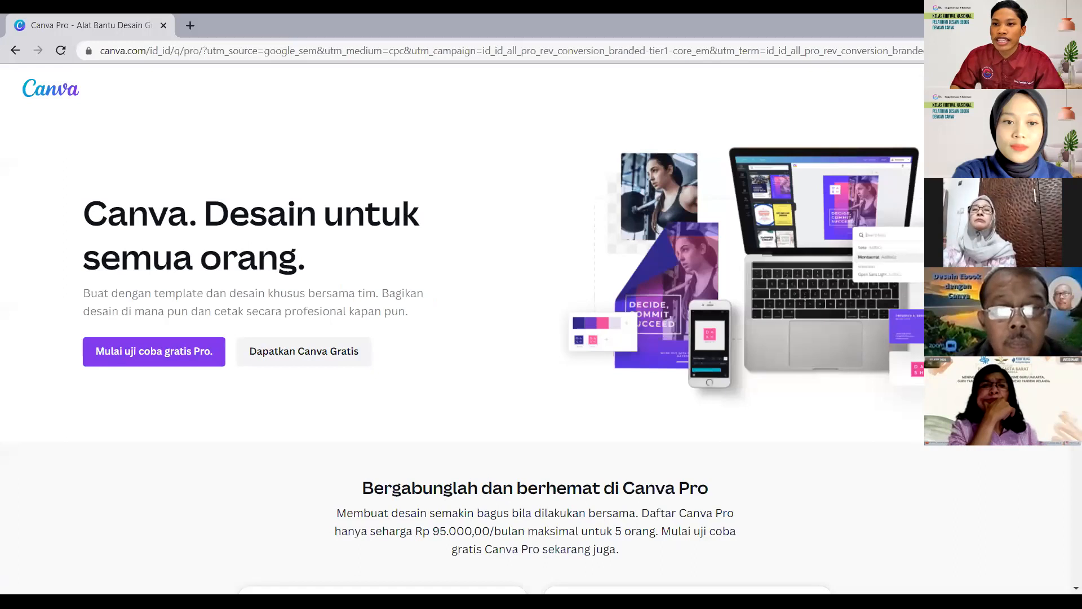
Search the Canva home page for "ebook" templates and clear the search.
key(F5)
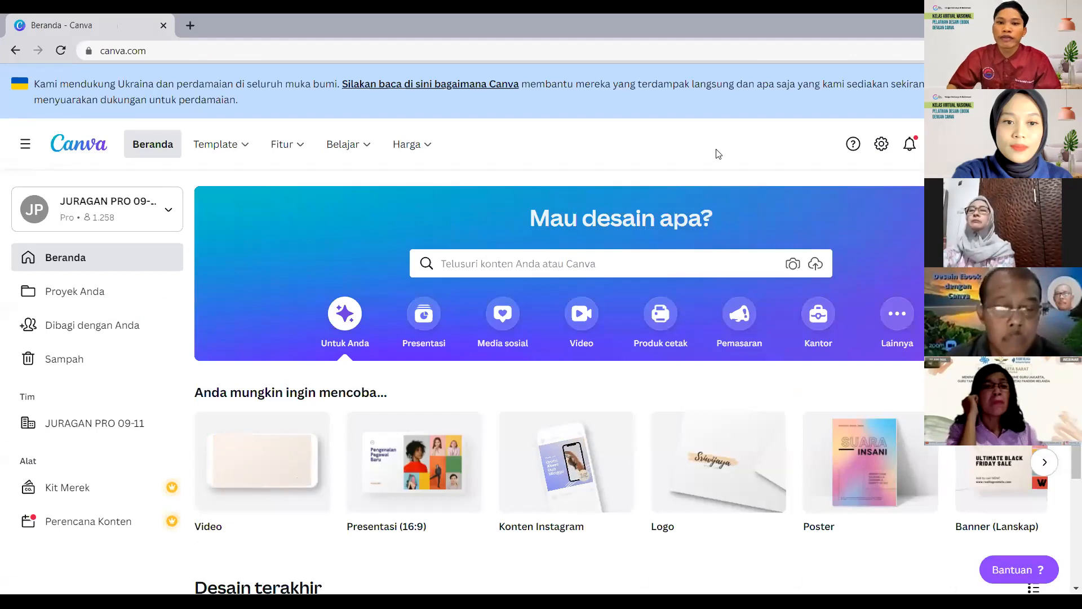
click(562, 260)
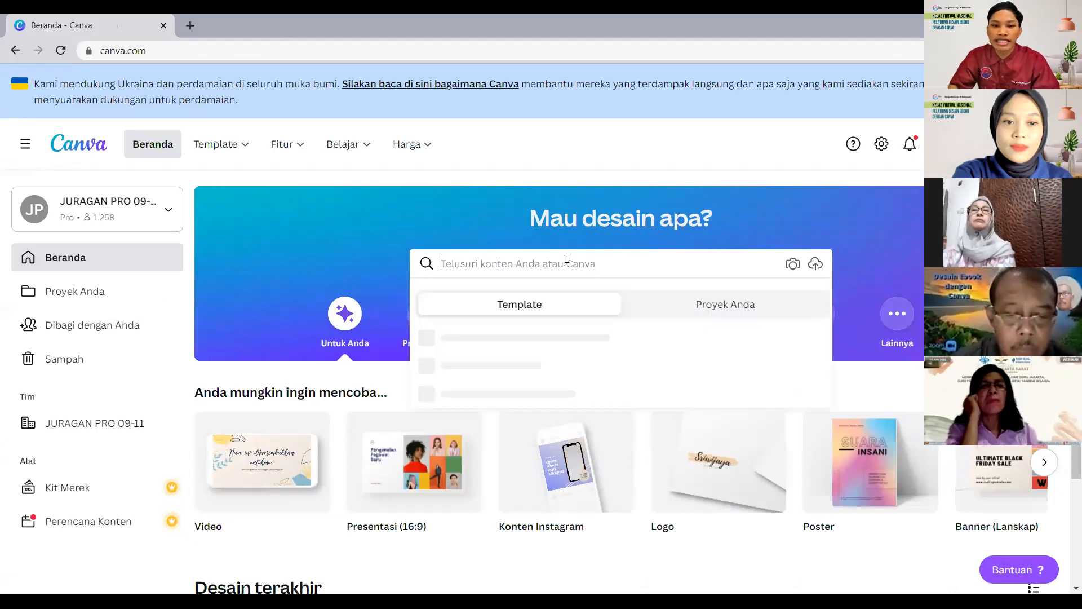
text(ebook)
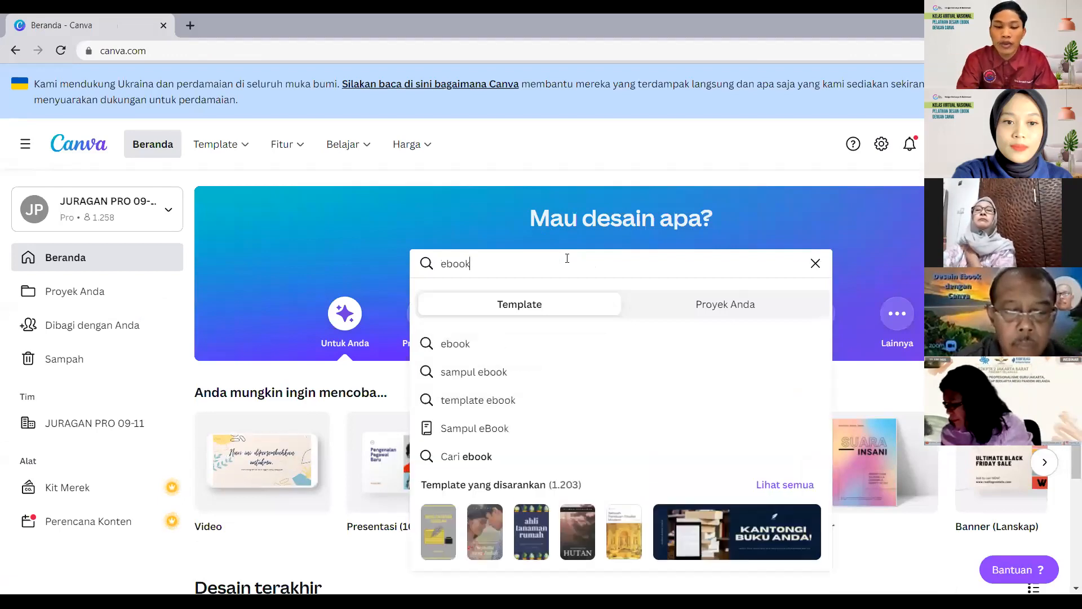
key(ctrl+a)
key(BackSpace)
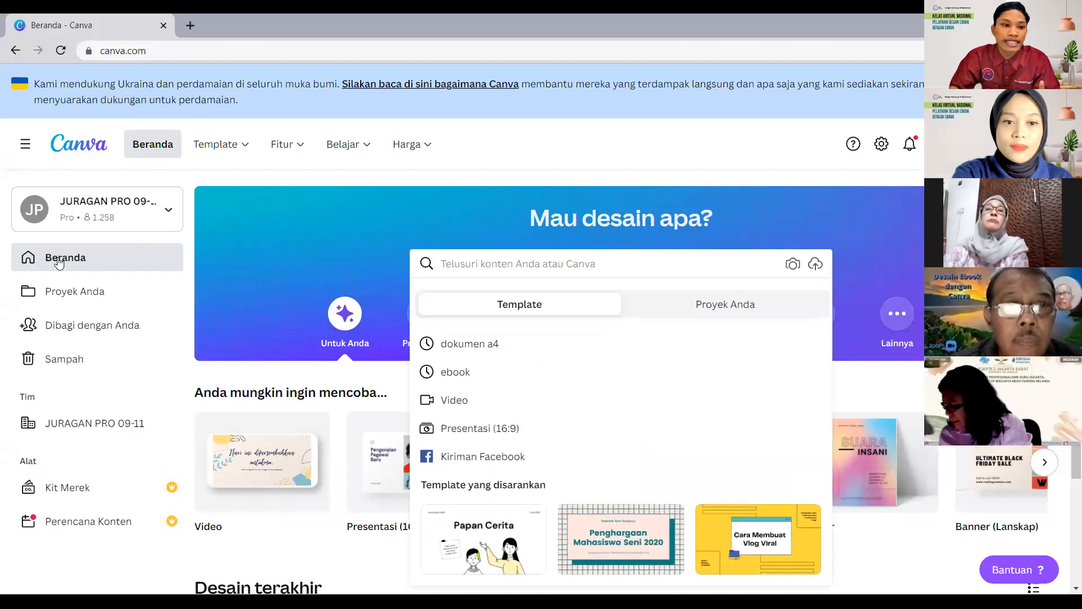
Open the recent "Pengertian Fungsi" eBook cover design from the saved projects.
click(91, 297)
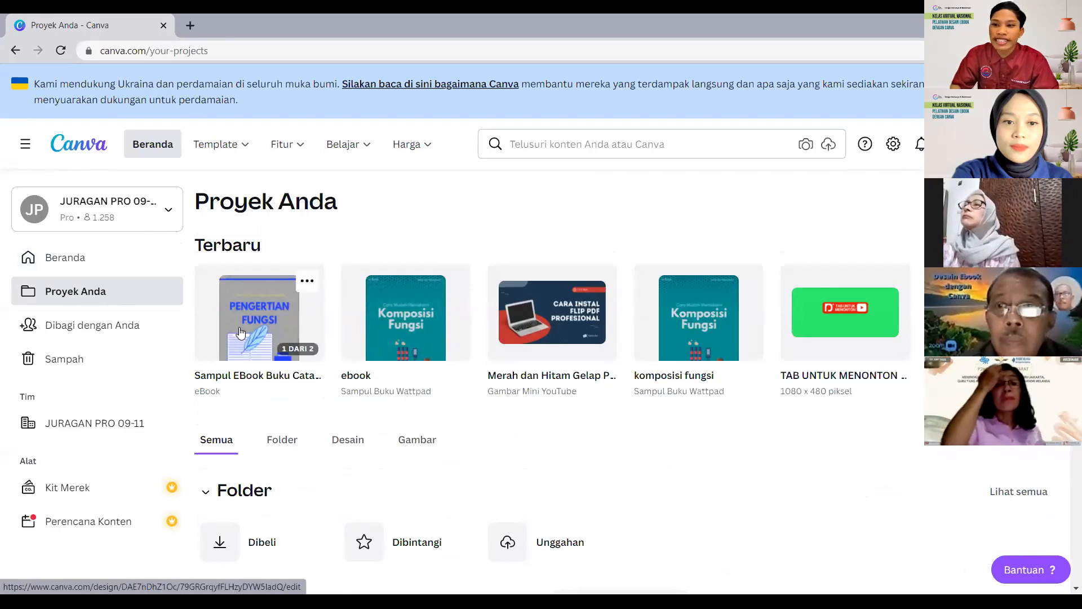
click(272, 318)
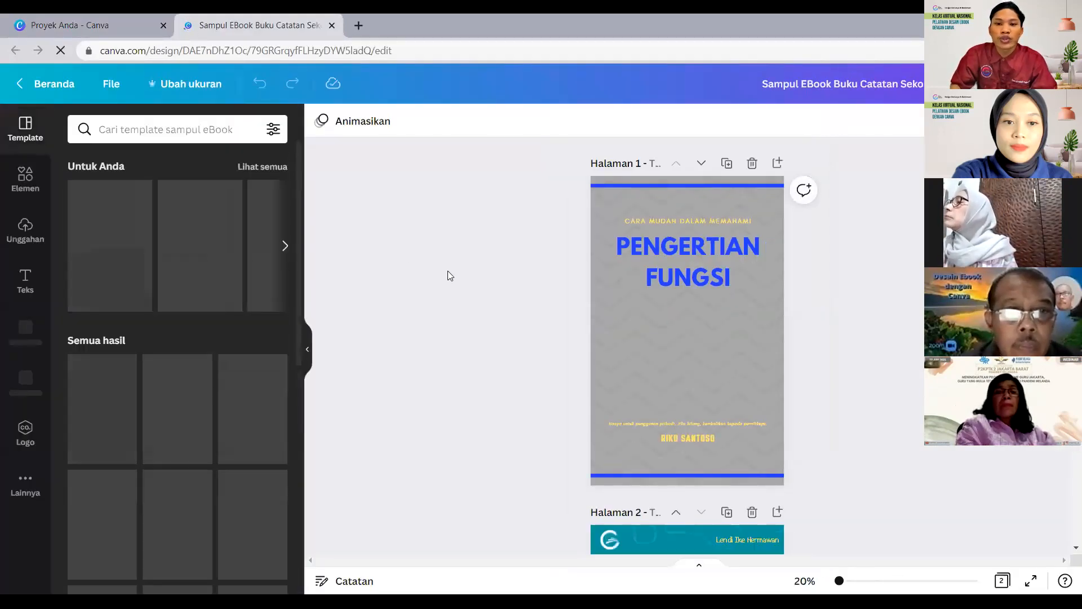
right_click(442, 219)
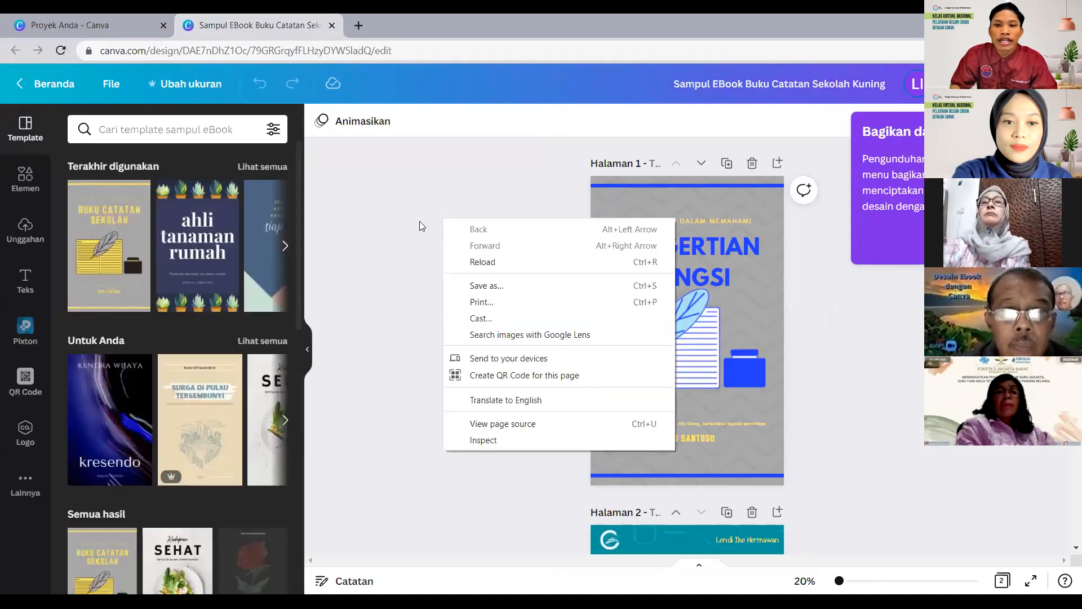
click(403, 218)
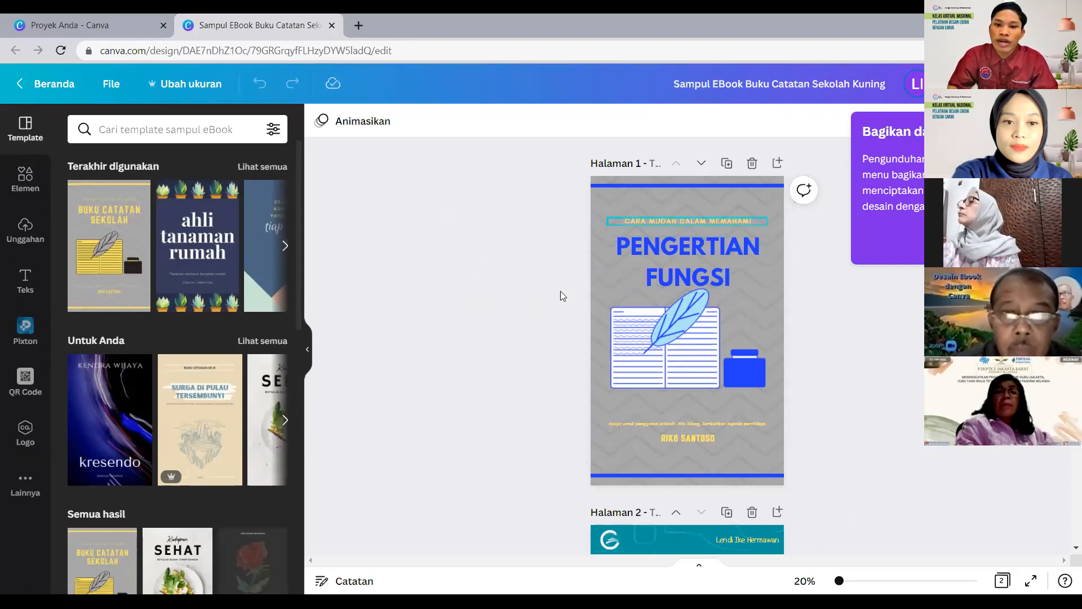
right_click(390, 251)
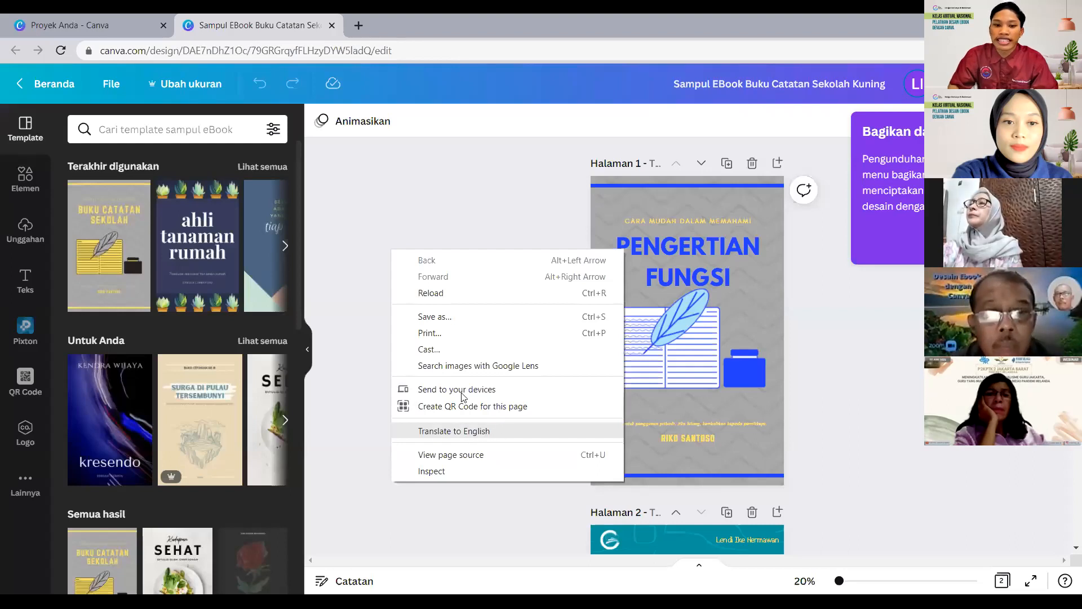
click(429, 224)
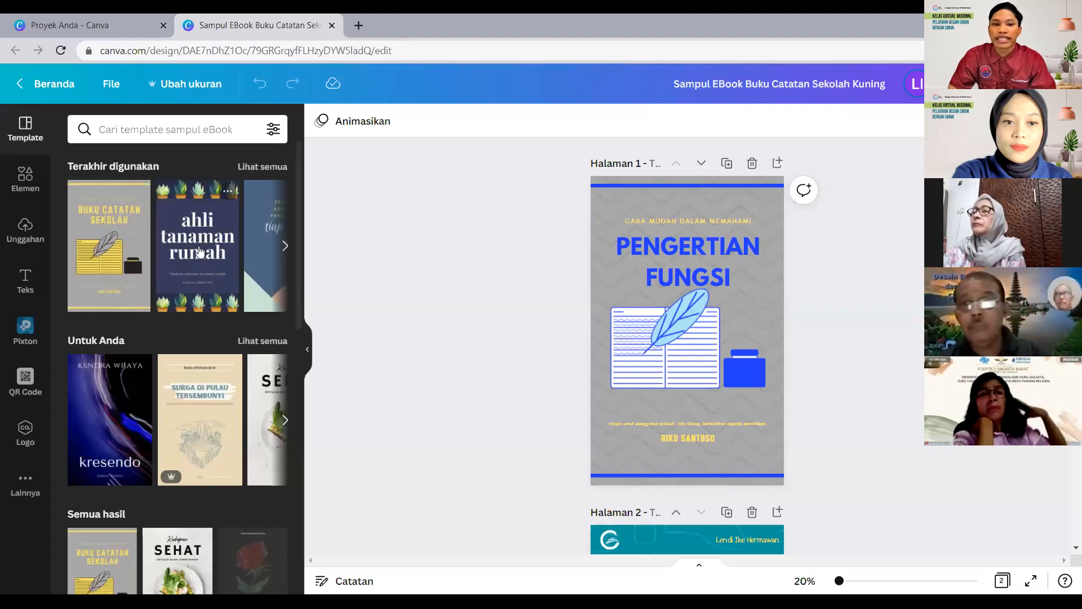
Try adding the recently used wavy-line pattern graphic to the cover on page 1, and delete it.
click(25, 181)
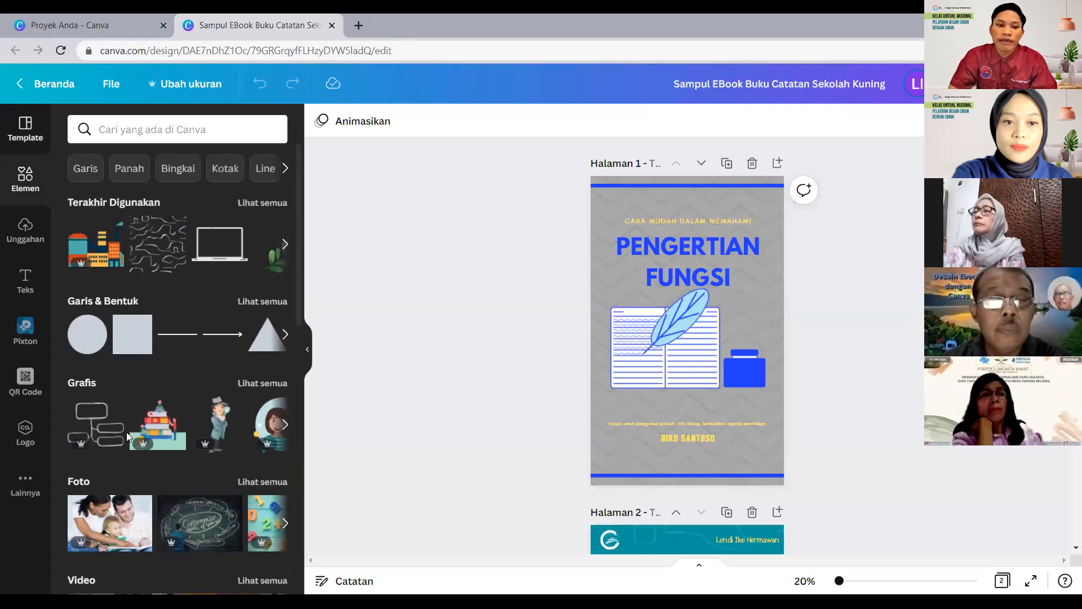
scroll(181, 385, down, 3)
scroll(147, 336, up, 3)
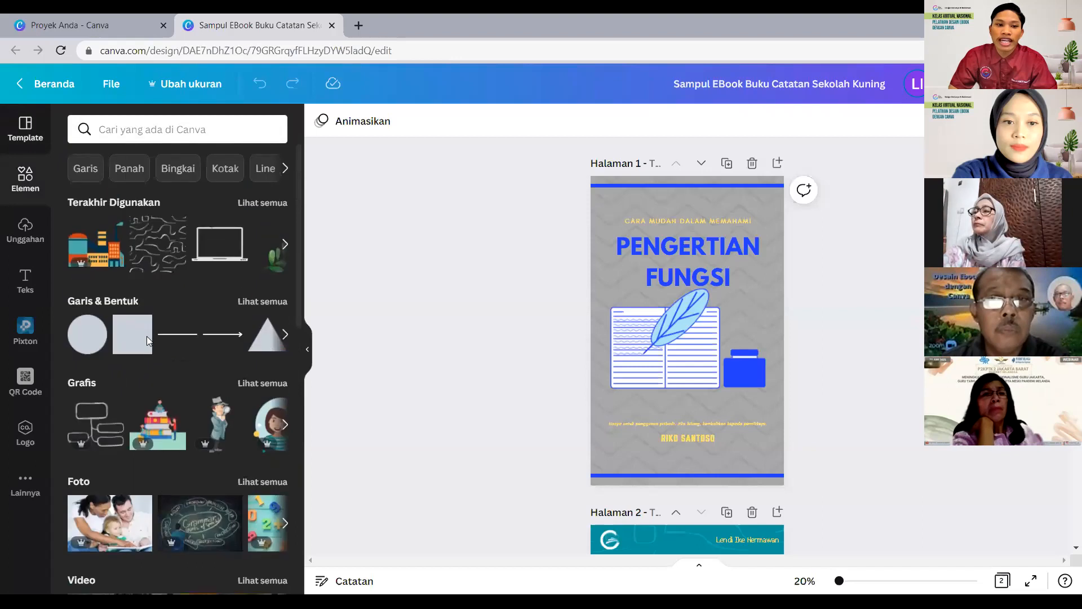
click(149, 242)
drag(741, 302, 719, 303)
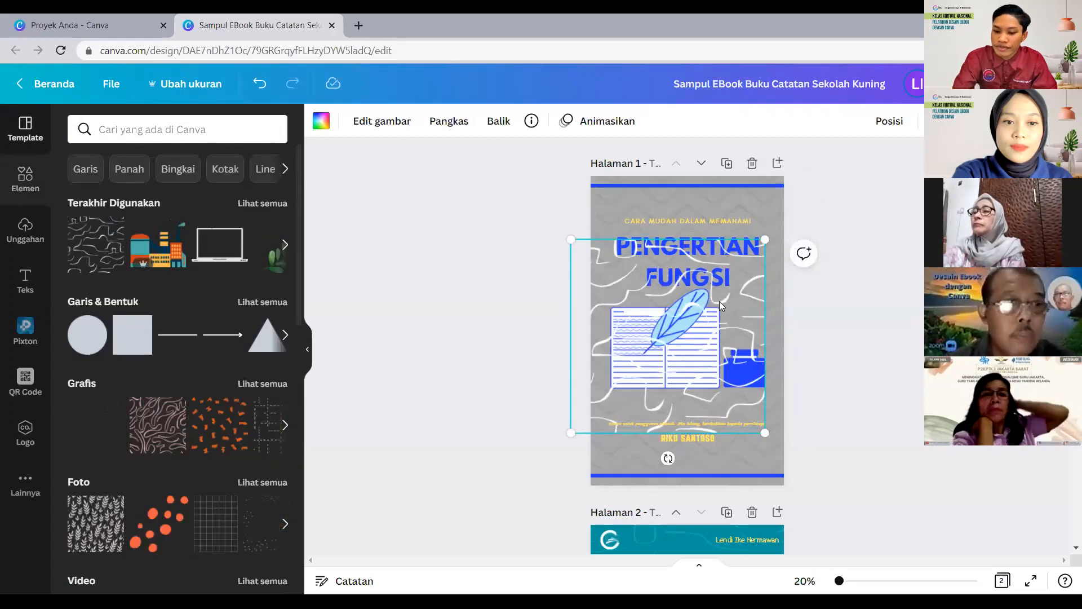
key(Delete)
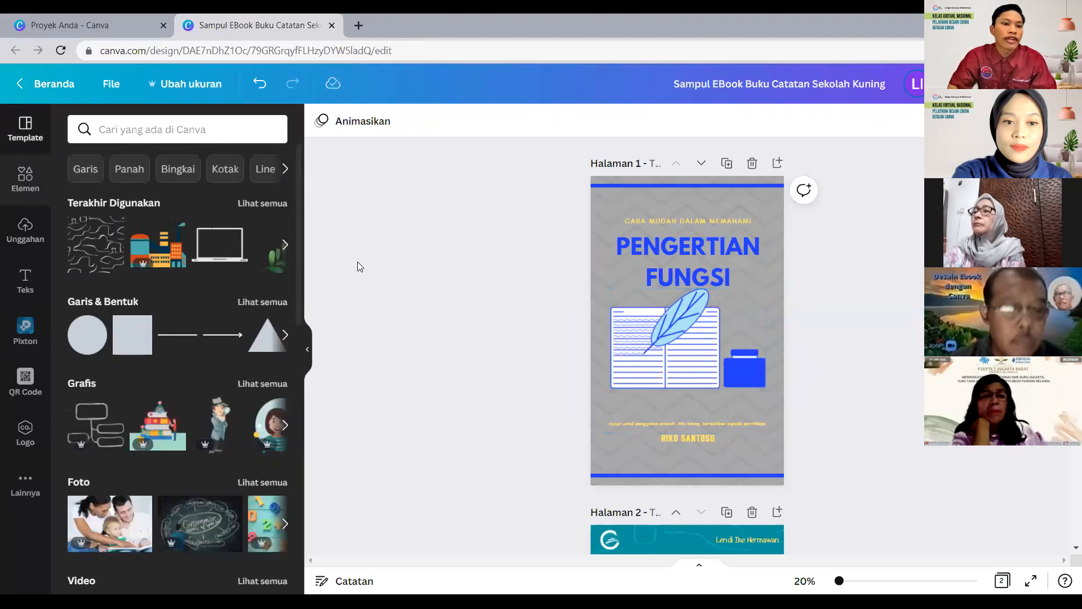
Examine the uploaded media, the available text styles, and the formatting of the cover's title and the line above it.
click(45, 241)
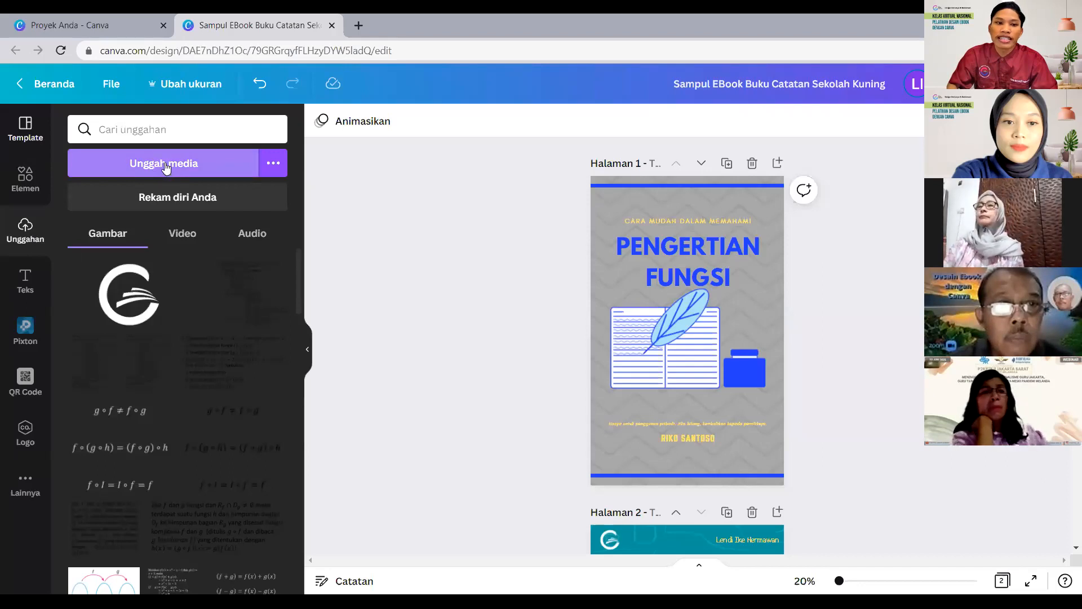
click(184, 165)
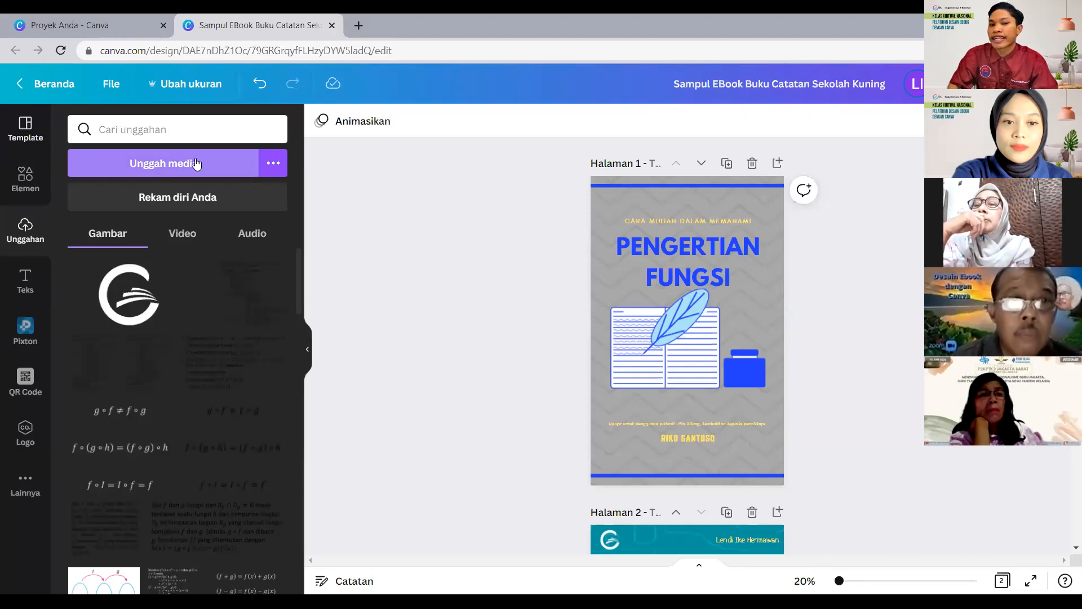
mouse_move(160, 293)
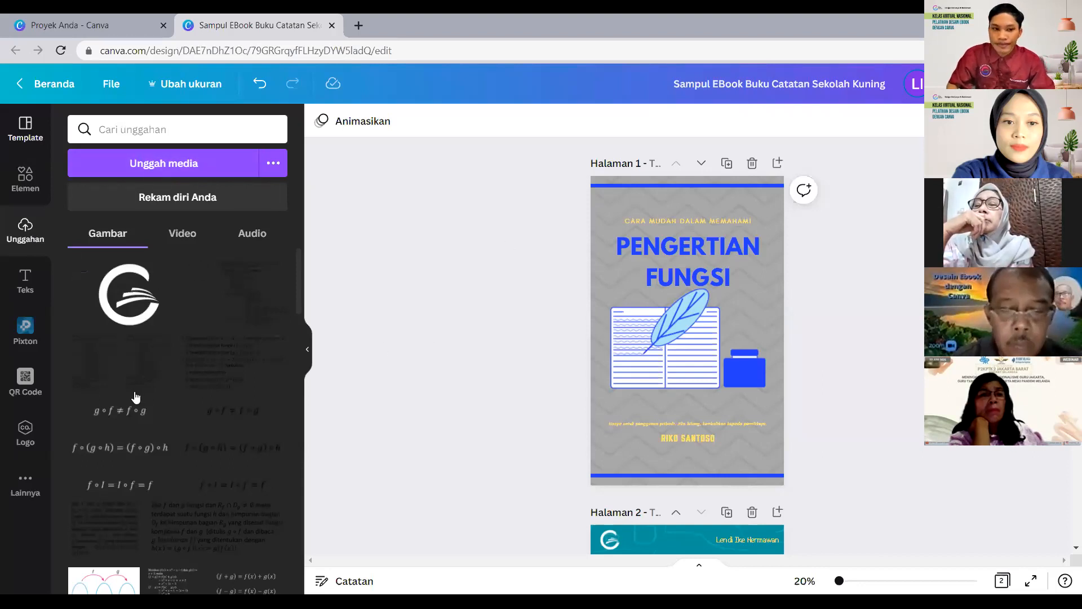
click(26, 290)
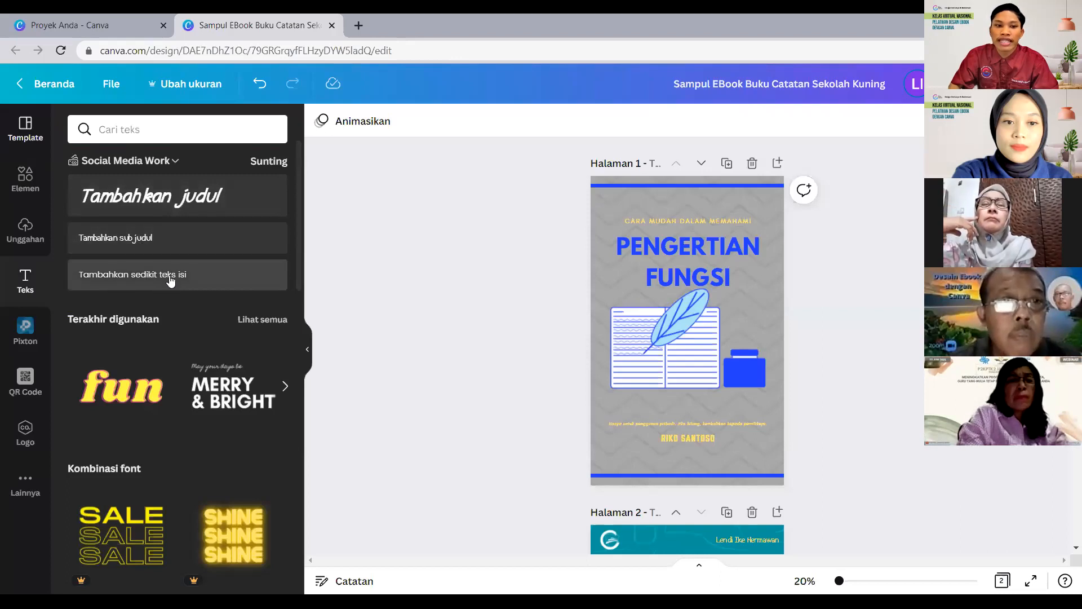
click(691, 248)
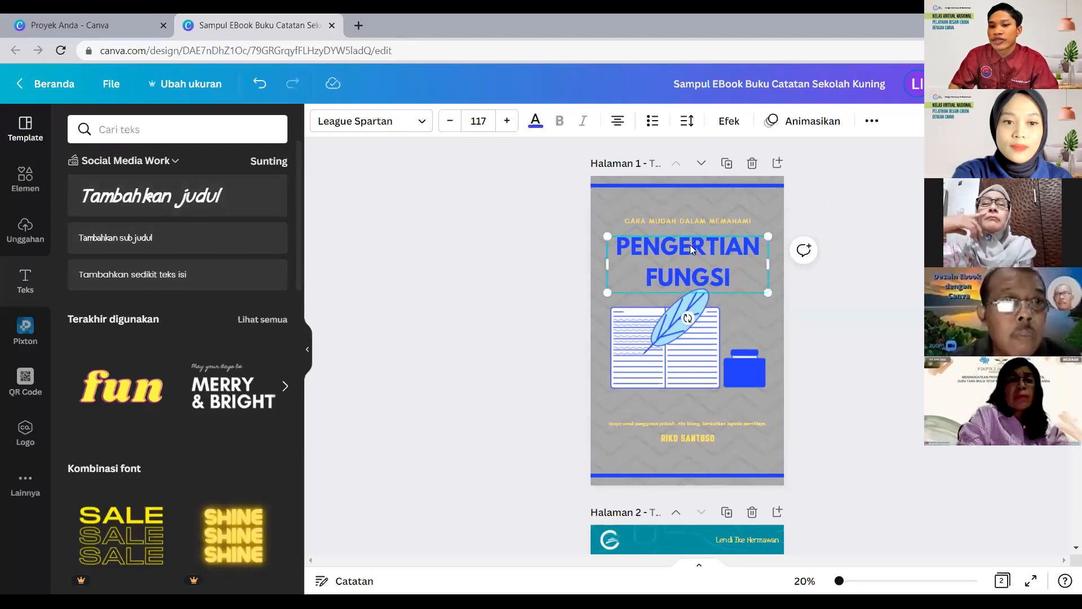
click(675, 222)
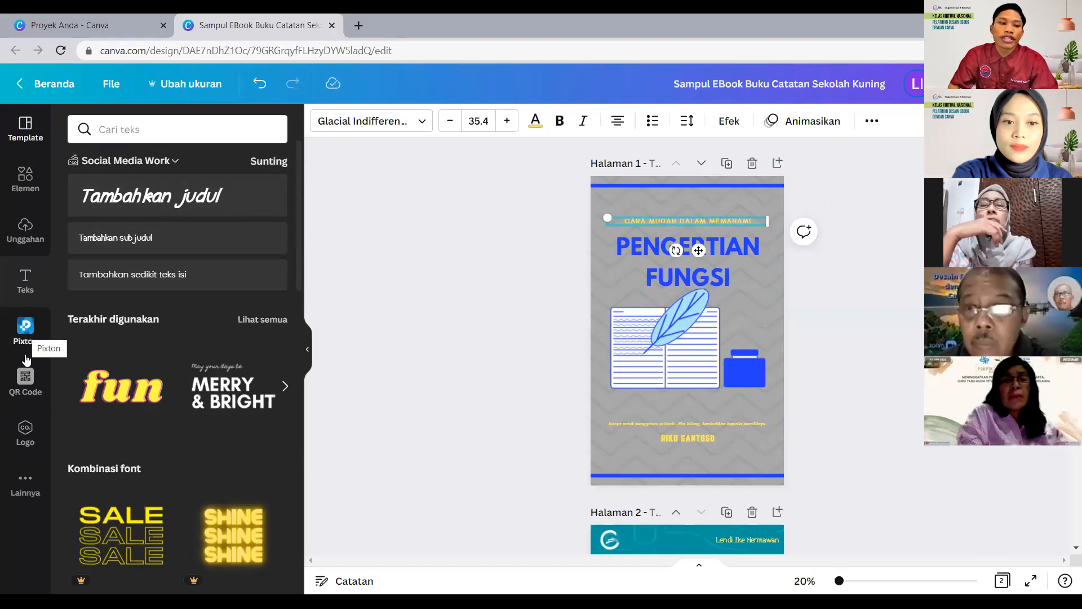
Add the YouTube app to the editor and browse the videos it offers.
click(25, 481)
scroll(201, 364, down, 3)
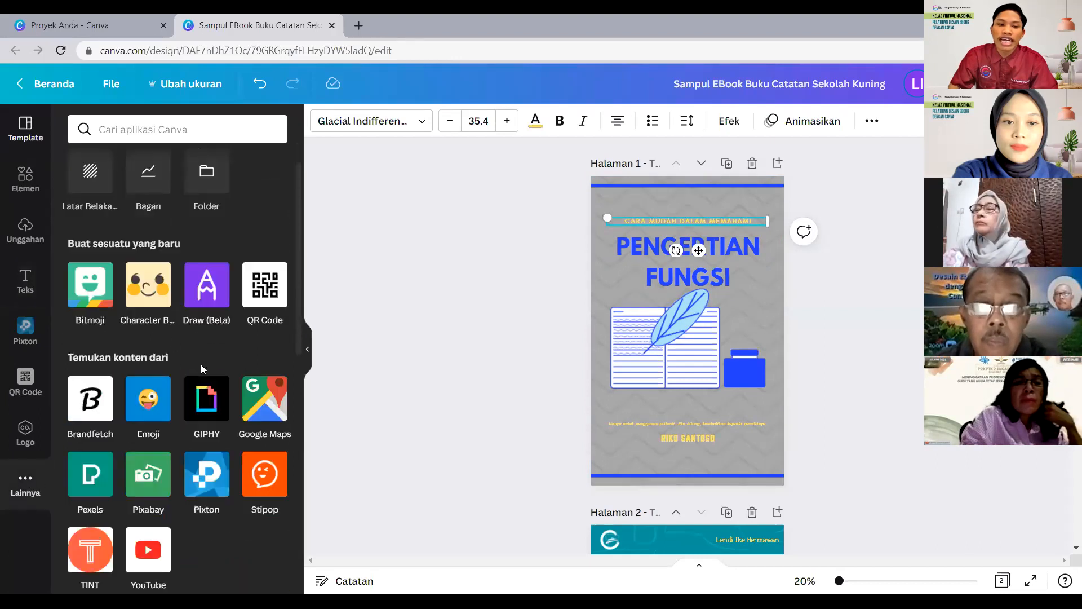
scroll(204, 389, down, 3)
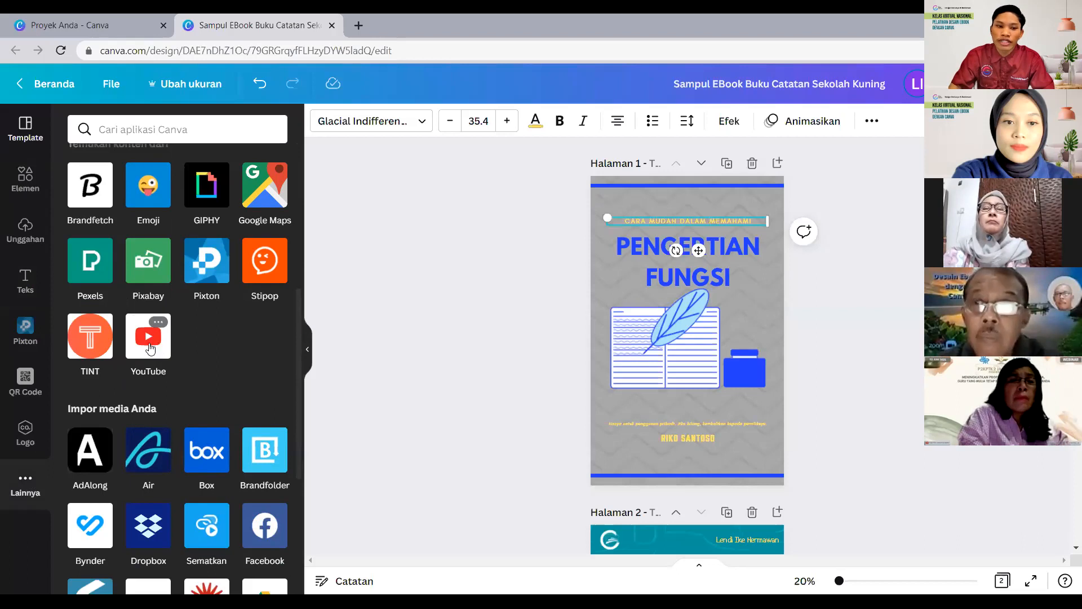
click(149, 345)
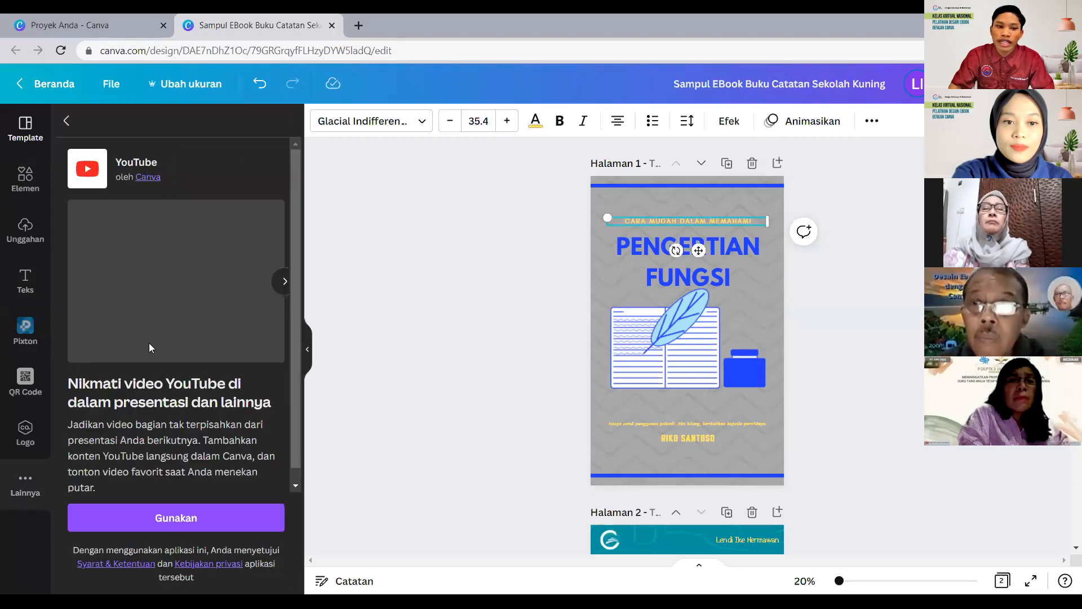
click(180, 519)
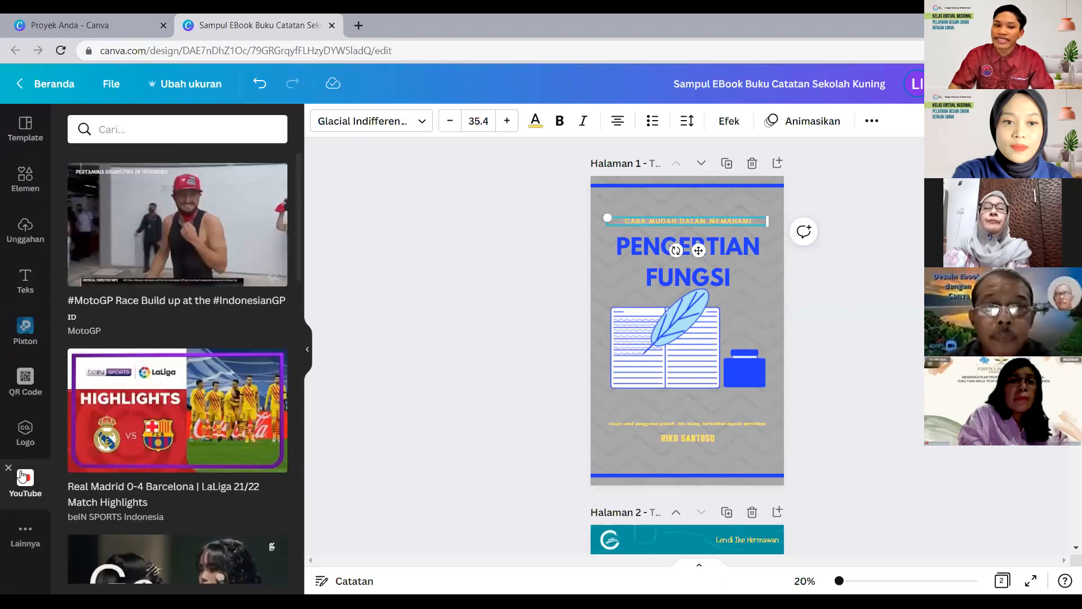
scroll(192, 360, down, 6)
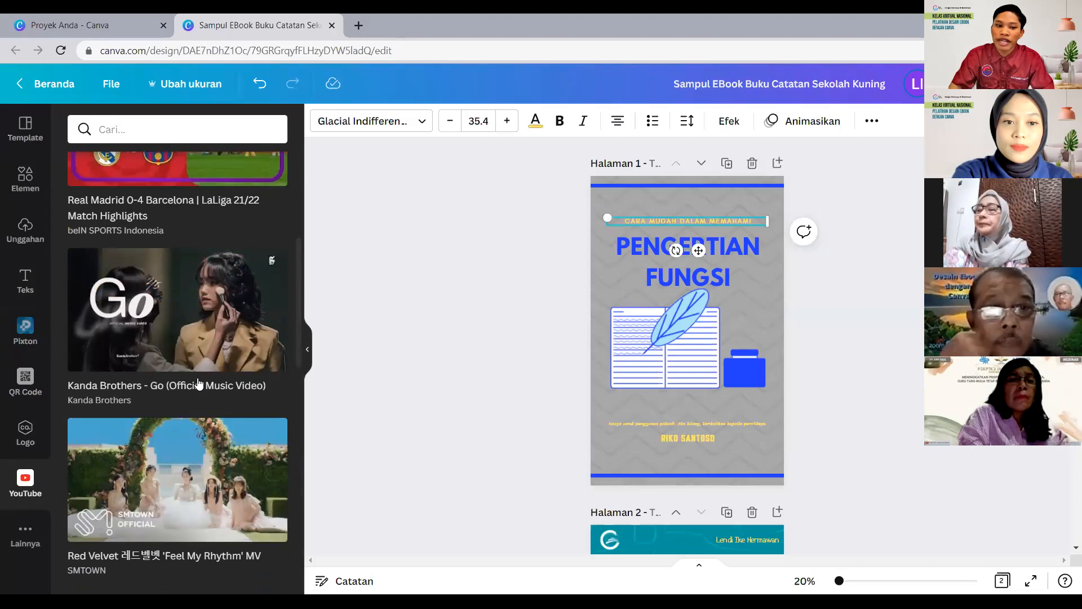
scroll(178, 382, up, 2)
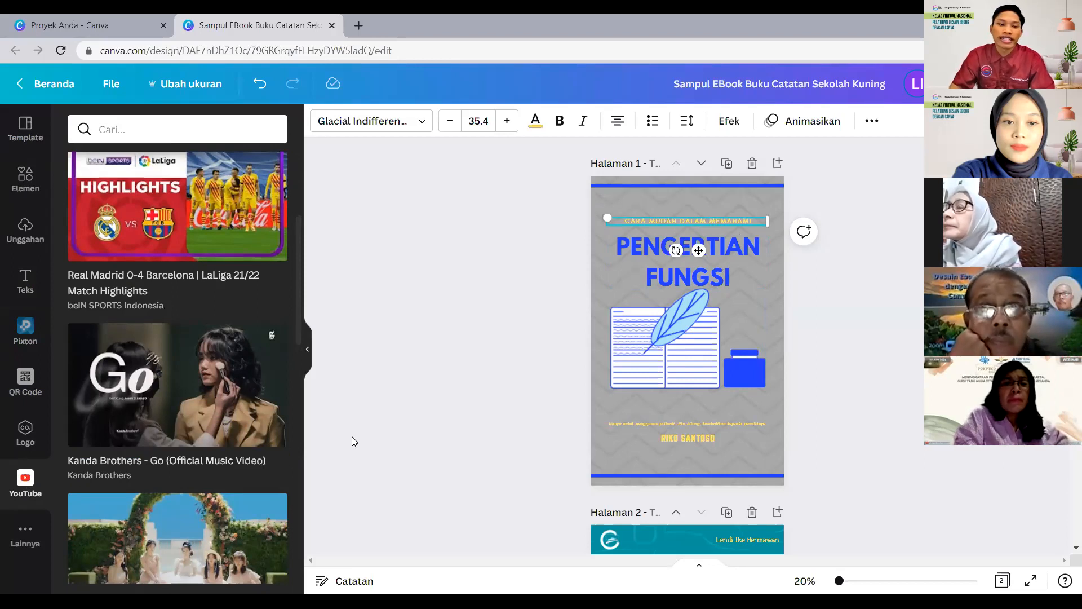
Add a third page after page 2 and place a square shape over its upper-left corner.
scroll(742, 458, down, 5)
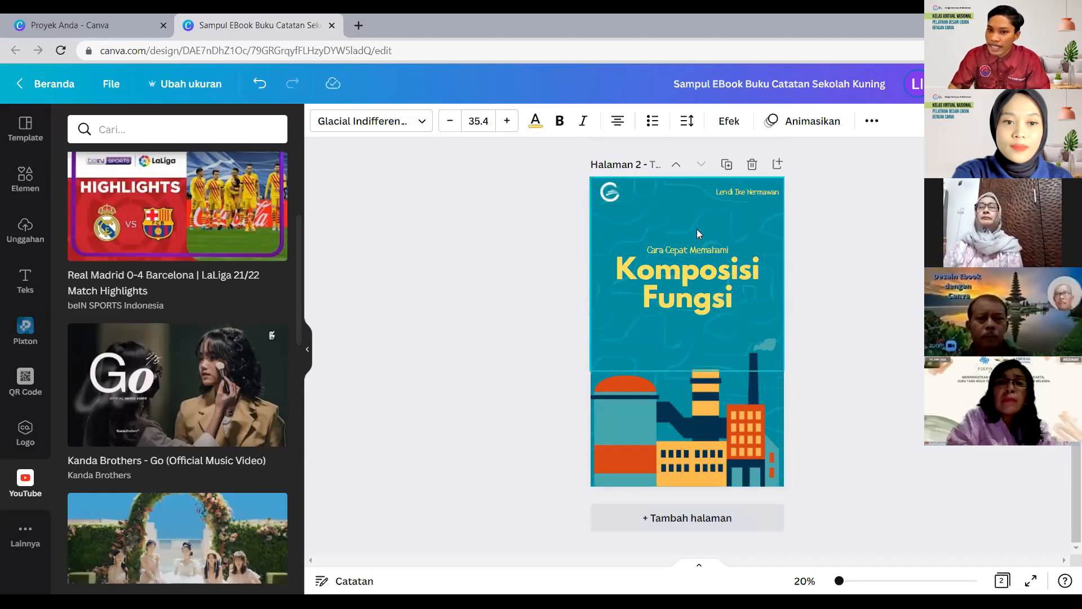
click(698, 521)
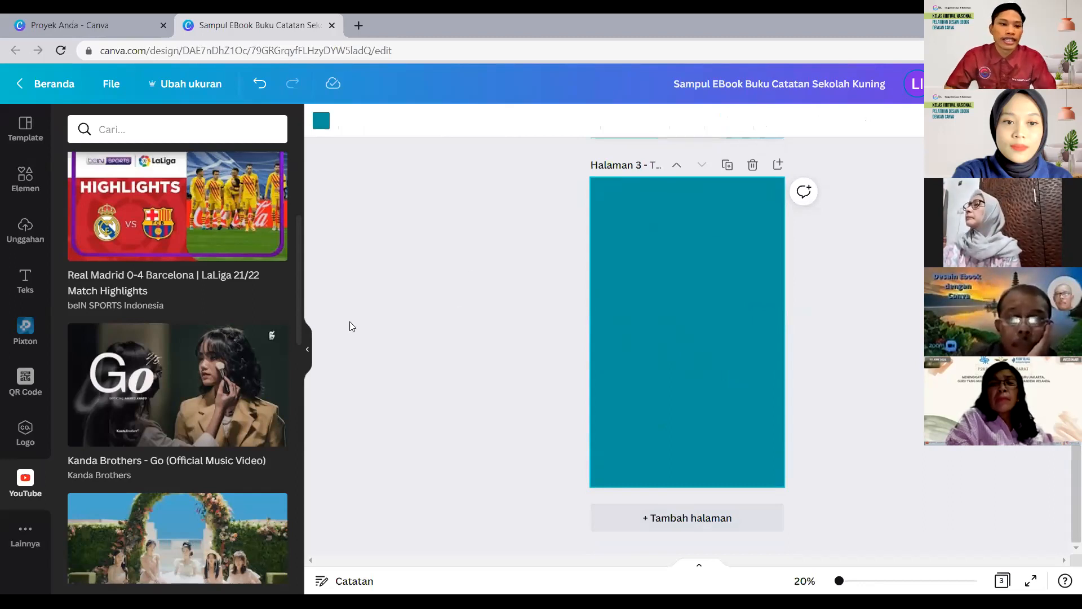
click(20, 186)
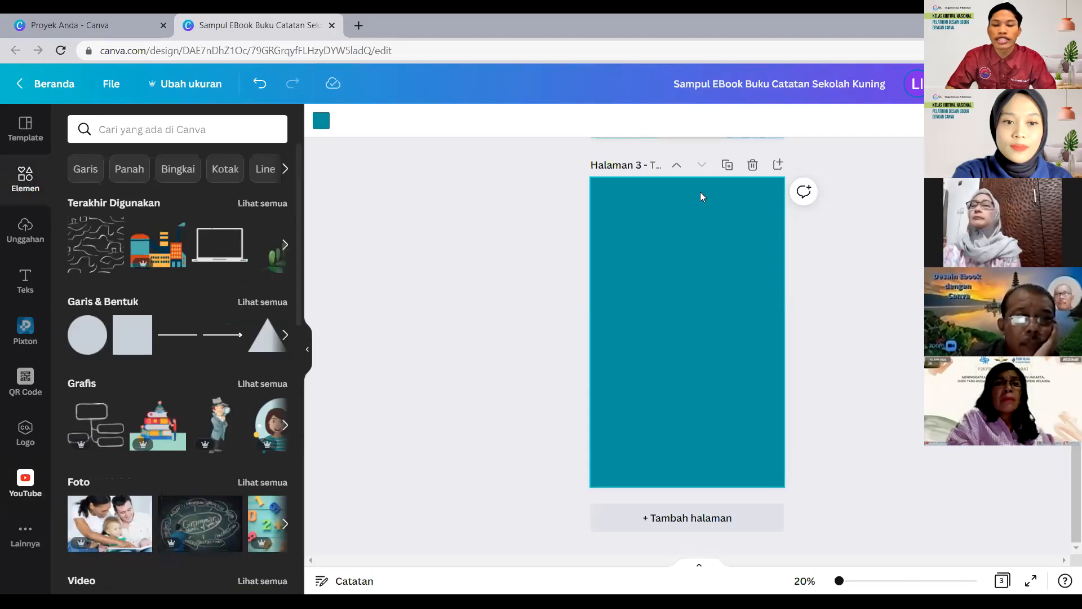
click(132, 336)
drag(684, 300, 613, 230)
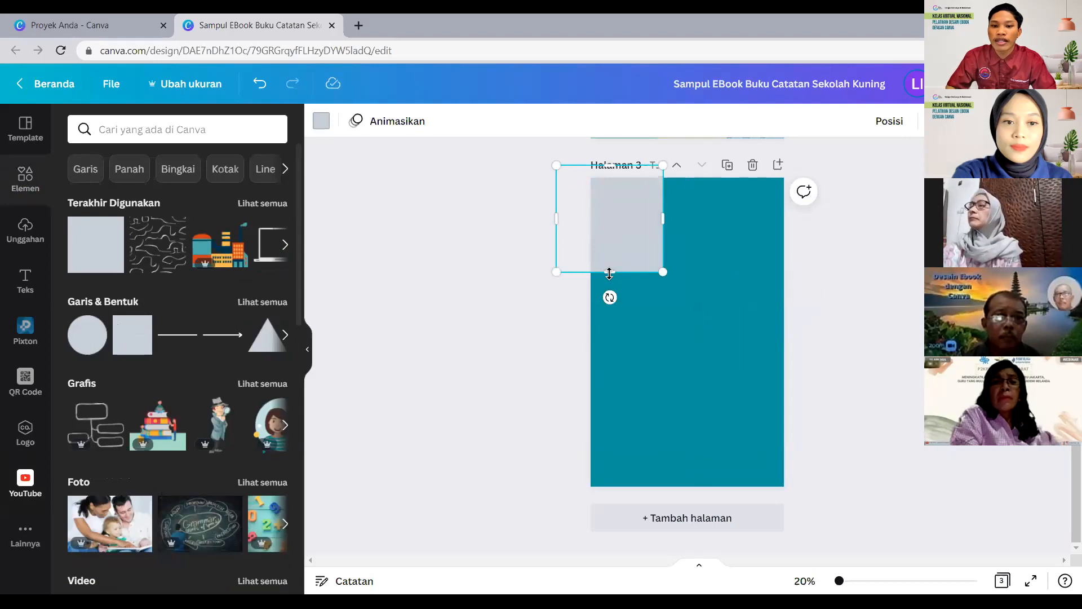
Stretch the square to the full height of page 3 and position it to cover the page's left half.
drag(609, 273, 620, 500)
drag(643, 382, 650, 346)
click(719, 365)
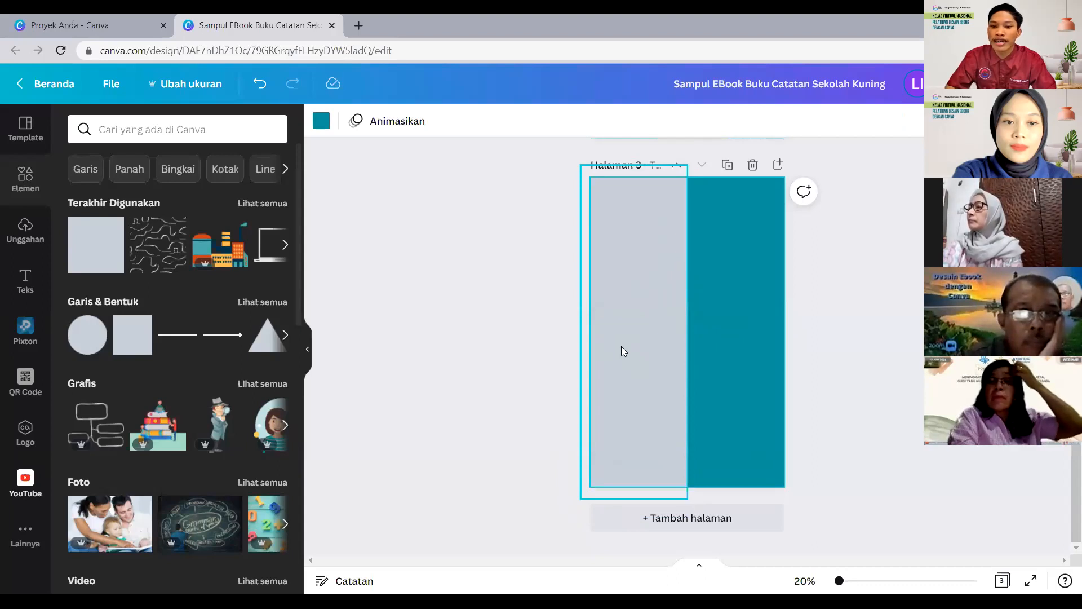
mouse_move(657, 291)
mouse_down()
mouse_move(642, 296)
mouse_move(665, 280)
mouse_move(650, 295)
mouse_move(664, 284)
mouse_move(649, 280)
mouse_move(664, 280)
mouse_move(666, 298)
mouse_move(656, 290)
mouse_up()
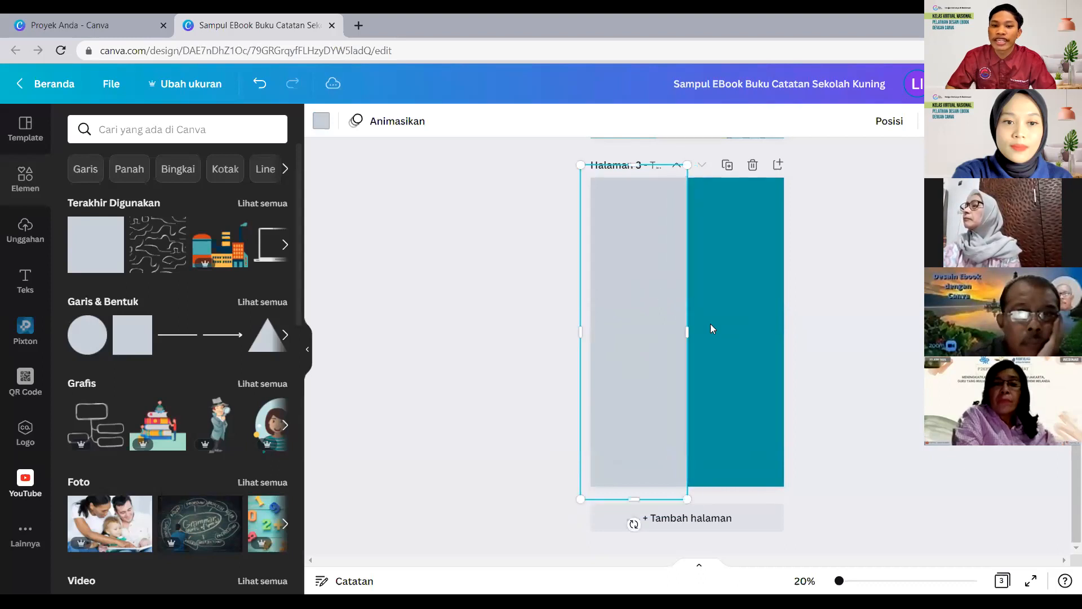
click(756, 354)
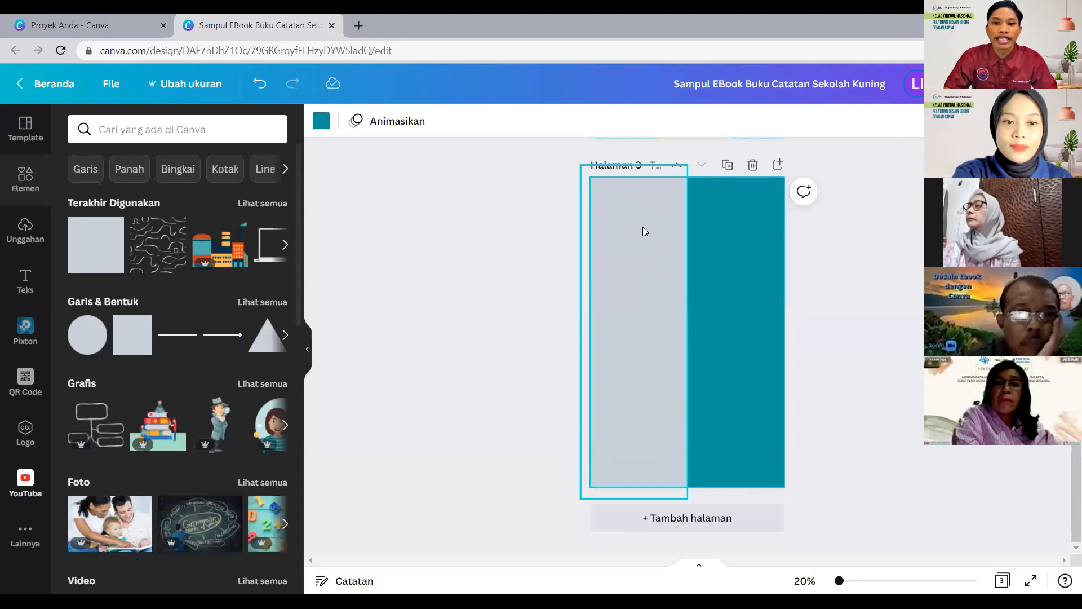
Add a heading text box with the words "Daftar Isi" to page 3.
click(24, 280)
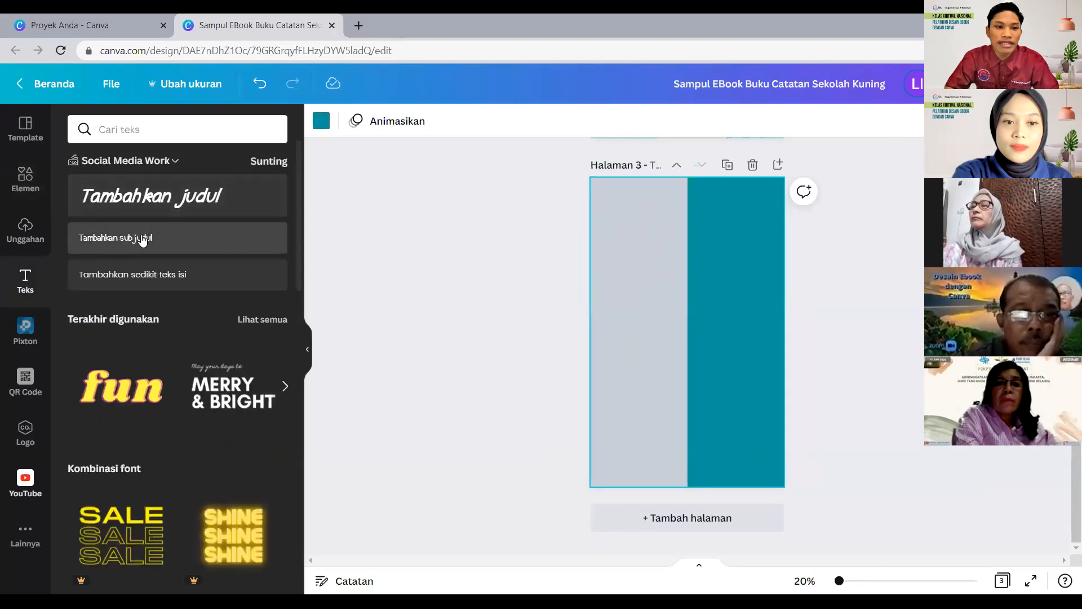
click(157, 198)
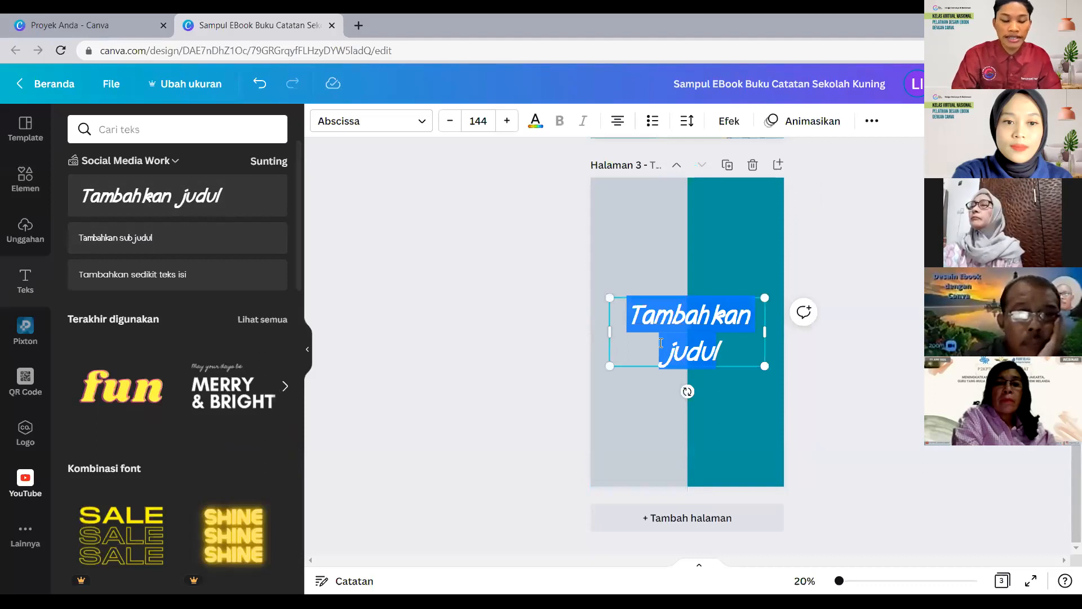
text(Daftar Isi)
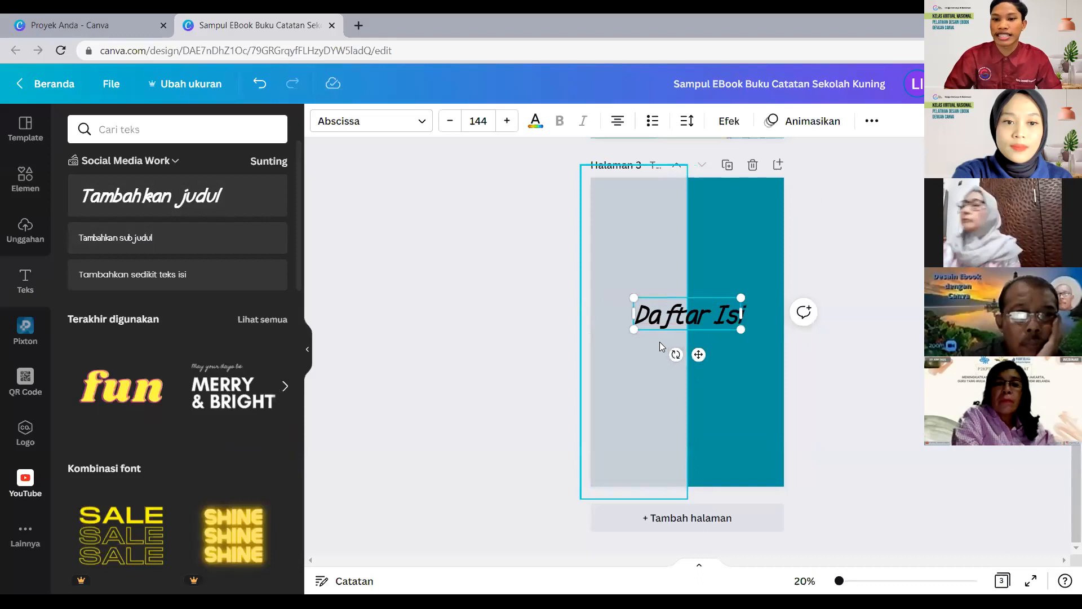
Shrink the "Daftar Isi" heading to size 72 and place it in the upper part of the grey half.
mouse_move(742, 330)
mouse_down()
mouse_move(676, 307)
mouse_move(732, 372)
mouse_move(741, 332)
mouse_up()
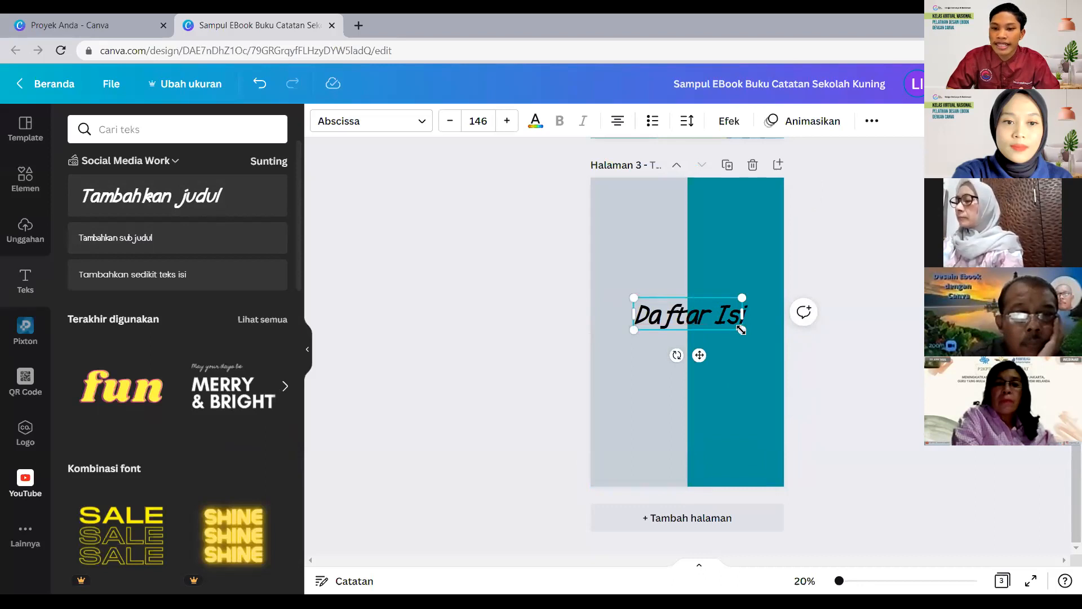
drag(742, 330, 687, 316)
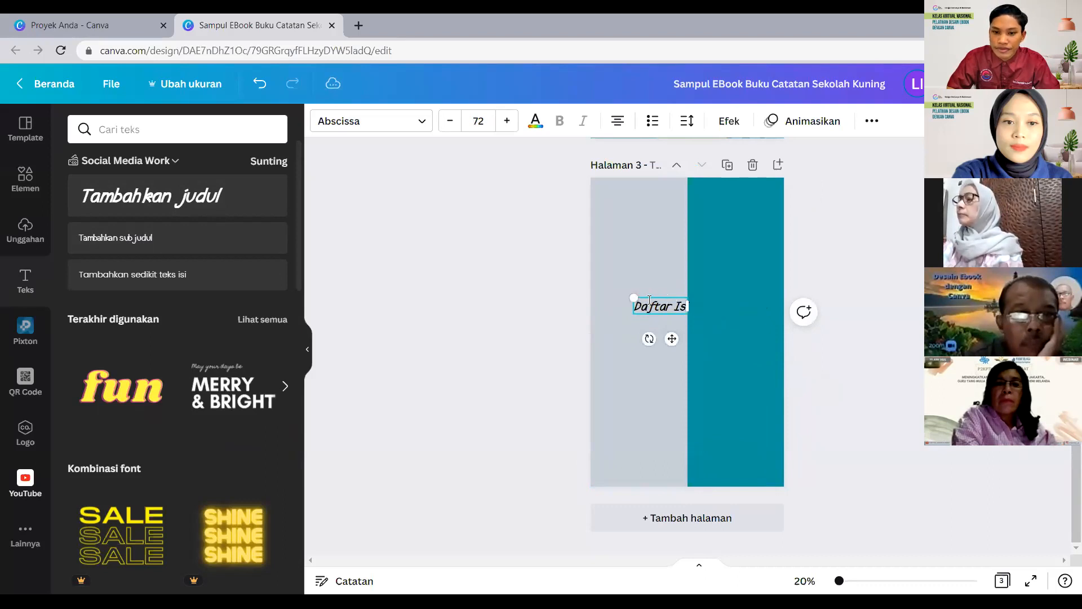
drag(645, 297, 622, 230)
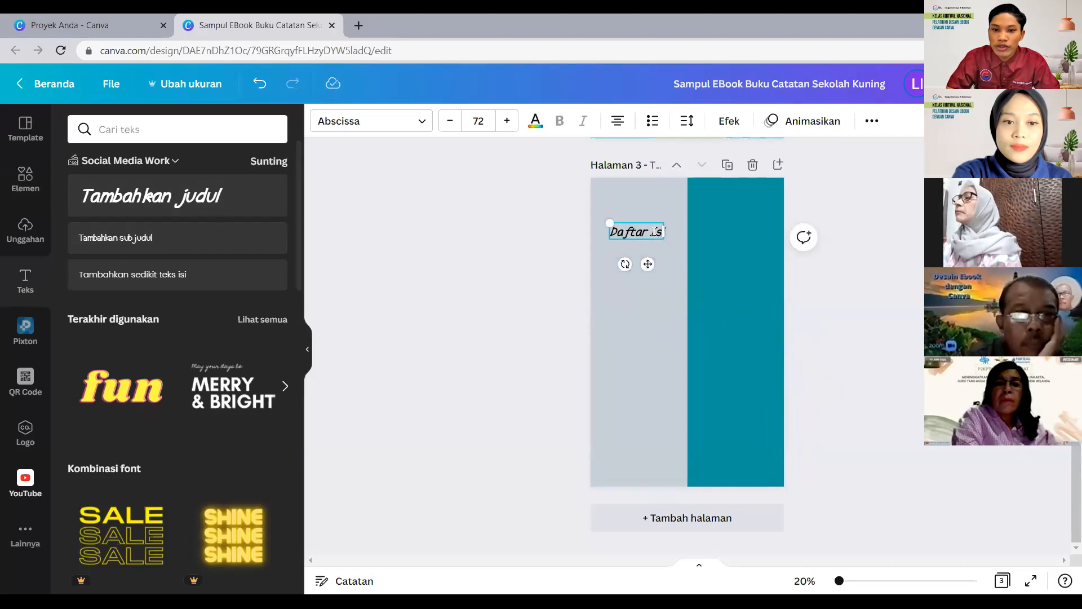
click(654, 231)
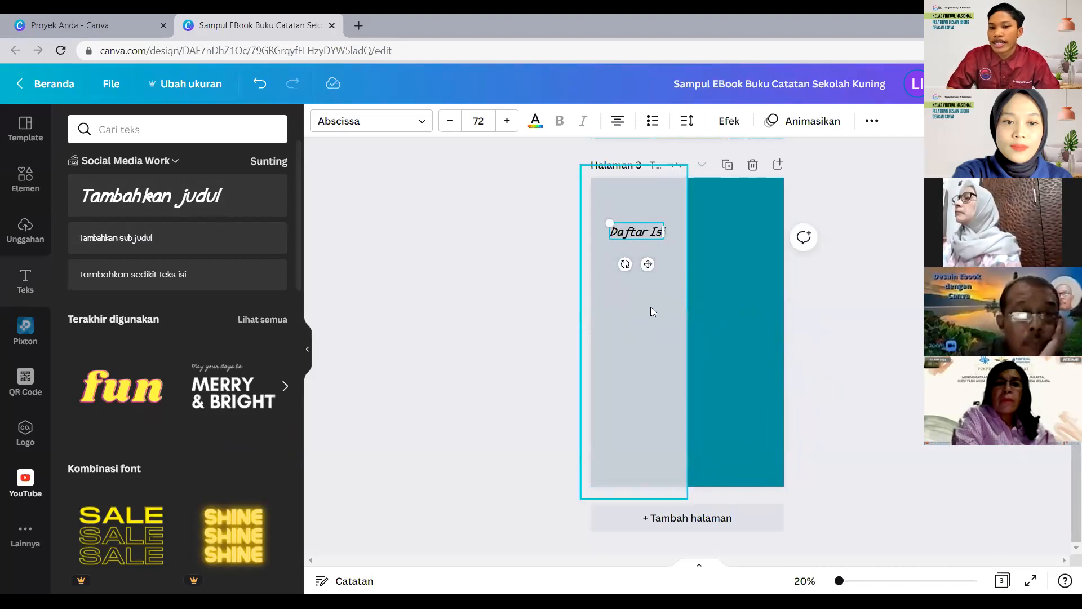
Match the "Daftar Isi" heading to the cover title's font, League Spartan, and reduce its size to 66.7.
scroll(650, 307, up, 2)
scroll(651, 306, up, 5)
scroll(665, 346, down, 3)
click(662, 287)
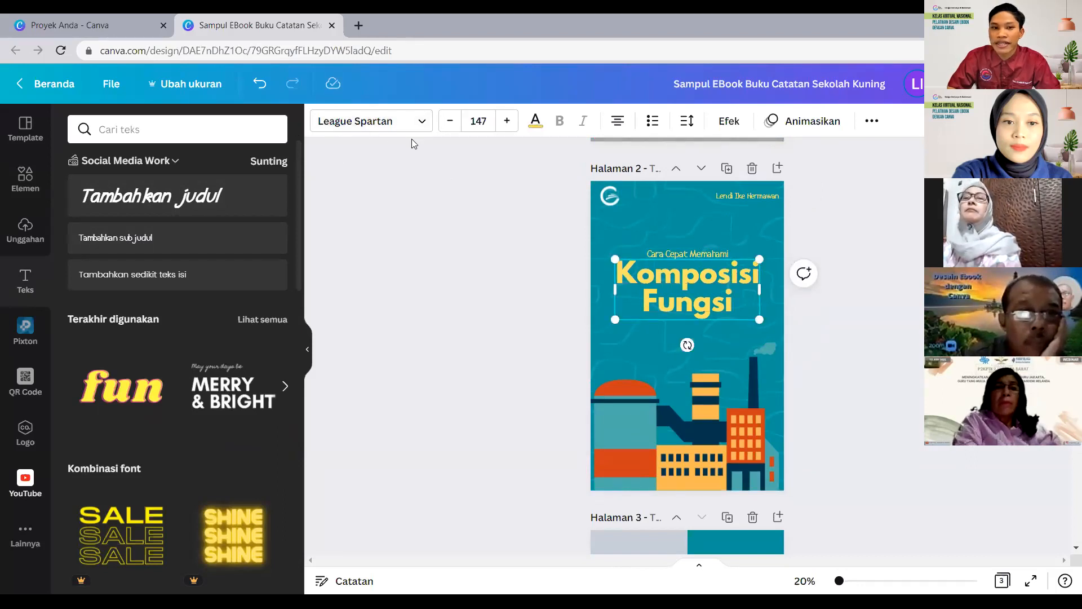
scroll(744, 321, down, 5)
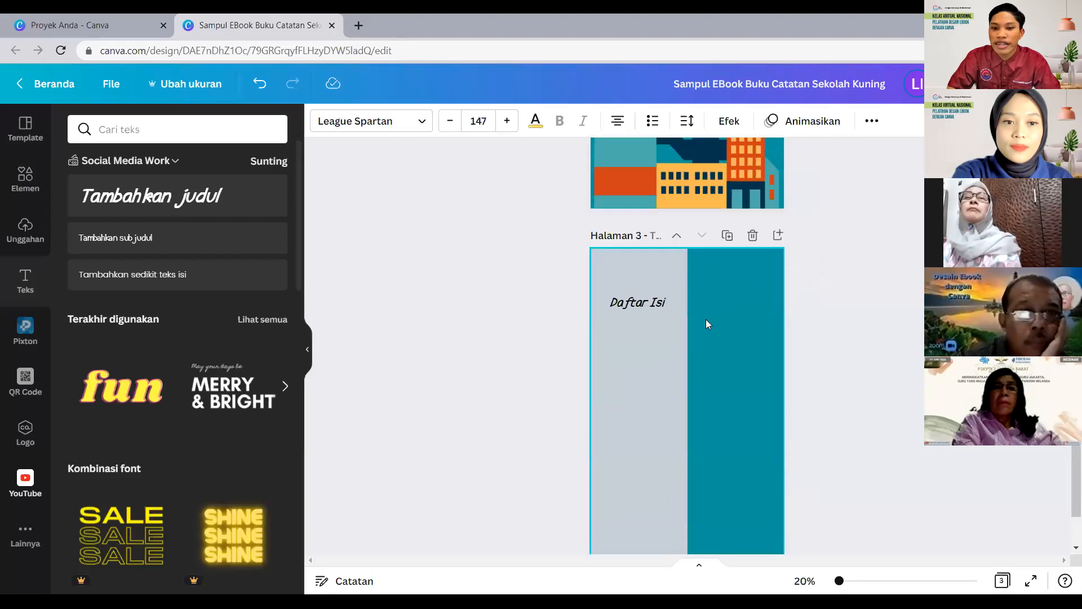
click(646, 305)
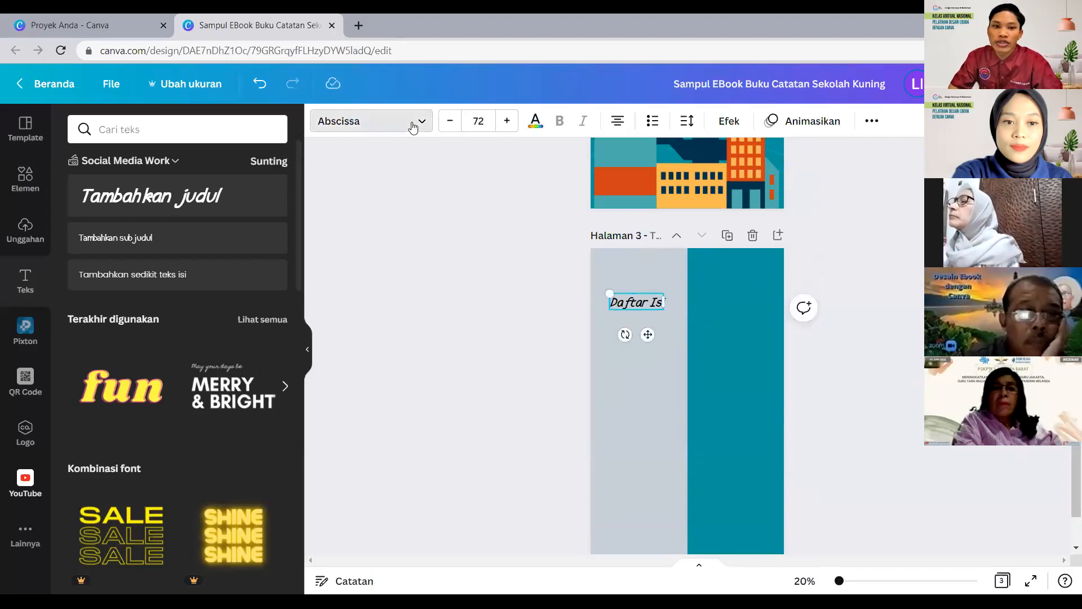
click(404, 120)
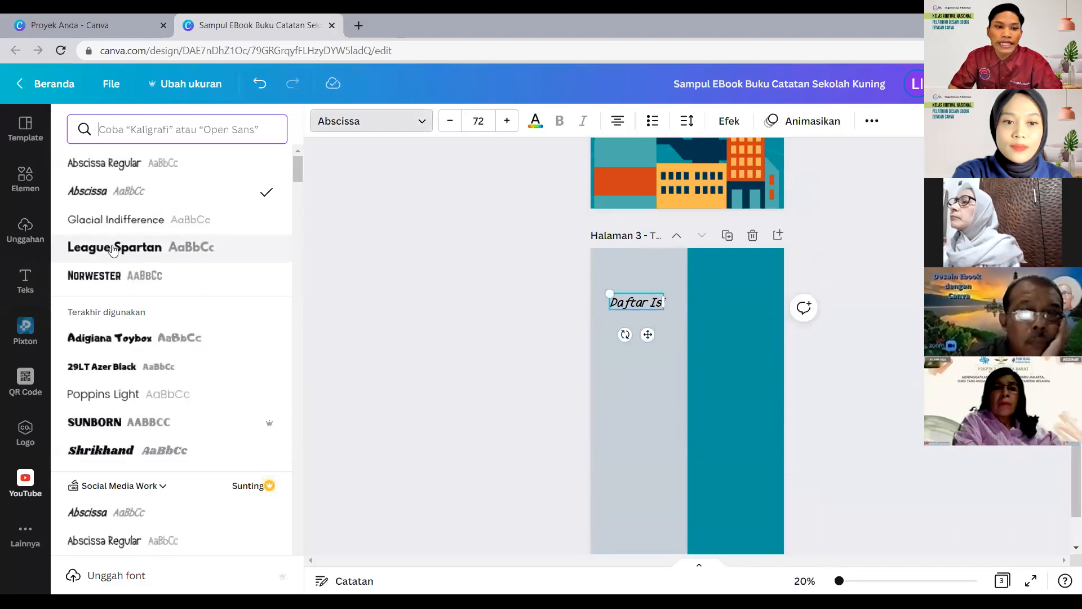
click(416, 123)
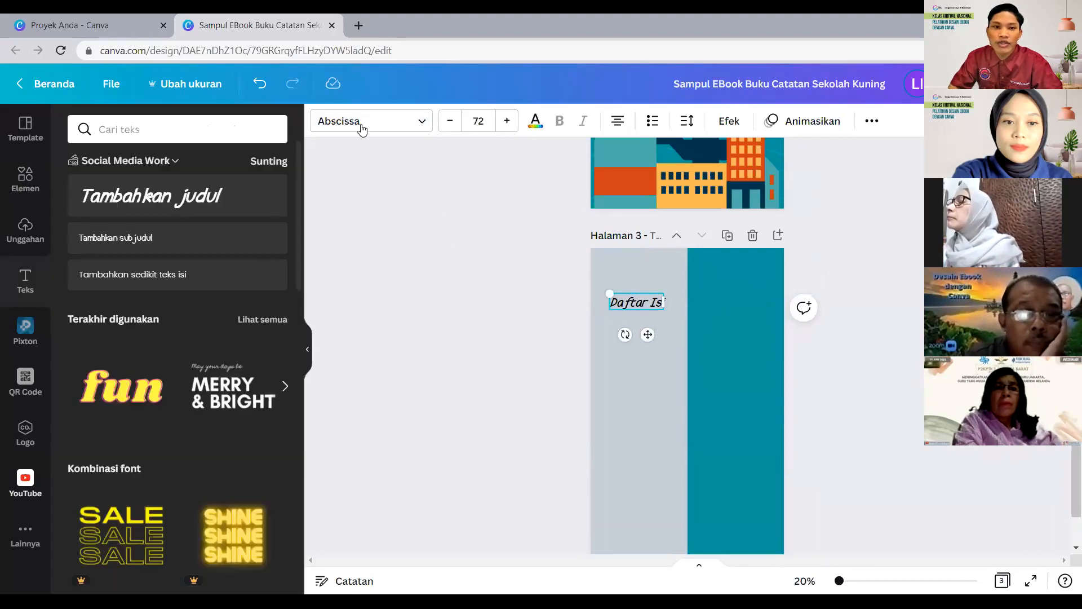
click(402, 124)
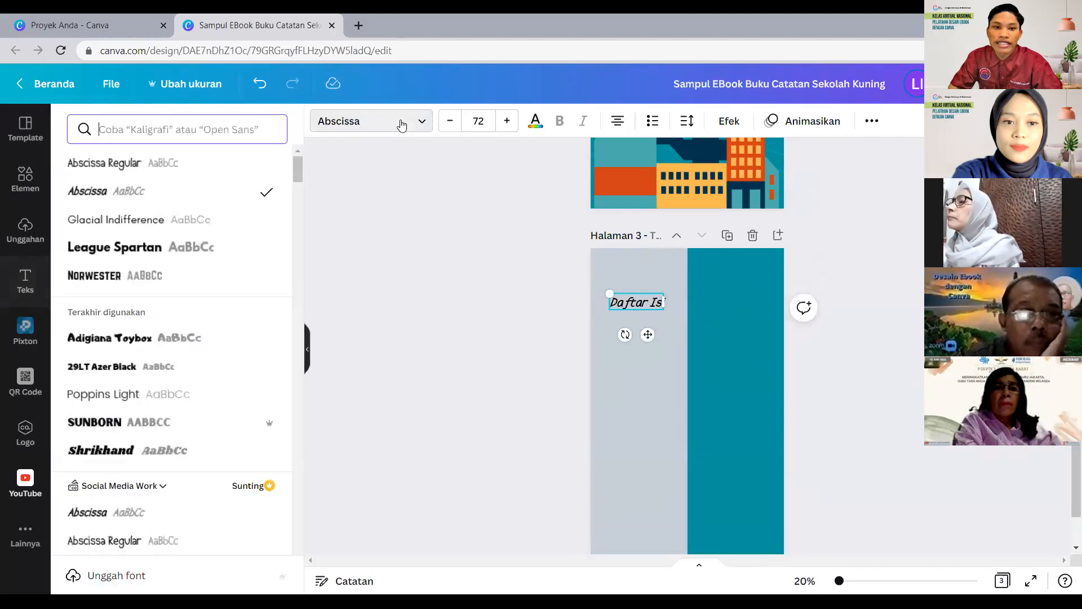
click(97, 249)
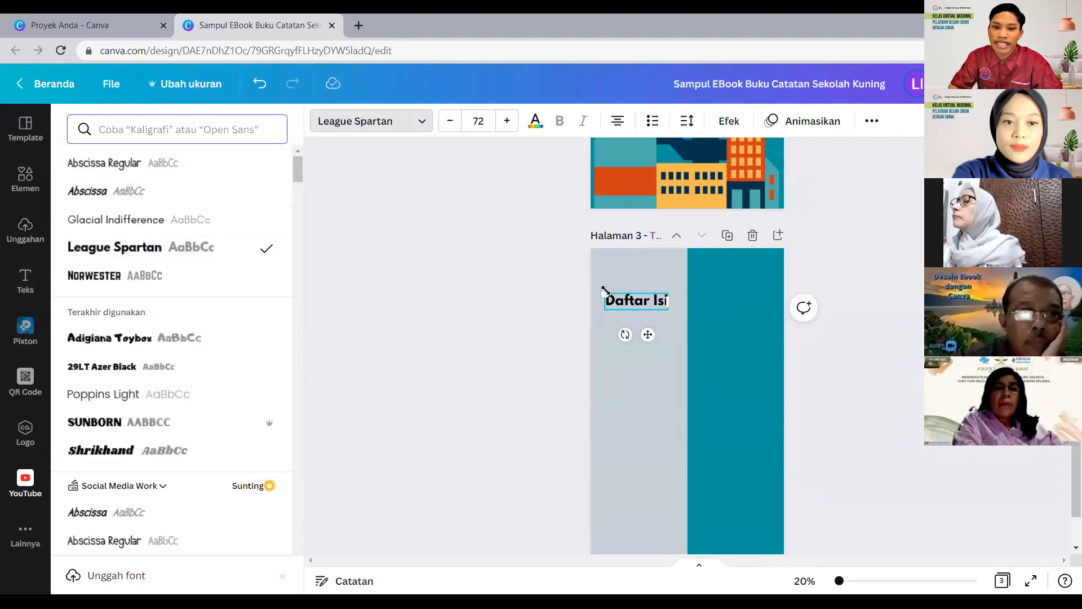
drag(609, 293, 607, 292)
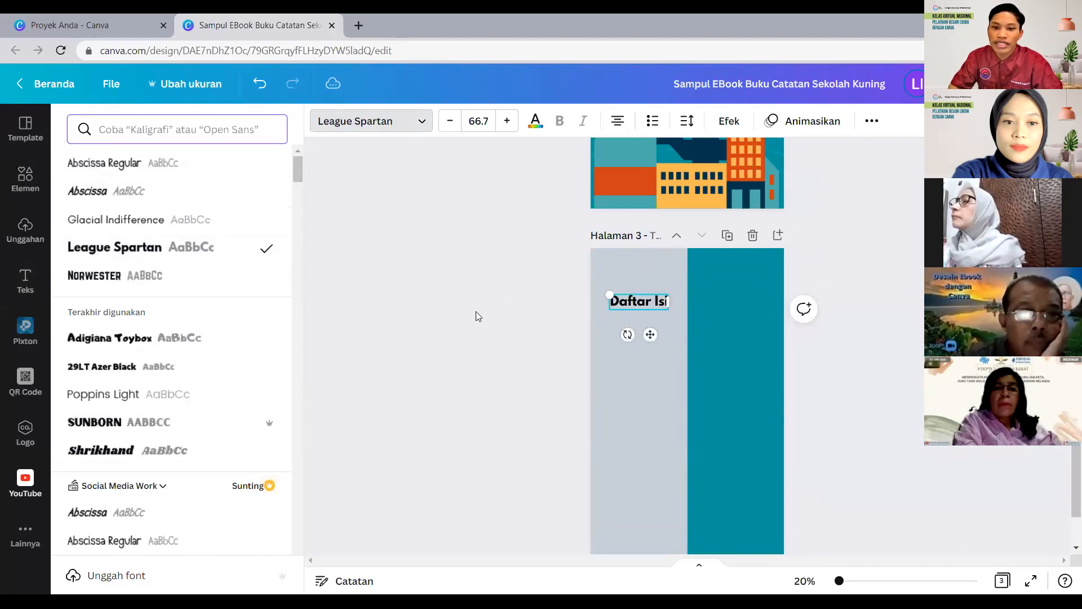
click(417, 241)
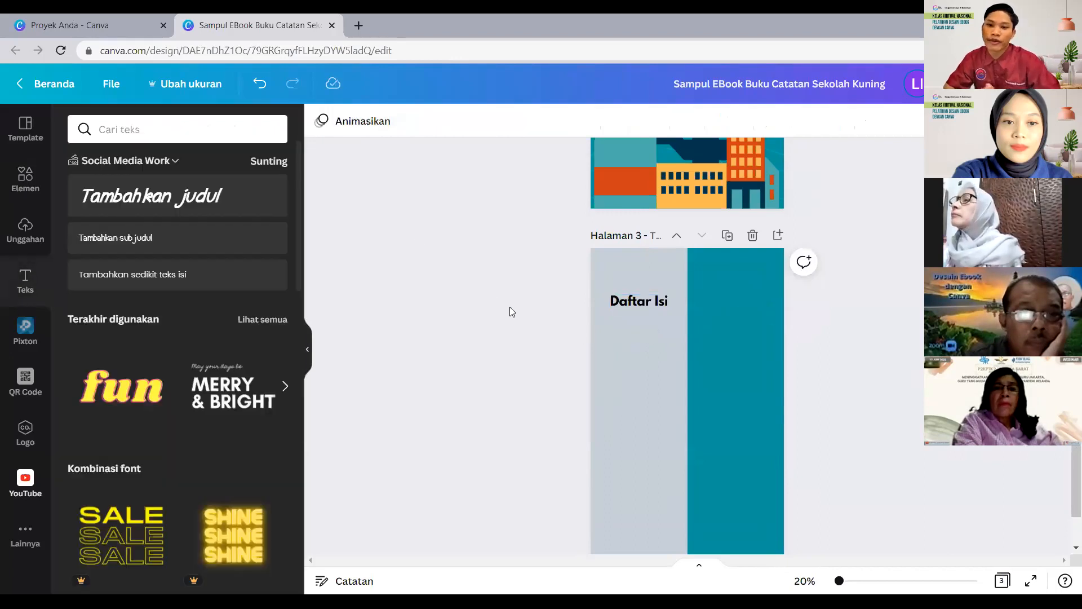
Recolour the "Daftar Isi" heading with the teal from the document colours, matching the cover's background.
scroll(657, 297, up, 5)
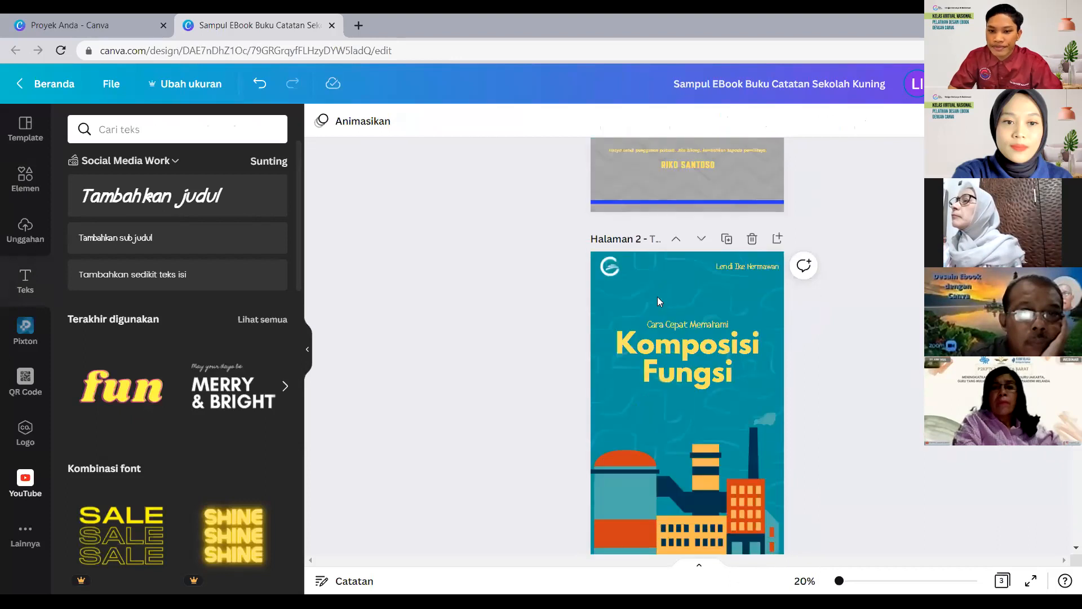
scroll(663, 351, down, 5)
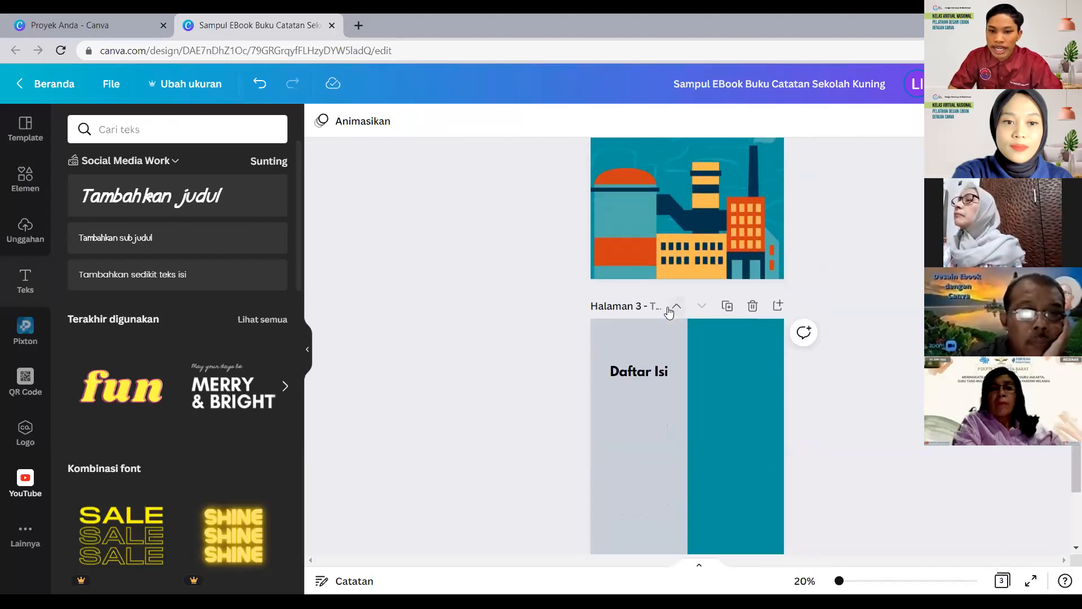
scroll(660, 355, up, 4)
scroll(656, 356, down, 5)
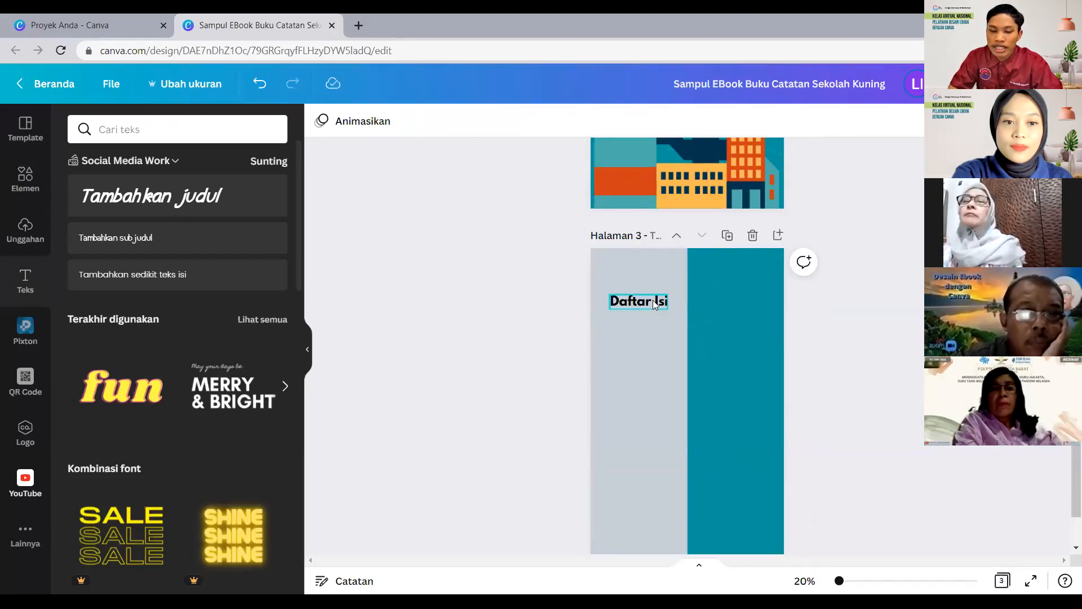
click(651, 301)
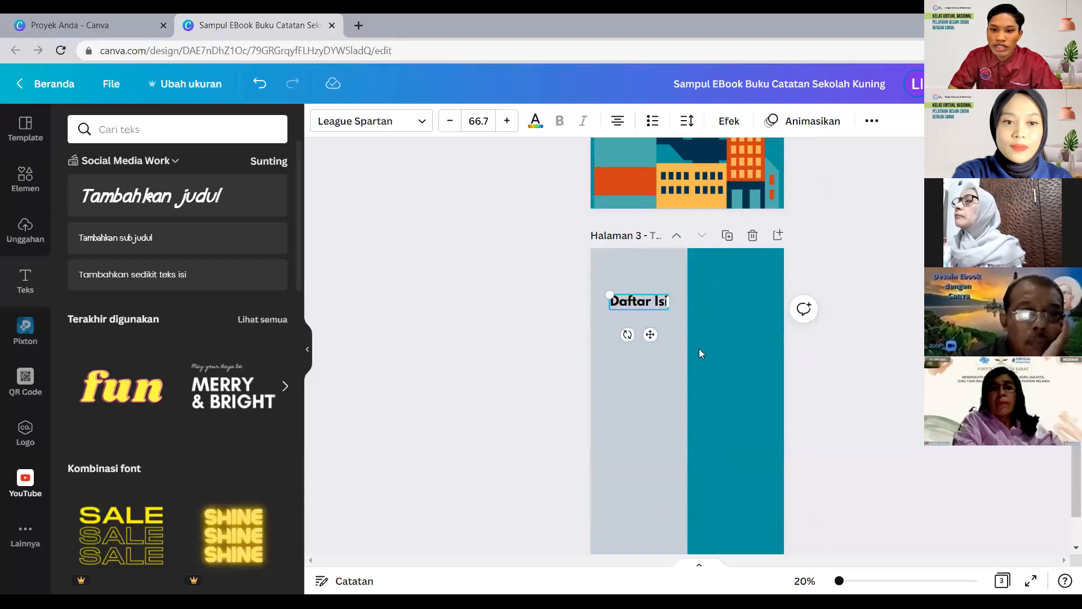
click(535, 122)
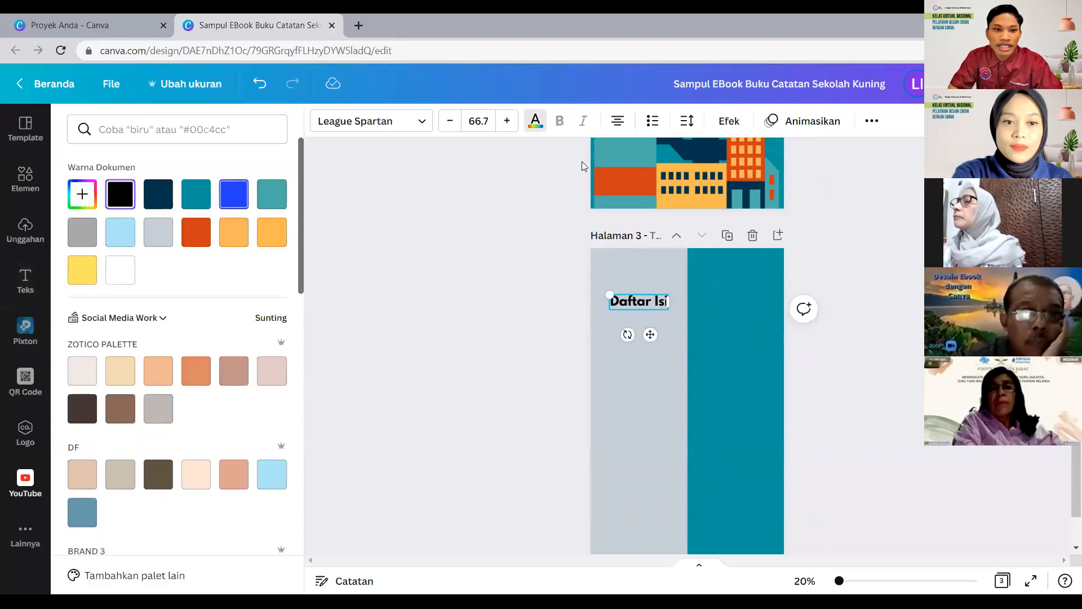
key(Escape)
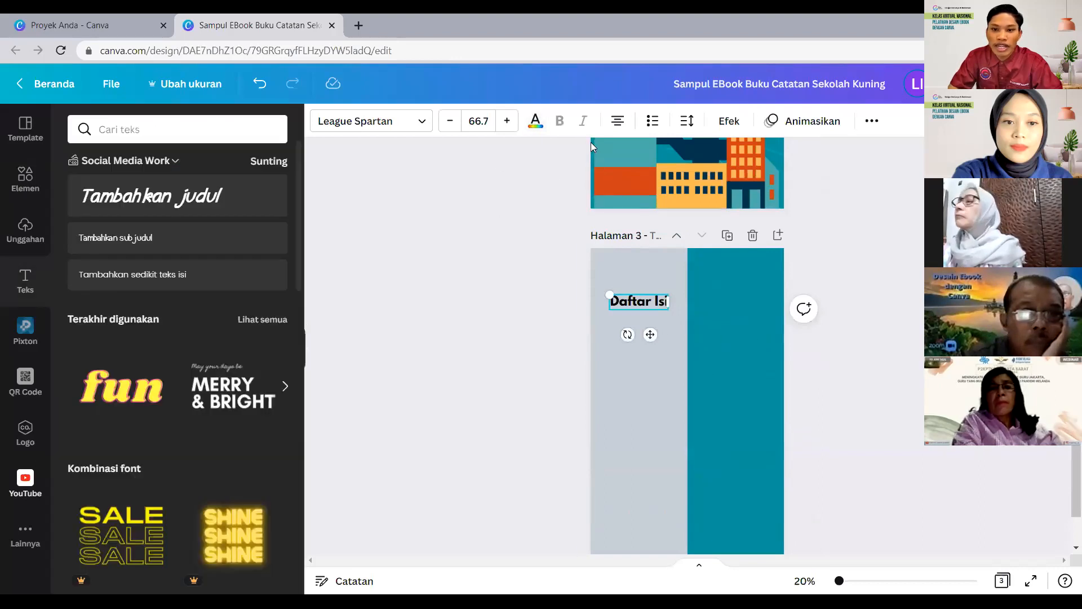
click(535, 123)
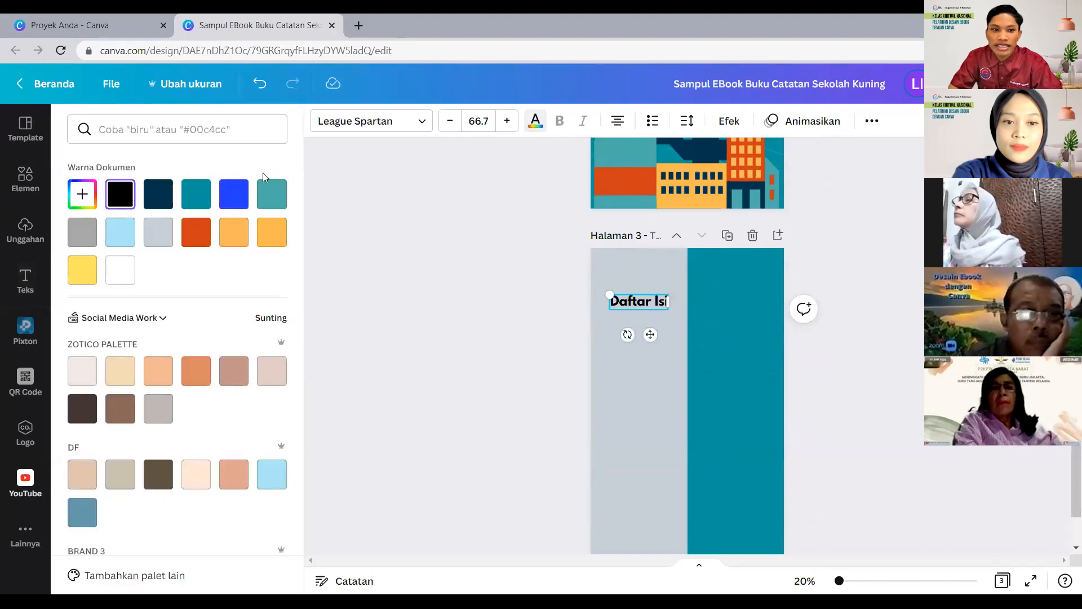
click(192, 204)
key(Escape)
click(536, 383)
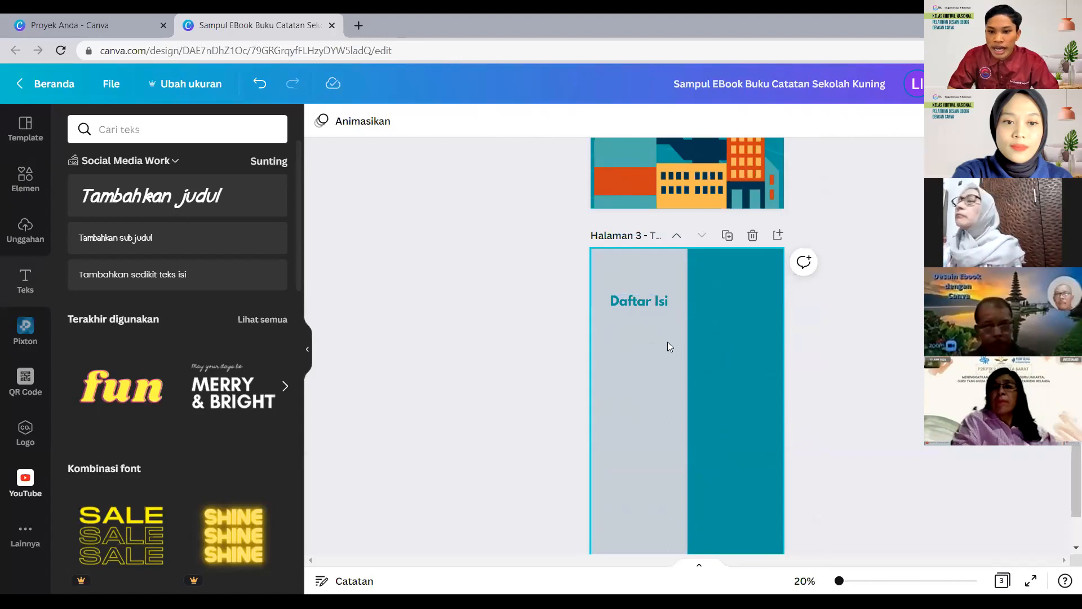
Add a circle shape to page 3 and place it small in the upper part of the teal half.
scroll(727, 344, down, 2)
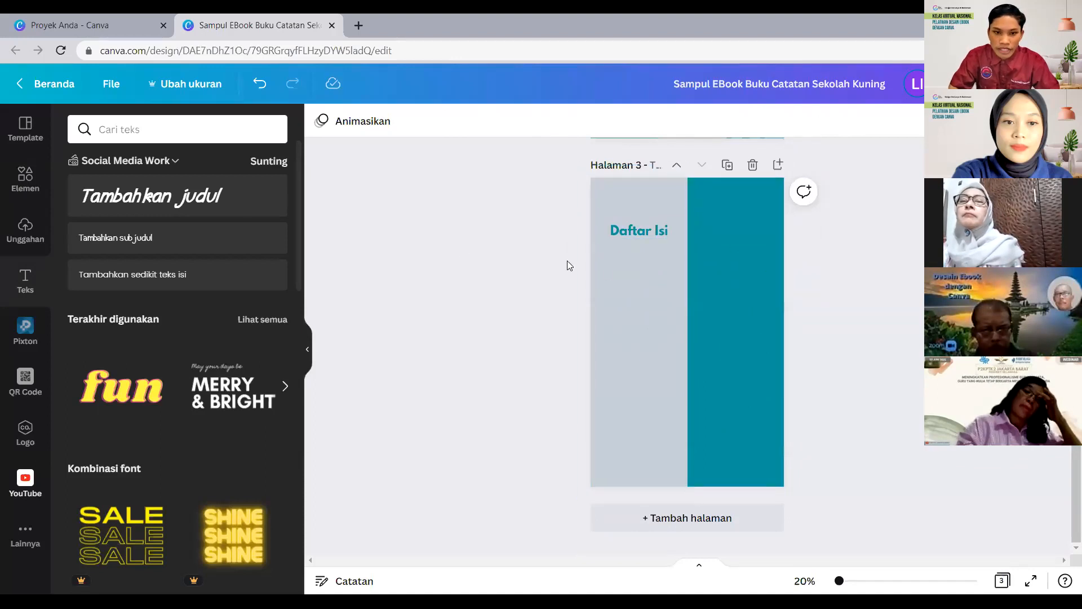
click(25, 187)
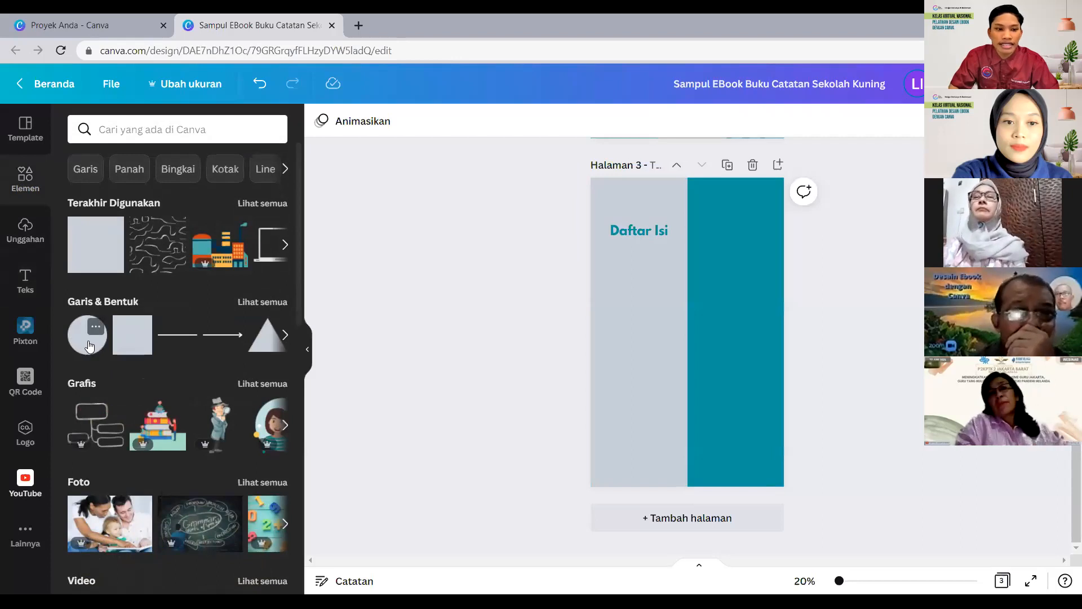
click(88, 335)
drag(738, 388, 731, 285)
key(ctrl+z)
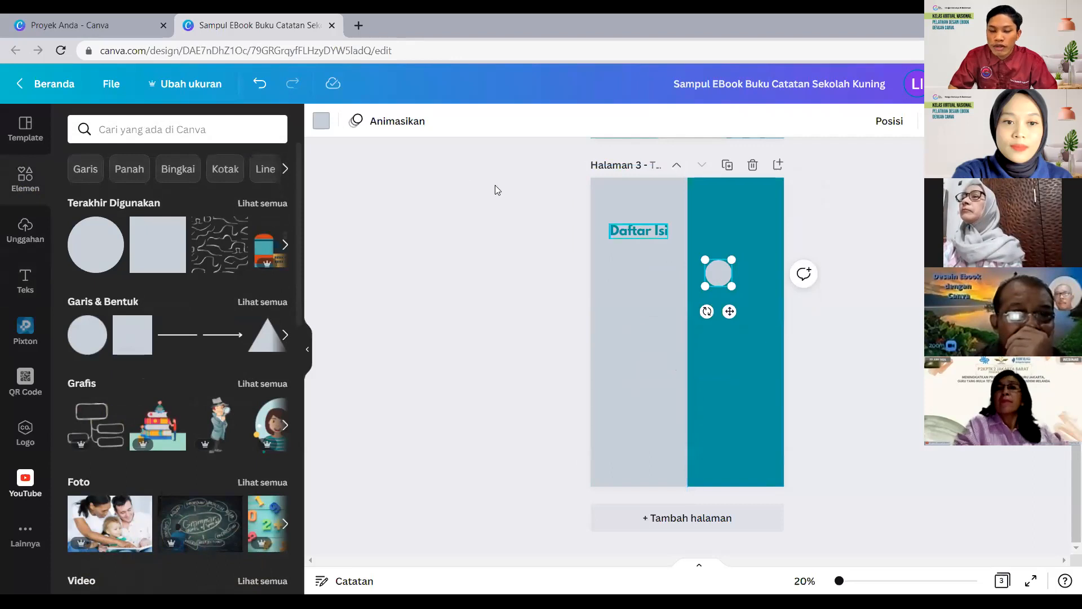
Try a light orange fill from the document colours on the circle and compare it with the cover on page 2.
click(322, 121)
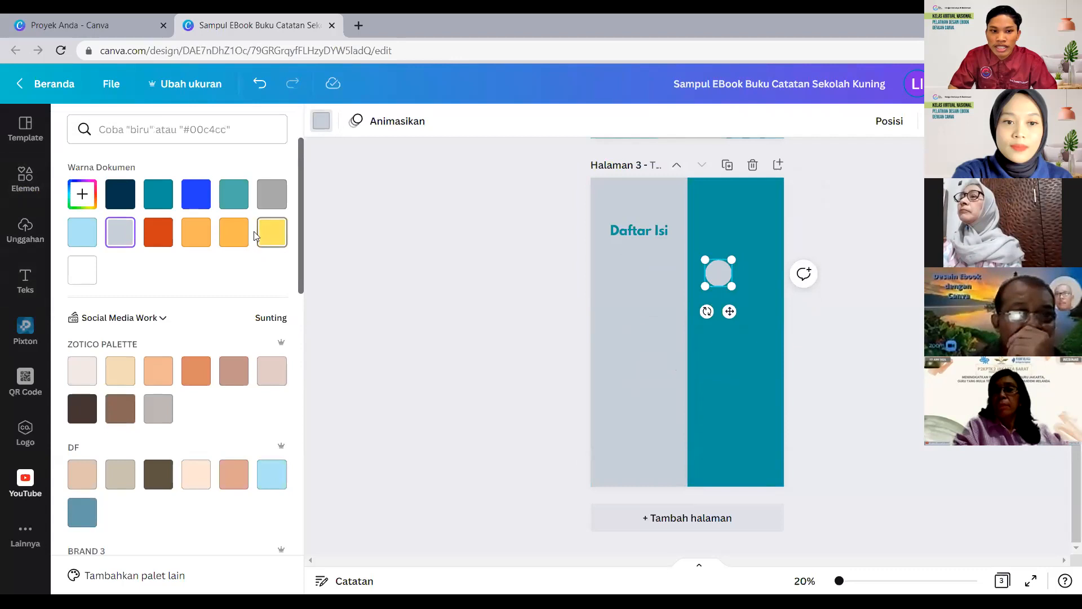
click(237, 235)
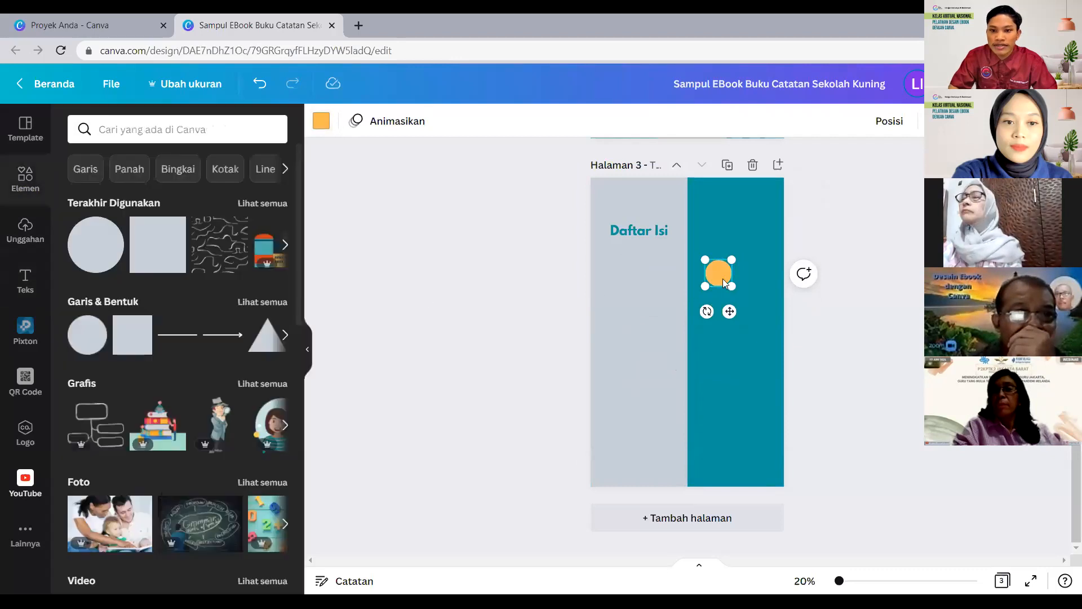
scroll(687, 207, up, 5)
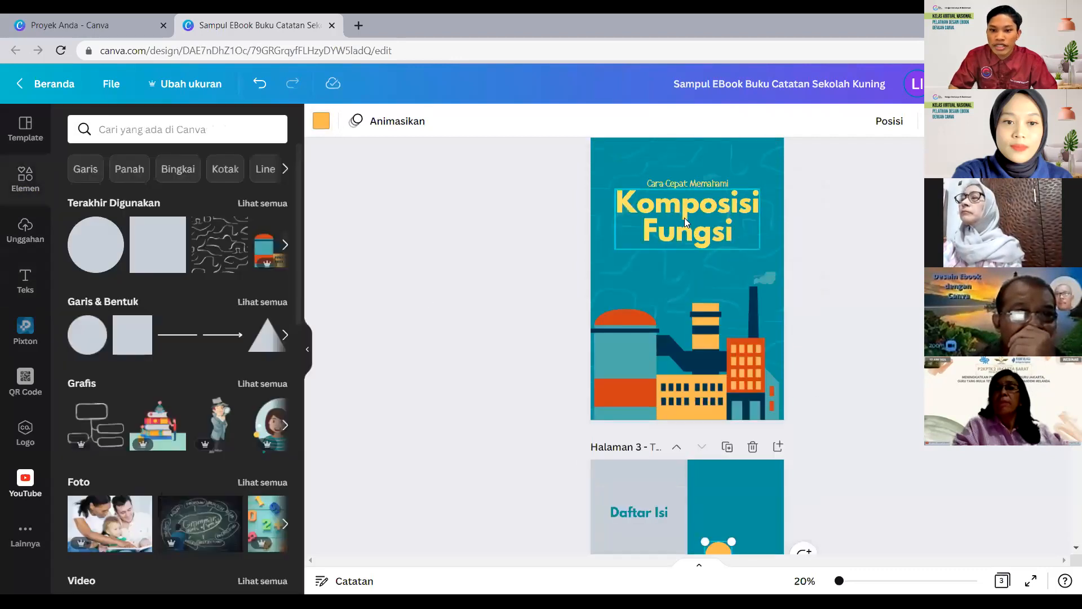
scroll(684, 219, down, 3)
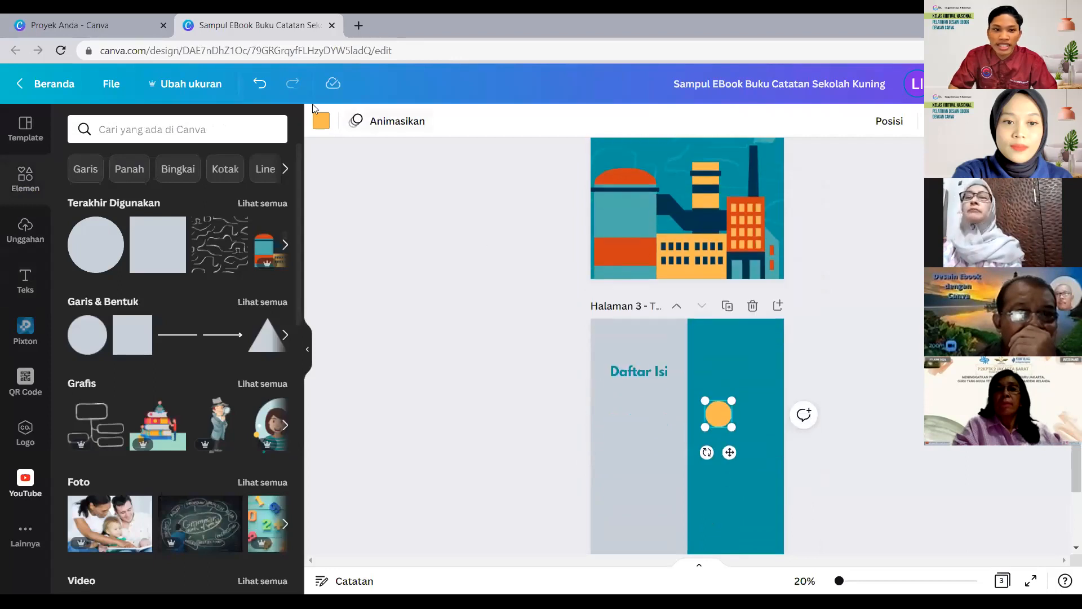
Fill the circle with the yellow of the cover's title from the document colours and compare it with the cover.
click(319, 123)
click(274, 238)
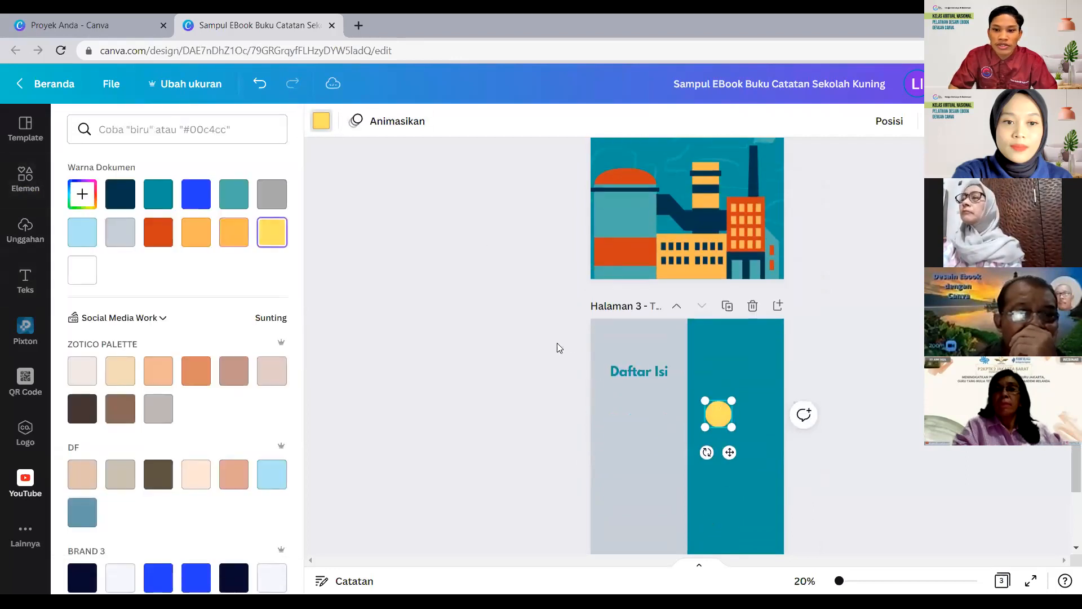
key(Escape)
scroll(682, 270, up, 3)
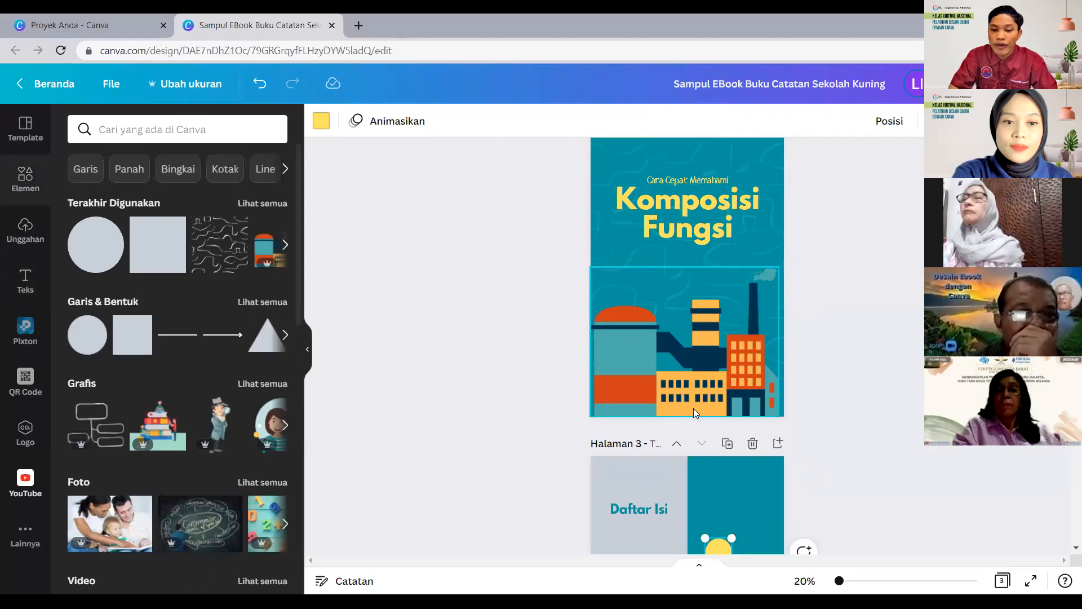
Shrink the yellow circle, centre it on the boundary between the two halves just below the heading, and select the heading.
scroll(711, 315, down, 5)
drag(719, 351, 685, 332)
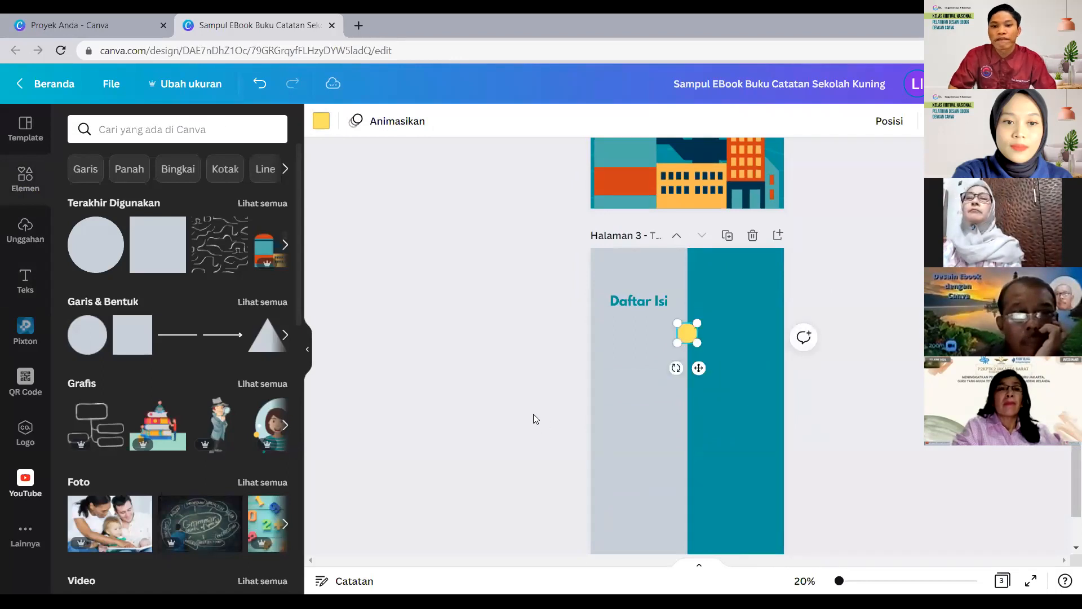
click(642, 301)
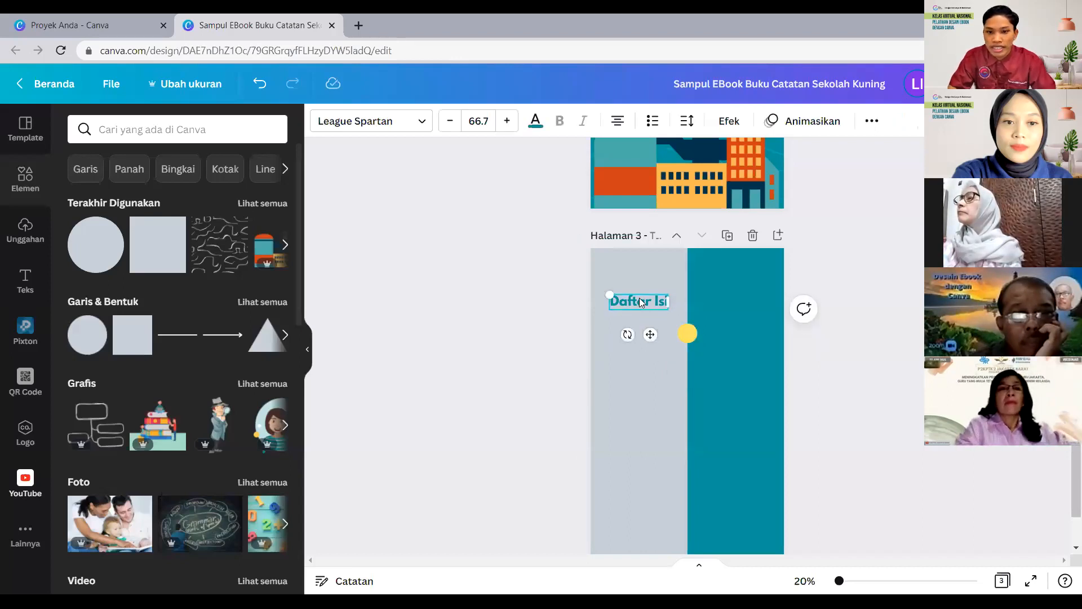
Duplicate the "Daftar Isi" heading and place the copy on the teal half beside the yellow circle.
right_click(641, 302)
click(683, 319)
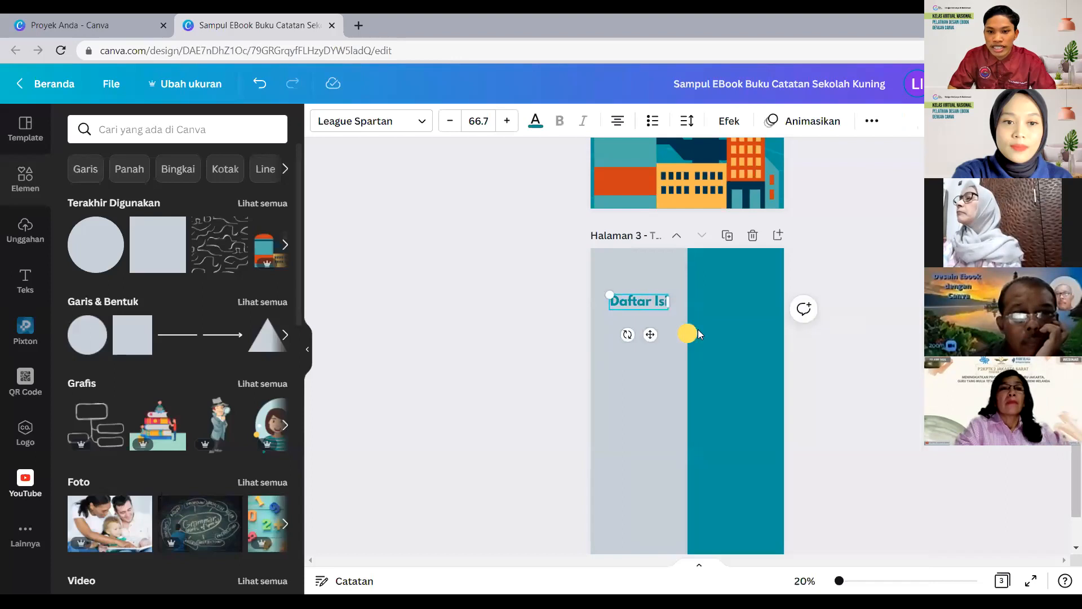
click(718, 339)
right_click(719, 339)
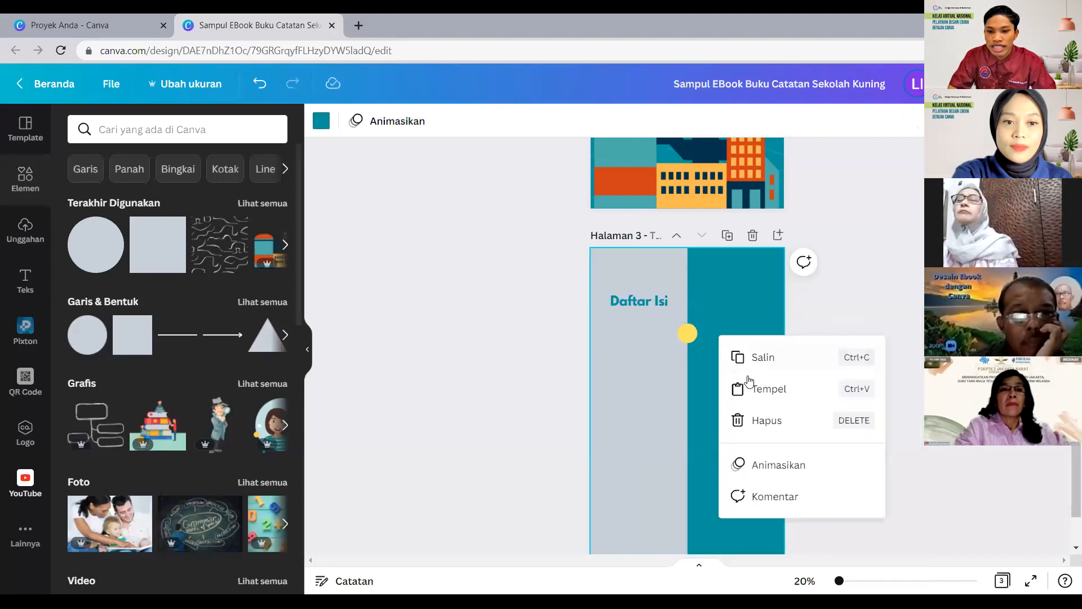
click(750, 386)
drag(648, 306, 733, 336)
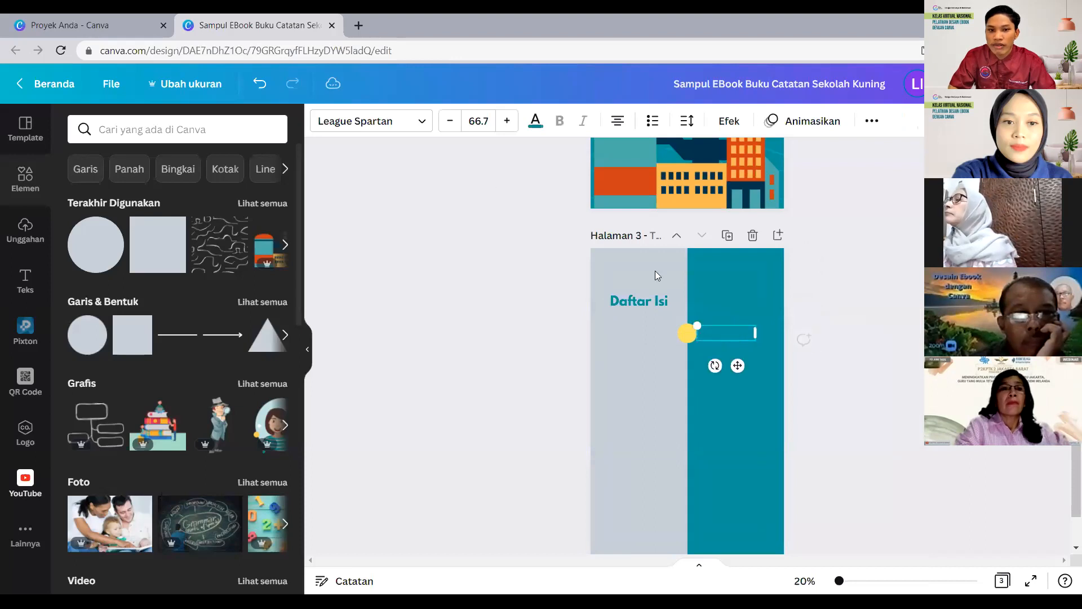
Recolour the copied heading light grey from the document colours and replace its text with "Pendahuluan".
click(536, 122)
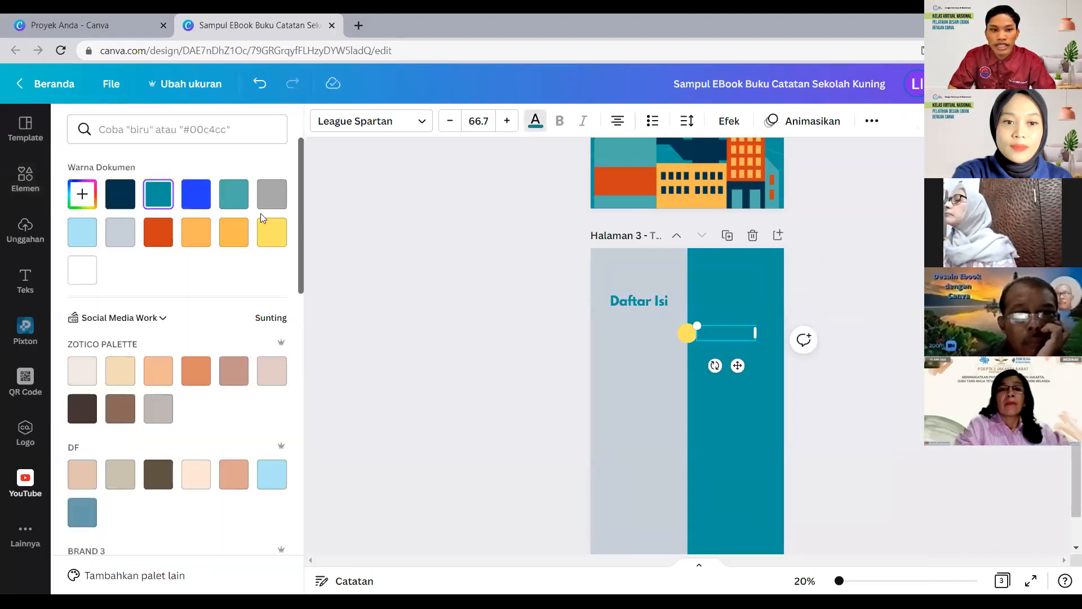
click(117, 233)
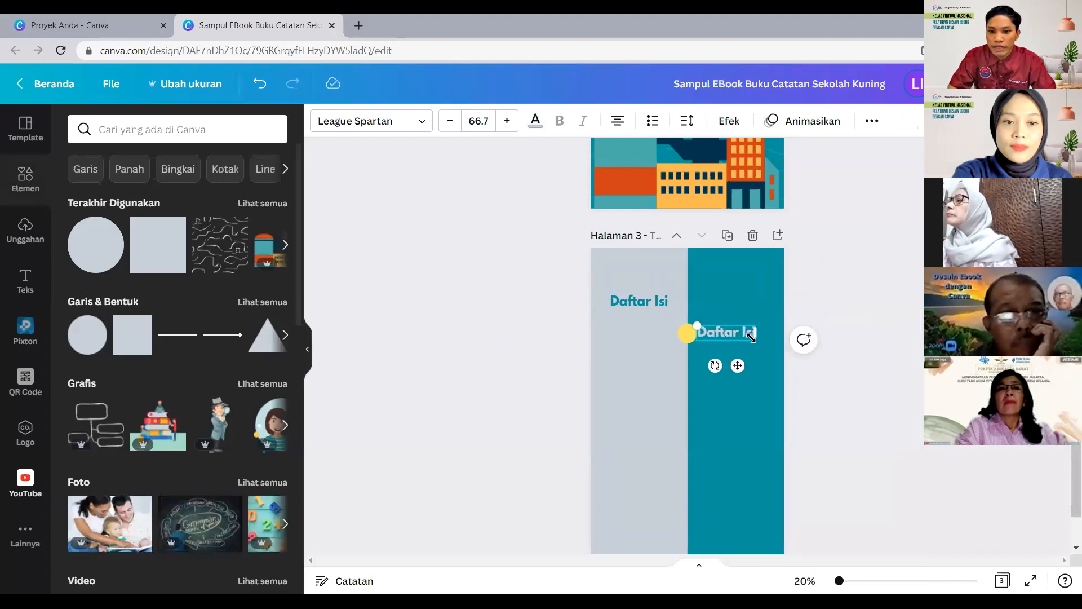
key(BackSpace)
key(BackSpace)
key(BackSpace)
key(BackSpace)
key(BackSpace)
key(BackSpace)
key(BackSpace)
key(BackSpace)
key(BackSpace)
key(BackSpace)
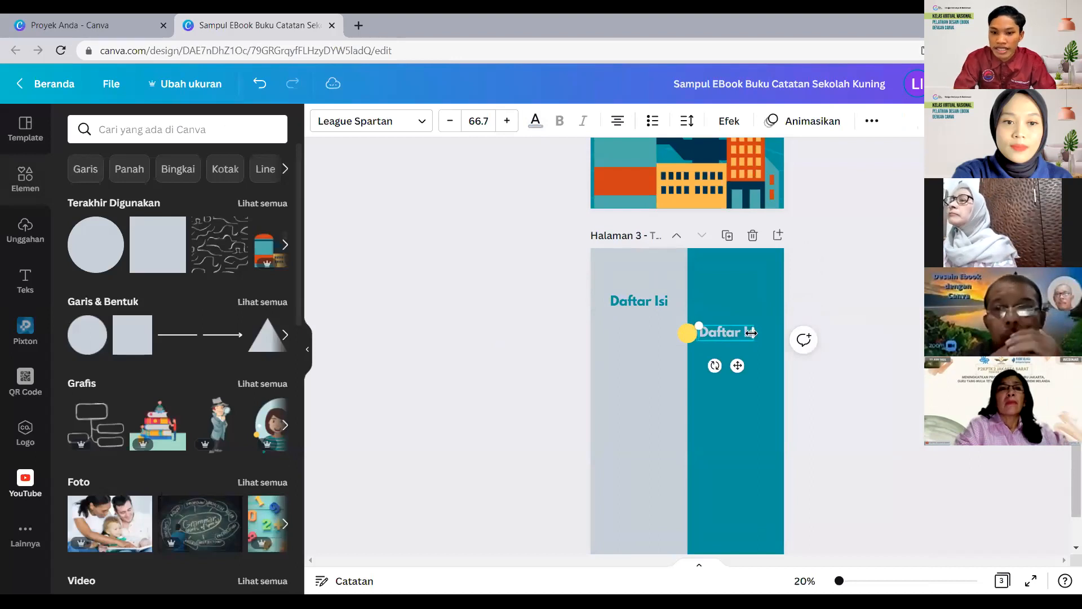
text(Pe)
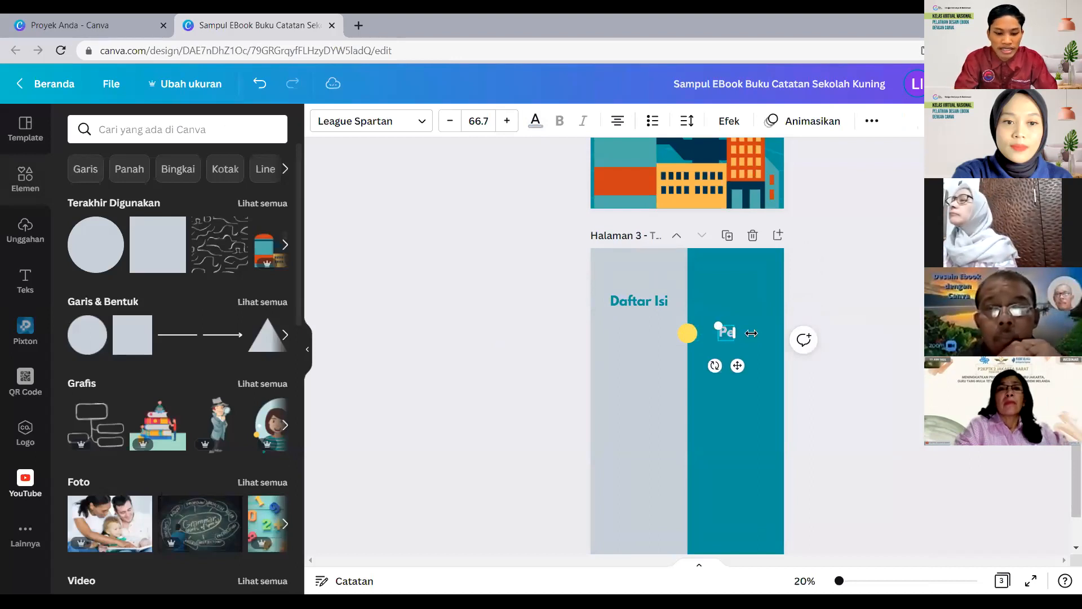
text(ndahuluan)
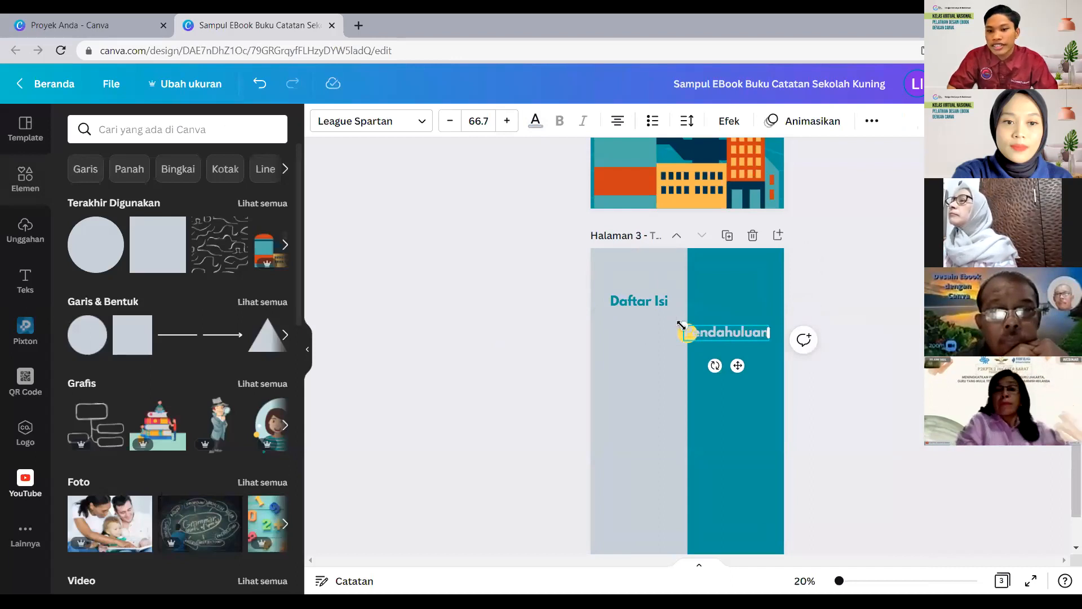
Shrink the "Pendahuluan" label to font size 56.3 and place it just beside the yellow circle without overlapping it.
drag(681, 326, 691, 327)
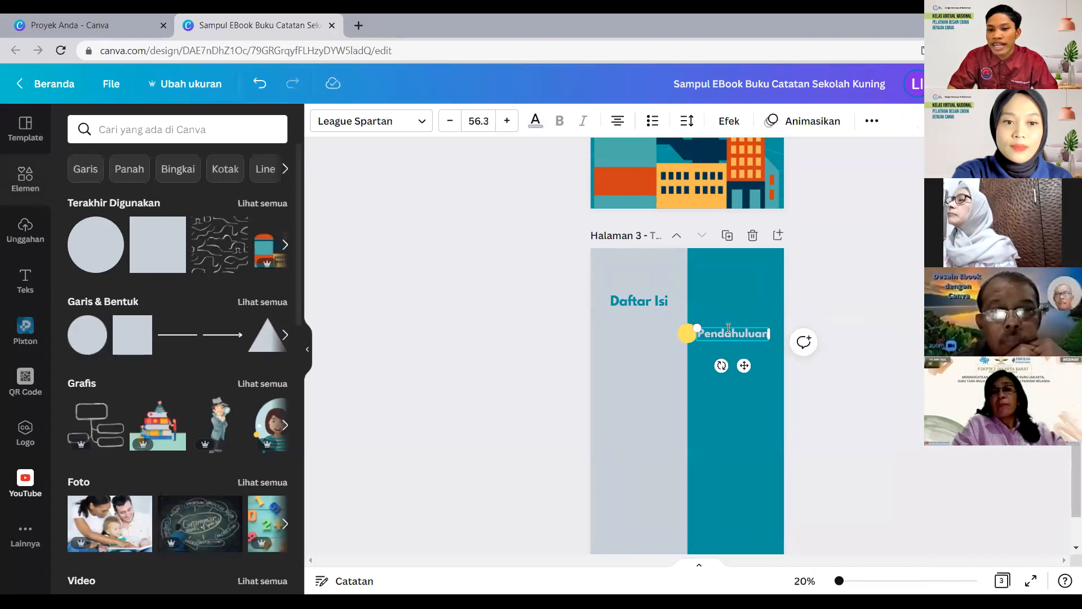
drag(731, 327, 735, 326)
click(711, 399)
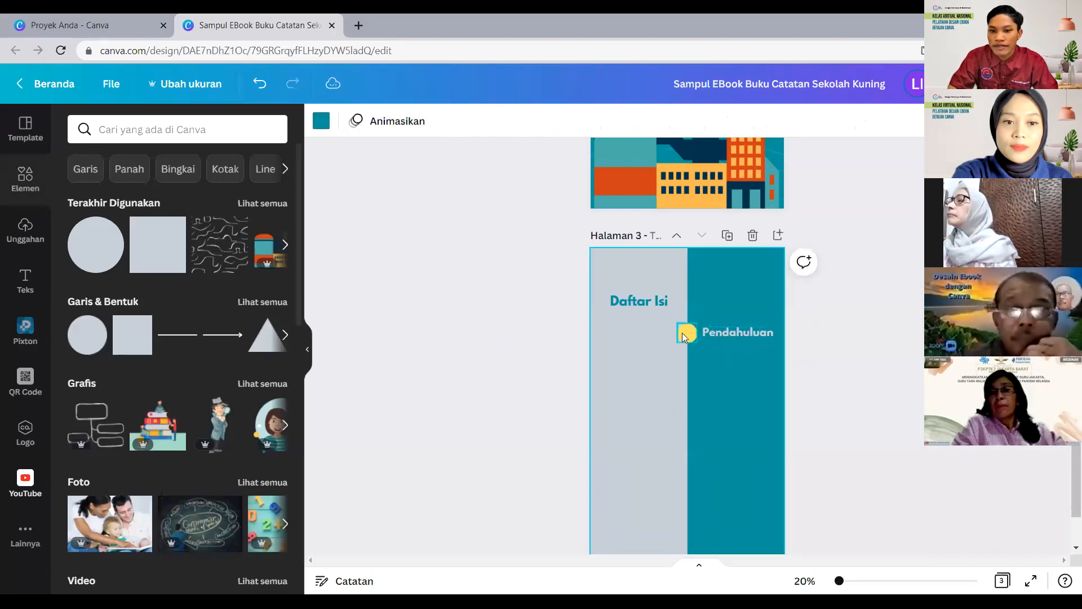
Duplicate the "Pendahuluan" label and place the copy directly below the original.
double_click(728, 336)
right_click(728, 336)
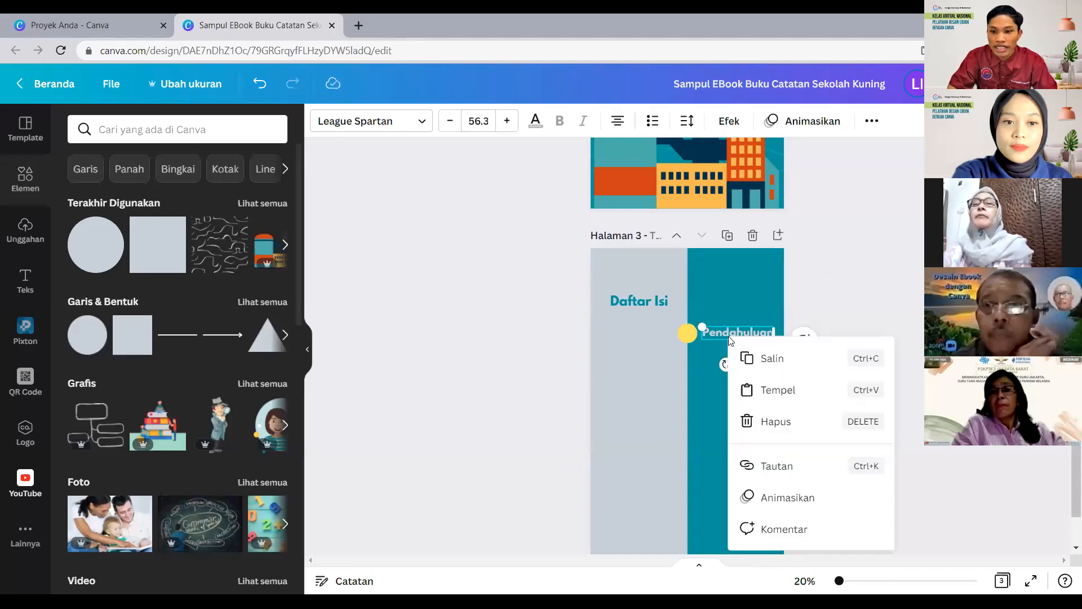
click(772, 362)
click(644, 384)
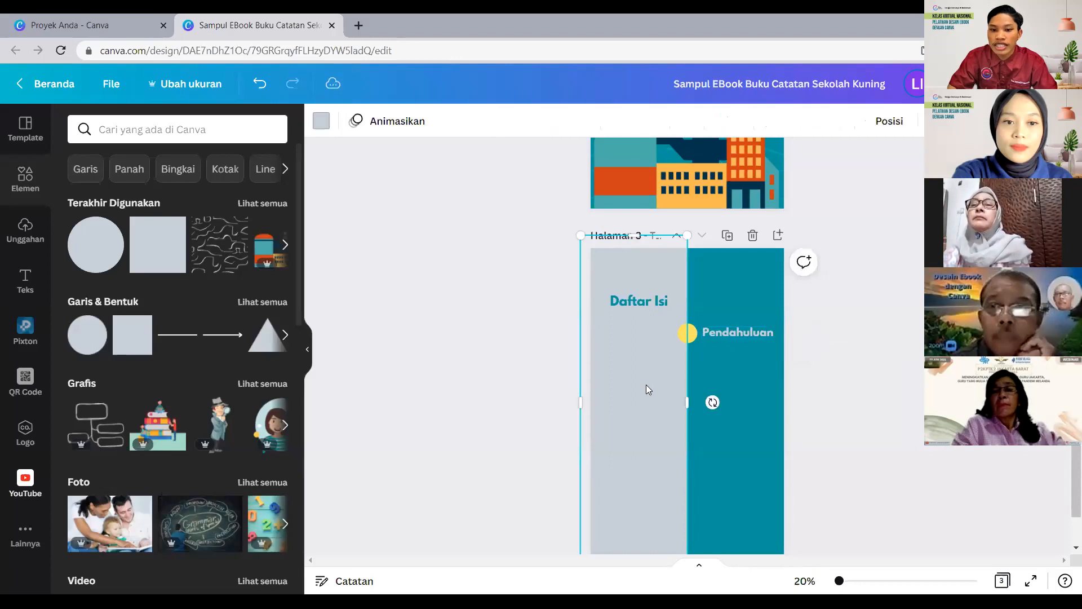
right_click(646, 385)
click(707, 355)
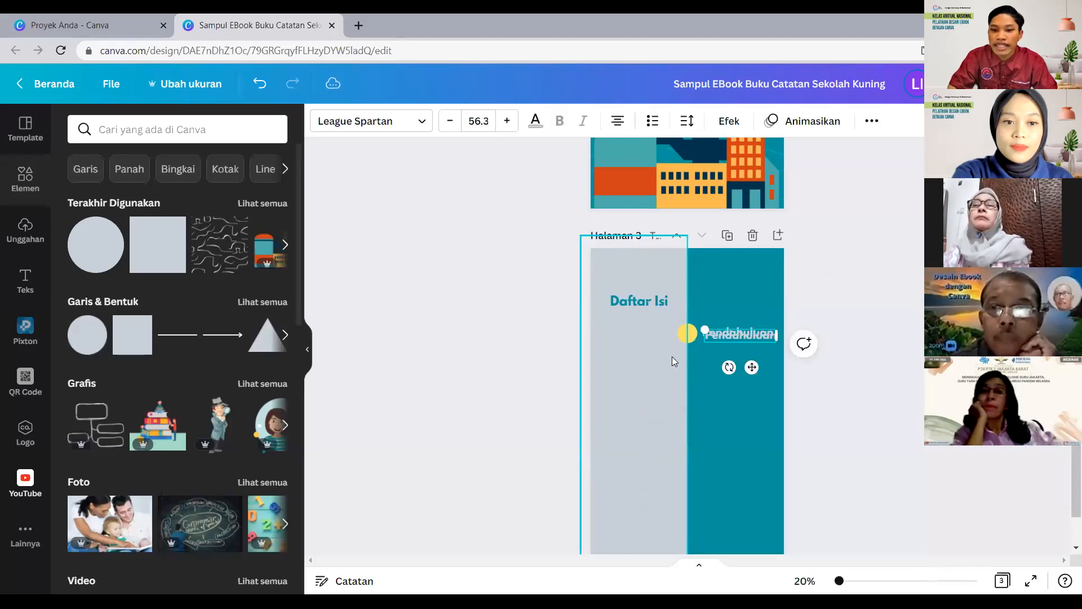
drag(730, 367, 728, 373)
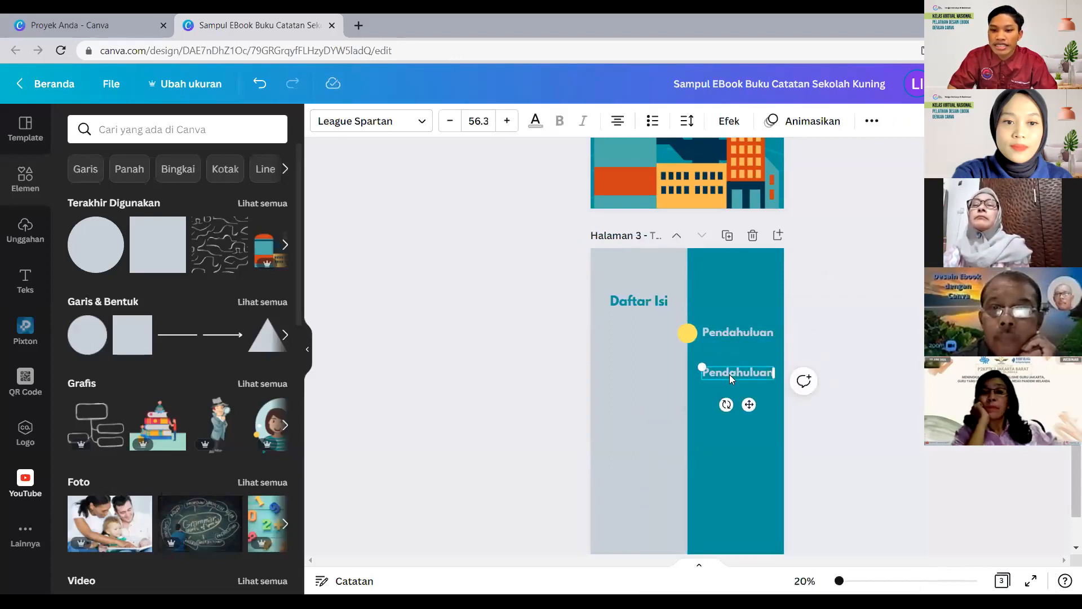
Replace the lower label's text with "1" and move the number onto the yellow circle.
double_click(731, 372)
key(BackSpace)
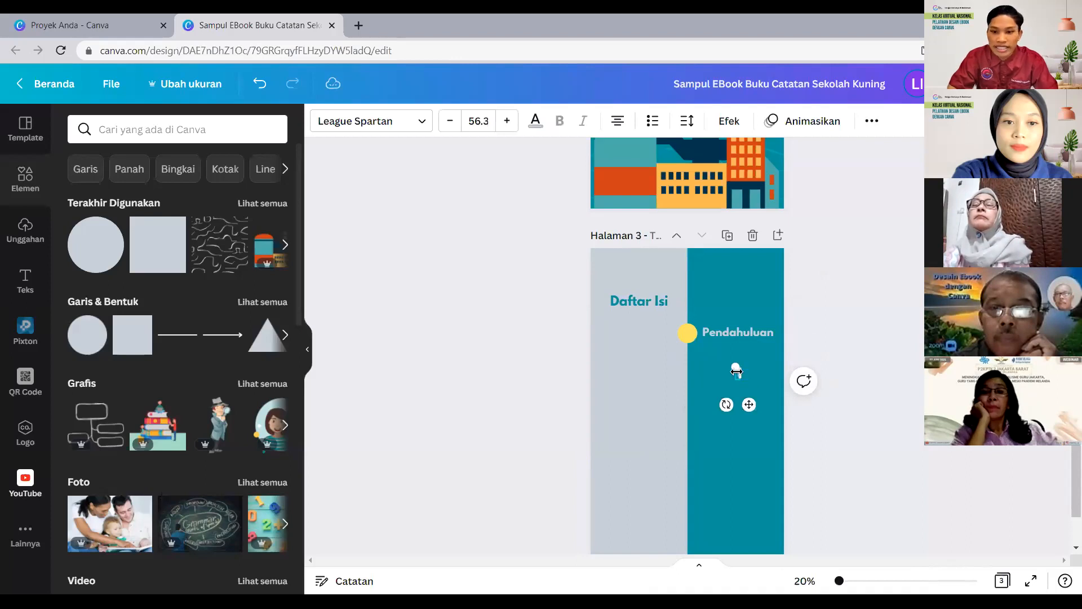
drag(838, 584, 846, 586)
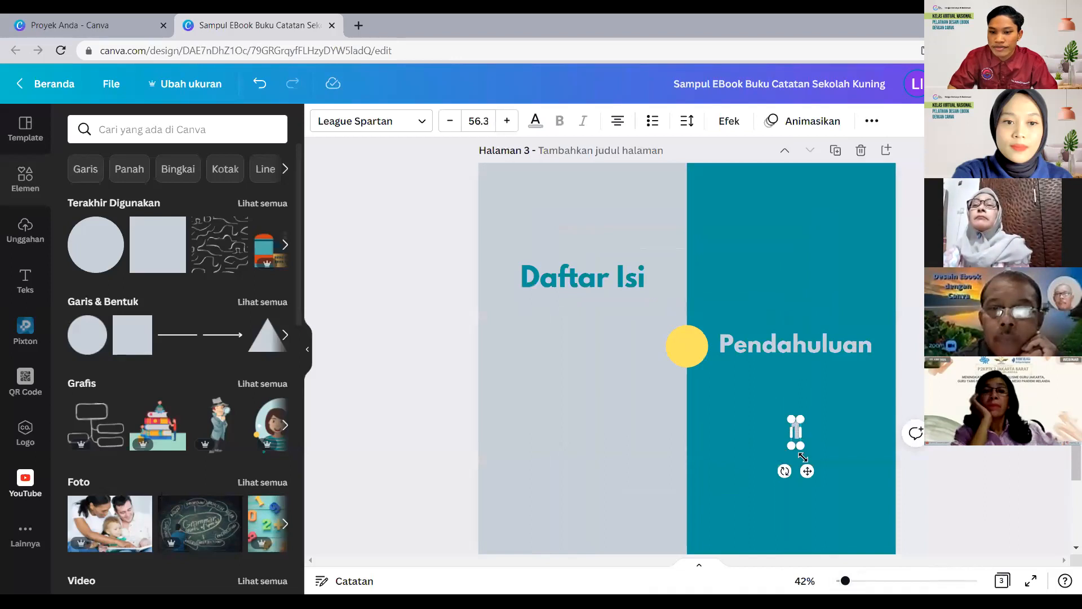
drag(777, 438, 699, 385)
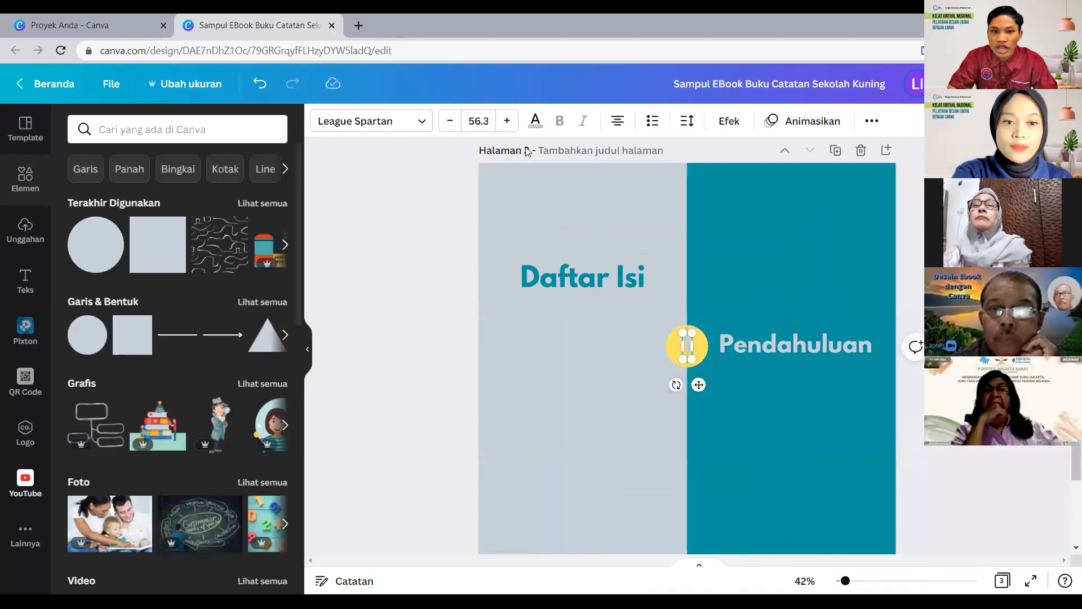
Colour the number 1 teal from the document colours and centre it in the yellow circle.
click(535, 120)
click(157, 204)
click(743, 442)
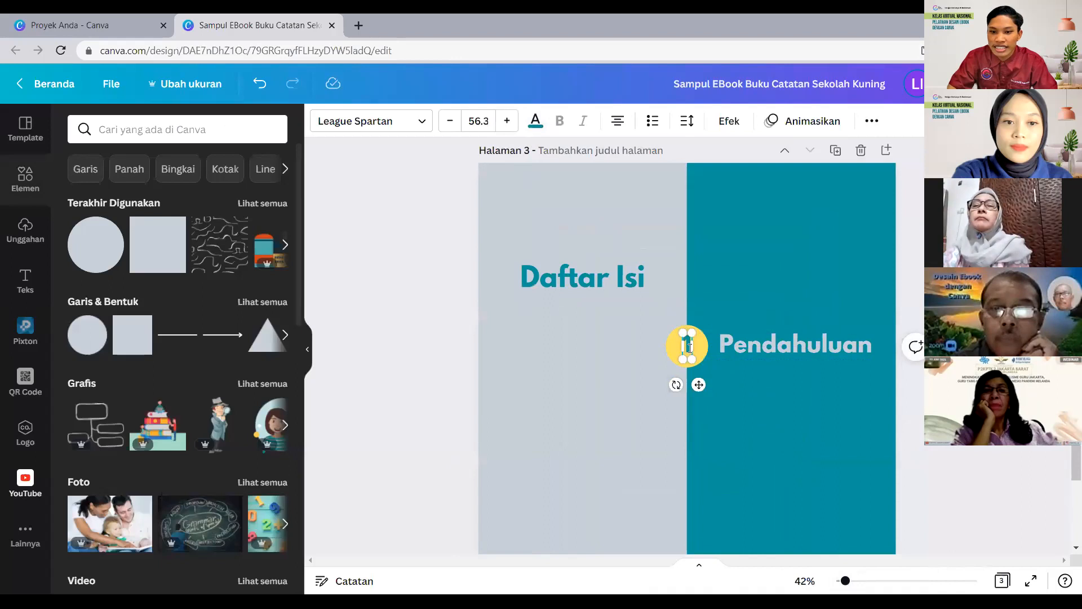
drag(698, 384, 699, 385)
click(749, 419)
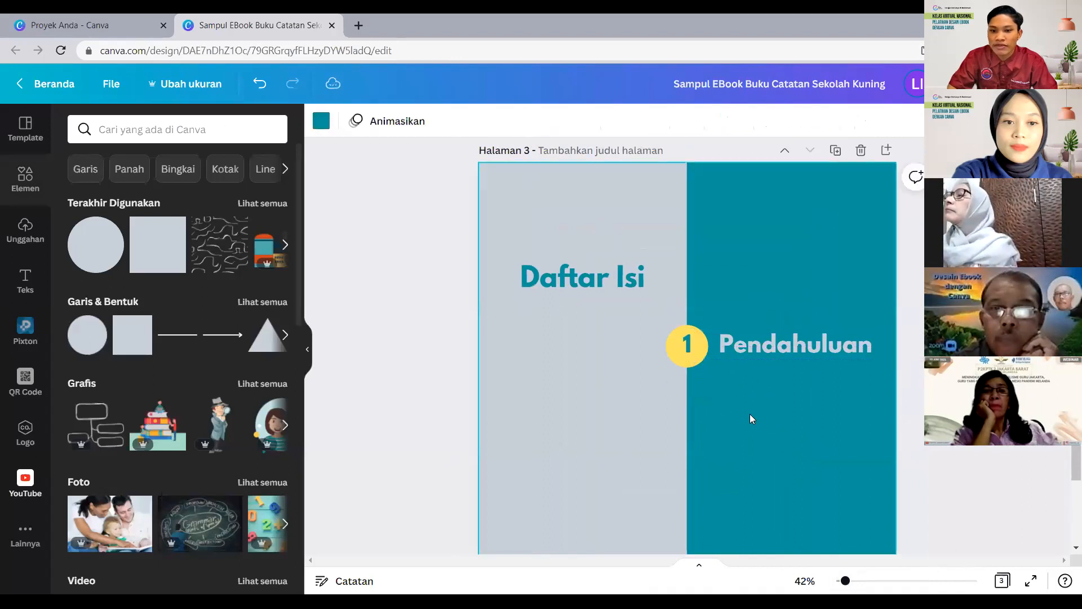
drag(846, 581, 839, 581)
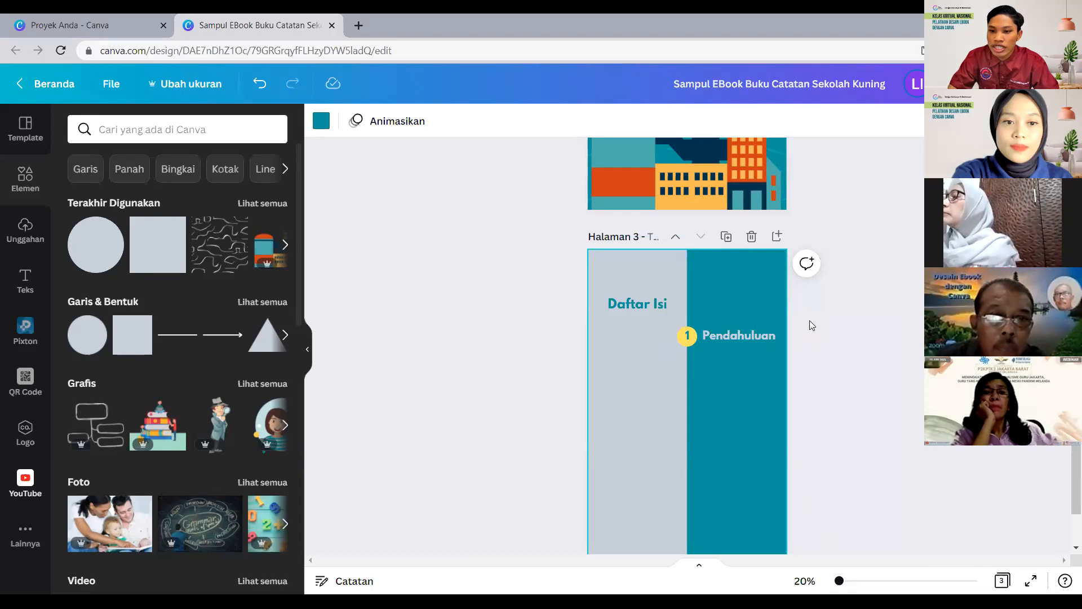
drag(799, 323, 657, 359)
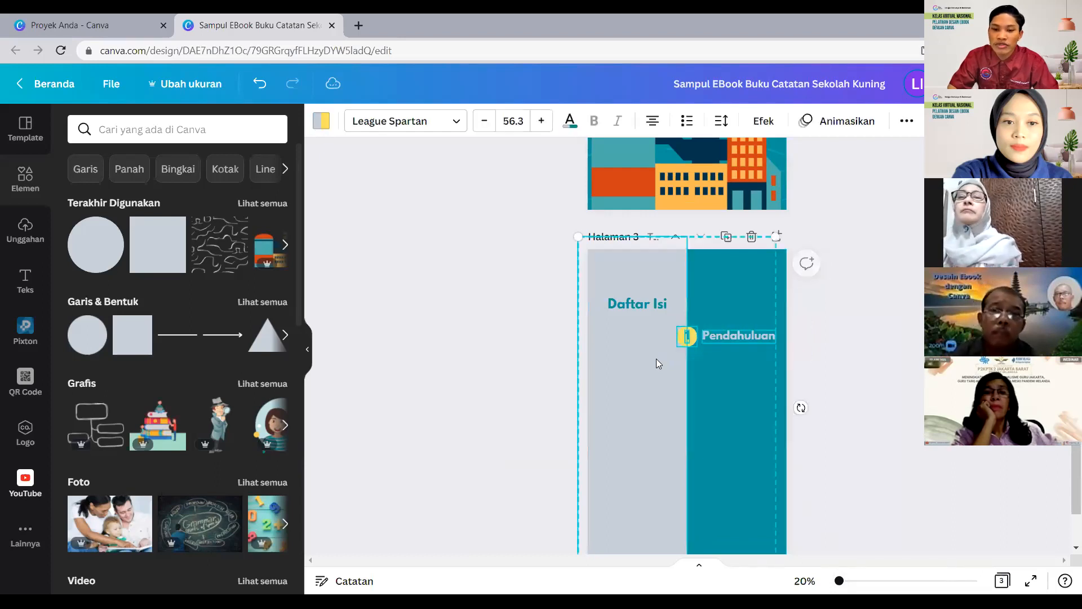
click(823, 328)
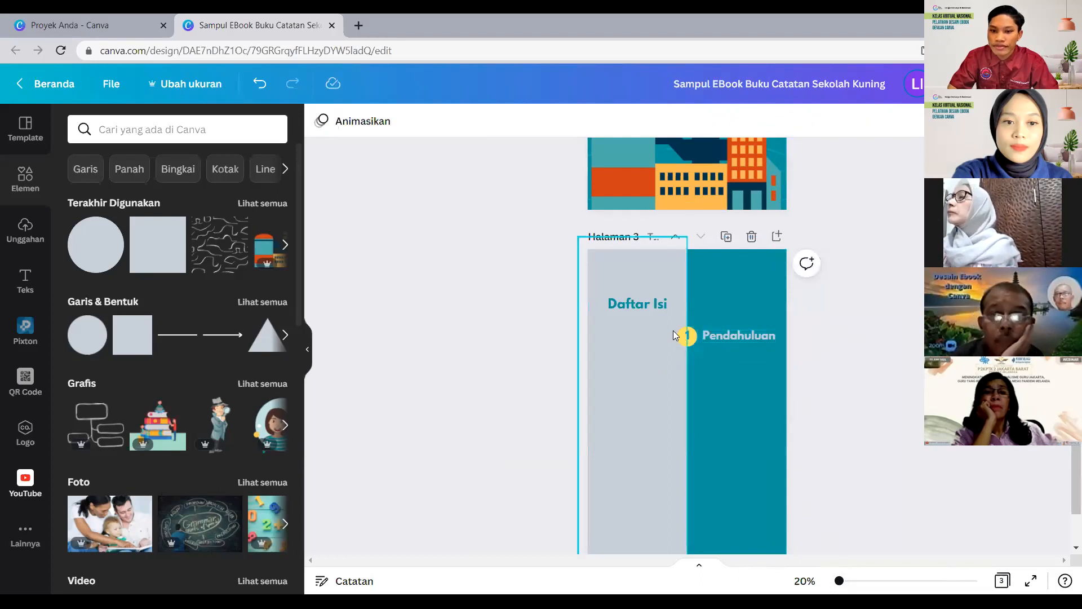
click(629, 393)
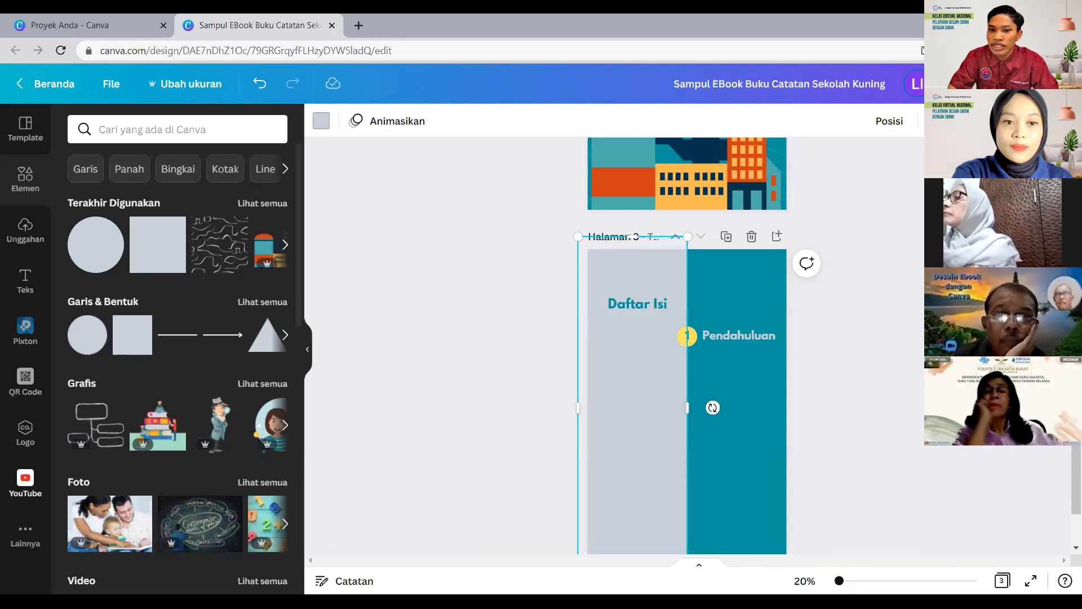
click(806, 319)
Try to copy the yellow circle, number 1 and "Pendahuluan" label together and paste them on page 3.
drag(805, 315, 650, 357)
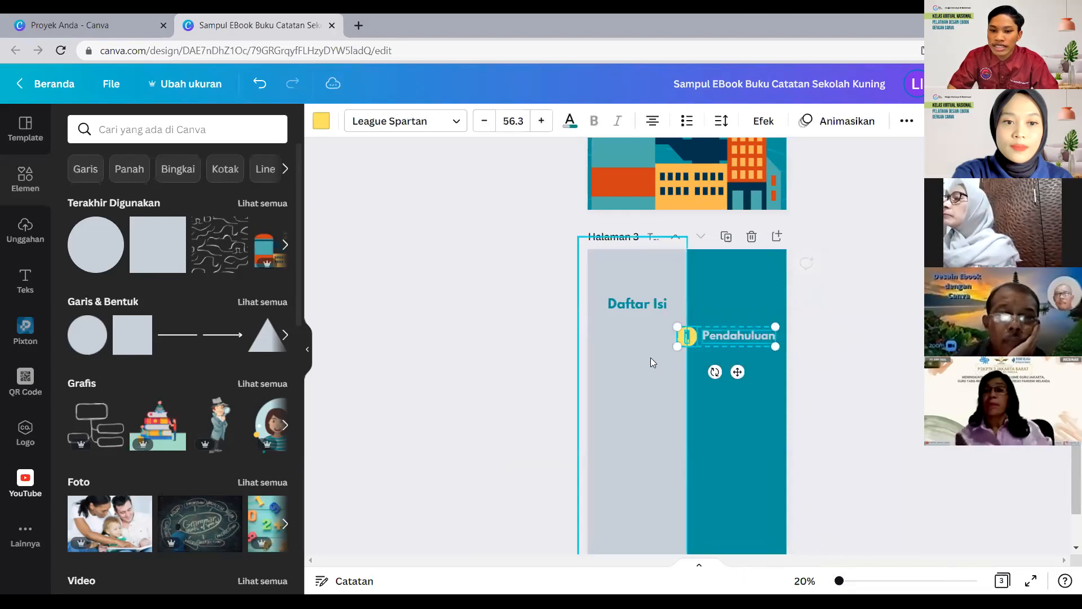
right_click(699, 342)
click(738, 364)
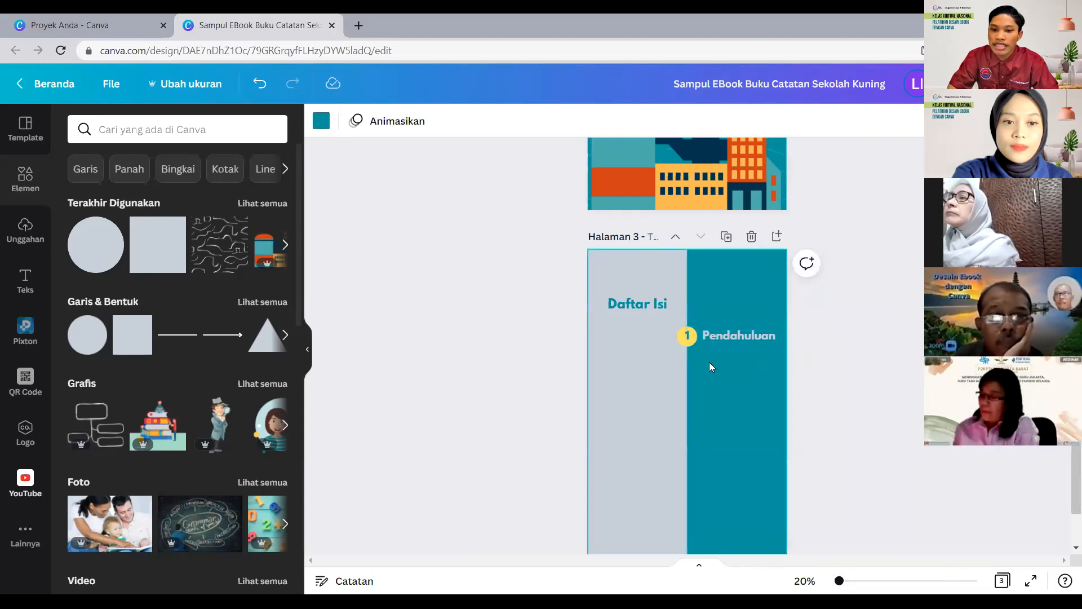
right_click(709, 362)
click(769, 422)
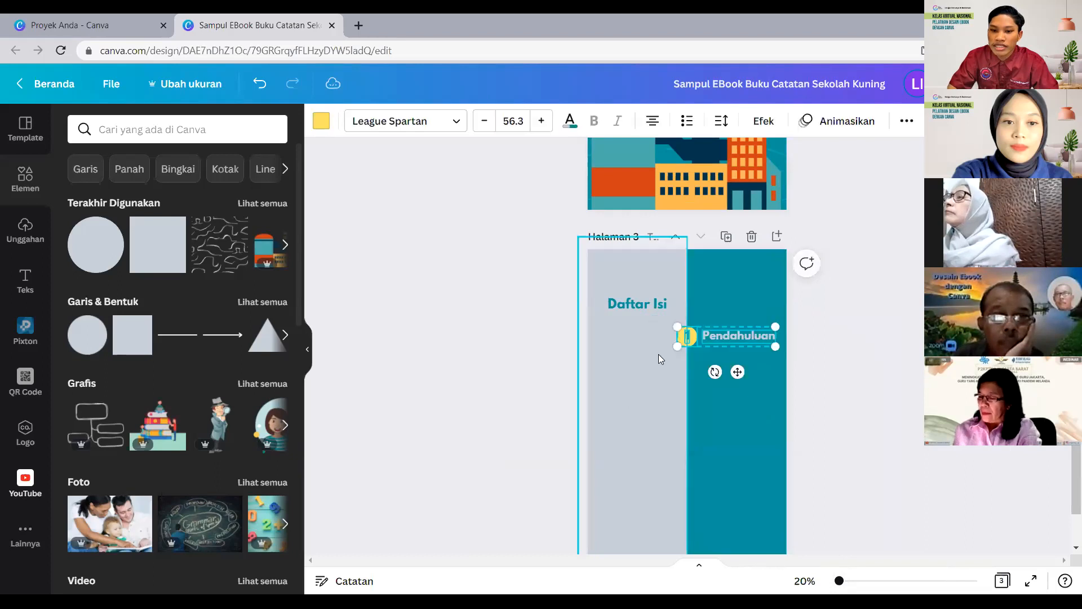
right_click(751, 327)
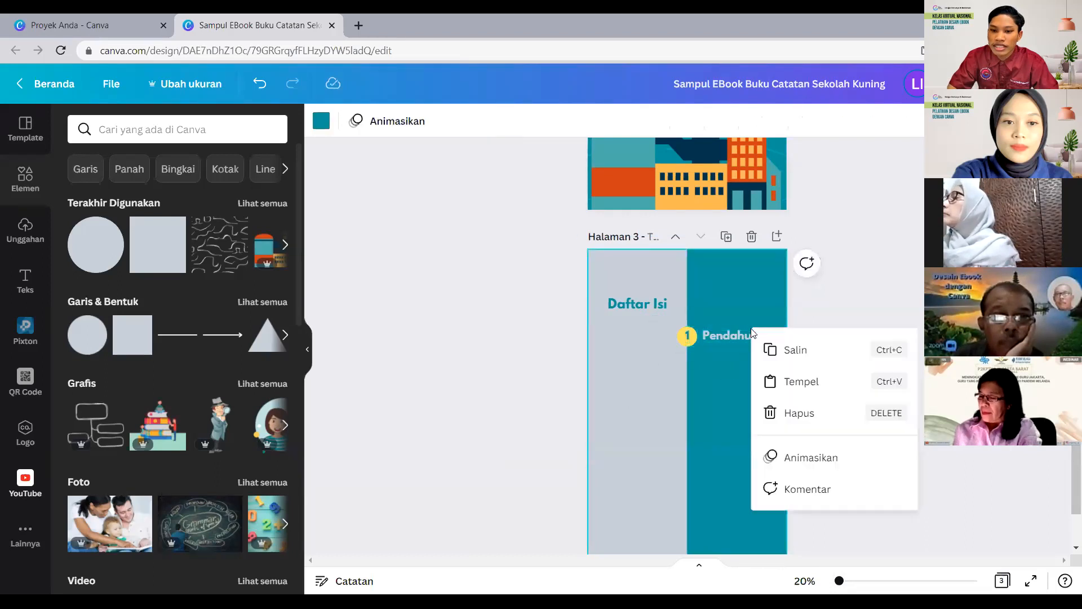
click(792, 316)
Duplicate the yellow circle, number 1 and "Pendahuluan" label together and place the copy aligned directly below the original row.
click(689, 346)
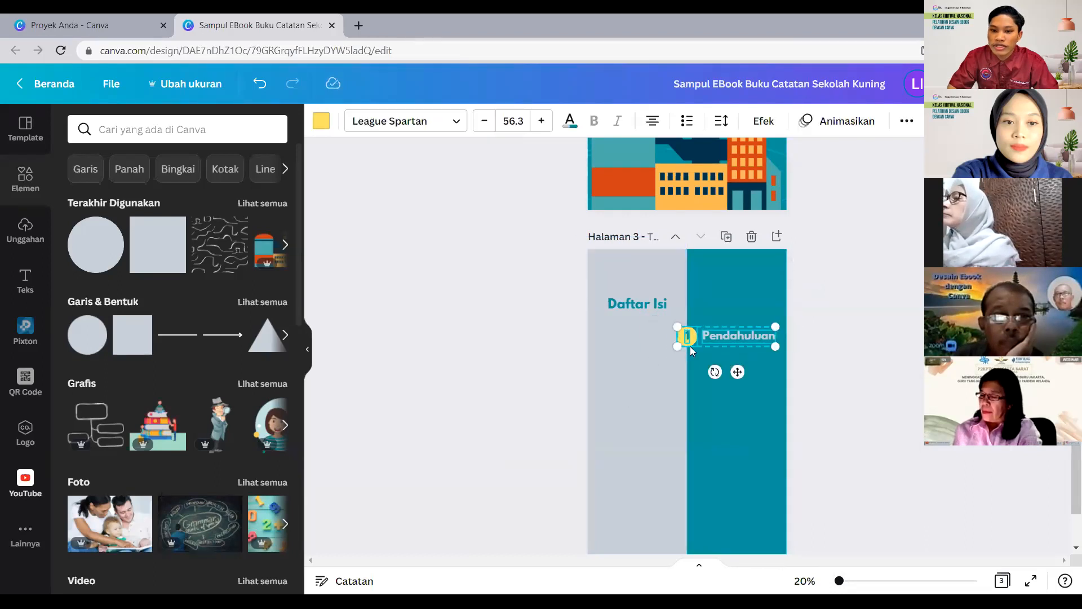
right_click(733, 371)
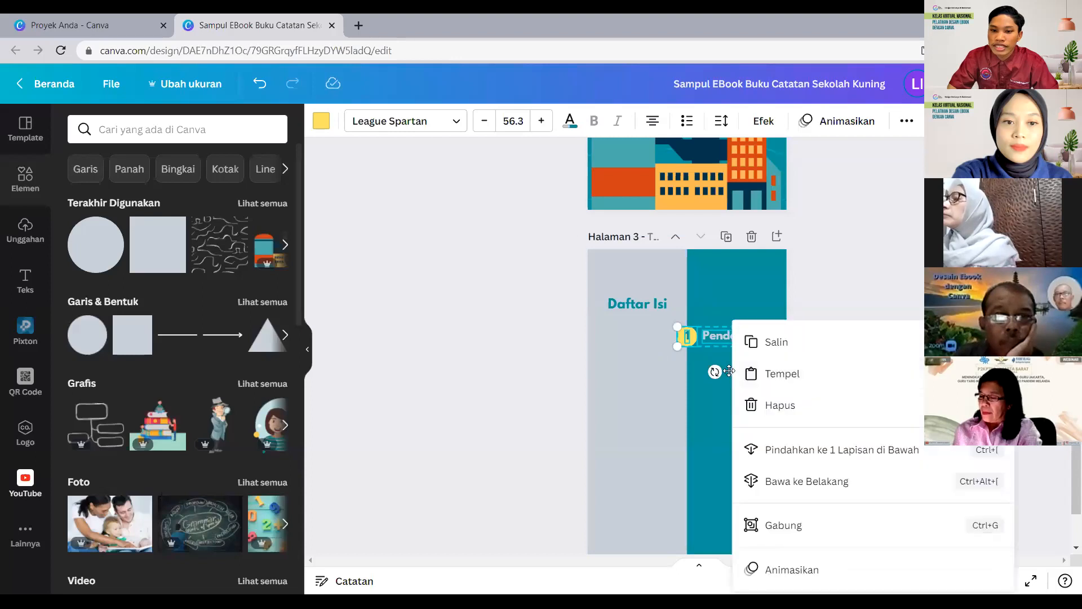
click(775, 347)
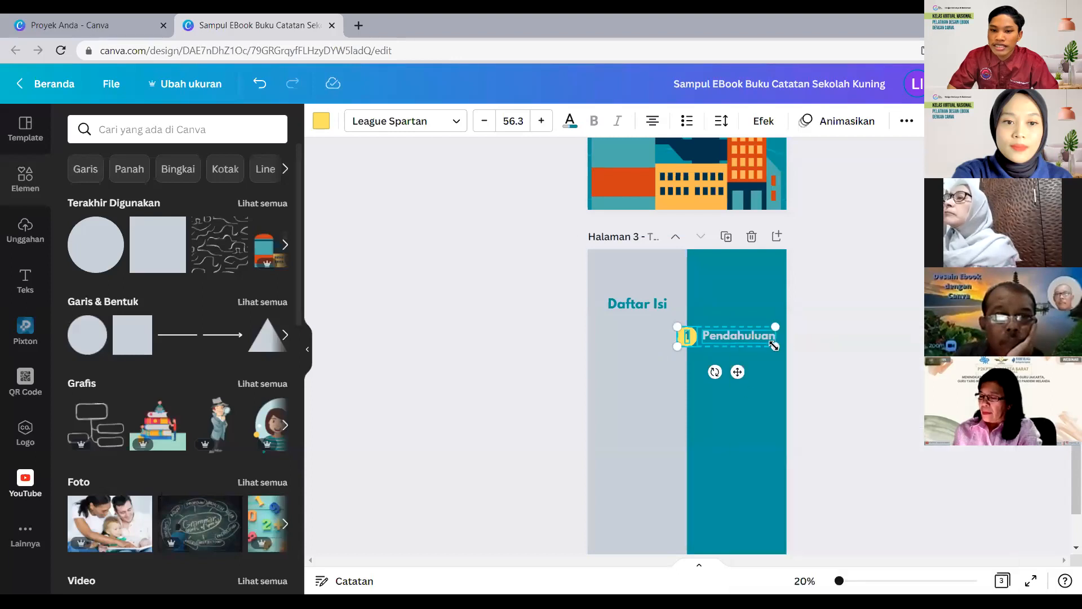
right_click(745, 387)
click(788, 447)
drag(740, 335, 739, 363)
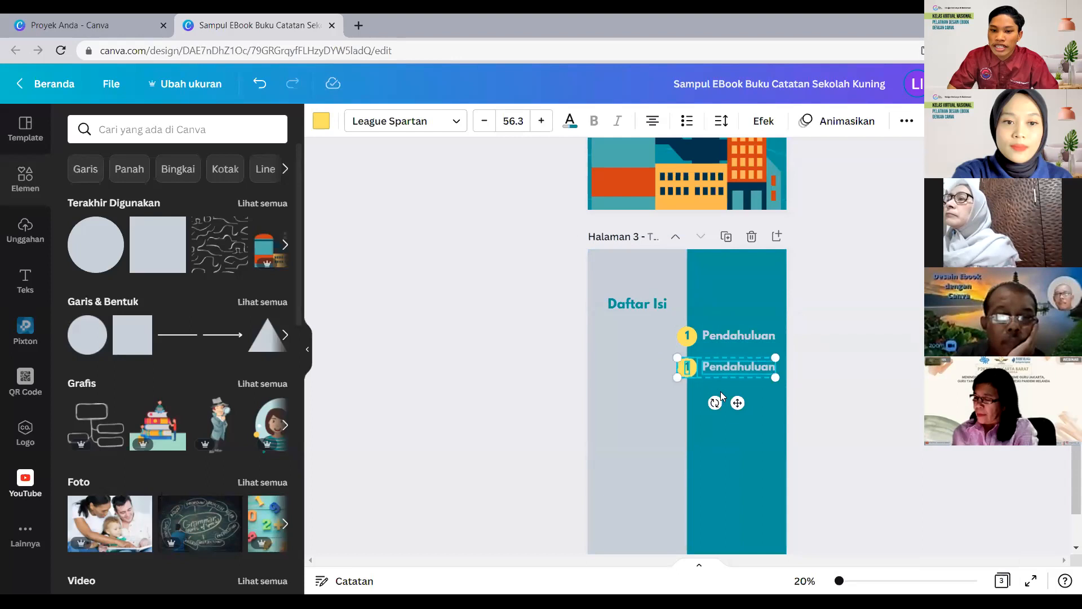
Replace the second row's label text with "Operasi Fungsi".
click(710, 447)
click(755, 366)
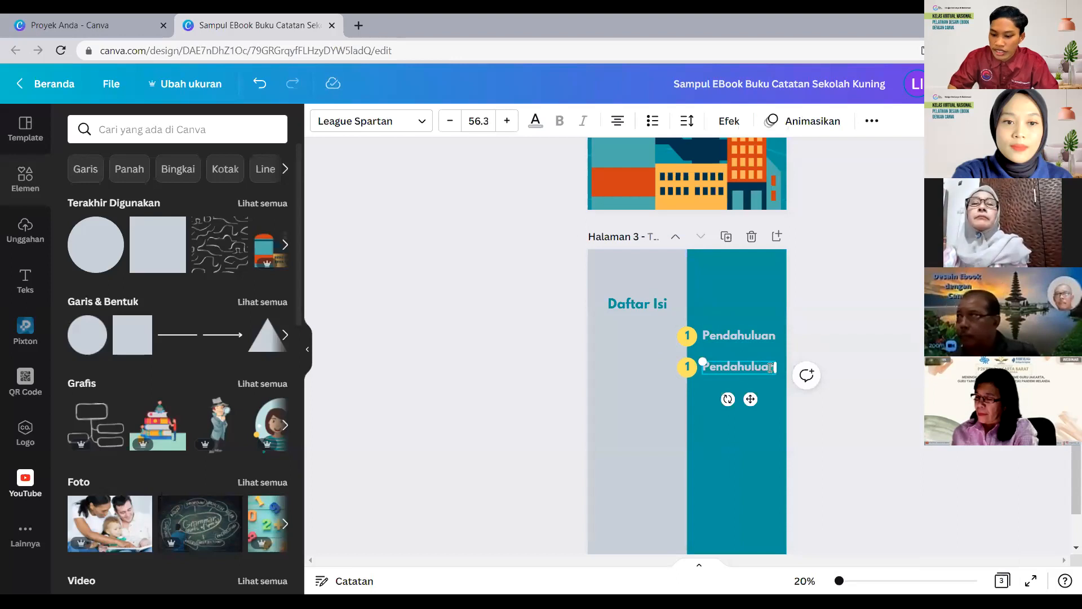
key(BackSpace)
key(BackSpace)
key(BackSpace)
key(BackSpace)
key(BackSpace)
key(BackSpace)
key(BackSpace)
key(BackSpace)
key(BackSpace)
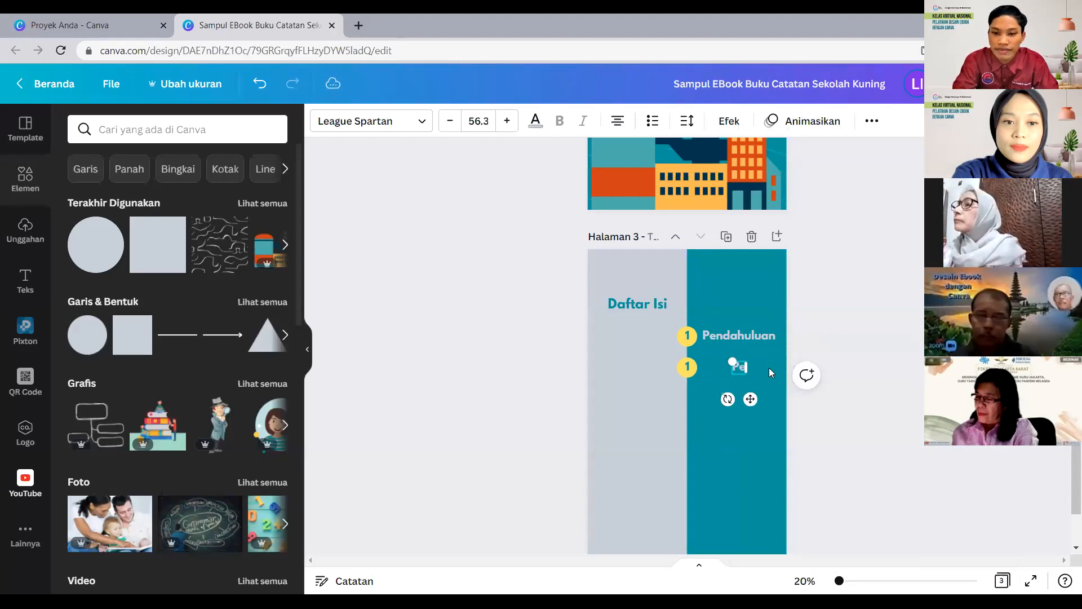
text(Oper)
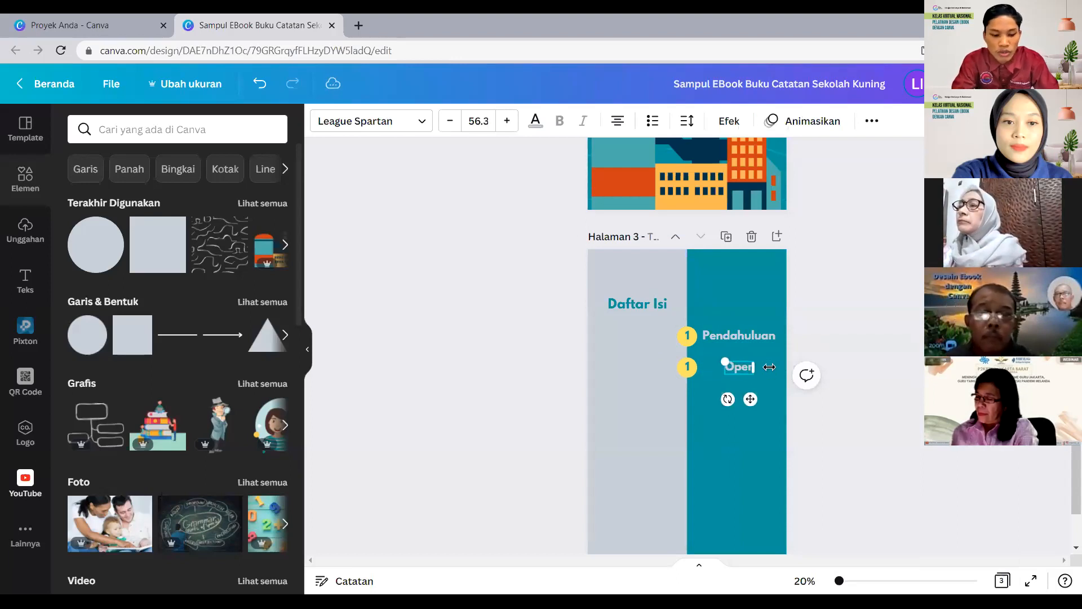
text(asi Fungsi)
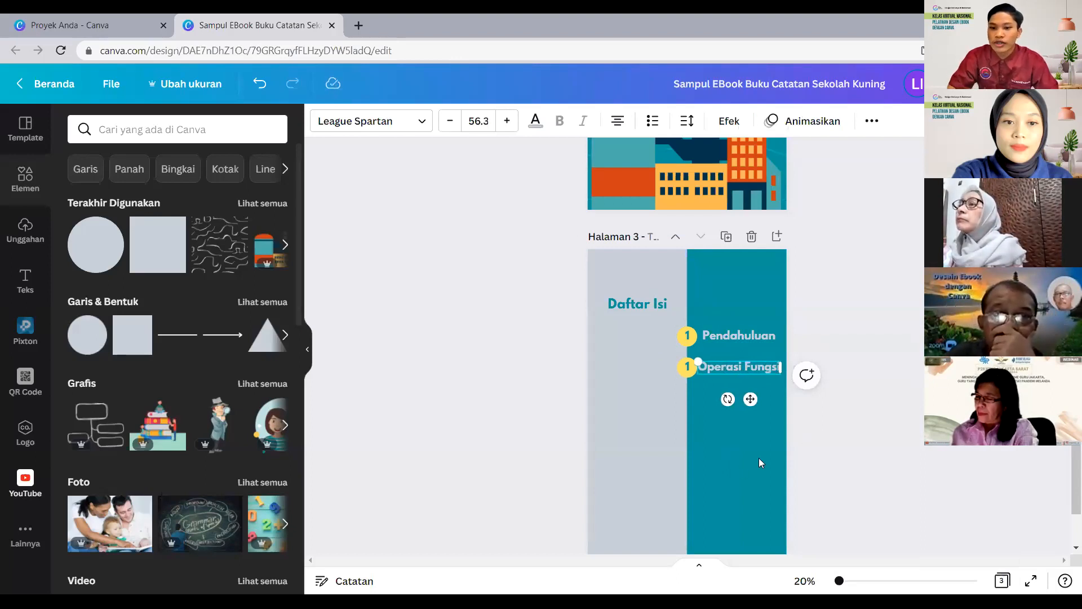
Shrink the "Operasi Fungsi" label to font size 53.2 so it clears the yellow circle.
click(740, 470)
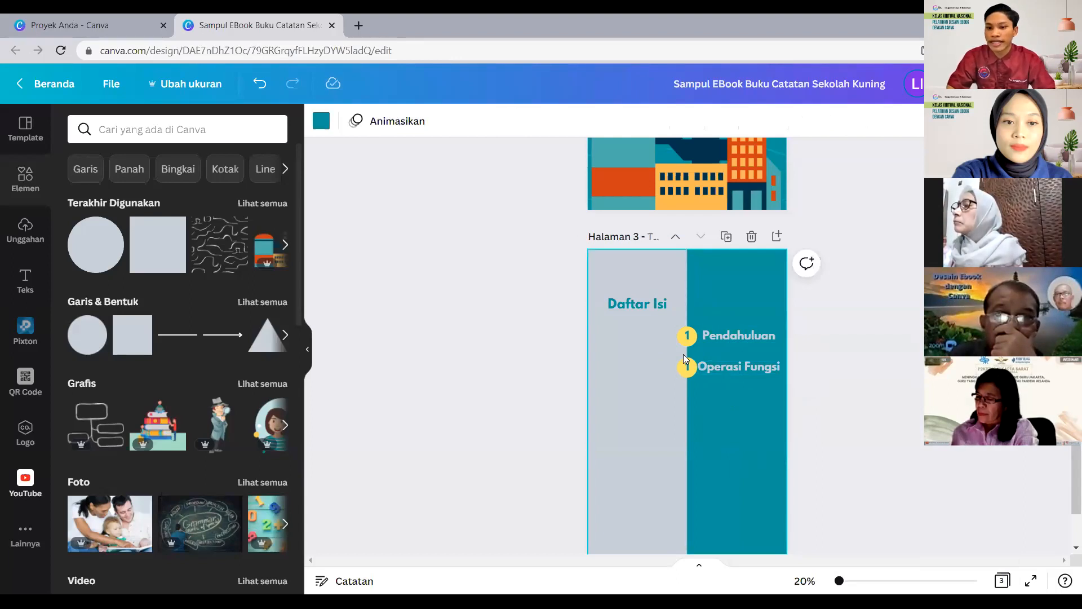
click(740, 369)
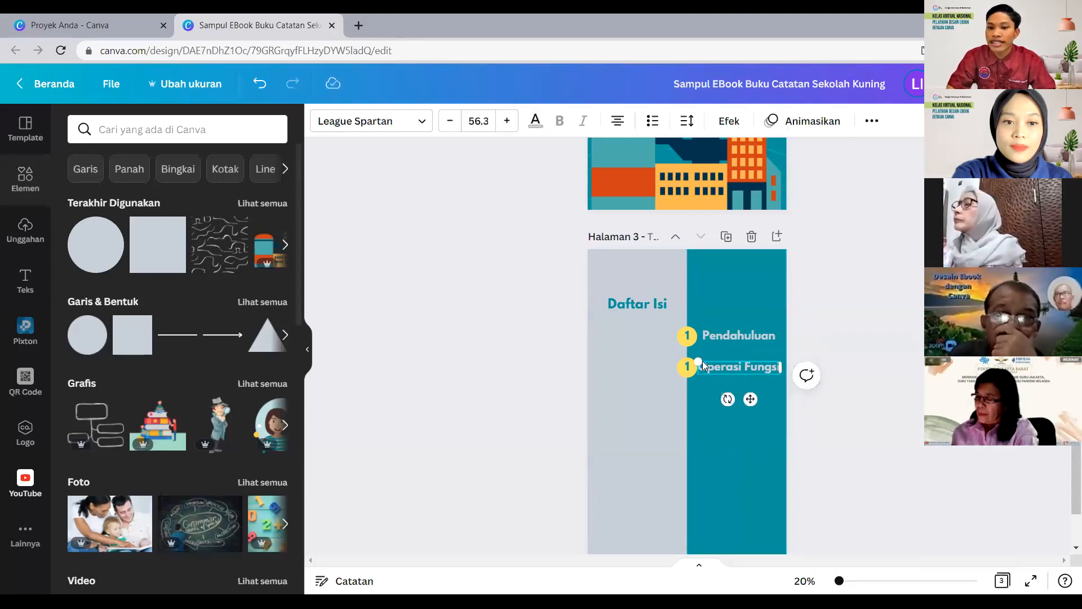
drag(700, 359, 703, 362)
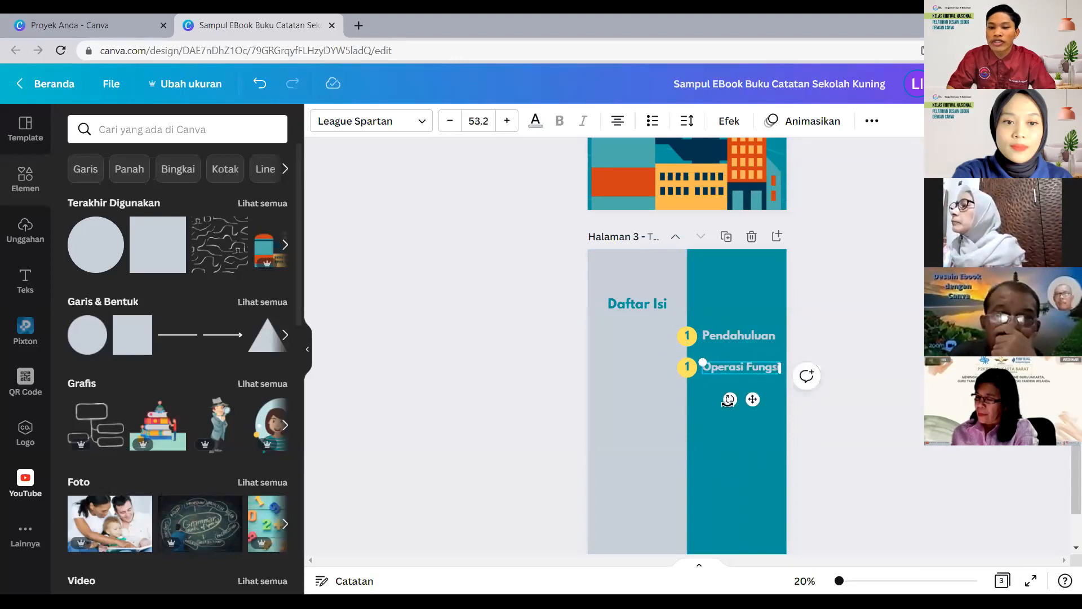
click(731, 452)
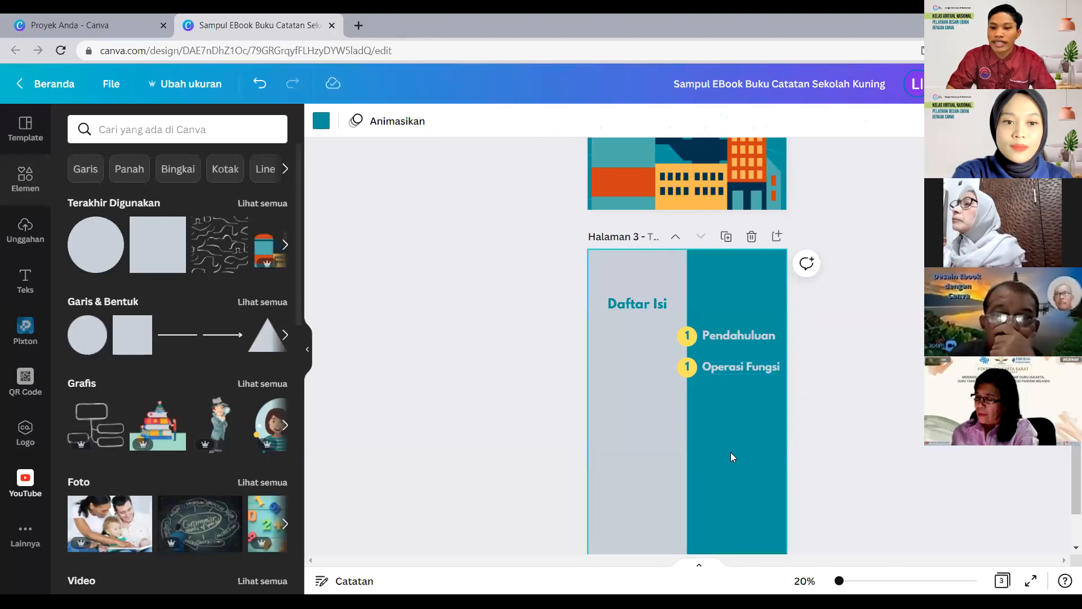
Change the number in the second row's yellow circle to 2.
click(688, 368)
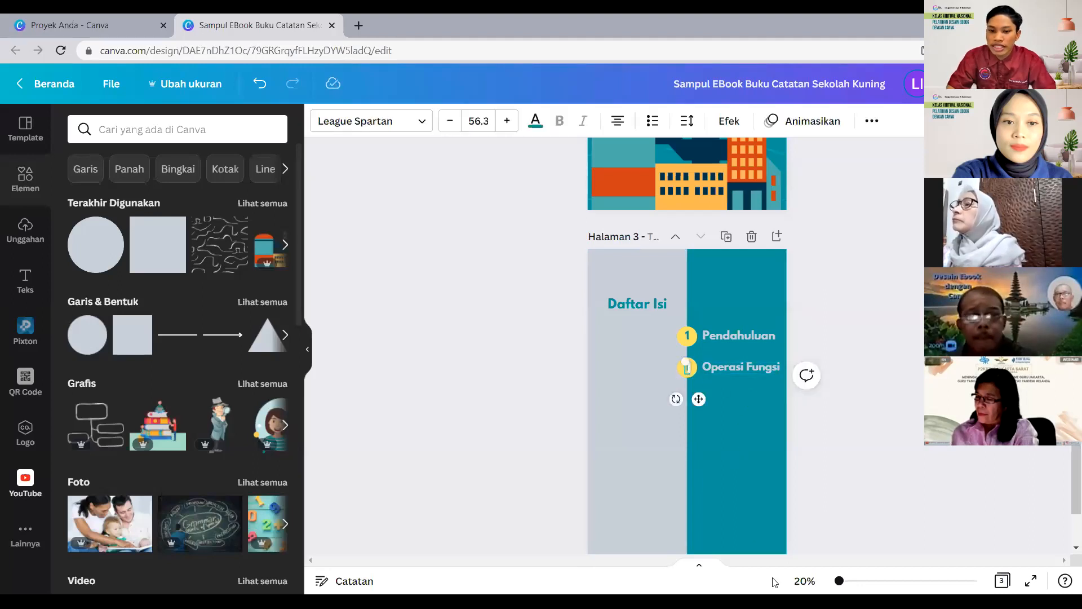
drag(839, 581, 843, 580)
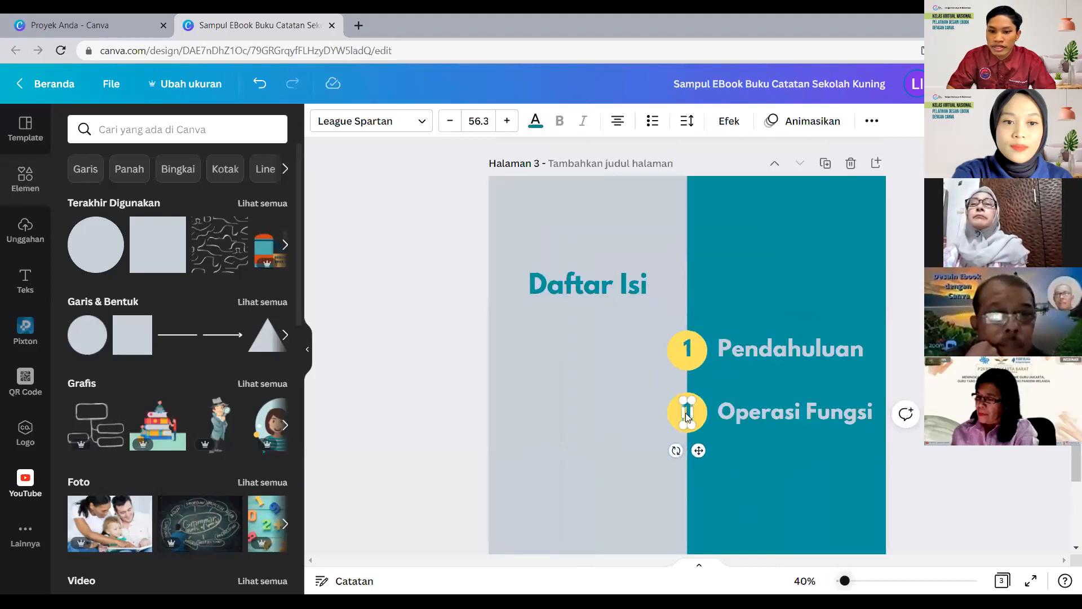
text(2)
click(741, 505)
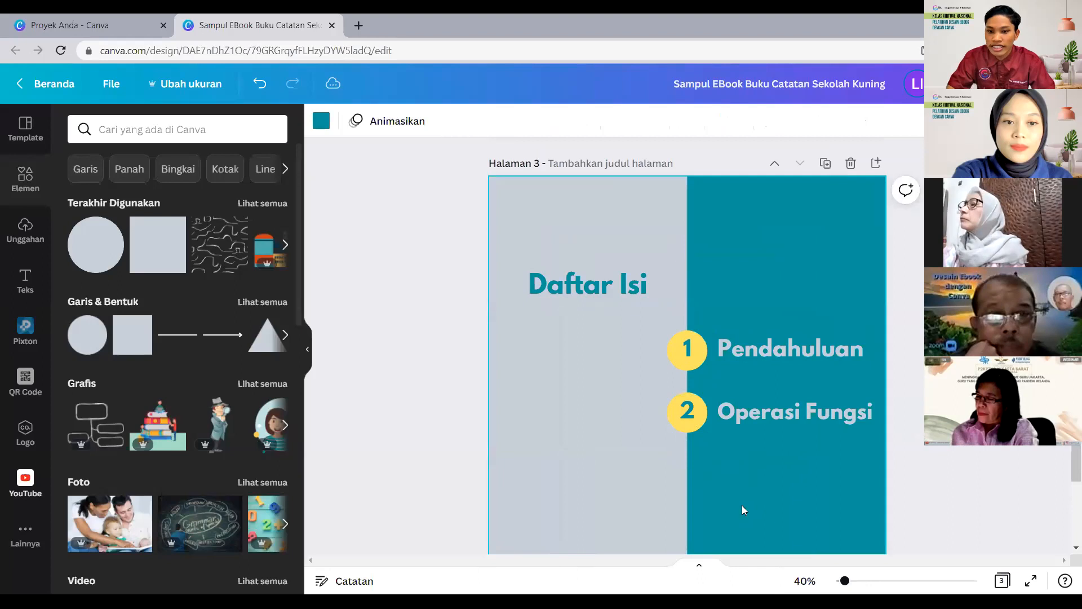
Copy the second row's circle, number and label together and place the pasted copy aligned directly below it.
drag(843, 581, 837, 580)
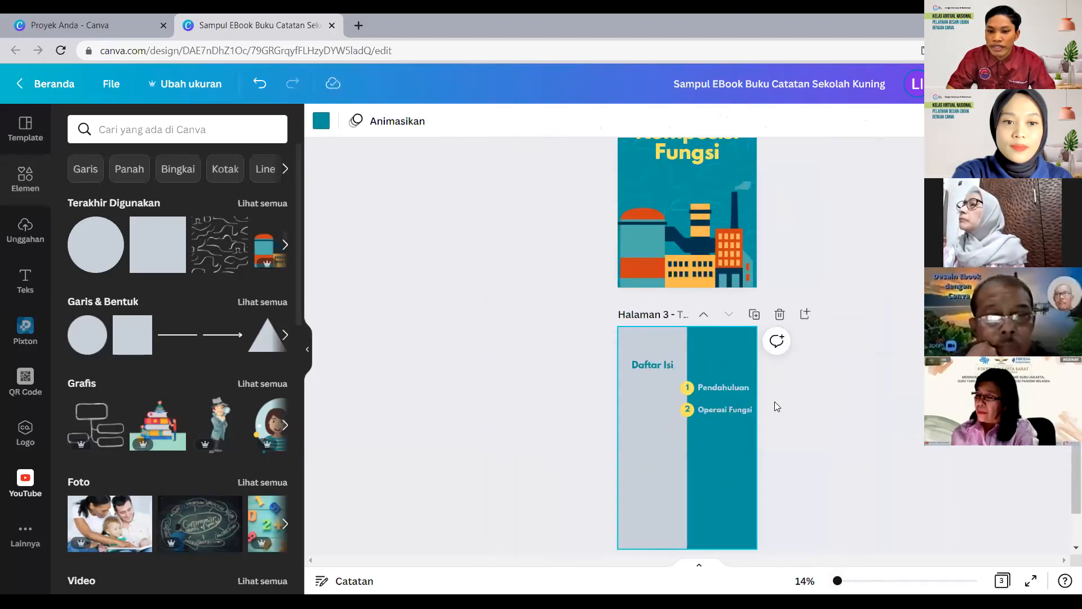
click(695, 410)
right_click(722, 409)
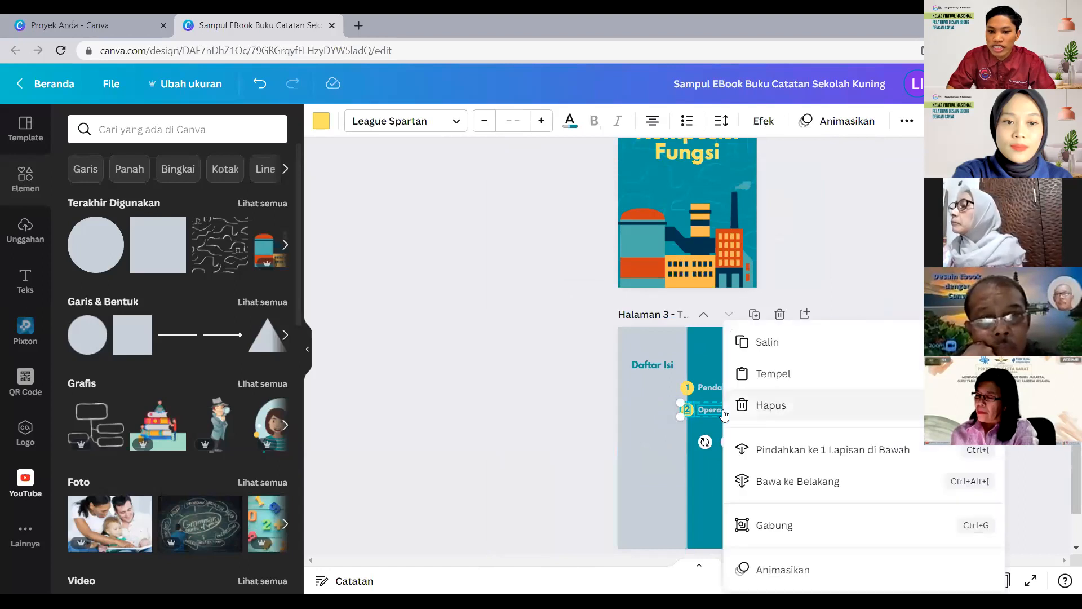
click(759, 340)
click(722, 463)
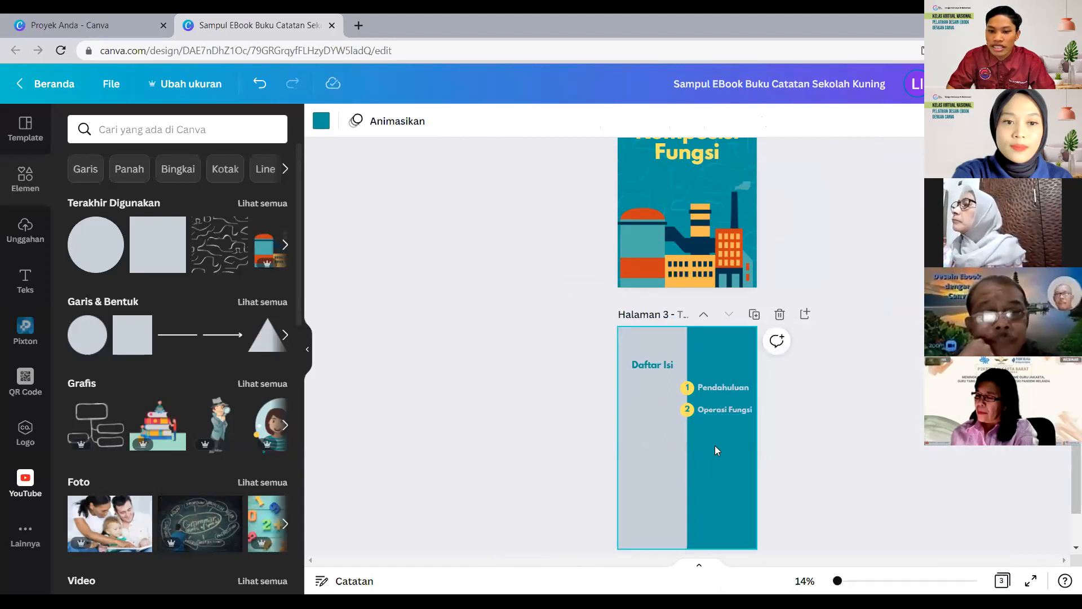
right_click(715, 436)
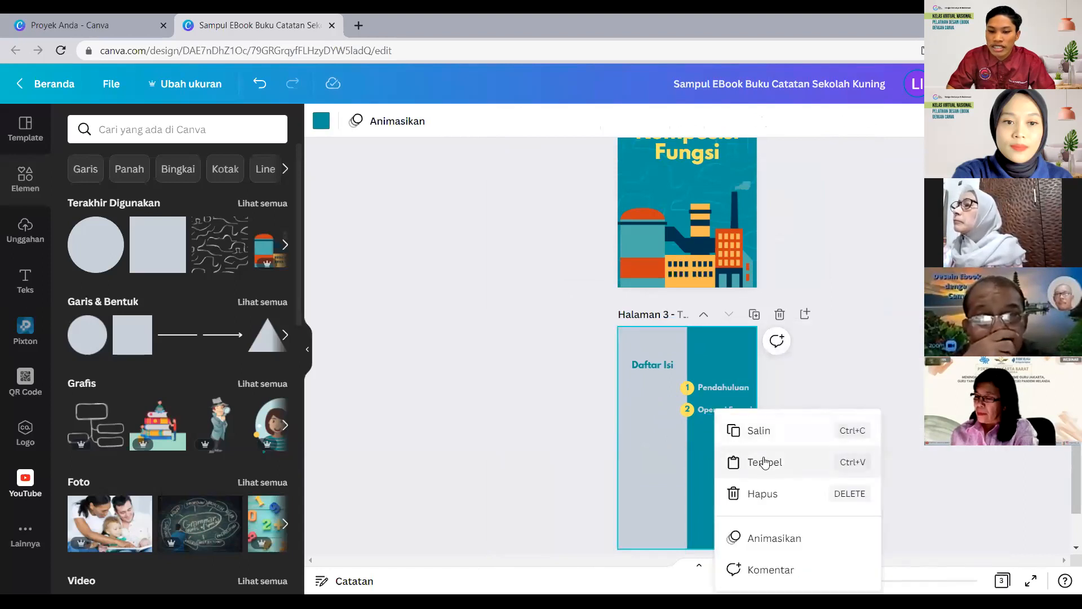
click(764, 462)
drag(707, 417, 707, 430)
click(714, 446)
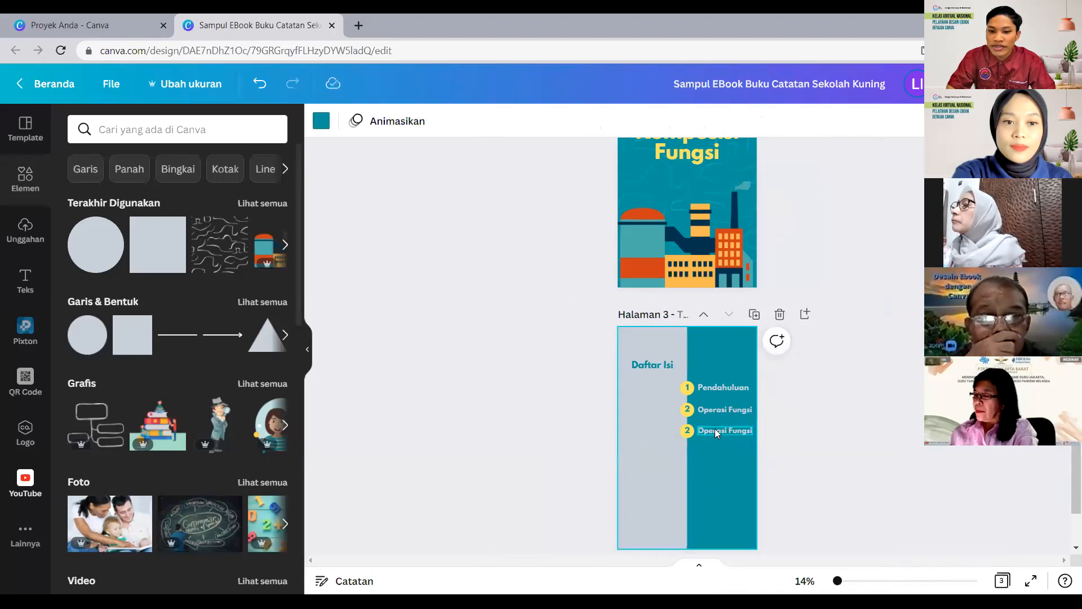
Change the third row's label text to "Komposisi Fungsi".
click(714, 432)
click(728, 432)
key(BackSpace)
key(BackSpace)
key(BackSpace)
key(BackSpace)
key(BackSpace)
key(BackSpace)
key(BackSpace)
text(Komposisi)
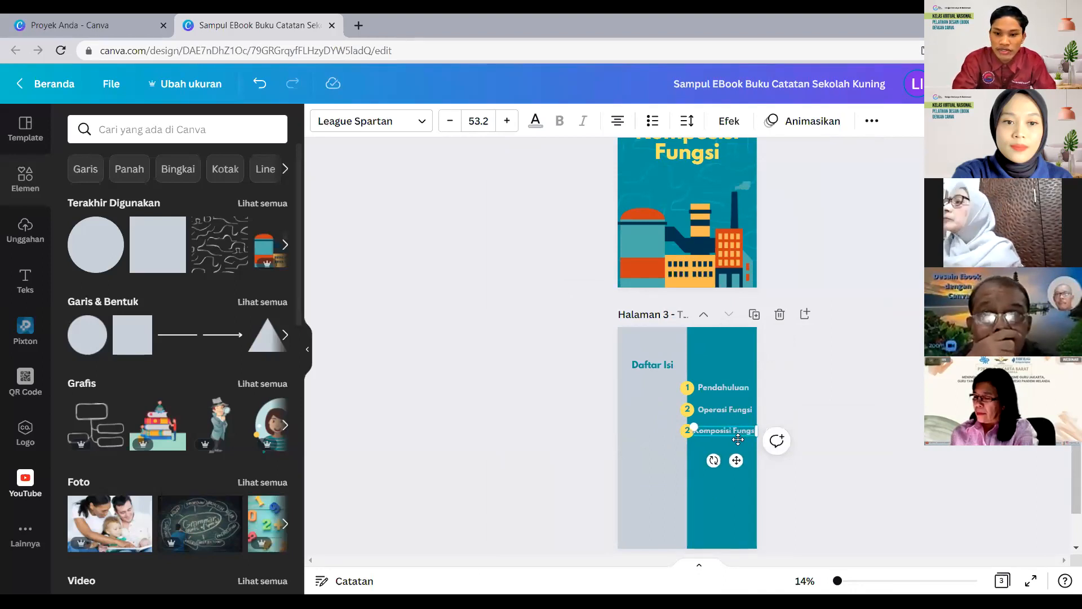
click(711, 496)
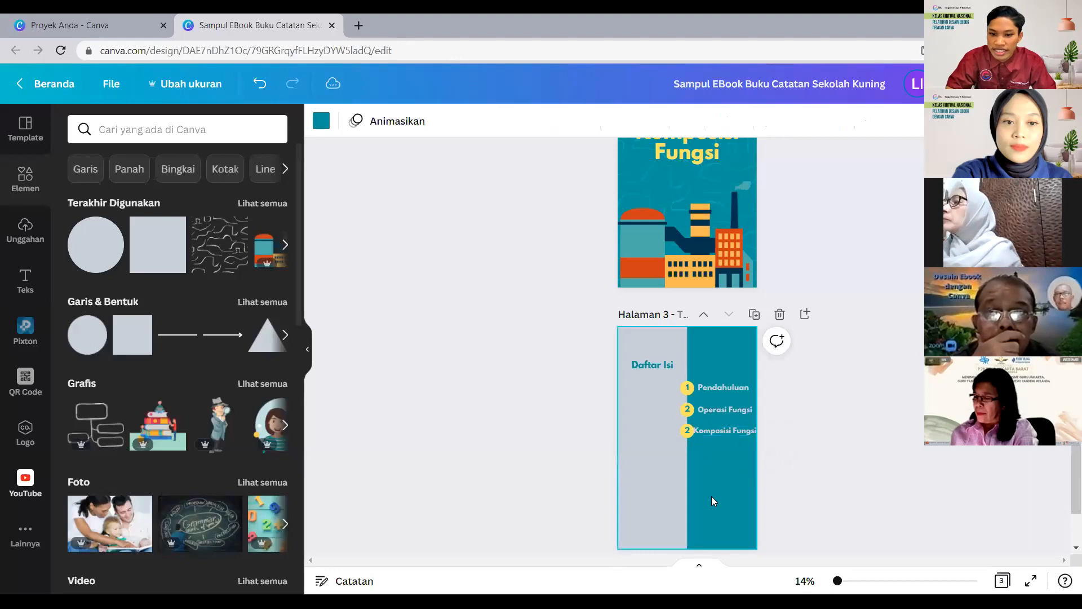
Shrink the "Komposisi Fungsi" label to font size 49.5 so it starts level with the labels above.
click(711, 429)
drag(695, 427, 716, 468)
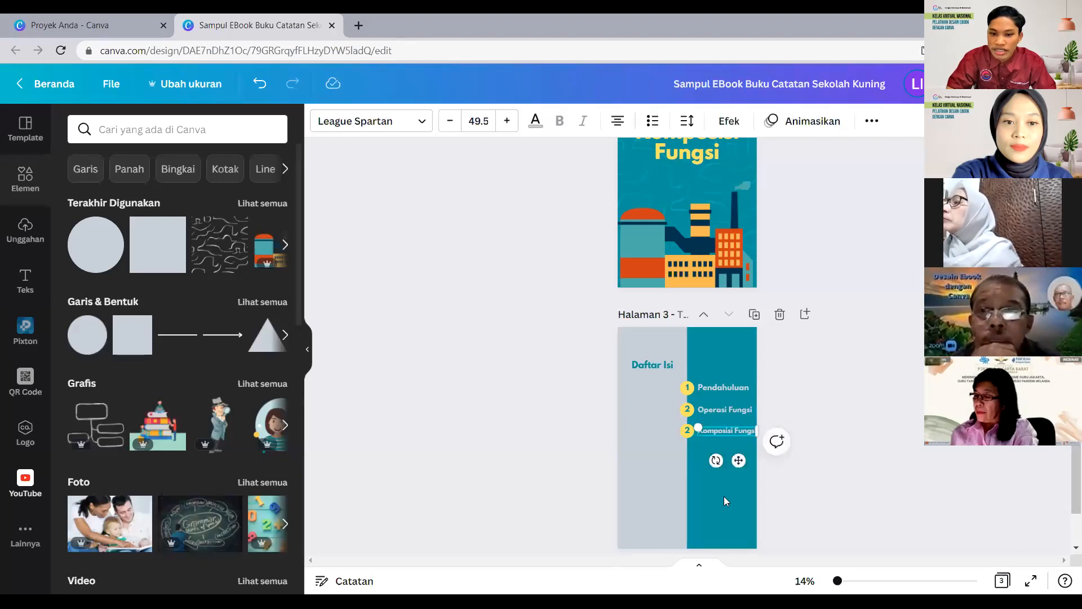
click(724, 500)
Shift the grey rectangle on page 3 slightly left to widen the teal area behind the chapter labels.
click(684, 408)
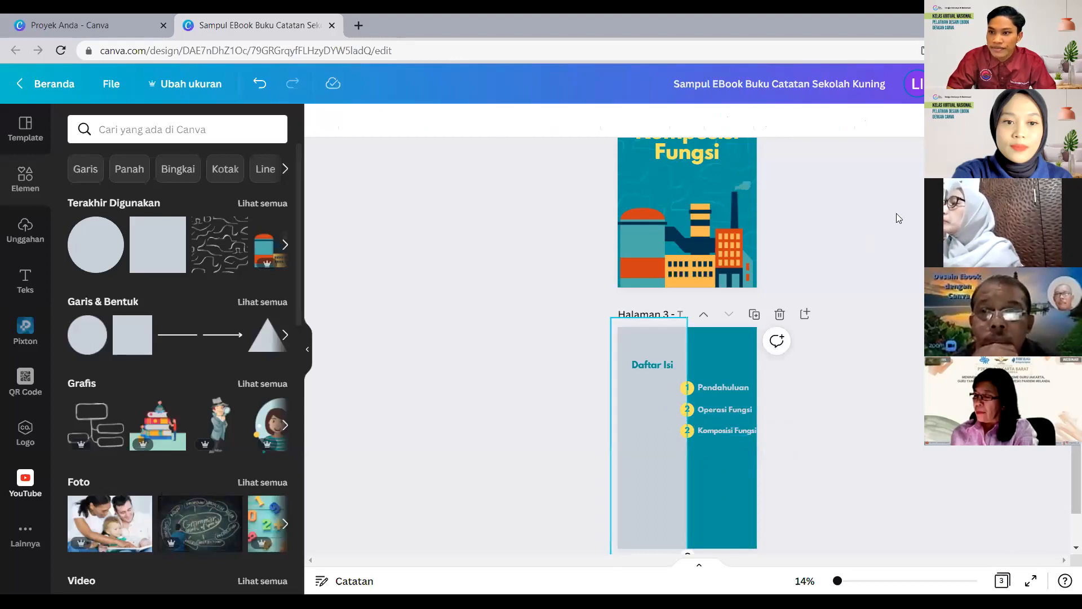
click(670, 454)
drag(670, 451, 665, 445)
click(786, 373)
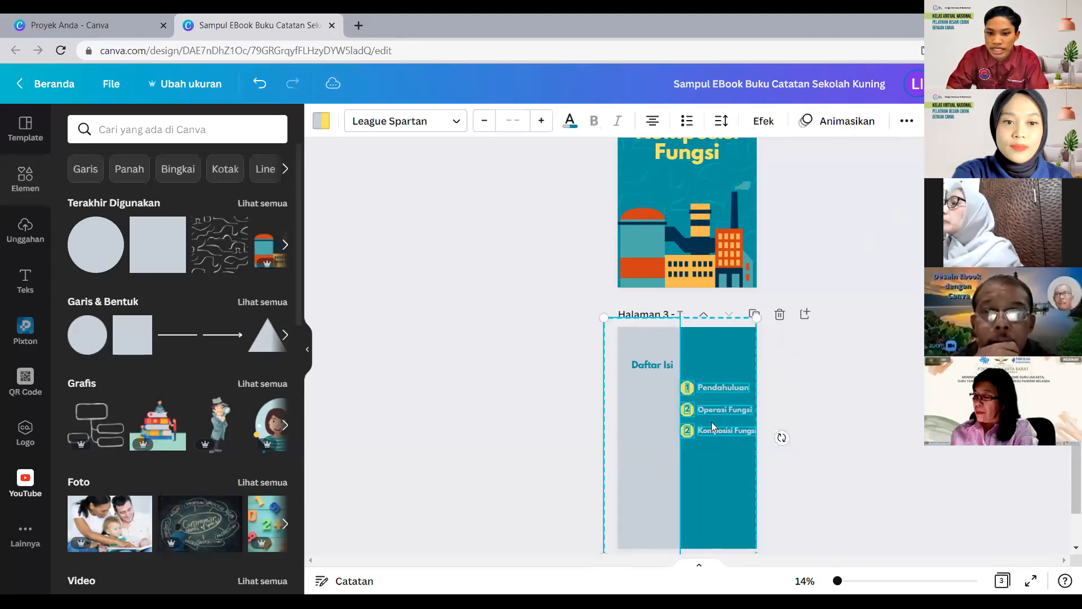
click(792, 391)
click(626, 428)
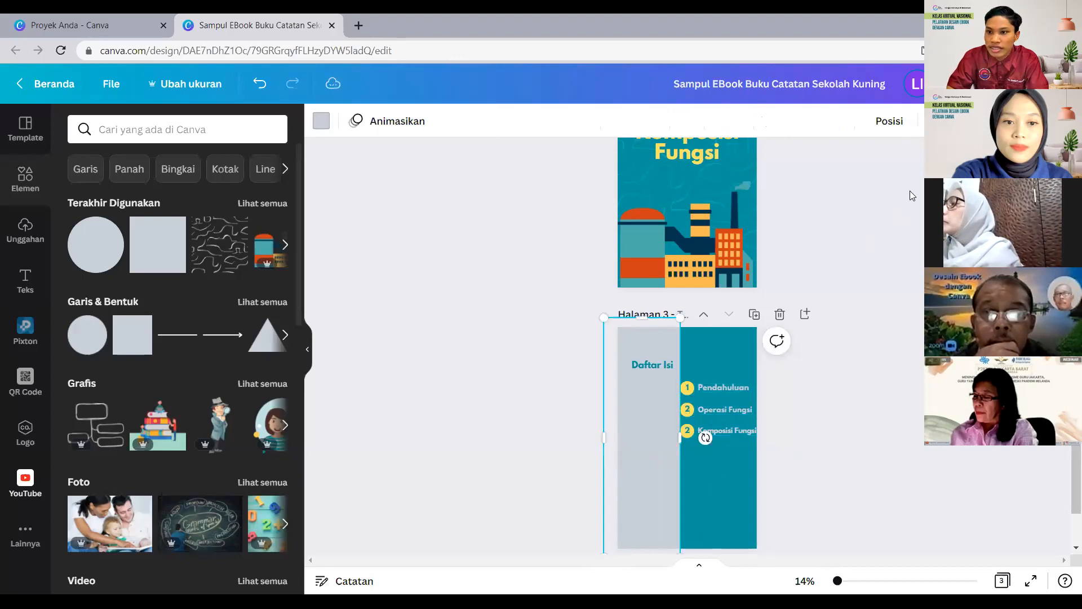
Move the three chapter rows together slightly left and down, centring their circles on the grey rectangle's edge.
drag(784, 375, 674, 442)
drag(722, 412, 714, 418)
drag(815, 374, 656, 470)
click(758, 453)
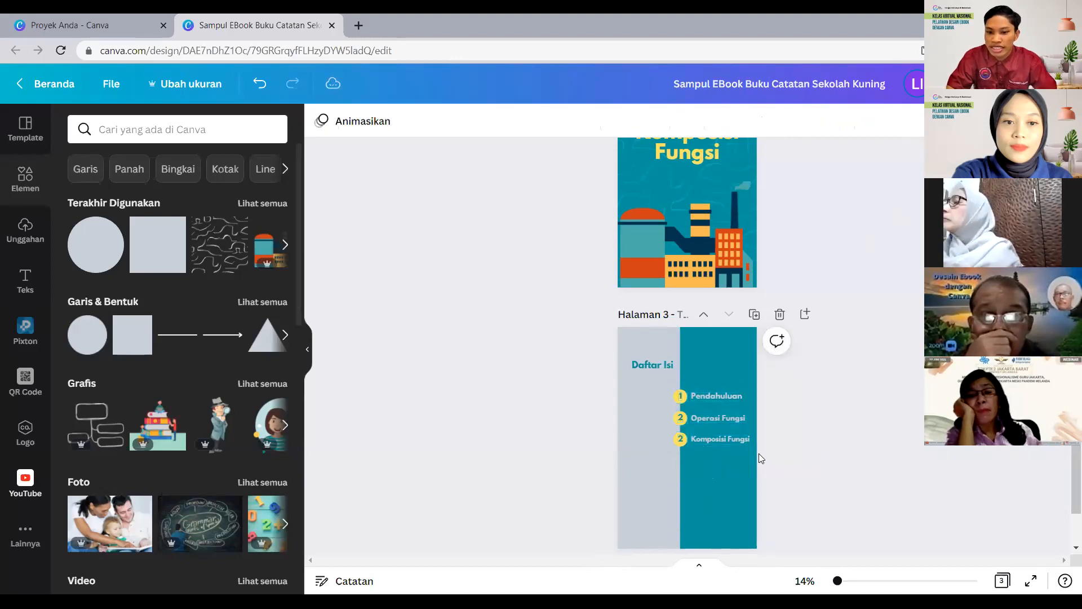
Change the number in the "Komposisi Fungsi" row's yellow circle to 3.
click(680, 438)
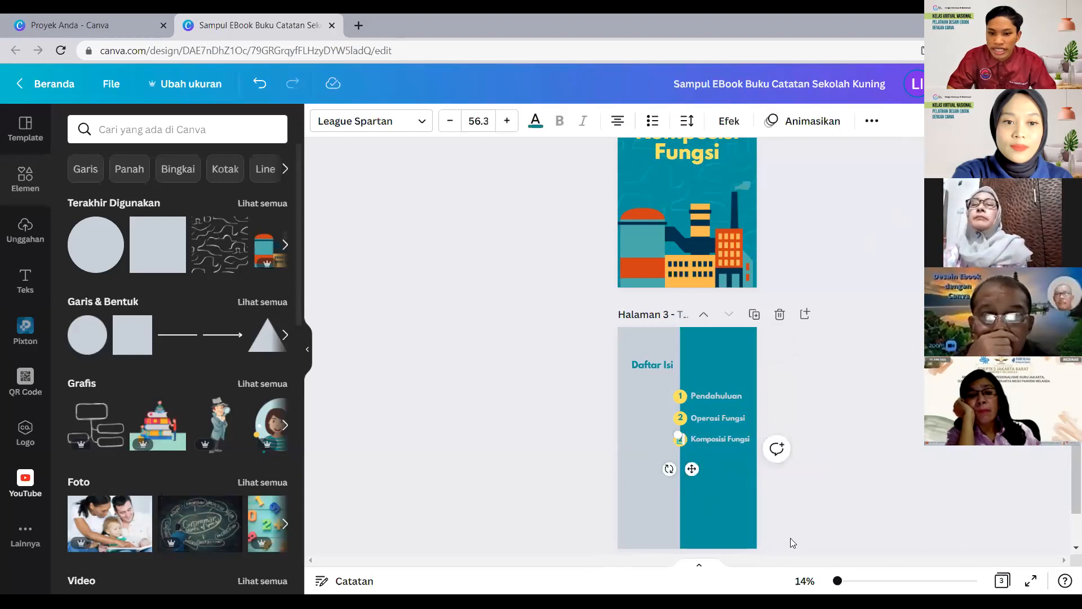
drag(837, 580, 832, 582)
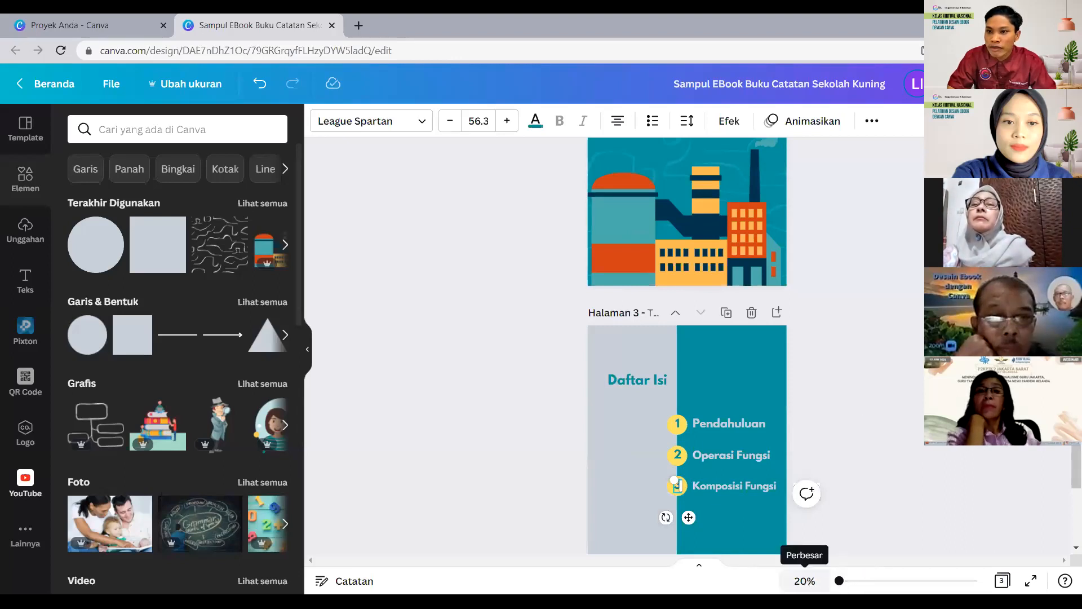
mouse_move(840, 581)
mouse_down()
mouse_move(878, 581)
mouse_move(843, 581)
mouse_up()
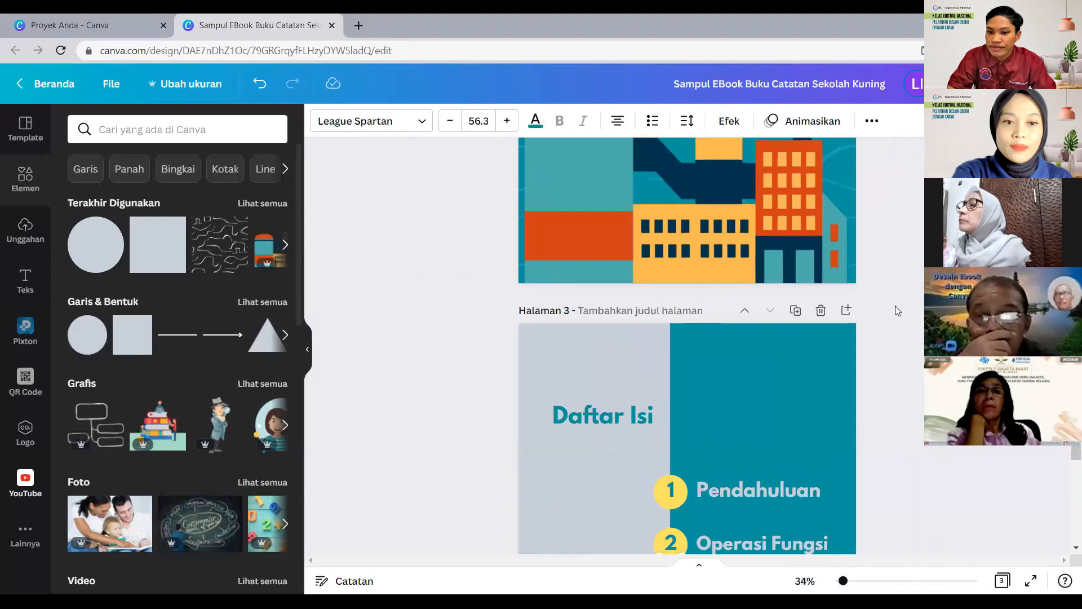
scroll(1067, 474, down, 4)
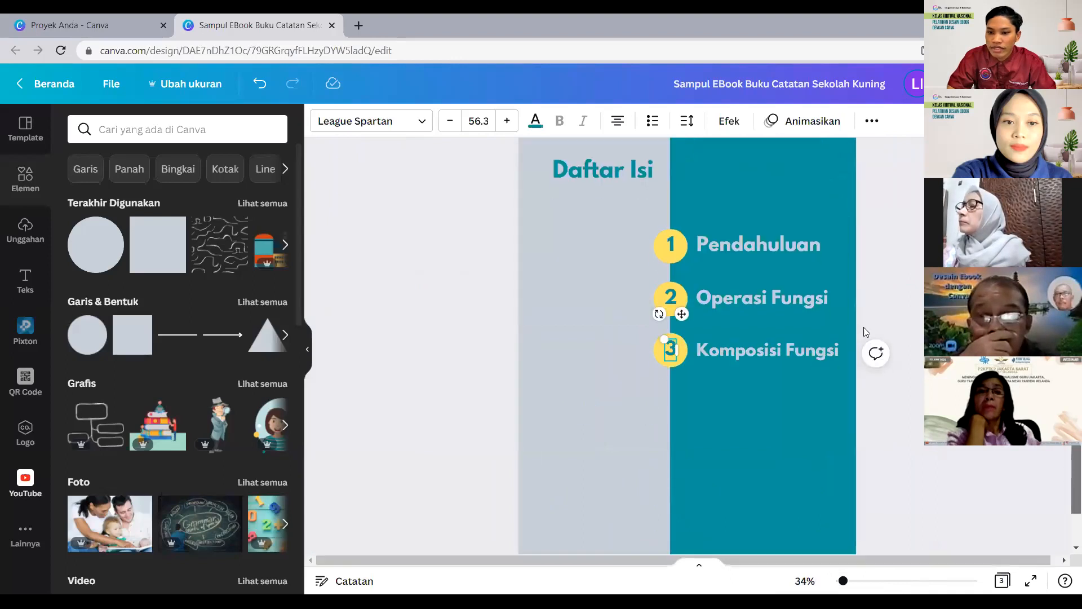
Copy the whole "Komposisi Fungsi" row and paste it twice, placing the copies as evenly spaced fourth and fifth rows.
drag(869, 332, 633, 383)
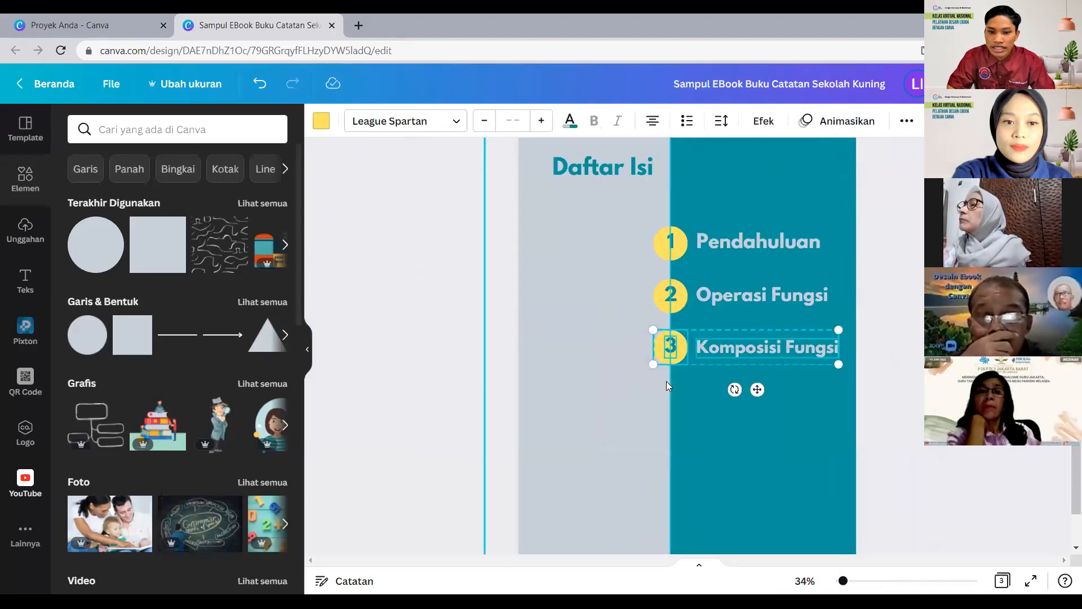
right_click(743, 357)
click(796, 342)
click(785, 432)
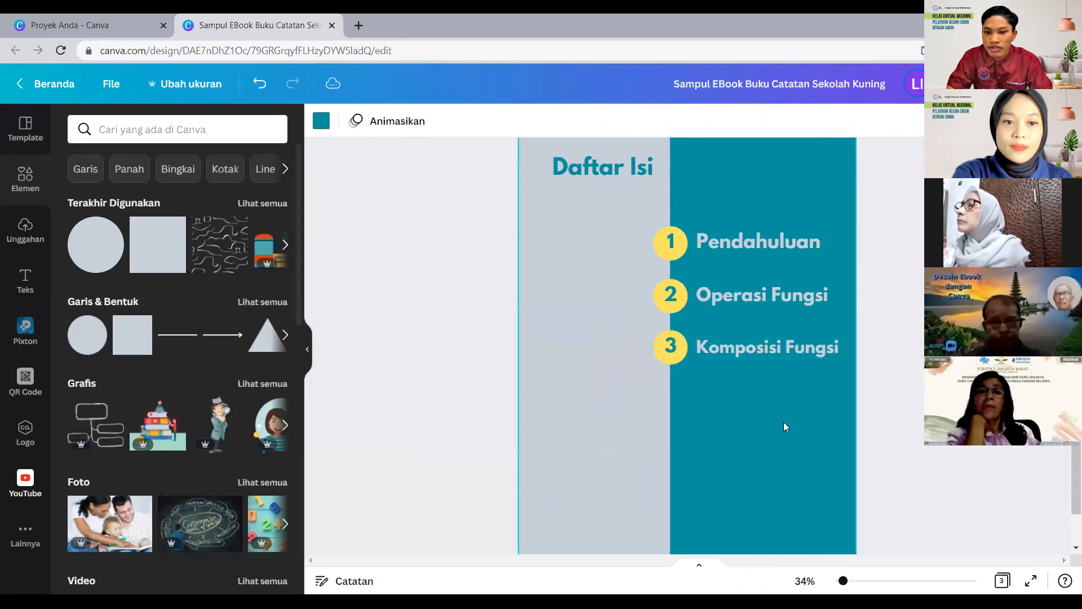
right_click(783, 430)
click(821, 460)
drag(762, 394, 758, 443)
click(788, 449)
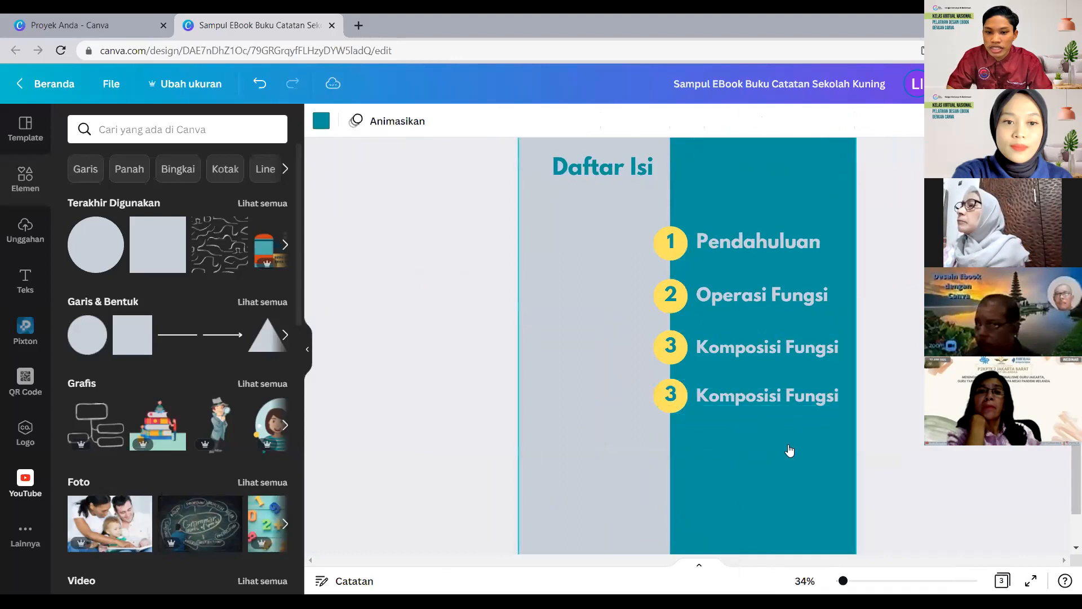
right_click(788, 449)
click(831, 459)
drag(756, 351, 748, 441)
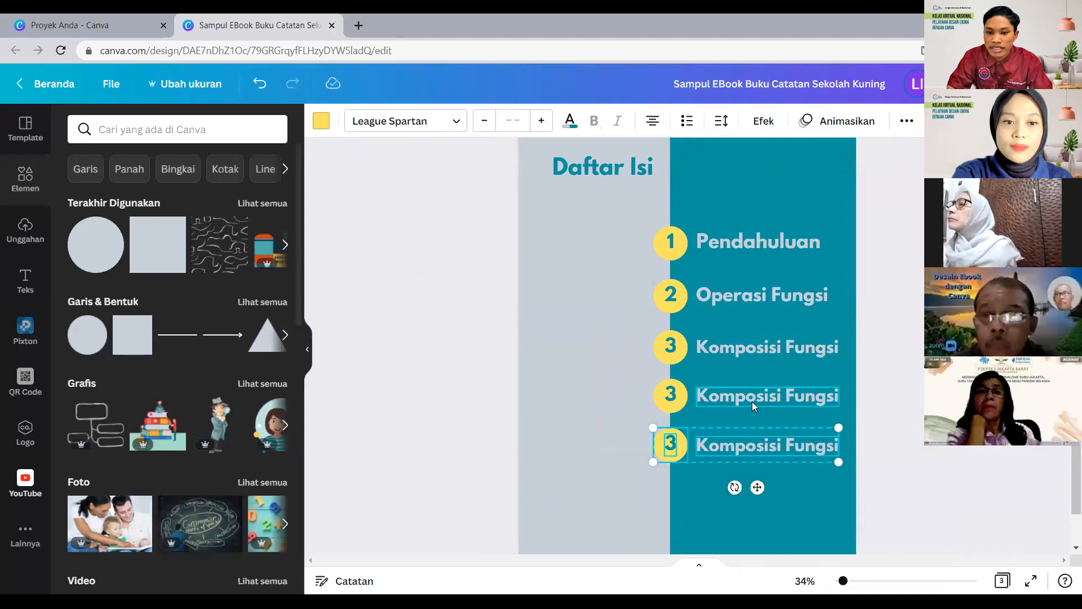
Replace the fourth row's label text with "Penilaian" and align it with the start of the labels above.
click(752, 401)
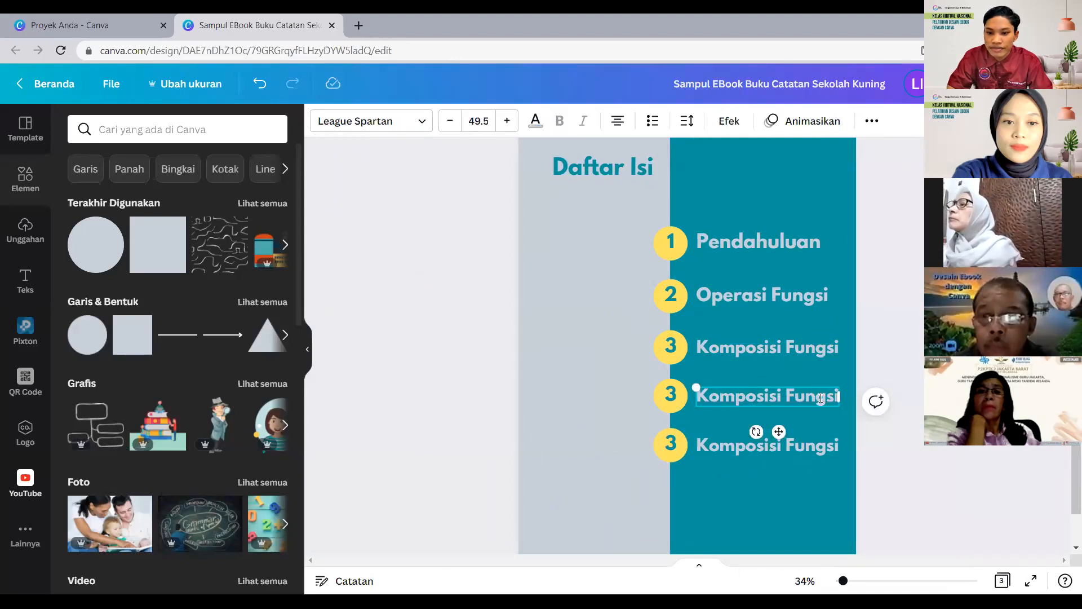
key(BackSpace)
key(BackSpace)
key(BackSpace)
key(BackSpace)
key(BackSpace)
key(BackSpace)
key(BackSpace)
key(BackSpace)
key(BackSpace)
key(BackSpace)
key(BackSpace)
key(BackSpace)
key(BackSpace)
key(BackSpace)
key(BackSpace)
key(BackSpace)
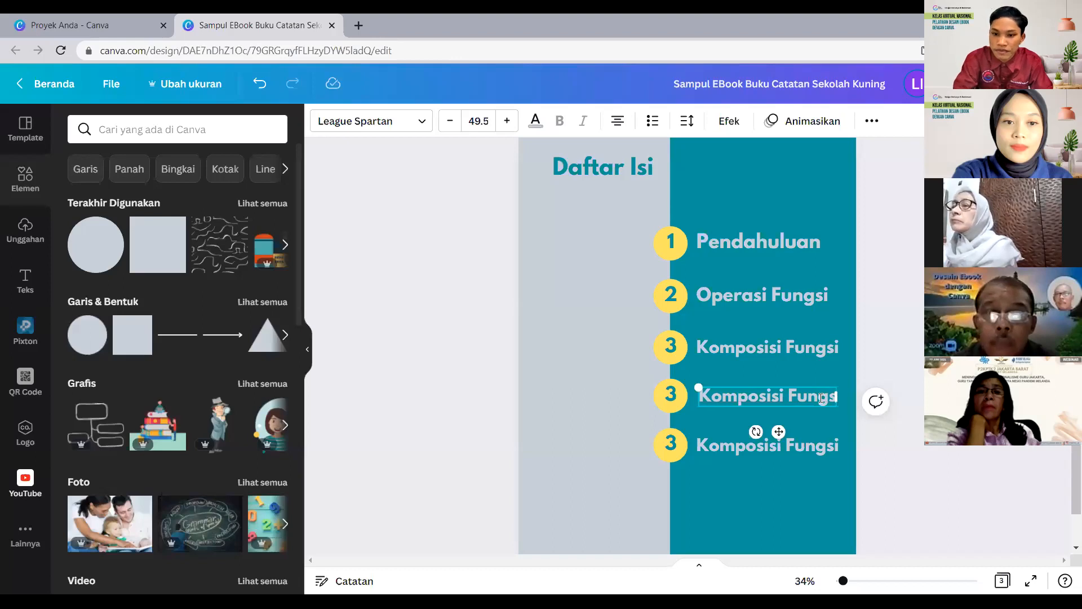
text(Penilai)
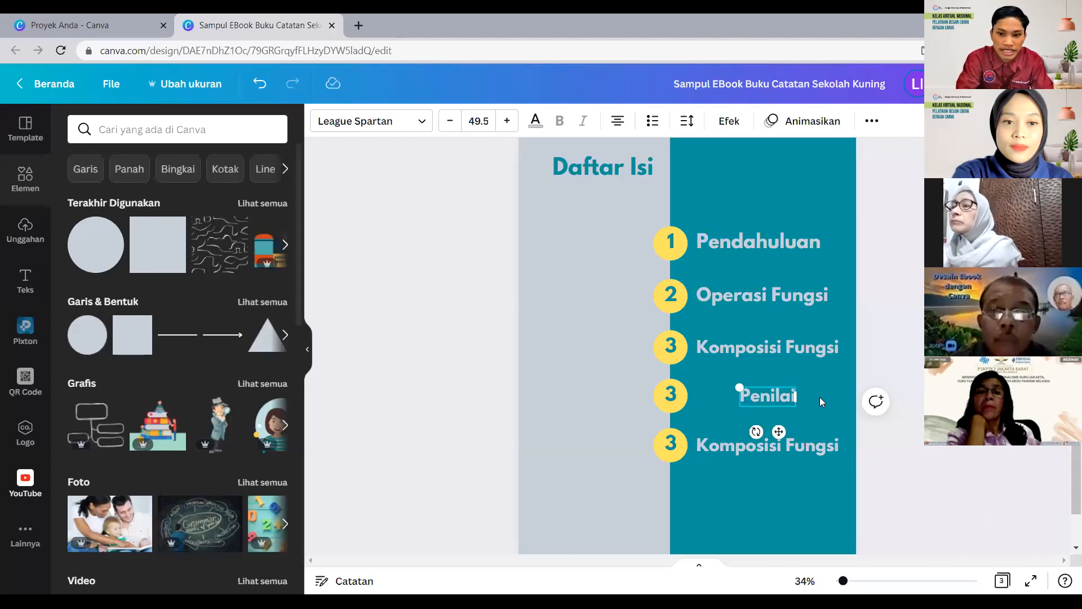
text(an)
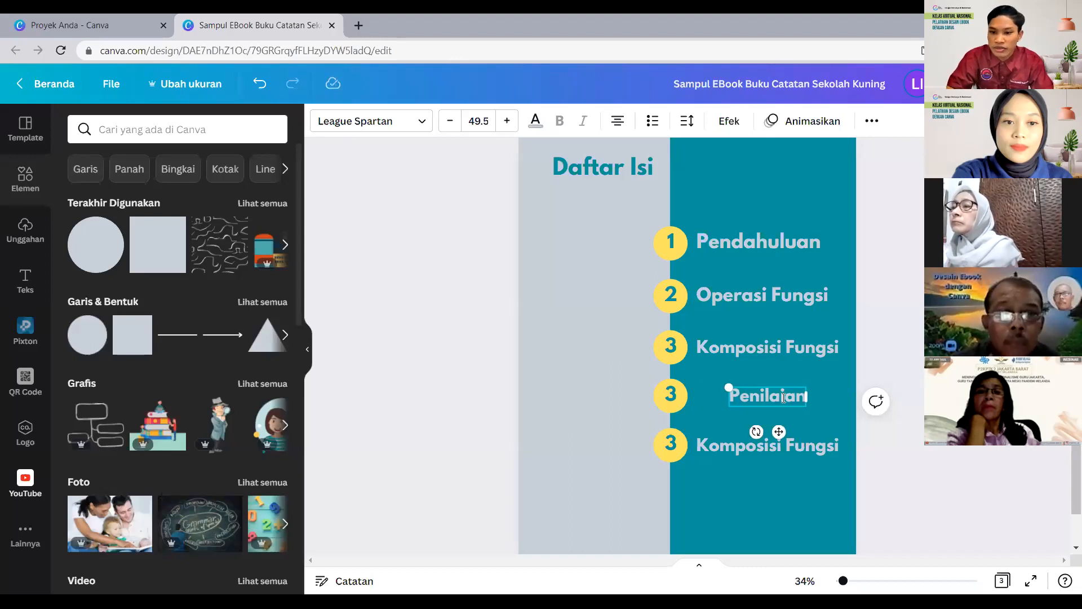
click(831, 403)
click(778, 395)
drag(778, 394, 746, 394)
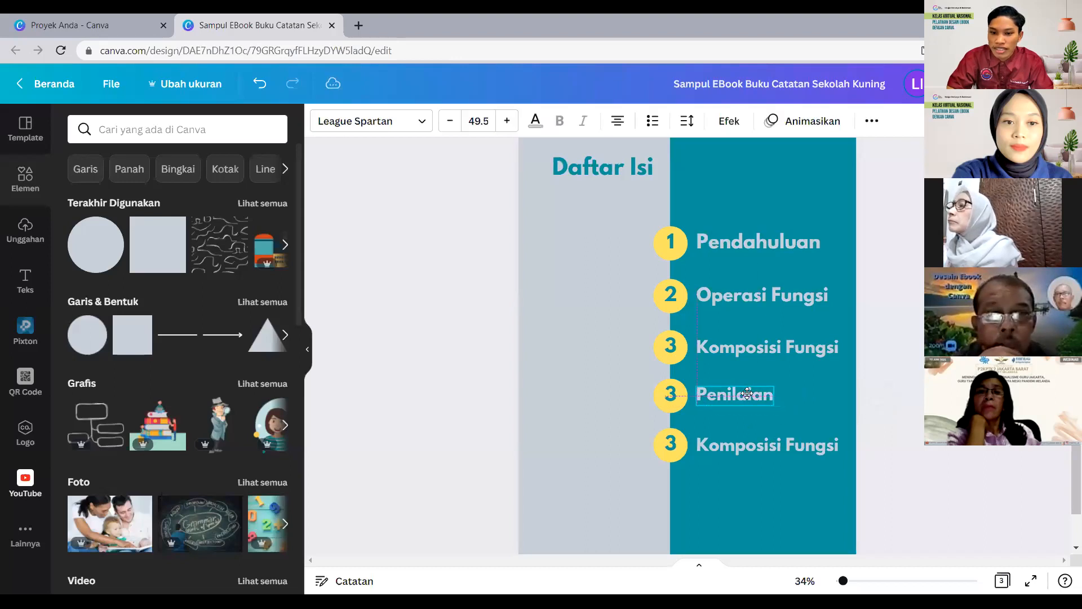
Replace the fifth row's label text with "Profil Penulis" and align it with the start of the labels above.
click(755, 445)
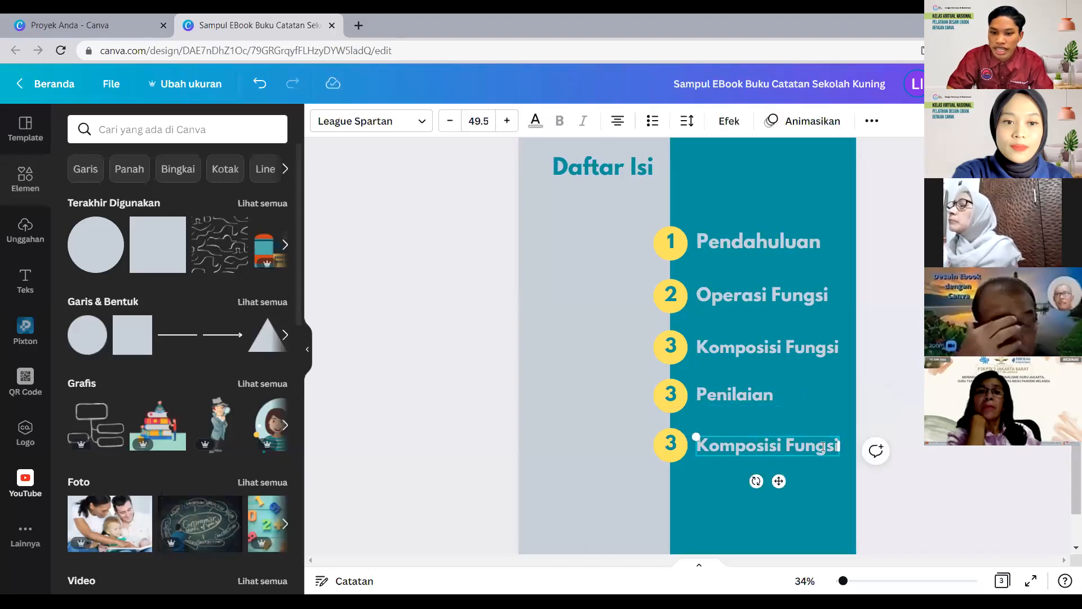
key(BackSpace)
key(BackSpace)
key(BackSpace)
key(BackSpace)
key(BackSpace)
key(BackSpace)
key(BackSpace)
key(BackSpace)
key(BackSpace)
key(BackSpace)
key(BackSpace)
key(BackSpace)
key(BackSpace)
key(BackSpace)
key(BackSpace)
key(BackSpace)
text(Profil)
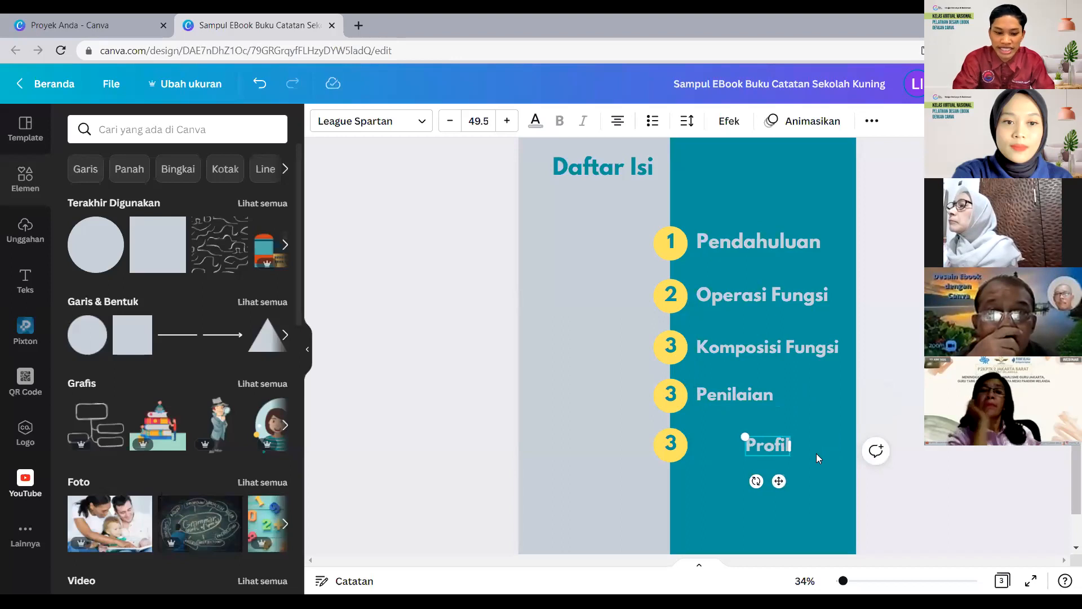
text( ()
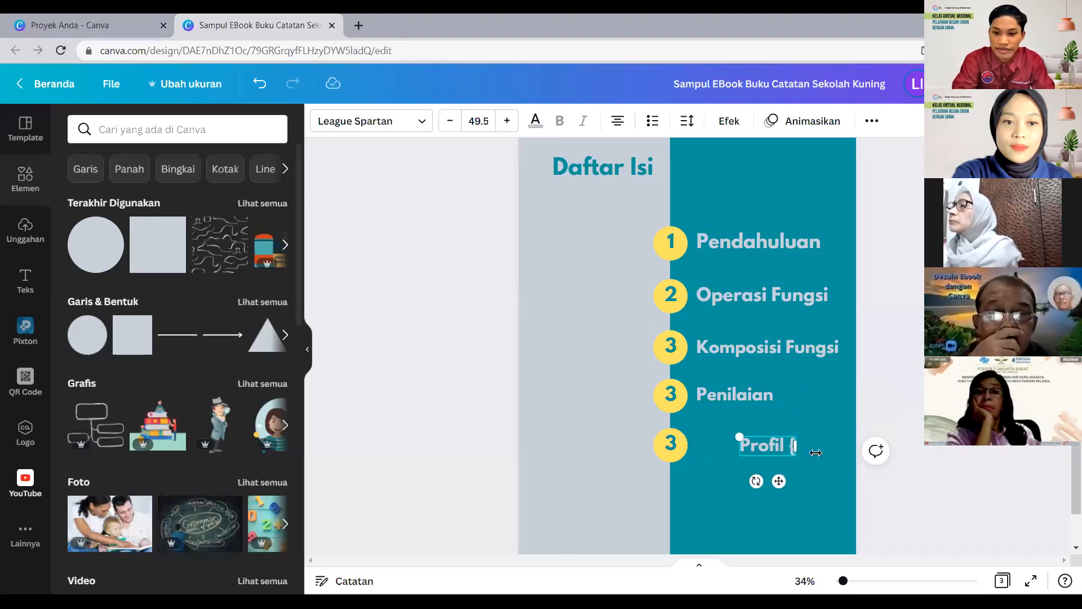
key(BackSpace)
text(Penu)
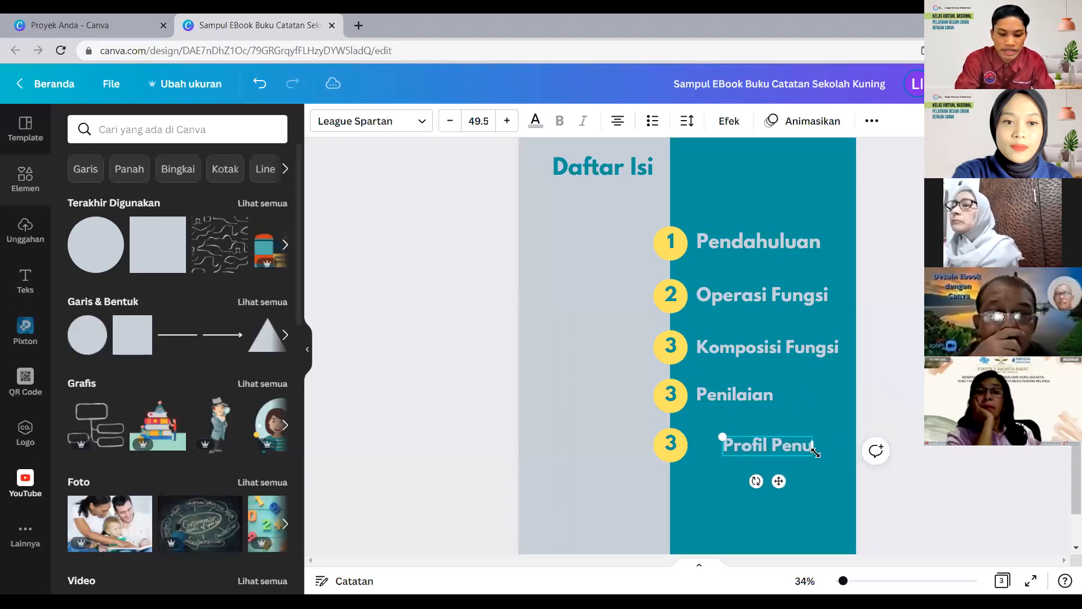
text(l)
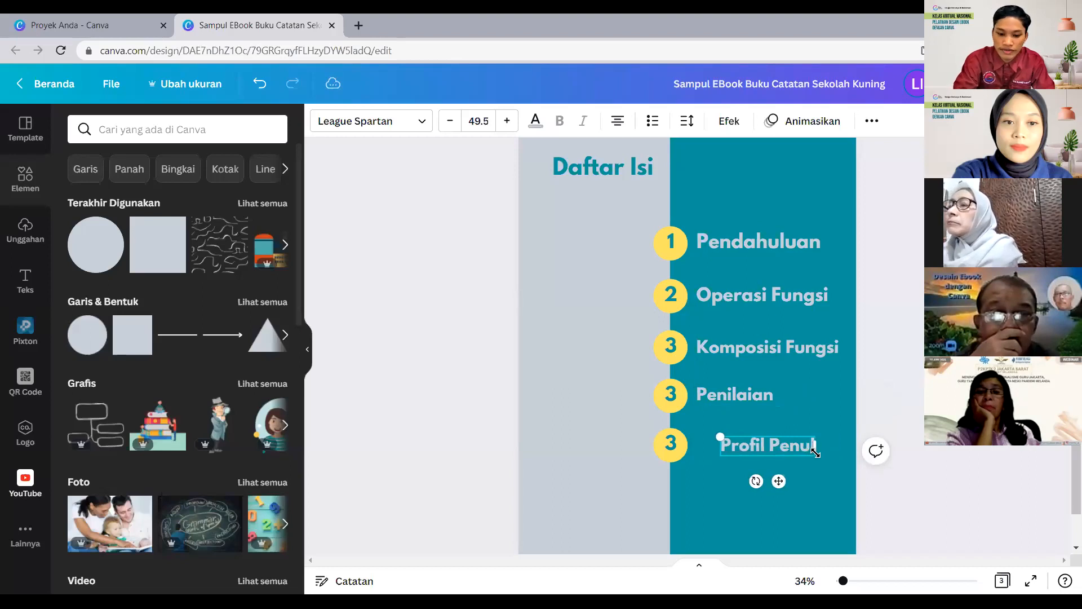
text(is)
click(759, 530)
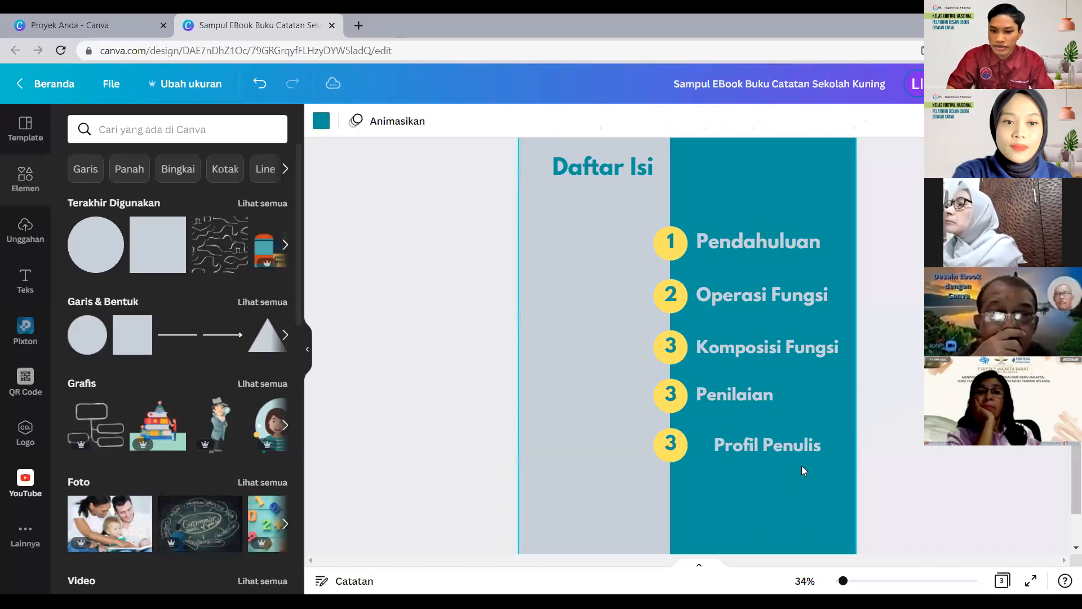
click(783, 437)
drag(783, 438, 765, 436)
Change the circle numbers to 5 in the "Penilaian" row and 6 in the "Profil Penulis" row.
click(669, 450)
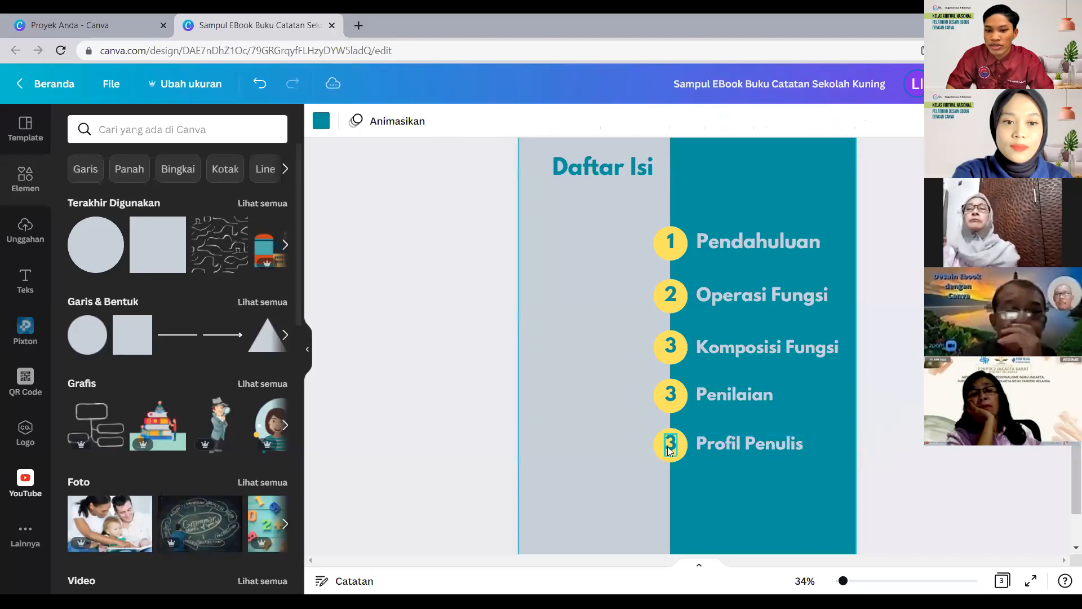
click(671, 394)
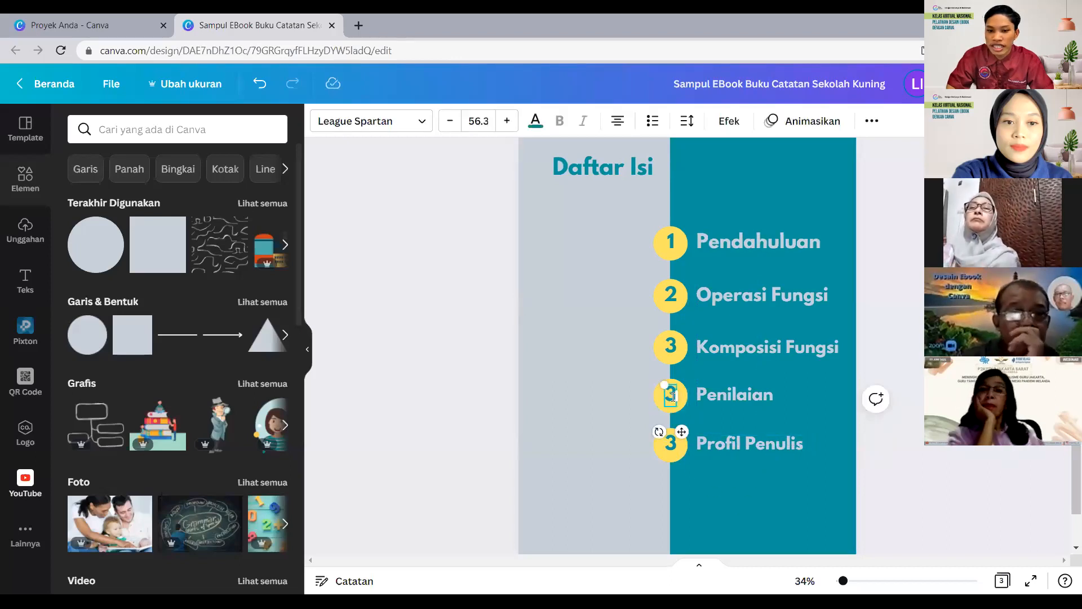
text(4)
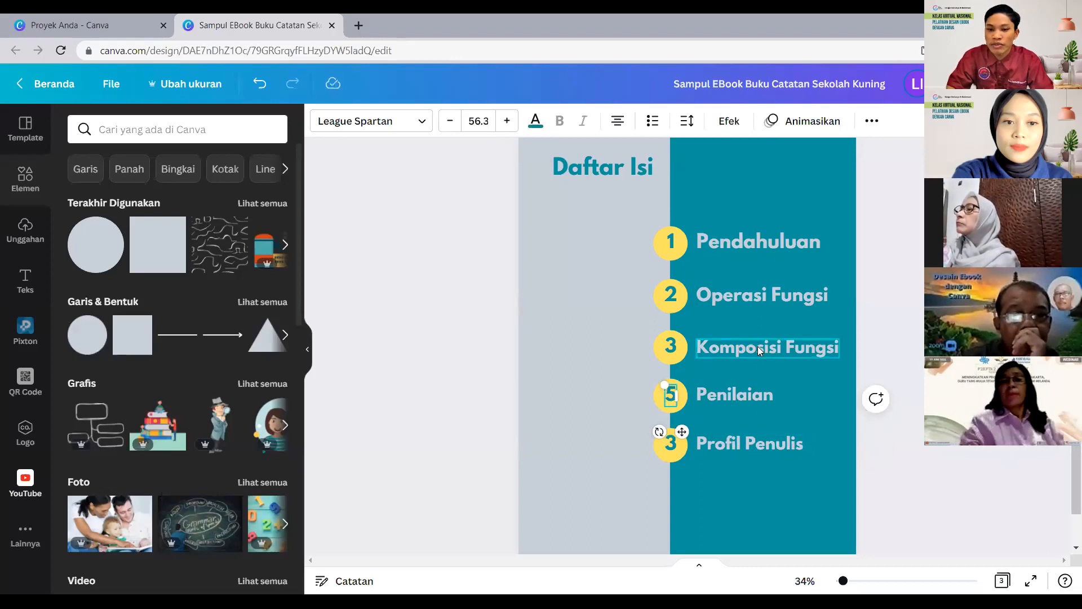
click(735, 483)
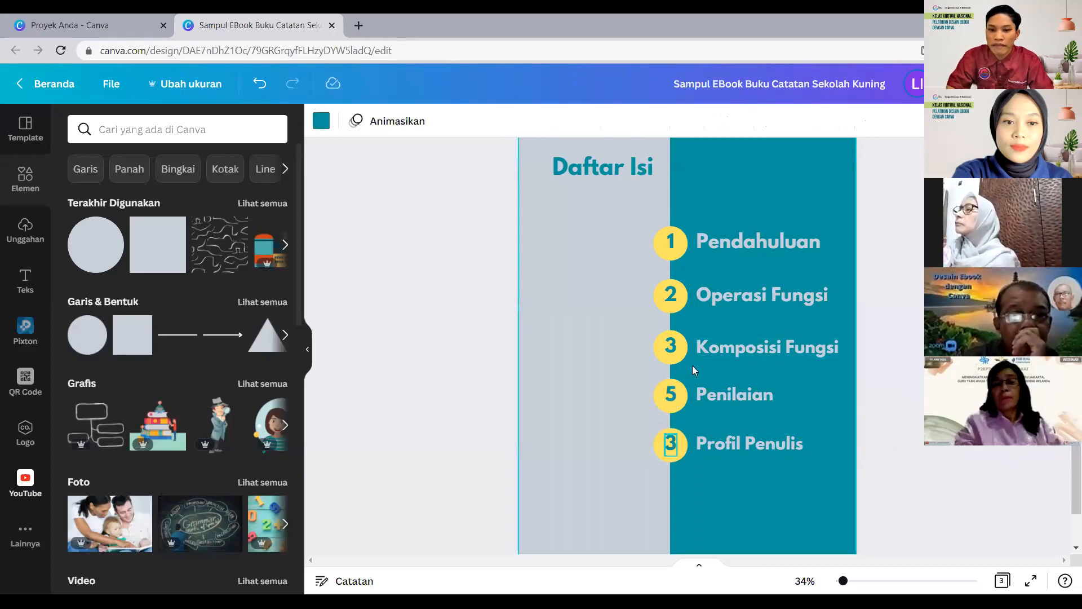
click(672, 445)
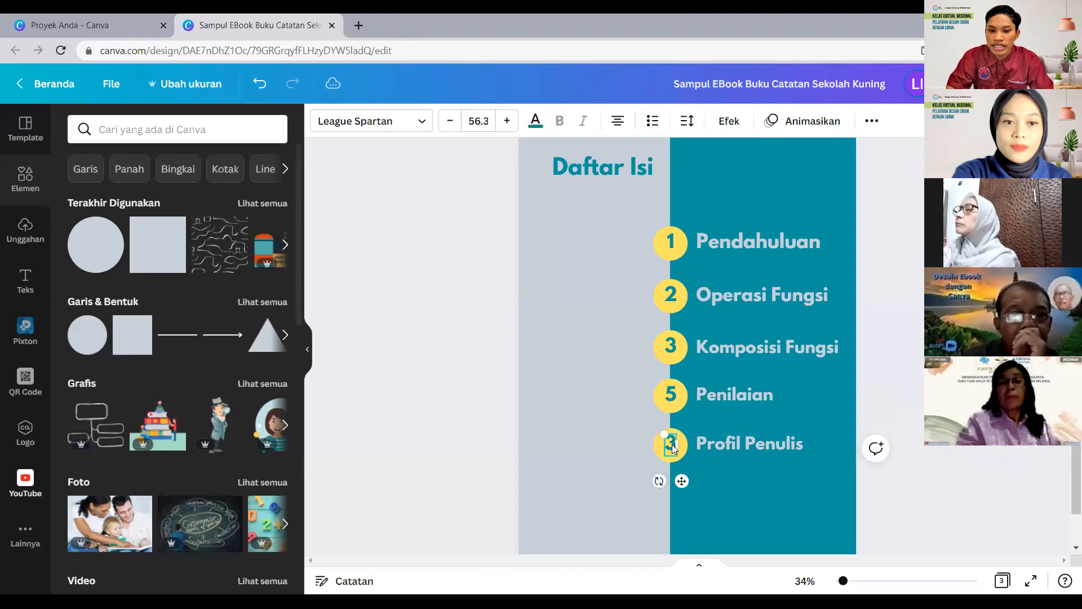
text(6)
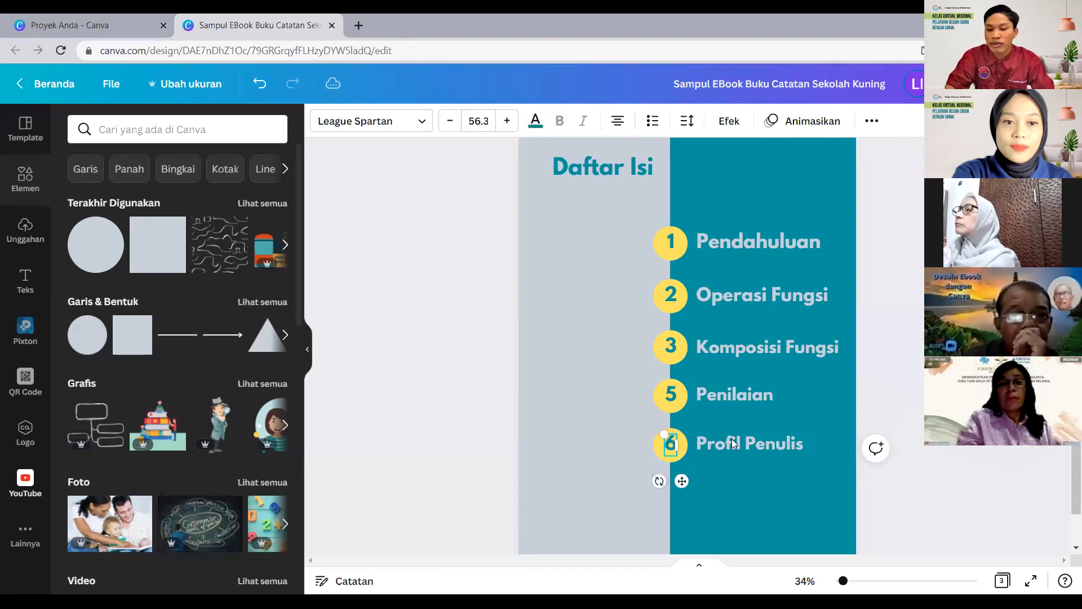
click(804, 493)
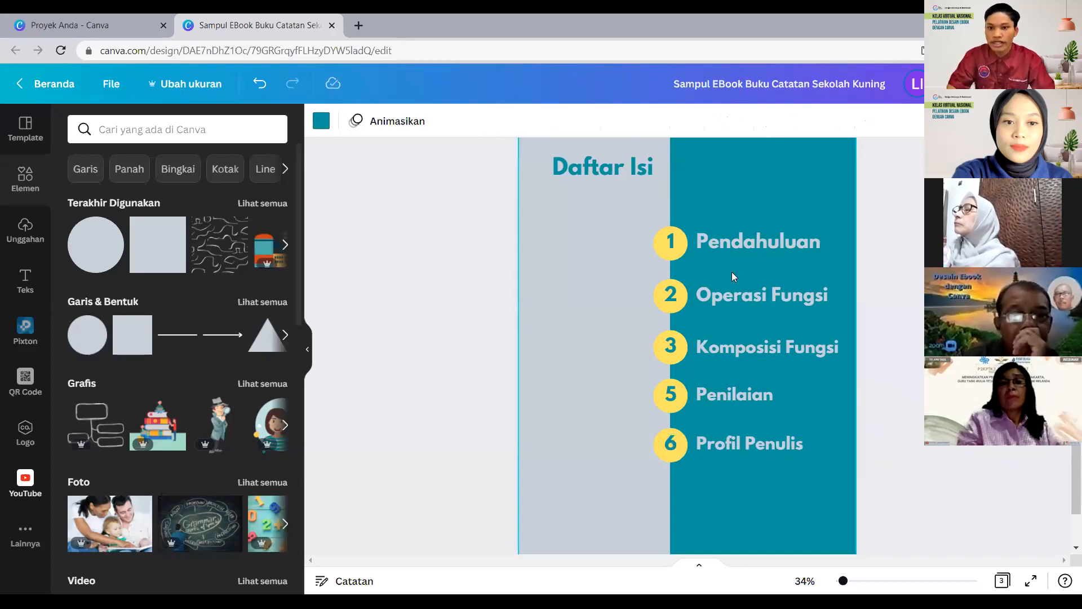
Add a new page after the "Daftar Isi" page.
click(746, 236)
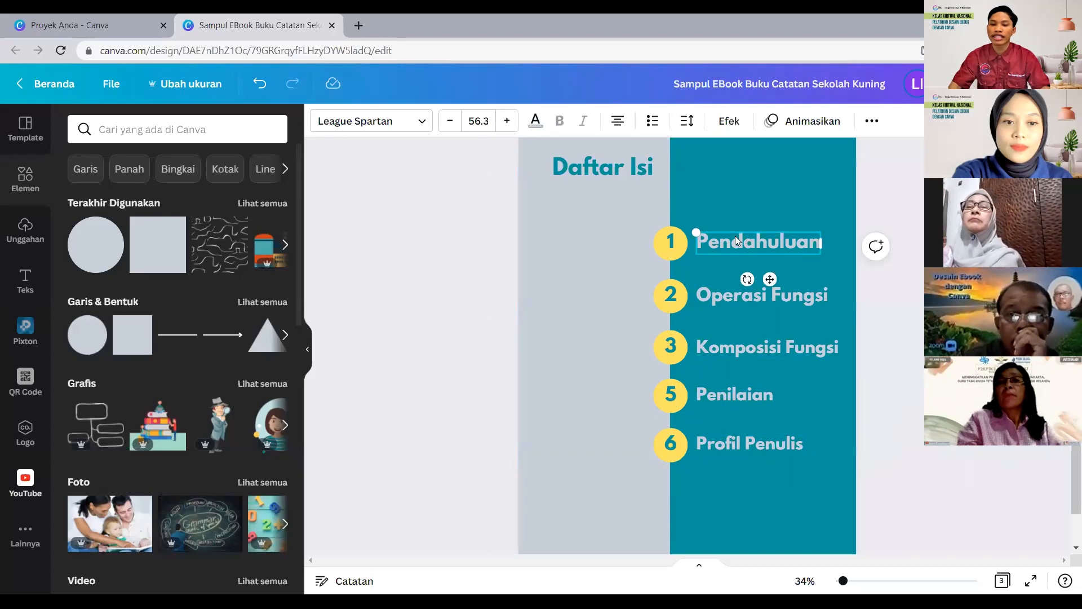
click(757, 298)
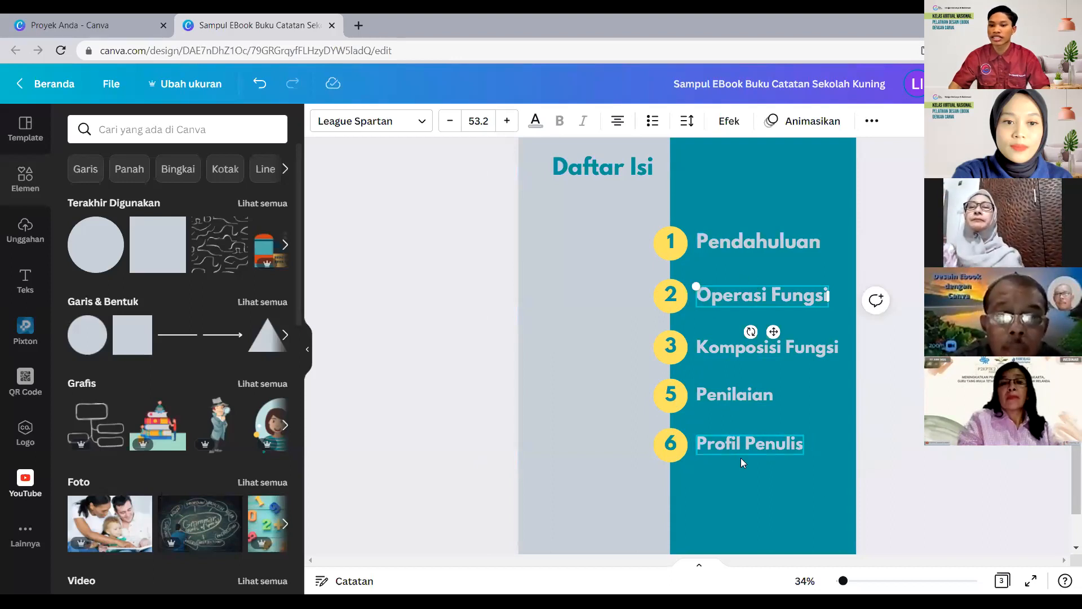
scroll(698, 304, down, 3)
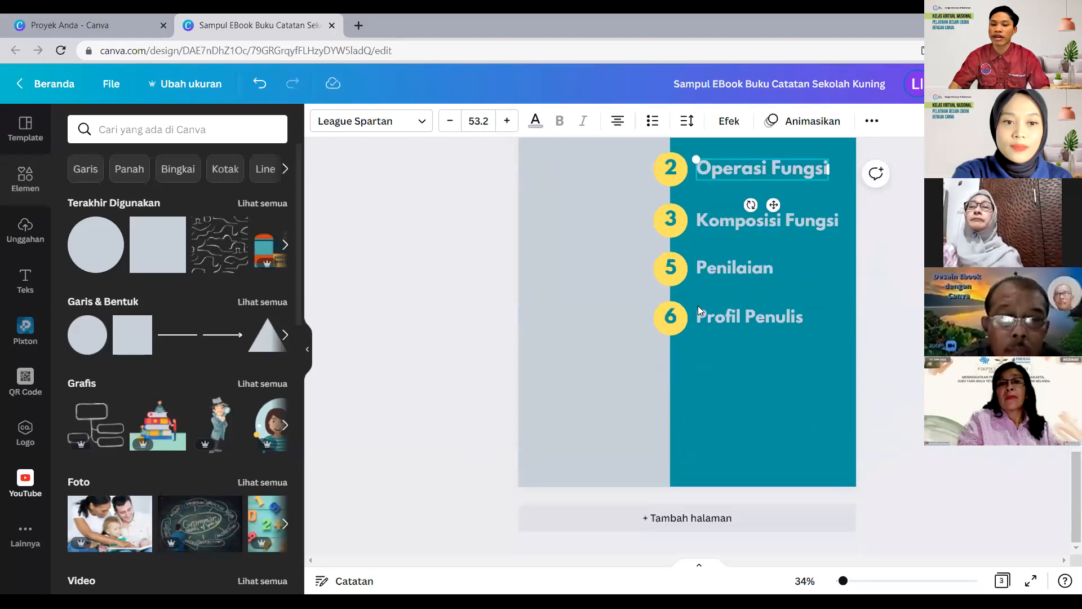
click(686, 519)
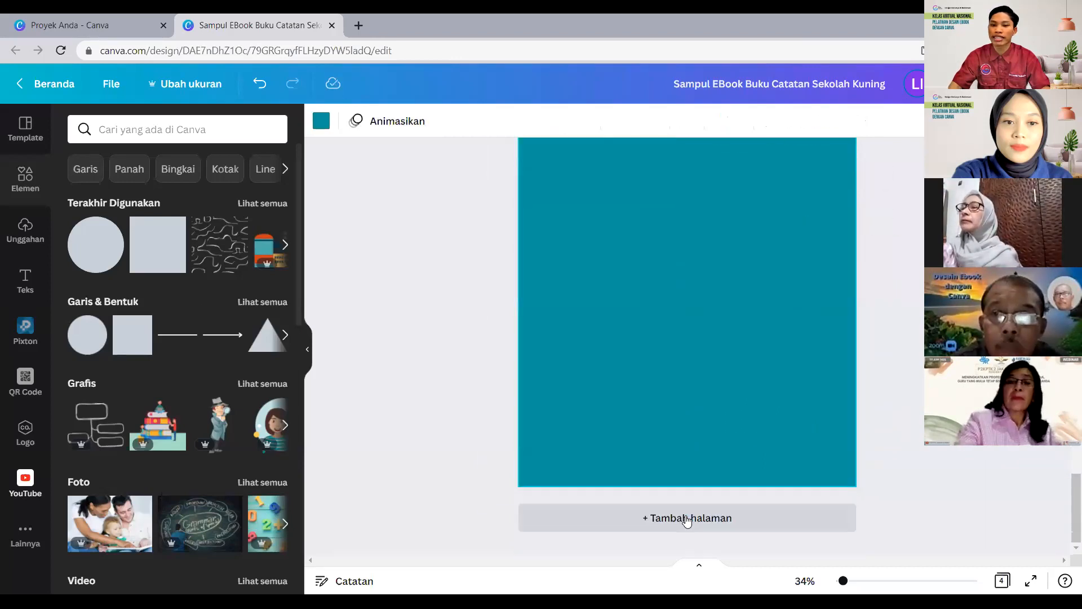
Add a grey square near the top of page 4, against its left edge, and flatten it into a thin horizontal bar.
scroll(682, 382, up, 1)
scroll(682, 382, down, 2)
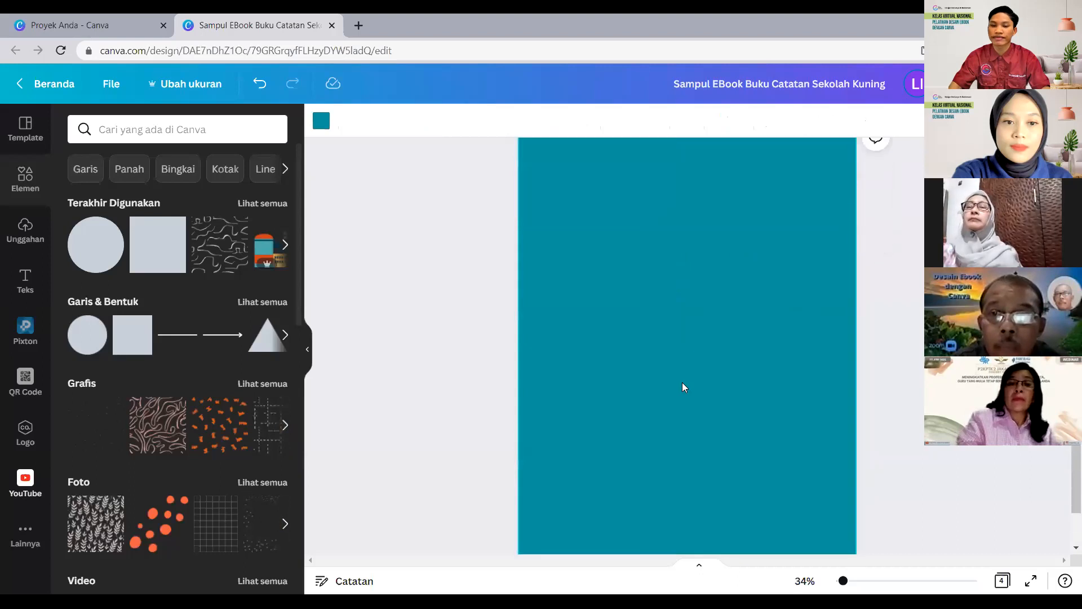
scroll(682, 382, up, 3)
scroll(682, 382, down, 1)
scroll(682, 382, down, 1)
scroll(681, 383, up, 6)
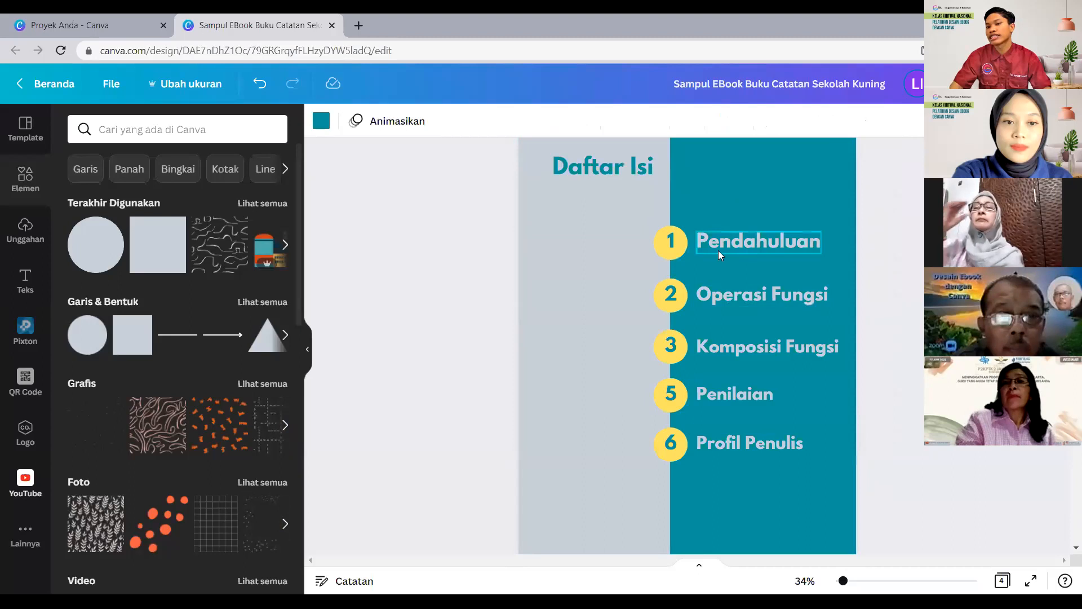
scroll(678, 341, down, 7)
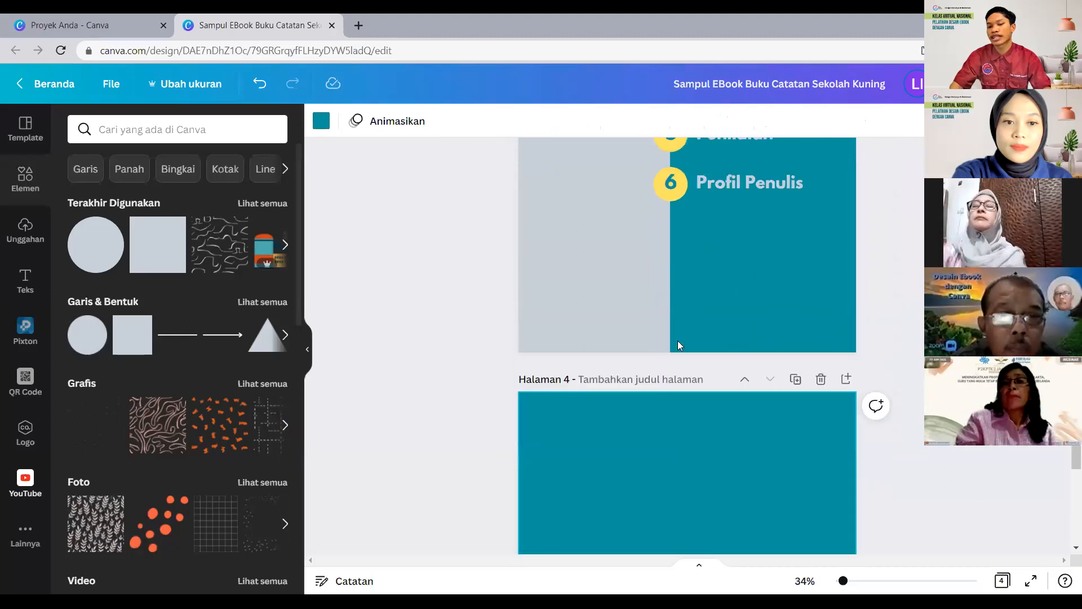
scroll(671, 345, down, 1)
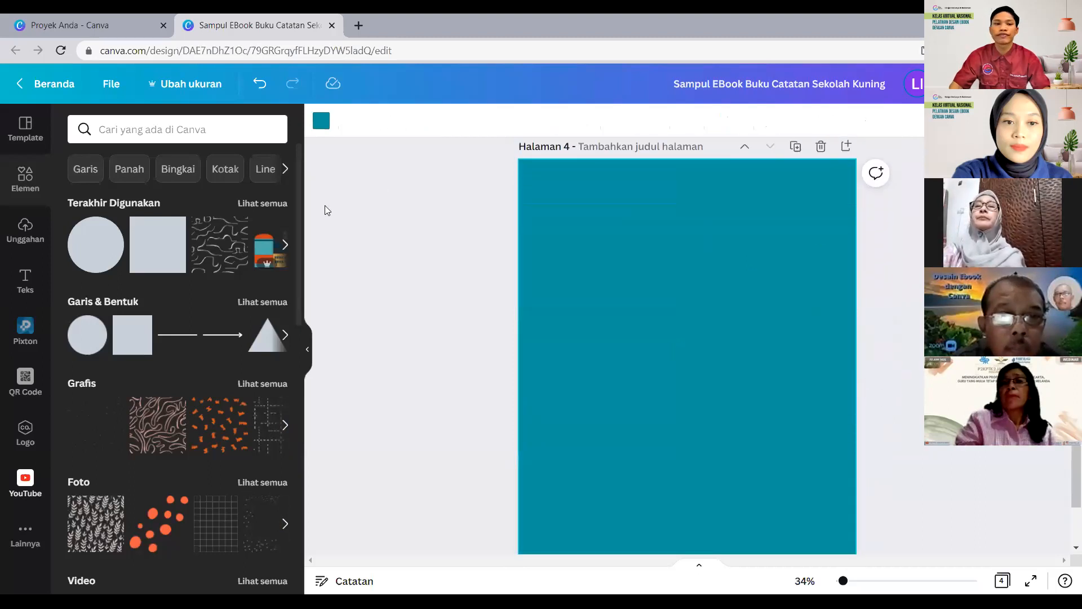
click(169, 240)
drag(686, 353, 614, 231)
drag(607, 303, 612, 207)
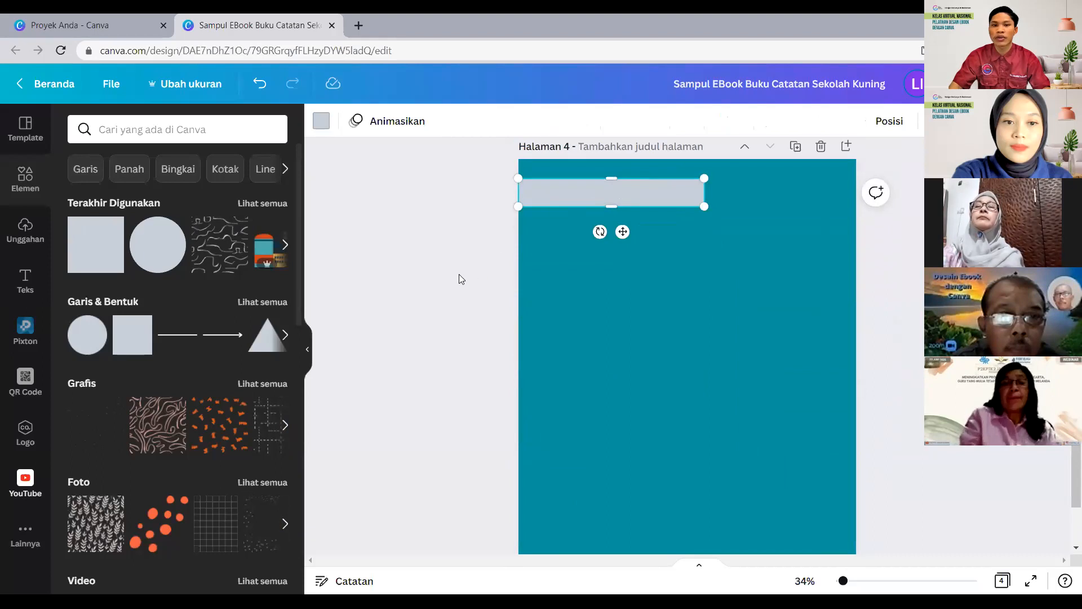
click(697, 248)
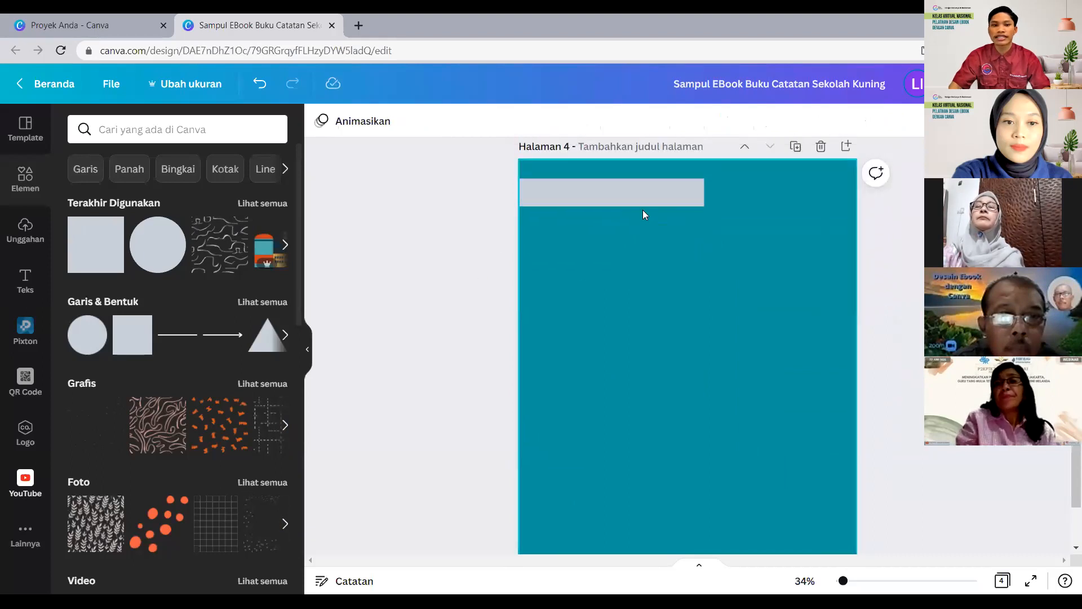
Copy the "Daftar Isi" title from page 3, paste it on page 4 and place it on the grey bar.
click(22, 280)
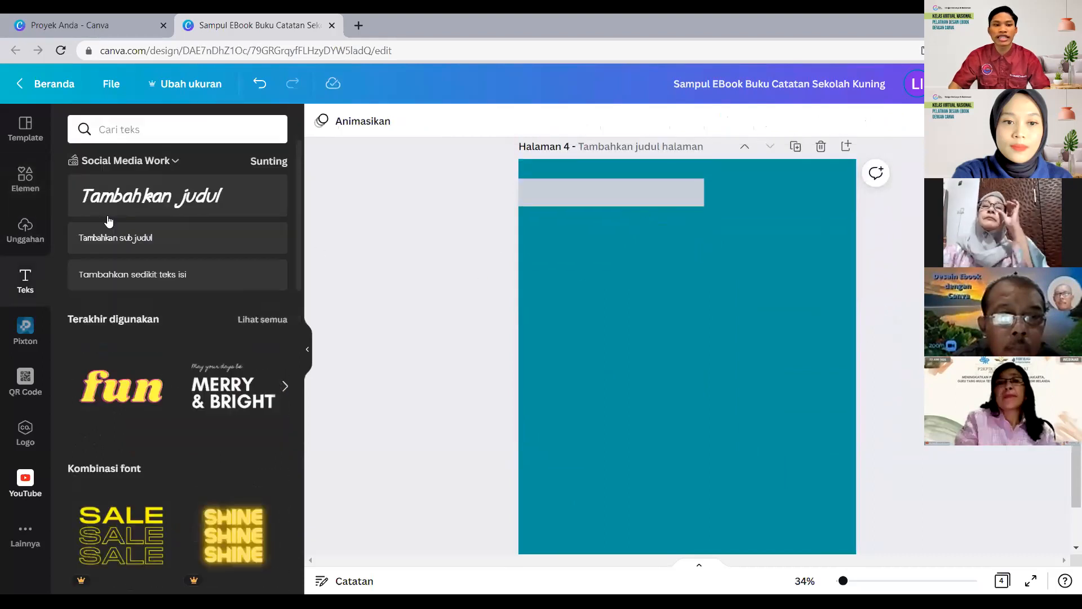
scroll(653, 275, up, 8)
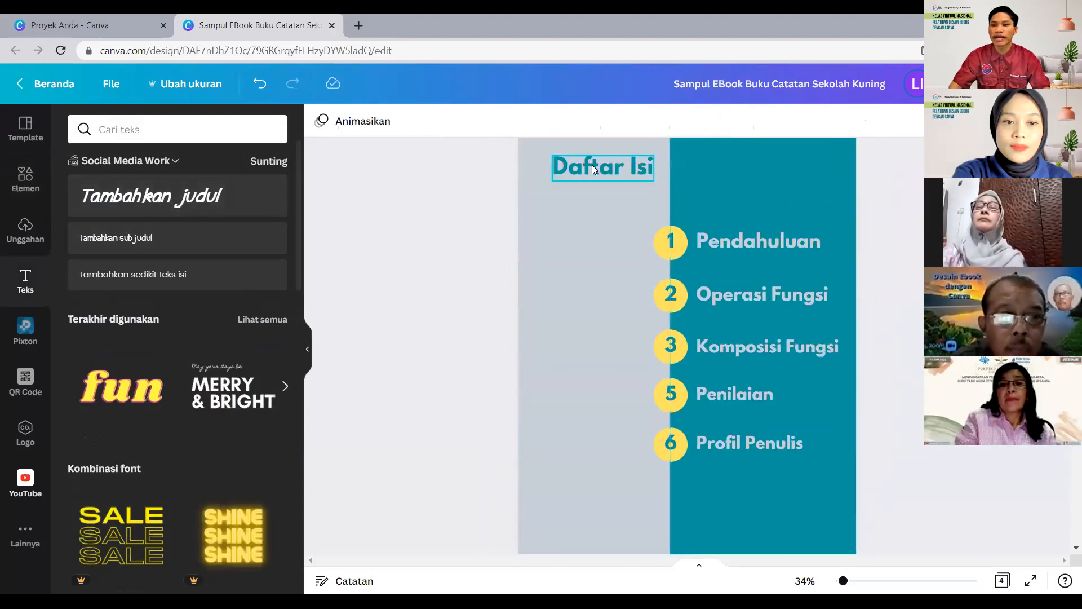
click(592, 165)
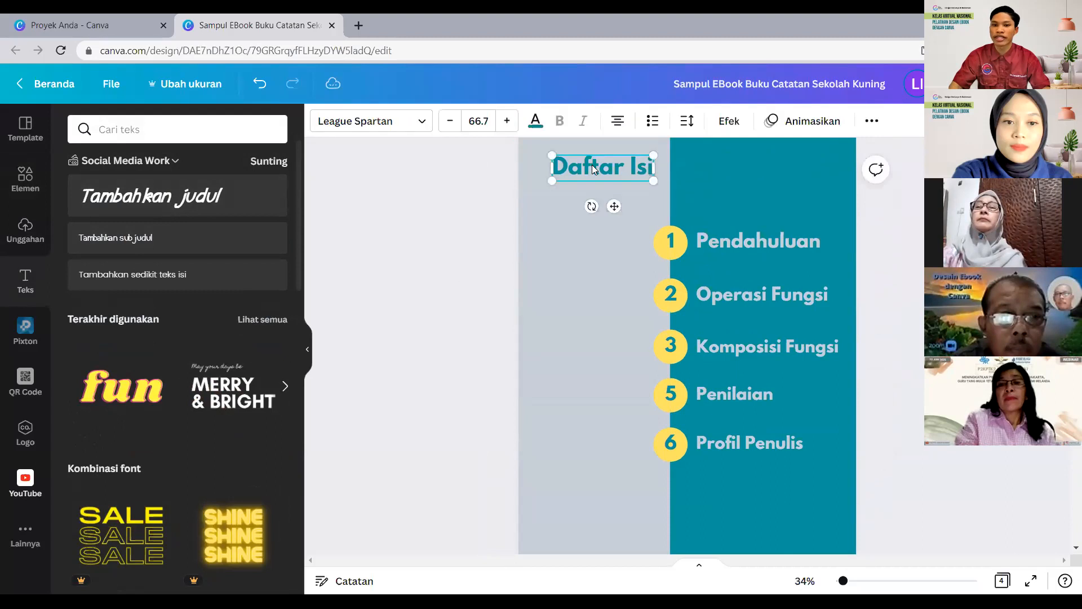
right_click(592, 165)
click(631, 188)
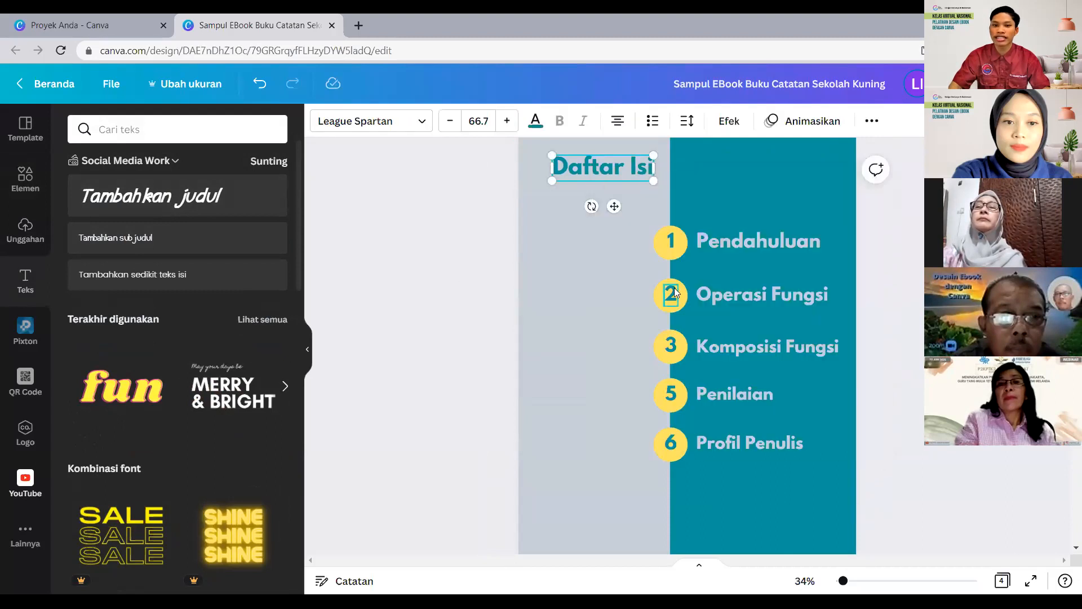
scroll(667, 297, down, 6)
click(663, 305)
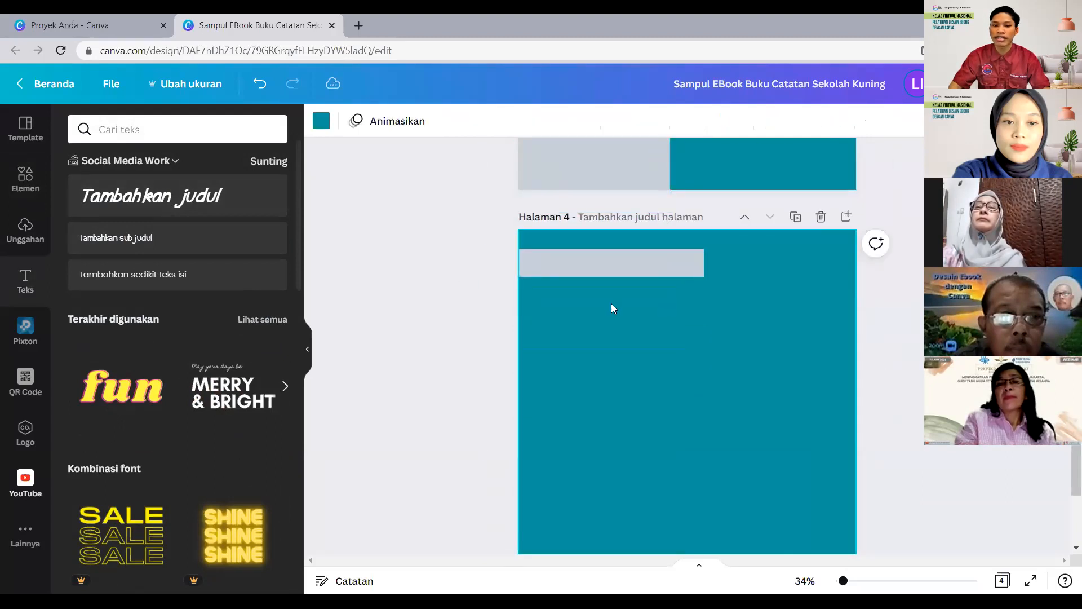
scroll(581, 231, down, 1)
right_click(648, 232)
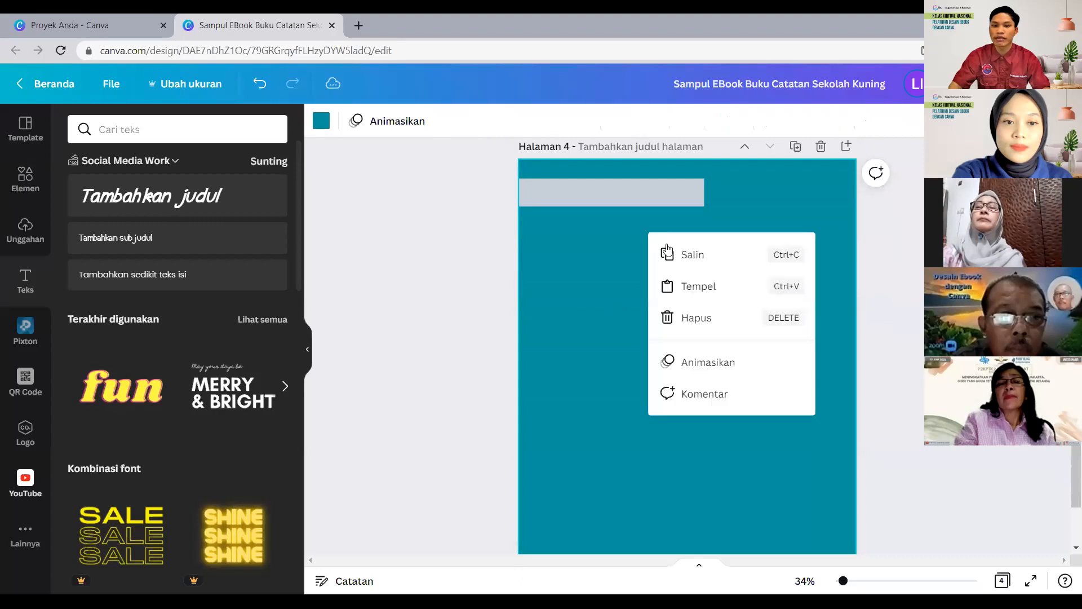
click(705, 286)
drag(611, 255, 630, 192)
Replace the pasted title's text with "Pendahuluan" and centre it on the grey bar.
double_click(629, 191)
key(BackSpace)
key(BackSpace)
key(BackSpace)
key(BackSpace)
key(BackSpace)
key(BackSpace)
key(BackSpace)
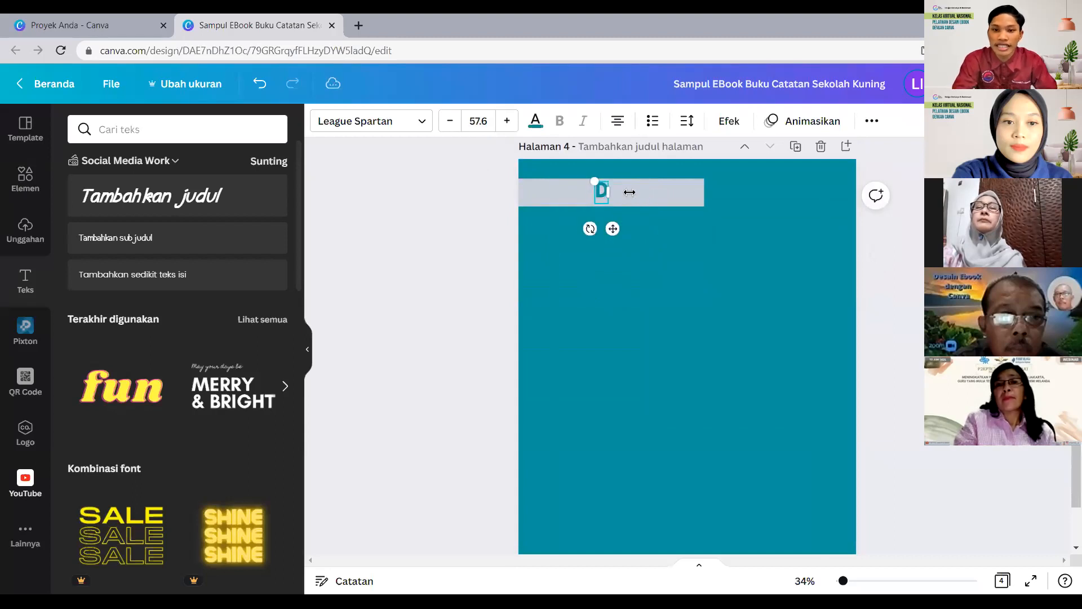
text(Pendahuluan)
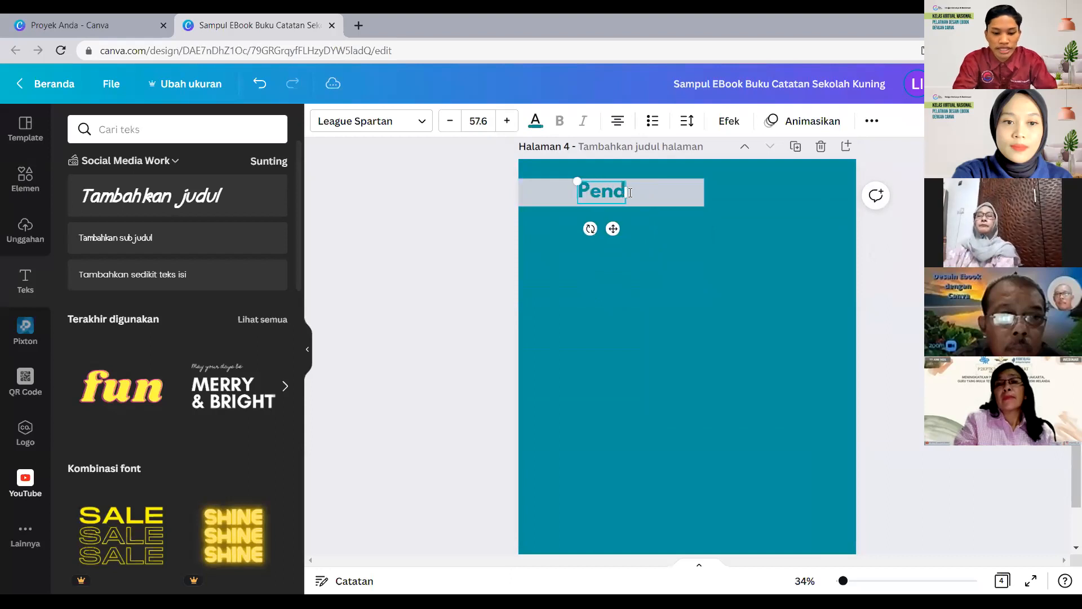
scroll(631, 193, up, 2)
scroll(589, 195, down, 1)
drag(537, 253, 608, 264)
click(603, 367)
click(643, 330)
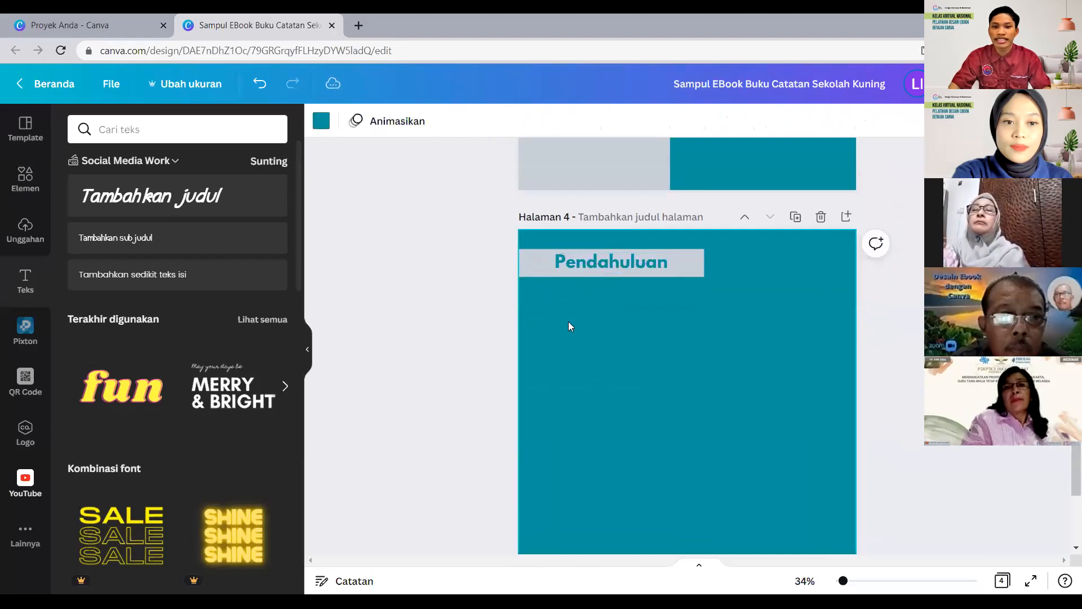
Add another square to page 4 and align its upper-left corner with that of the grey bar.
click(19, 190)
click(96, 243)
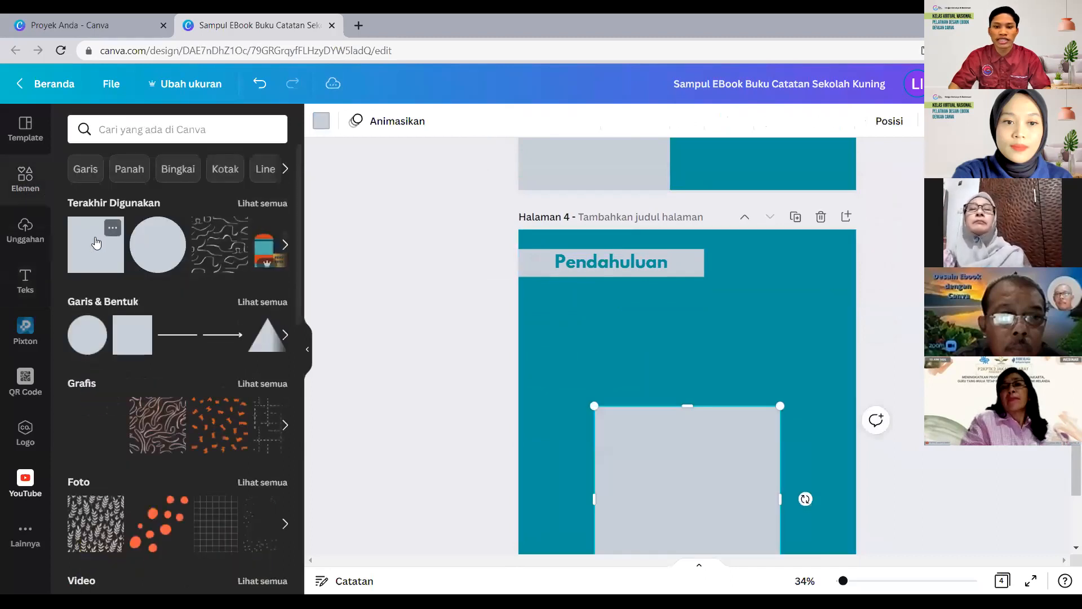
drag(705, 478, 629, 319)
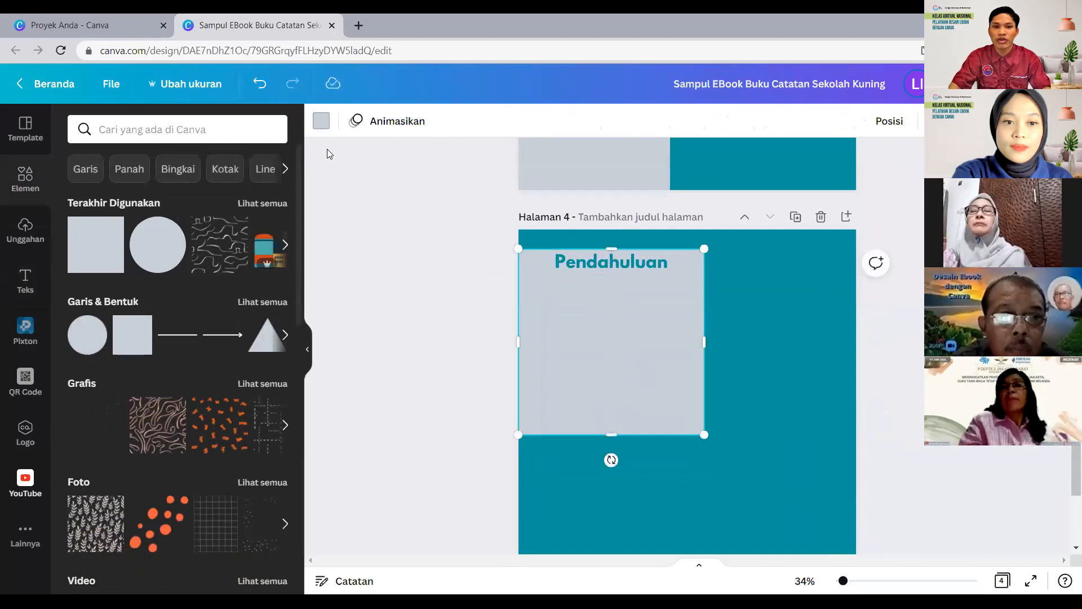
Colour the new square yellow and shrink it to a small block as tall as the grey bar, before the title.
click(321, 120)
click(271, 232)
drag(706, 436, 536, 271)
click(626, 260)
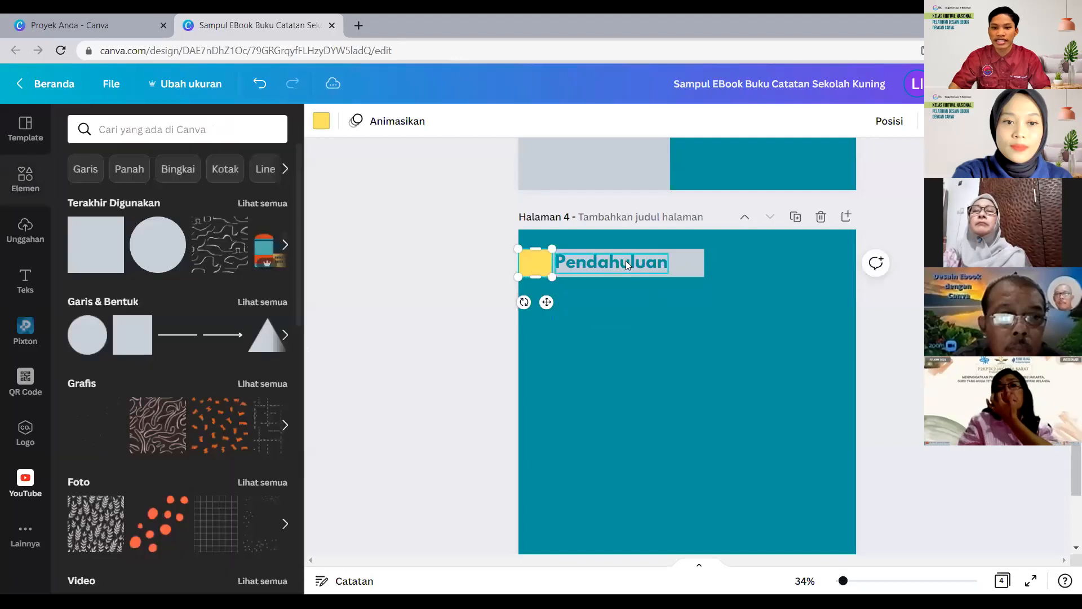
Nudge the "Pendahuluan" title slightly to the right along the grey bar, away from the yellow block.
key(Right)
key(Right)
key(Right)
key(Right)
key(Right)
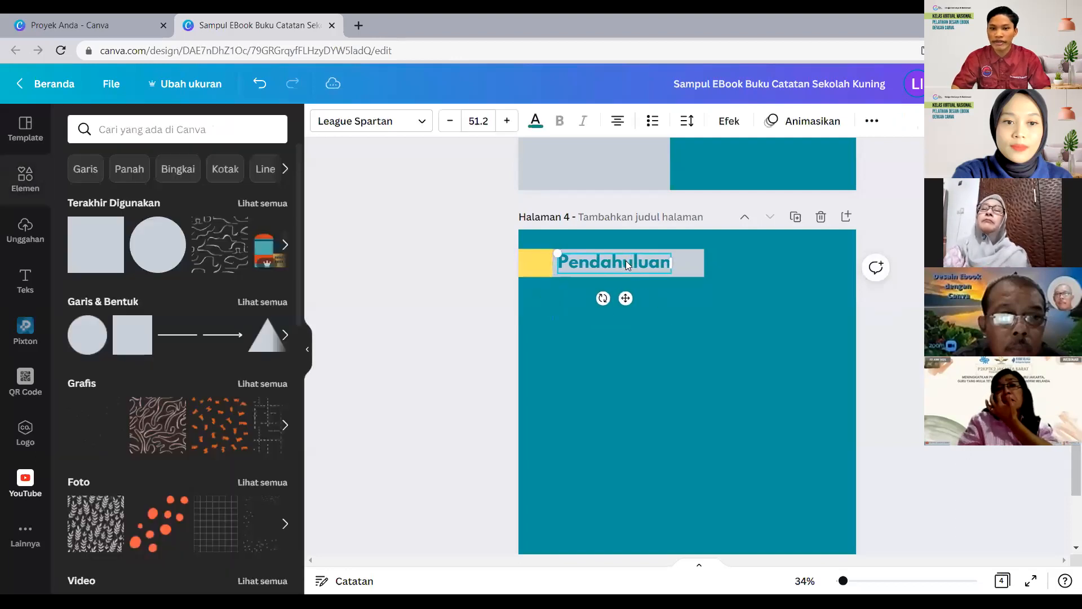
key(Right)
key(Right)
key(Right)
key(Right)
key(Right)
key(Right)
key(Right)
key(Right)
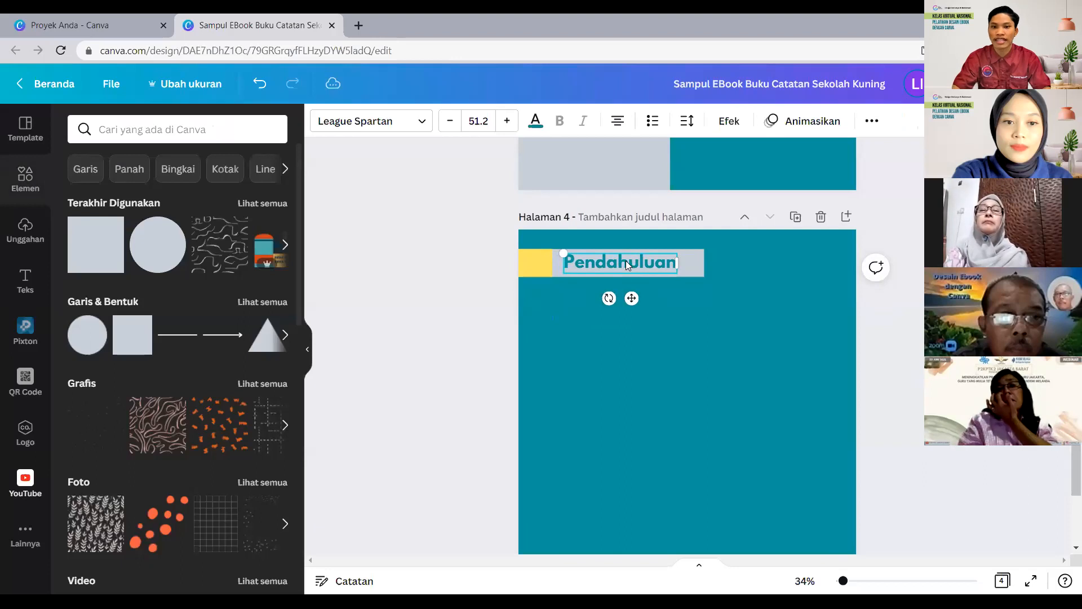
click(686, 334)
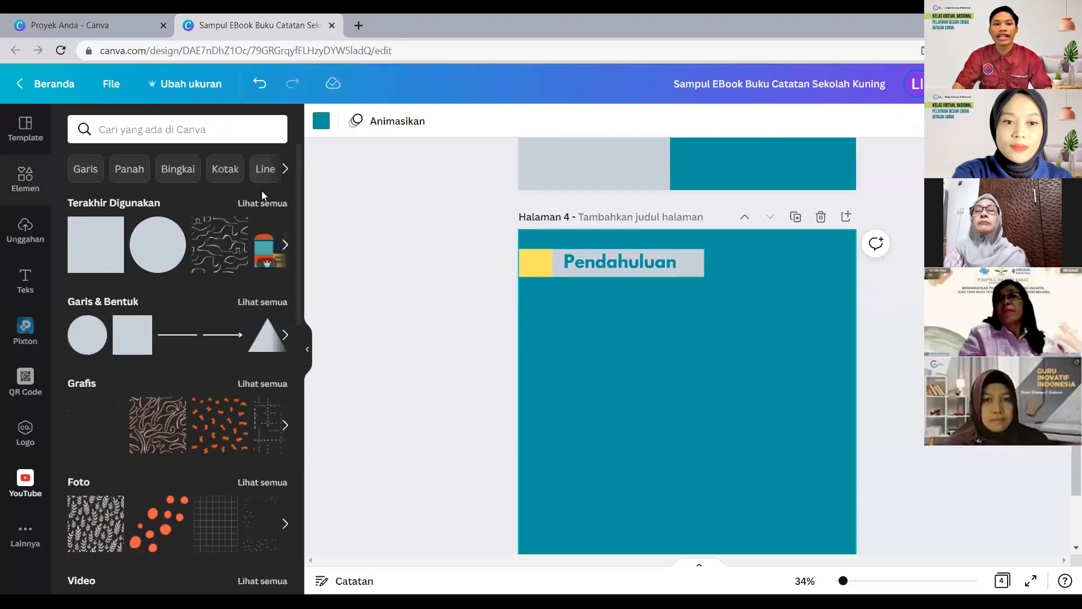
Browse the full collection of lines and shapes available for decorating the page.
click(257, 302)
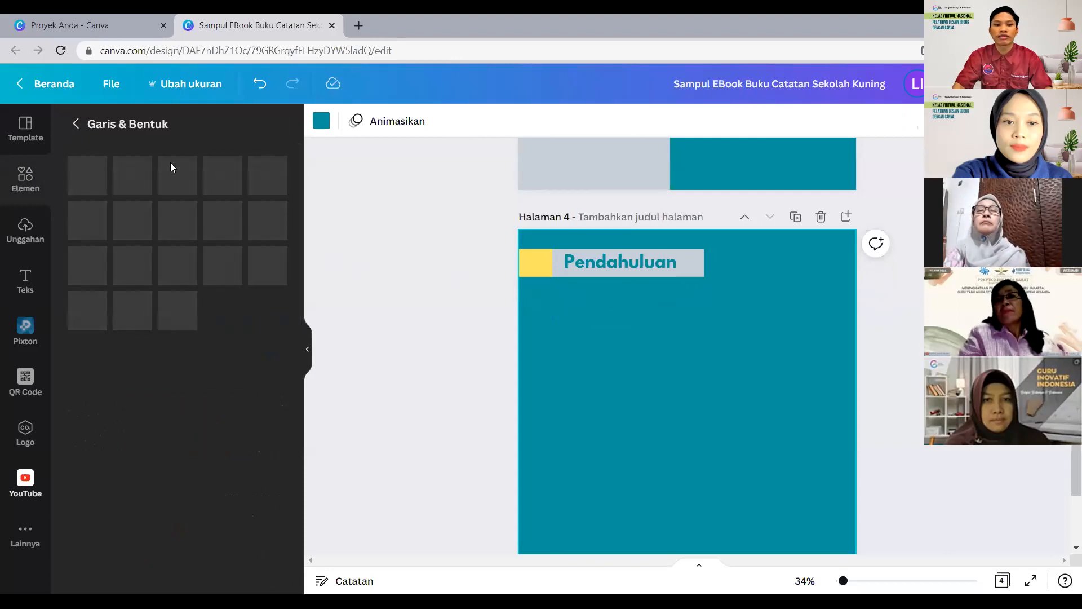
scroll(97, 337, down, 2)
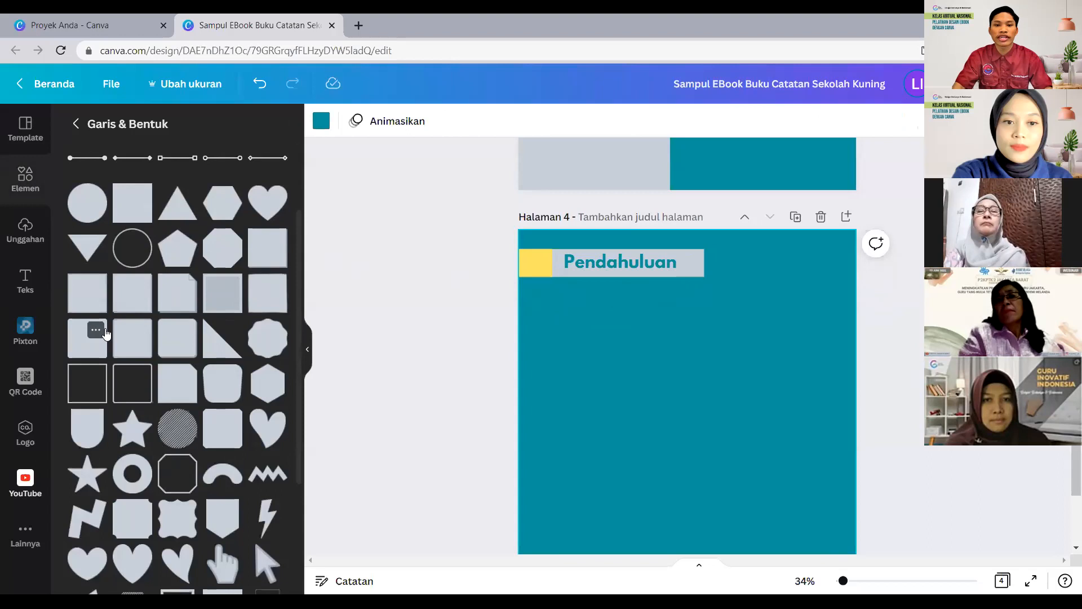
scroll(97, 338, down, 1)
scroll(97, 368, down, 1)
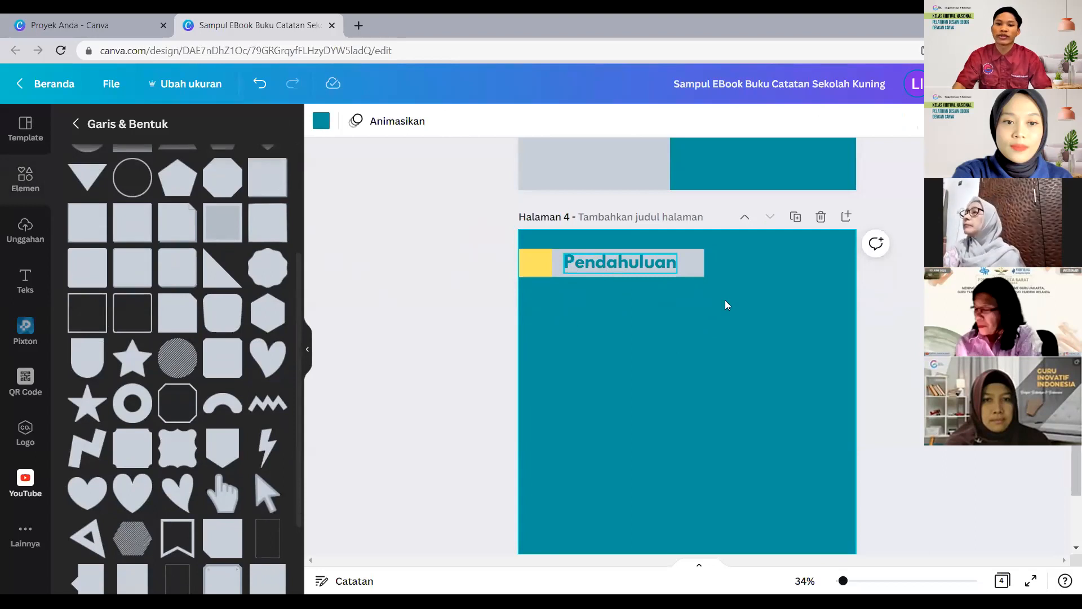
scroll(717, 329, down, 1)
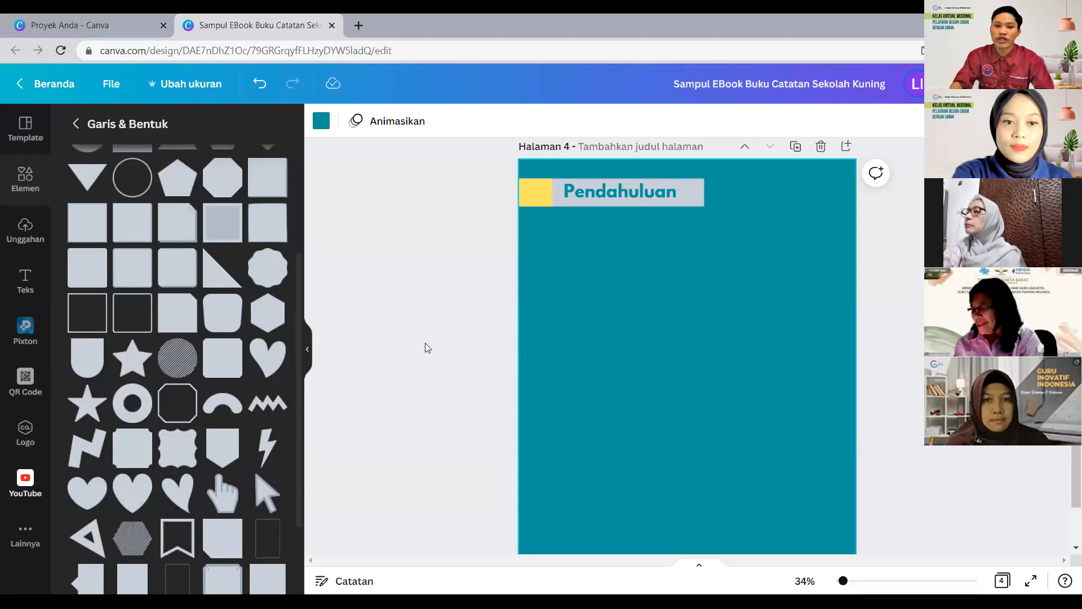
click(438, 316)
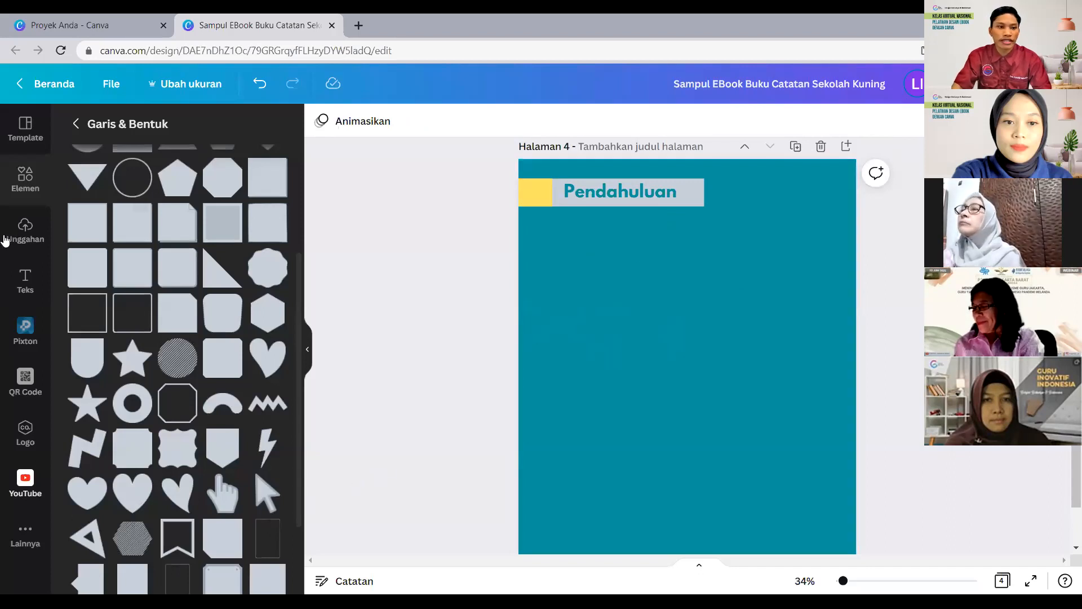
Add a subheading text box to page 4 and enlarge its text to size 31.1.
click(26, 280)
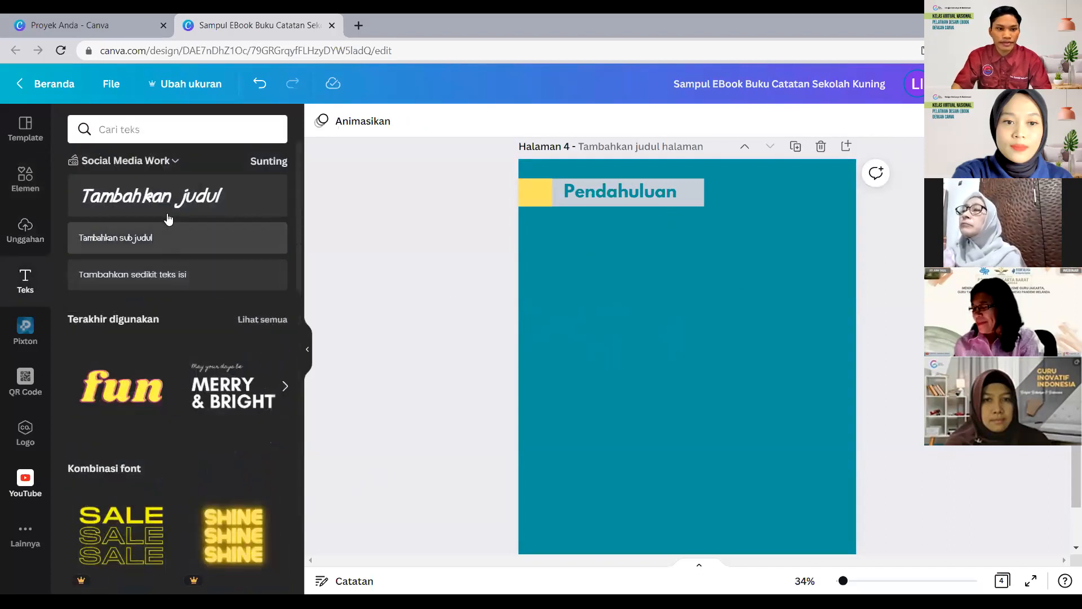
click(157, 246)
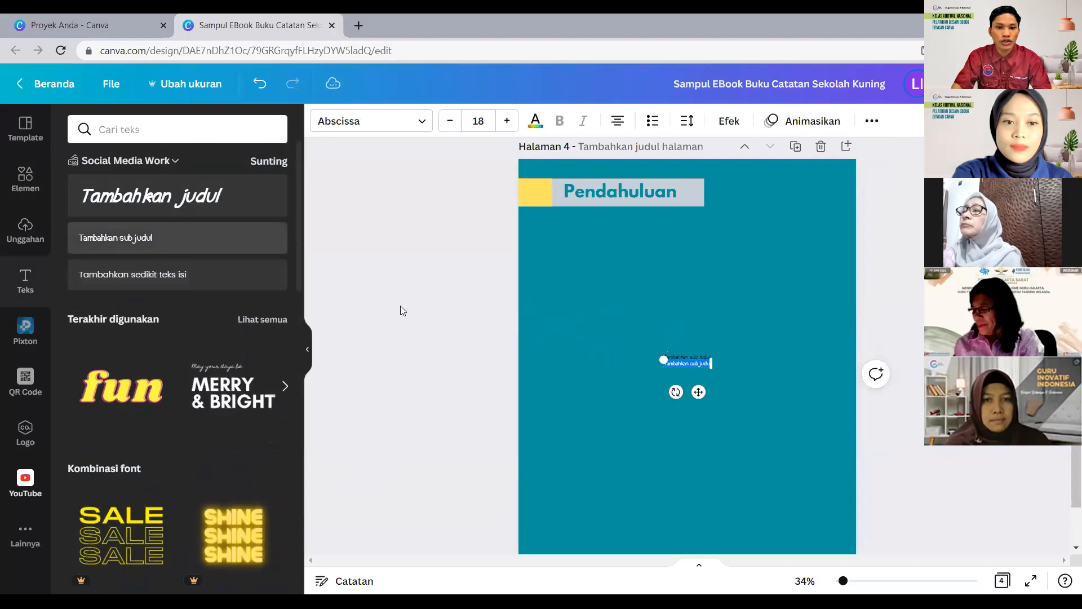
double_click(680, 362)
drag(663, 359, 630, 355)
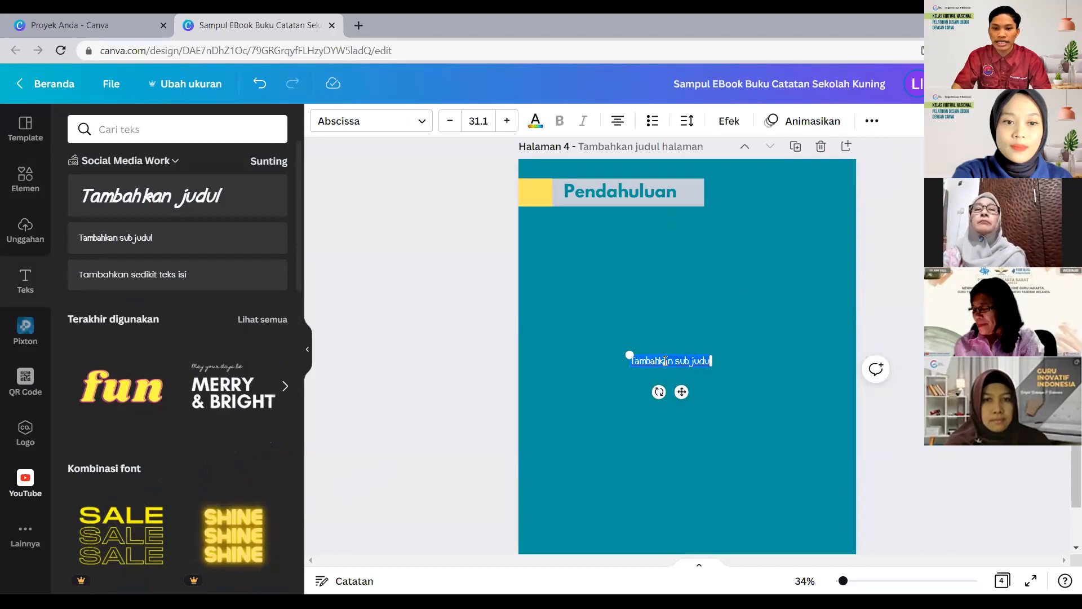
Clear the placeholder wording from the enlarged text box on page 4.
click(666, 361)
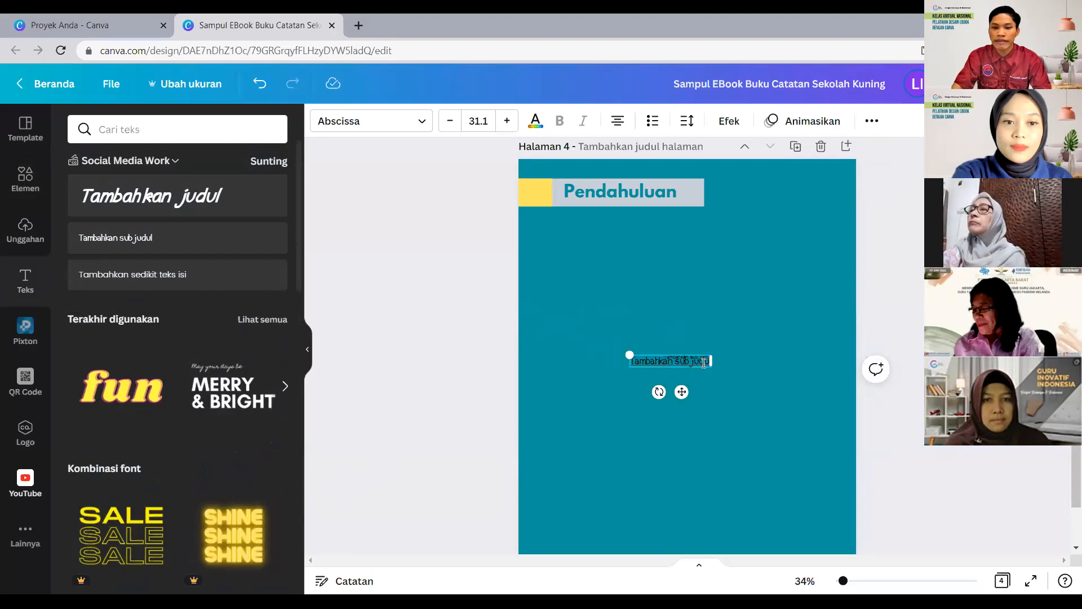
text(Tambahkan)
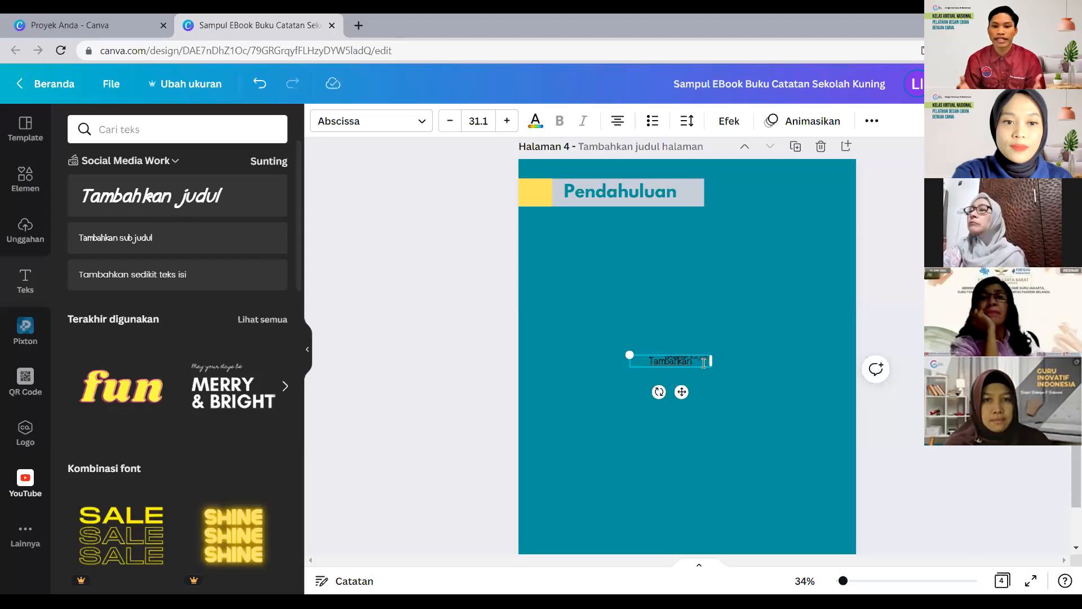
key(BackSpace)
key(BackSpace)
key(BackSpace)
key(BackSpace)
key(BackSpace)
key(BackSpace)
key(BackSpace)
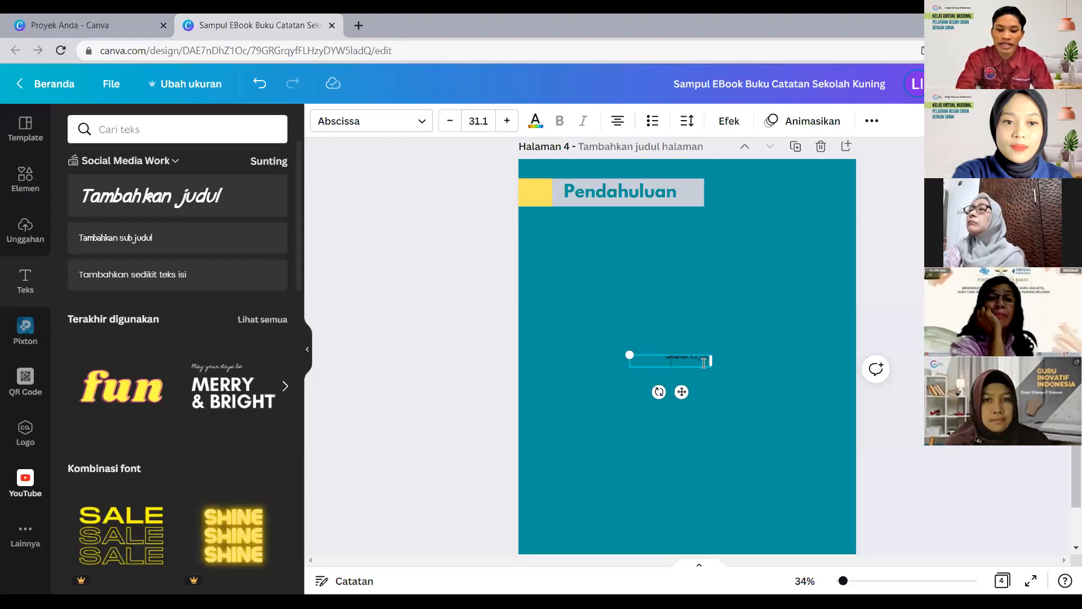
Enter "gg" in the text box and replace it with the copied paragraph on how lemari, meja and kursi are made.
text(Kk)
text(gg)
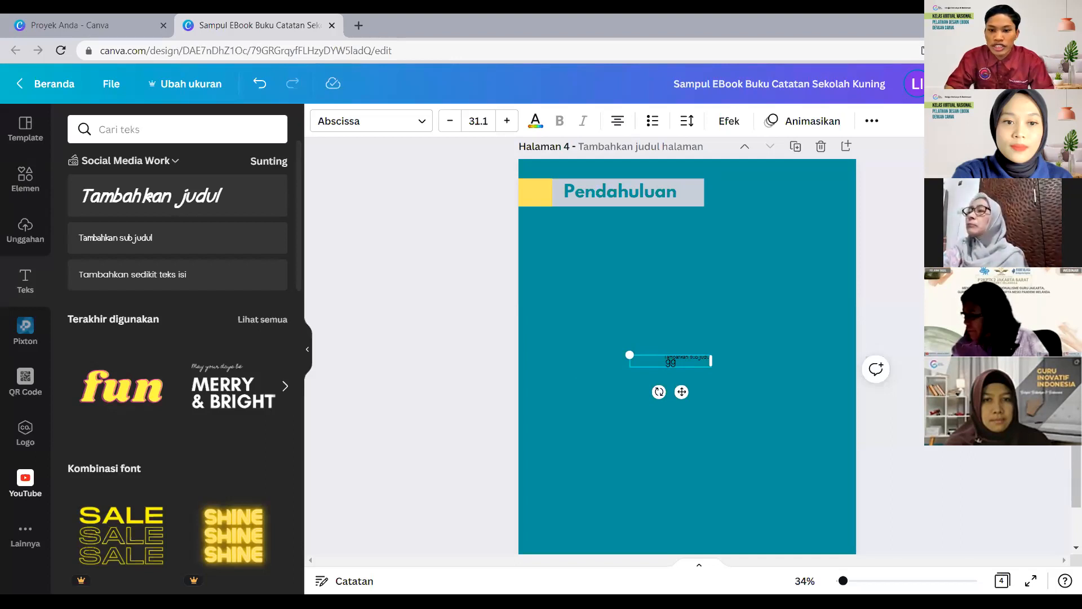
double_click(666, 362)
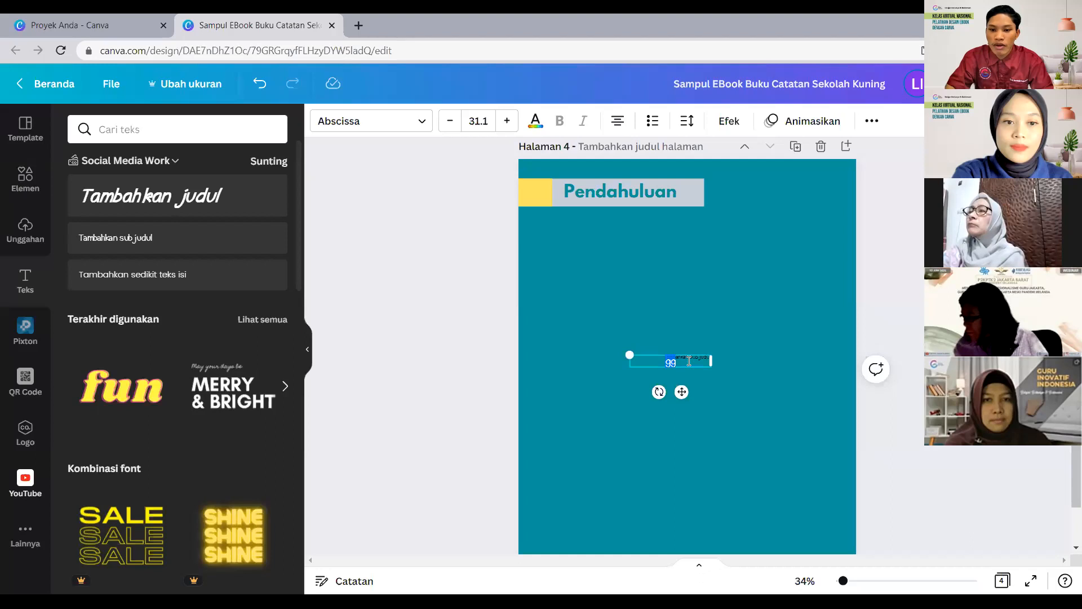
right_click(689, 361)
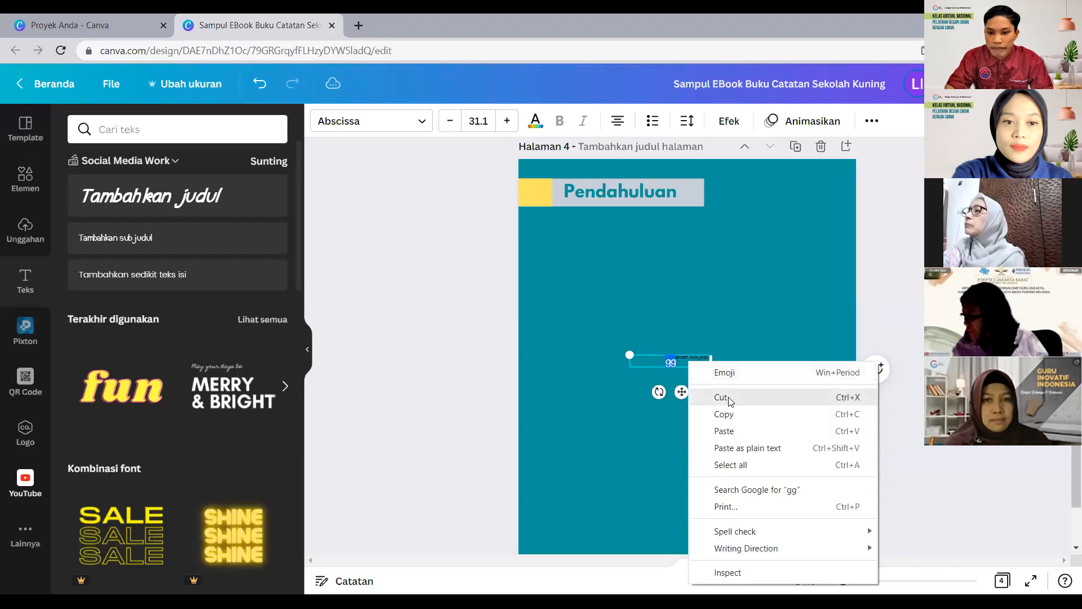
click(724, 431)
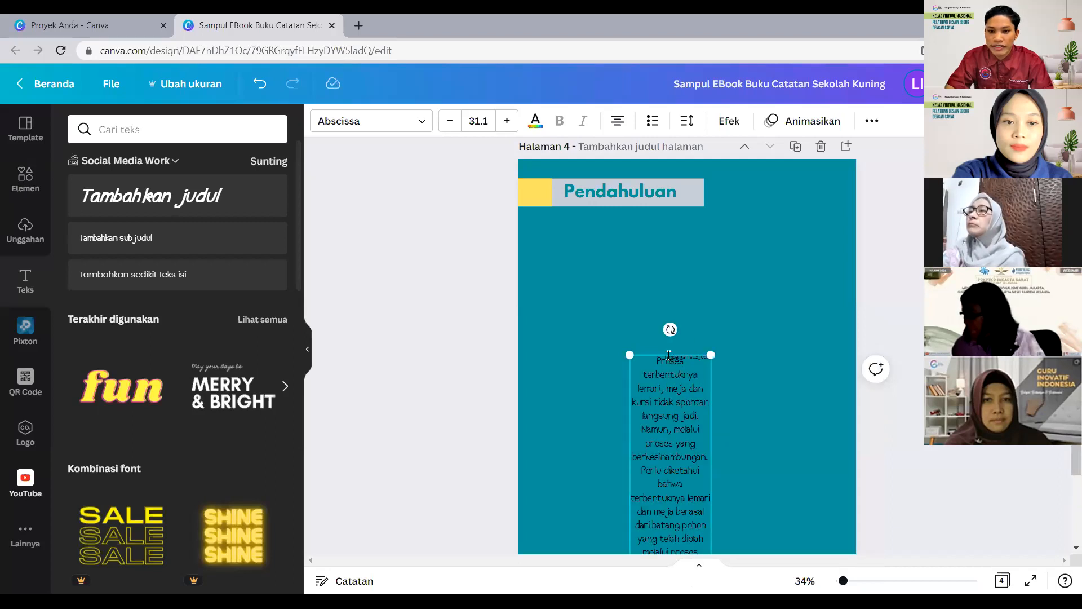
Move the pasted paragraph below the title, widen its box to span most of the page and scale the text to size 35.9.
drag(657, 355, 610, 237)
drag(664, 550, 783, 485)
drag(582, 466, 552, 501)
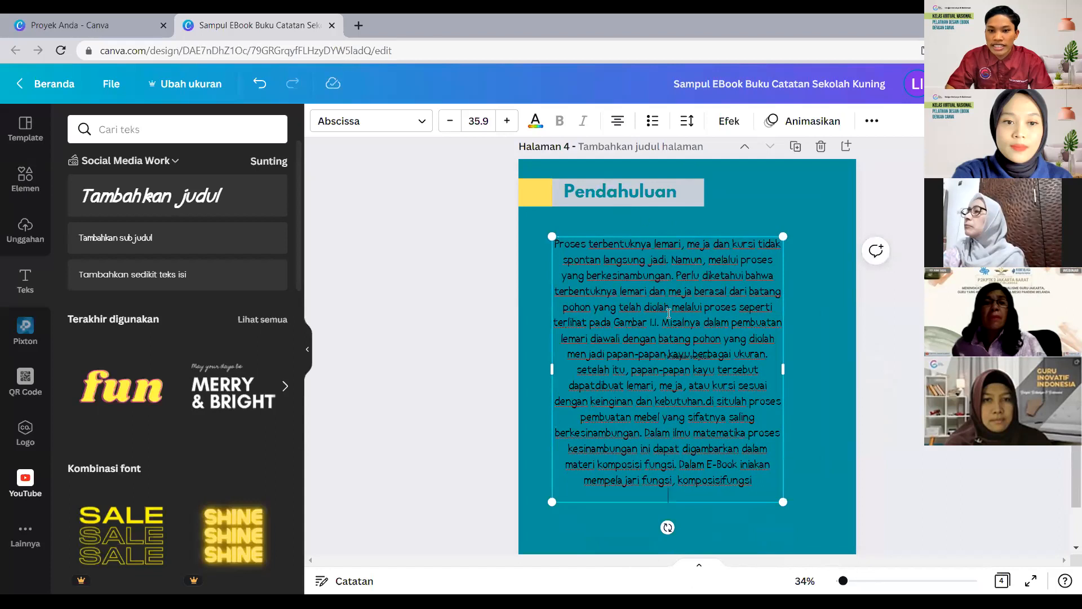
Try justified and centred alignment on the whole paragraph and settle on left alignment.
click(619, 125)
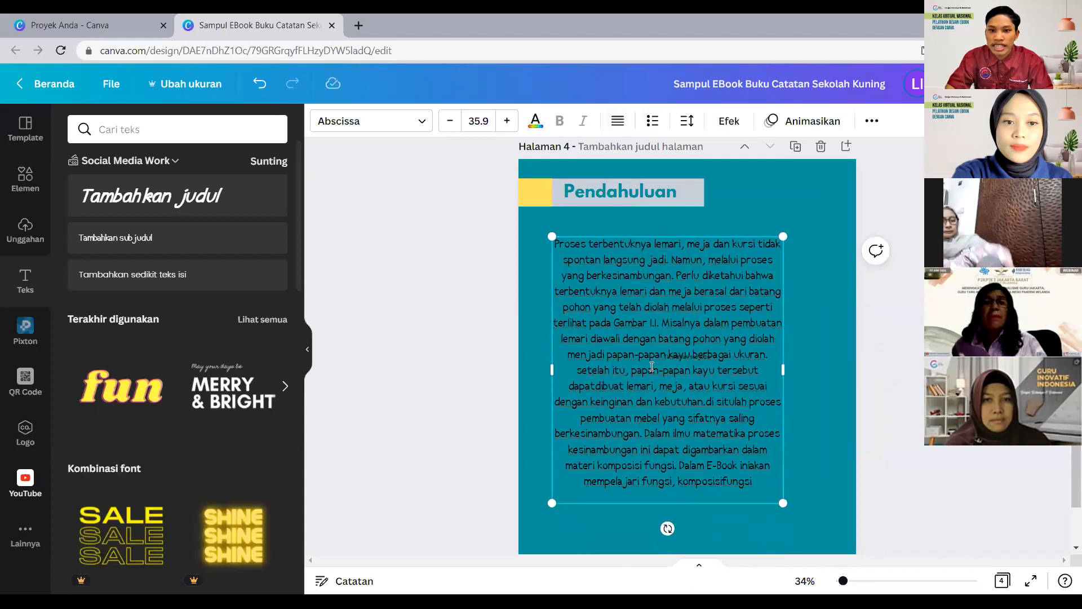
drag(751, 482, 521, 187)
click(618, 125)
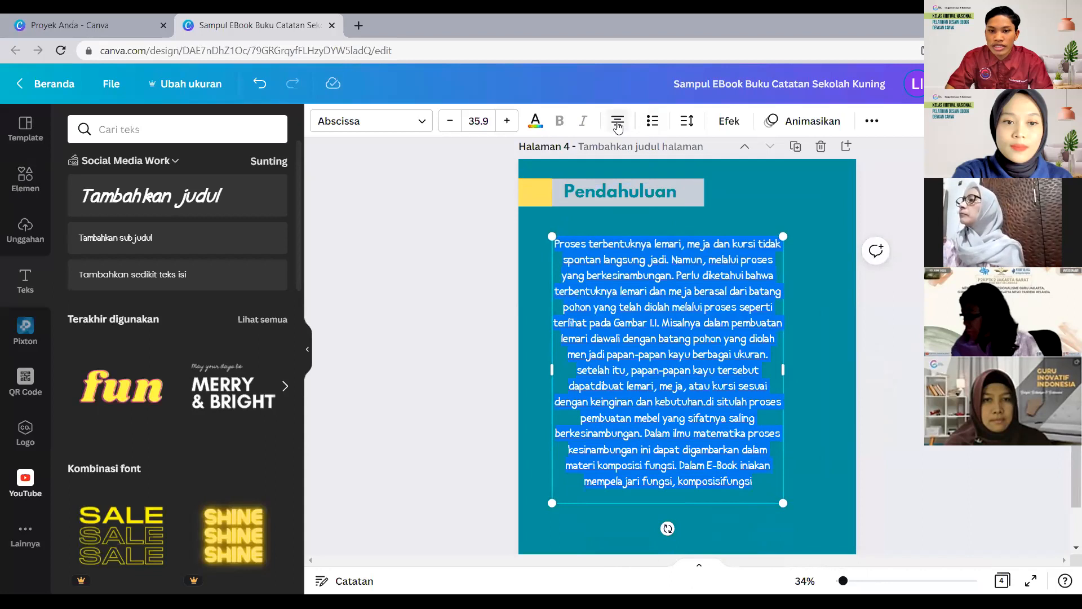
click(619, 126)
click(619, 125)
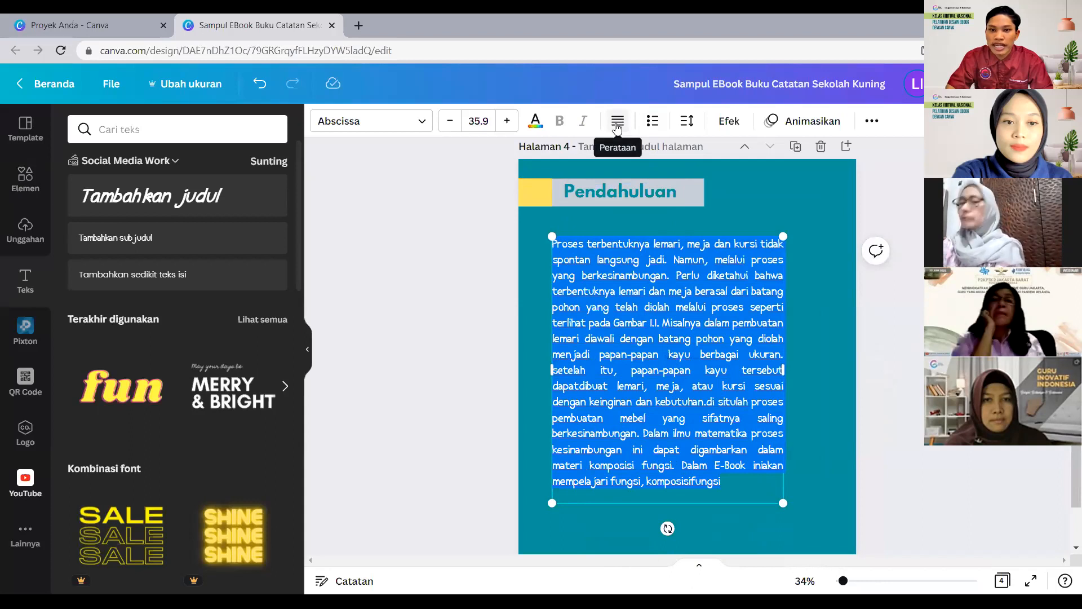
click(617, 125)
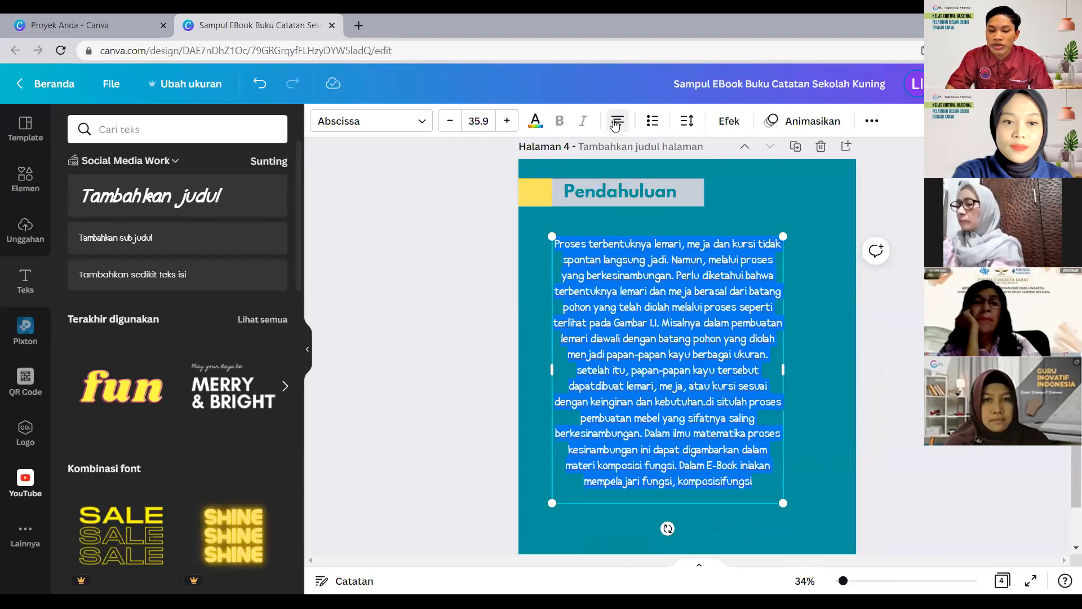
click(617, 125)
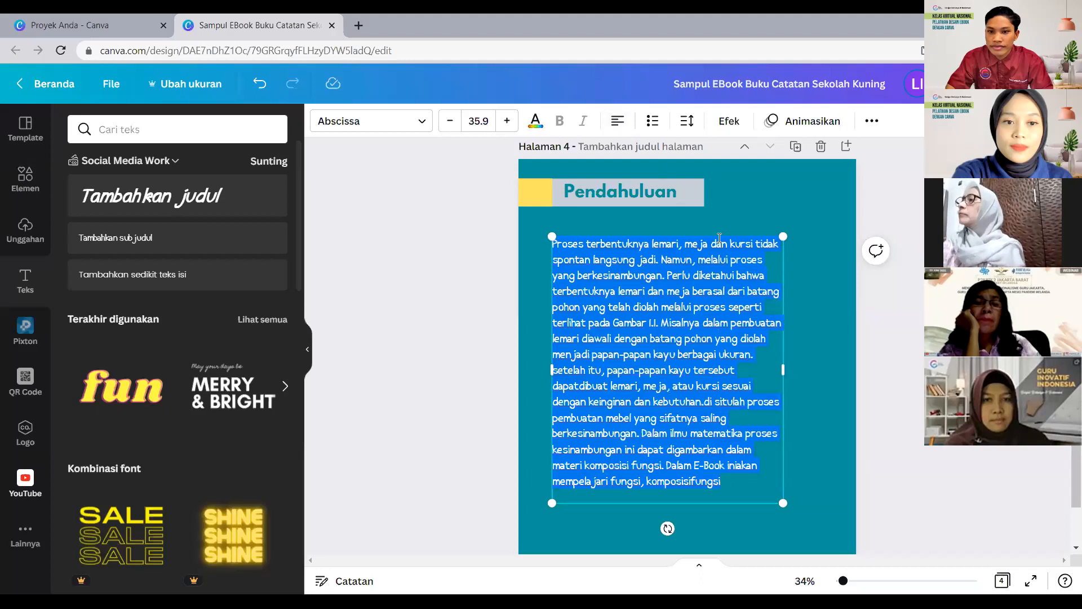
Move the paragraph aside to delete the leftover small "Tambahkan sub judul" text box, and return the paragraph below the title.
drag(718, 238, 741, 371)
click(811, 361)
scroll(689, 215, down, 5)
click(685, 218)
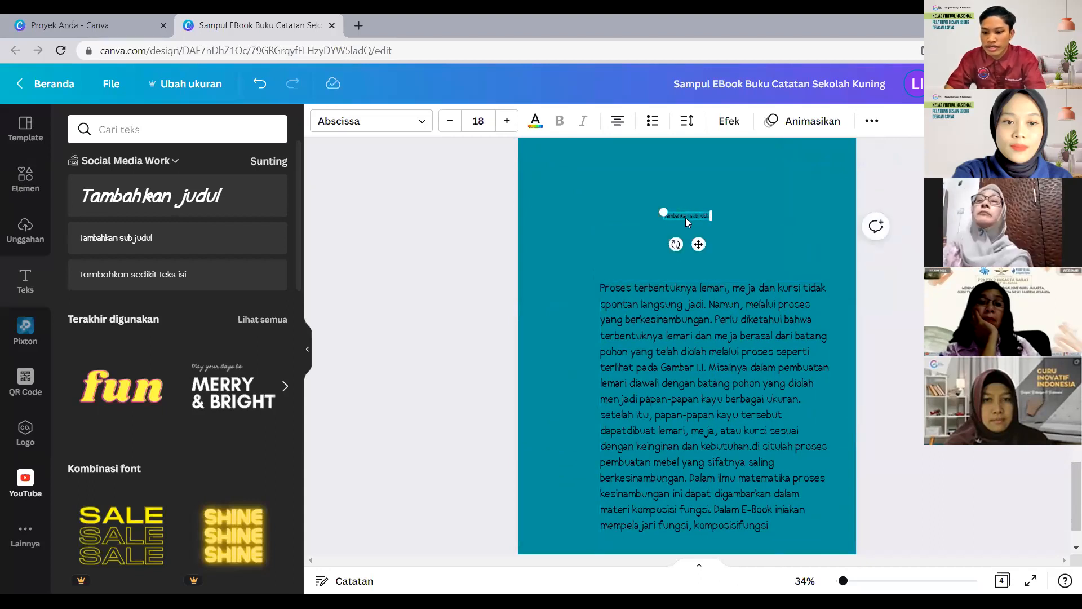
key(Delete)
scroll(699, 340, up, 2)
drag(695, 436, 647, 253)
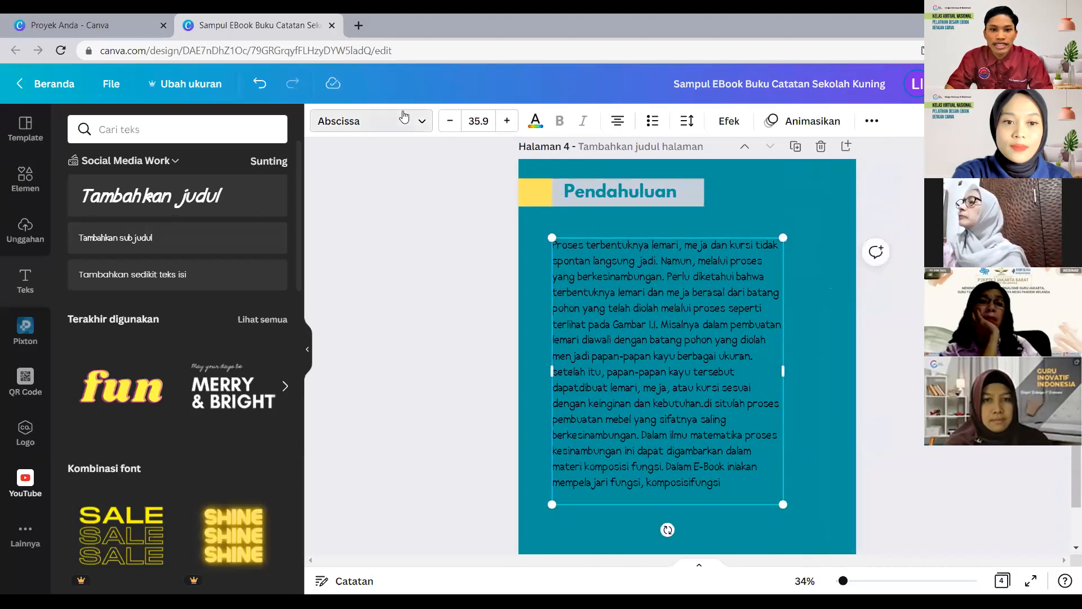
Change the paragraph's font to Glacial Indifference and shift the text box slightly up towards the title.
click(403, 117)
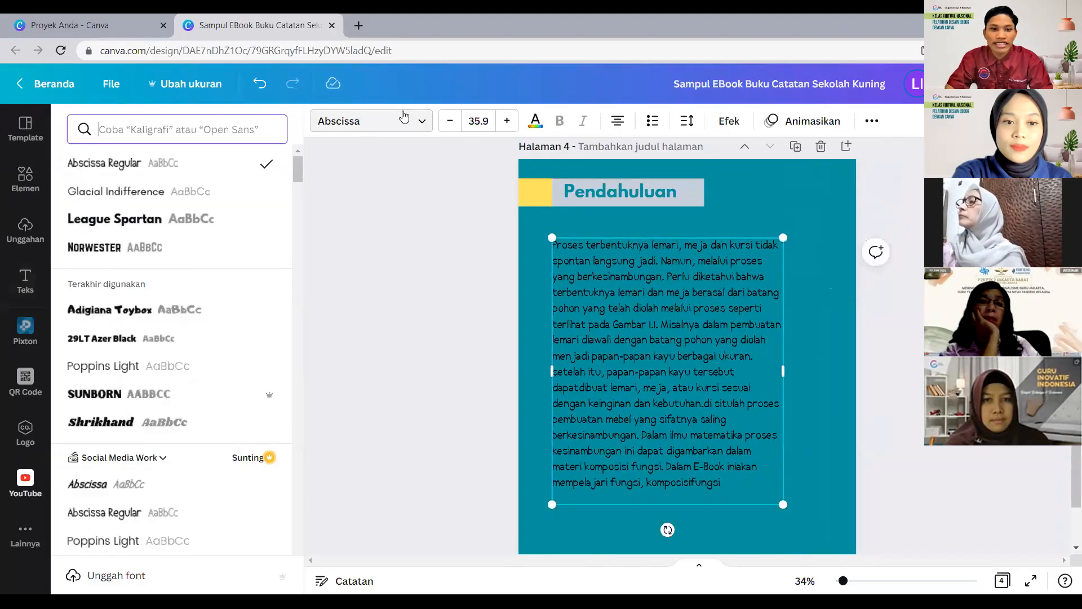
click(225, 194)
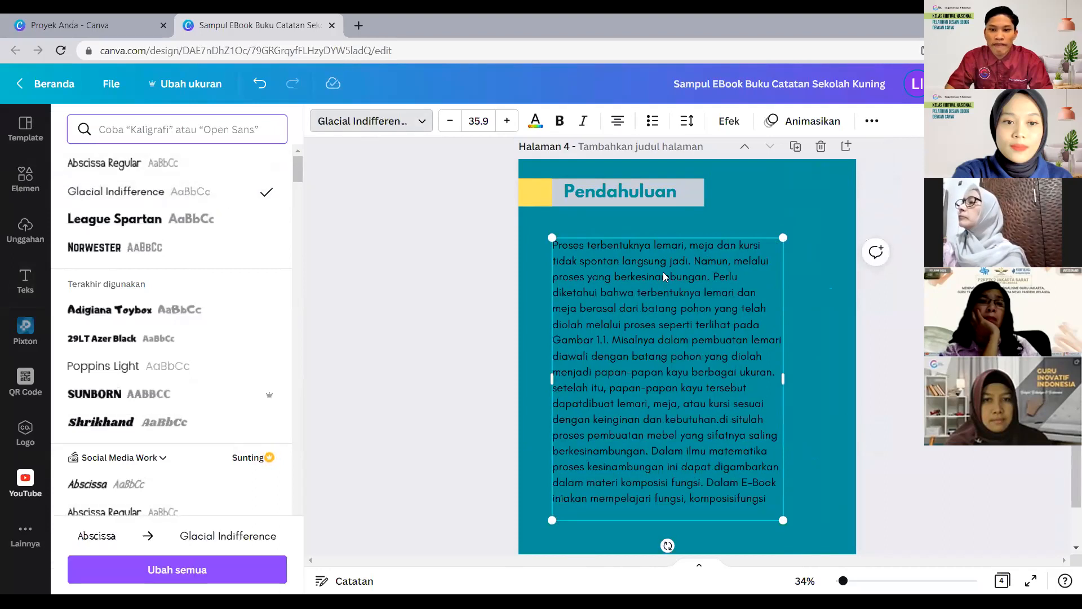
drag(663, 277, 663, 270)
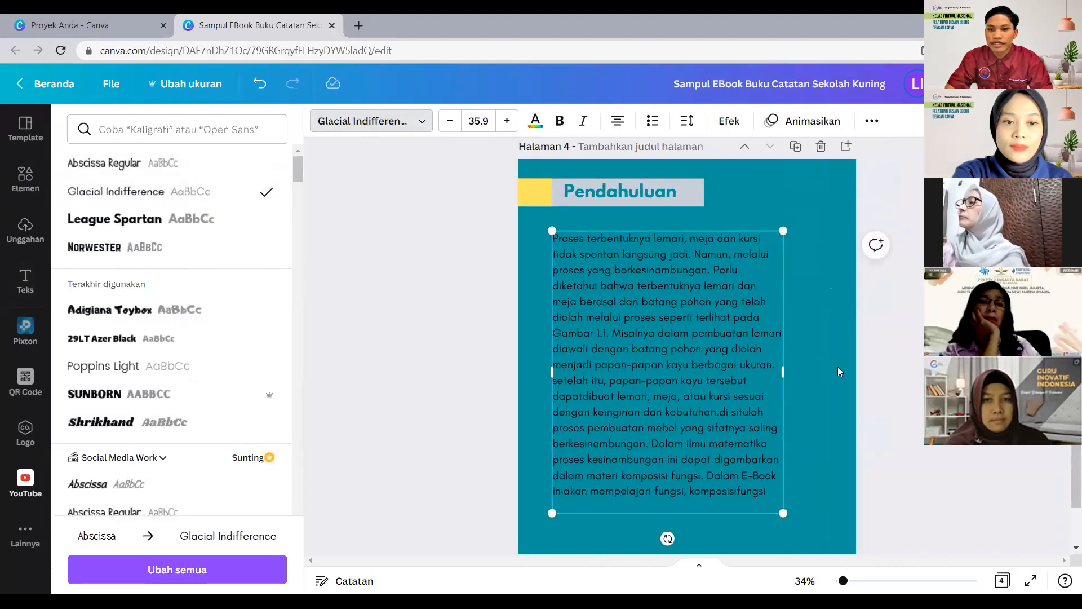
click(838, 369)
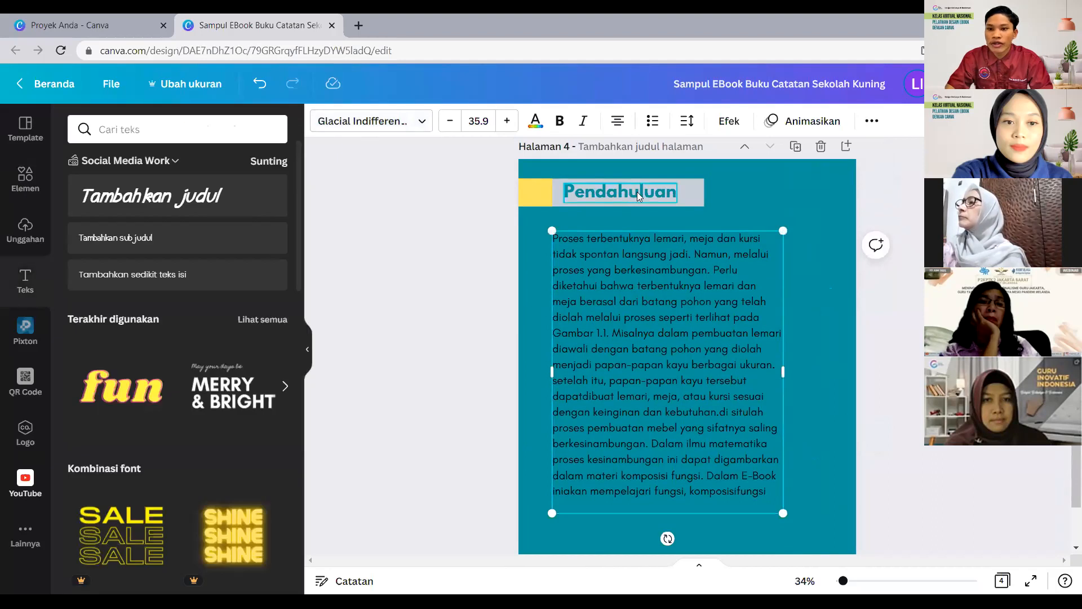
click(613, 192)
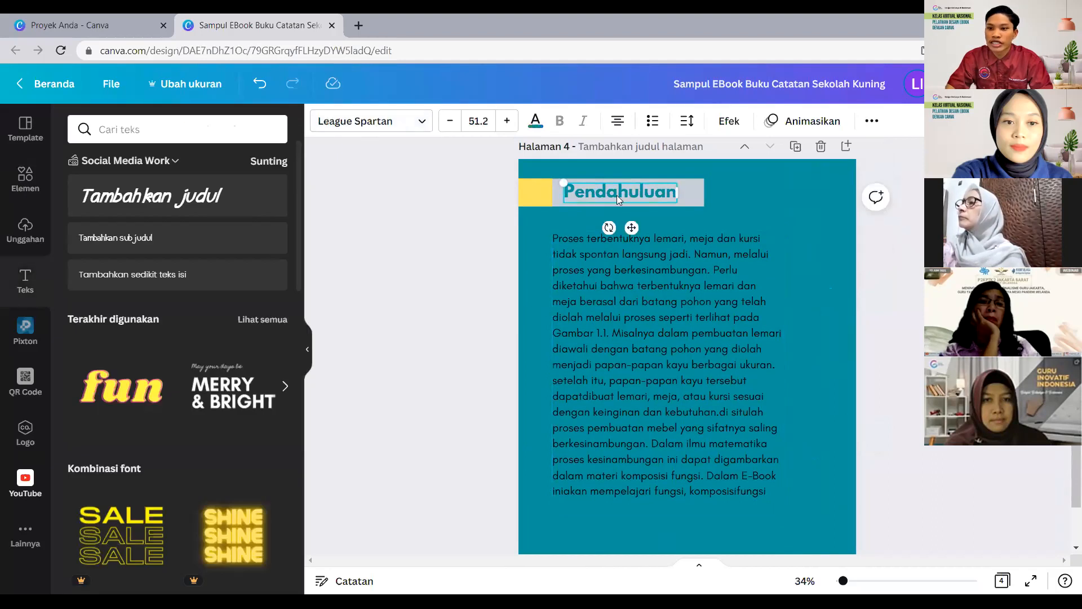
click(597, 298)
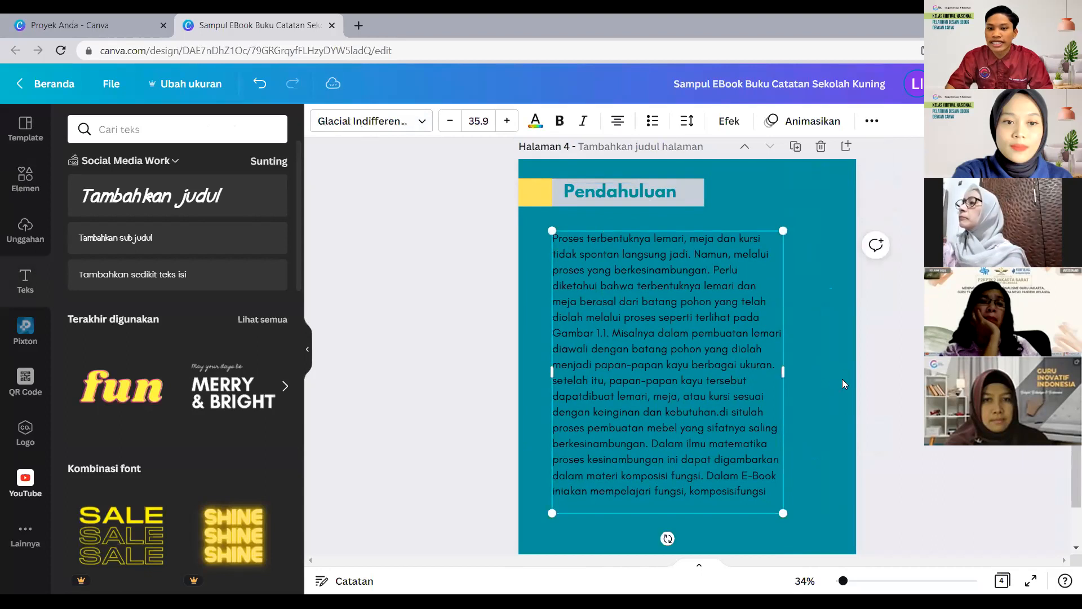
click(792, 366)
scroll(692, 378, down, 3)
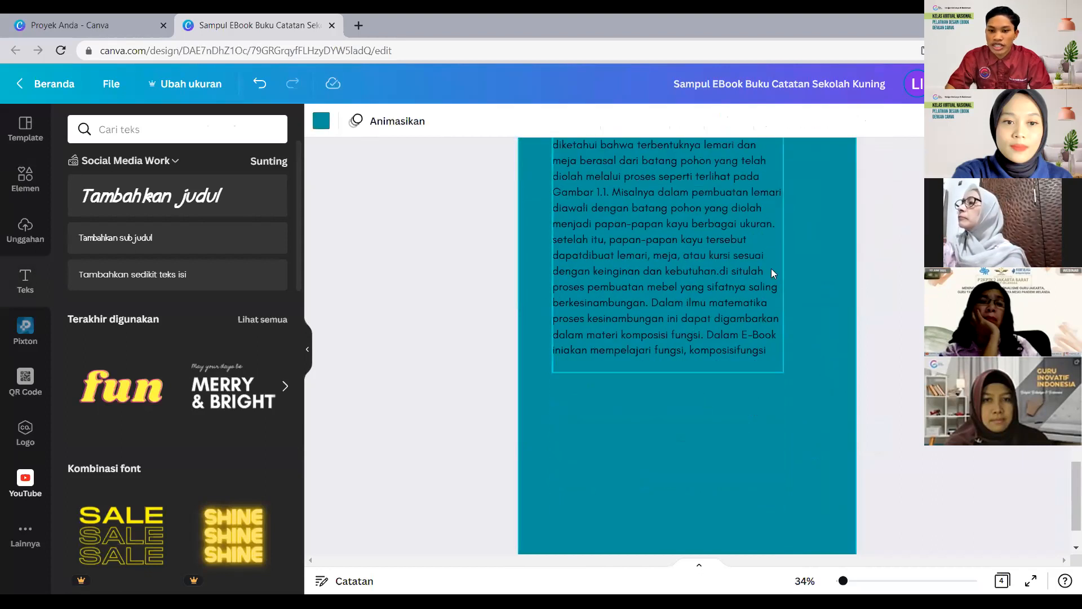
scroll(726, 344, up, 3)
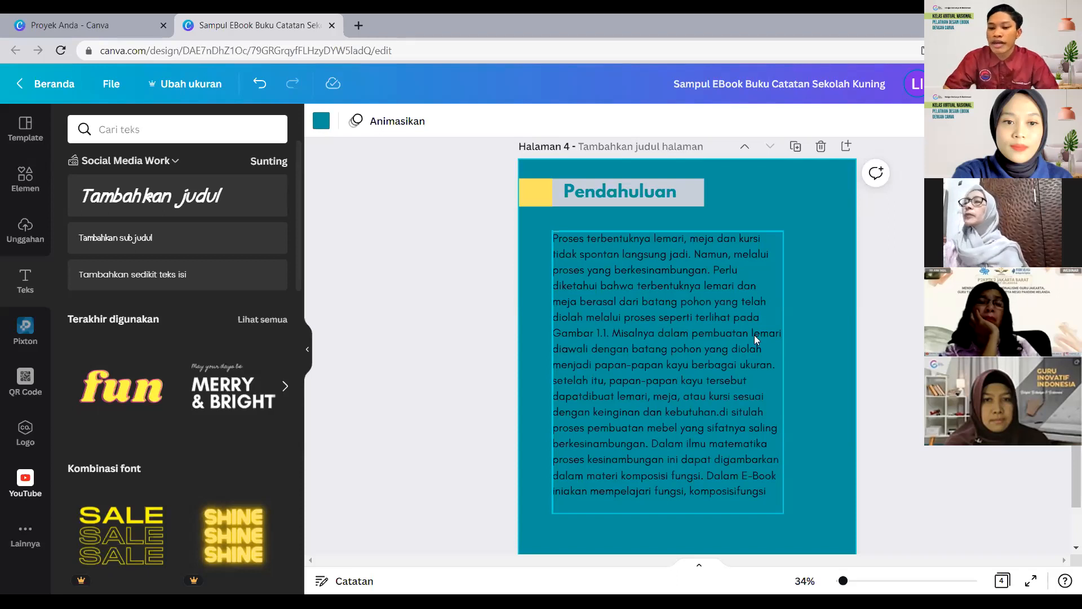
scroll(829, 449, down, 3)
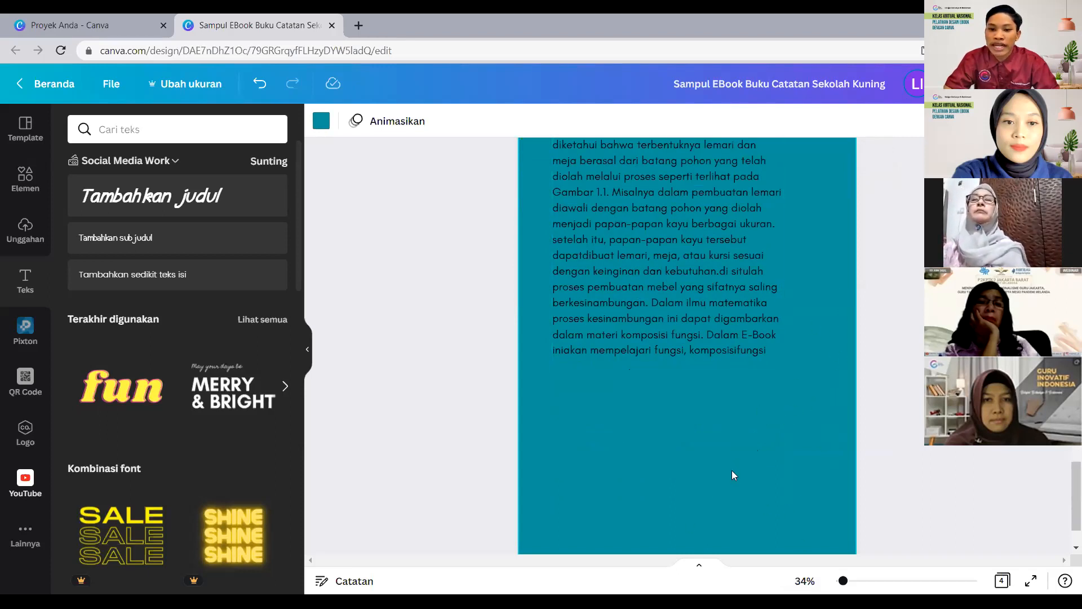
Leave the lines and shapes collection and search the element library for "pabrik".
click(21, 183)
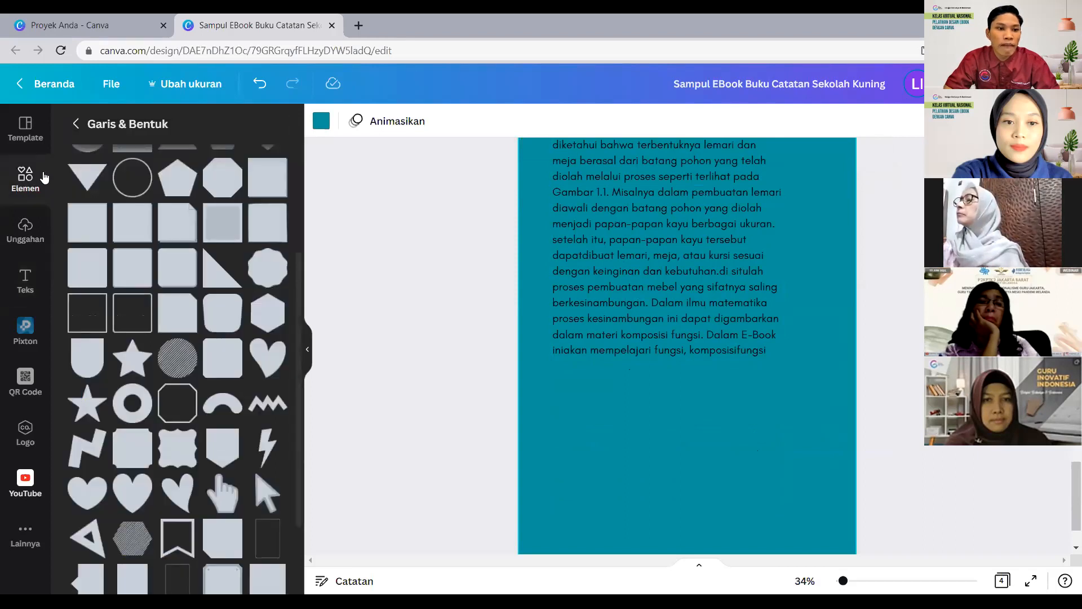
scroll(122, 188, up, 5)
click(76, 124)
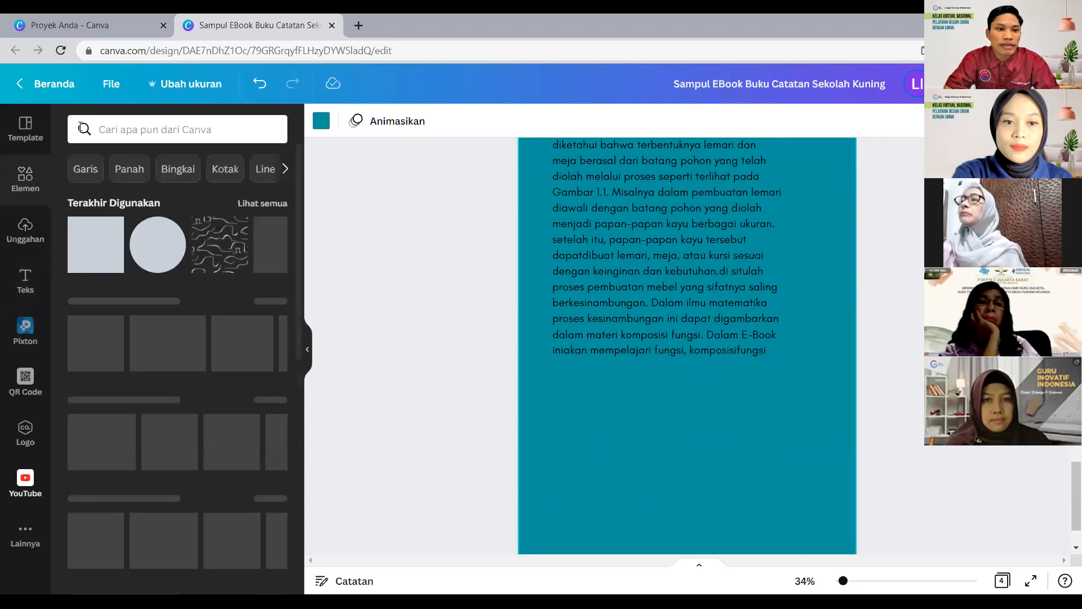
click(110, 131)
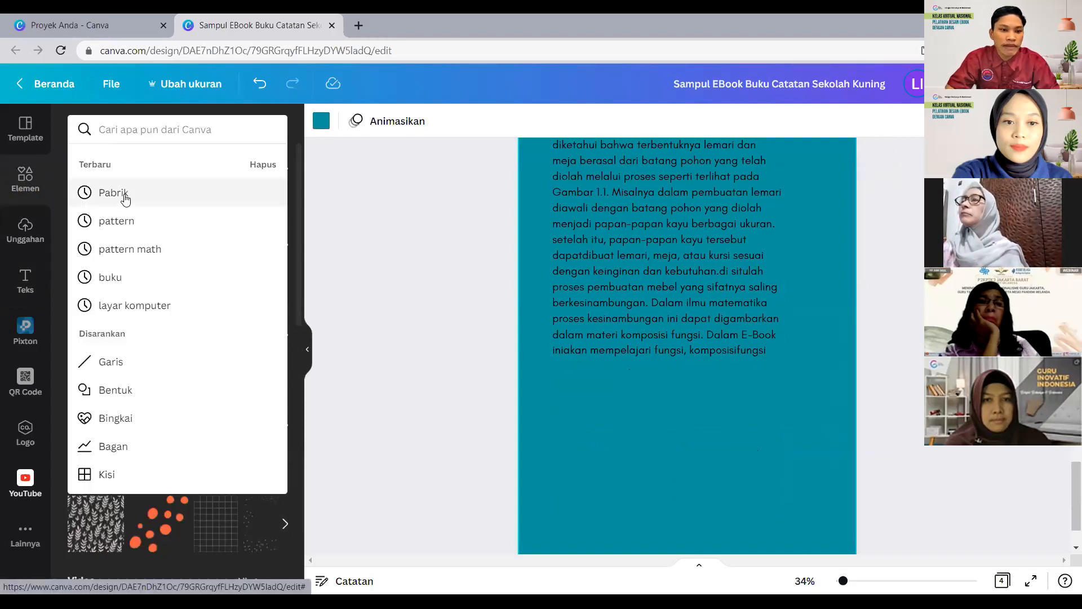
text(pabrik)
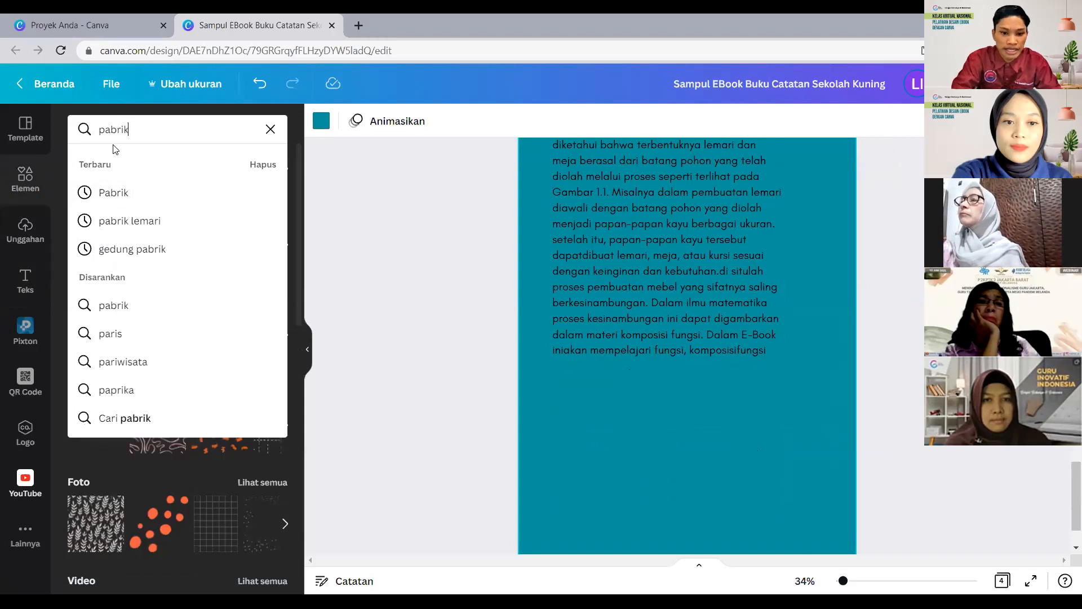
key(Return)
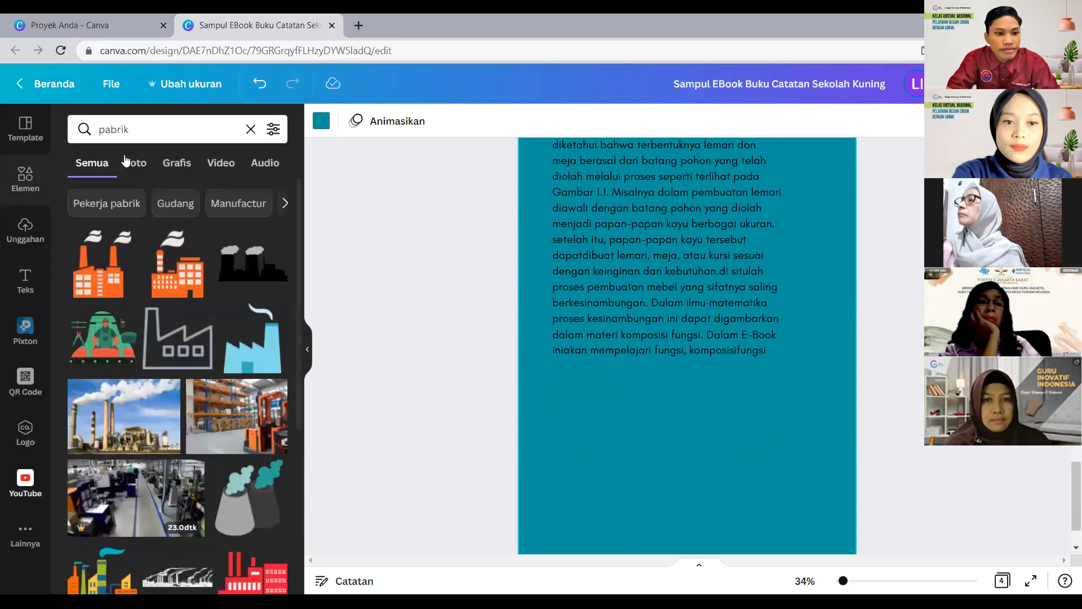
Browse the "pabrik" results across all types, photos and graphics for a suitable illustration.
scroll(223, 292, down, 3)
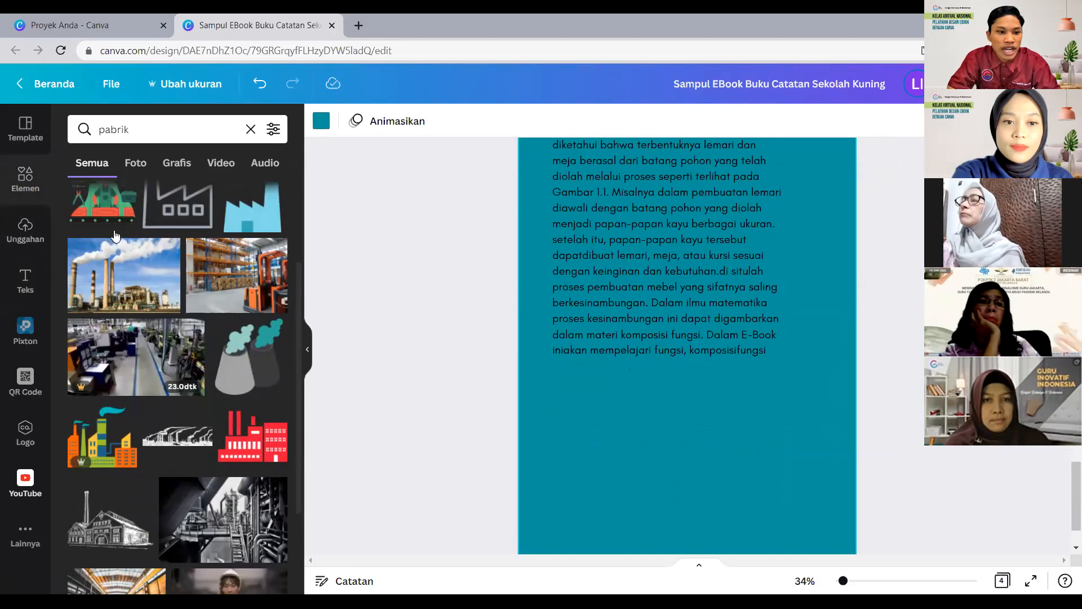
scroll(93, 267, up, 1)
scroll(121, 222, up, 1)
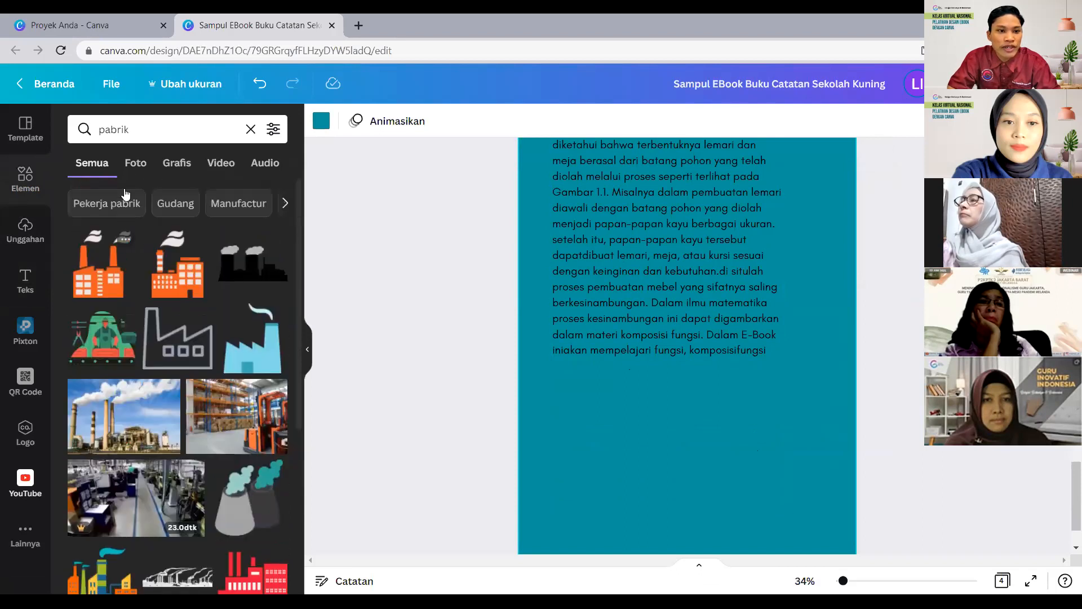
click(136, 164)
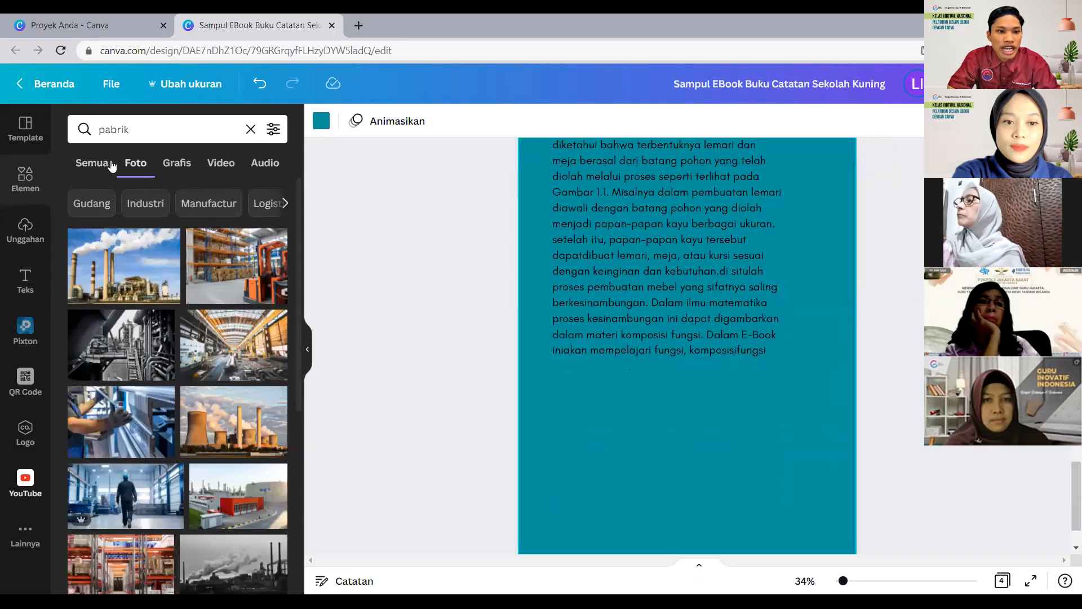
scroll(191, 364, down, 5)
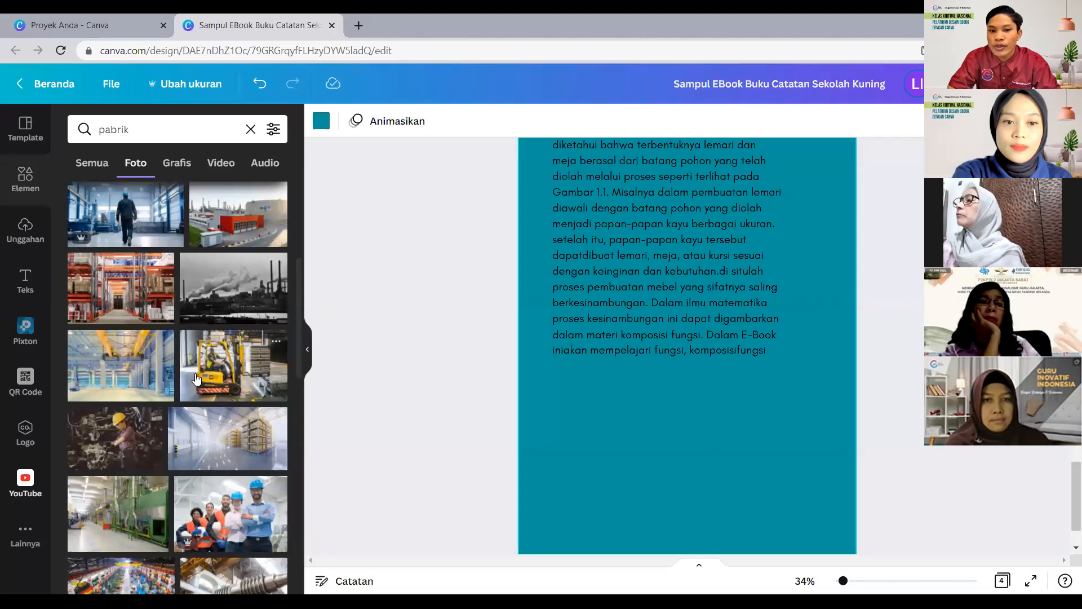
scroll(196, 383, up, 5)
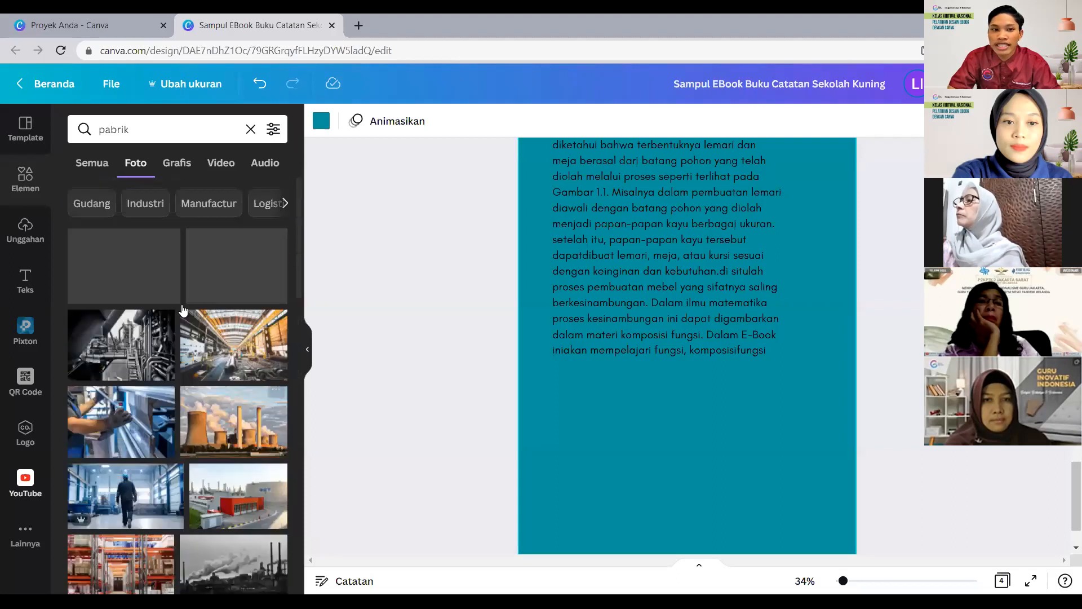
click(175, 167)
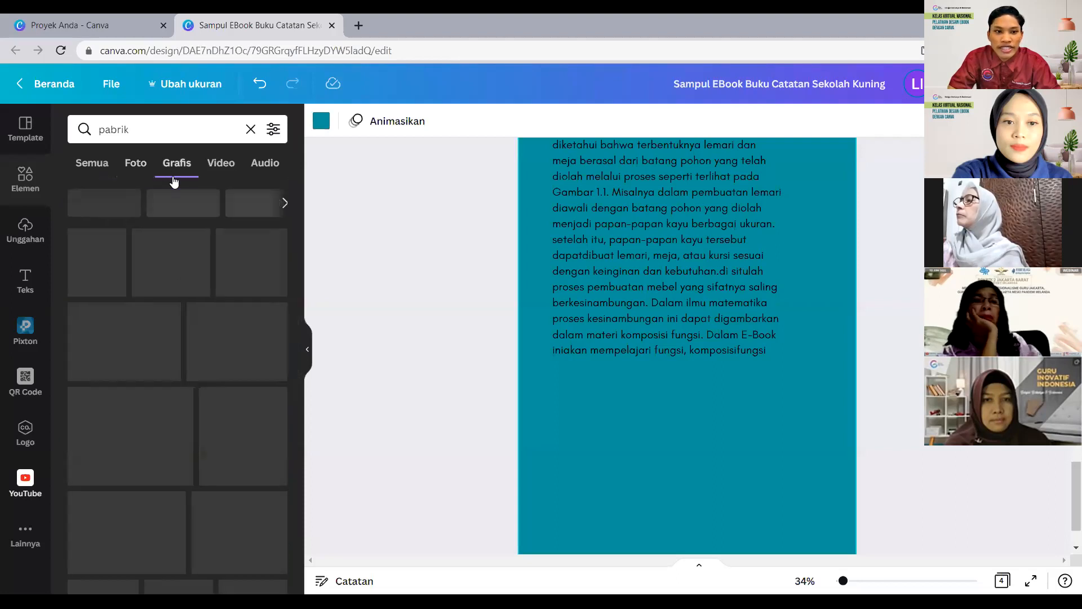
scroll(183, 371, down, 5)
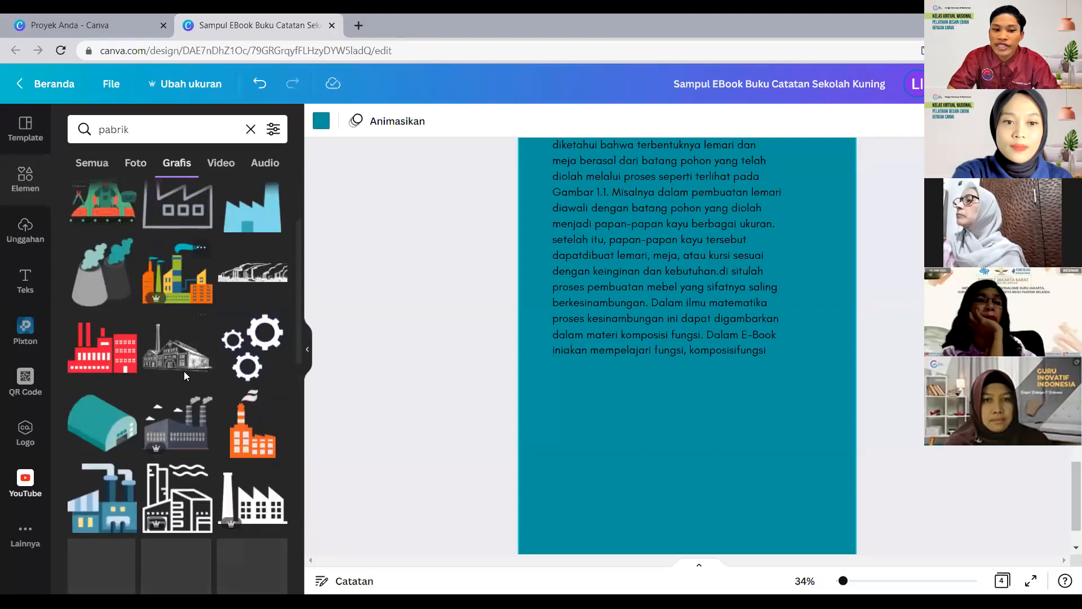
scroll(186, 350, up, 5)
Insert the reddish-brown workshop photo from the "pabrik" photo results and place it below the paragraph on page 4.
click(136, 167)
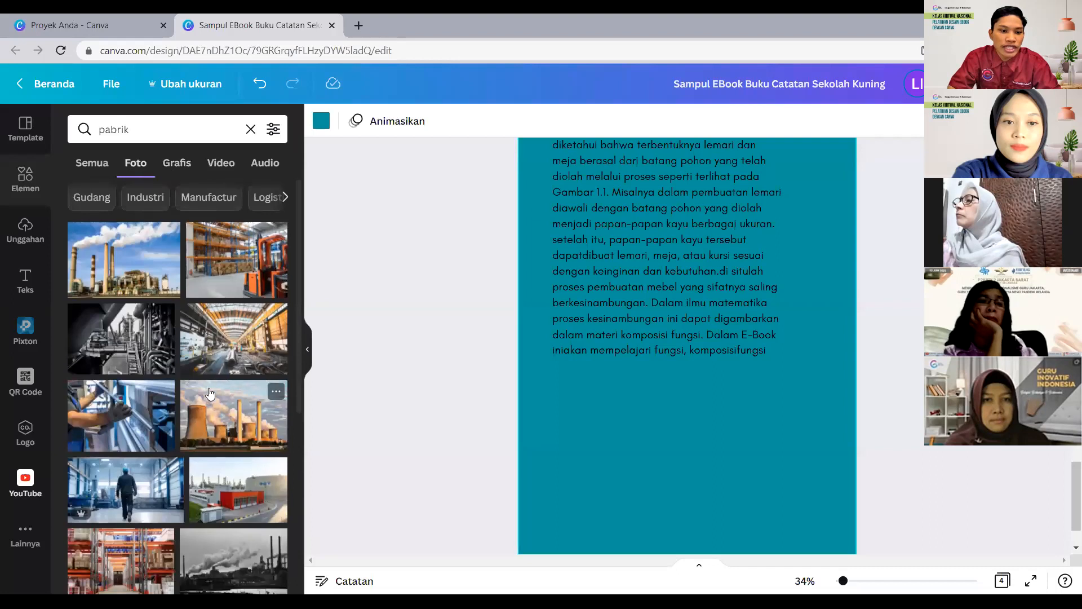
scroll(210, 393, down, 6)
scroll(224, 421, down, 6)
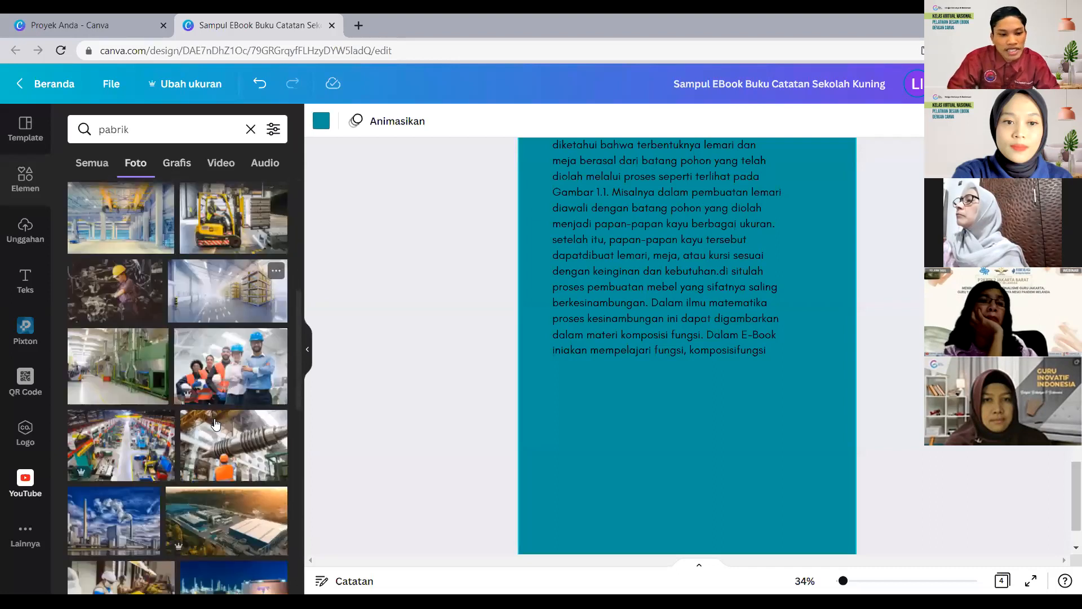
scroll(217, 424, down, 5)
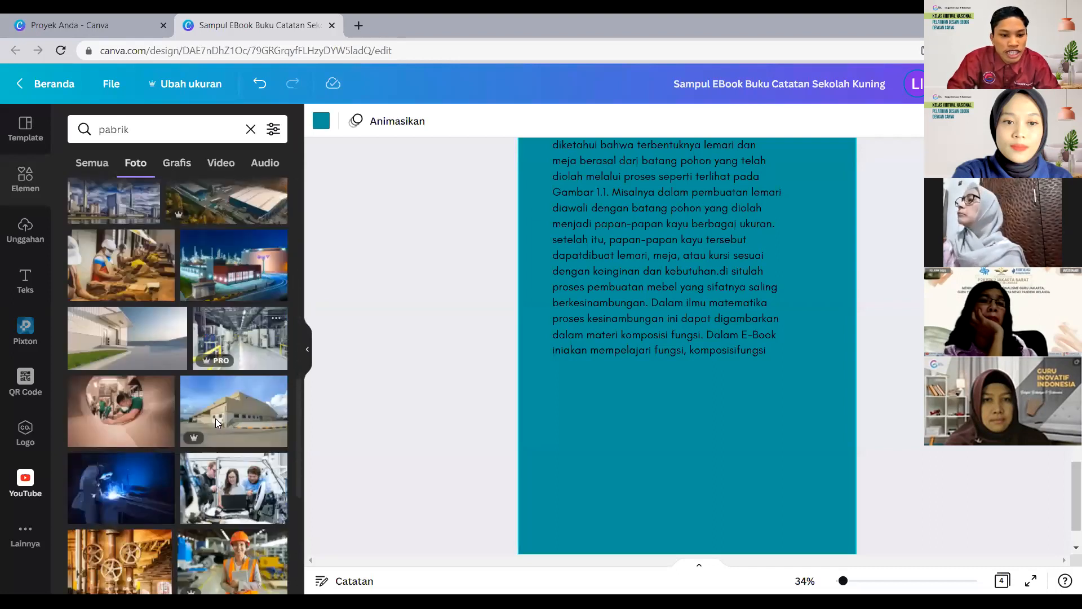
scroll(192, 445, down, 8)
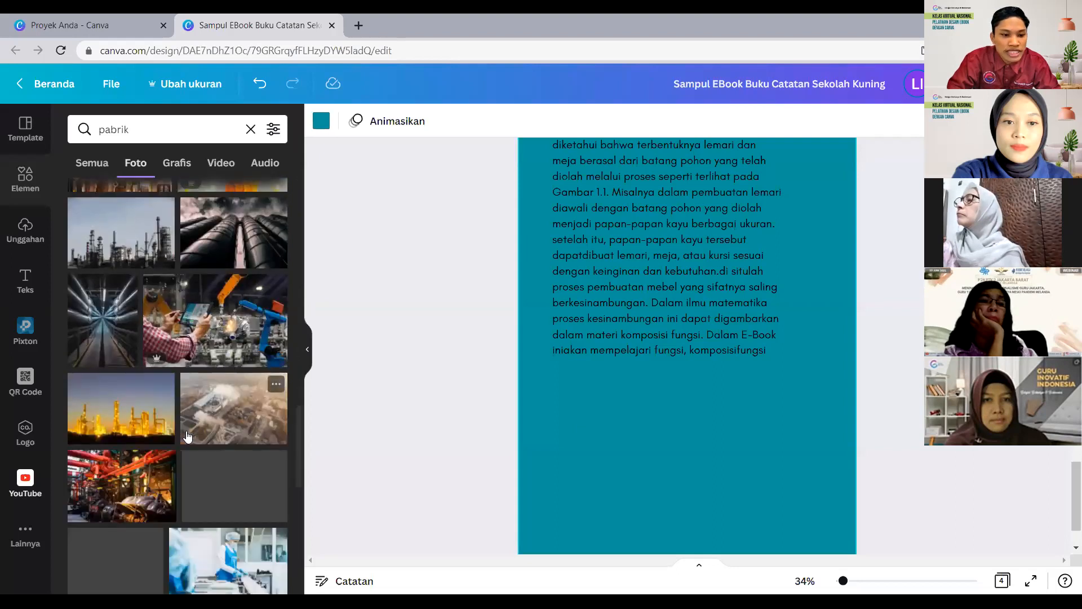
scroll(202, 458, down, 5)
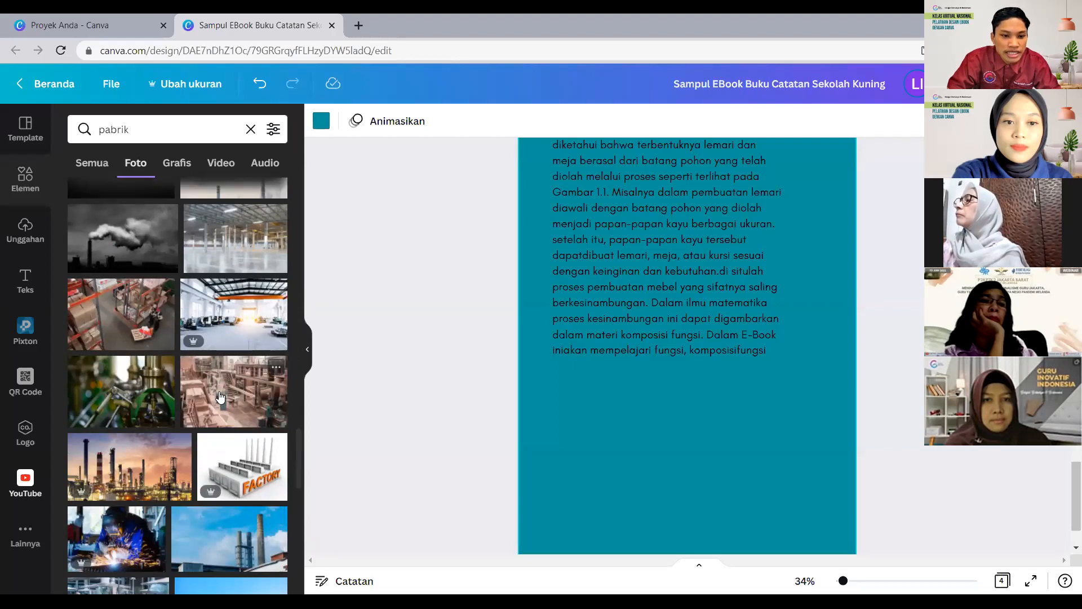
click(220, 397)
drag(680, 339, 657, 544)
drag(843, 584, 837, 581)
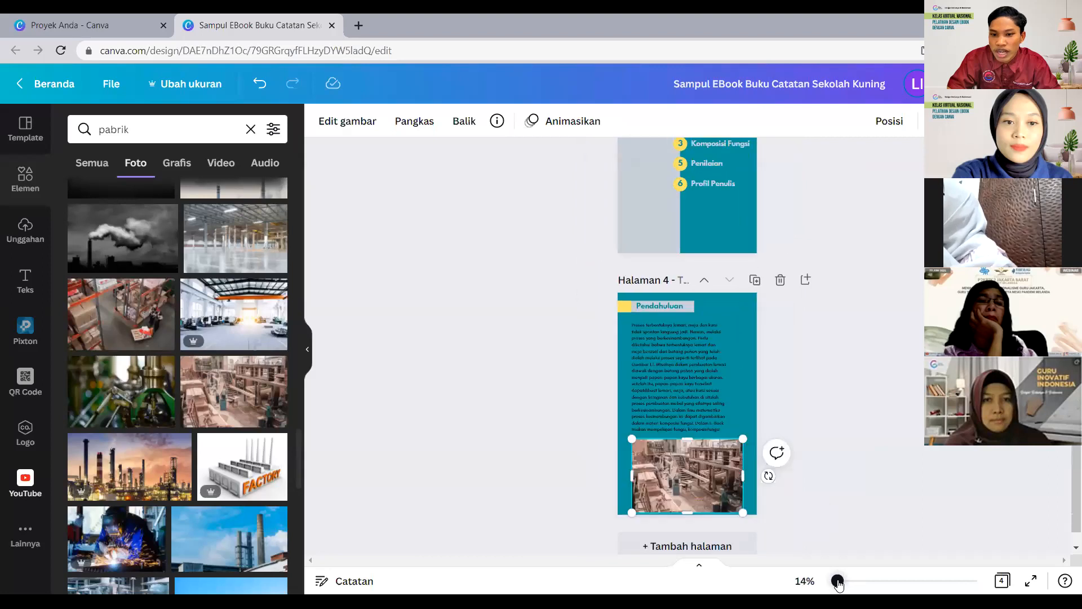
click(804, 399)
click(703, 459)
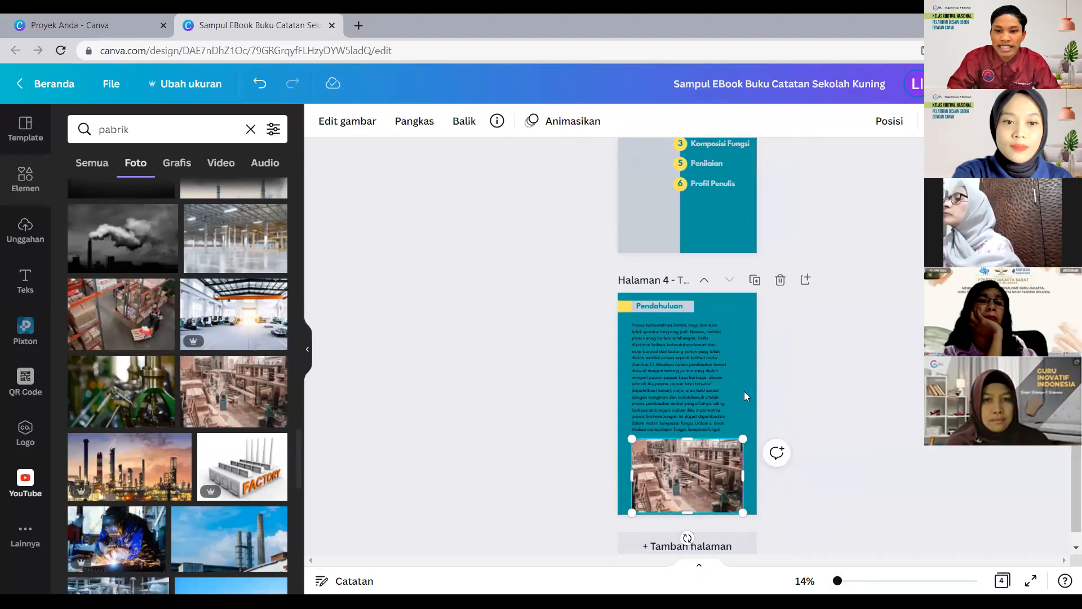
click(775, 389)
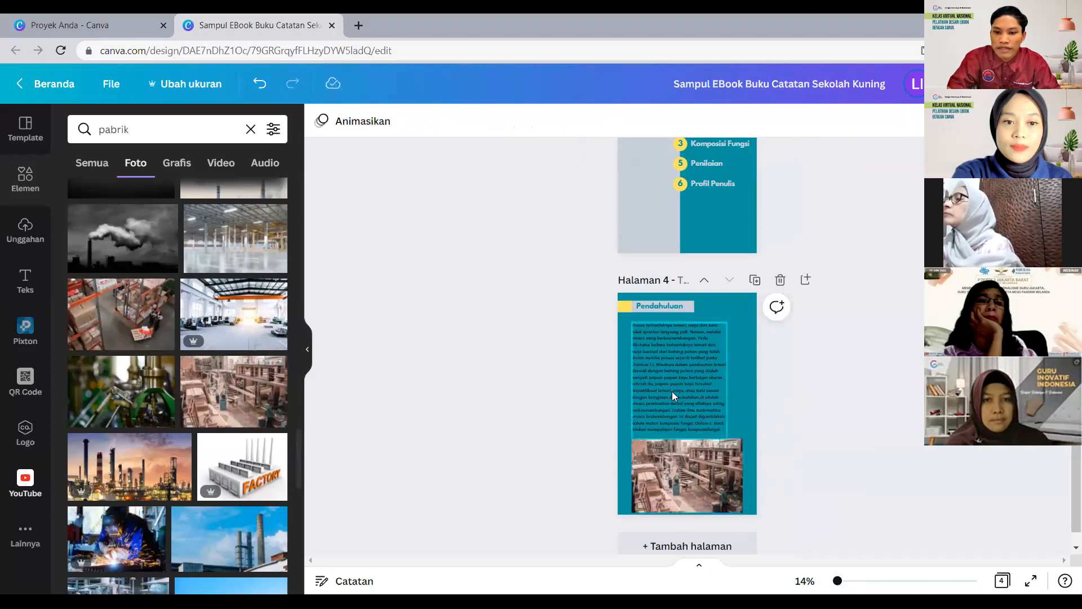
Add a circular picture frame to page 4 and position it over the right part of the paragraph.
click(19, 180)
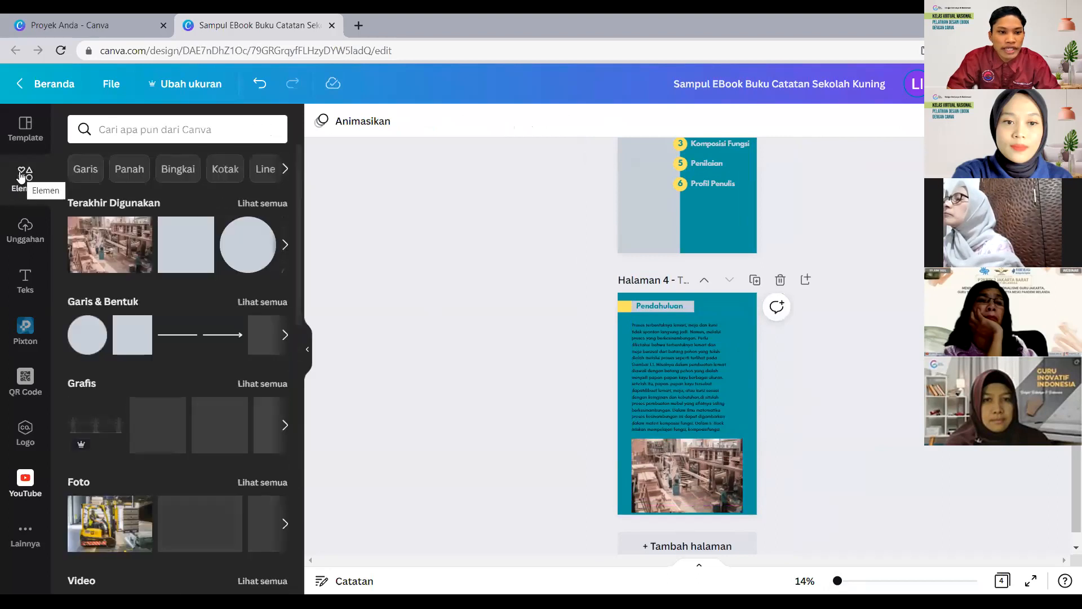
scroll(178, 312, down, 2)
scroll(178, 311, down, 7)
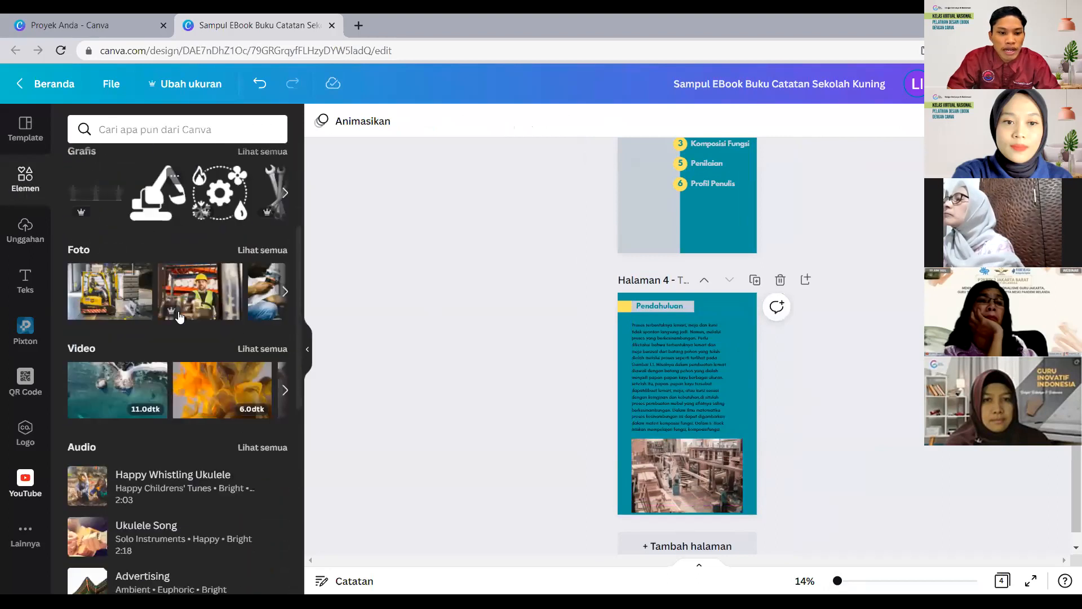
scroll(178, 311, down, 2)
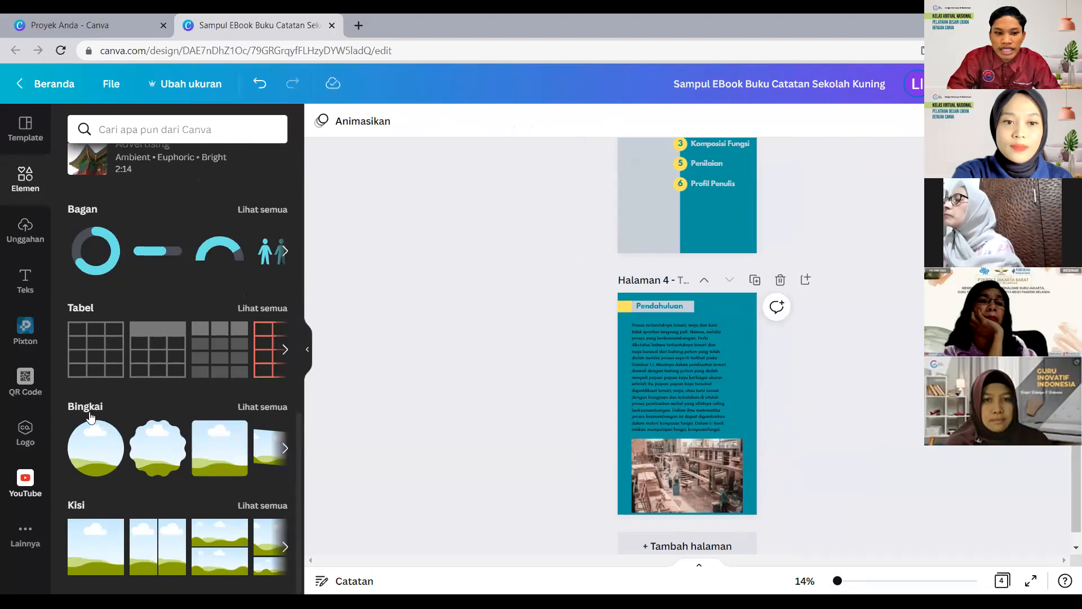
click(95, 448)
drag(703, 400, 727, 377)
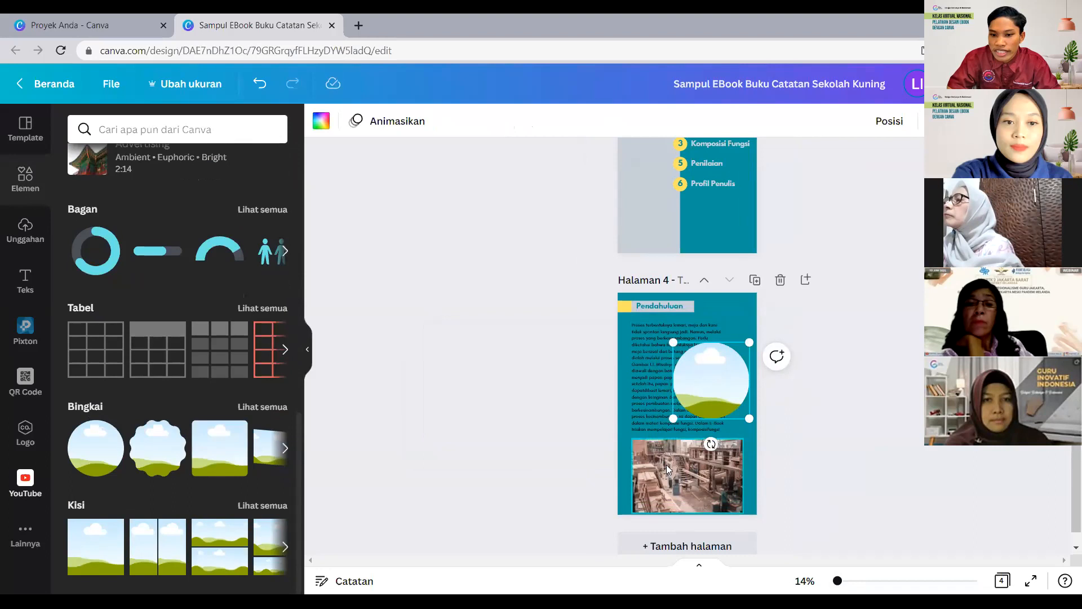
Try filling the circular frame with the workshop photo and undo the fill.
click(752, 466)
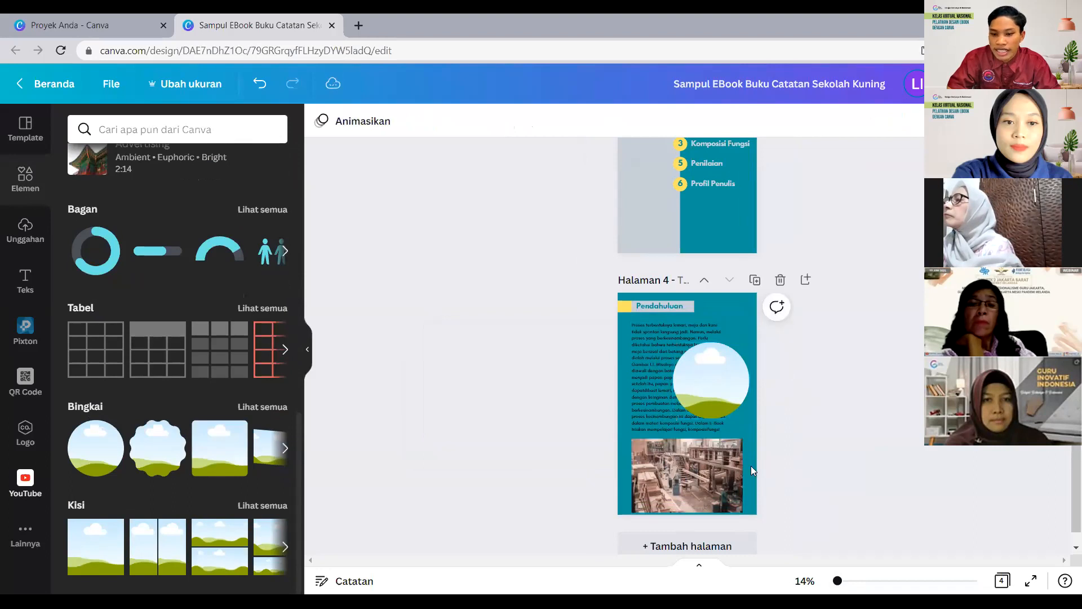
click(673, 469)
drag(682, 475, 701, 384)
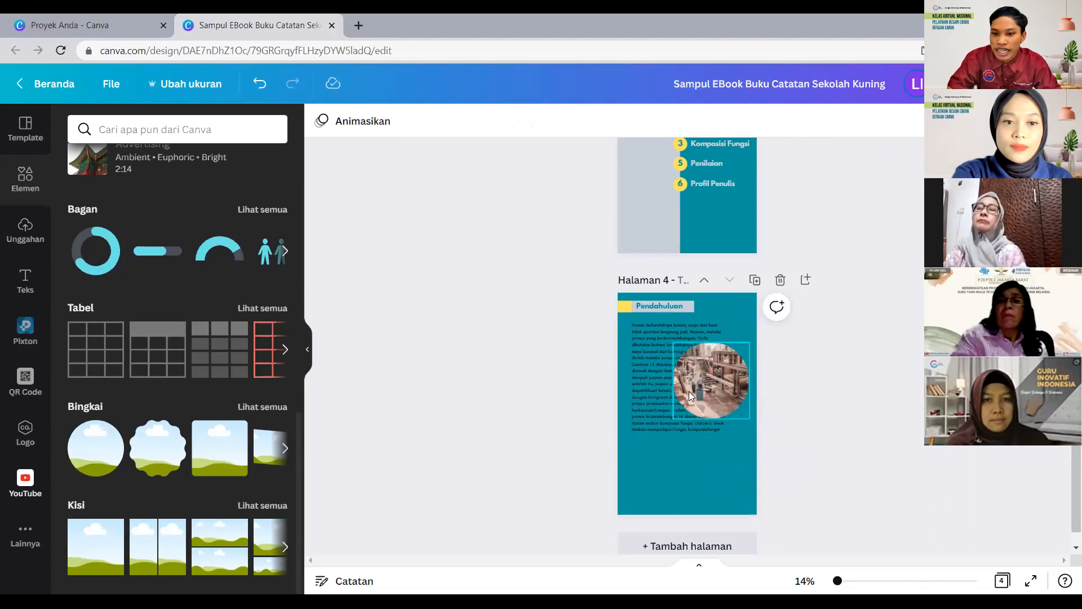
key(ctrl+z)
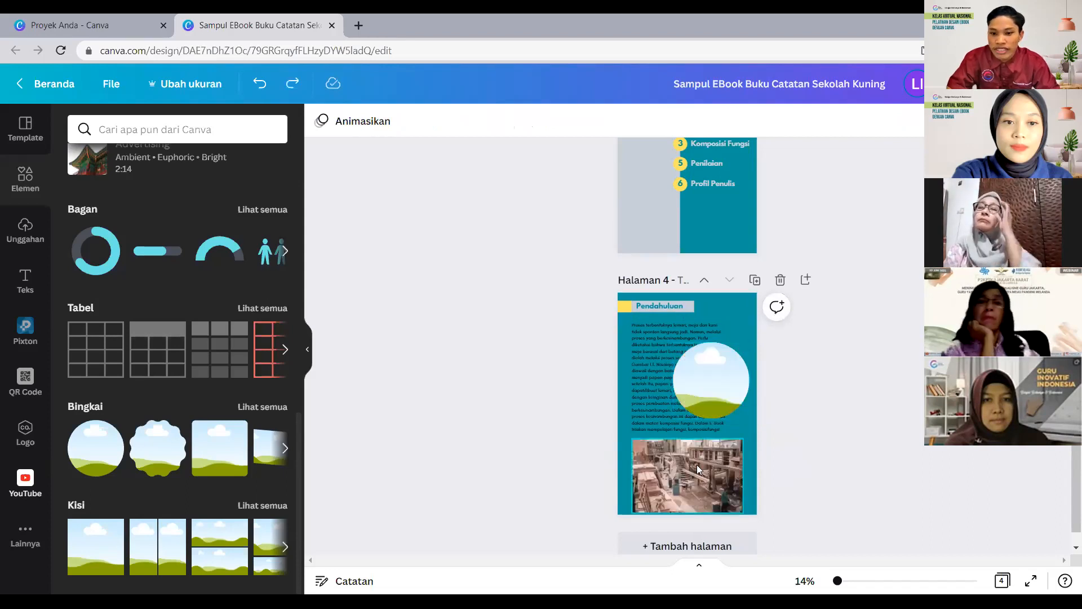
Fill the circular frame with the workshop photo, enlarge it and place it at the page's lower right, overhanging the edge.
click(702, 462)
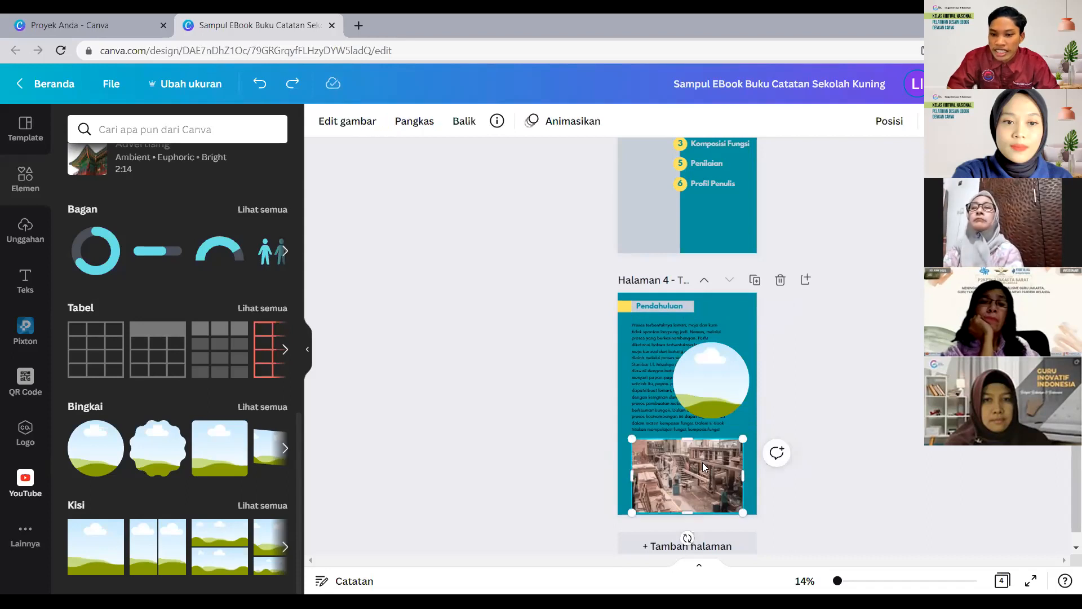
drag(703, 462, 732, 450)
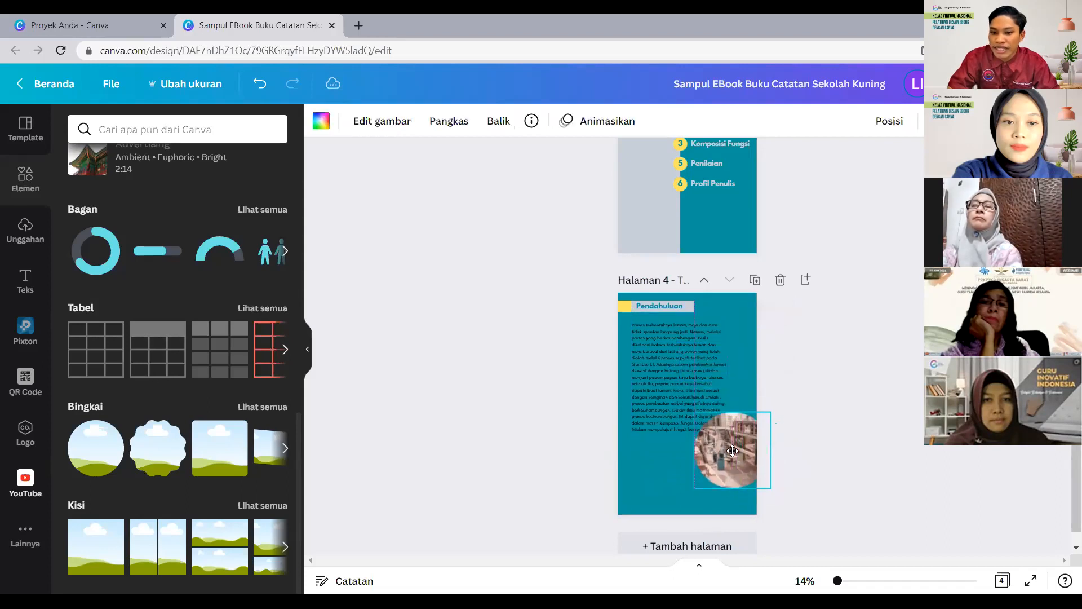
drag(695, 412, 660, 377)
drag(697, 440, 738, 448)
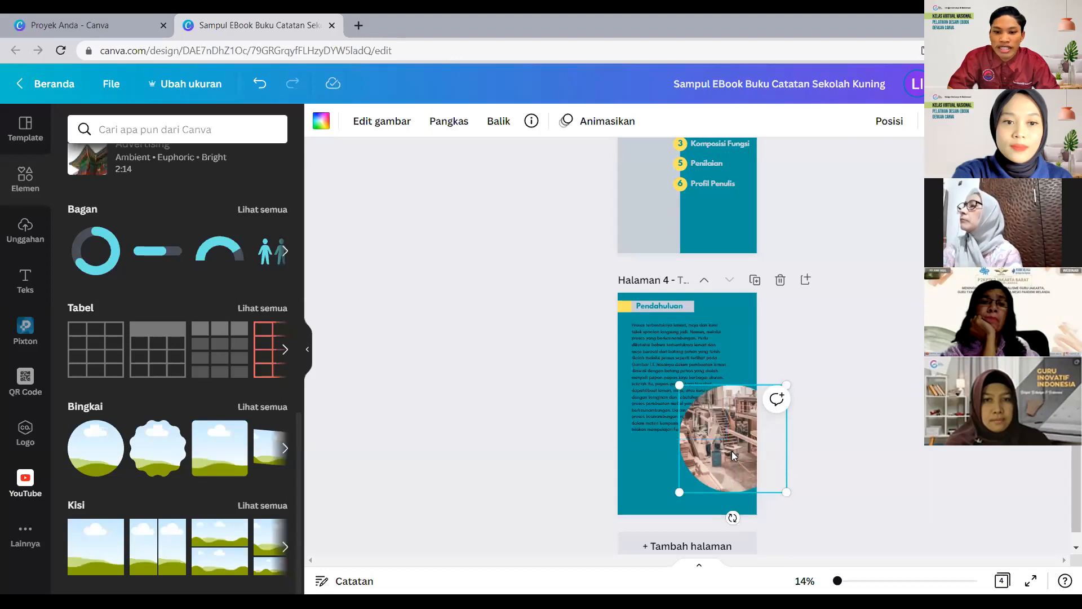
click(497, 422)
click(695, 442)
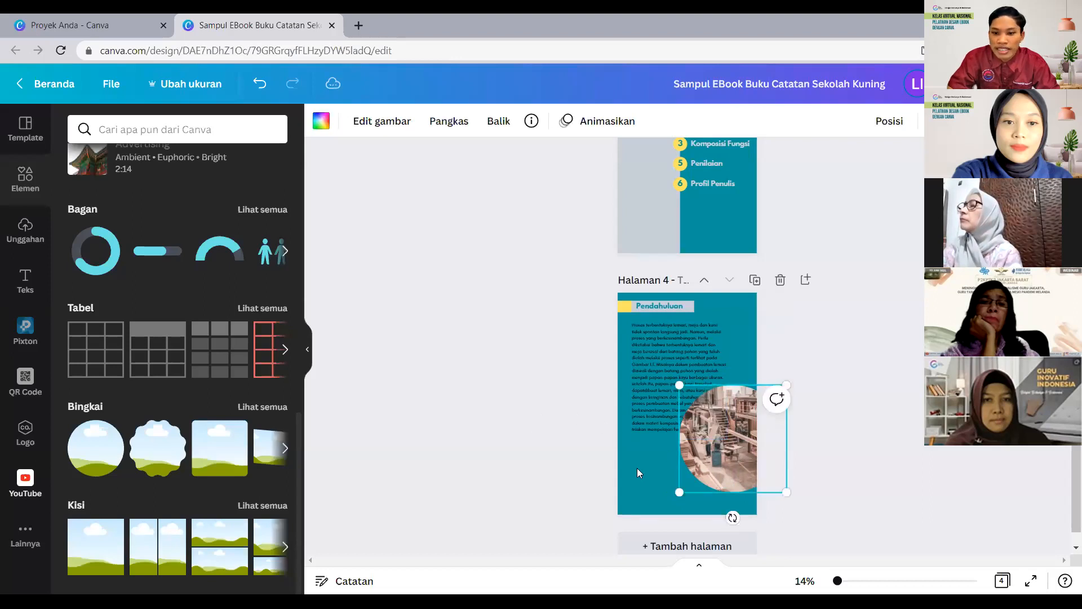
click(640, 463)
click(689, 438)
click(660, 447)
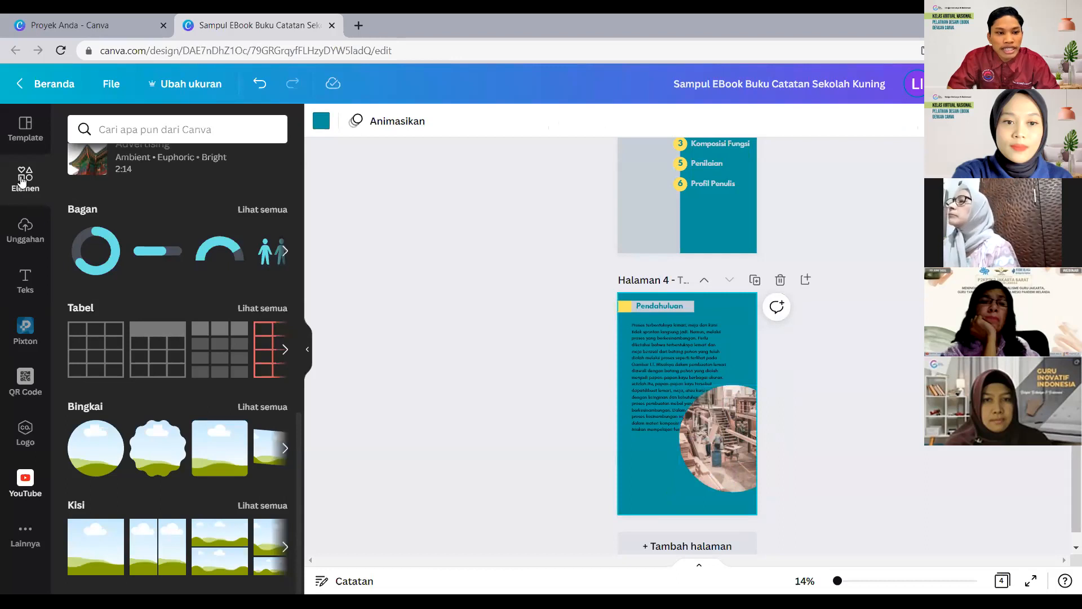
Add a grey circle shape, scale it slightly larger than the circular photo and position it over the photo.
scroll(105, 202, up, 9)
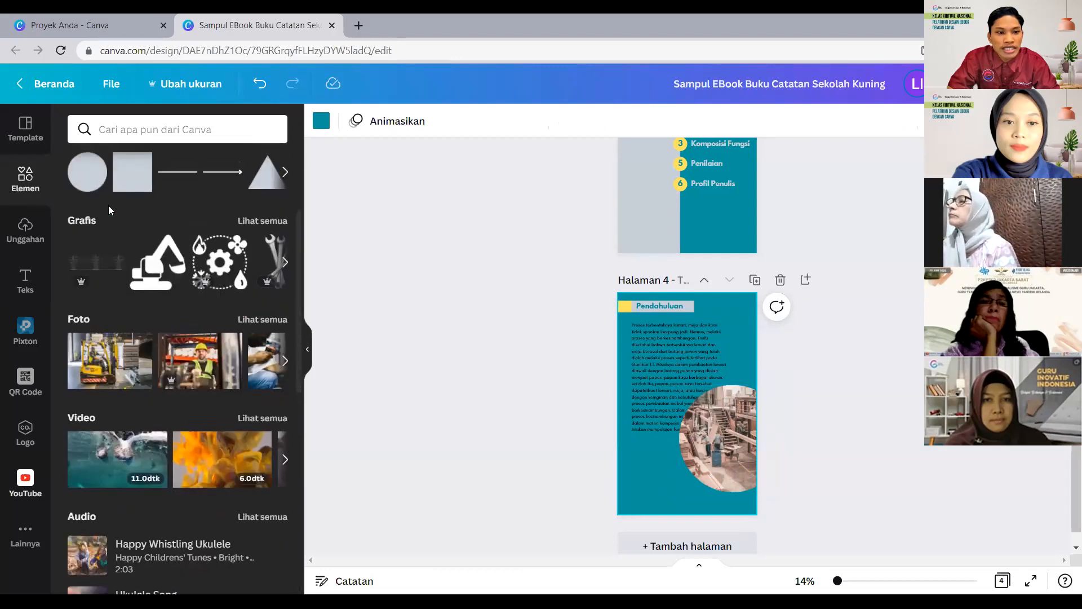
scroll(108, 205, up, 3)
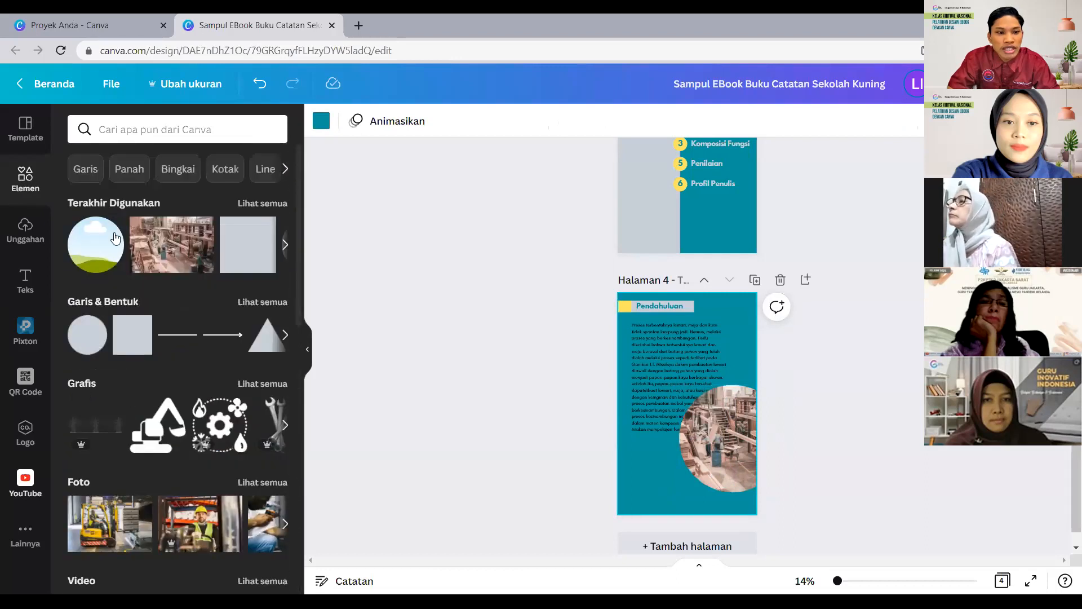
click(82, 335)
drag(726, 441, 756, 471)
mouse_move(713, 434)
mouse_down()
mouse_move(721, 439)
mouse_move(710, 426)
mouse_up()
drag(759, 475, 767, 488)
drag(729, 443, 733, 449)
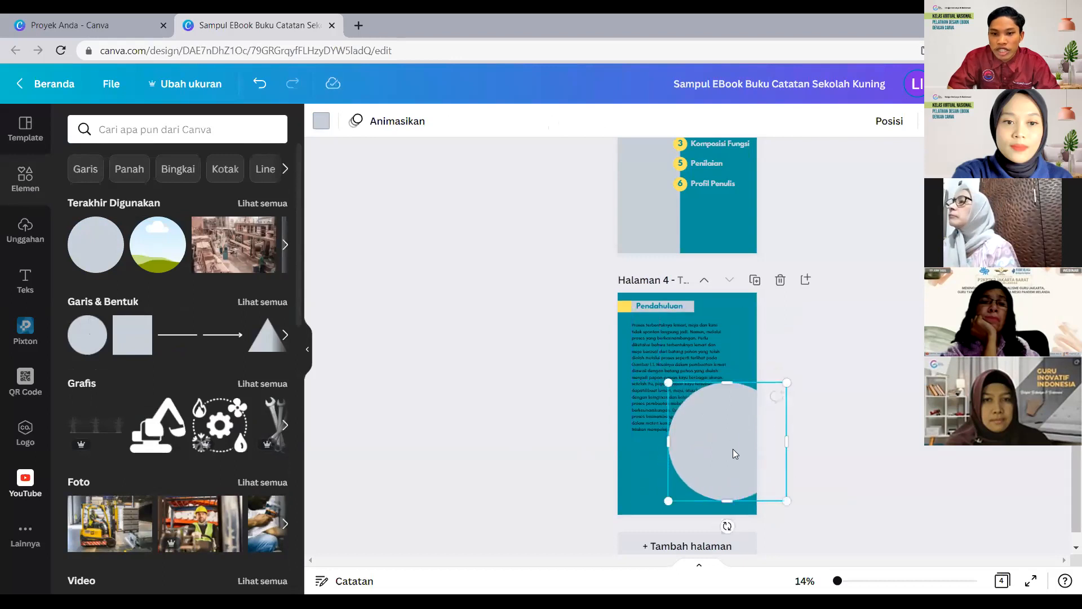
Recolour the grey circle yellow from the document colours and send it behind the circular workshop photo.
click(322, 121)
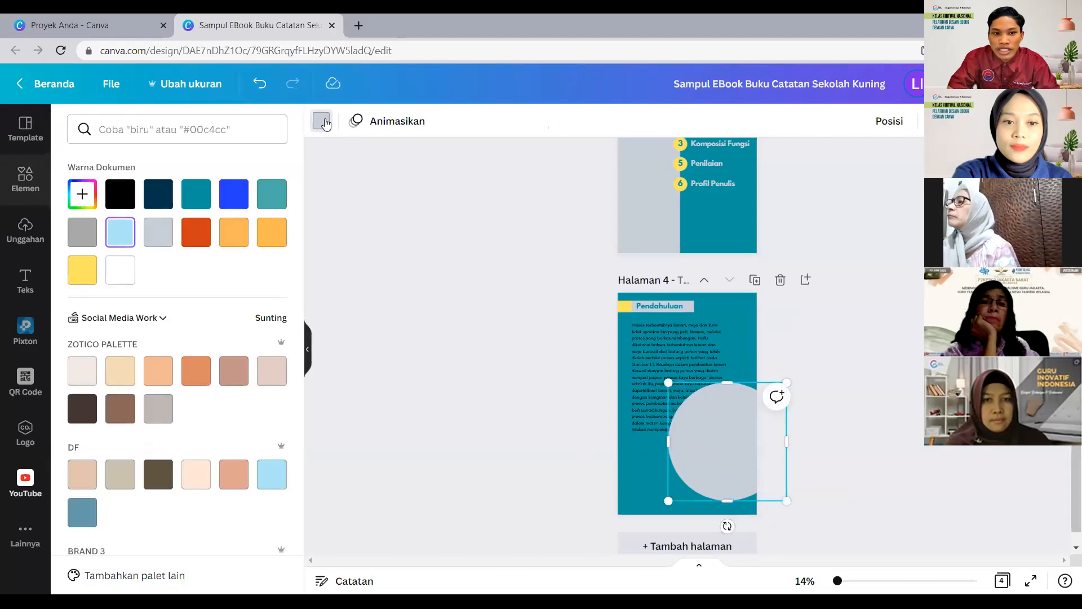
click(95, 271)
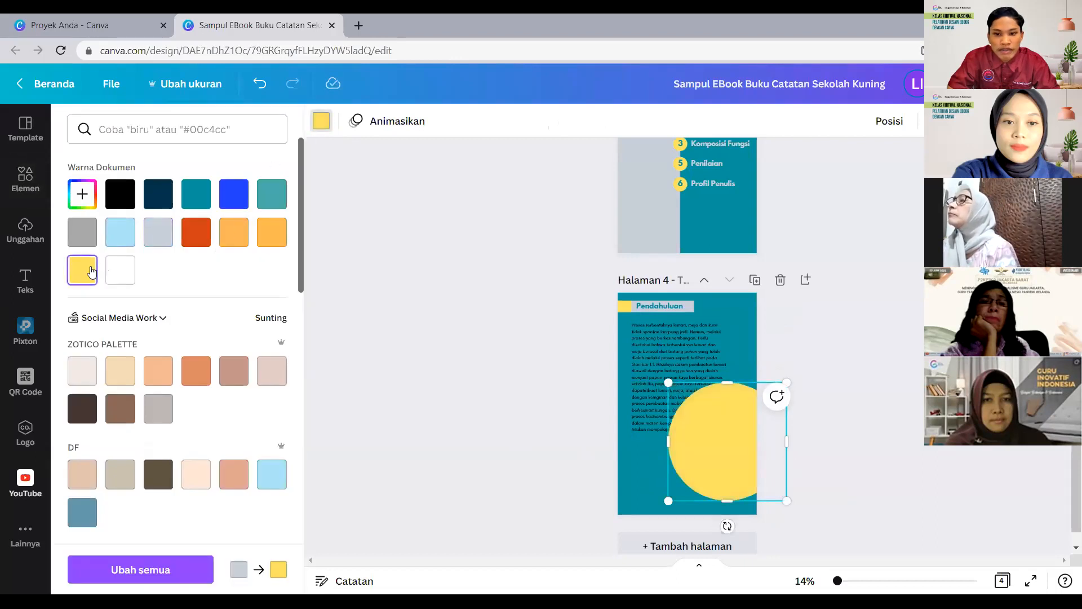
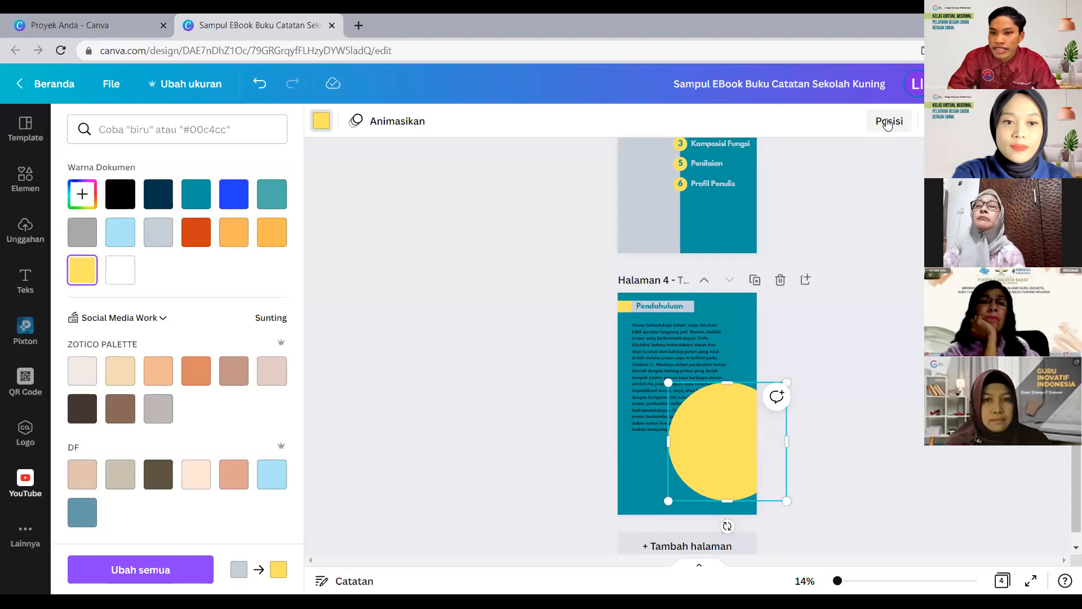
click(888, 124)
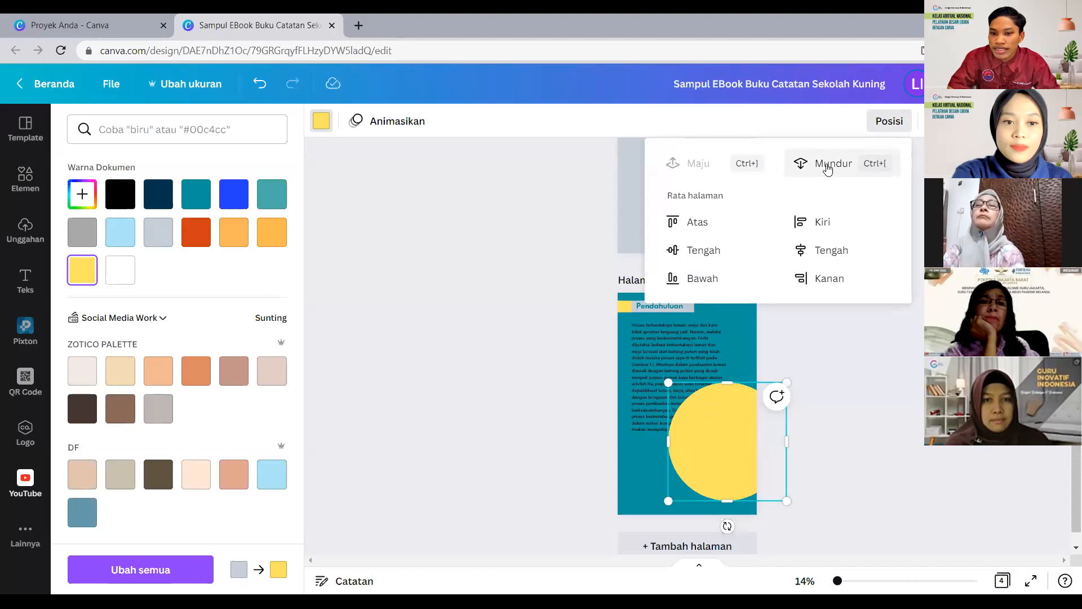
click(827, 165)
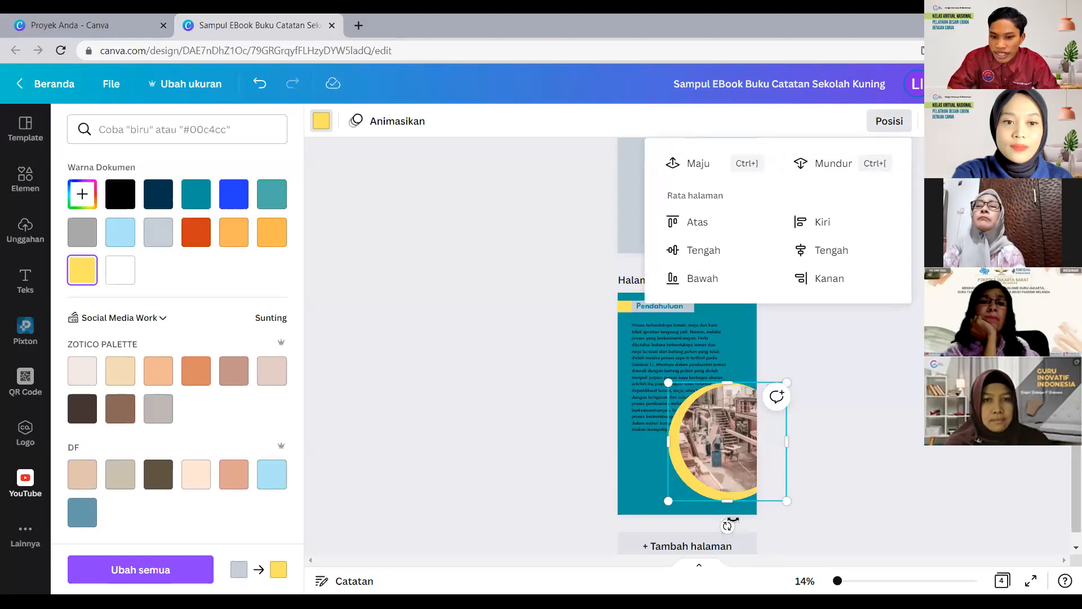
Shift the yellow circle so it forms an even ring around the workshop photo.
drag(673, 392, 668, 384)
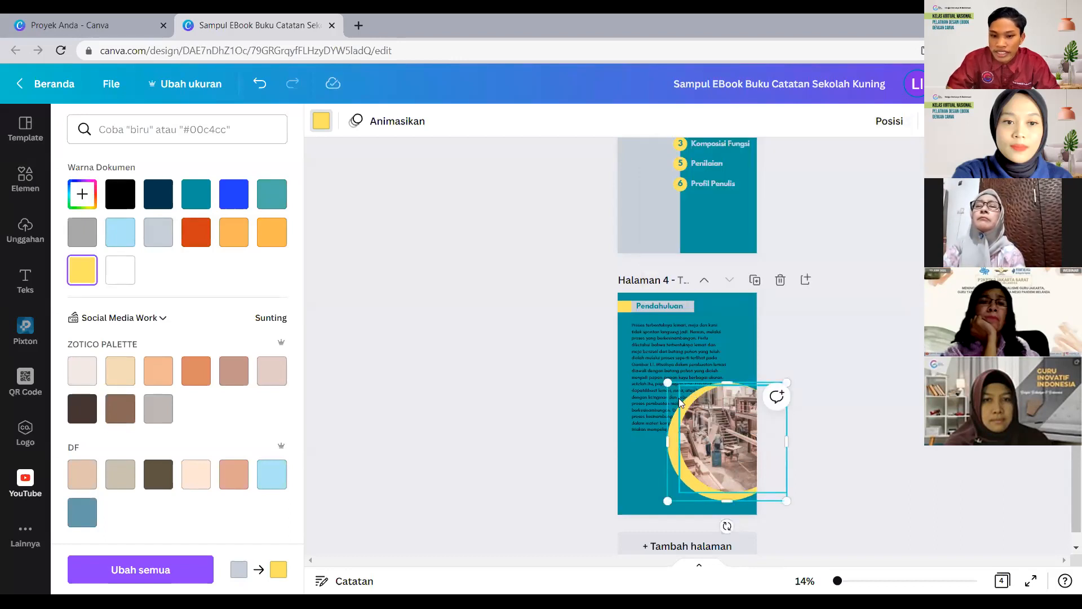
click(603, 432)
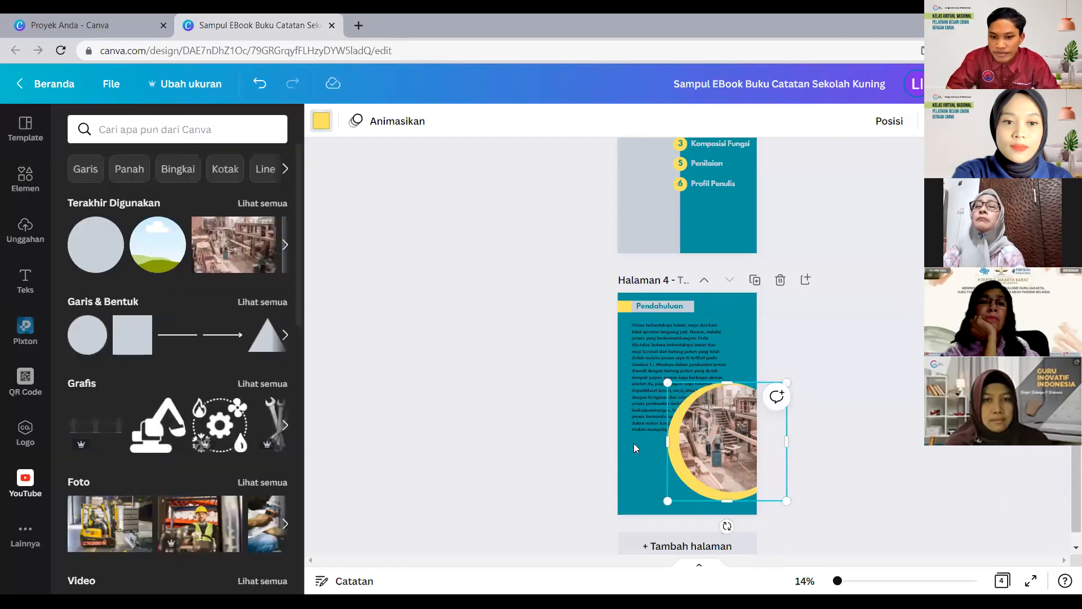
drag(674, 462, 682, 460)
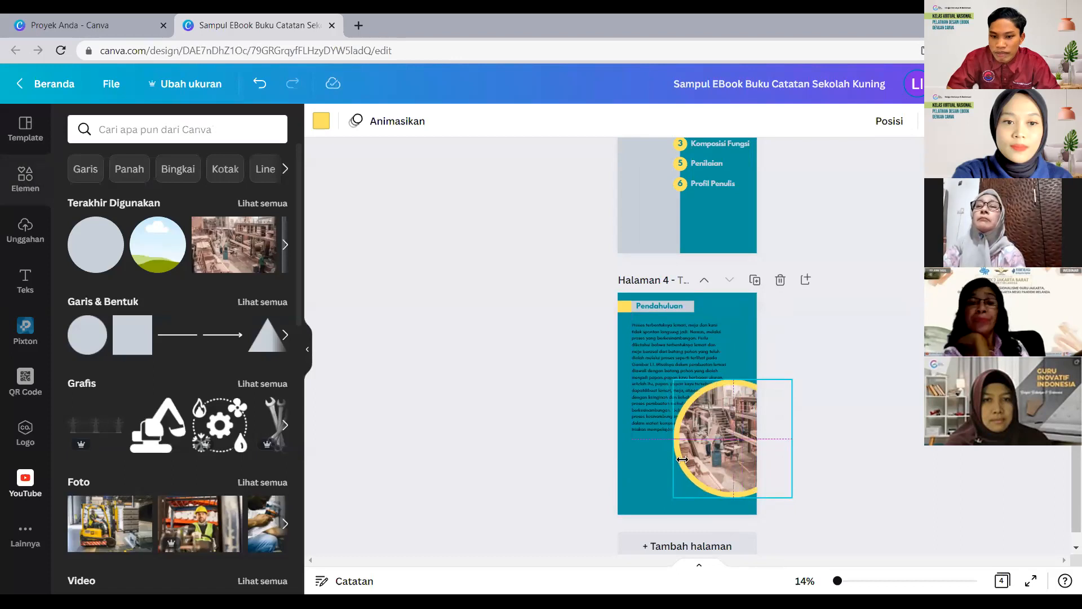
click(848, 488)
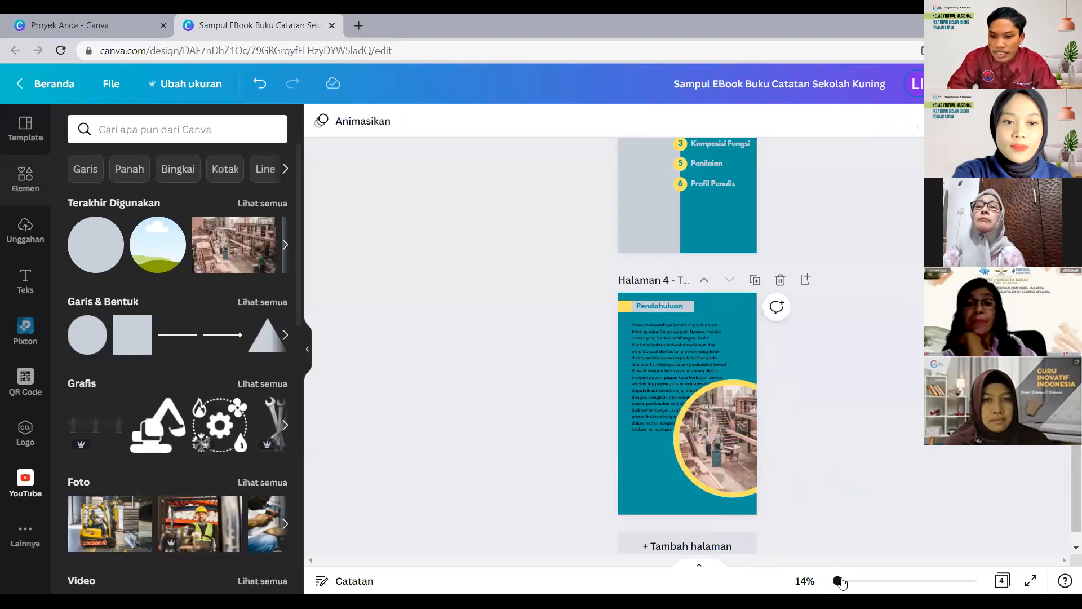
Justify the page 4 paragraph, widen its text box towards the page's right edge and reposition it below the "Pendahuluan" heading.
drag(838, 581, 843, 584)
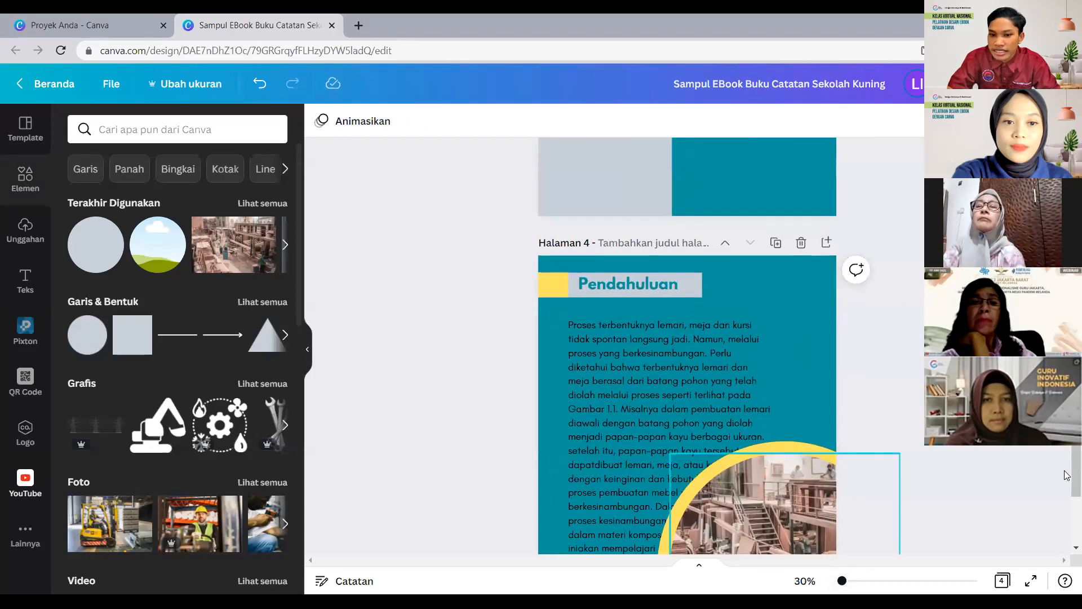
scroll(660, 291, down, 2)
click(661, 291)
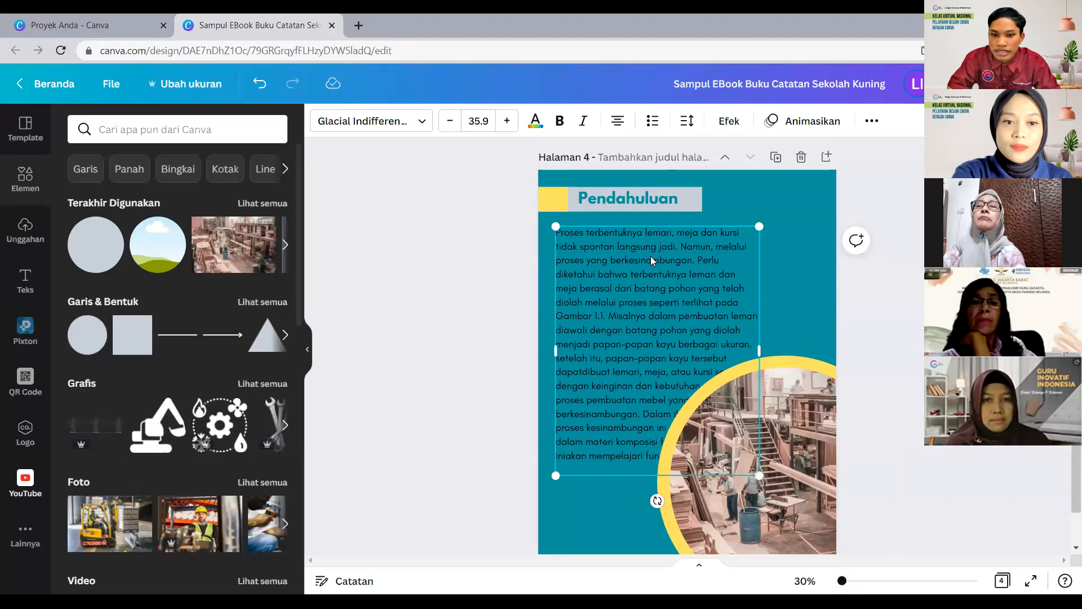
click(618, 123)
click(618, 123)
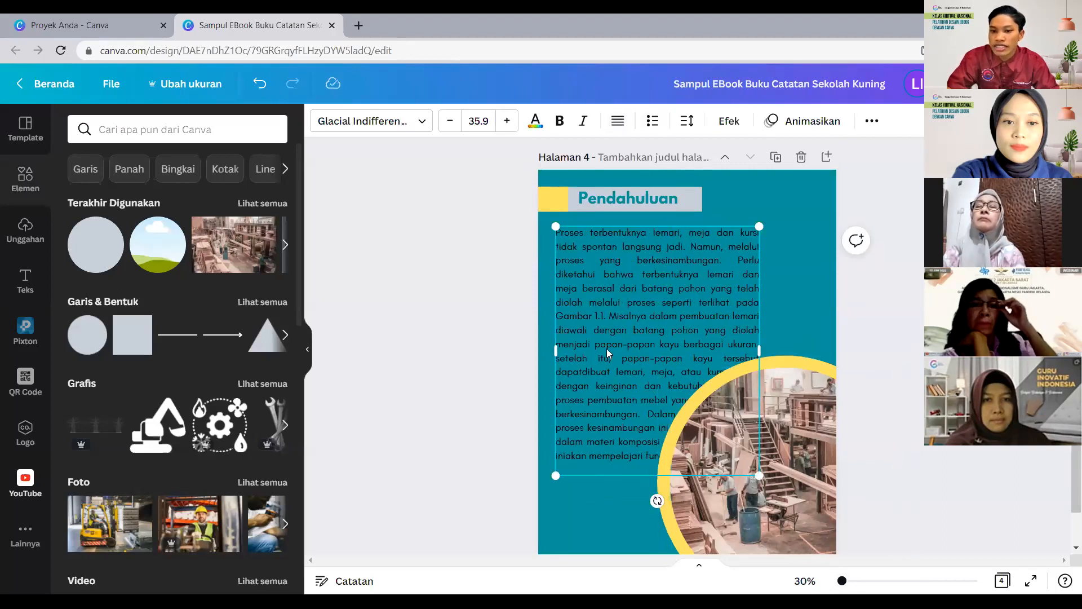
drag(759, 350, 795, 344)
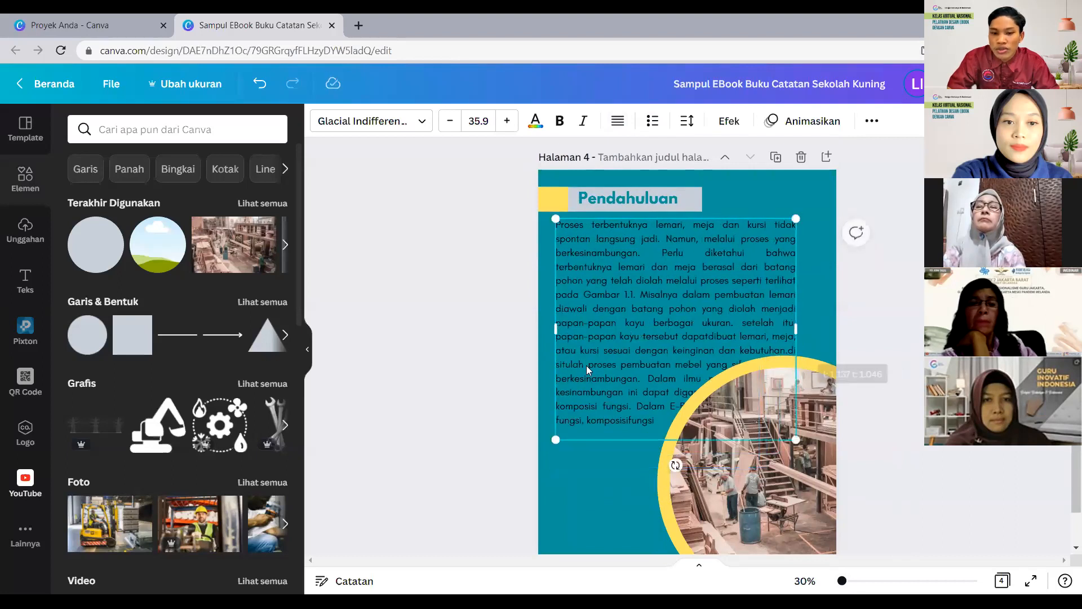
drag(622, 371, 629, 376)
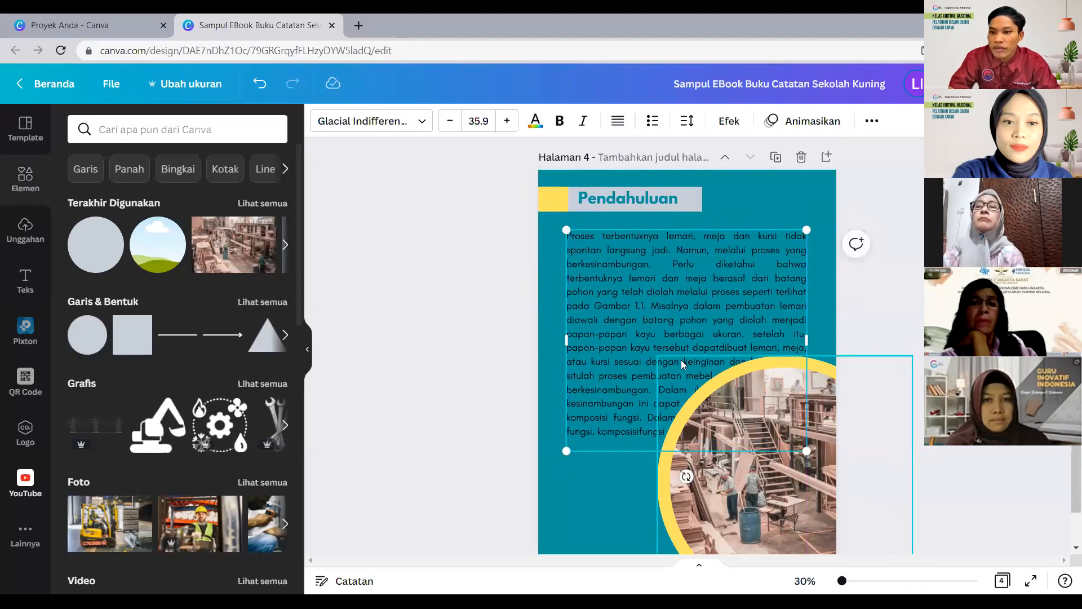
click(710, 361)
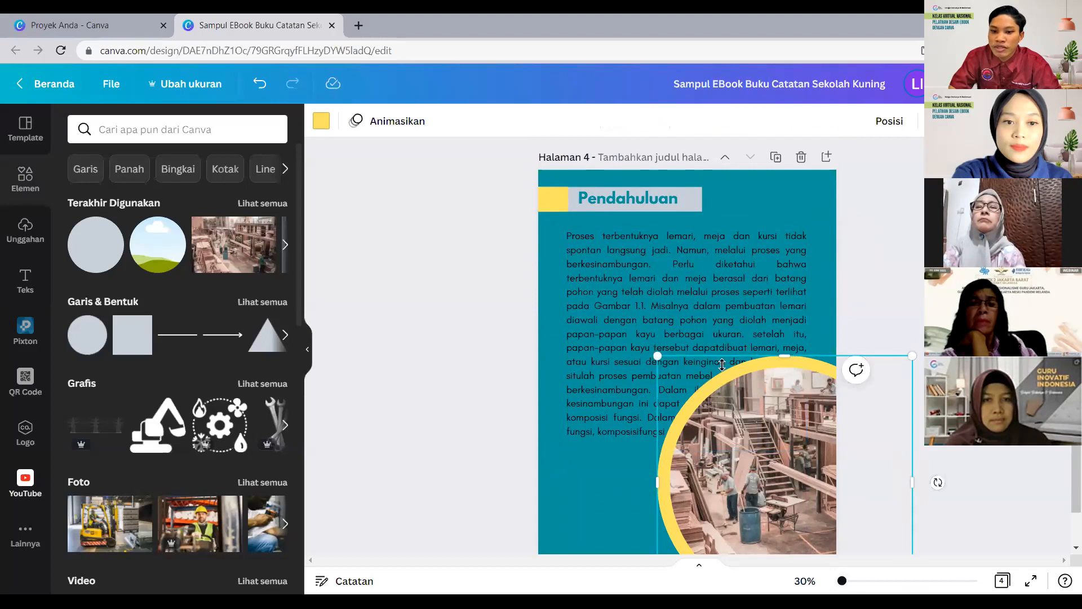
click(683, 343)
click(699, 366)
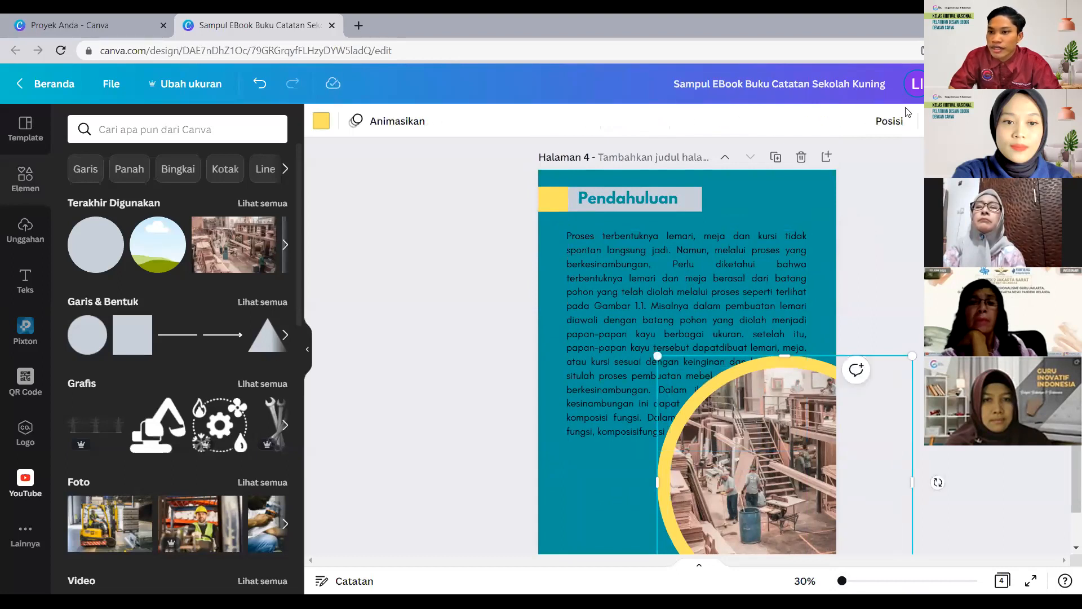
click(678, 345)
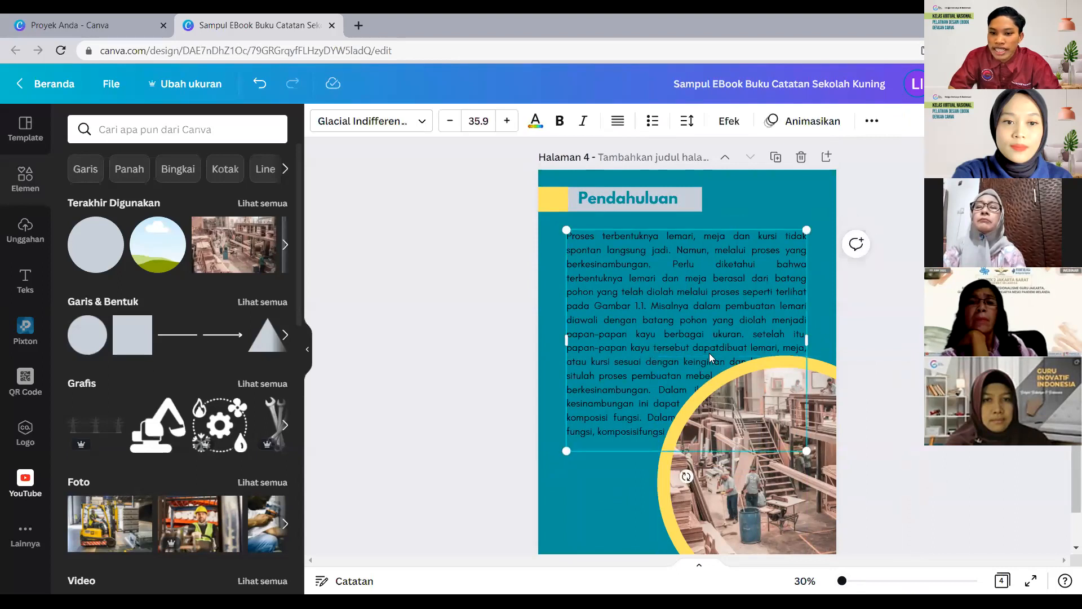
click(723, 363)
Insert line breaks in the paragraph after "keinginan", "situlah", "pembuatan" and "sifatnya" to keep these lines clear of the circular photo.
click(636, 368)
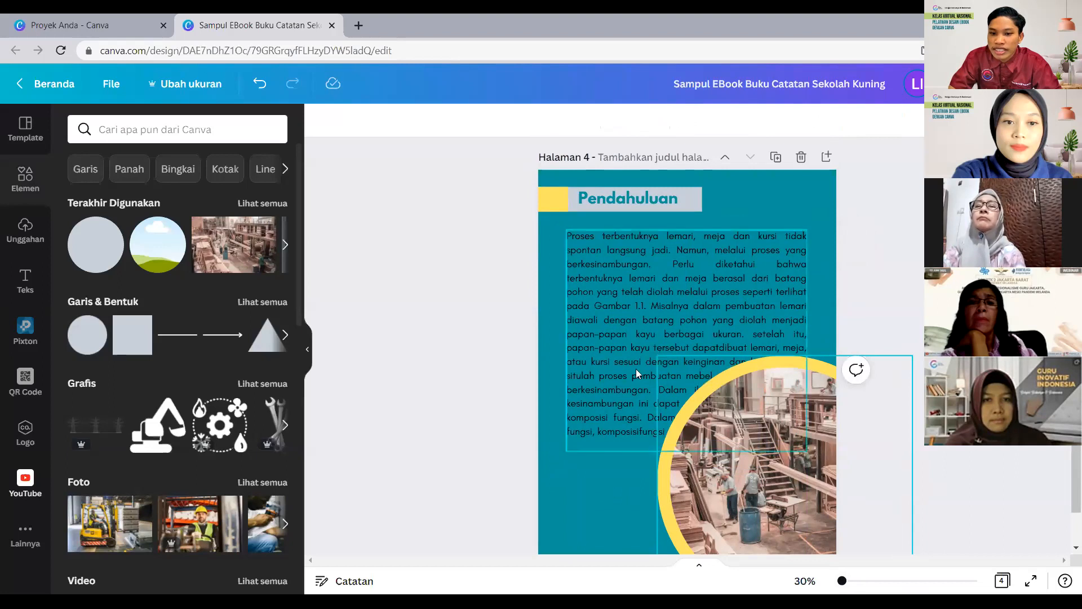
click(648, 362)
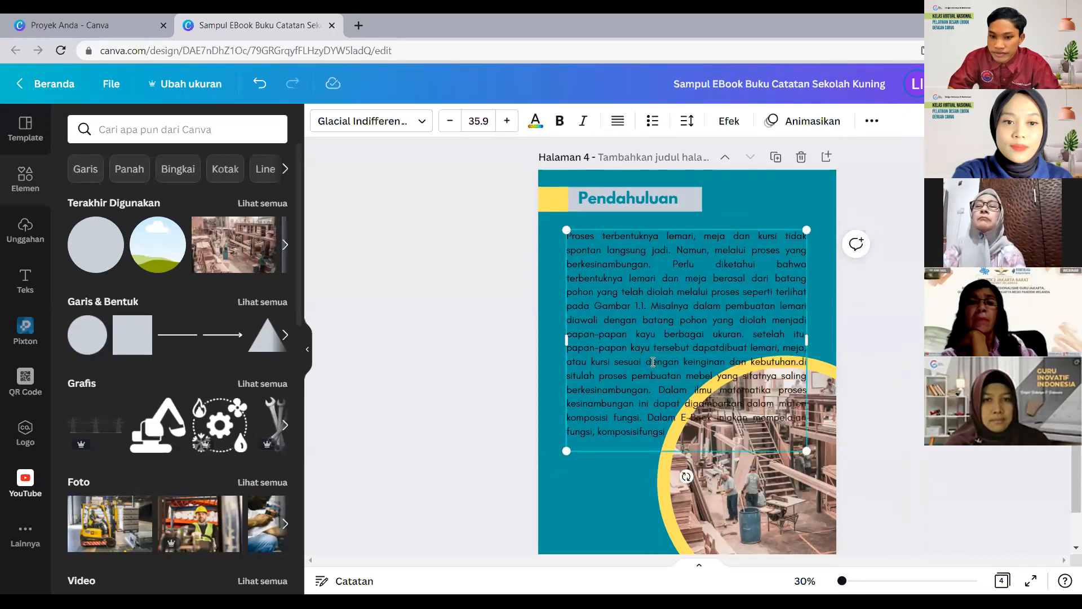
key(BackSpace)
key(Return)
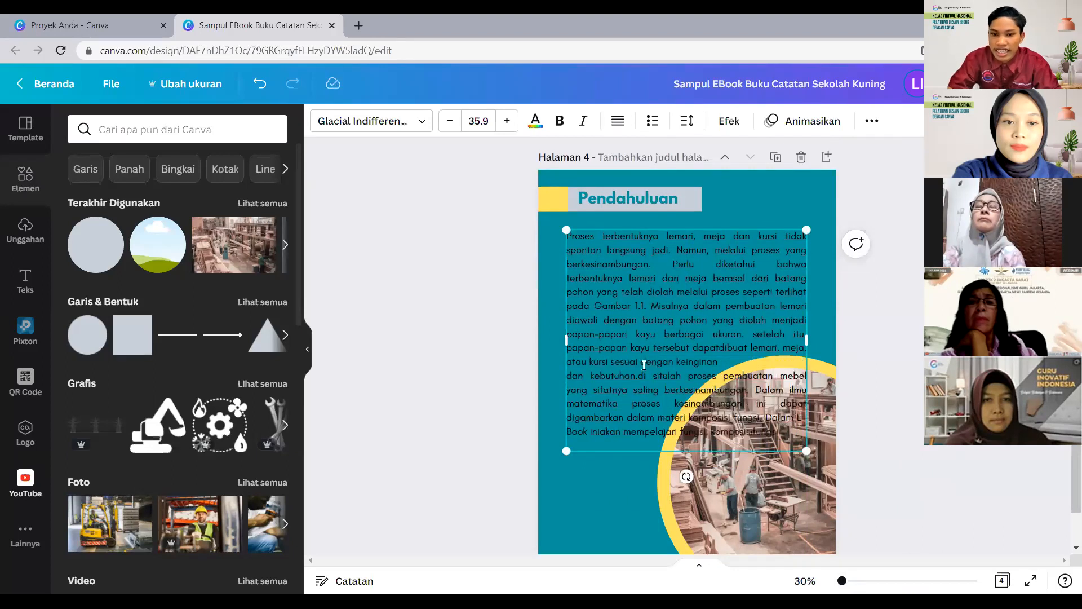
key(BackSpace)
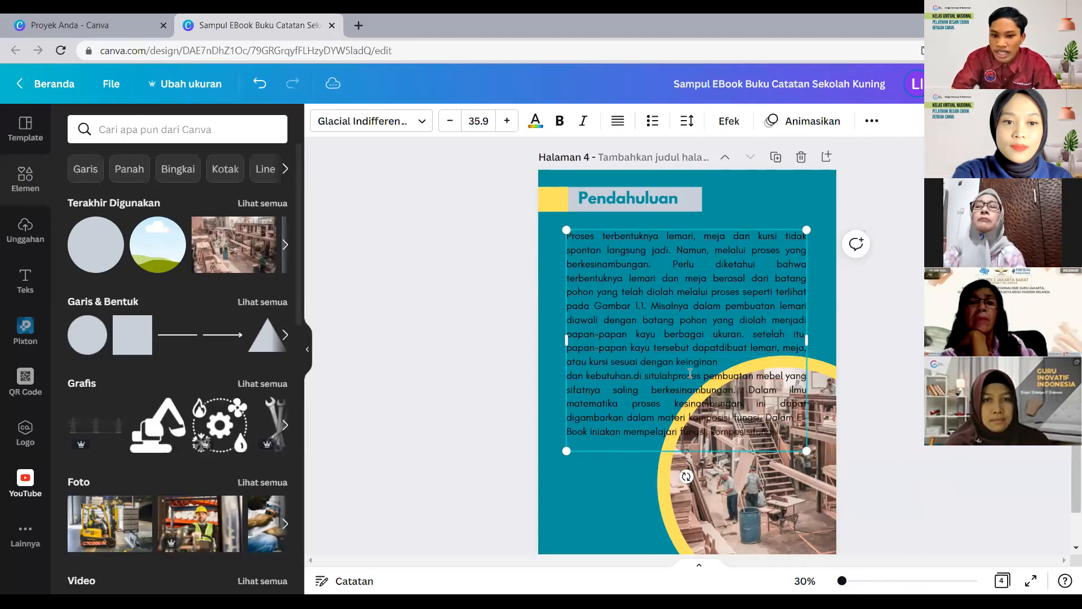
key(Return)
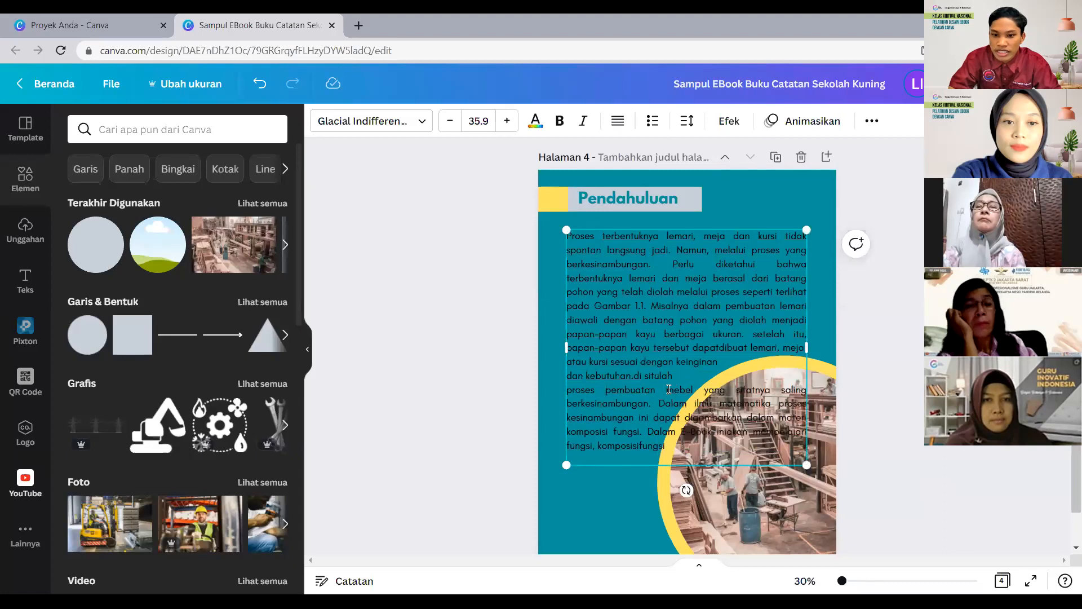
key(Return)
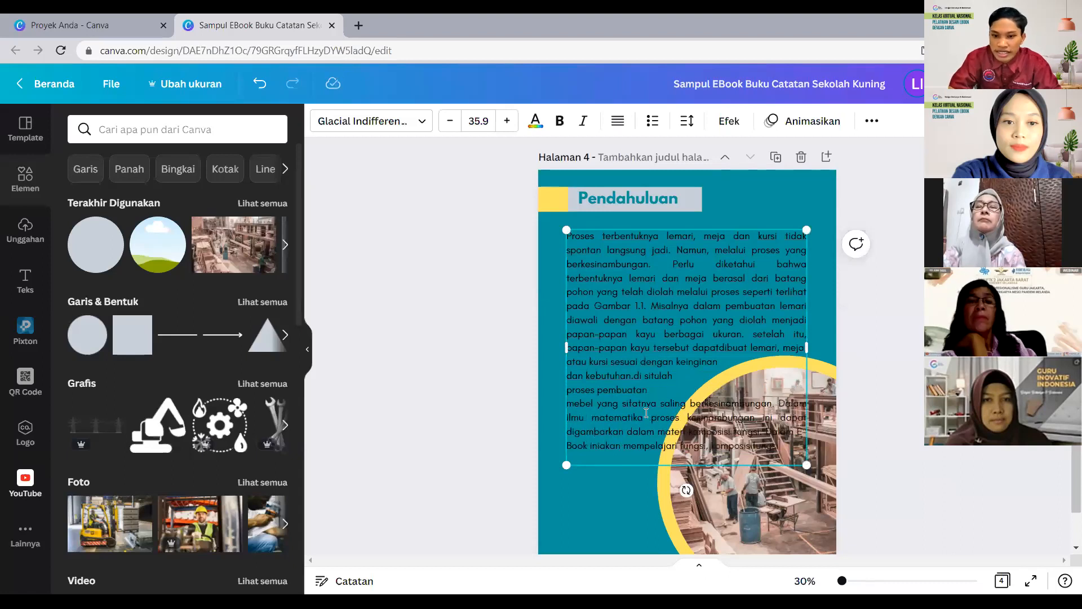
click(662, 404)
key(Return)
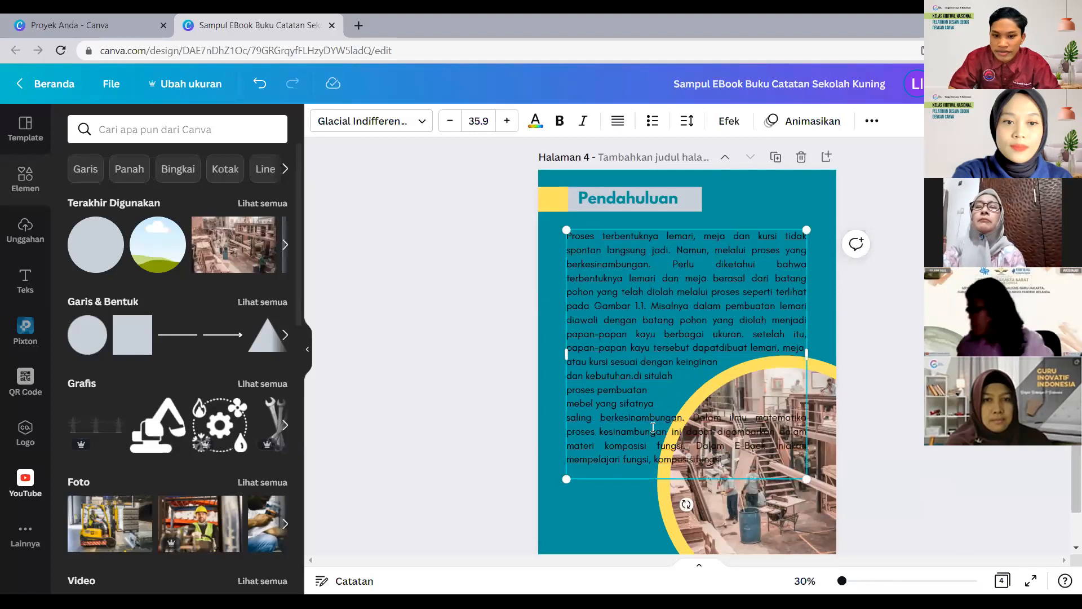
Continue wrapping the paragraph around the photo with line breaks after "berkesinambungan.", "matematika" and "kesinambungan".
click(688, 416)
key(Return)
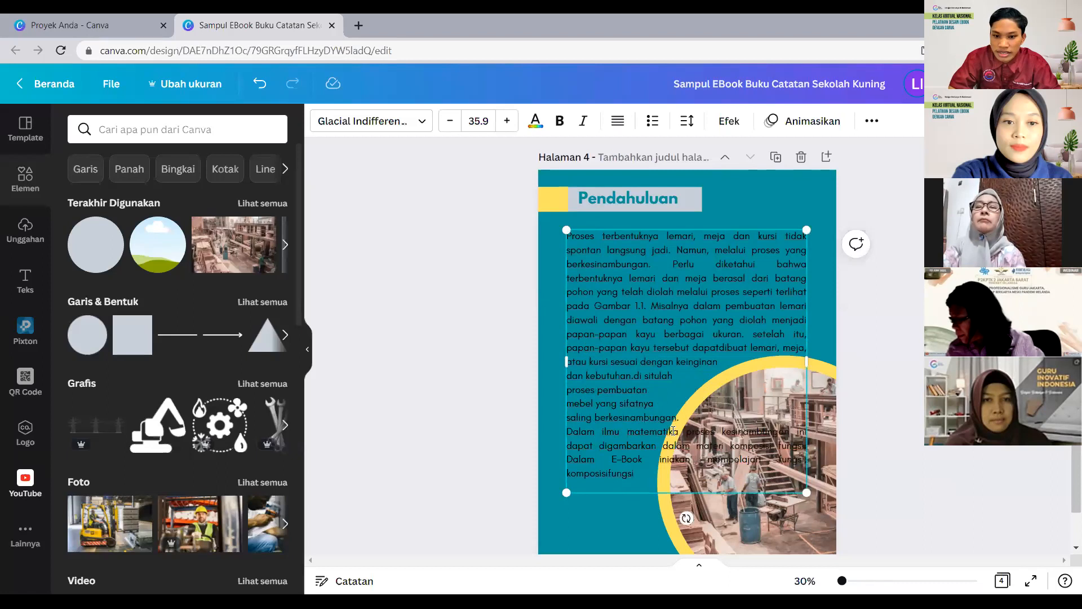
click(686, 434)
key(Return)
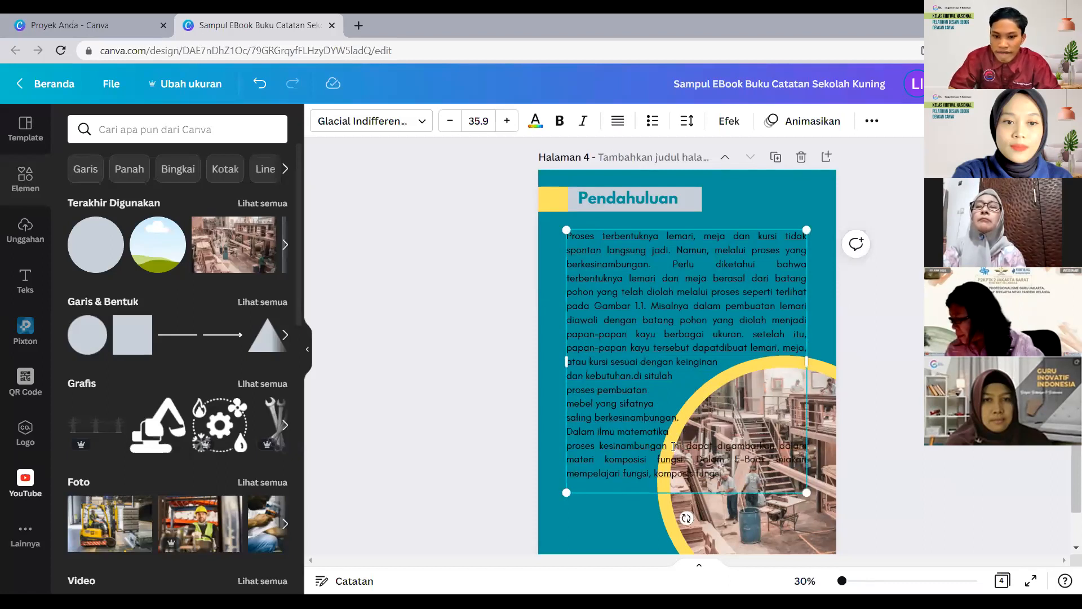
click(670, 444)
key(Return)
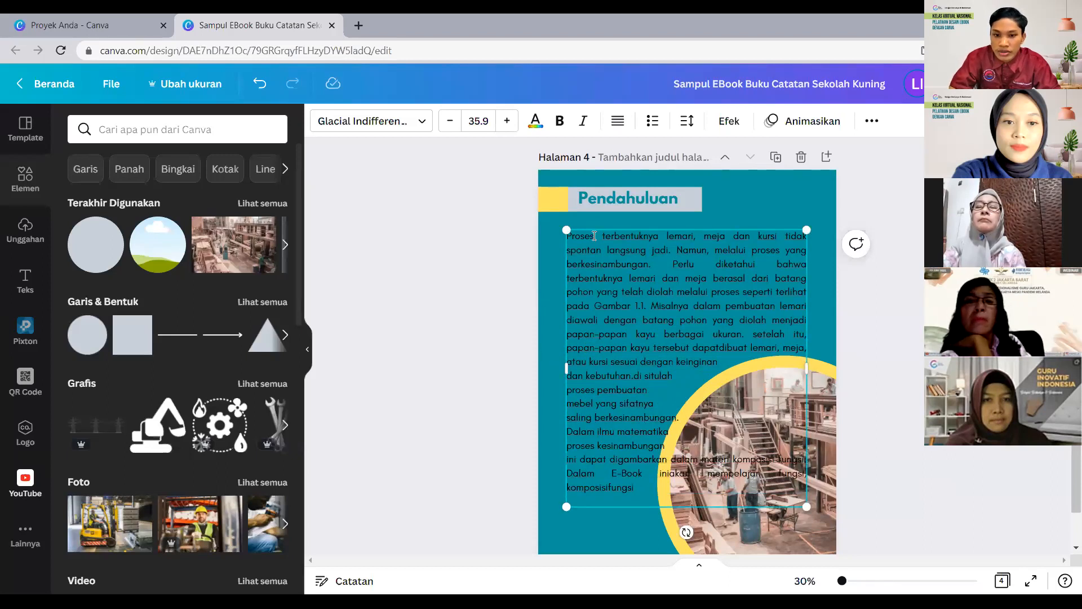
Move the text box slightly away from the photo and insert line breaks after "digambarkan", "materi" and "komposisi fungsi.".
click(724, 209)
drag(693, 280, 681, 276)
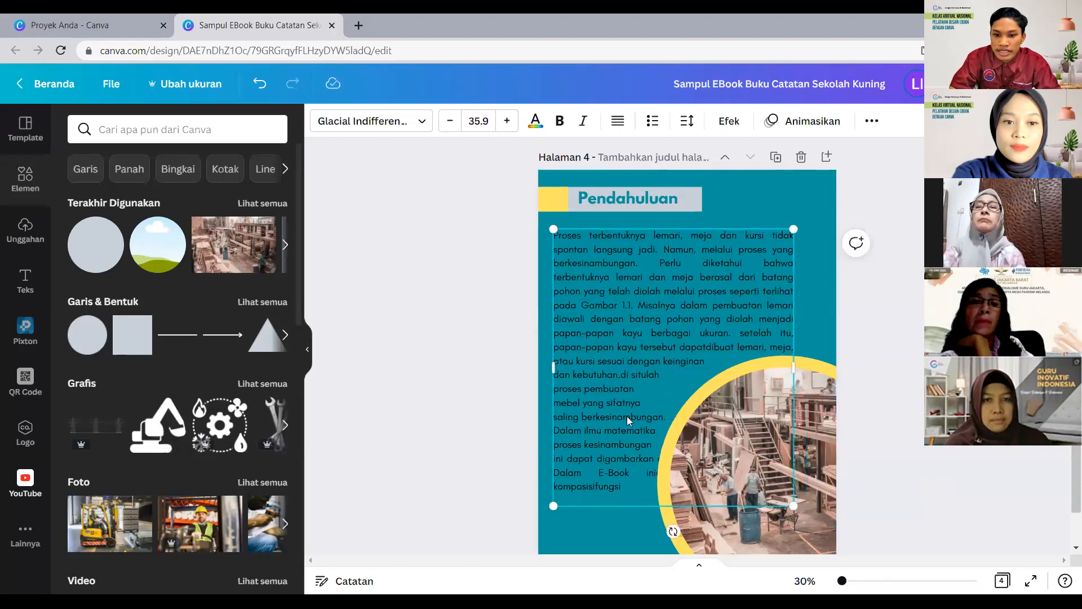
click(660, 453)
key(Return)
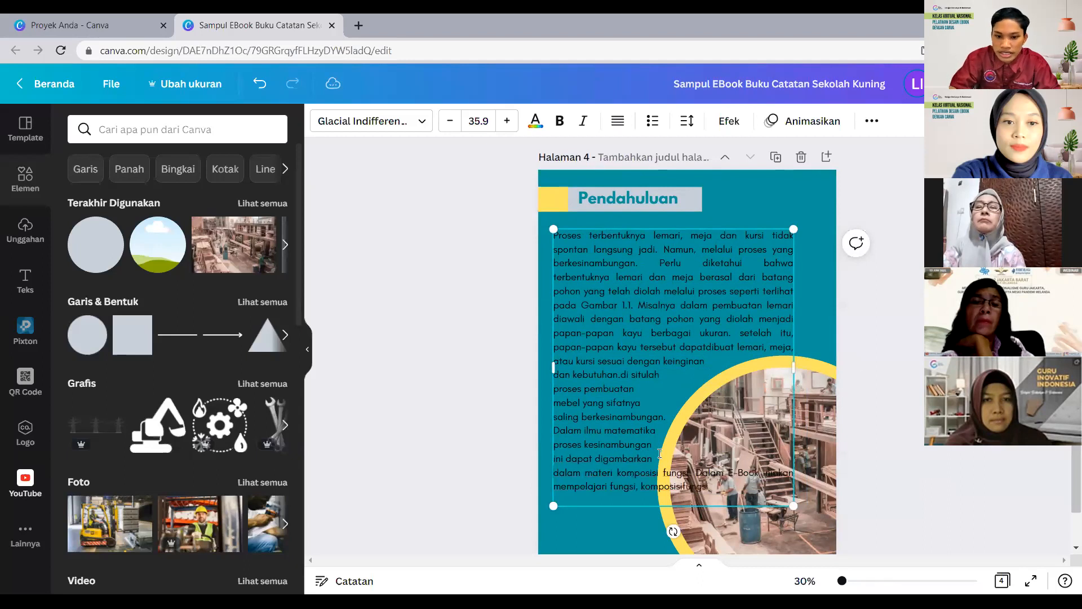
click(616, 474)
key(Return)
click(637, 488)
key(Return)
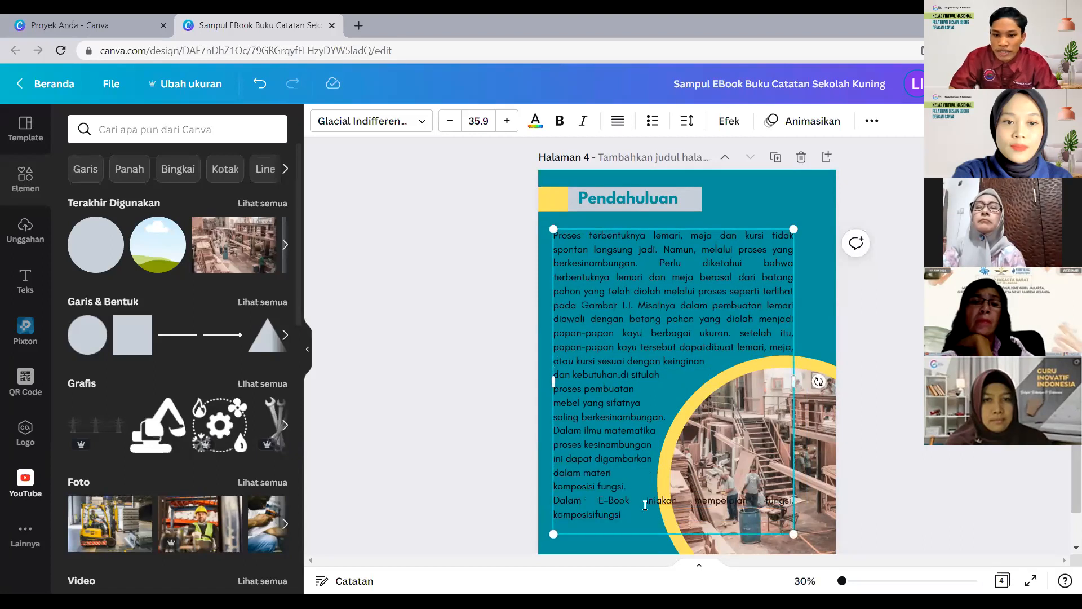
Break the paragraph's last lines after "Dalam E-Book" and "mempelajari", and leave the text box.
click(646, 505)
key(BackSpace)
key(Return)
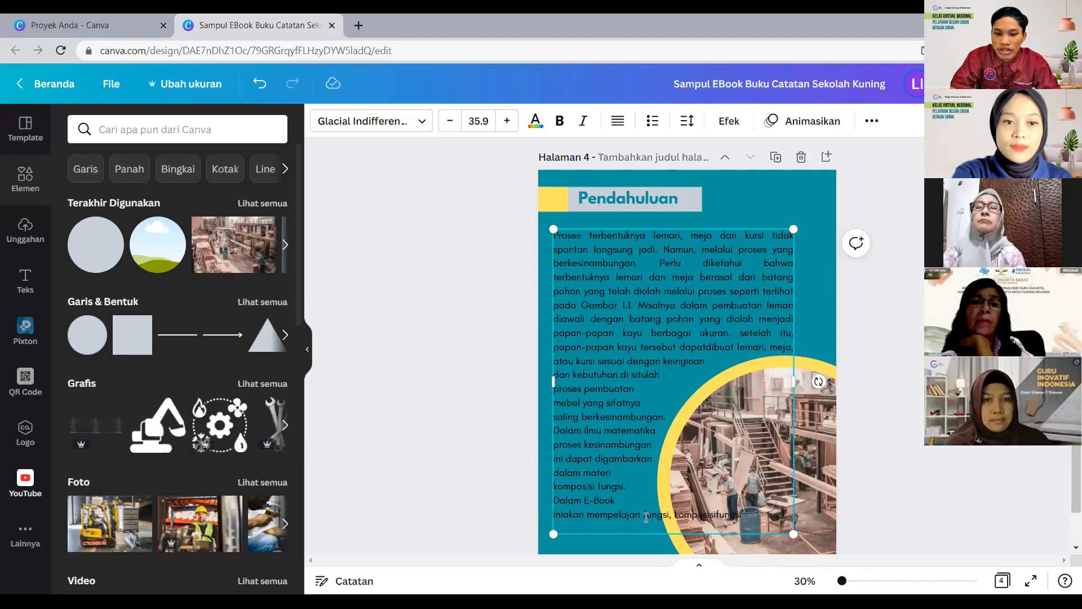
click(646, 515)
key(Return)
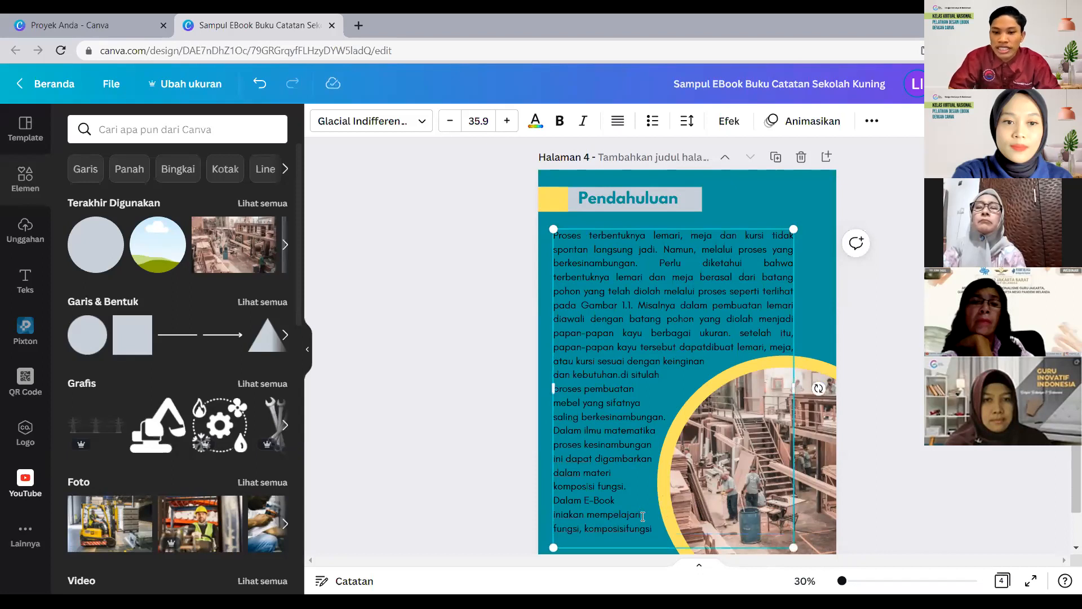
click(817, 308)
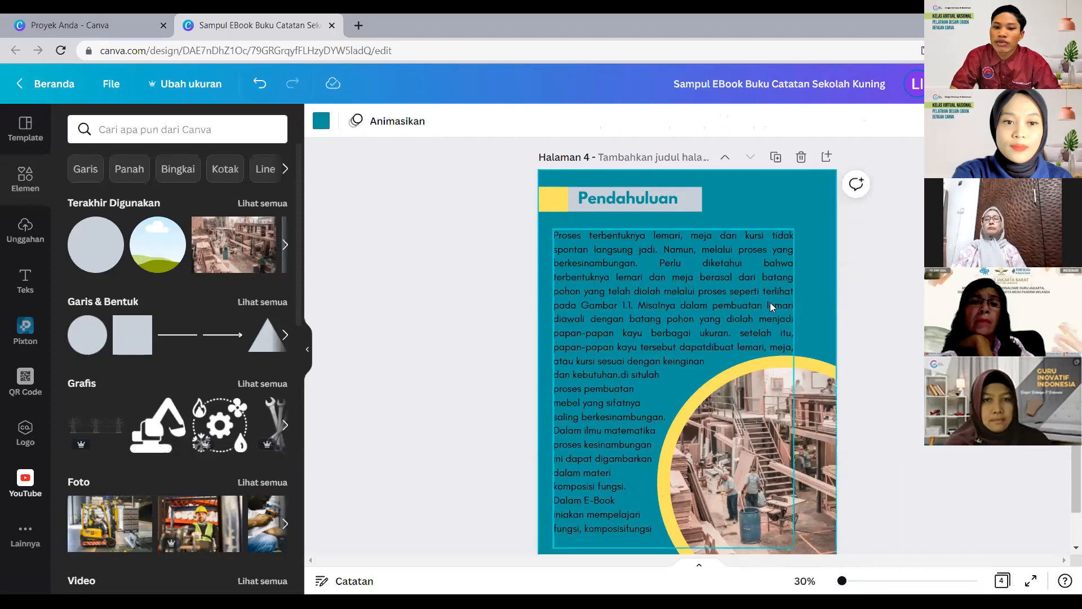
scroll(838, 362, down, 2)
click(836, 363)
scroll(627, 399, up, 3)
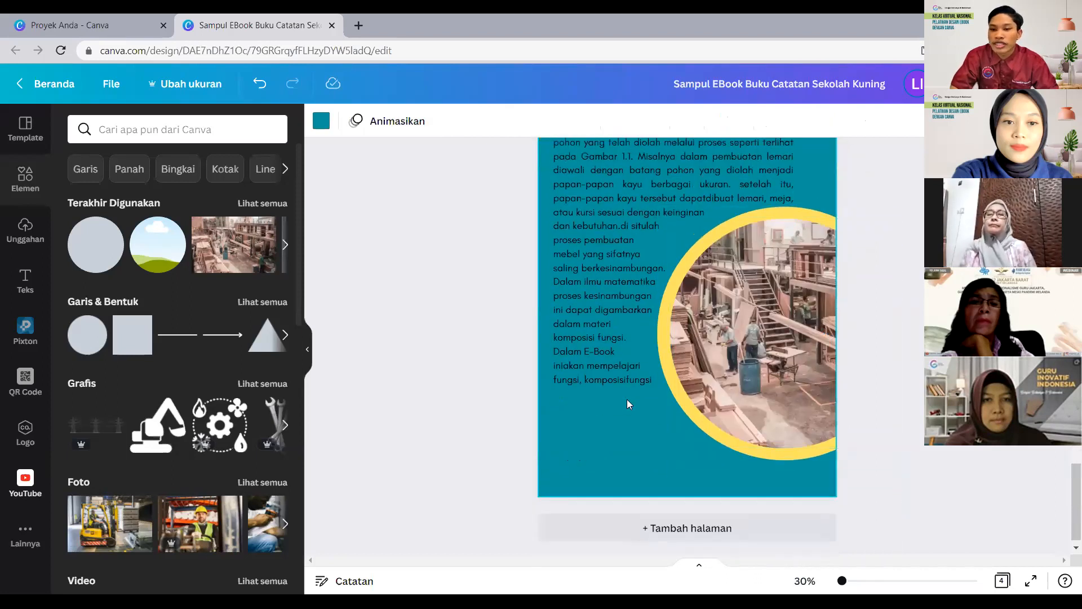
scroll(680, 359, down, 4)
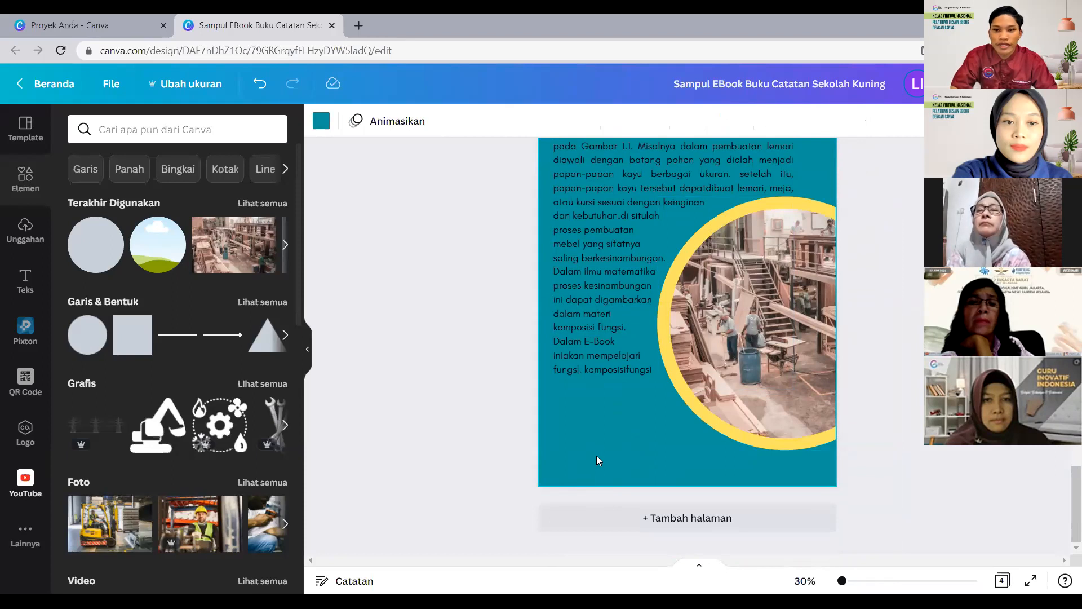
scroll(575, 467, up, 4)
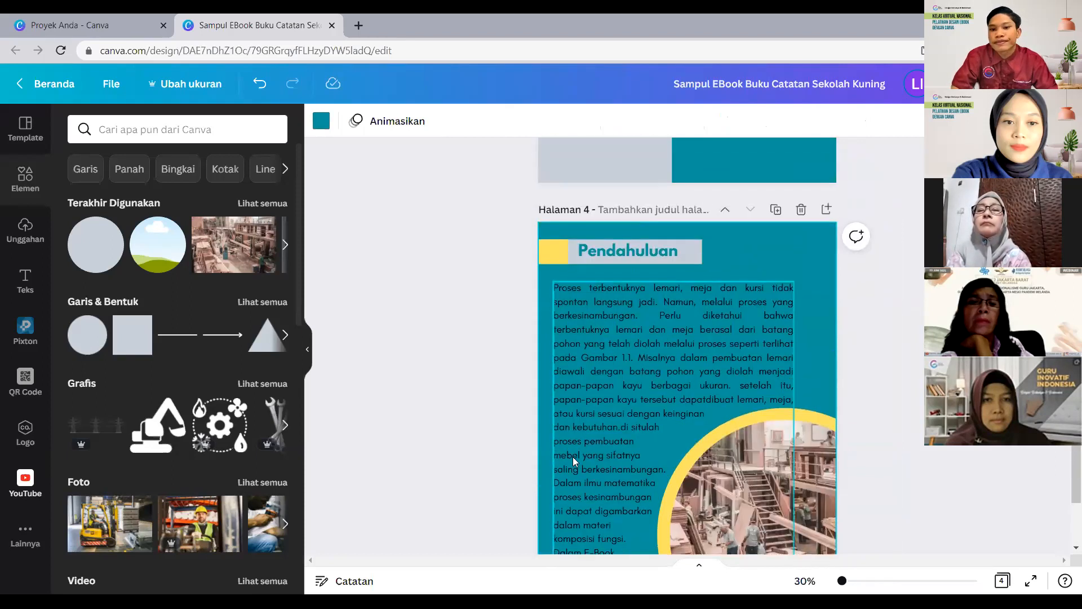
scroll(583, 489, down, 4)
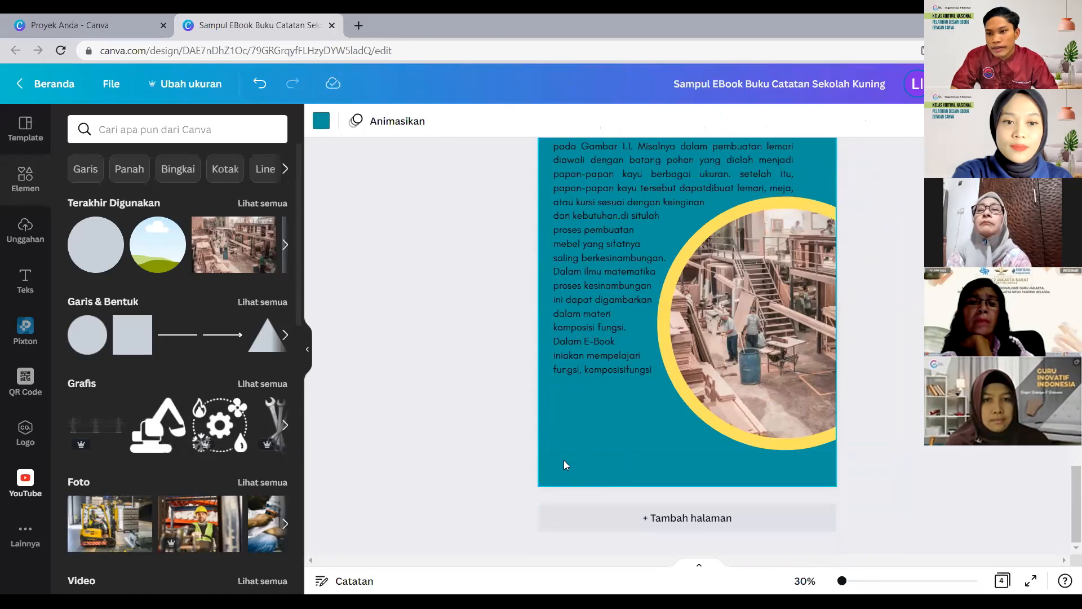
scroll(566, 243, up, 3)
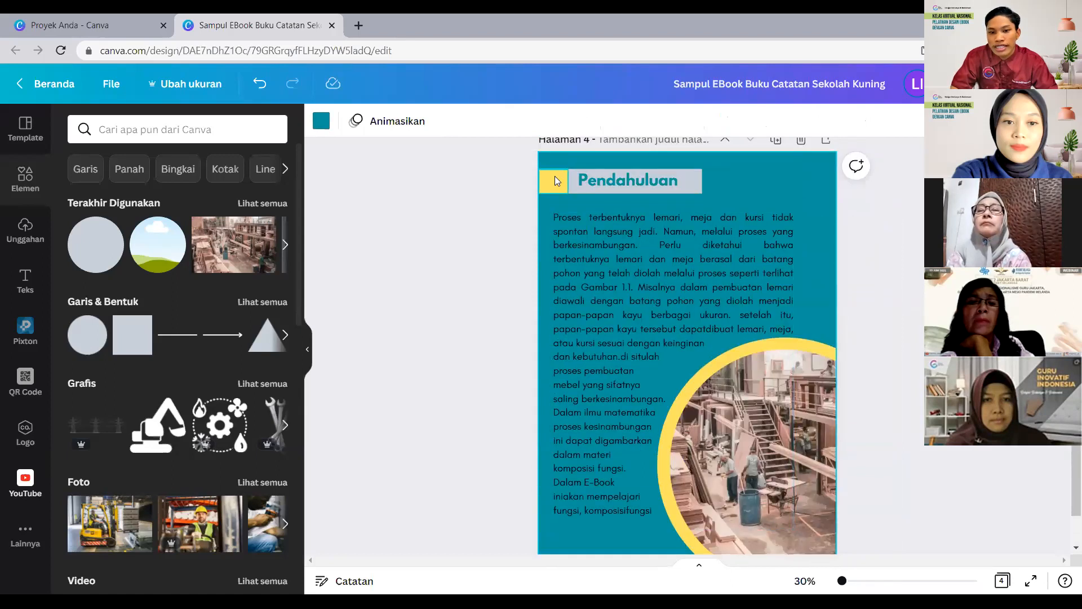
click(555, 181)
right_click(556, 180)
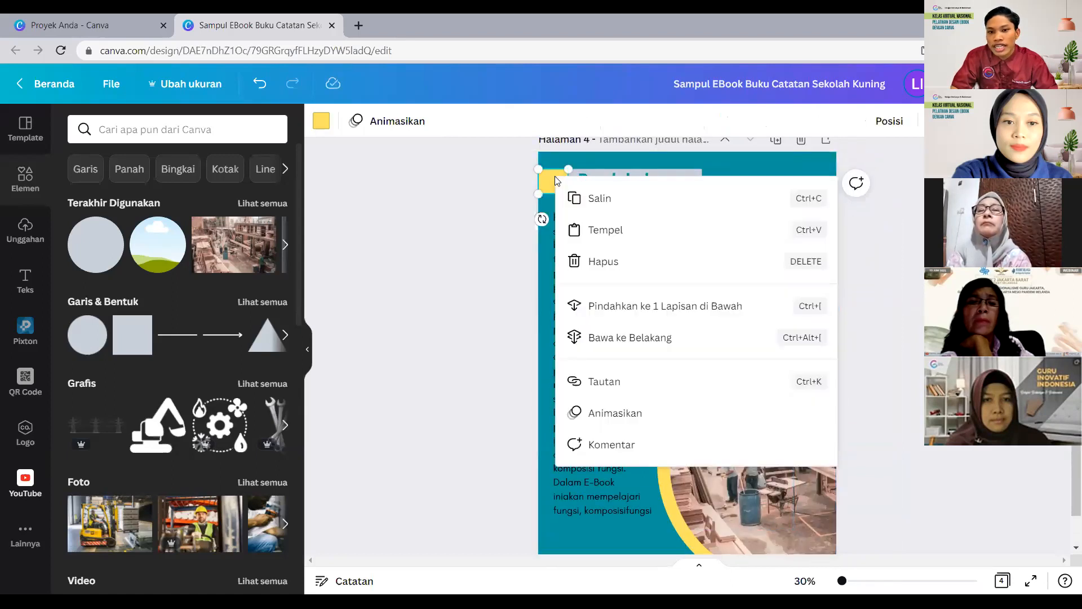
click(602, 198)
drag(556, 176, 570, 345)
key(ctrl+z)
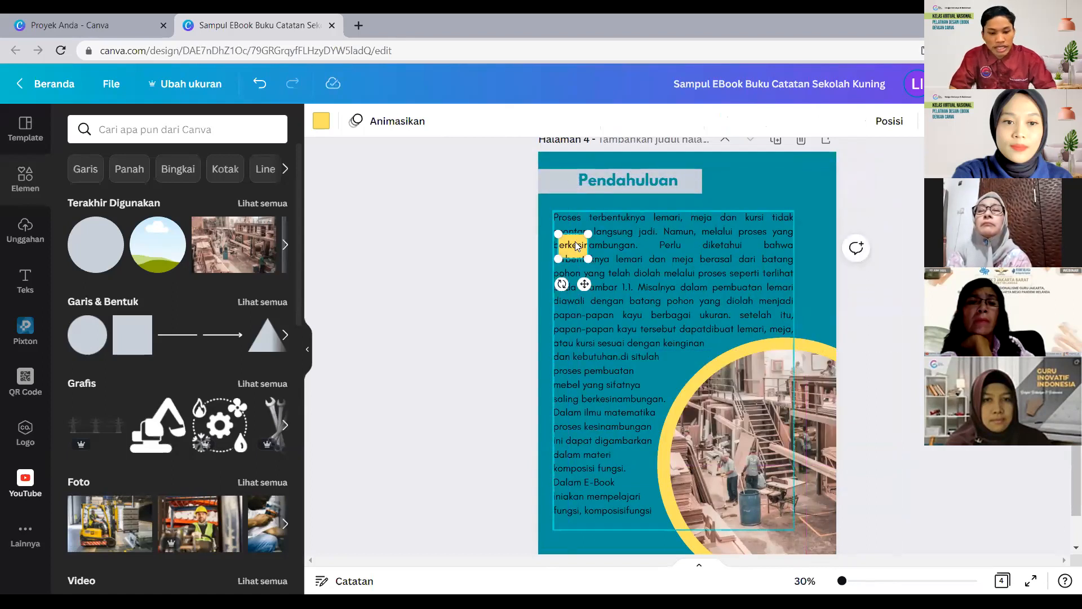
key(ctrl+z)
Copy the yellow square beside the Pendahuluan heading and place the duplicate at the page's lower-left corner, against its bottom edge.
right_click(562, 184)
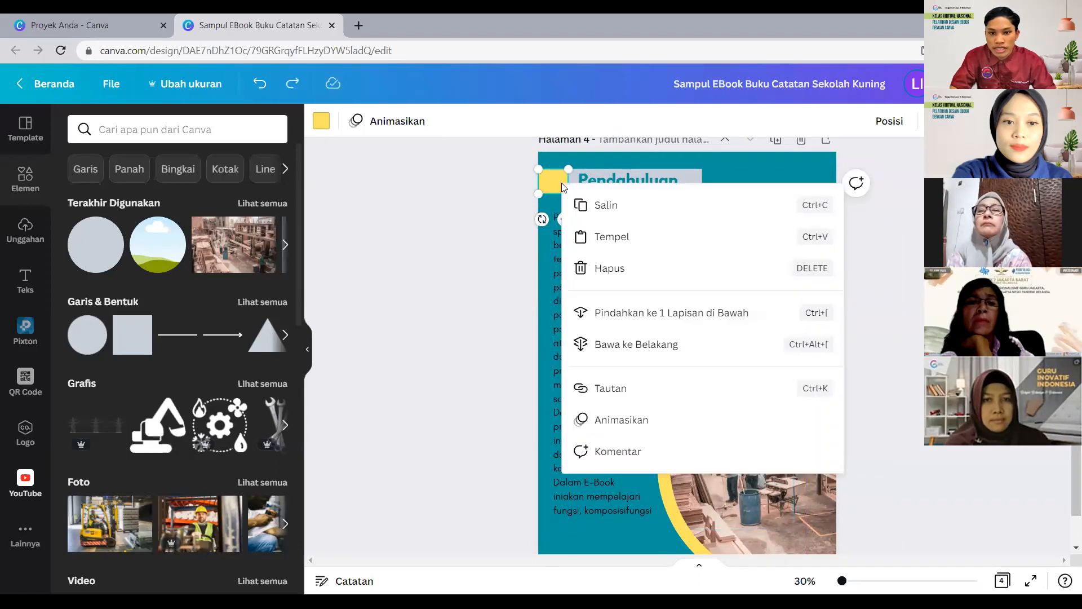
click(593, 205)
right_click(603, 535)
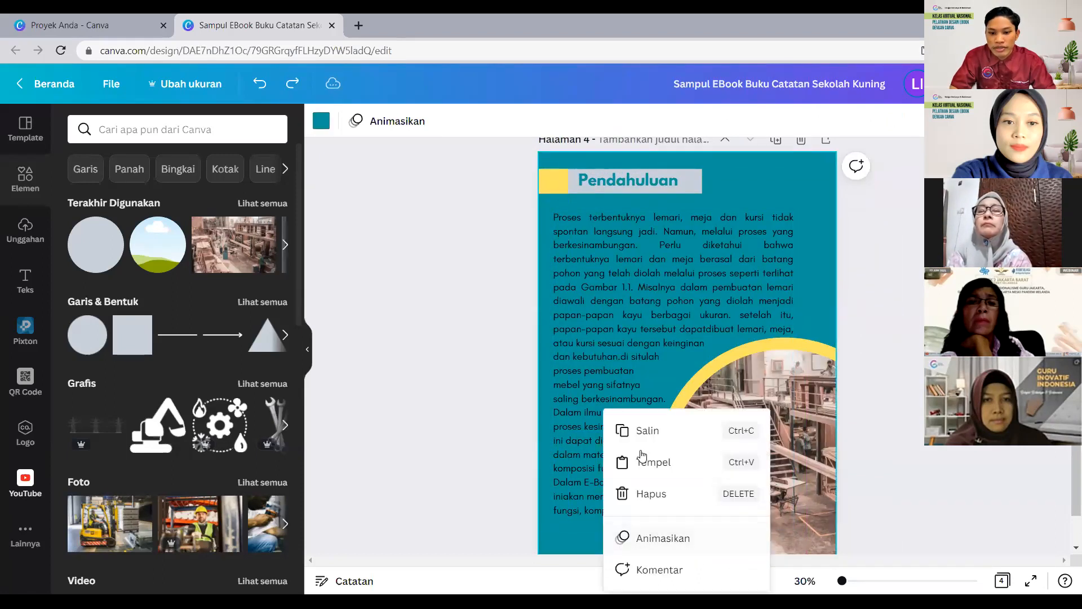
click(622, 462)
scroll(645, 460, down, 2)
scroll(597, 305, up, 2)
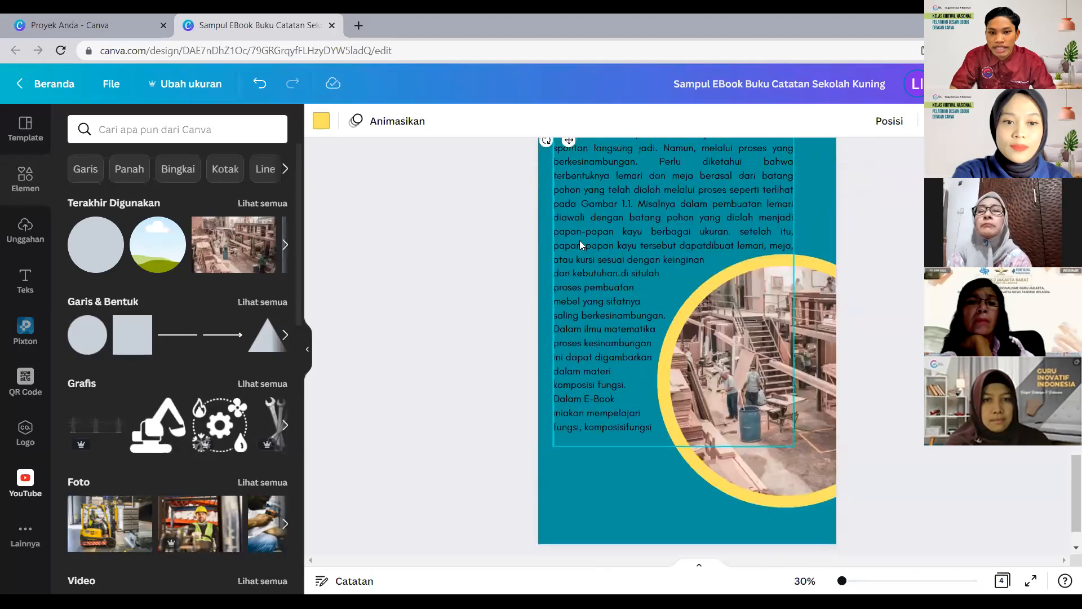
drag(565, 189, 600, 531)
scroll(600, 531, down, 3)
drag(594, 387, 565, 475)
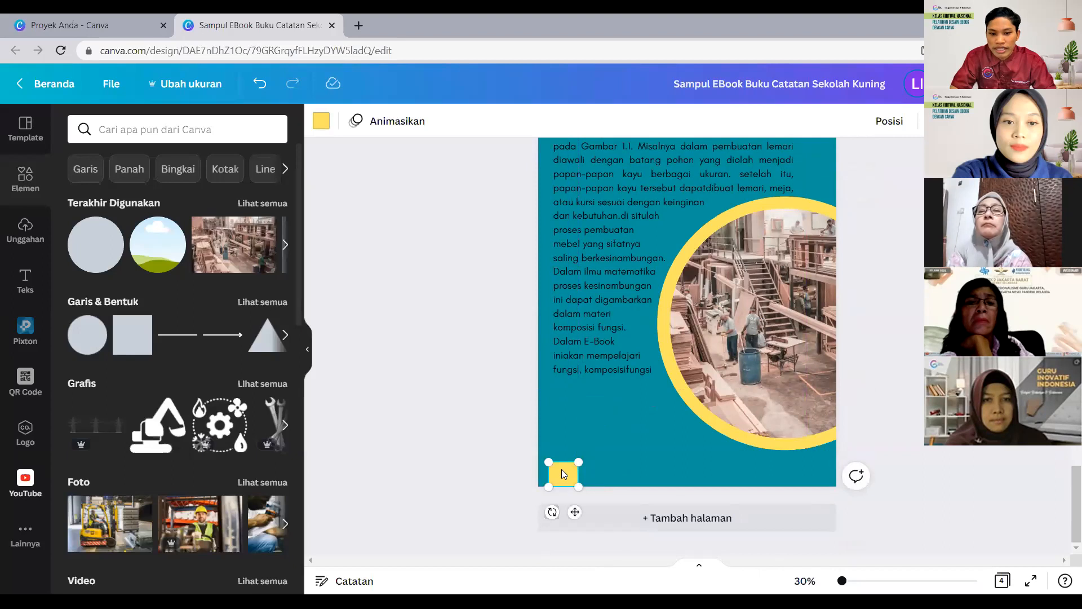
click(569, 442)
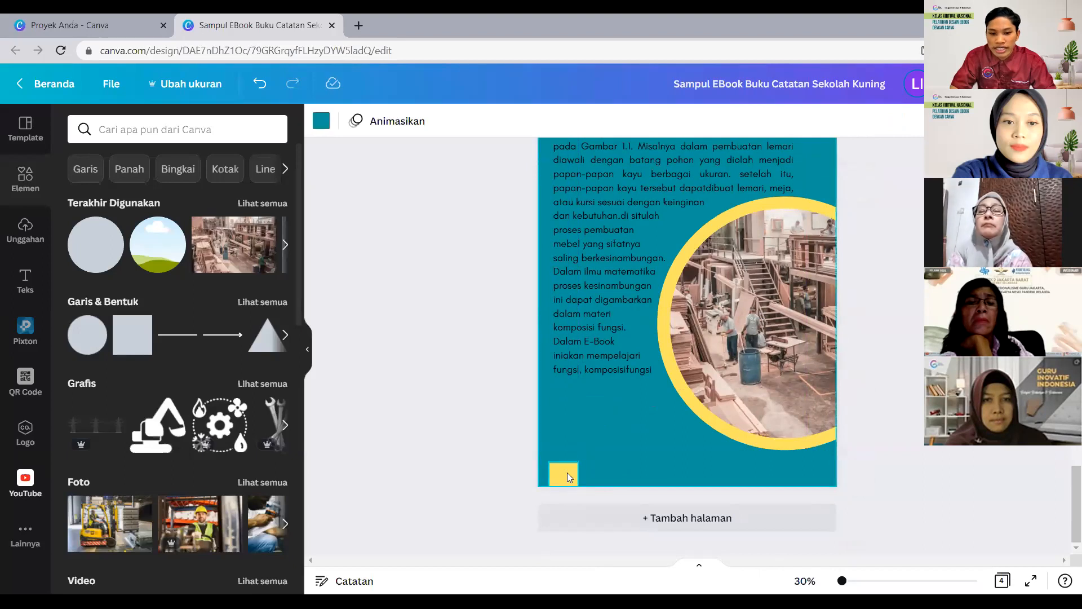
Copy the Pendahuluan heading text and place the duplicate over the yellow square at the bottom of the page.
scroll(575, 445, up, 4)
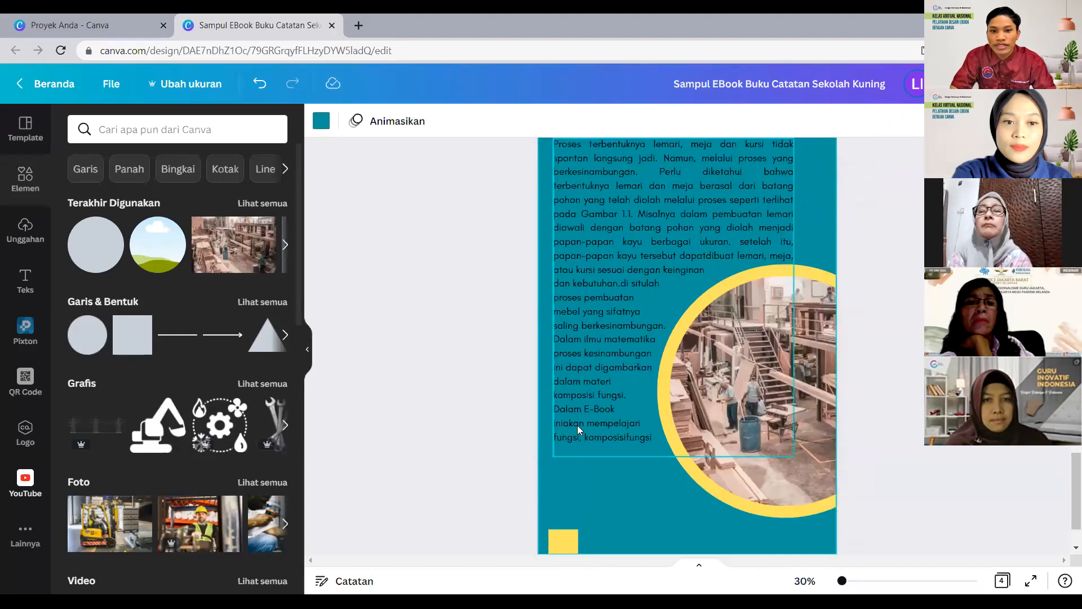
click(613, 248)
right_click(614, 248)
click(671, 274)
scroll(653, 377, down, 5)
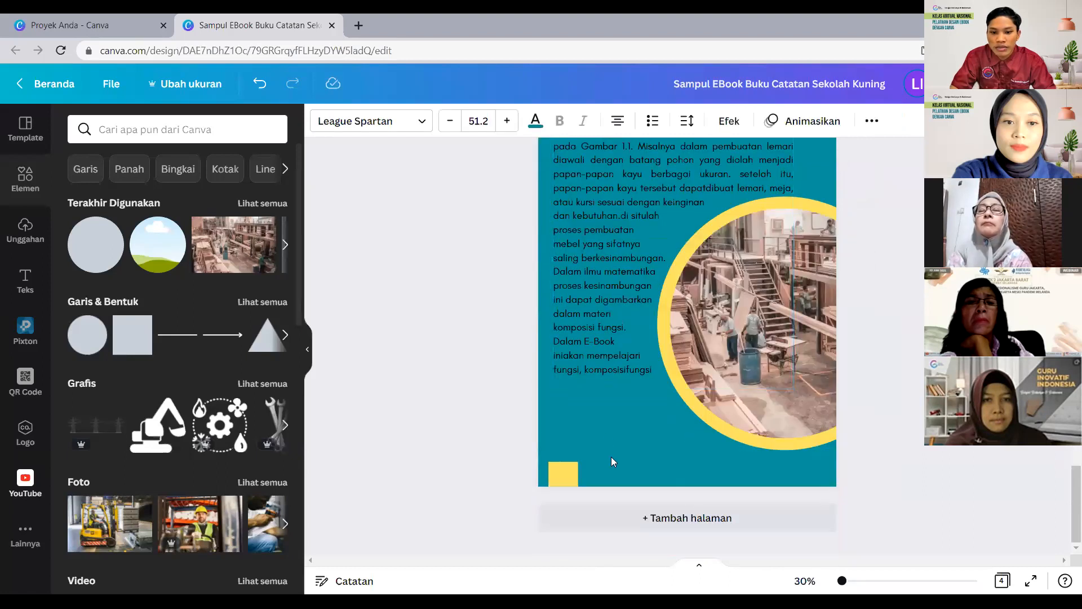
click(608, 437)
right_click(607, 437)
click(656, 459)
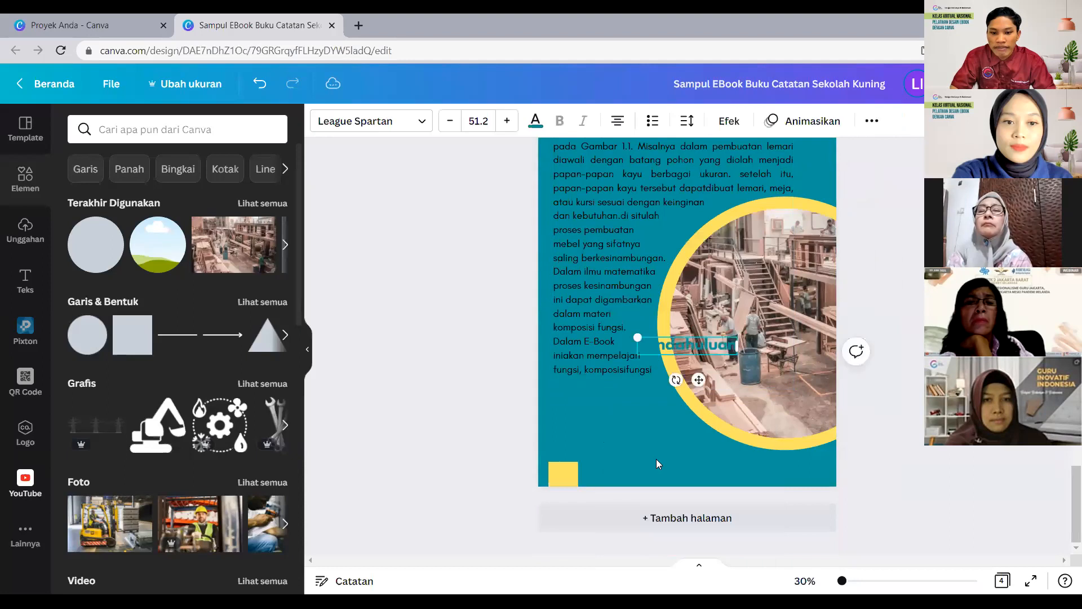
drag(654, 352, 574, 476)
Replace the copied heading text with the page number 1 and centre it on the yellow square.
double_click(574, 475)
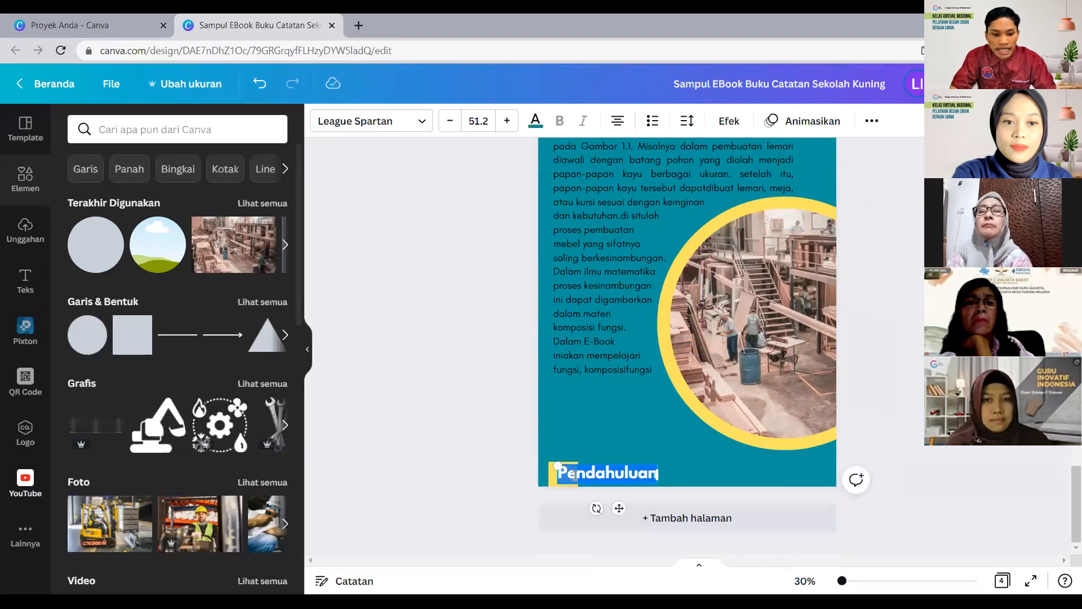
key(BackSpace)
drag(615, 510, 571, 518)
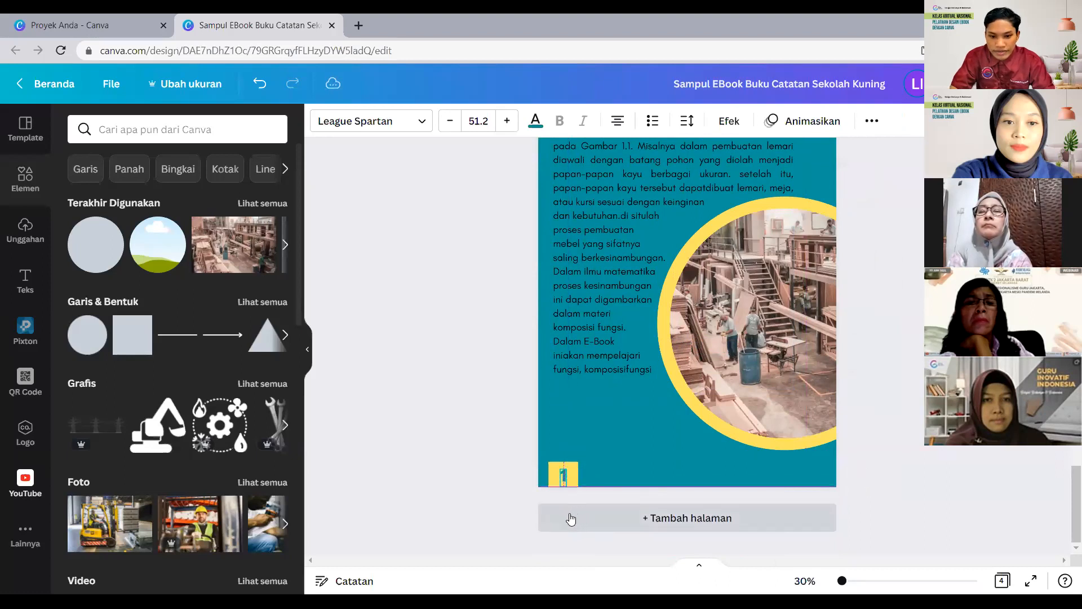
click(623, 457)
Duplicate the finished Pendahuluan page, page 4, to reuse its layout for the next chapter.
scroll(570, 484, up, 4)
scroll(571, 484, down, 4)
scroll(633, 470, up, 10)
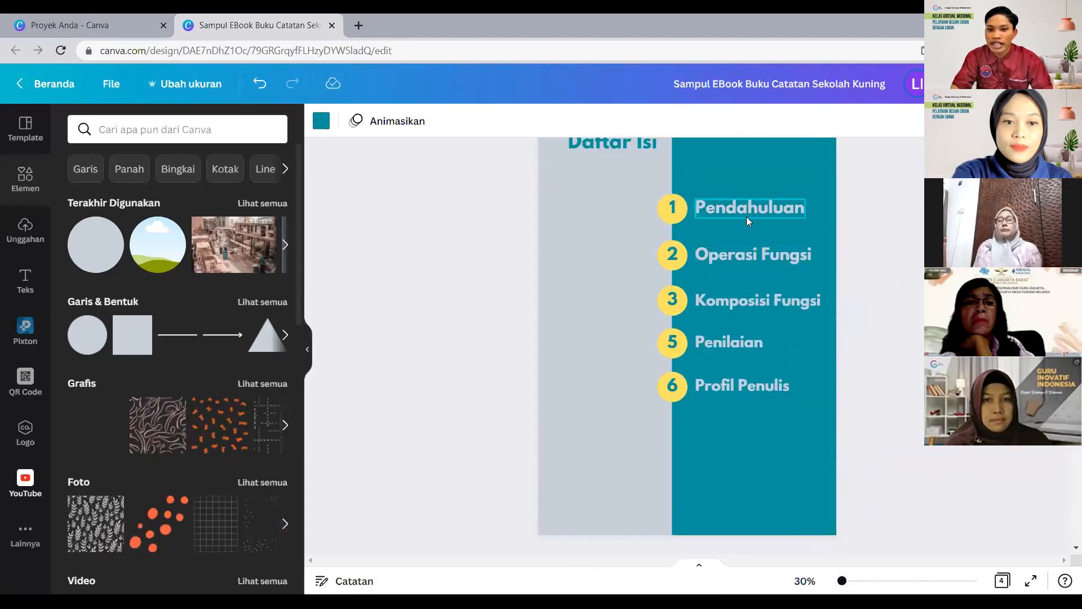
scroll(718, 391, down, 5)
scroll(718, 393, down, 5)
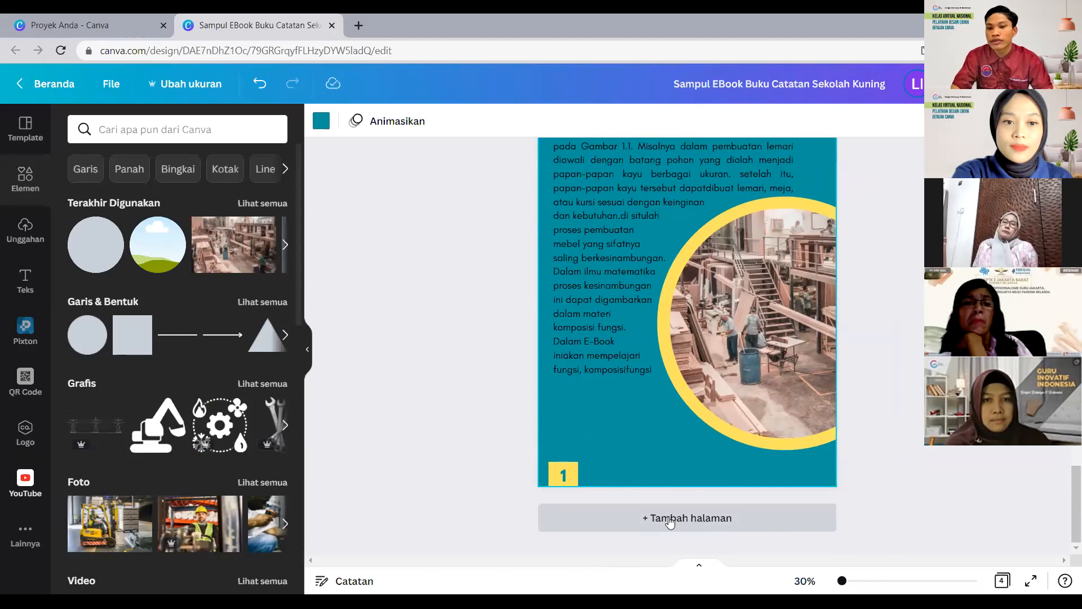
scroll(686, 344, up, 5)
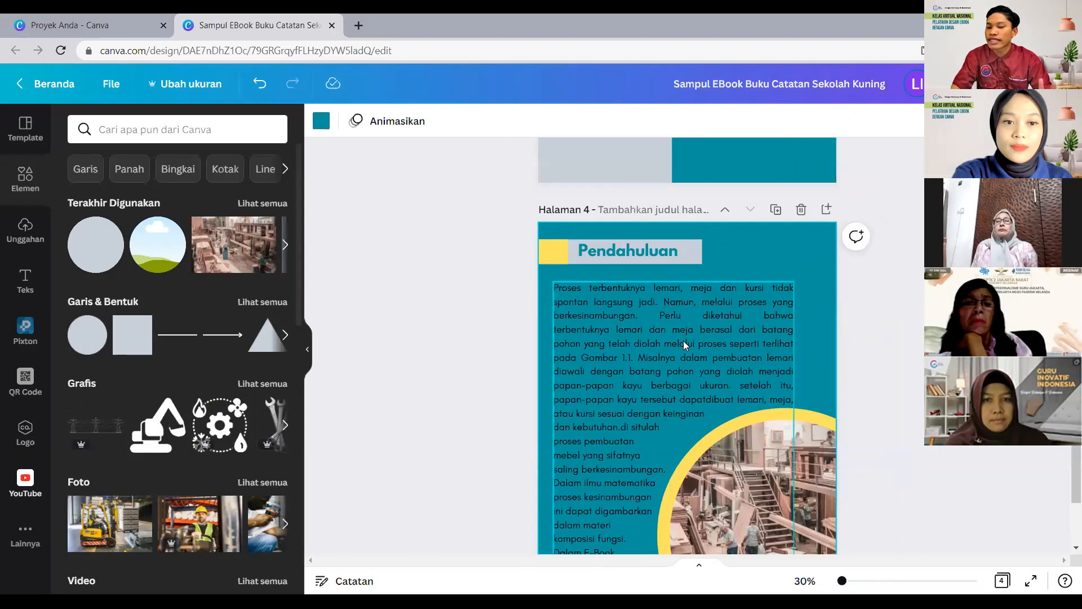
scroll(686, 399, down, 4)
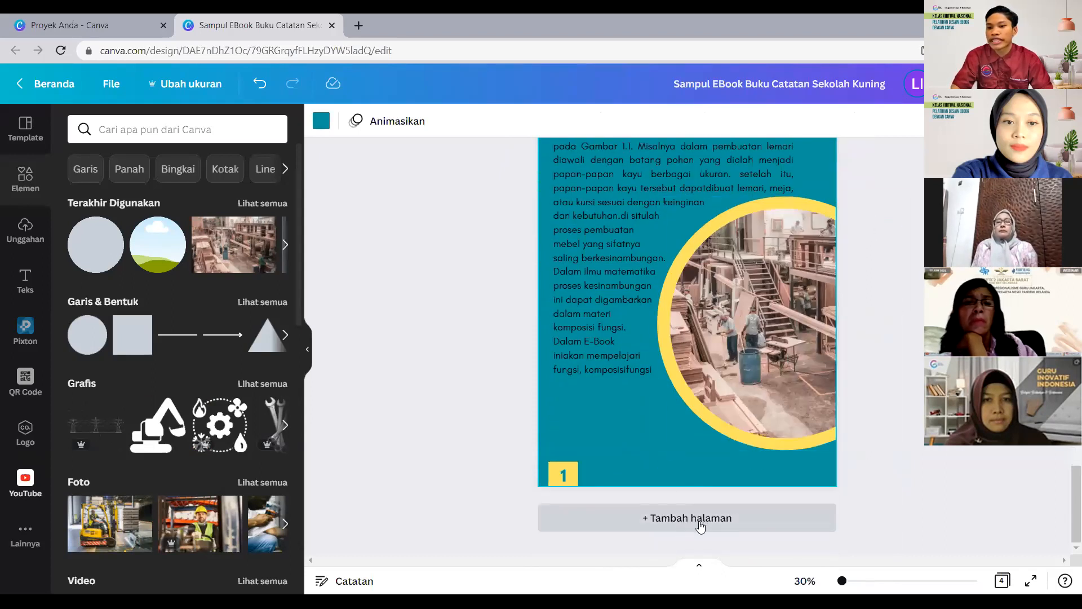
scroll(700, 526, up, 3)
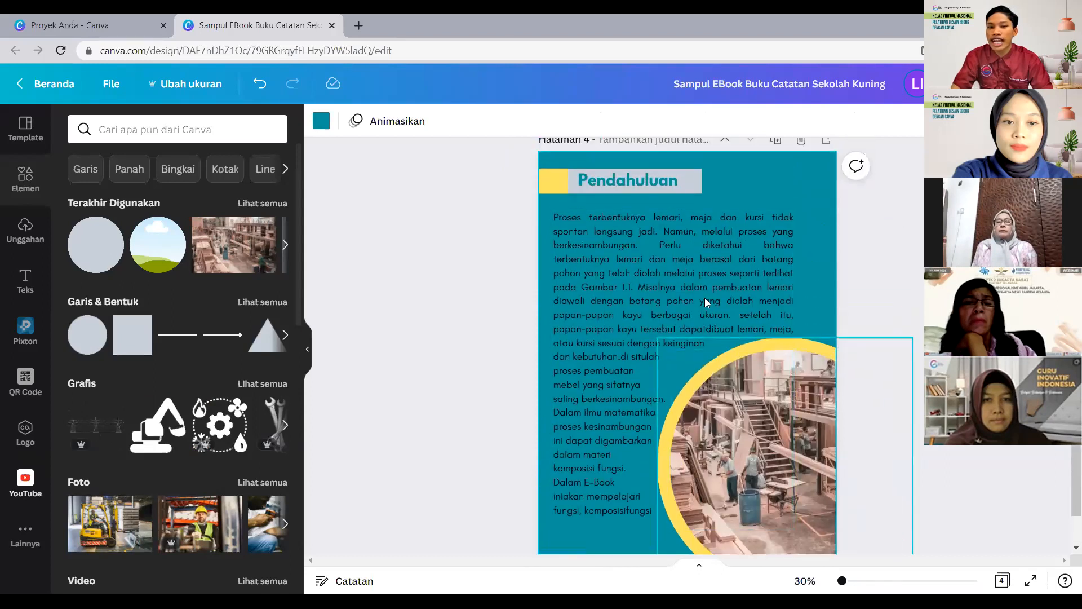
scroll(699, 394, up, 2)
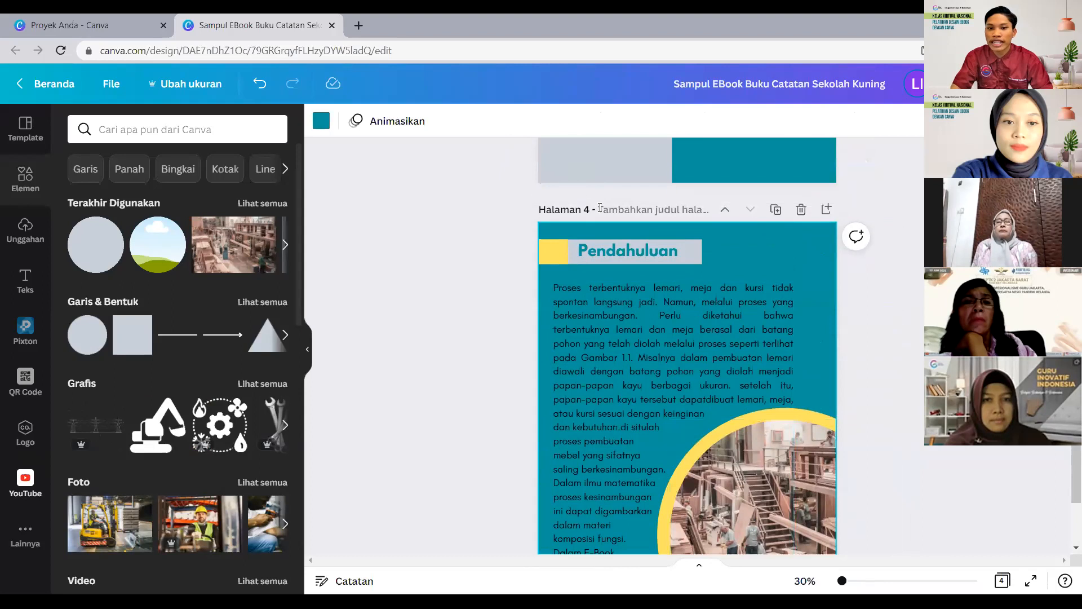
click(774, 210)
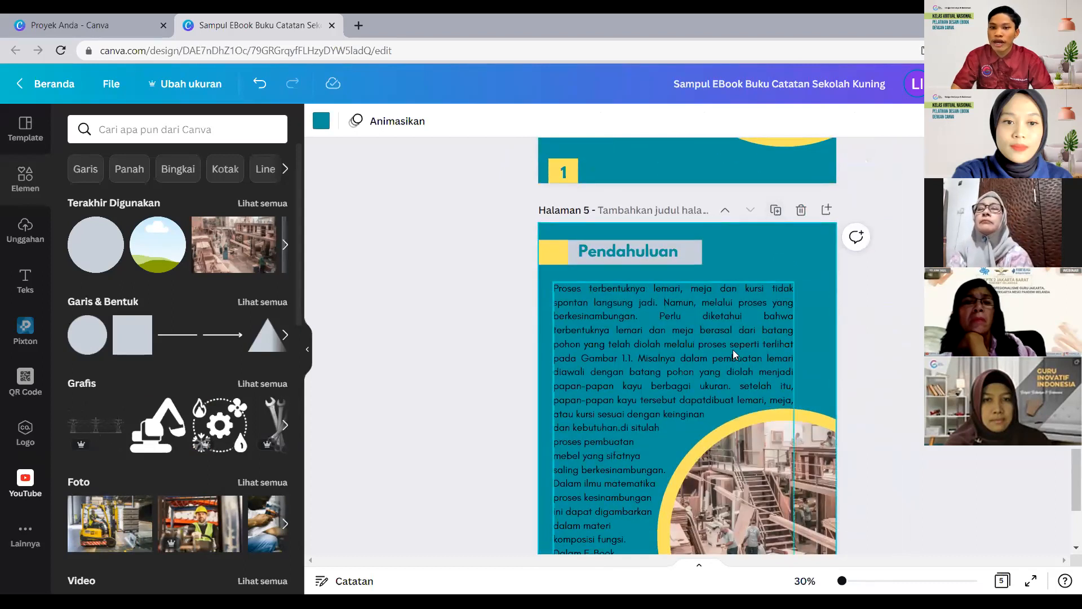
Review the duplicated page and check the Daftar Isi page for the next chapter's title.
scroll(727, 293, up, 3)
scroll(699, 237, down, 5)
scroll(680, 262, up, 8)
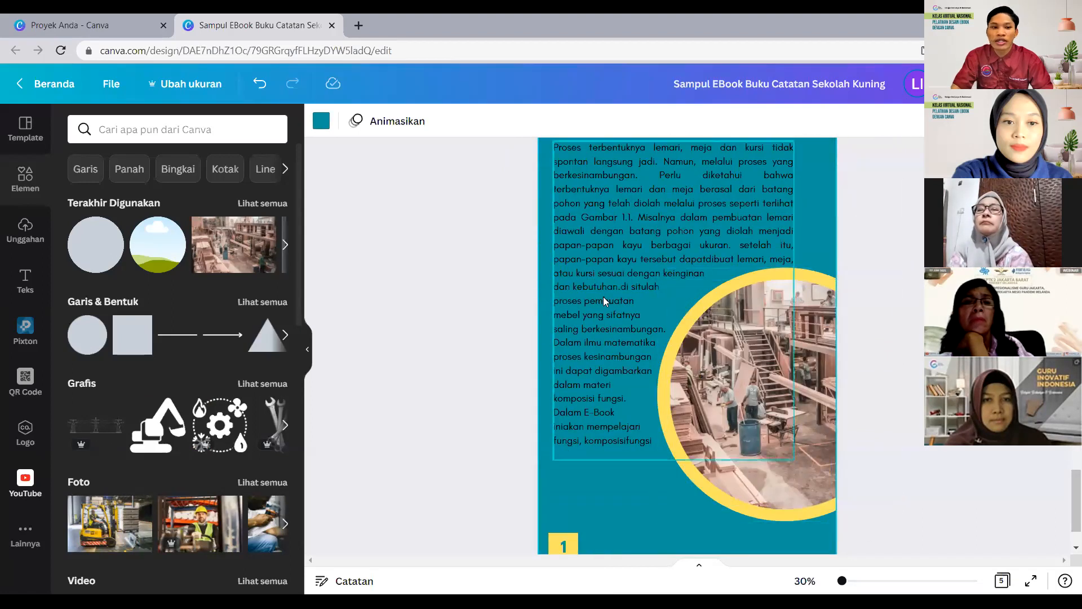
scroll(615, 332, up, 1)
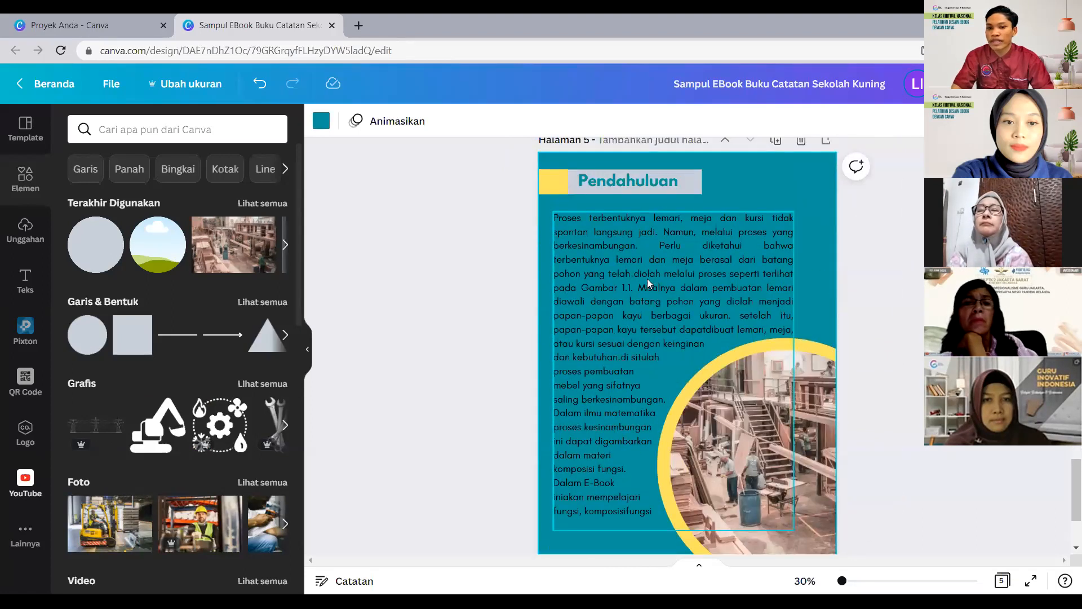
scroll(676, 310, down, 2)
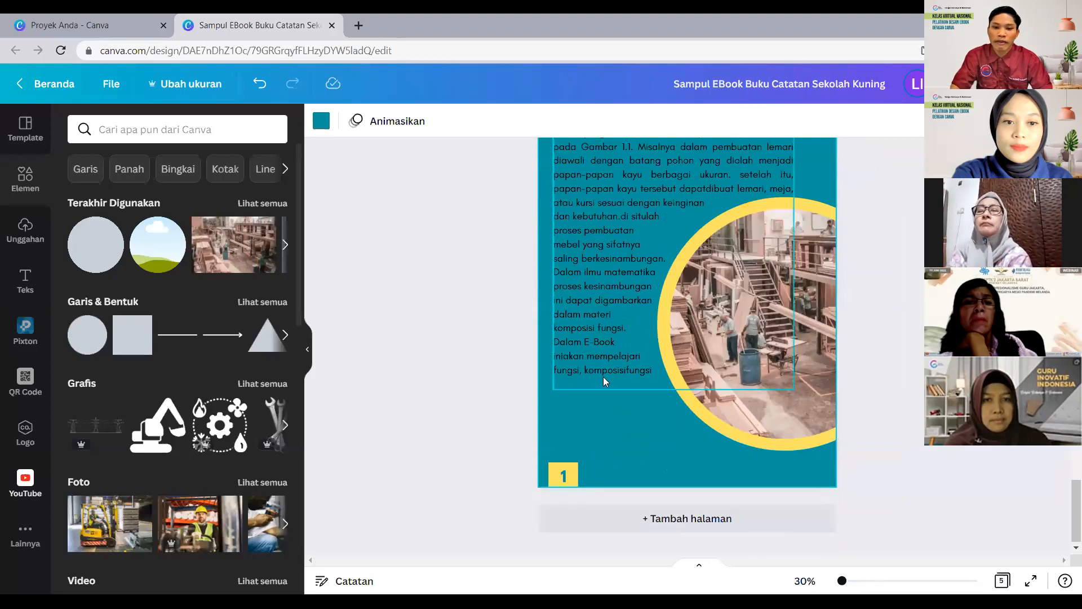
scroll(606, 355, up, 3)
scroll(653, 260, up, 8)
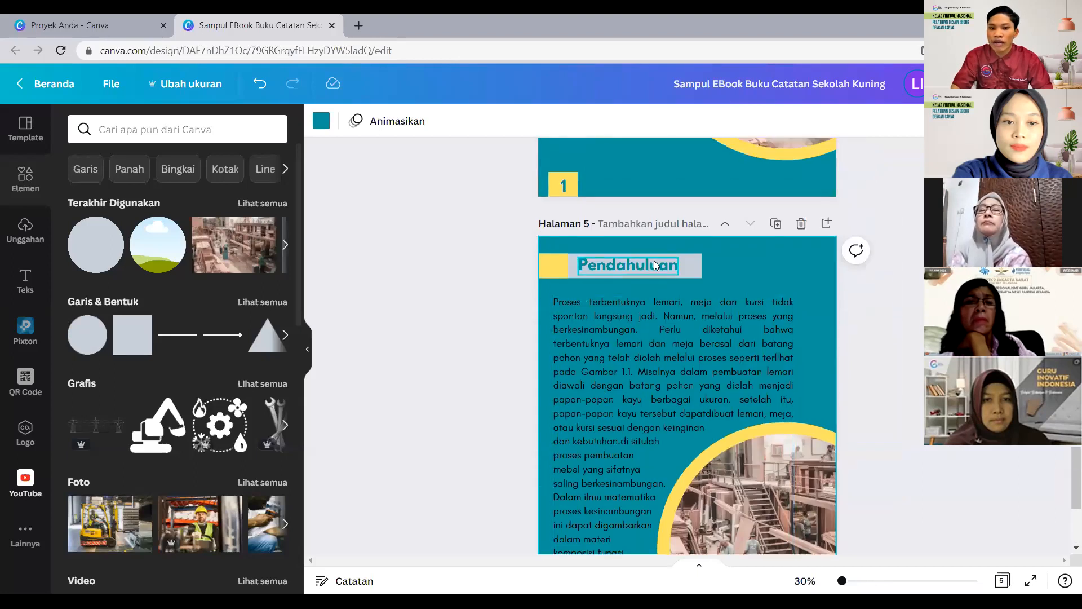
scroll(639, 314, down, 1)
scroll(639, 313, up, 8)
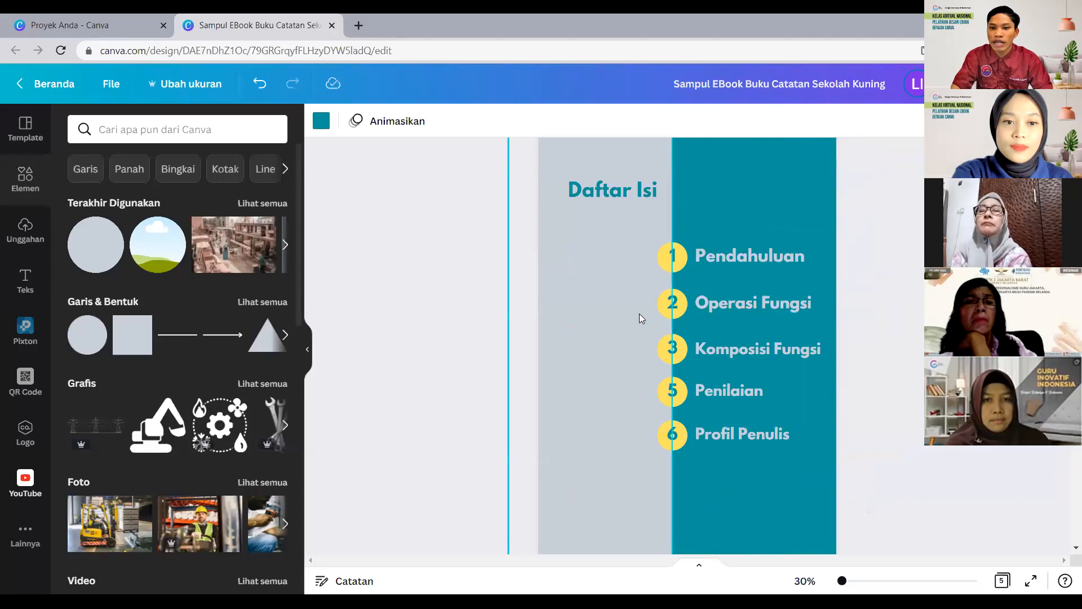
Replace the heading on page 4 with "Operasi Fungsi" and shift it slightly to the right within its grey banner.
scroll(723, 517, down, 8)
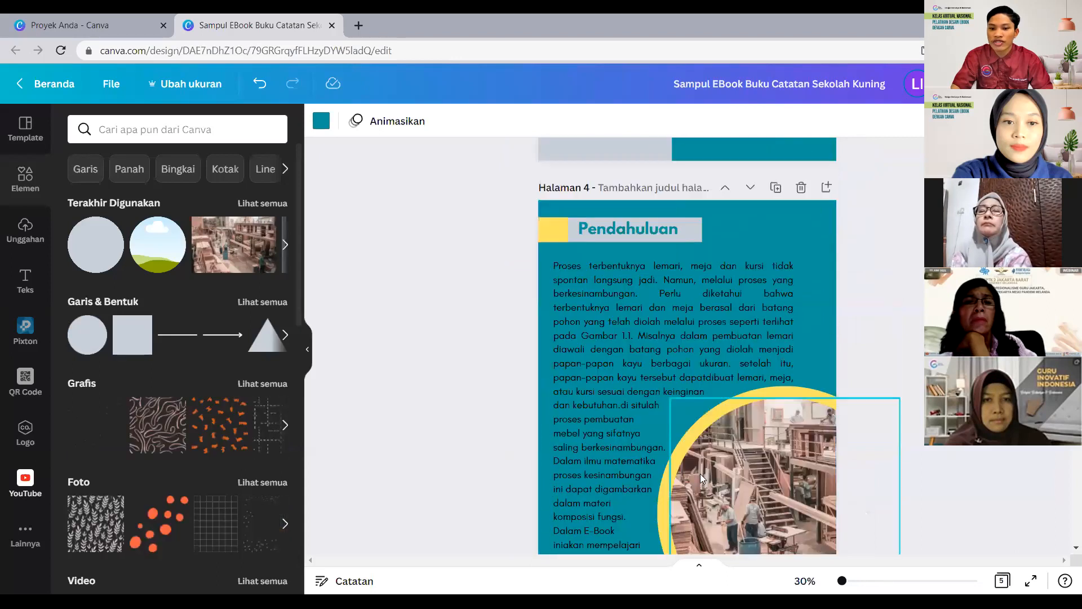
click(654, 232)
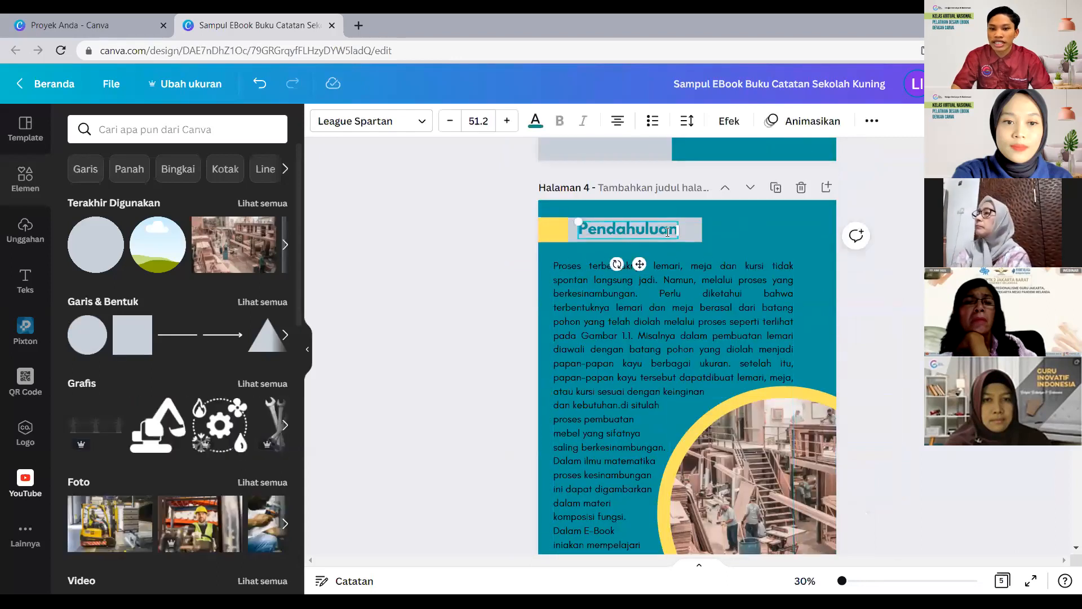
key(BackSpace)
key(BackSpace)
key(BackSpace)
key(BackSpace)
key(BackSpace)
key(BackSpace)
key(BackSpace)
key(BackSpace)
key(BackSpace)
key(BackSpace)
key(BackSpace)
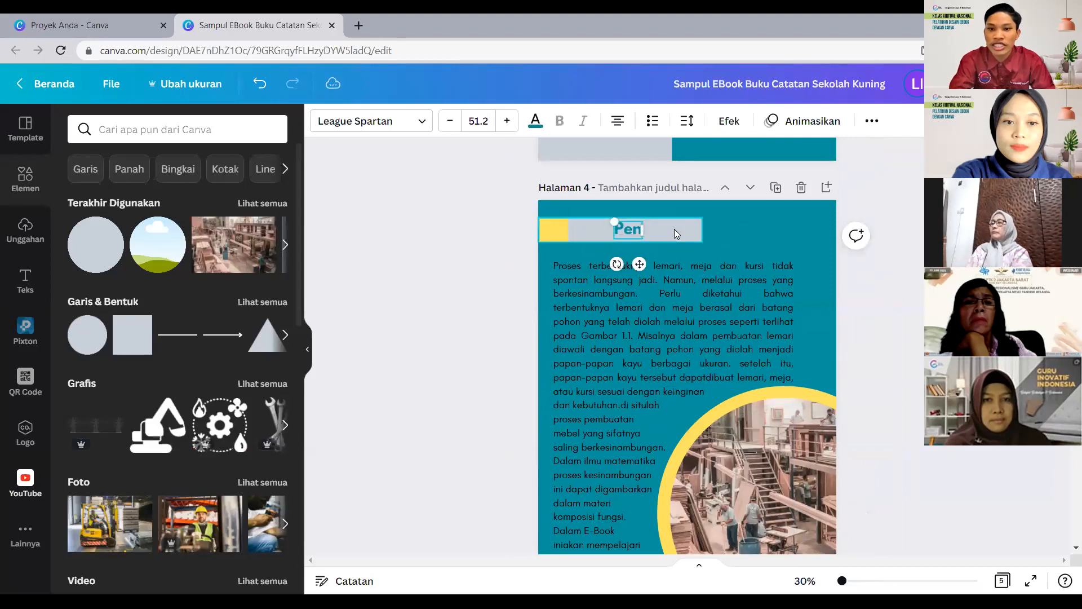
text(Operasi)
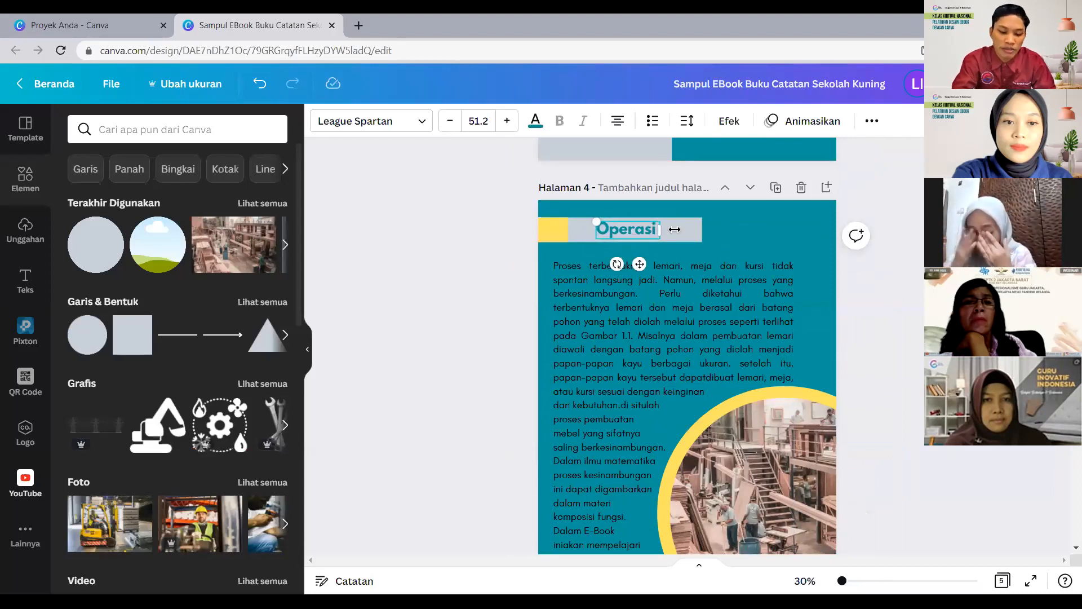
text( Fungsi)
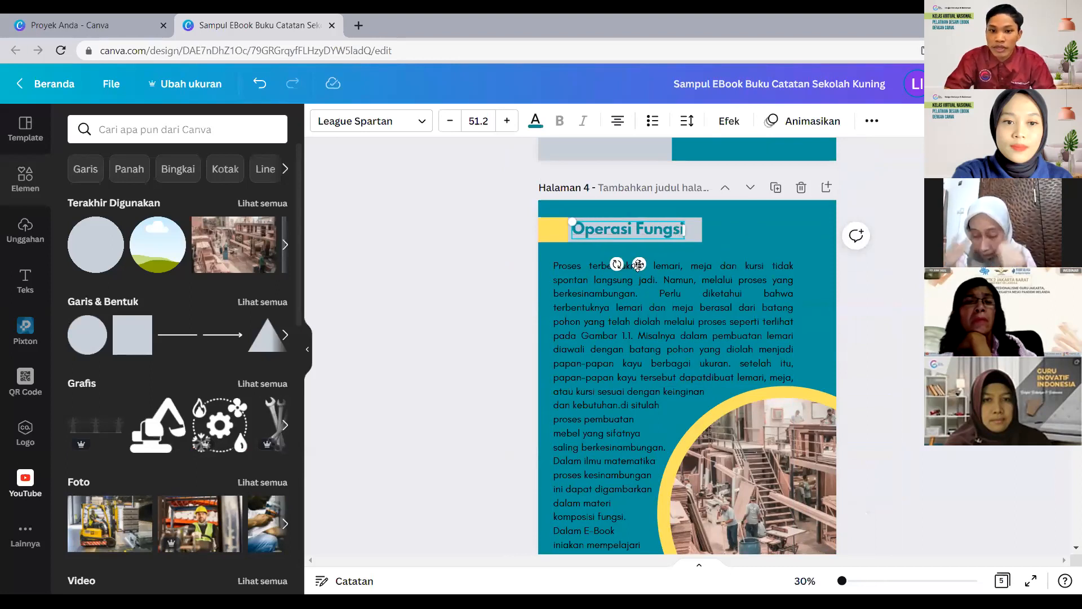
drag(639, 263, 644, 265)
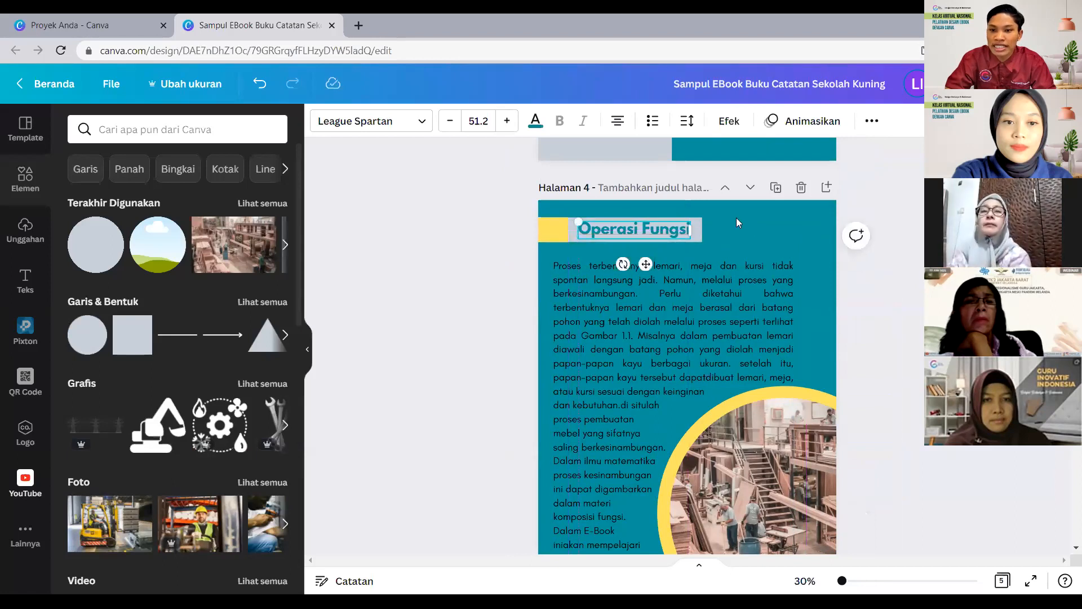
Unlock the yellow circle behind the workshop photo on page 4.
click(732, 237)
scroll(665, 353, down, 3)
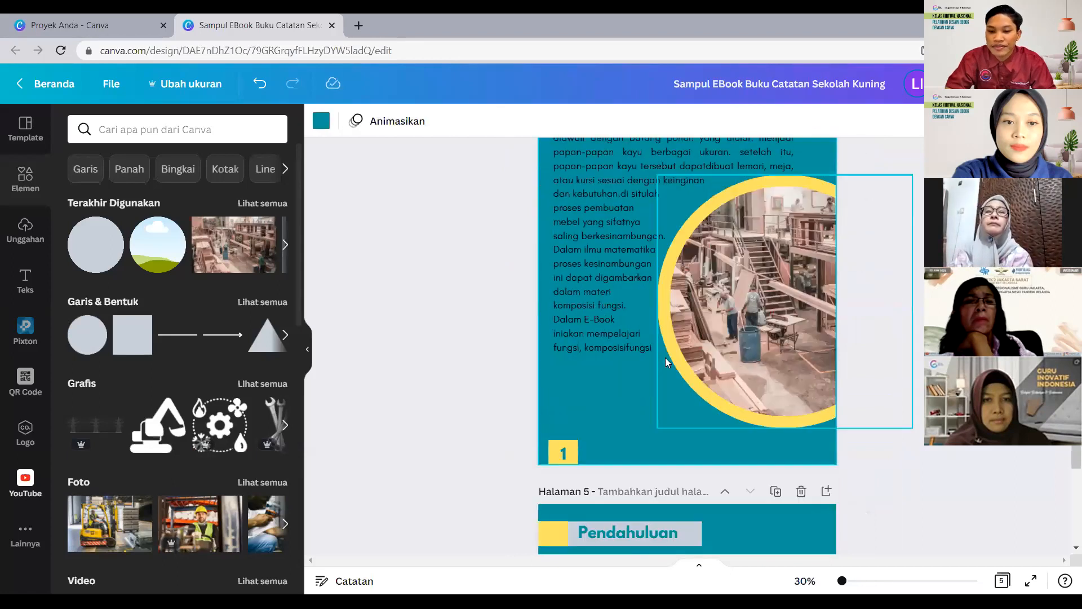
click(715, 333)
scroll(719, 332, up, 1)
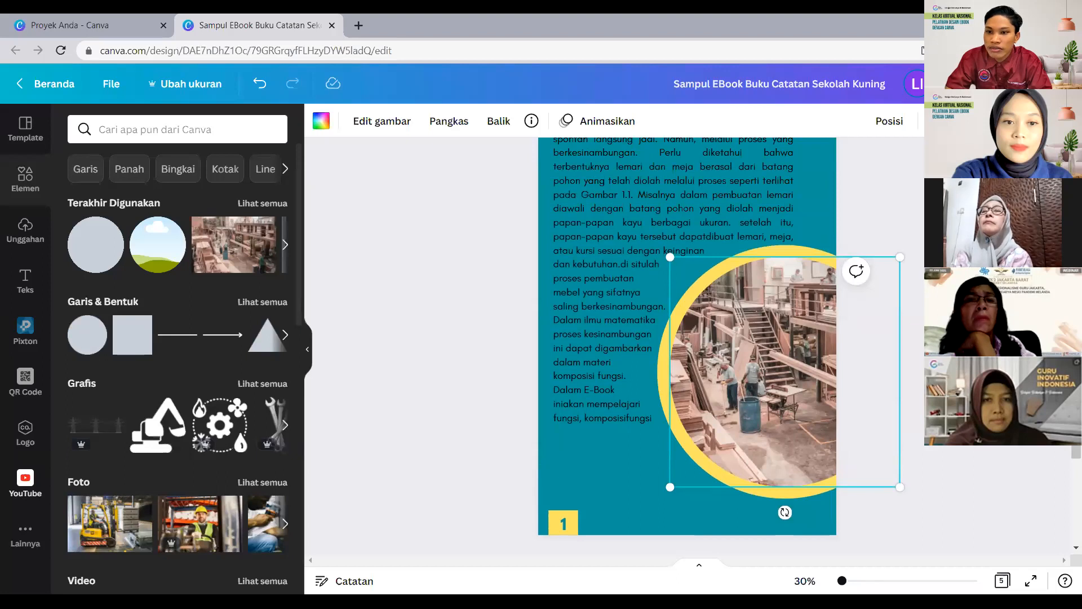
click(767, 251)
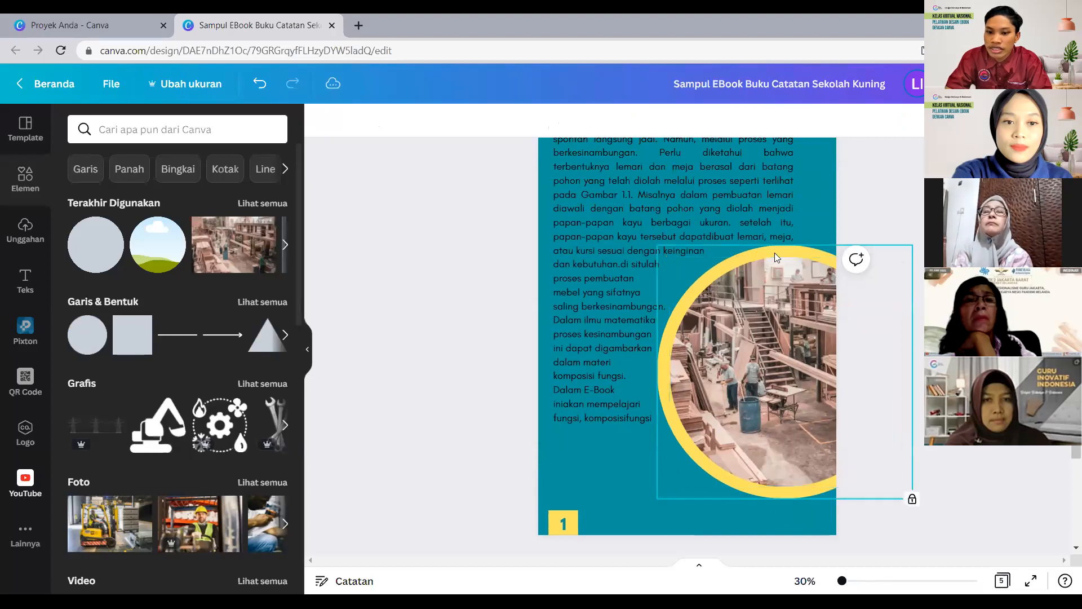
click(912, 498)
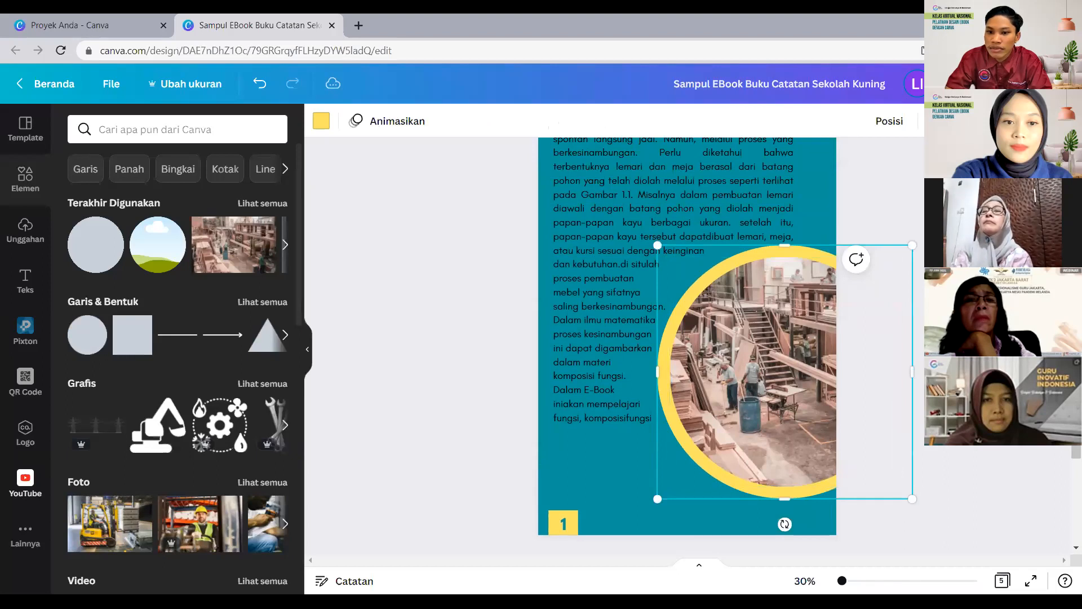
Delete the workshop photo, its round frame and the yellow circle behind it from page 4.
click(757, 343)
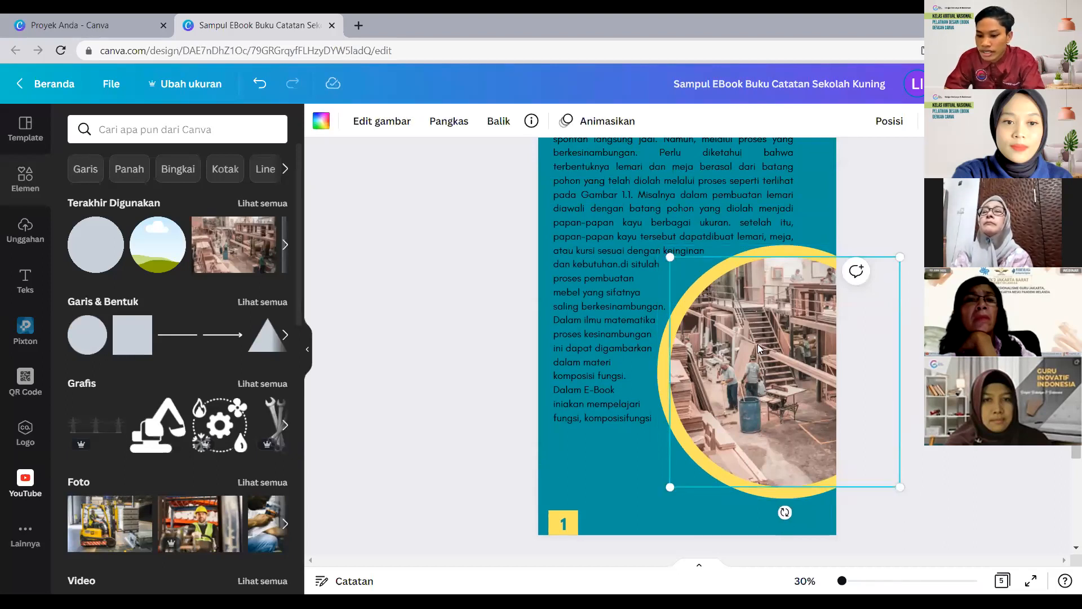
key(Delete)
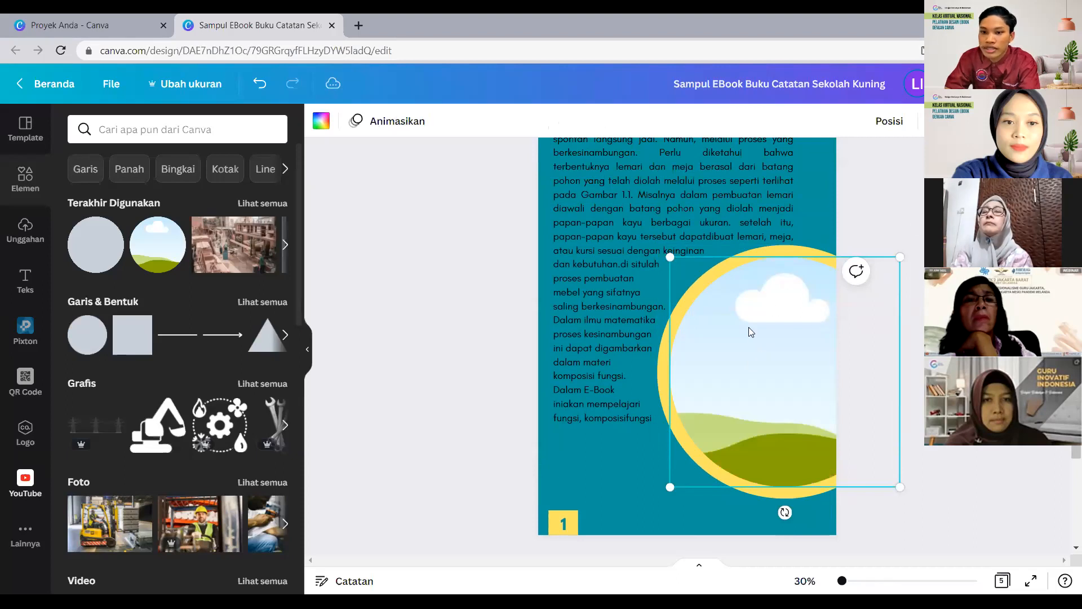
key(Delete)
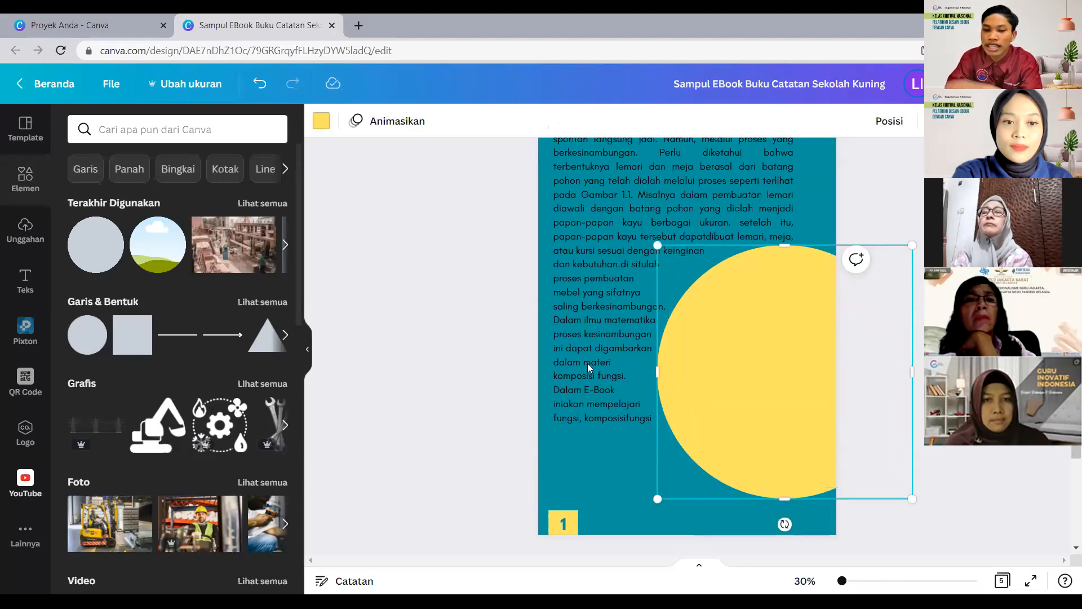
key(Delete)
Move the body paragraph down and partly past the right edge of page 4, clearing the area under the heading.
drag(605, 285, 625, 363)
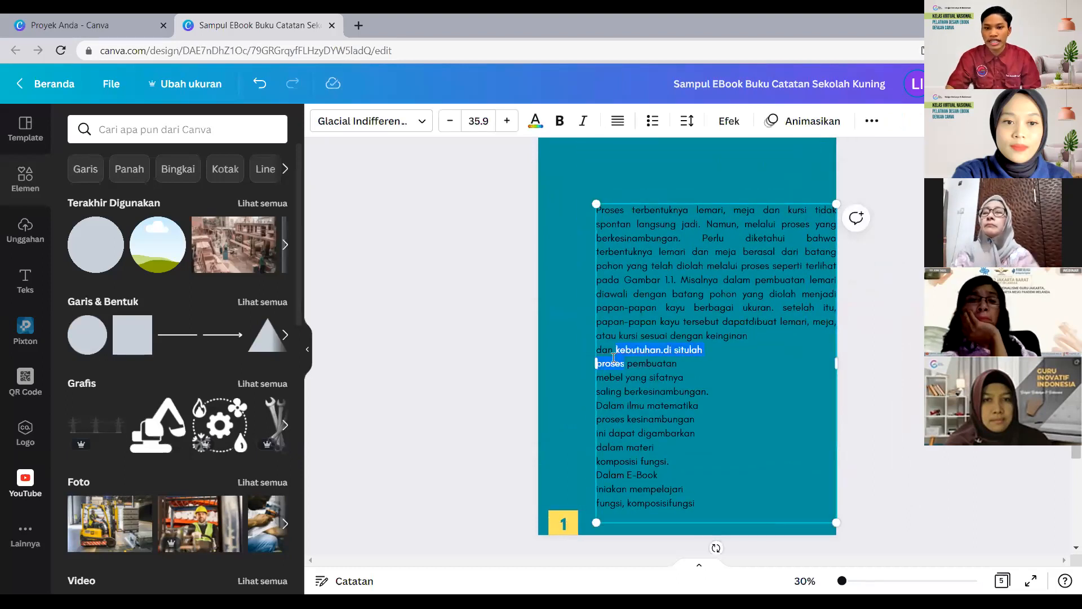
click(649, 400)
scroll(656, 361, up, 3)
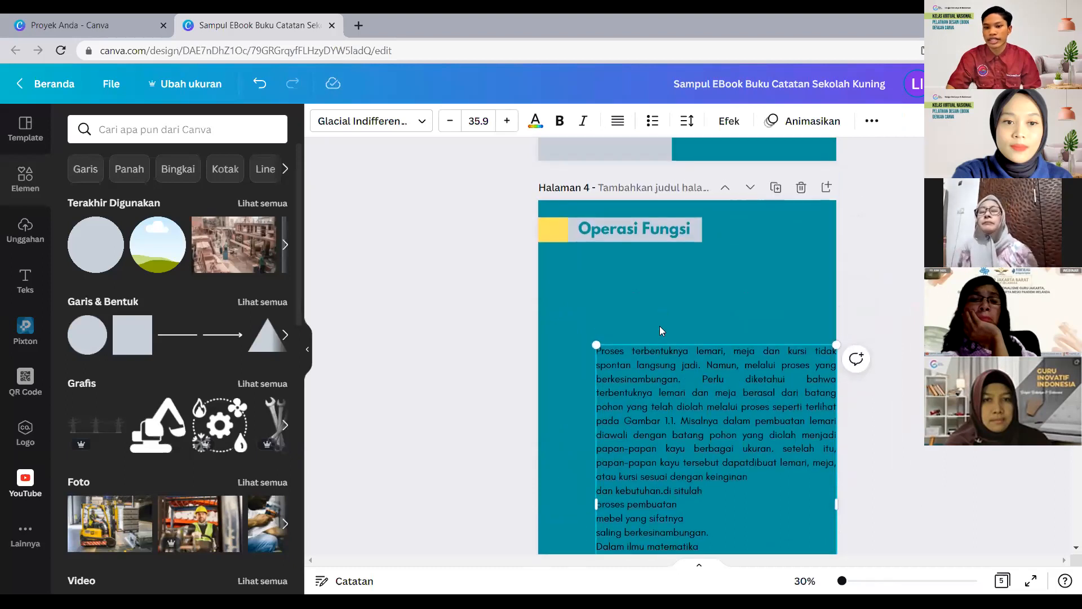
drag(645, 344, 627, 331)
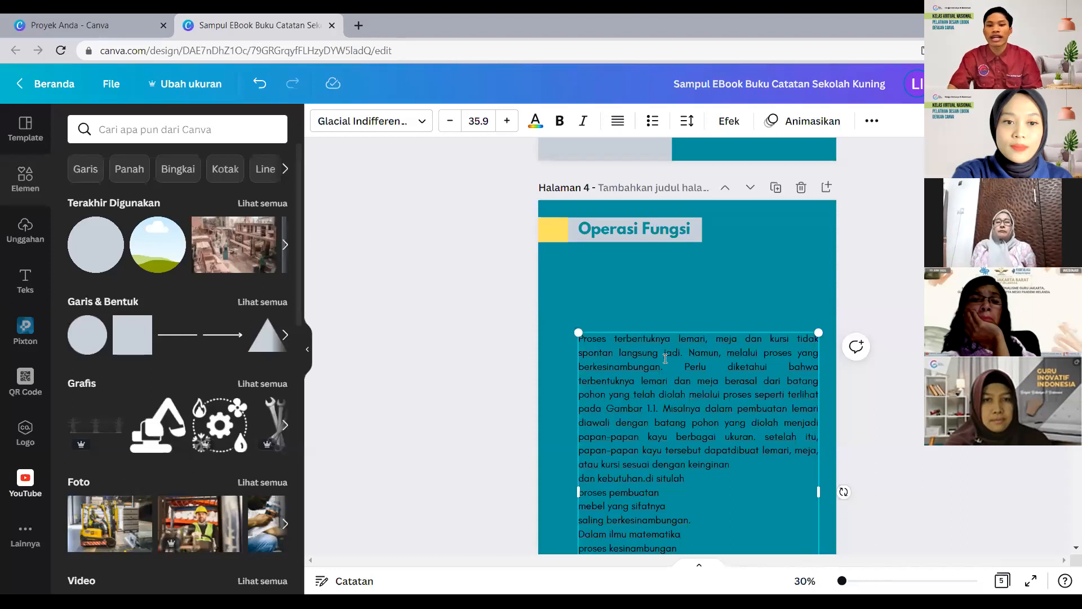
drag(656, 338, 811, 338)
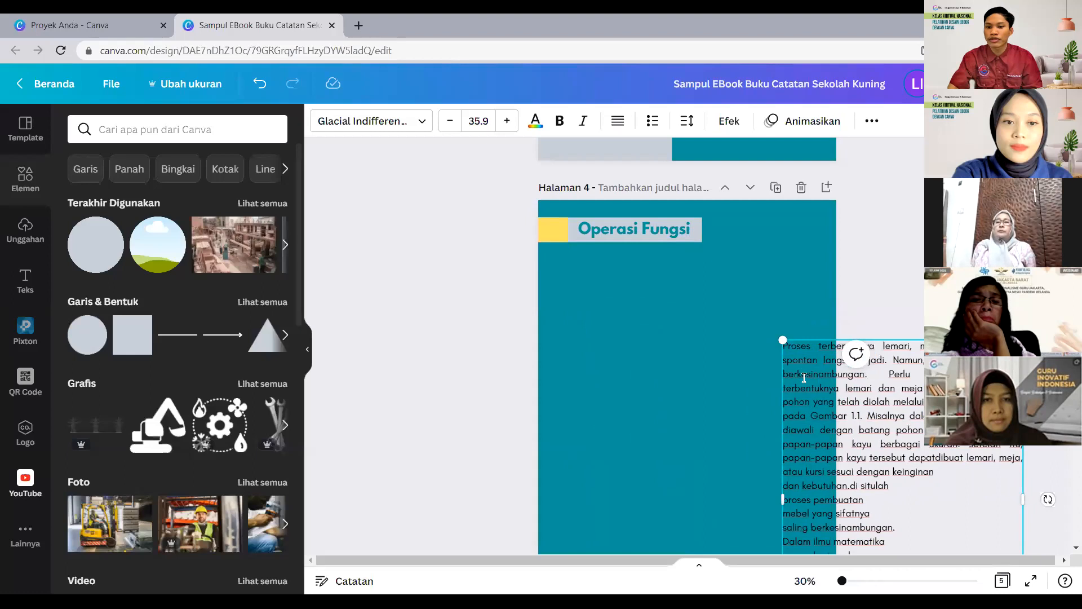
Duplicate the "Operasi Fungsi" heading with its yellow and grey banner, and place the copy just below the original, slightly indented.
drag(487, 208, 731, 256)
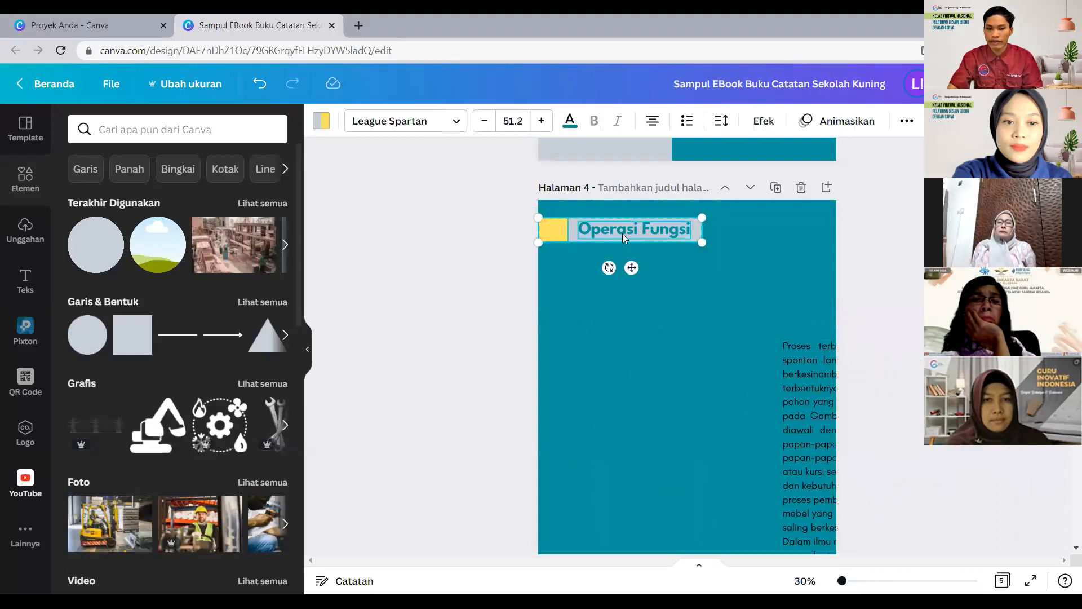
drag(479, 202, 753, 260)
right_click(669, 229)
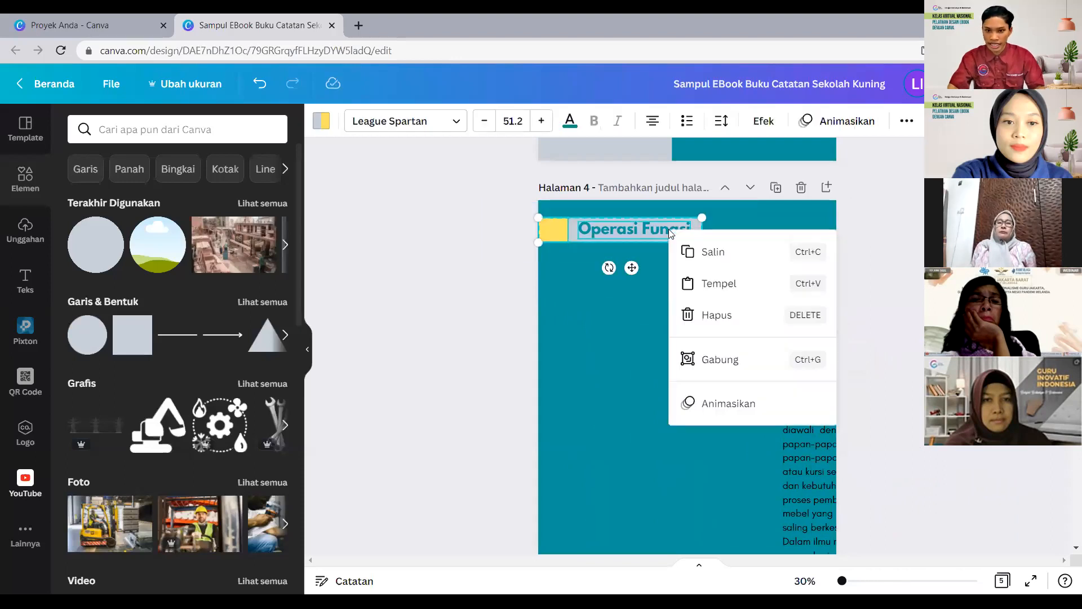
click(707, 253)
click(577, 293)
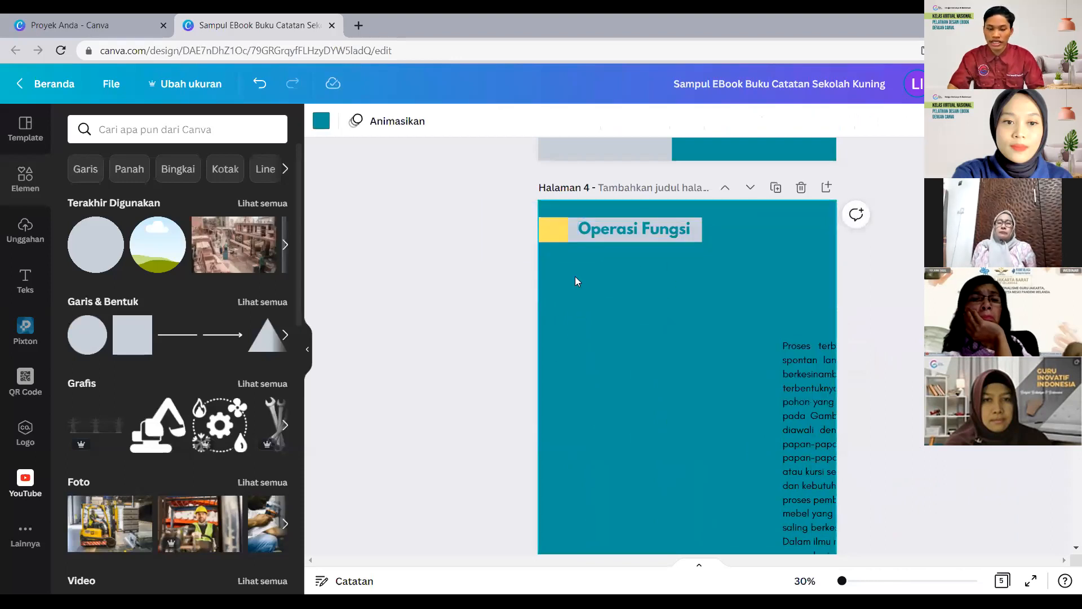
right_click(575, 276)
click(623, 331)
drag(599, 239, 613, 277)
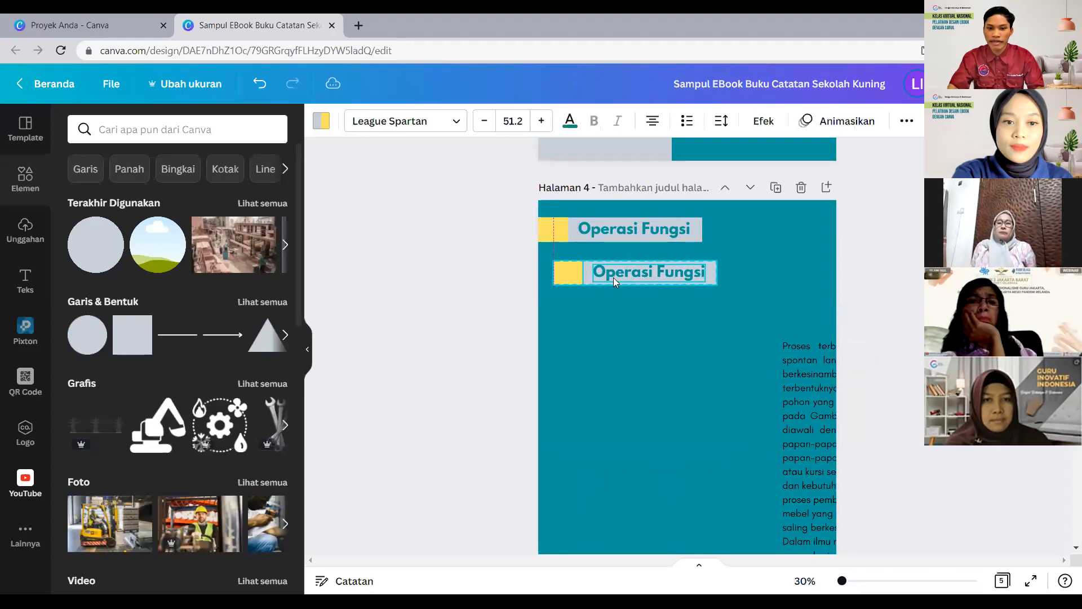
Replace the duplicated banner's text with "Penjumlahan".
click(693, 272)
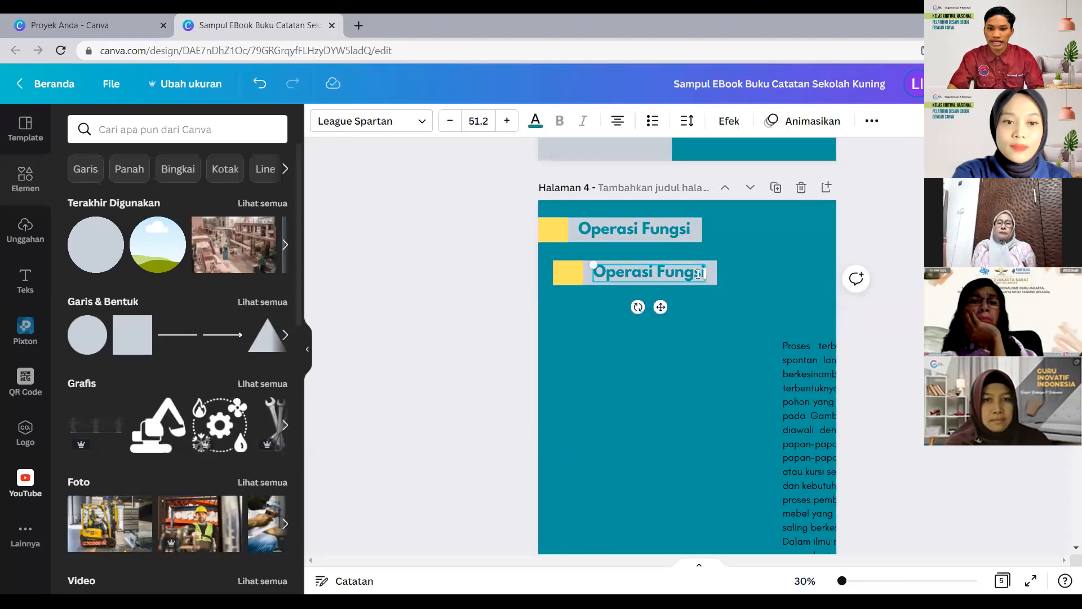
key(BackSpace)
key(BackSpace)
key(BackSpace)
key(BackSpace)
key(BackSpace)
key(BackSpace)
key(BackSpace)
key(BackSpace)
key(BackSpace)
key(BackSpace)
key(BackSpace)
key(BackSpace)
key(BackSpace)
text(Penjum)
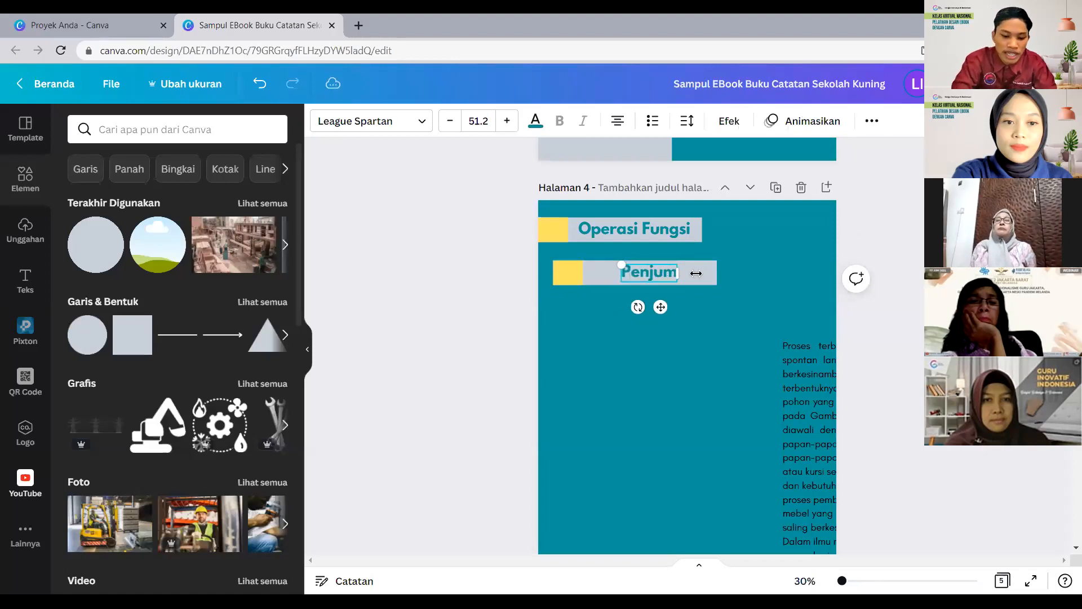
text(lahan)
click(645, 373)
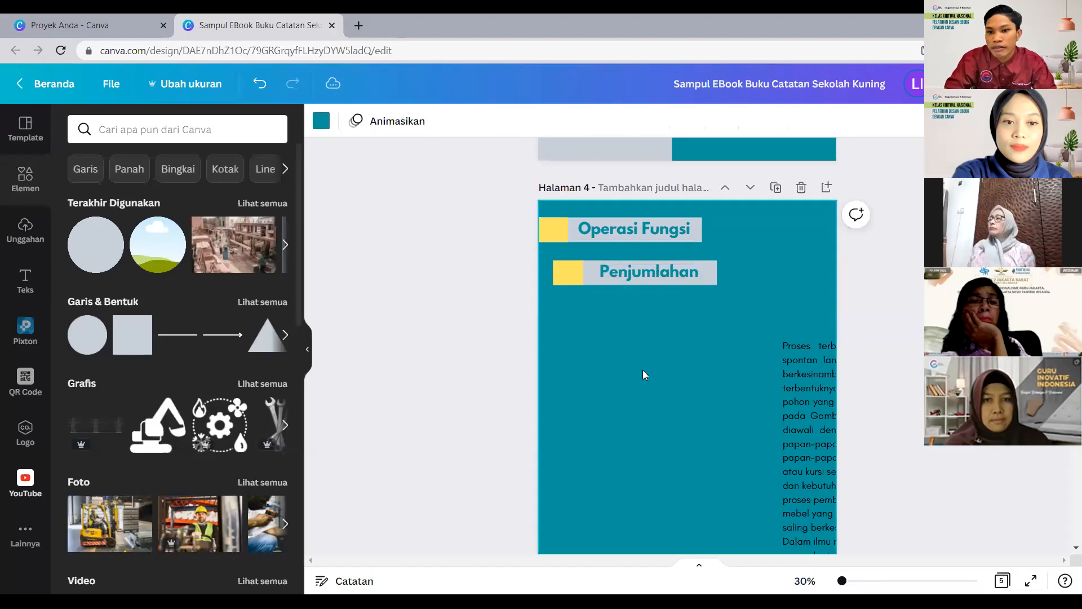
Create three more copies of the "Penjumlahan" banner, evenly spaced one below another down page 4.
drag(508, 256, 749, 300)
drag(692, 276, 692, 355)
key(ctrl+v)
drag(694, 276, 686, 509)
key(ctrl+v)
scroll(631, 391, down, 4)
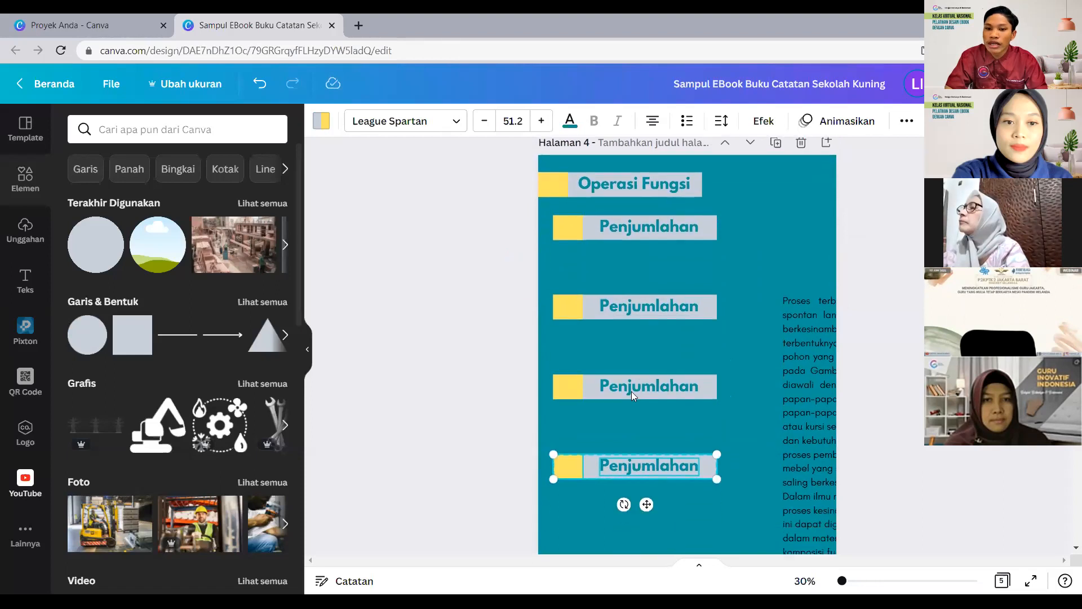
Shift the body paragraph slightly up and to the left, beside the column of banners.
scroll(637, 270, up, 3)
drag(791, 325, 766, 298)
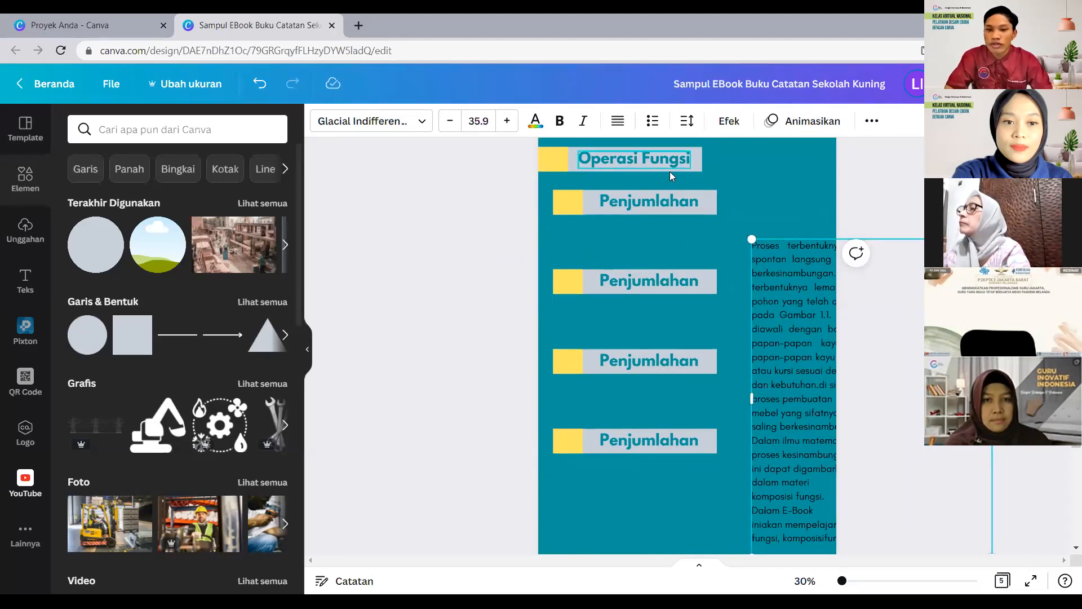
scroll(615, 239, up, 1)
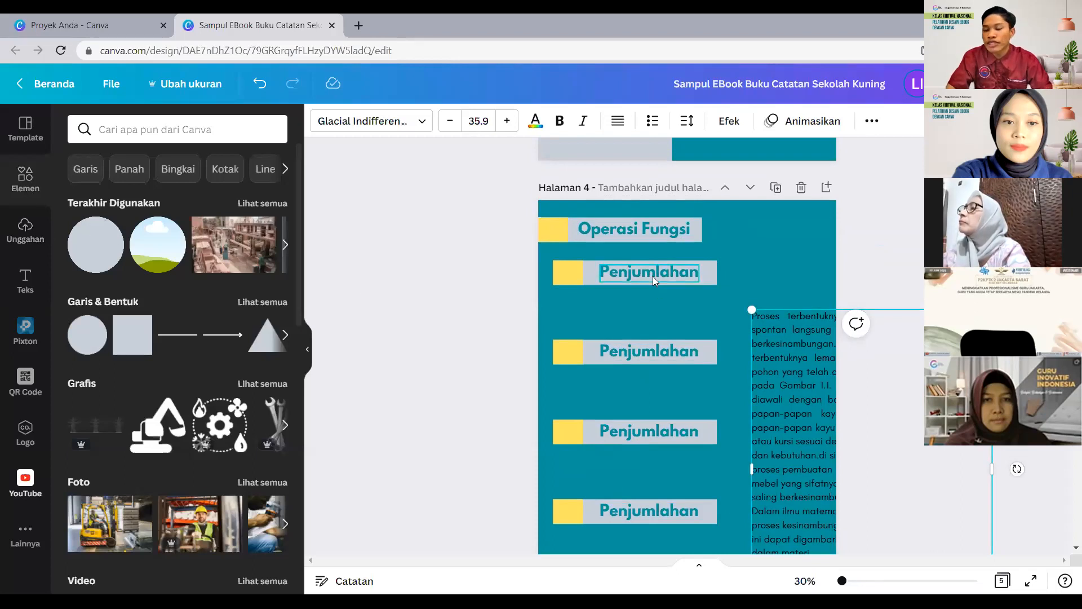
Change the second subheading banner's text to "Pengurangan" and the third one's to "Perkalian".
click(659, 357)
double_click(691, 354)
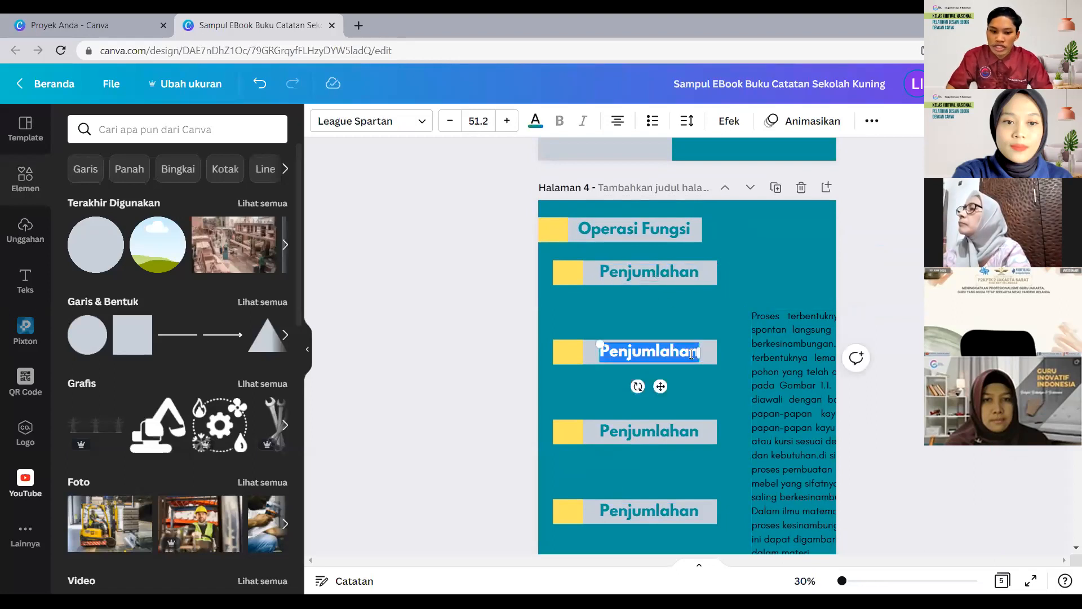
text(Pengurangan)
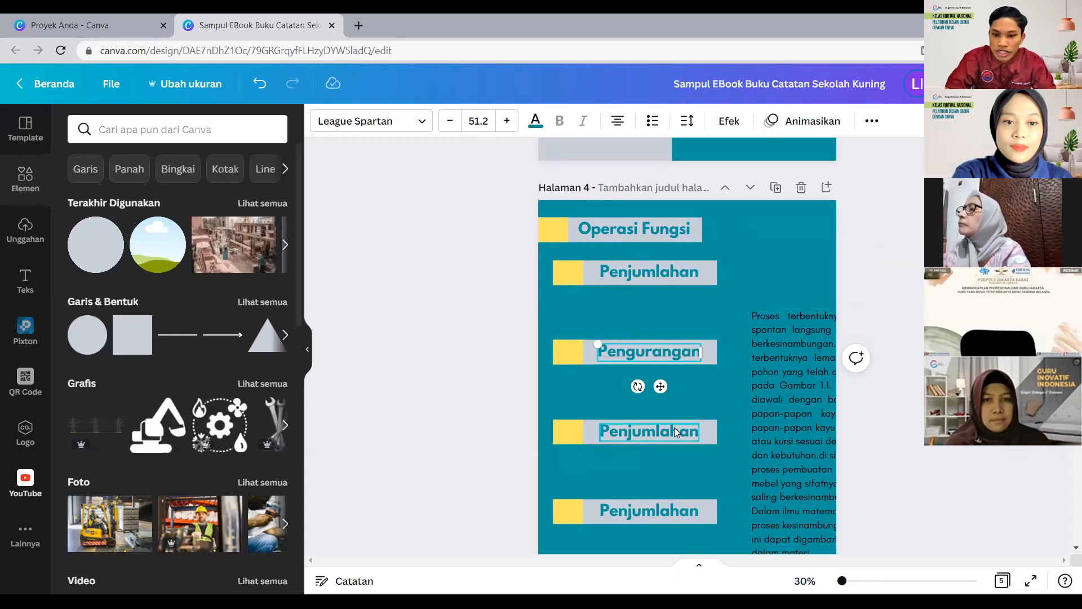
click(674, 427)
double_click(690, 431)
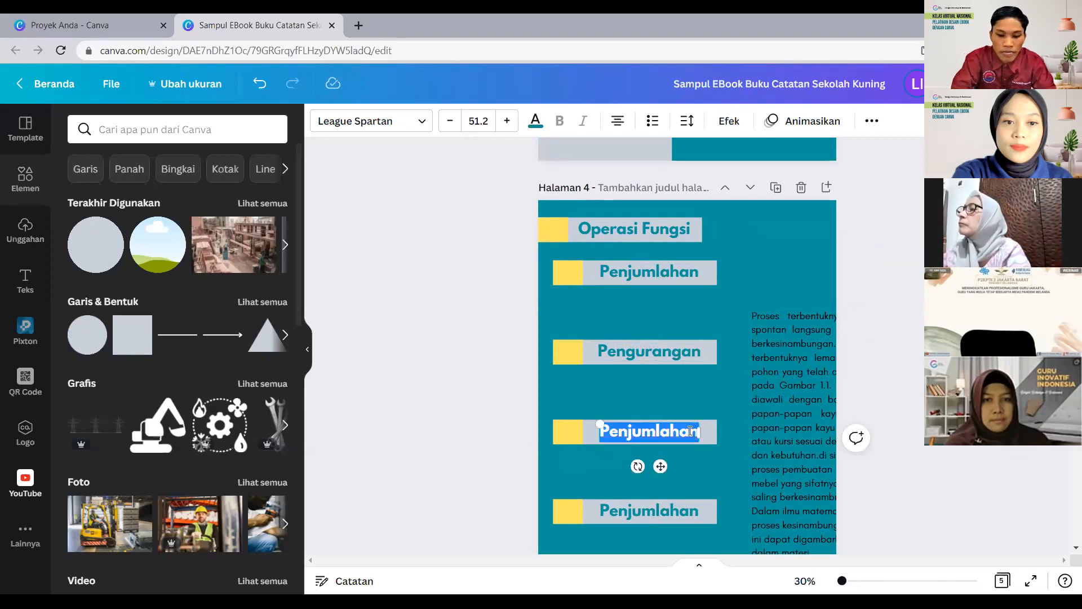
text(Pe)
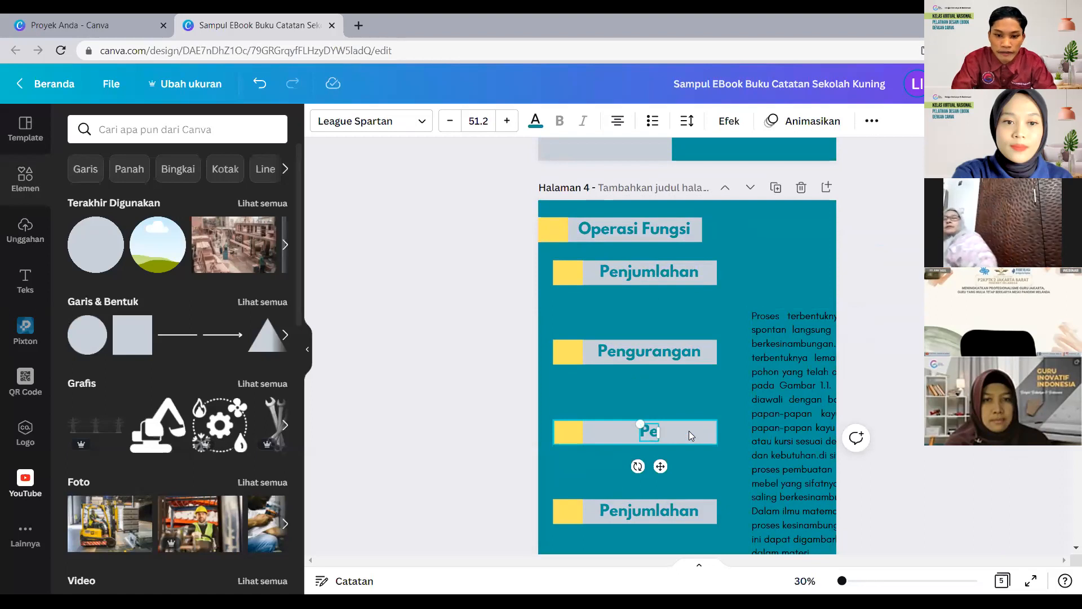
text(rkalian)
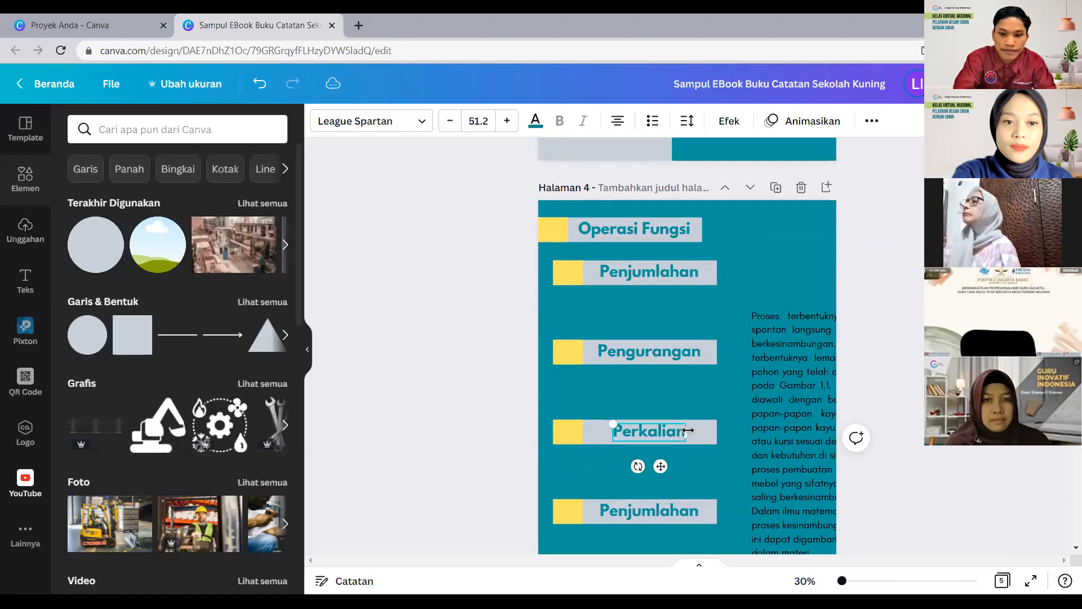
Change the fourth subheading banner's text to "Pembagian".
click(664, 515)
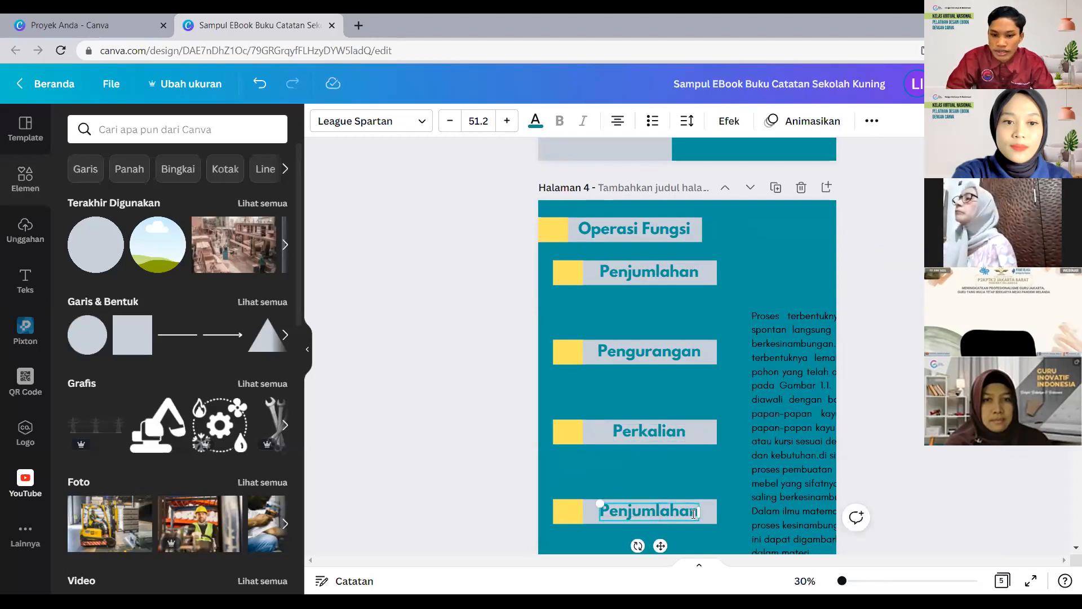
key(BackSpace)
key(BackSpace)
key(BackSpace)
key(BackSpace)
key(BackSpace)
key(BackSpace)
key(BackSpace)
key(BackSpace)
key(BackSpace)
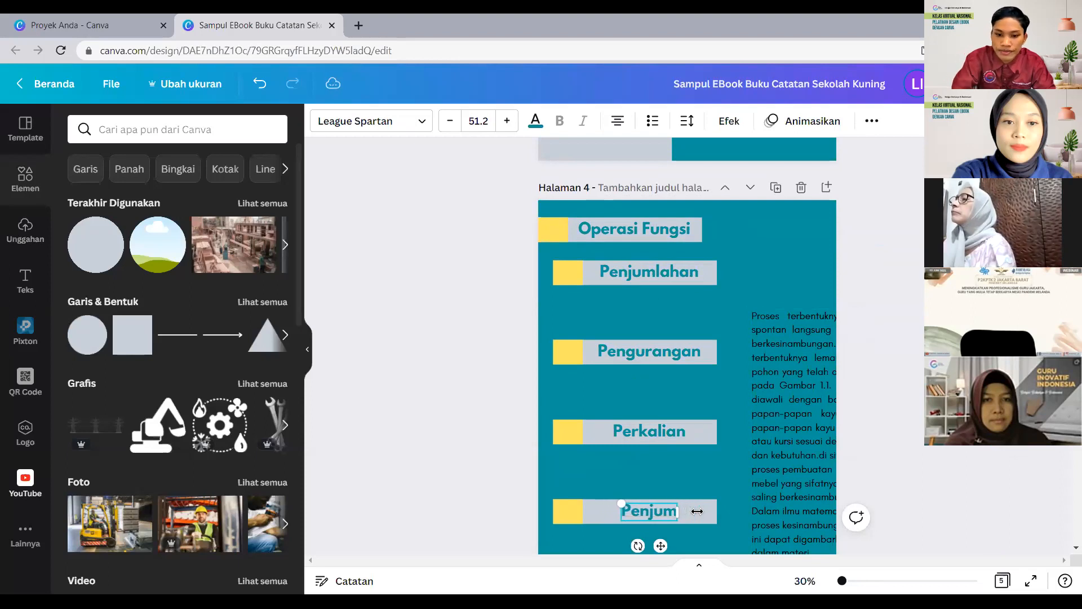
text(mb)
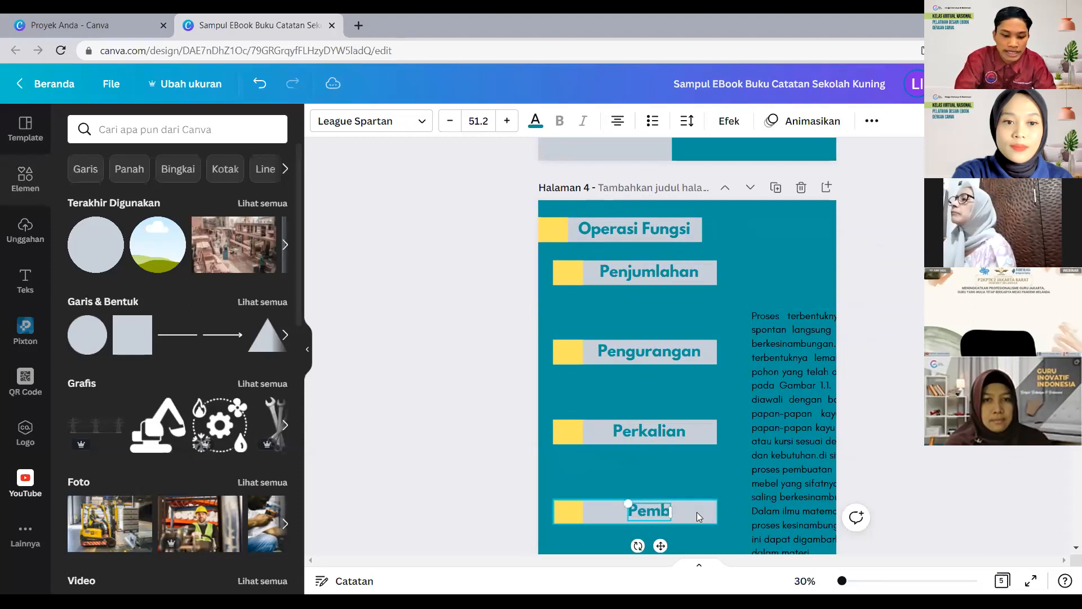
text(agian)
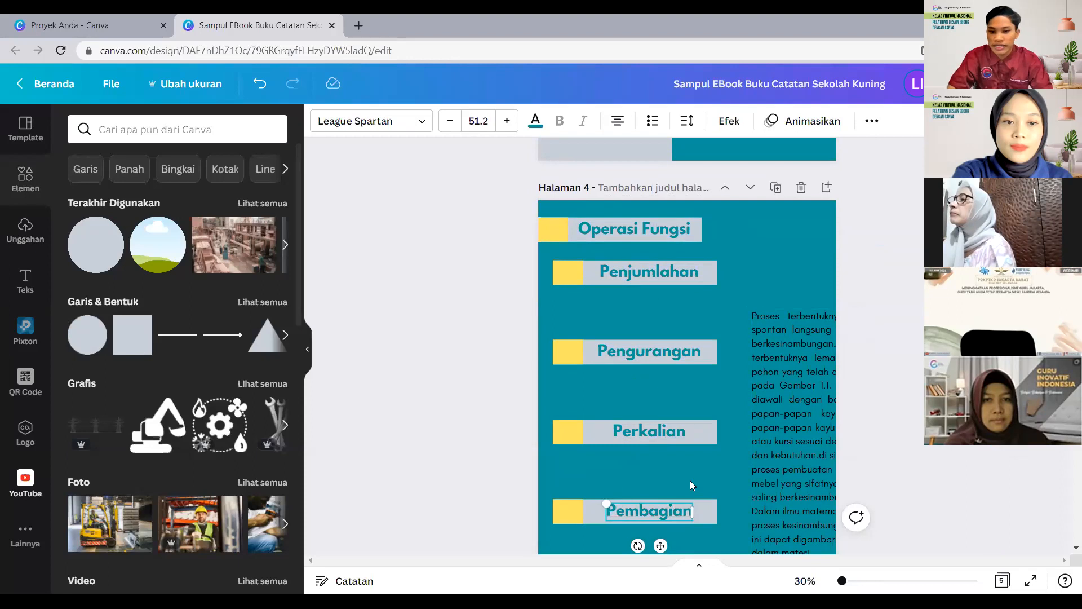
click(690, 480)
Move the body paragraph higher along the right edge of page 4, clear of the subheading banners.
drag(759, 470, 762, 424)
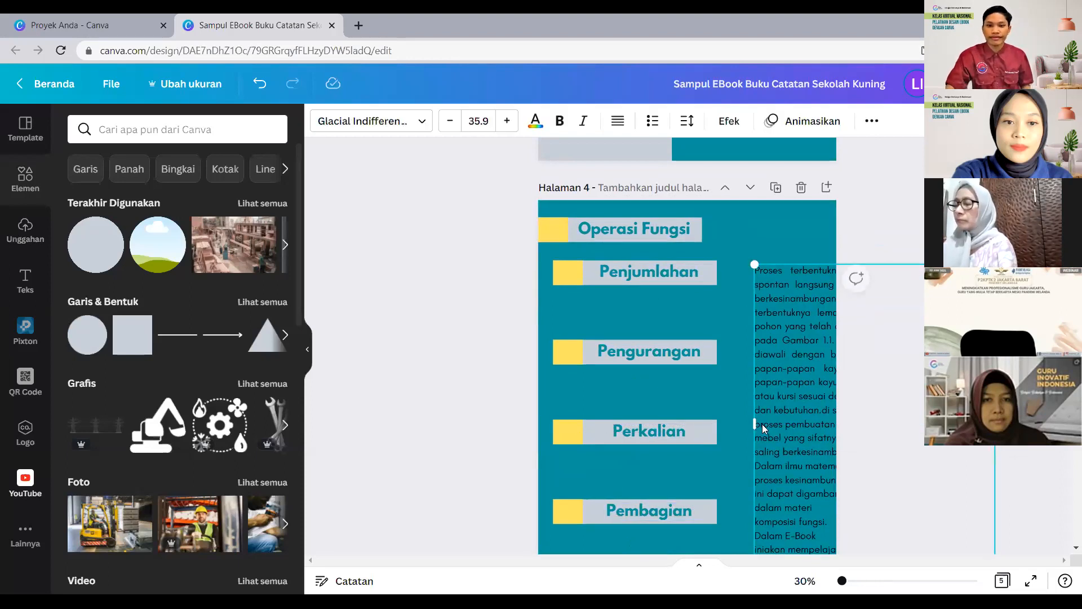
scroll(762, 424, down, 4)
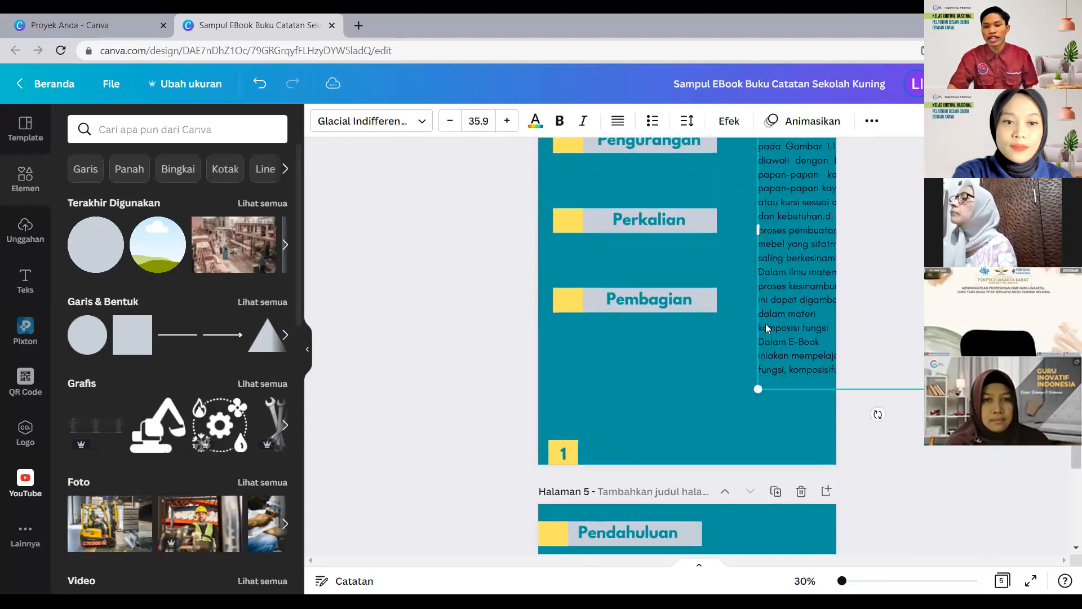
scroll(766, 324, up, 3)
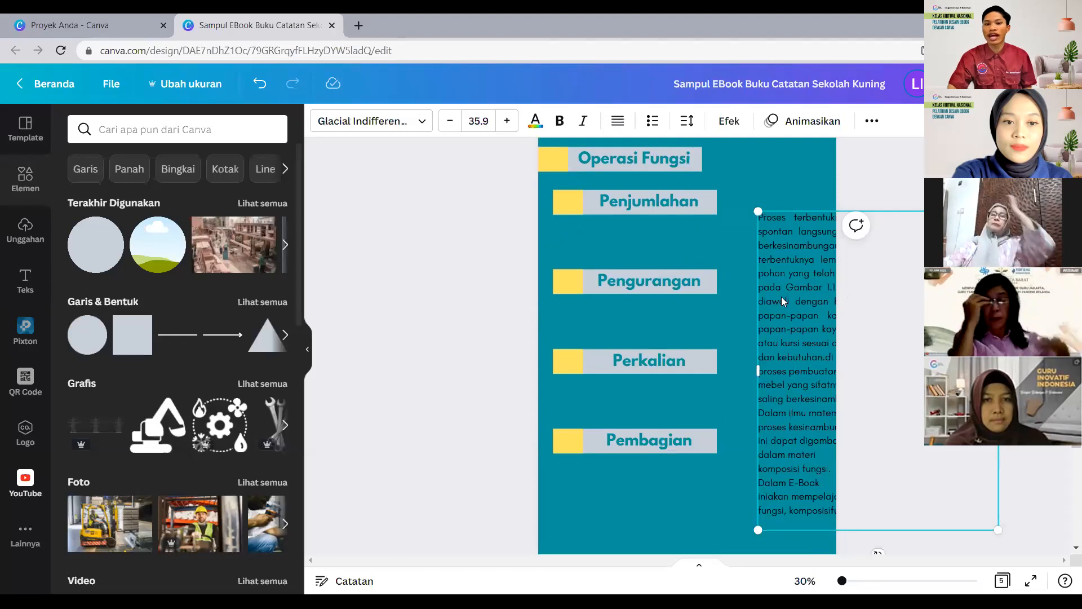
Shift the "Perkalian" and "Pembagian" labels left within their banners to line up with the start of "Pengurangan".
drag(637, 364, 621, 362)
drag(630, 431, 627, 437)
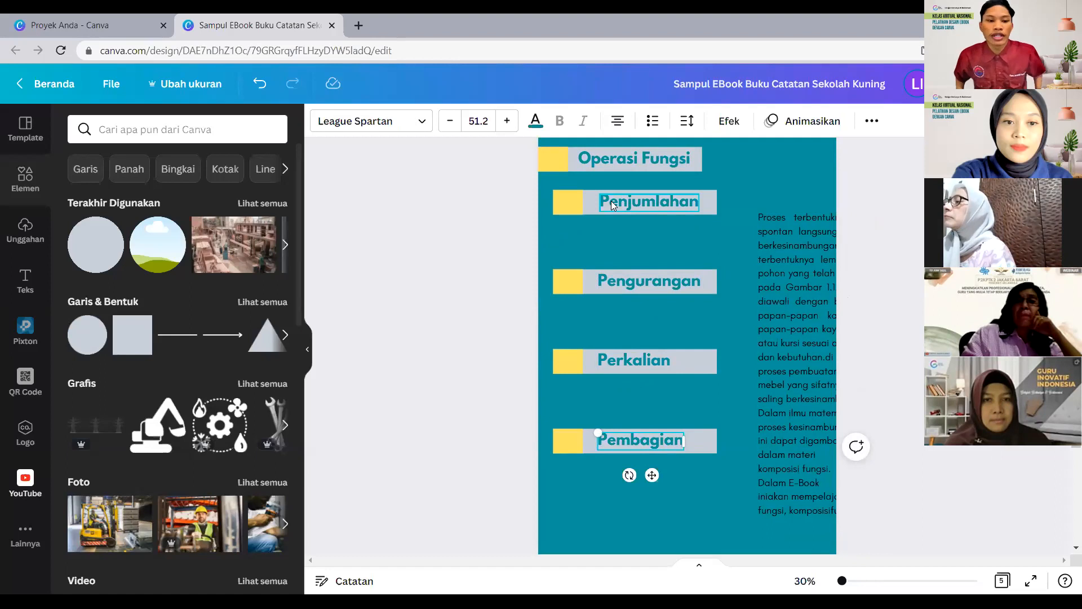
Switch to the "bahan pelatihan" PowerPoint presentation and find the slide with the four function operation formulas.
click(24, 248)
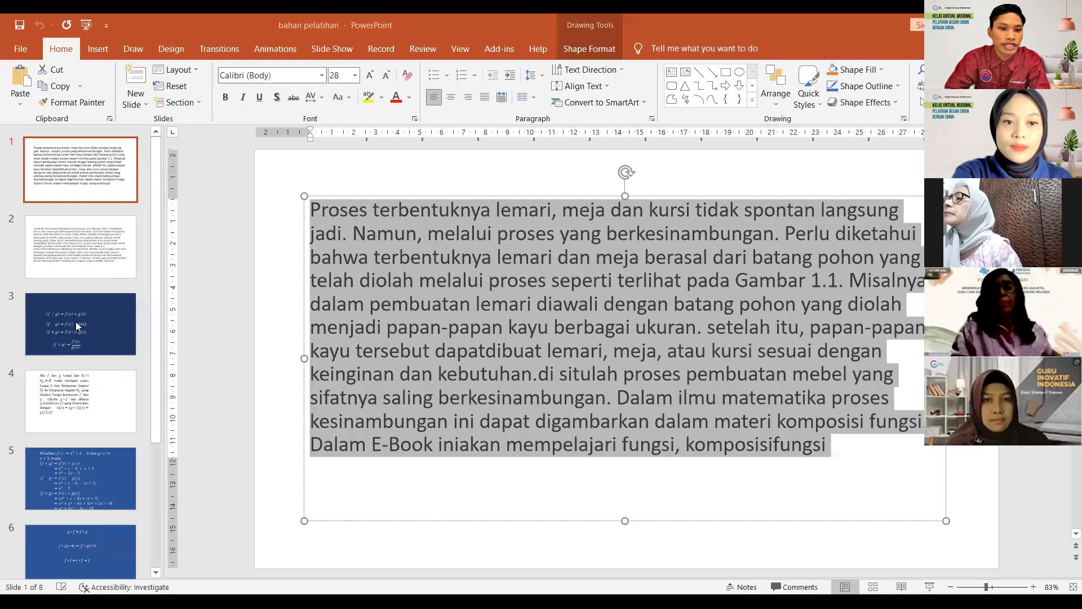
click(89, 309)
click(86, 233)
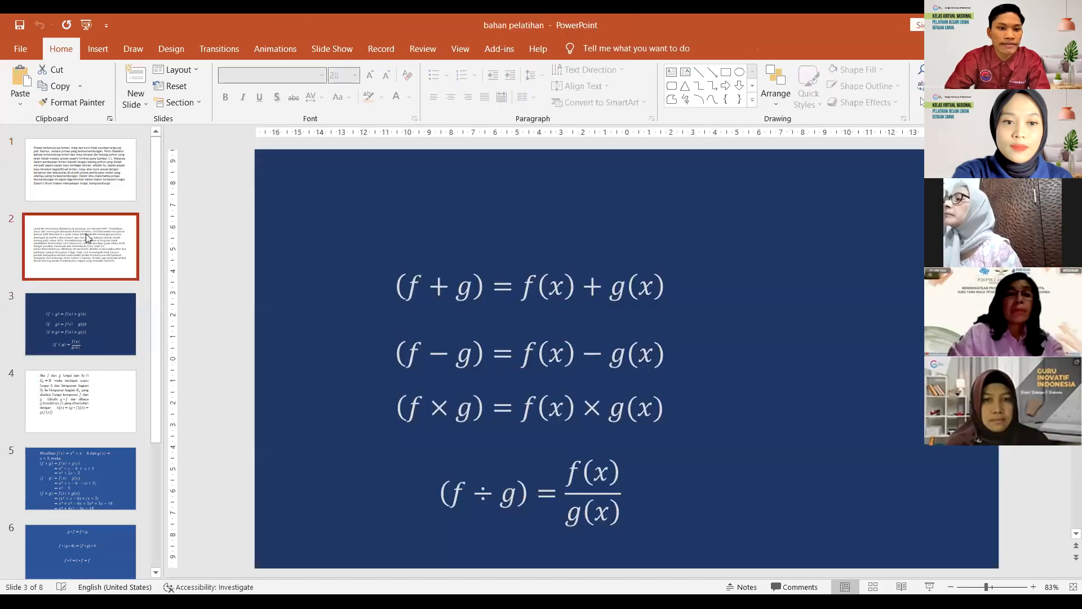
click(87, 318)
scroll(525, 277, down, 2)
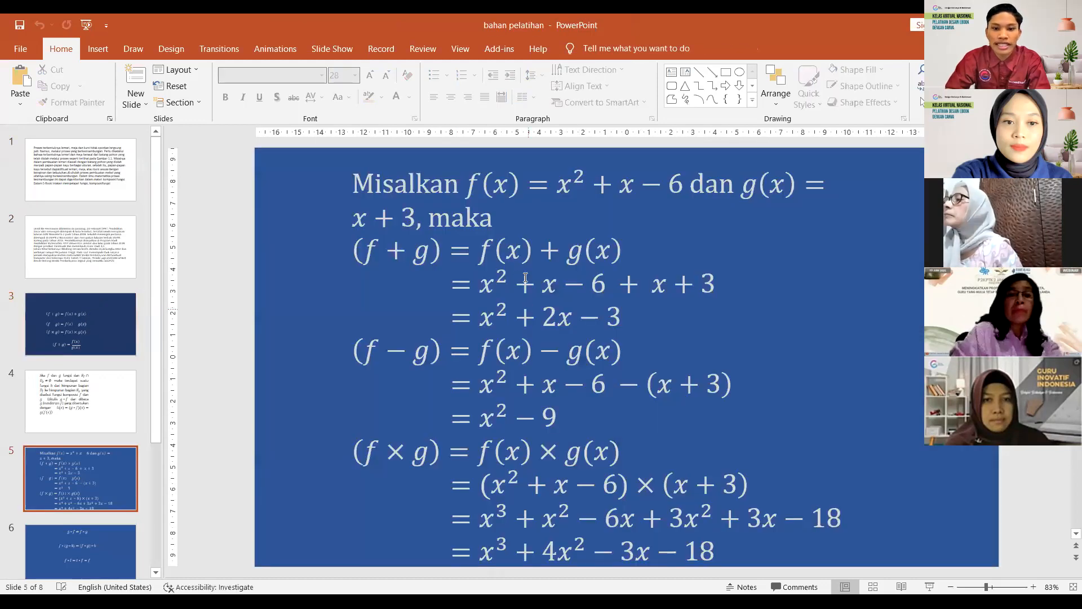
scroll(518, 247, up, 1)
click(98, 315)
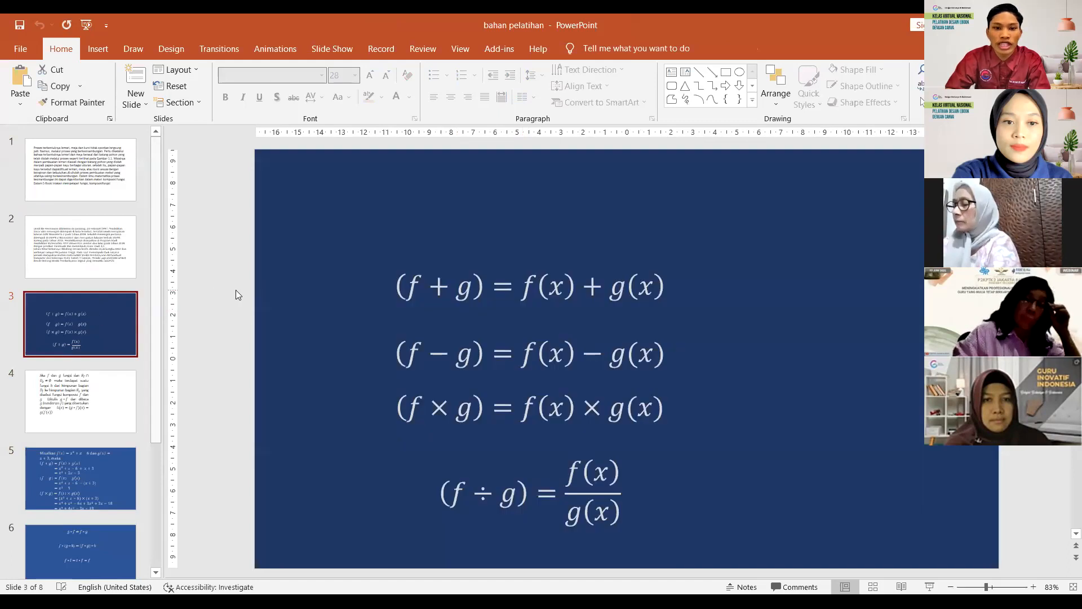
Move the formula text box on slide 3 slightly higher and leave the whole box selected.
click(506, 289)
drag(510, 241, 506, 198)
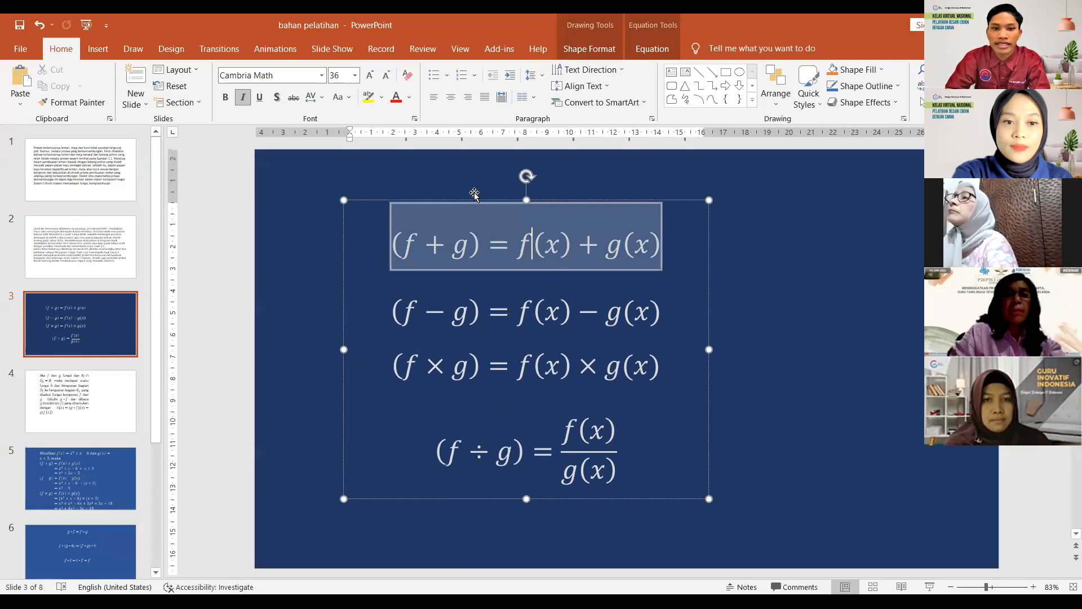
click(474, 200)
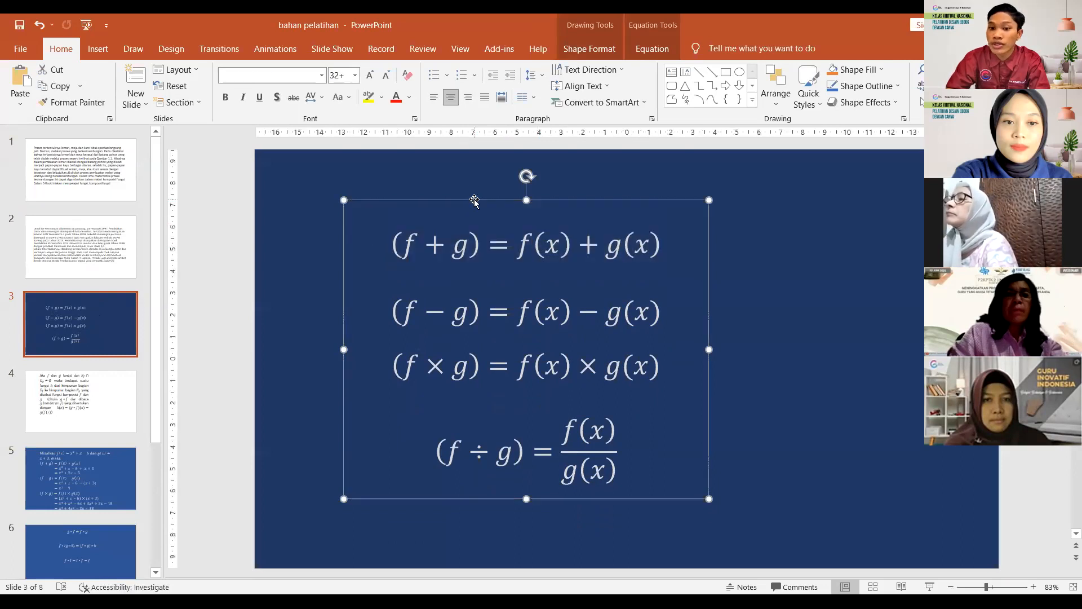
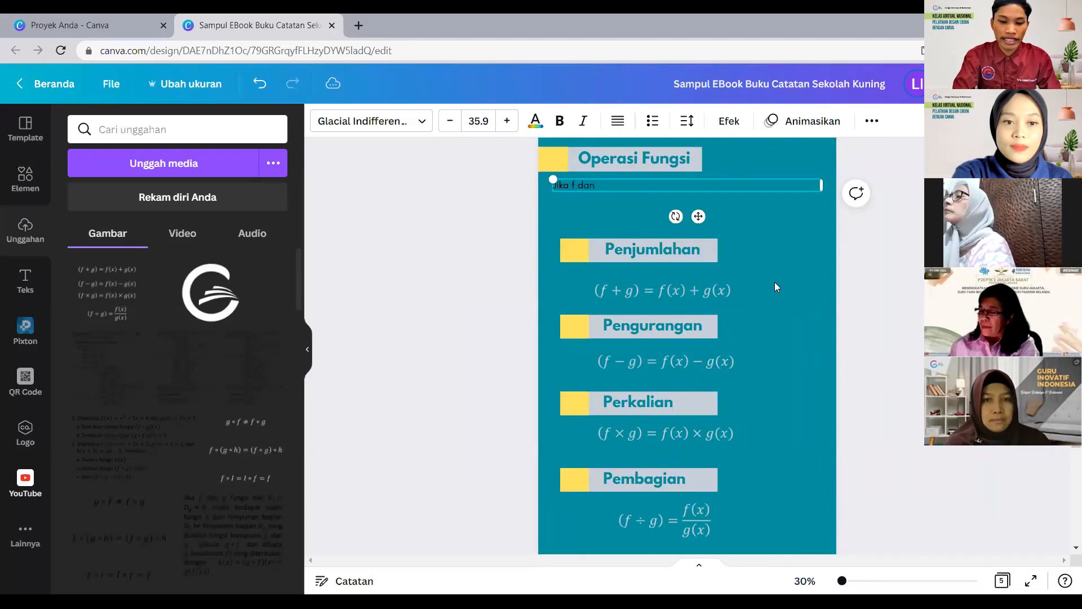
Complete the intro text as "Jika f dan g merupakan fungsi maka berlaku sifat operasi aljabar" and move it down, closer to the Penjumlahan banner.
text(erupa)
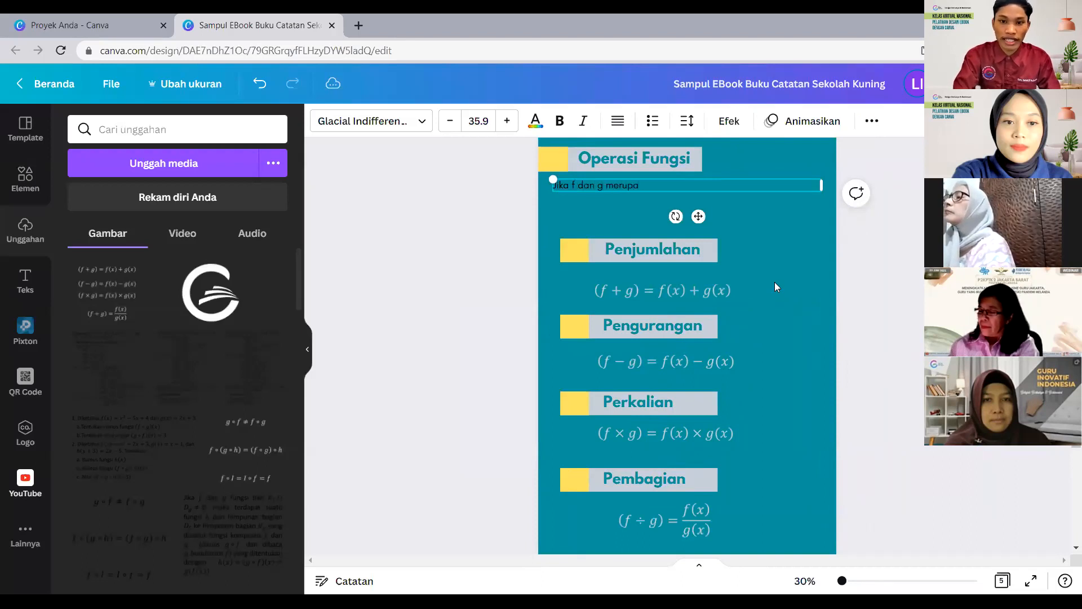
text(kan fungsi)
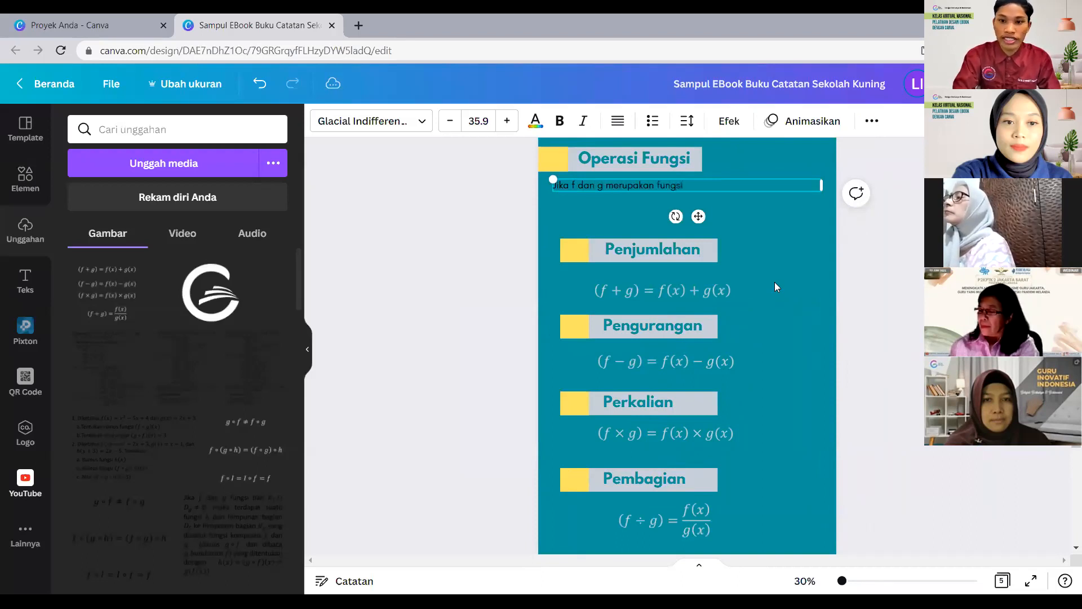
text( maka berlaku sifat oper)
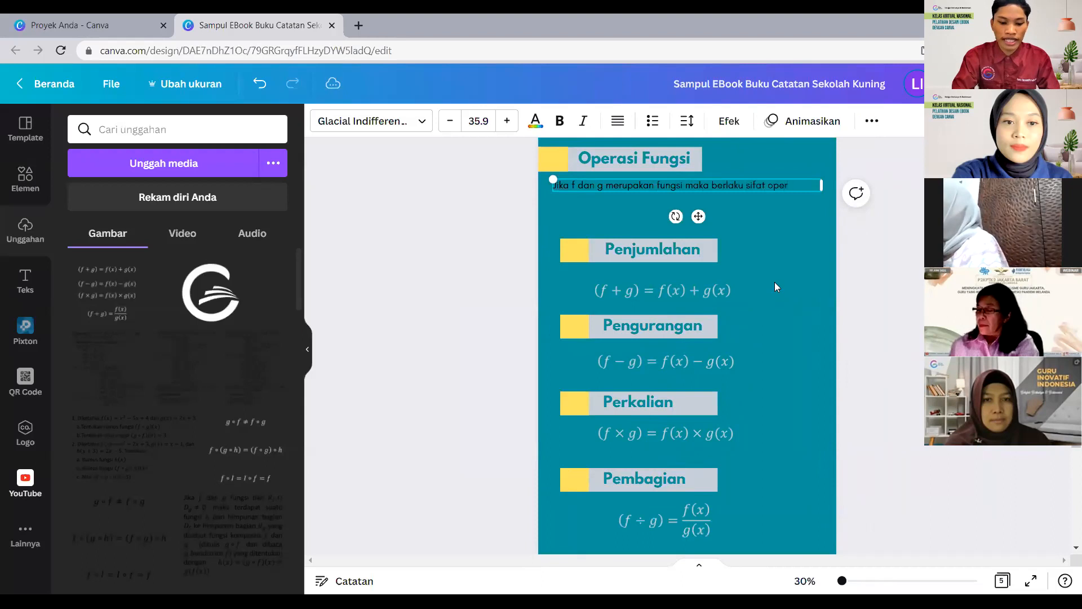
text(asi aljabar)
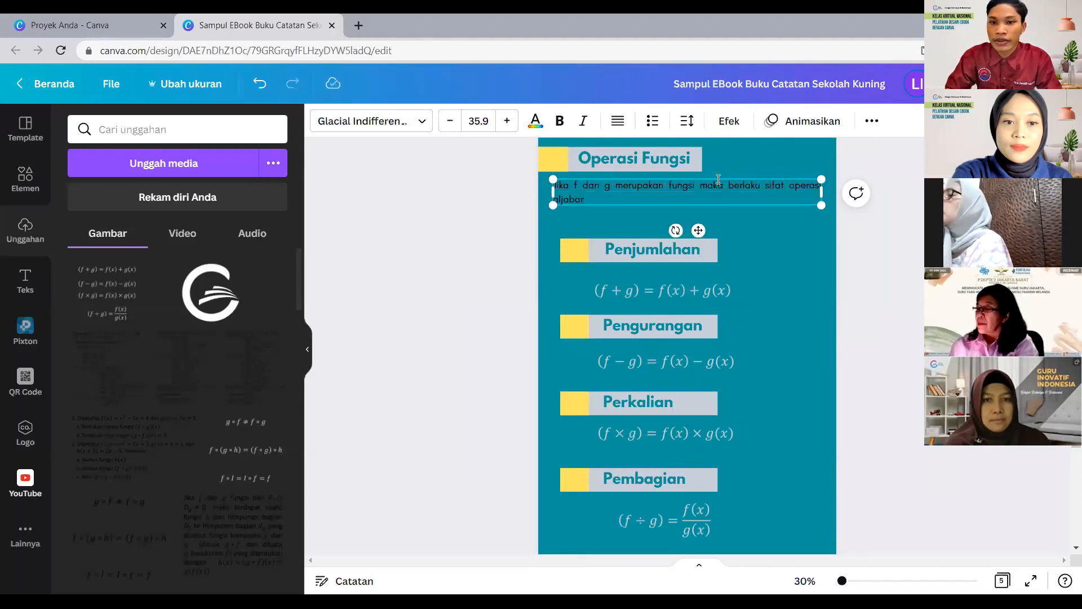
drag(717, 178, 720, 194)
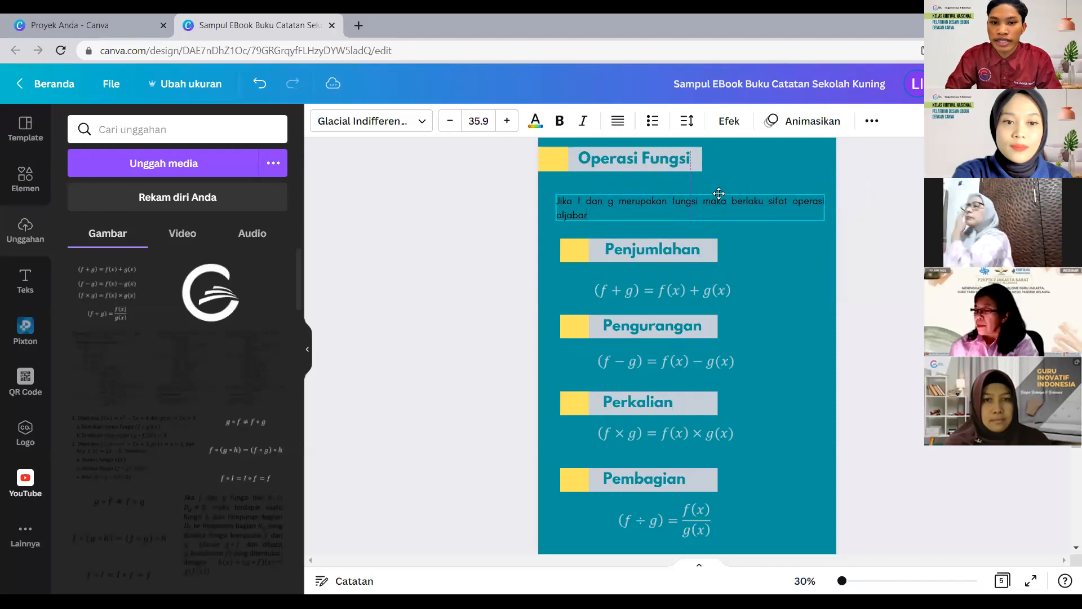
click(793, 264)
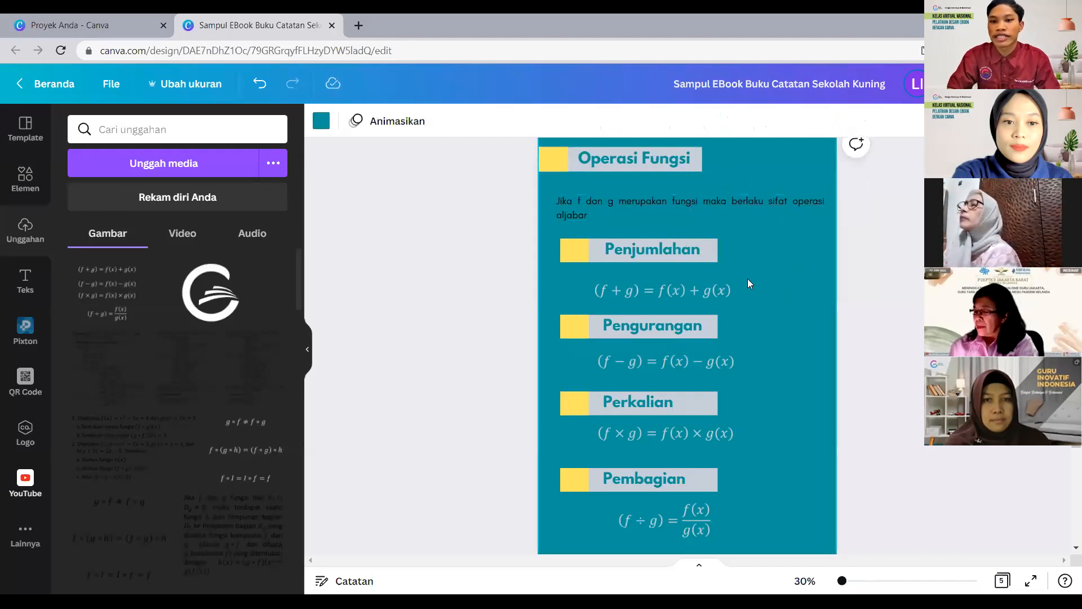
Scale down the four subheading banners and their formulas together, keeping them along the left side of the Operasi Fungsi page.
scroll(755, 327, down, 3)
scroll(753, 356, up, 3)
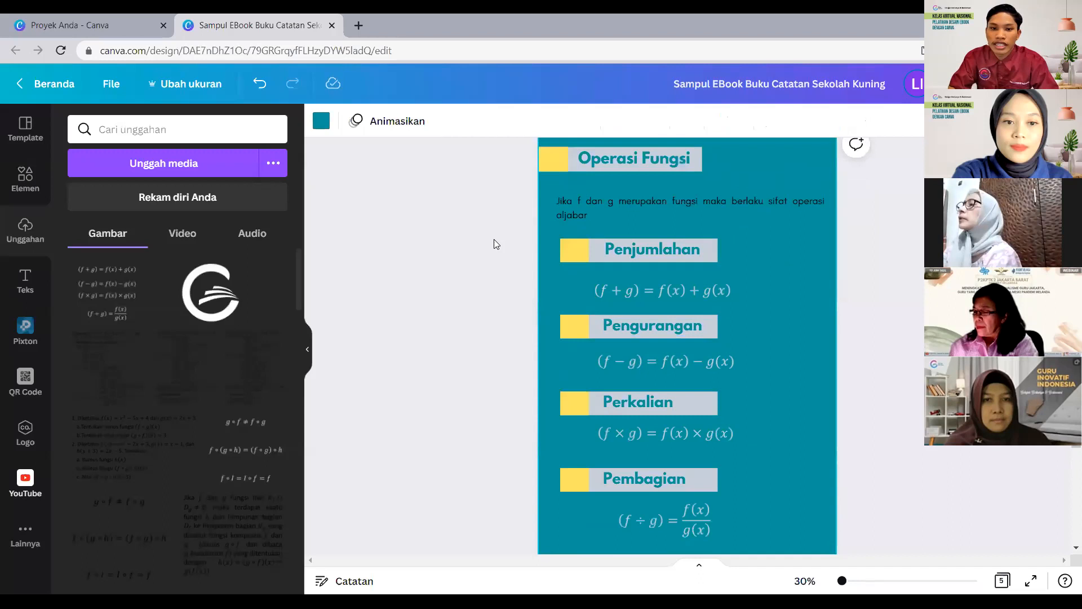
scroll(496, 248, down, 2)
scroll(500, 237, down, 1)
scroll(502, 218, up, 2)
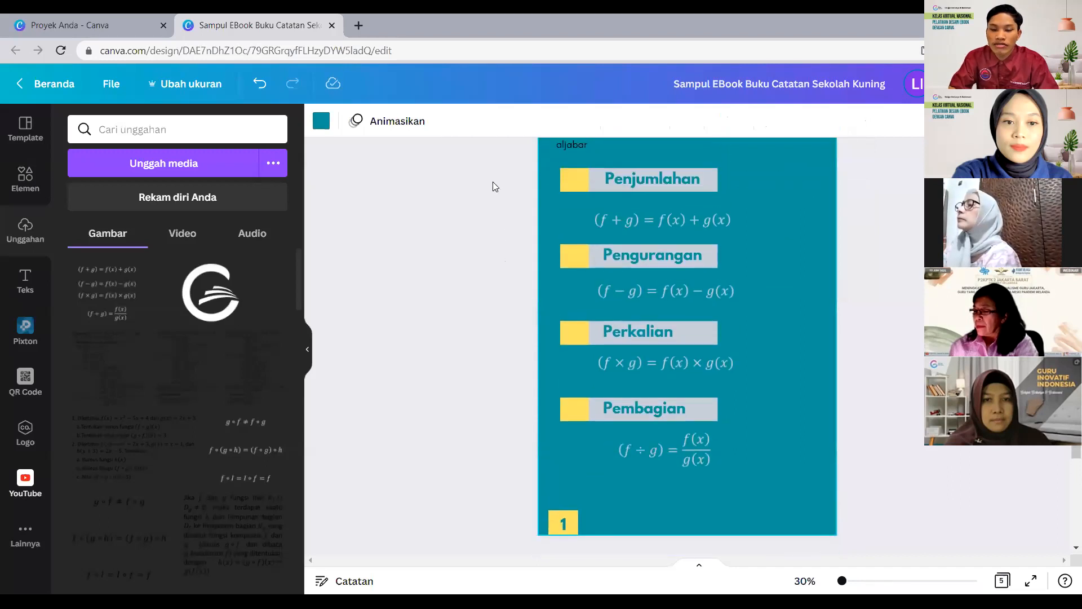
click(699, 223)
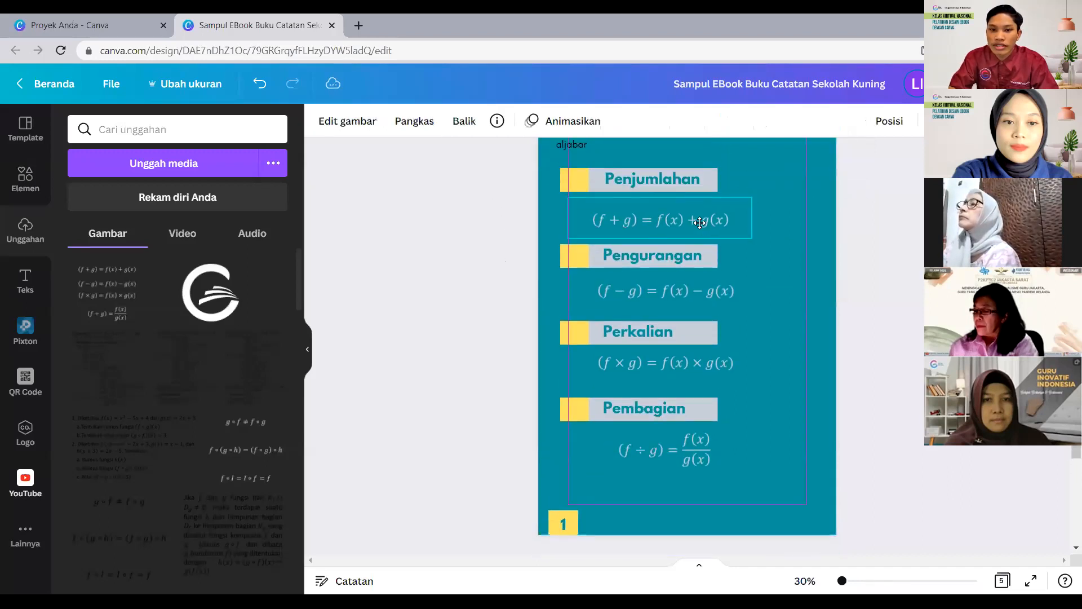
drag(518, 151, 698, 405)
drag(671, 365, 667, 368)
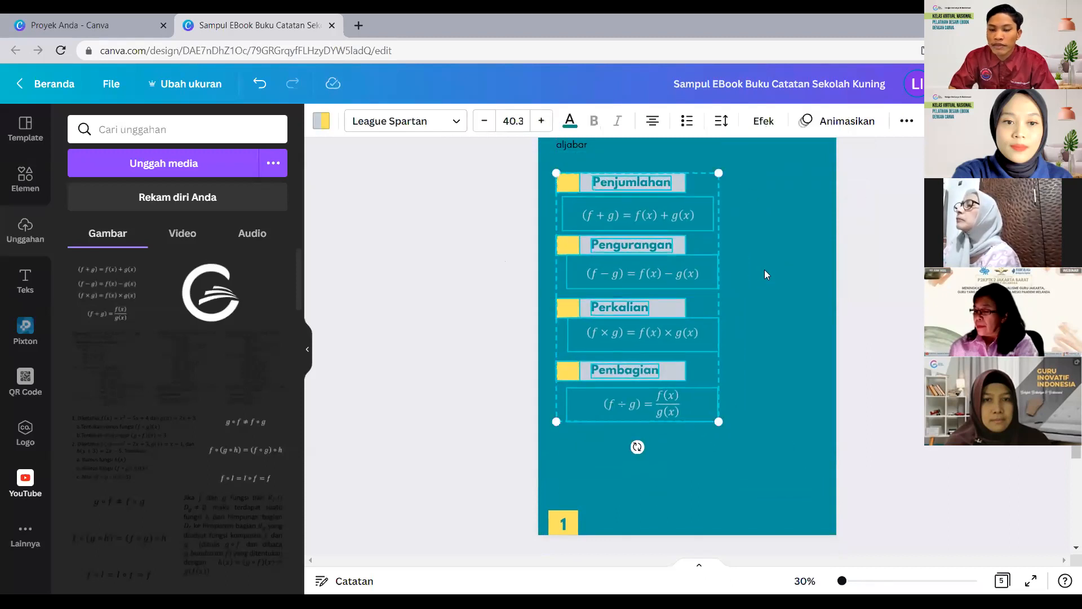
click(722, 159)
scroll(720, 208, up, 1)
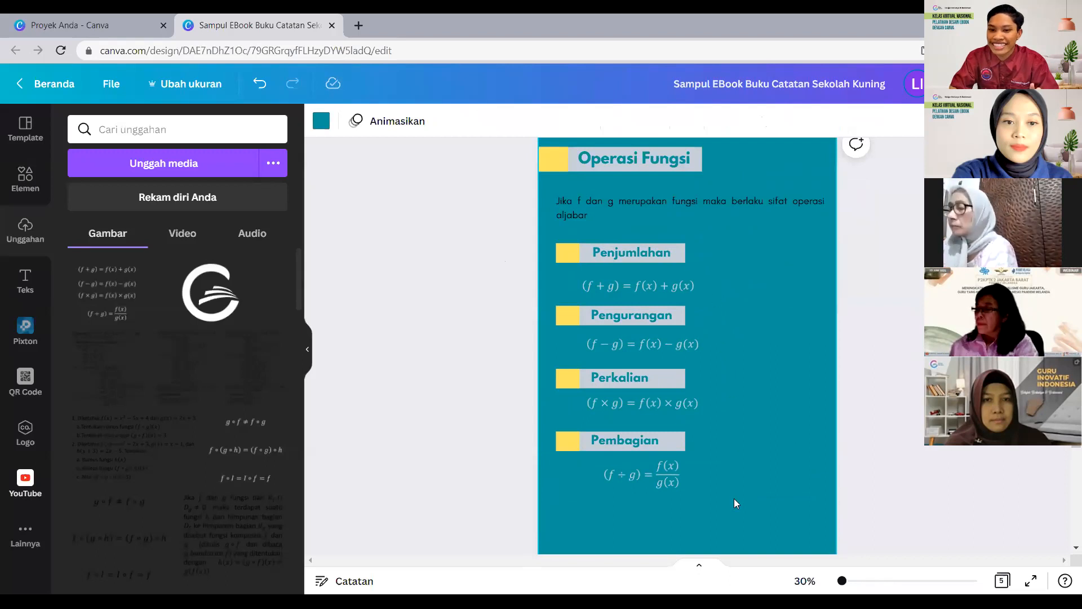
Add a grey square and stretch it into a tall rectangle along the page's right side, beside the subheadings and overhanging the edge.
scroll(714, 327, down, 1)
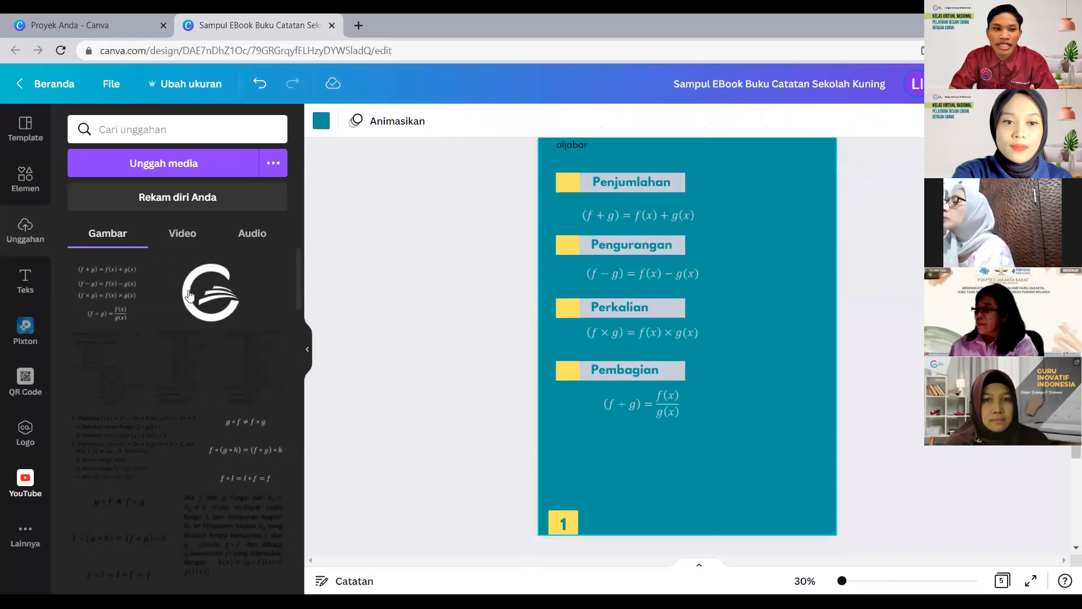
click(24, 186)
click(133, 334)
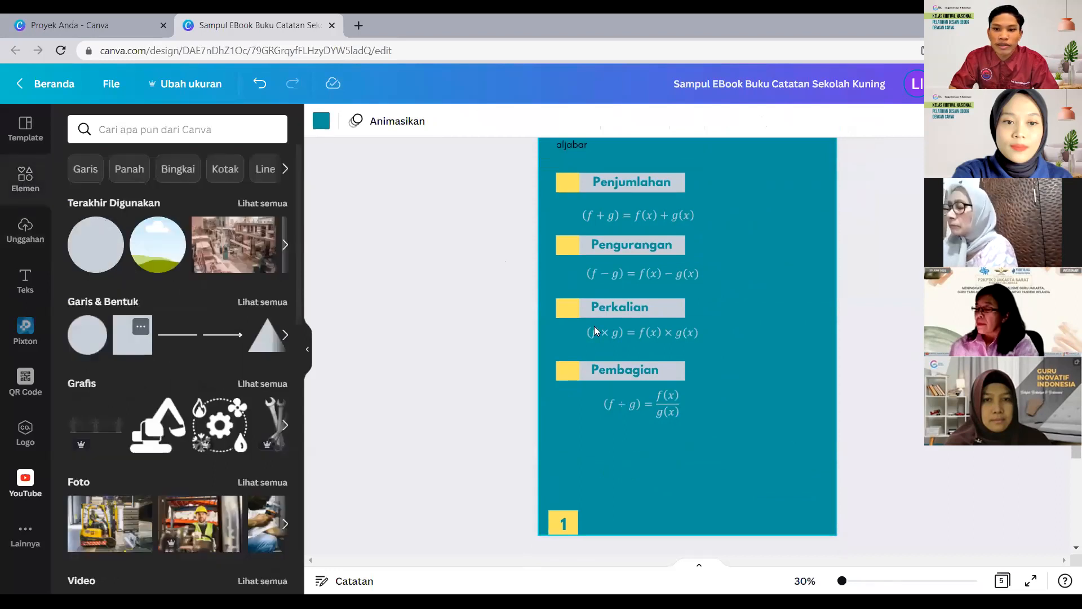
drag(731, 292, 847, 234)
drag(806, 320, 811, 506)
drag(766, 439, 746, 446)
click(669, 478)
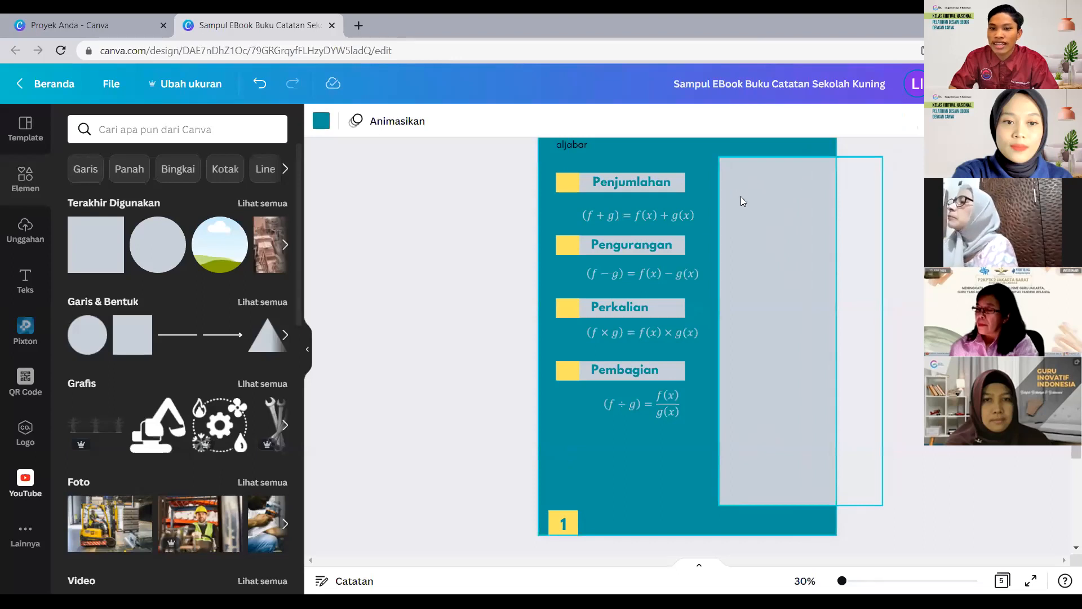
click(754, 368)
Shift the four formulas left, clear of the grey rectangle, and place the multiplication and division formulas slightly lower under their banners.
scroll(704, 350, up, 2)
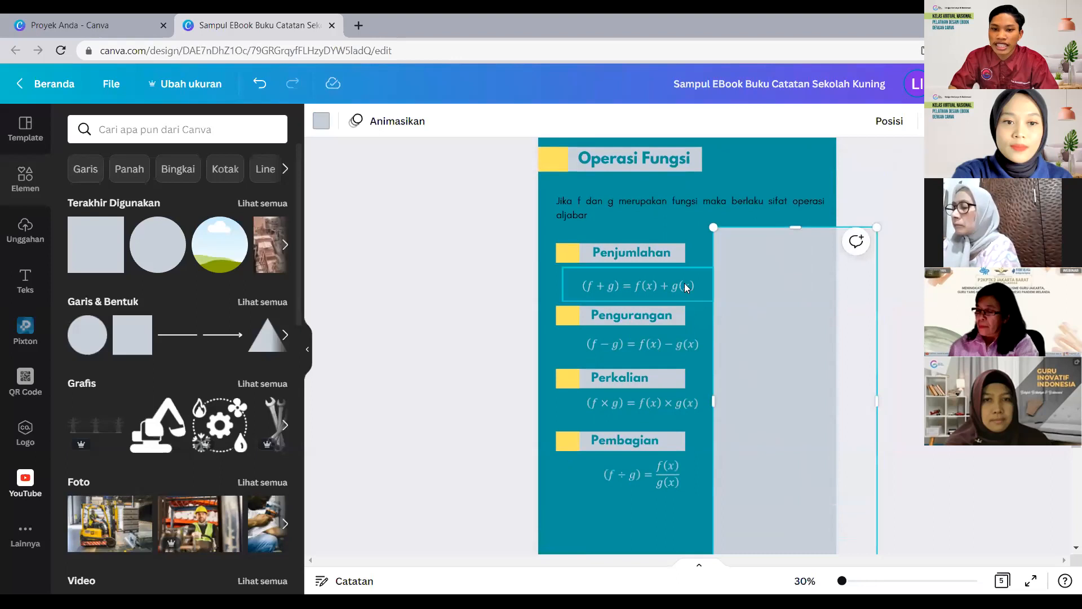
drag(669, 290, 662, 287)
drag(665, 343, 655, 340)
drag(666, 401, 654, 401)
drag(674, 470, 652, 475)
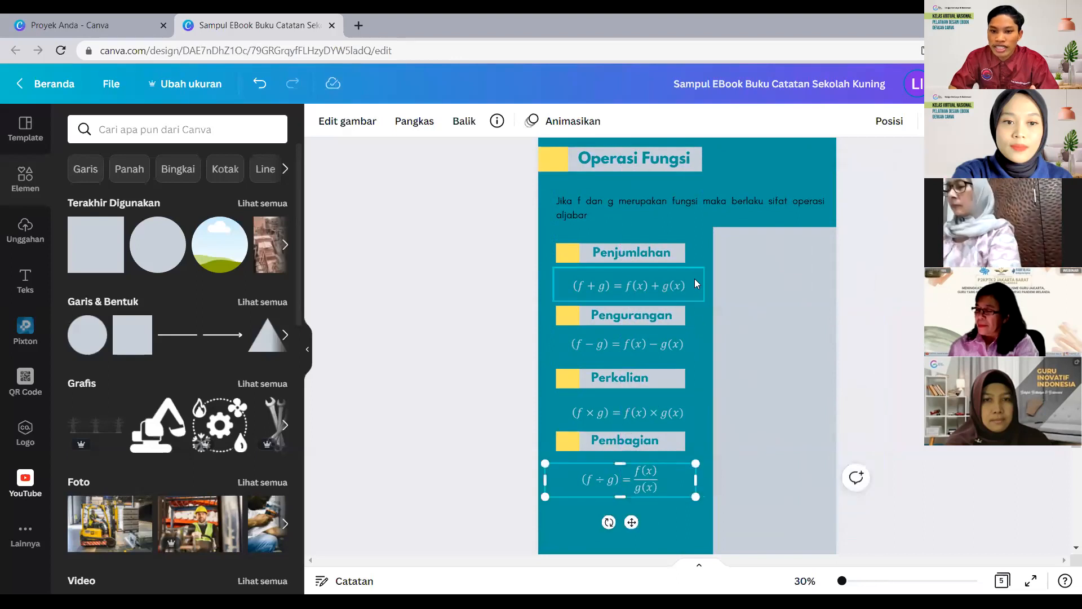
click(671, 523)
Compare the layout and order of the Operasi Fungsi page and the Pendahuluan page that follows it.
scroll(682, 363, down, 2)
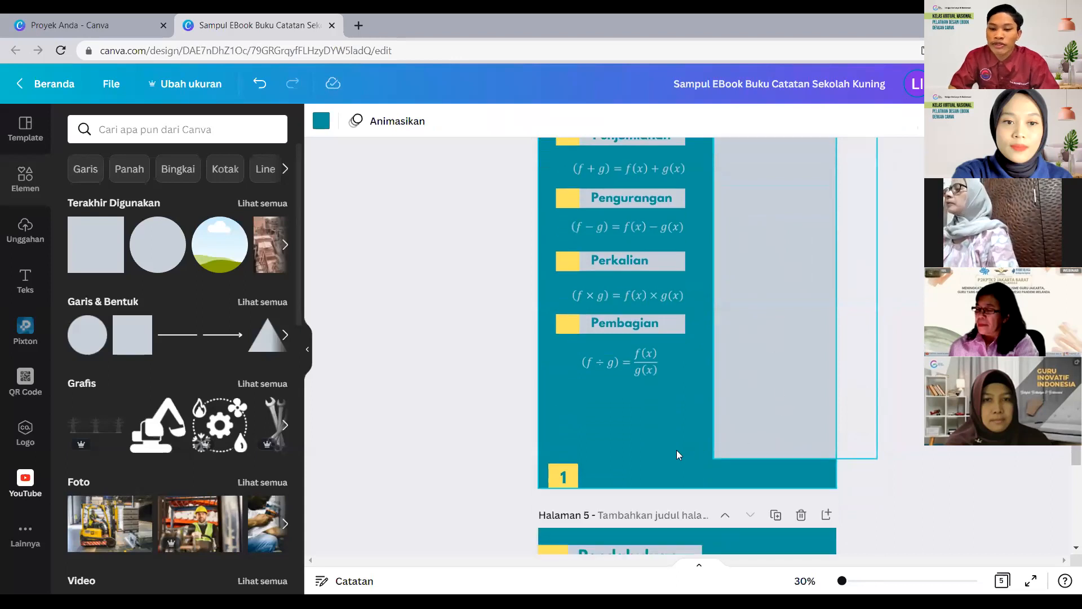
scroll(641, 364, down, 3)
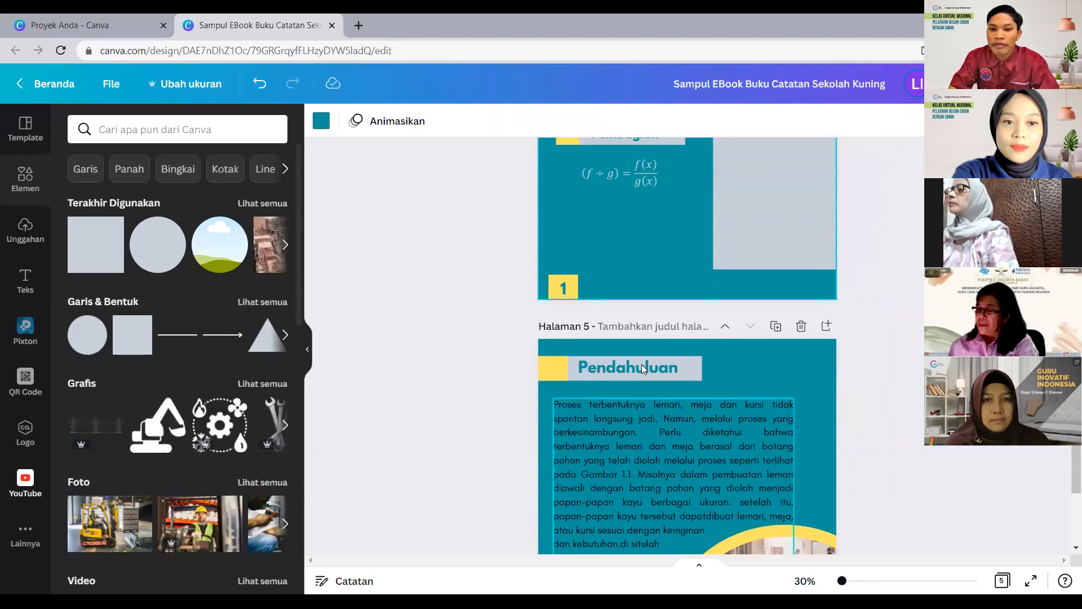
scroll(641, 364, up, 10)
scroll(641, 364, down, 9)
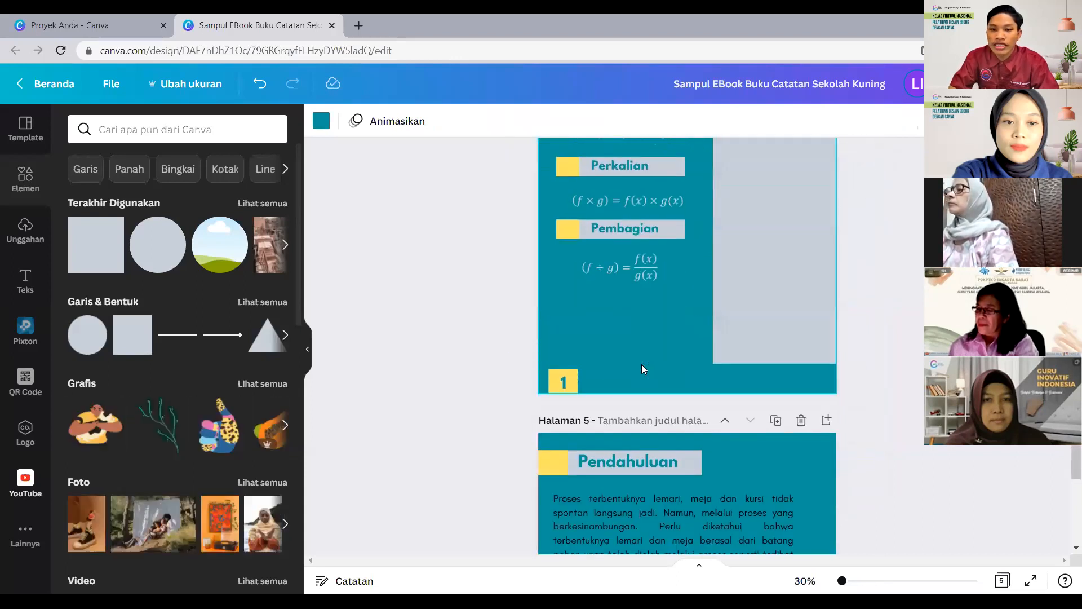
scroll(641, 364, down, 3)
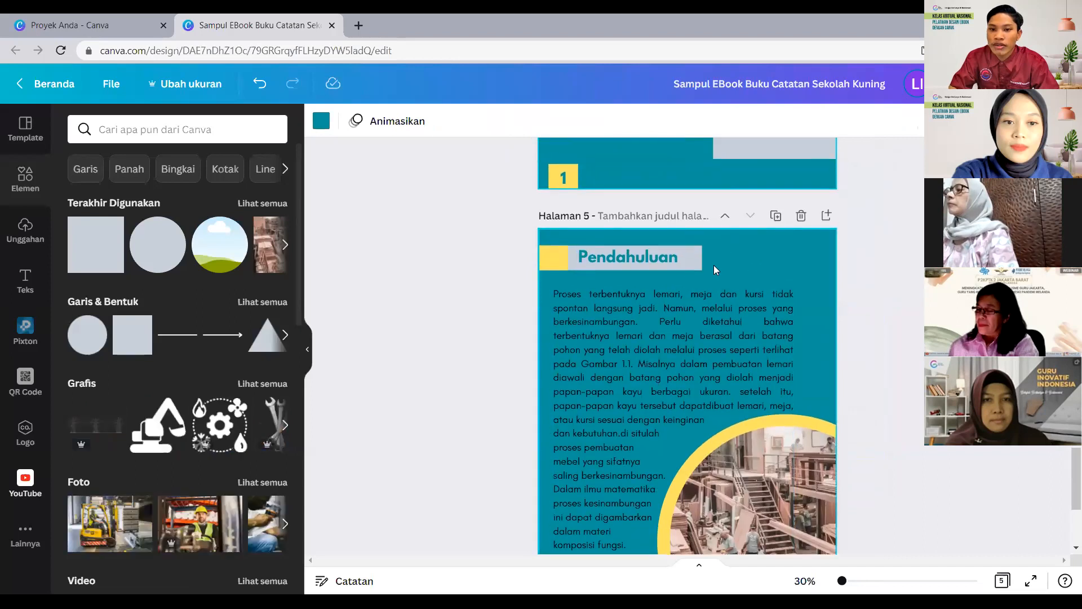
scroll(713, 265, up, 5)
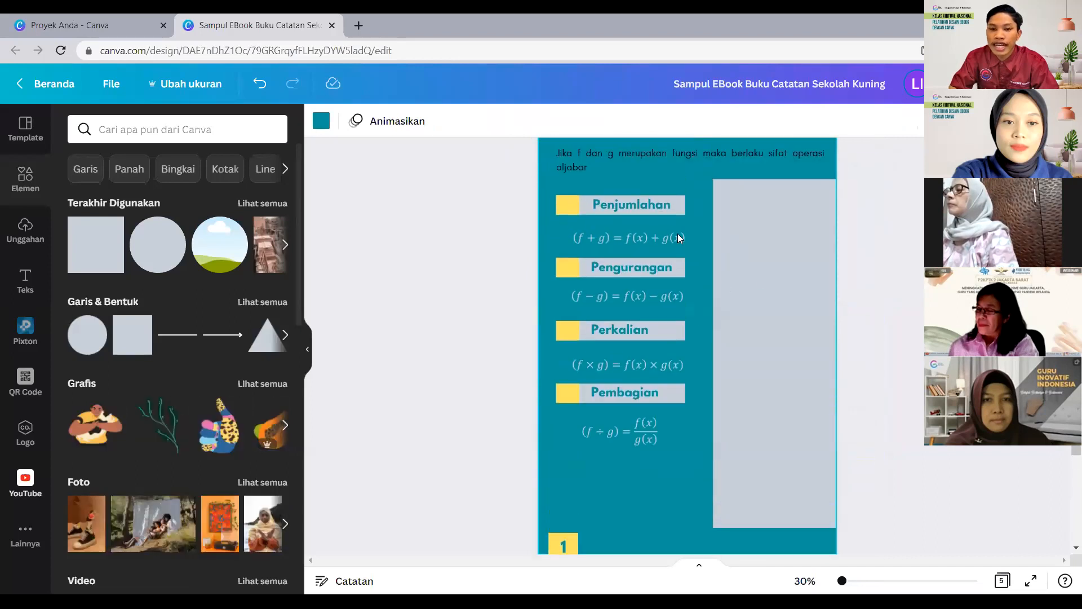
scroll(648, 237, up, 2)
scroll(749, 411, down, 6)
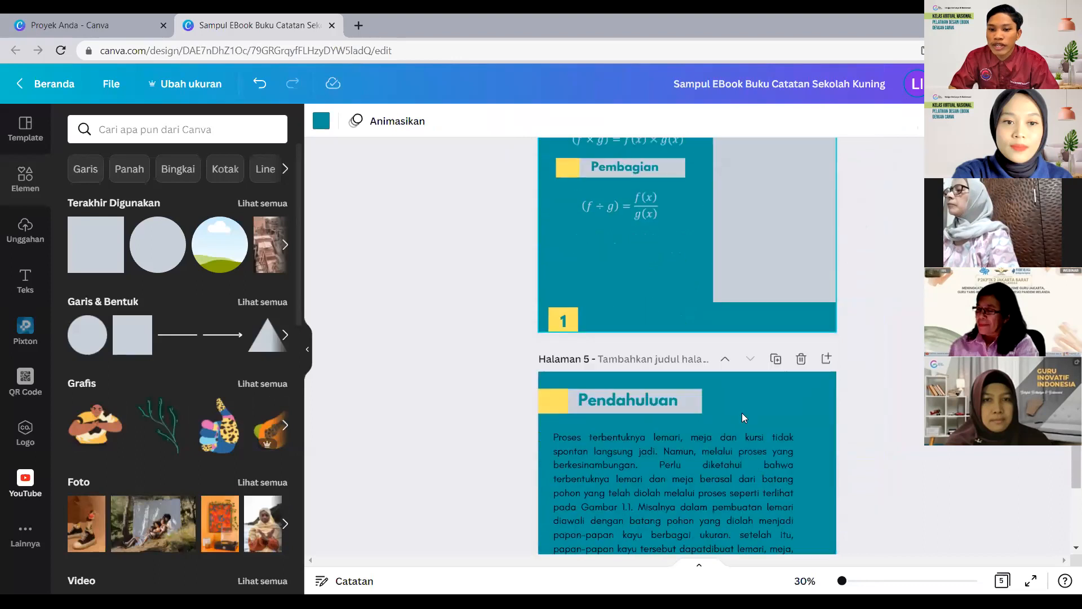
scroll(741, 417, down, 3)
scroll(707, 316, up, 6)
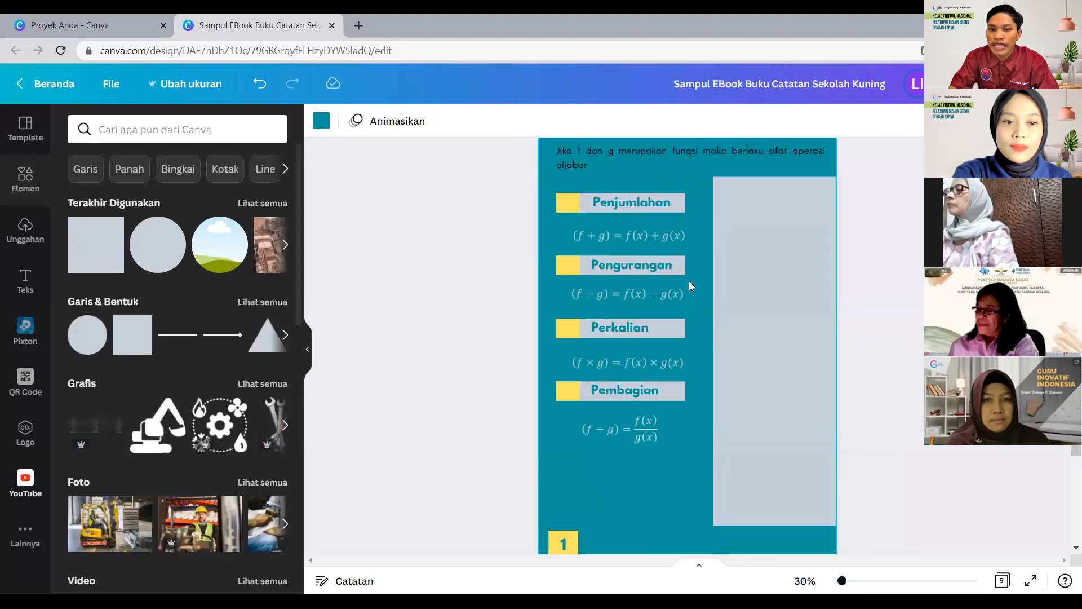
scroll(681, 278, up, 3)
scroll(749, 384, down, 8)
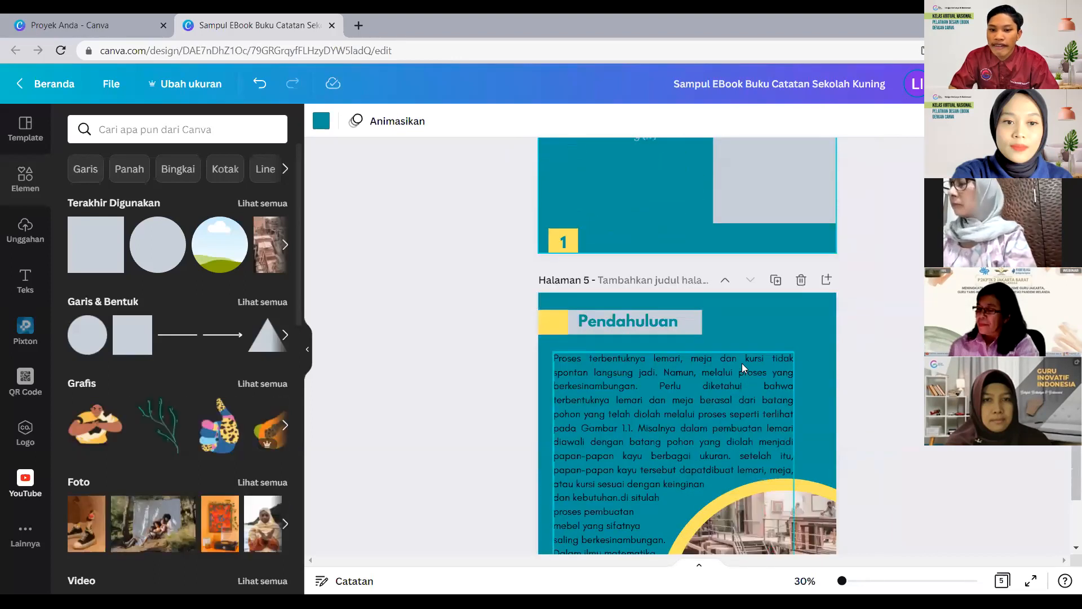
scroll(728, 340, down, 3)
scroll(712, 307, up, 1)
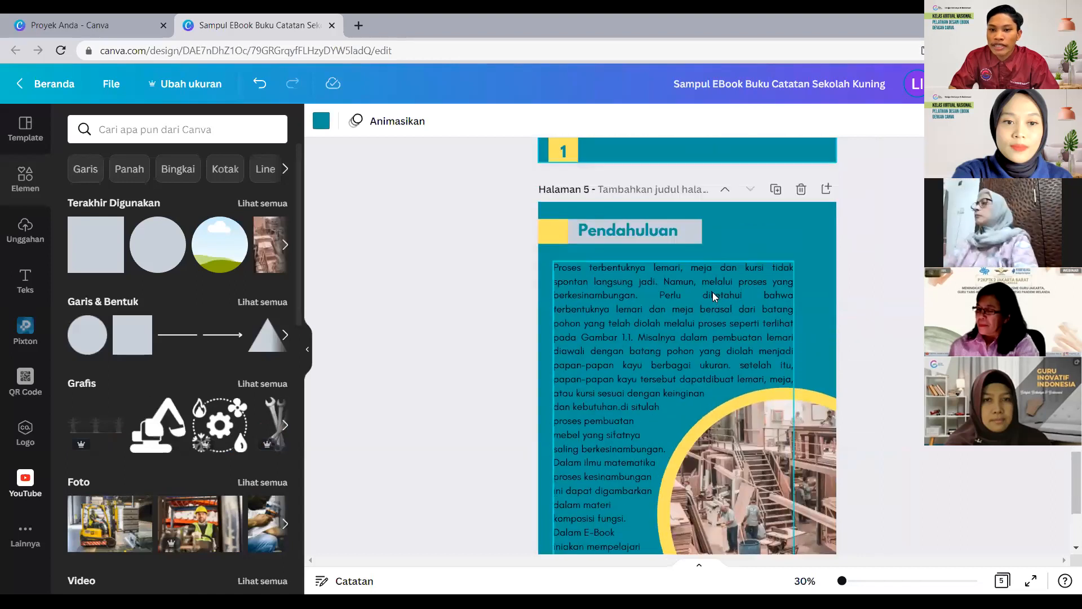
Move the Pendahuluan page up one position so it comes before the Operasi Fungsi page, and check the new order.
scroll(713, 292, up, 1)
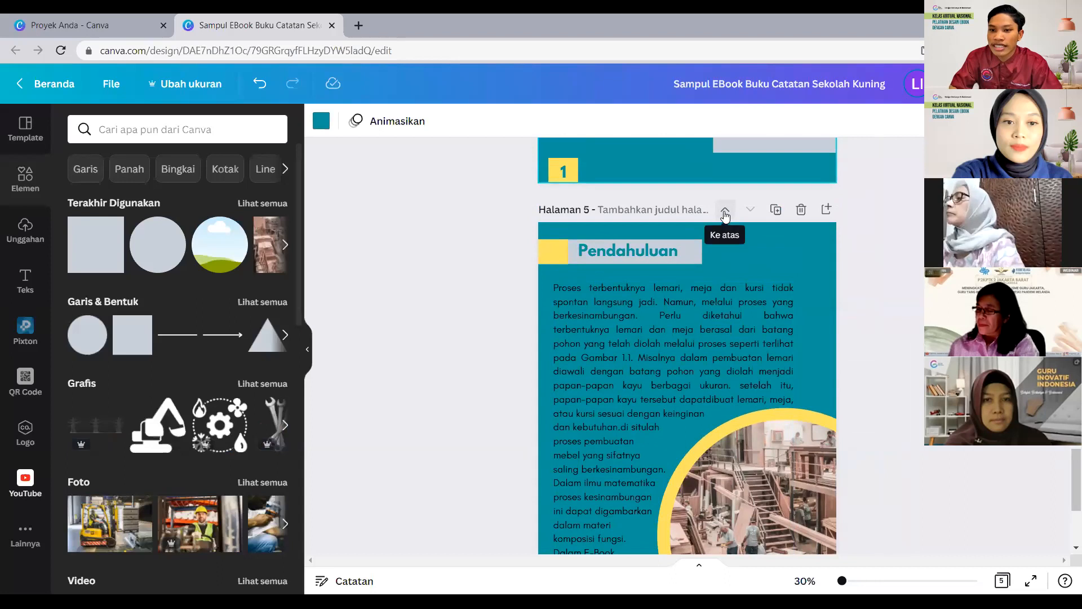
click(724, 215)
scroll(663, 248, down, 5)
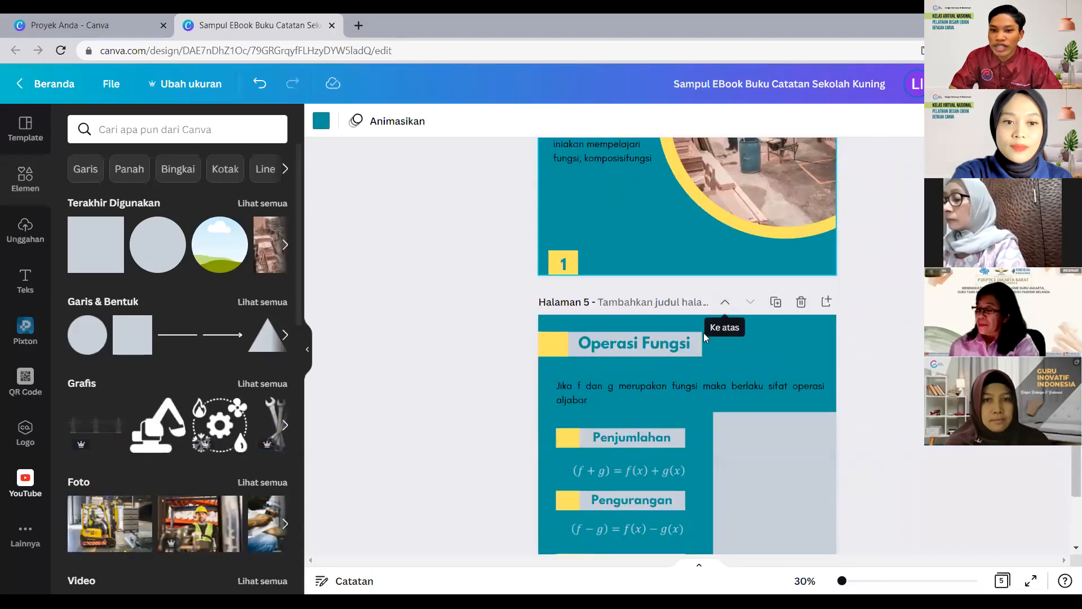
scroll(688, 264, up, 3)
scroll(692, 276, down, 5)
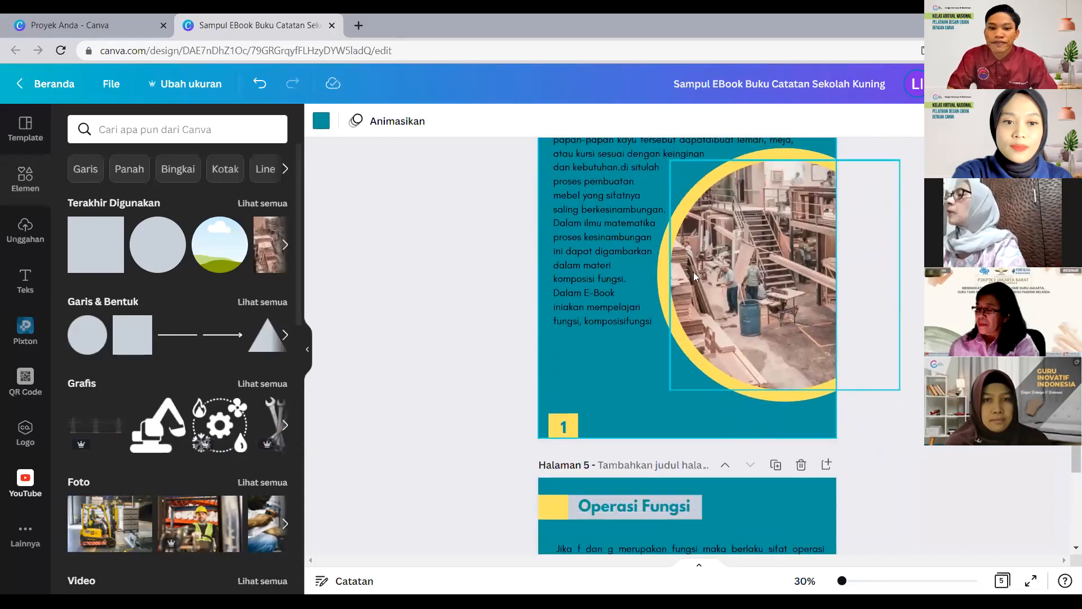
Change the page number on the Operasi Fungsi page to 2 and move its yellow box to the page's bottom-right corner.
scroll(688, 304, down, 5)
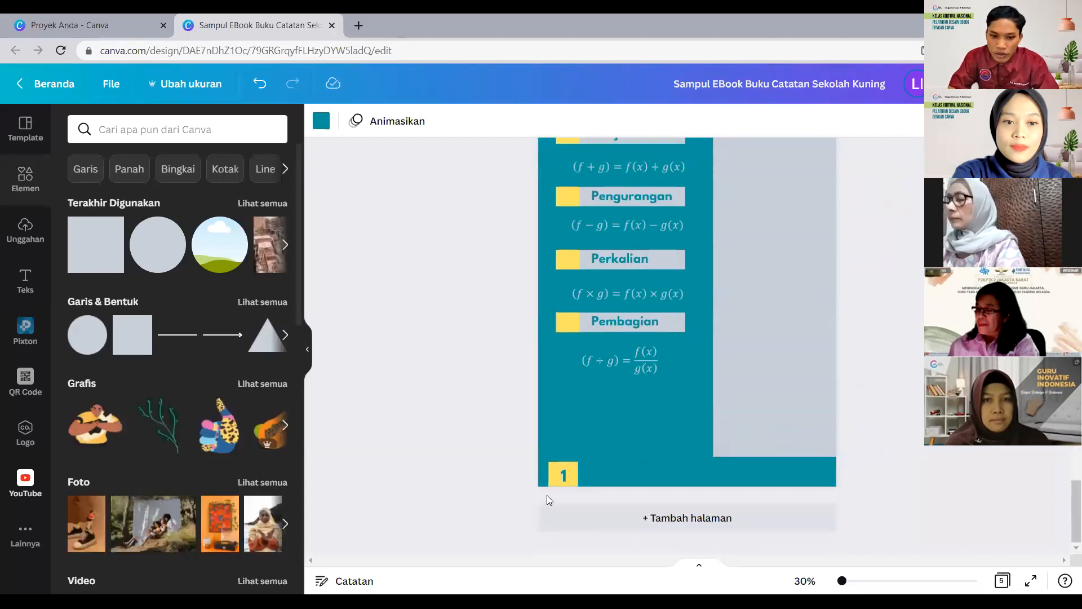
double_click(570, 475)
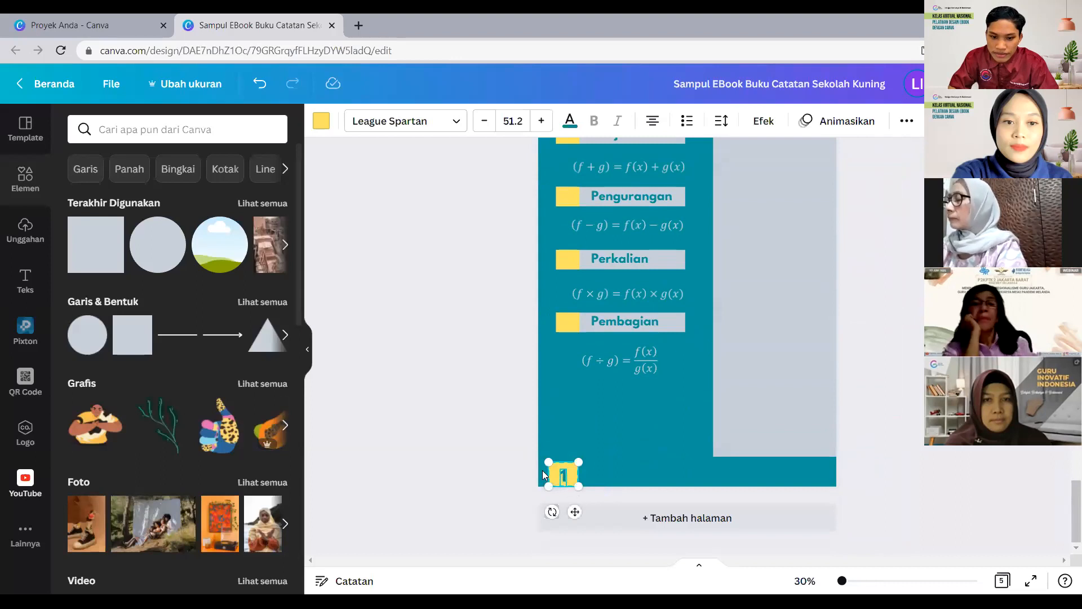
click(561, 478)
double_click(563, 478)
text(2)
click(530, 487)
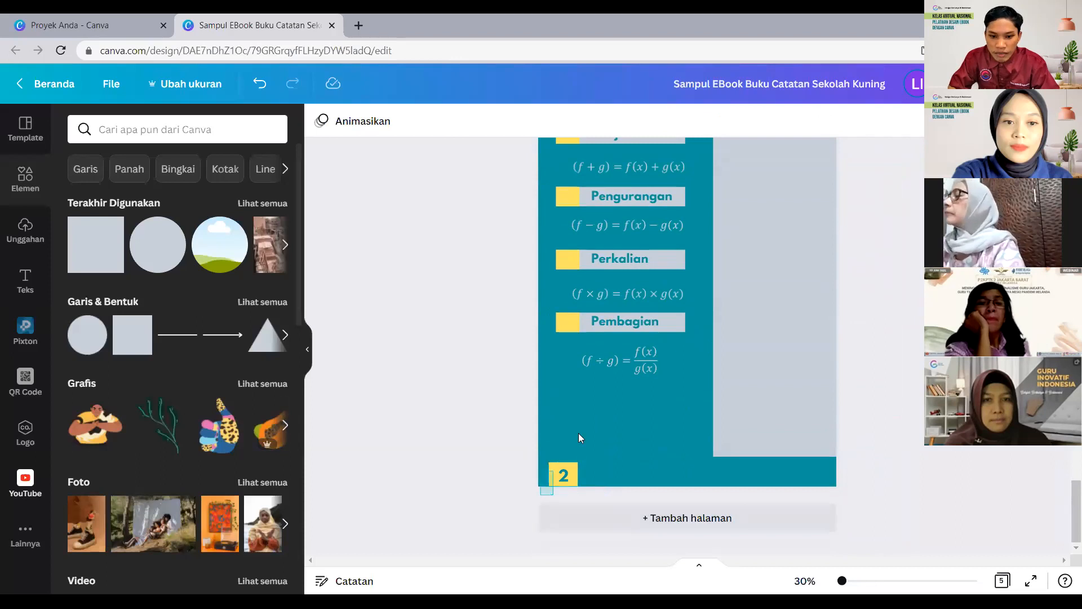
click(575, 468)
drag(571, 470, 810, 469)
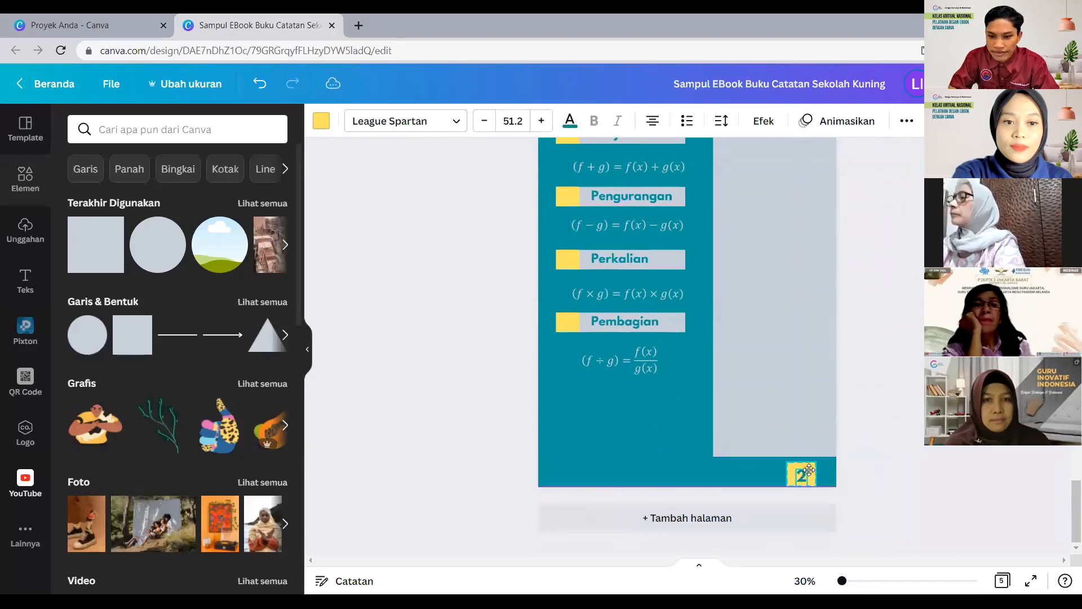
click(856, 471)
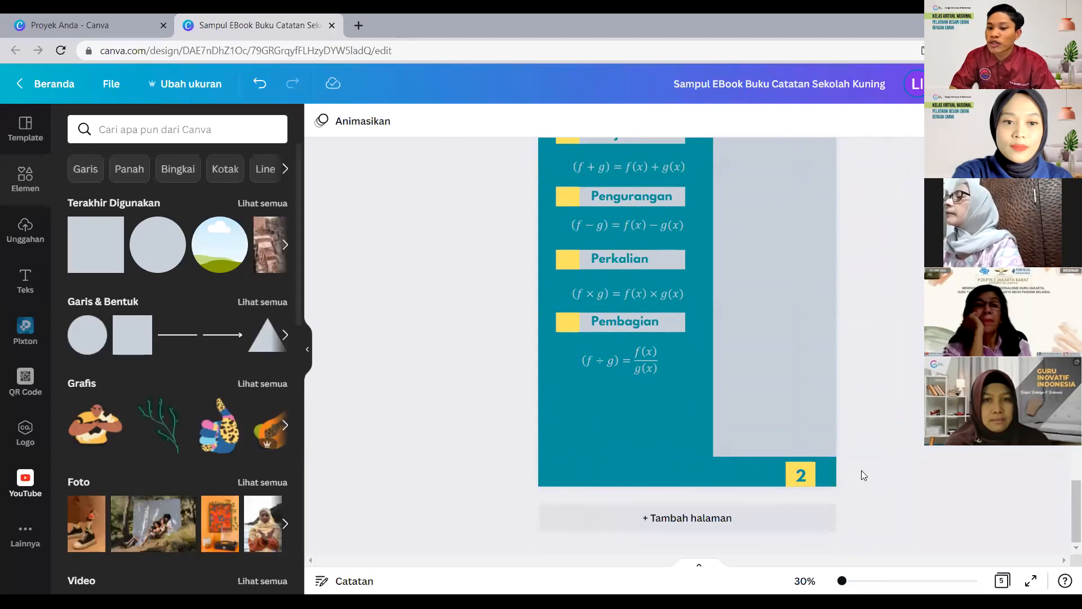
Check the table of contents for the next chapter and duplicate the Operasi Fungsi page.
scroll(825, 473, up, 1)
scroll(825, 470, up, 7)
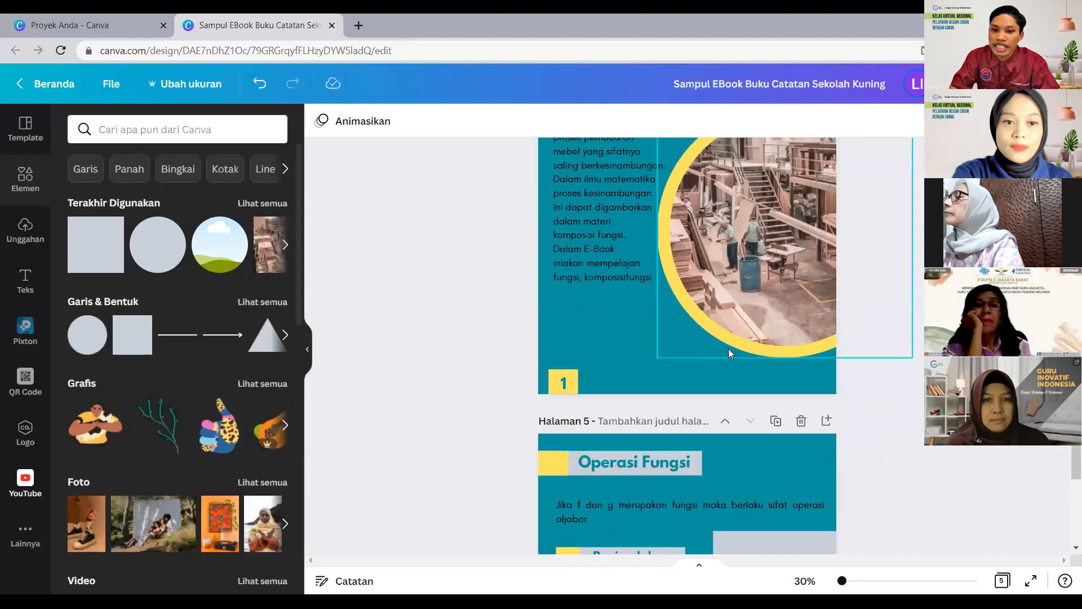
scroll(740, 363, down, 3)
scroll(746, 389, up, 6)
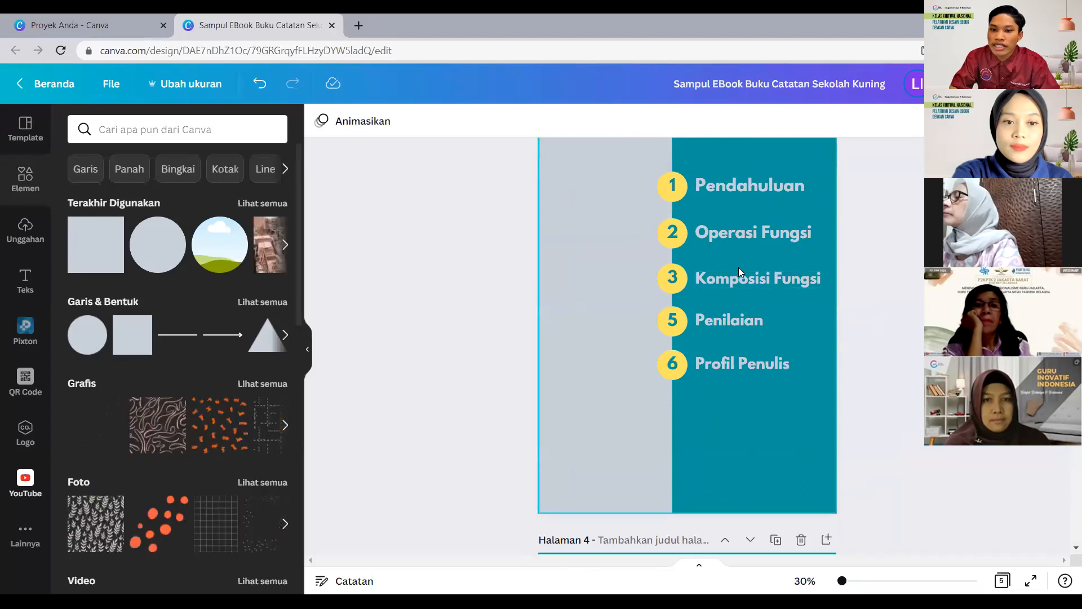
scroll(741, 405, down, 1)
scroll(741, 404, down, 15)
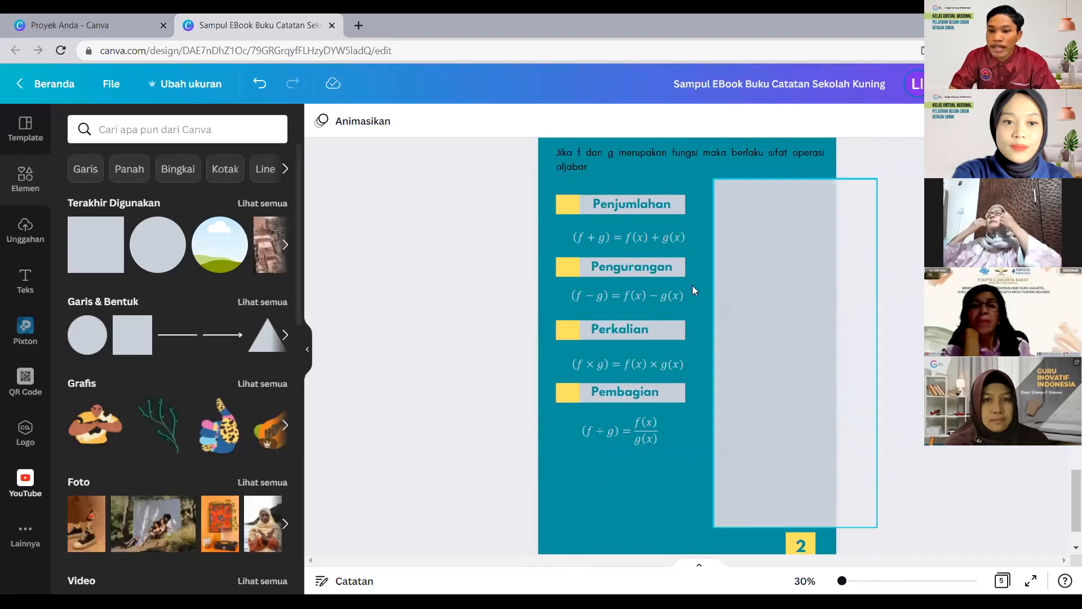
scroll(694, 283, up, 2)
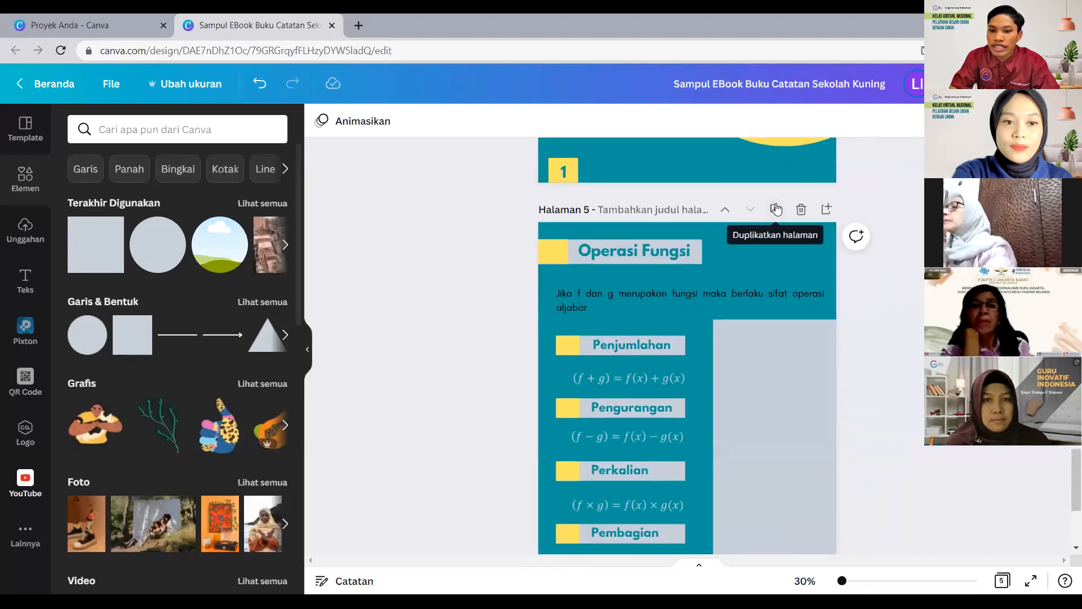
click(776, 209)
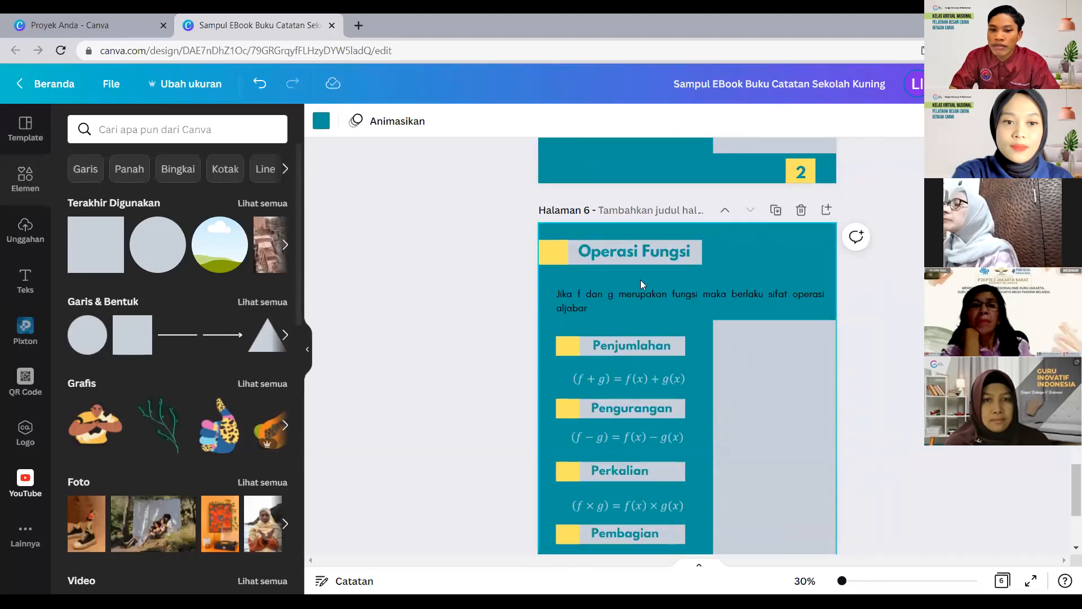
Retitle the duplicated page "Komposisi Fungsi", shrink the heading to size 47.1 and centre it in its grey banner.
click(634, 251)
drag(638, 251, 574, 255)
text(Komposisi)
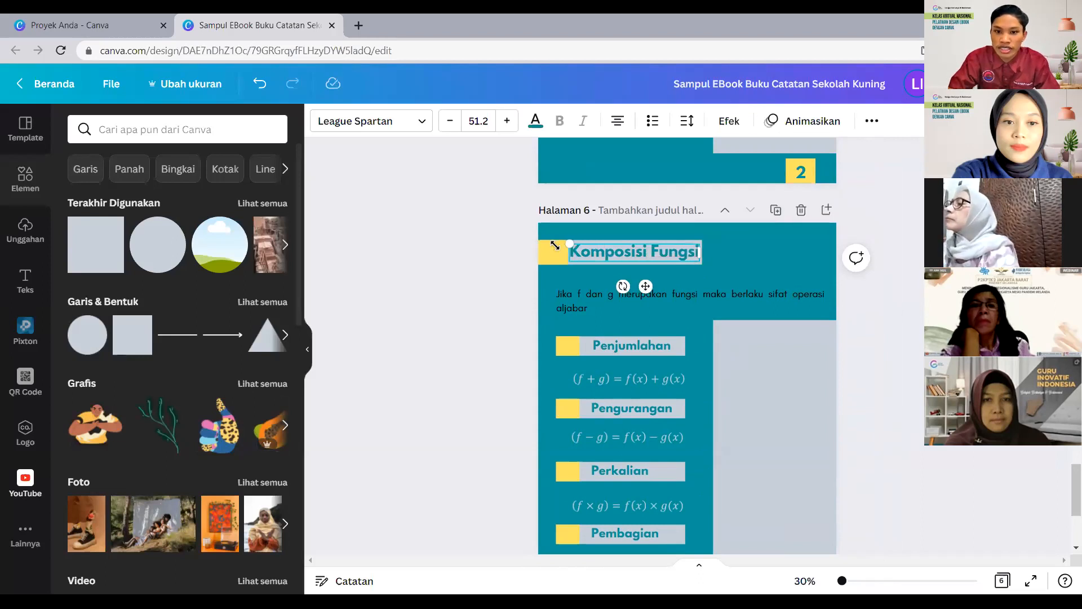
drag(567, 243, 579, 246)
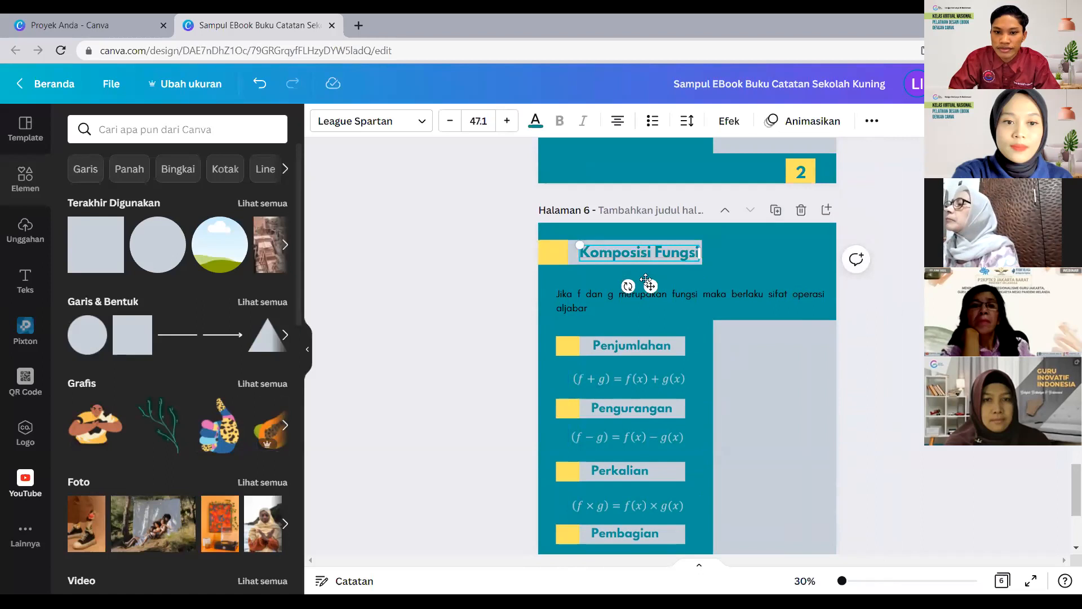
drag(649, 284, 645, 283)
click(731, 269)
Change the page number on the Komposisi Fungsi page to 3 and move its yellow box to the page's bottom-left corner.
scroll(627, 333, down, 4)
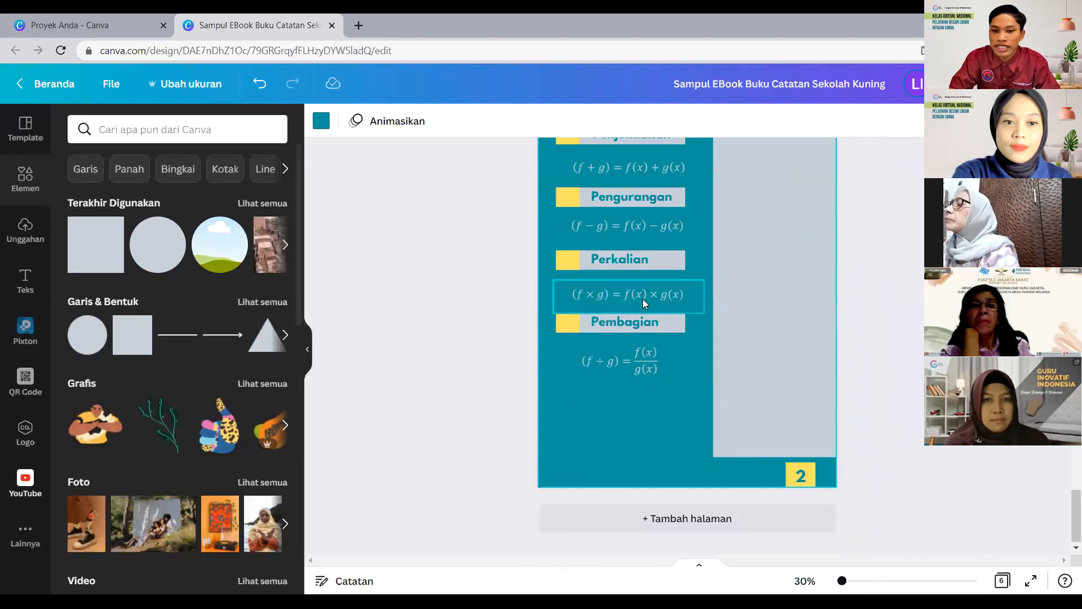
scroll(603, 228, down, 5)
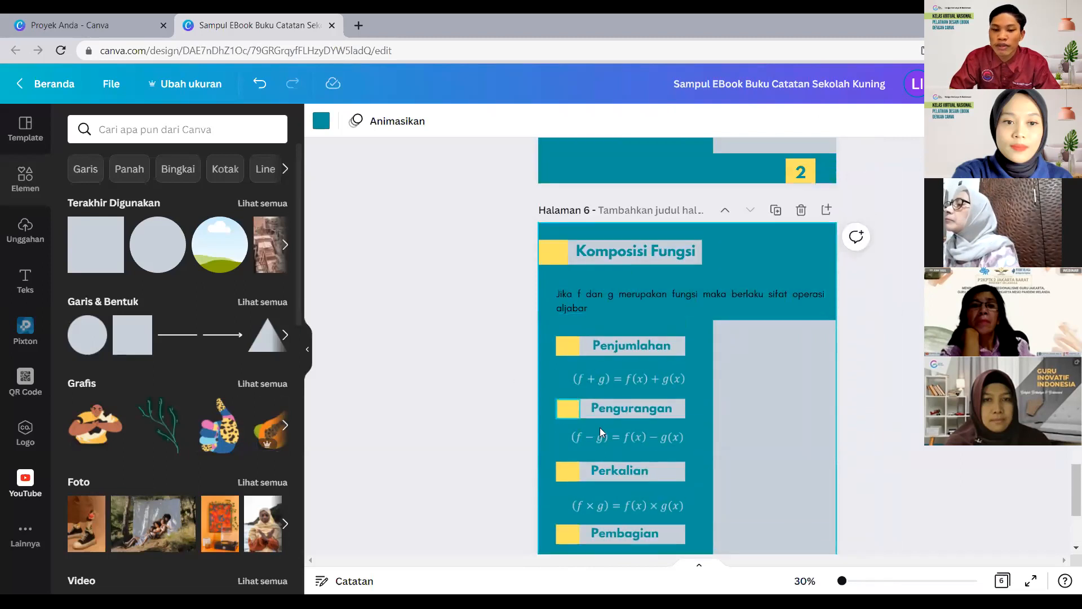
scroll(659, 267, up, 6)
scroll(658, 268, down, 4)
scroll(719, 350, down, 6)
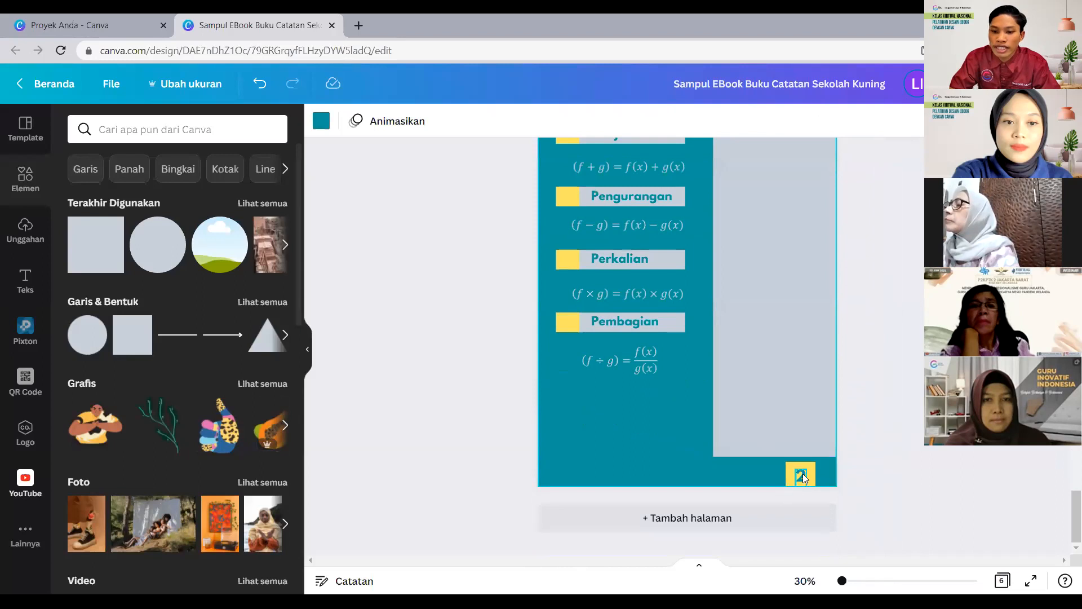
click(803, 473)
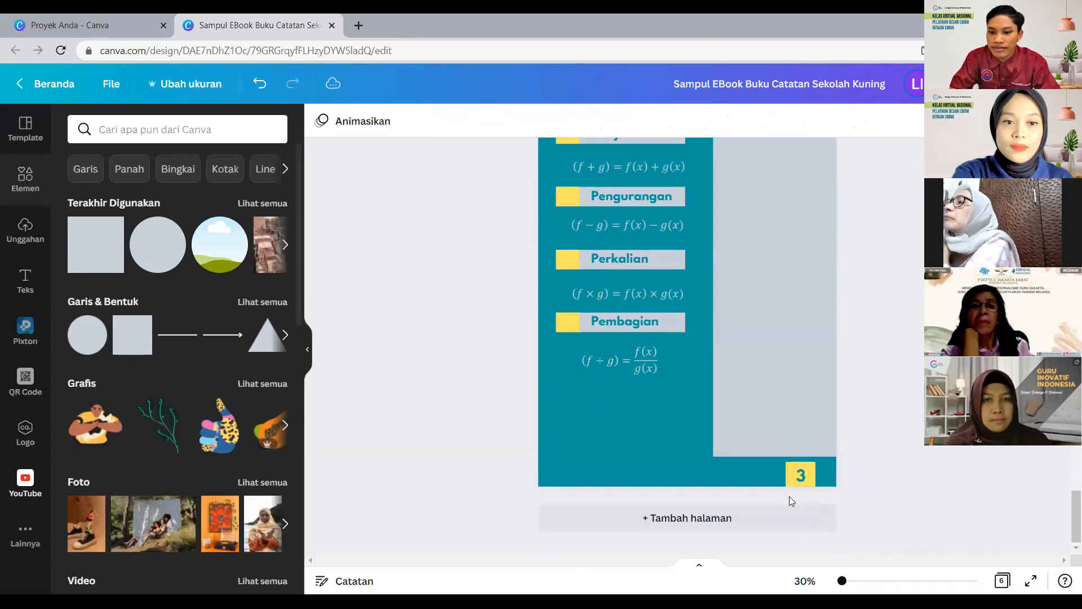
click(815, 474)
drag(814, 472, 579, 471)
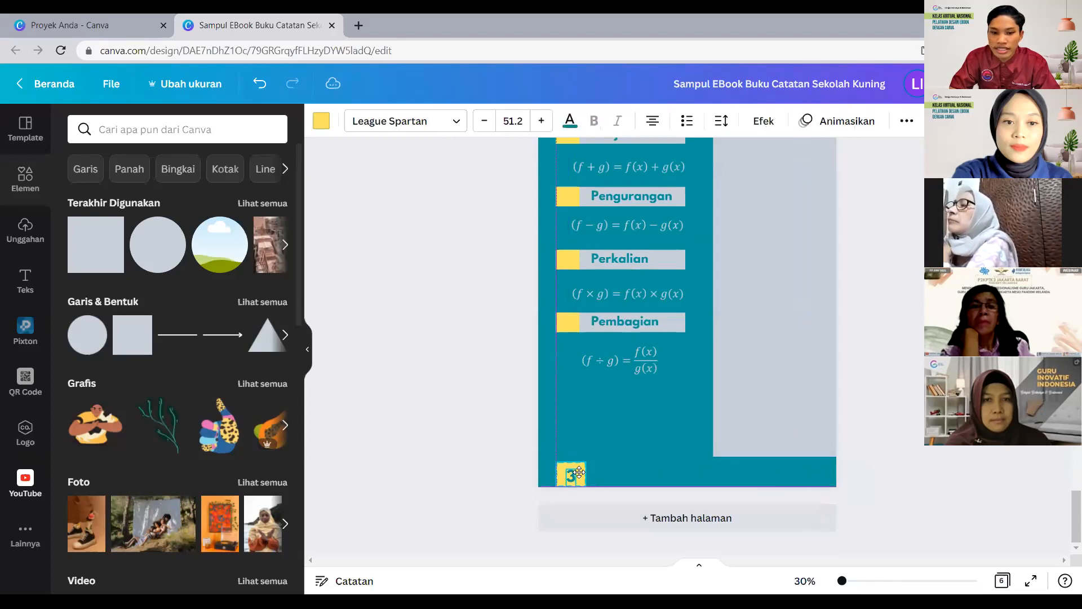
click(518, 414)
Review the numbered pages and duplicate the Komposisi Fungsi page.
scroll(535, 394, up, 5)
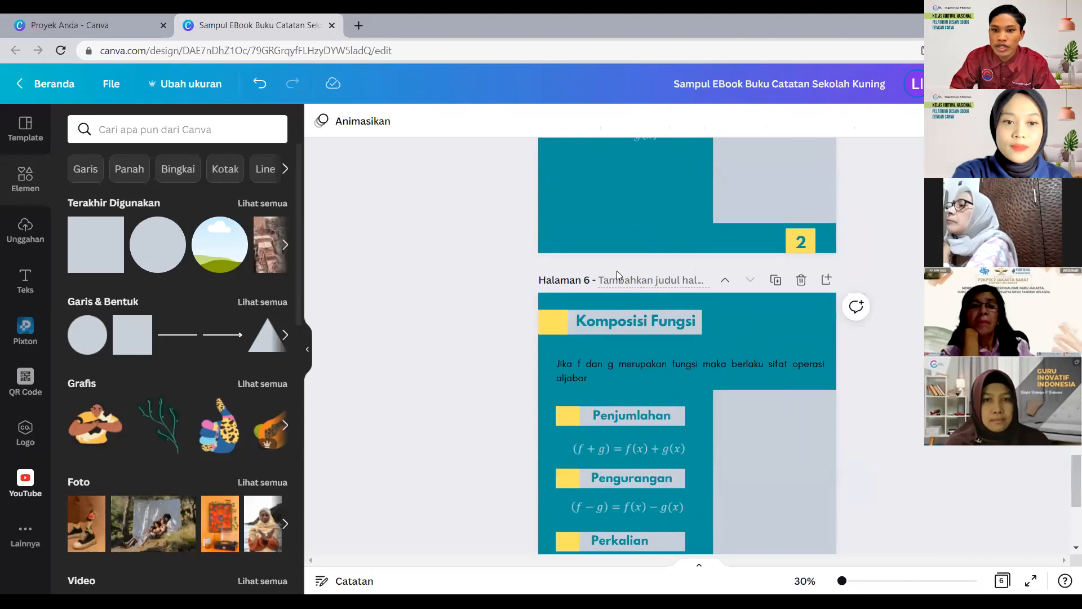
scroll(617, 271, up, 6)
scroll(608, 205, up, 3)
scroll(567, 286, down, 12)
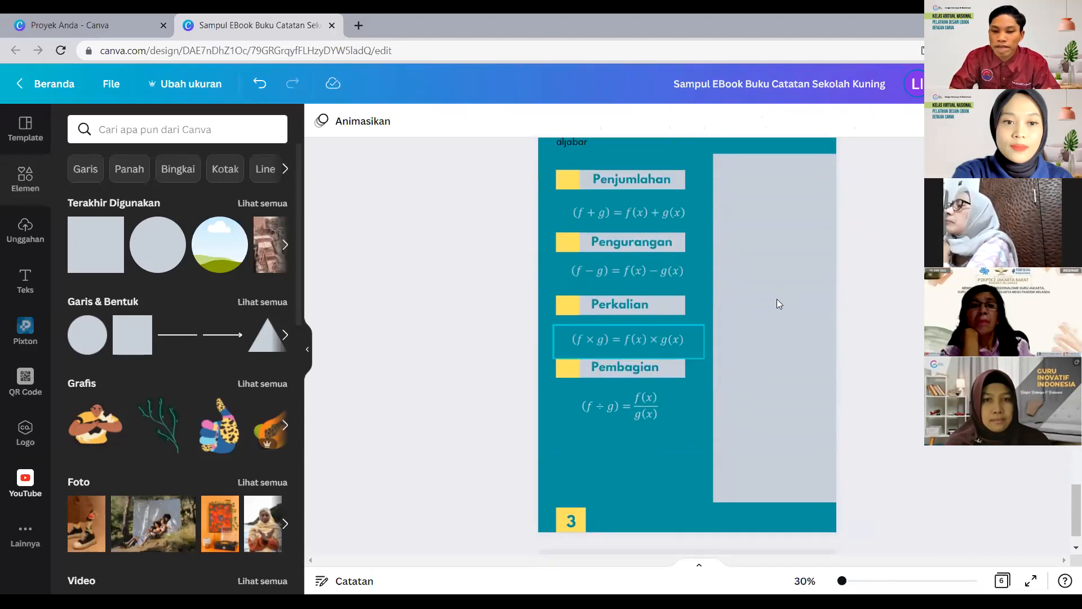
scroll(683, 405, up, 1)
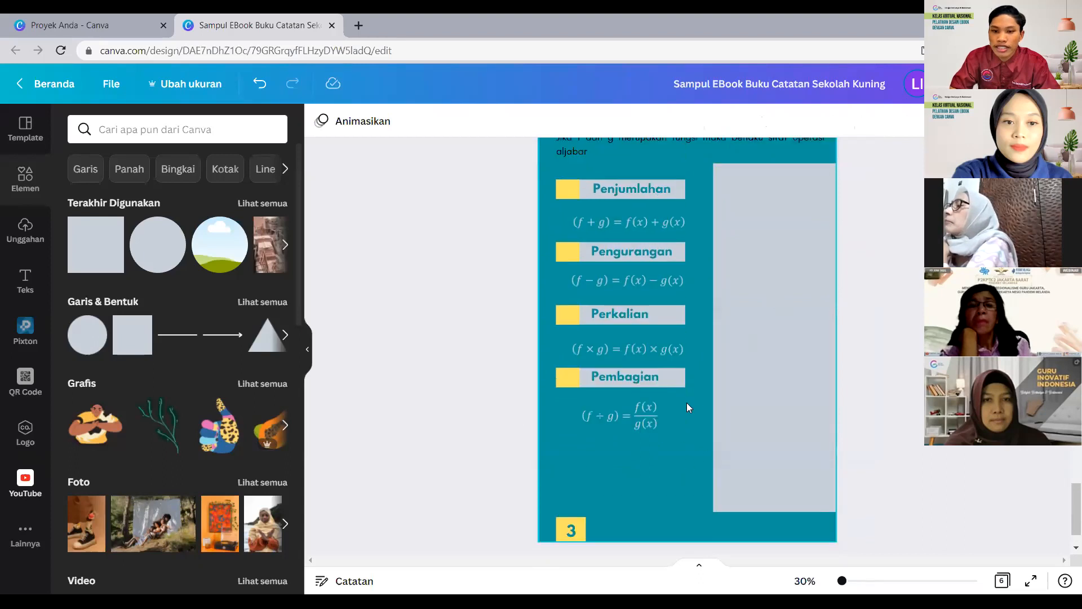
scroll(687, 407, up, 4)
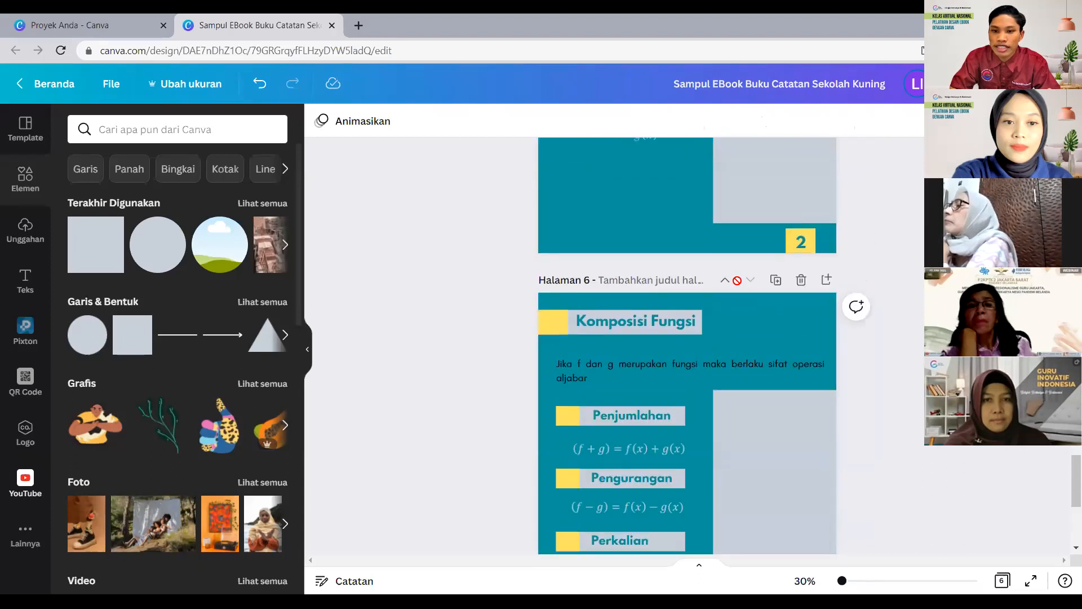
click(776, 280)
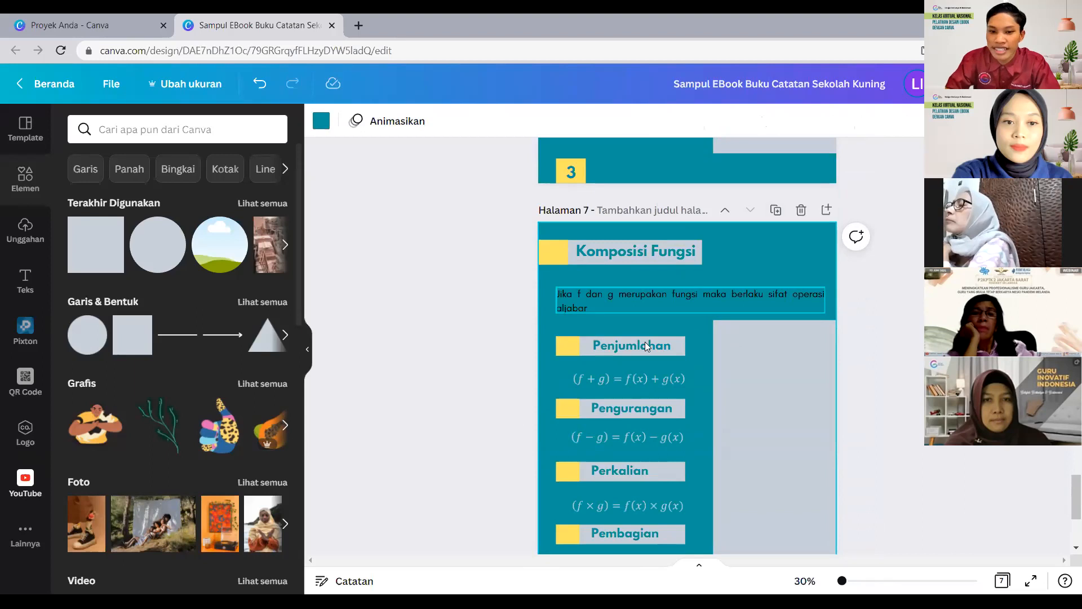
Delete the four subheading banners, their formulas and the tall grey rectangle from the second Komposisi Fungsi page.
scroll(529, 276, down, 3)
drag(512, 193, 674, 446)
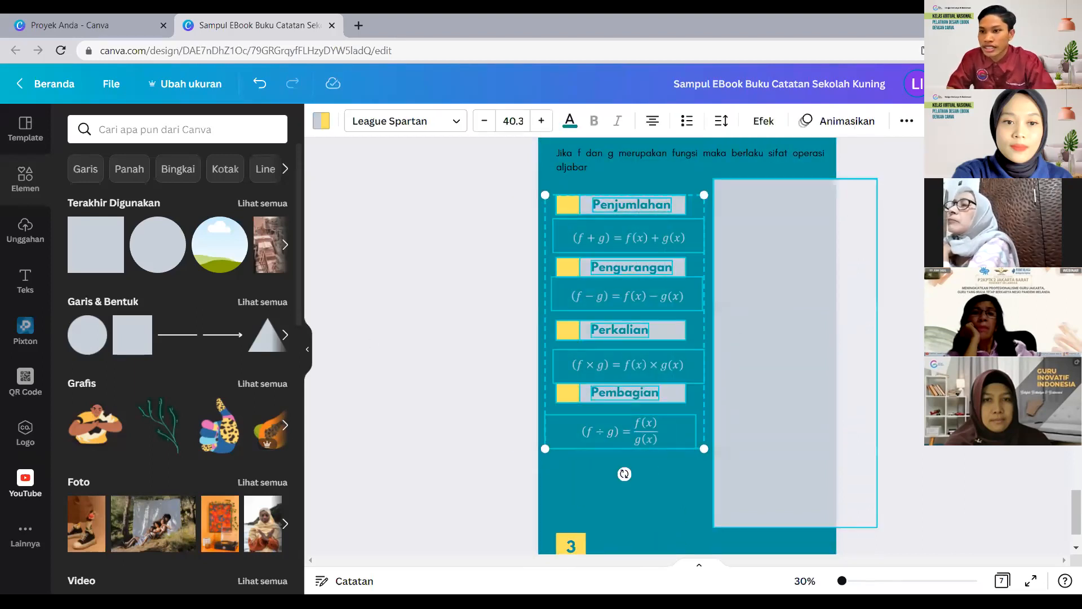
key(Delete)
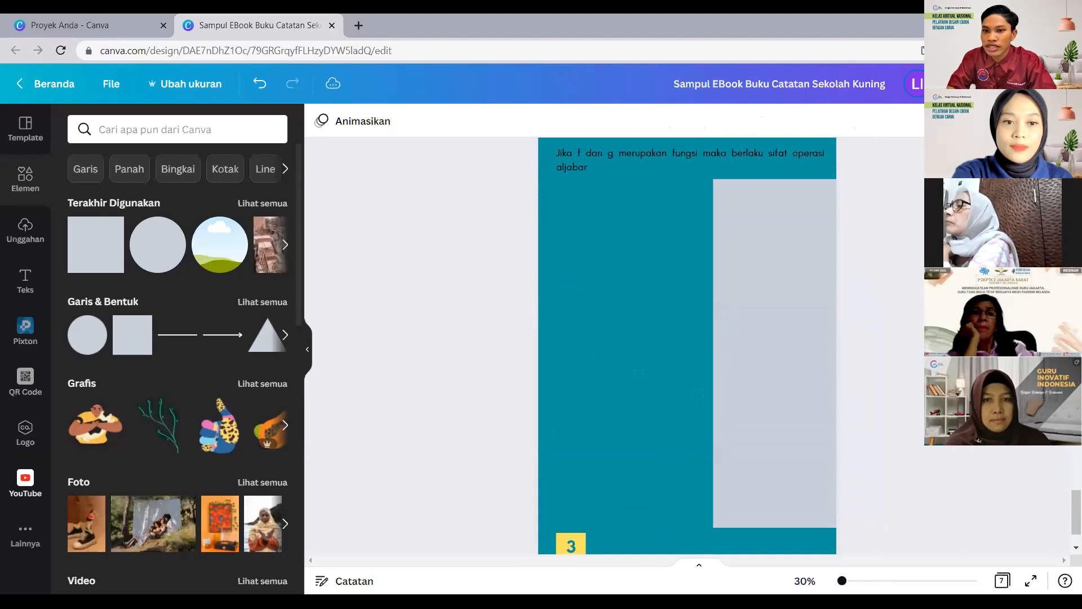
click(739, 192)
key(Delete)
Replace the intro text on page 7 with "Agar lebih memahami materi Komposisi Fungsi, Silahkan tonton video berikut".
click(722, 163)
scroll(710, 211, up, 3)
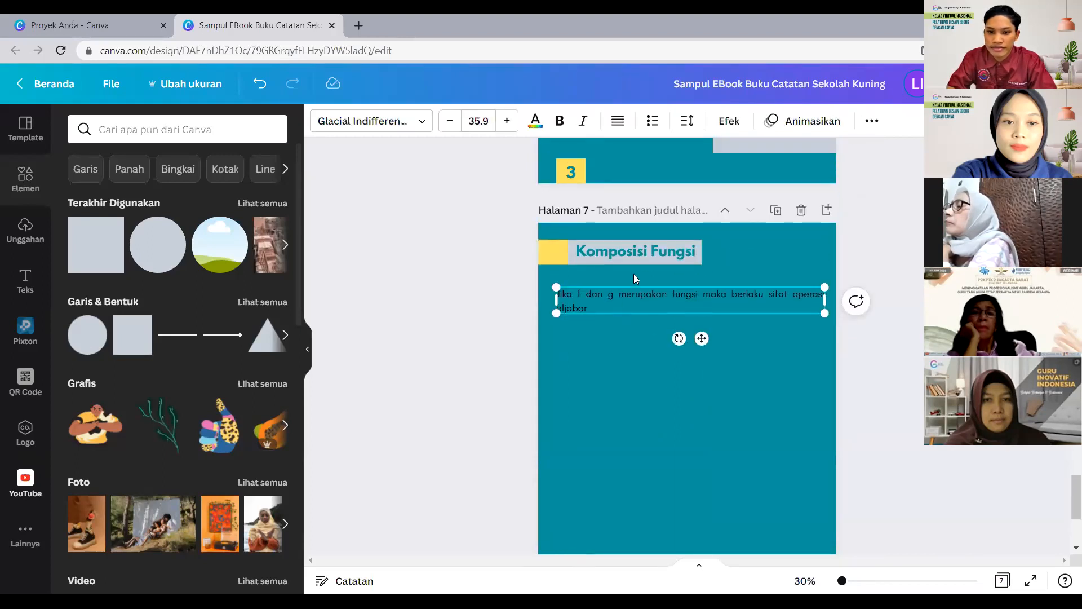
double_click(630, 293)
drag(590, 309, 556, 297)
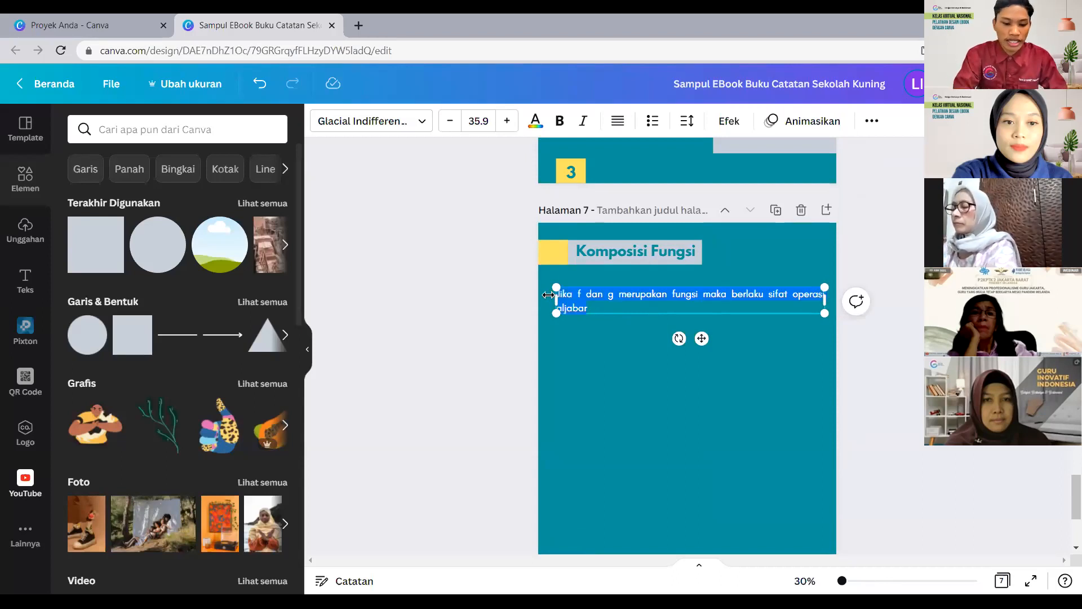
text(Agar lebih memahami materi Komposisi Fungsi, Silahkan)
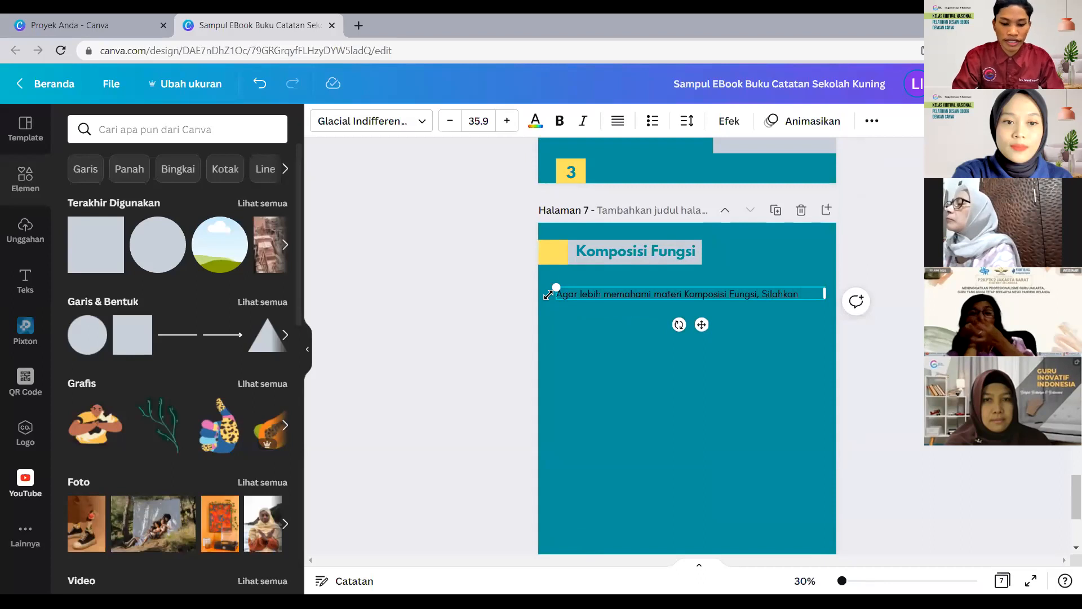
text(Ton)
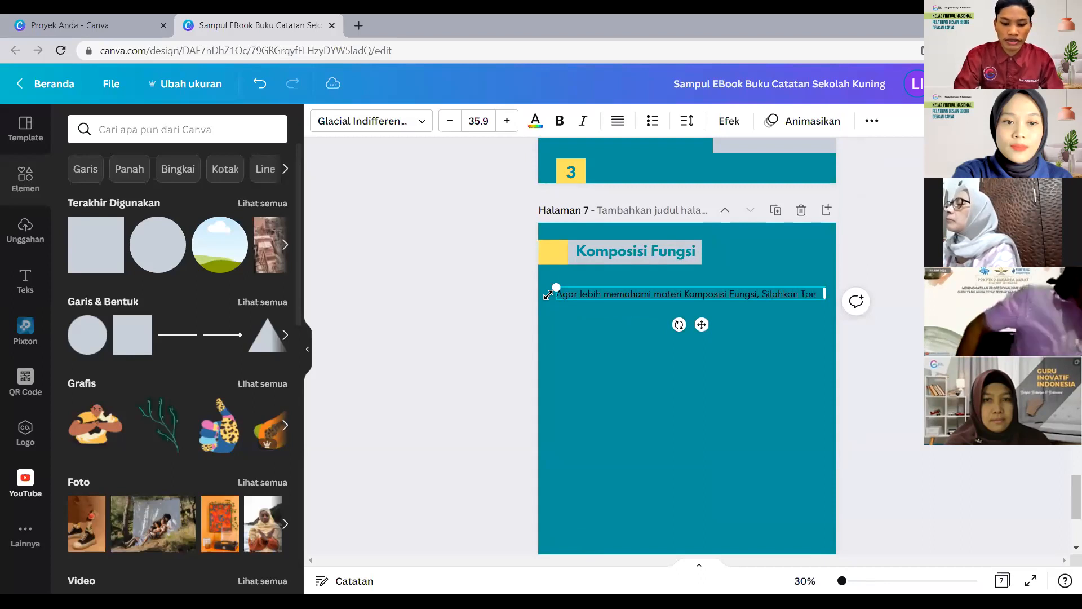
key(BackSpace)
key(BackSpace)
key(BackSpace)
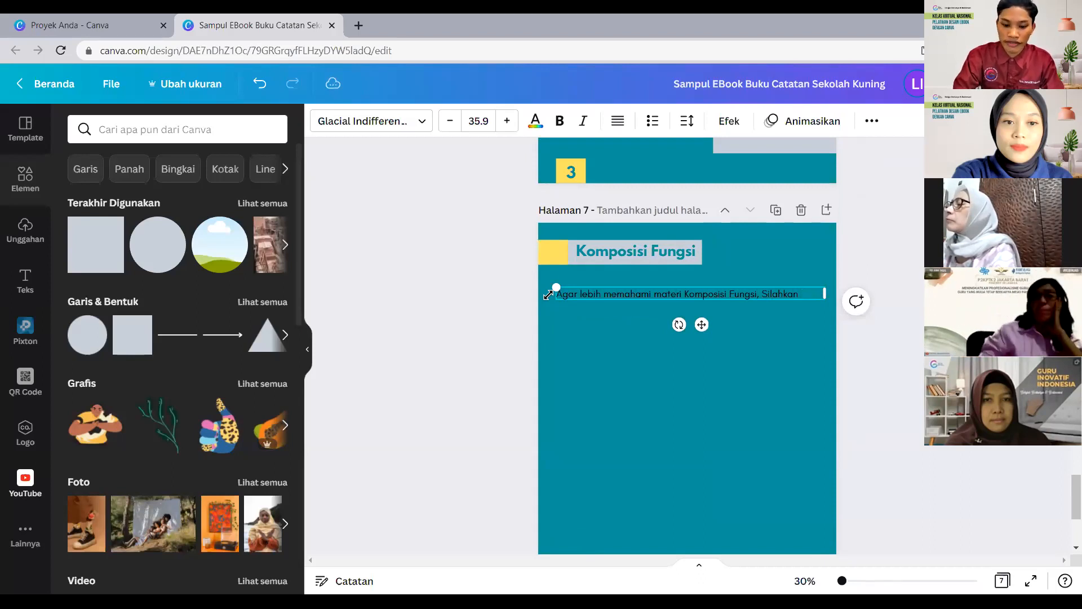
text(tonton video berikut)
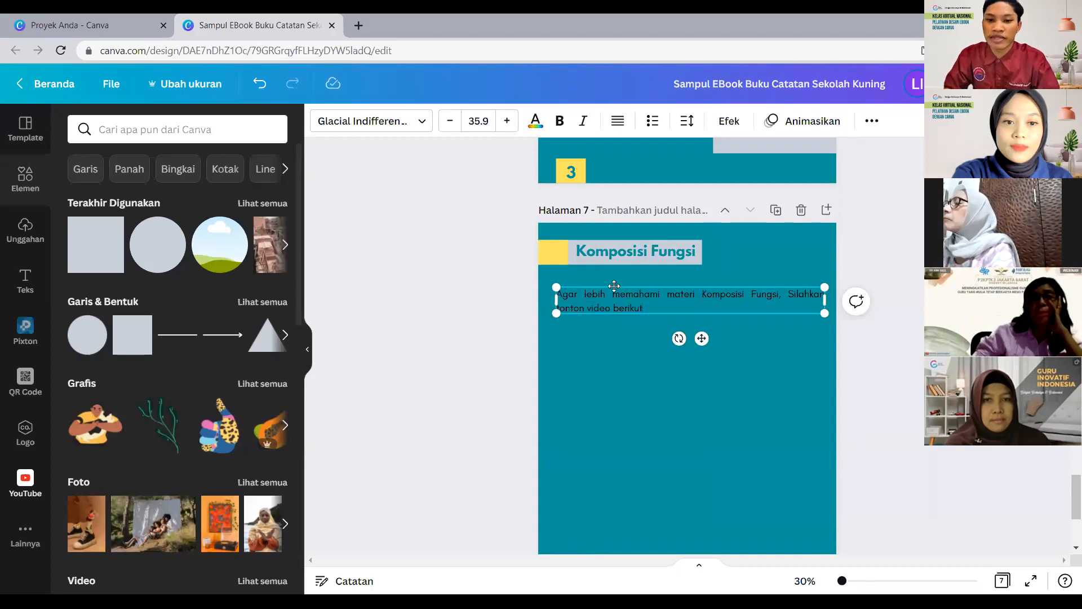
Centre-align the new intro text and move it slightly up, centred under the Komposisi Fungsi heading.
drag(609, 285, 605, 283)
click(618, 120)
click(618, 120)
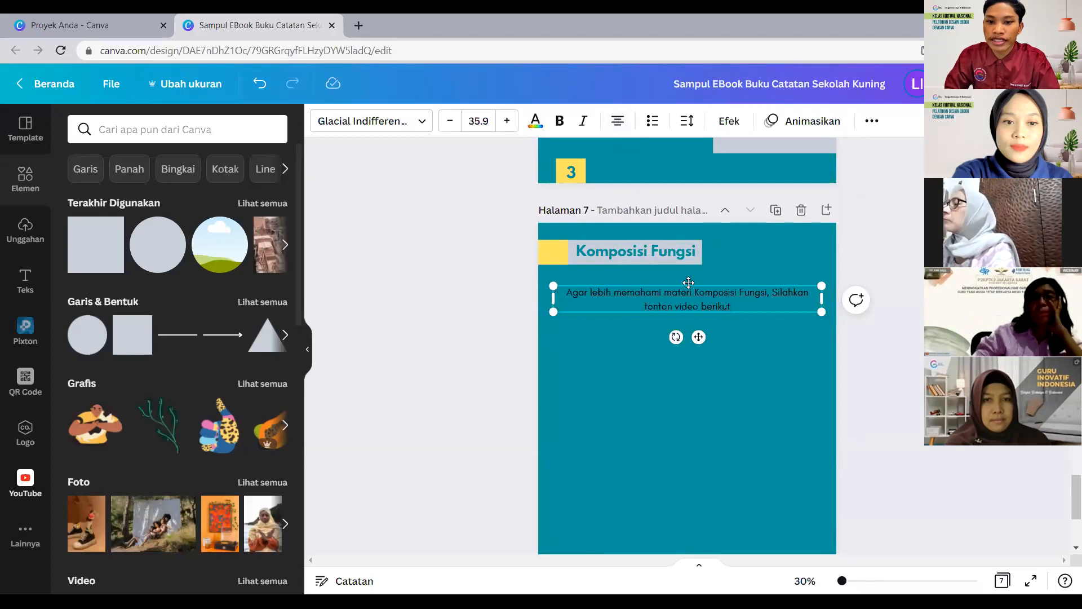
drag(688, 282, 684, 278)
click(539, 349)
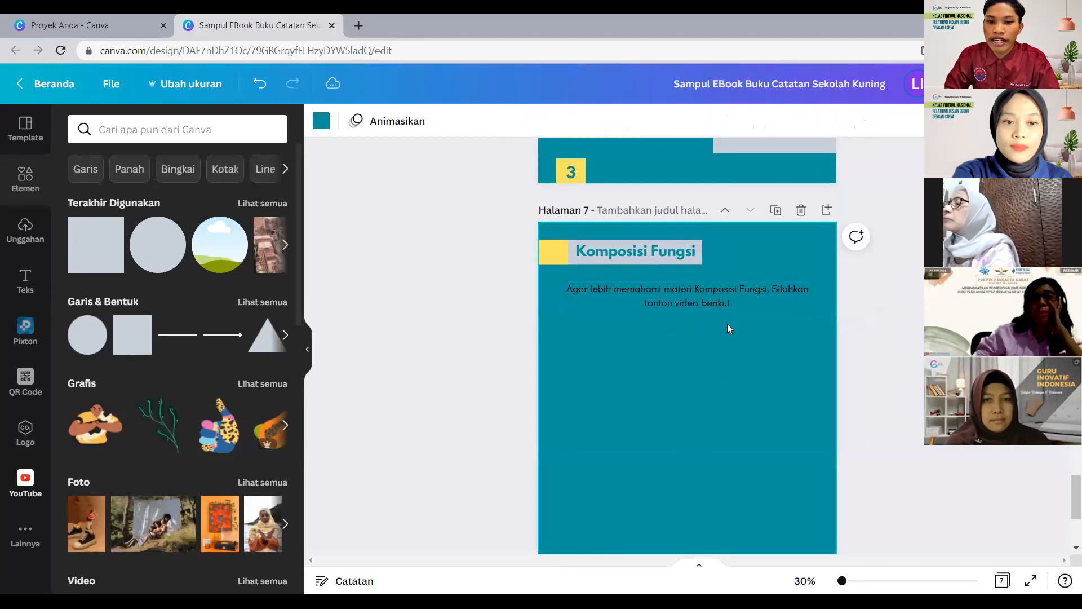
Search the elements for "layar komputer" and add the plain black monitor outline graphic to page 7.
scroll(640, 375, down, 3)
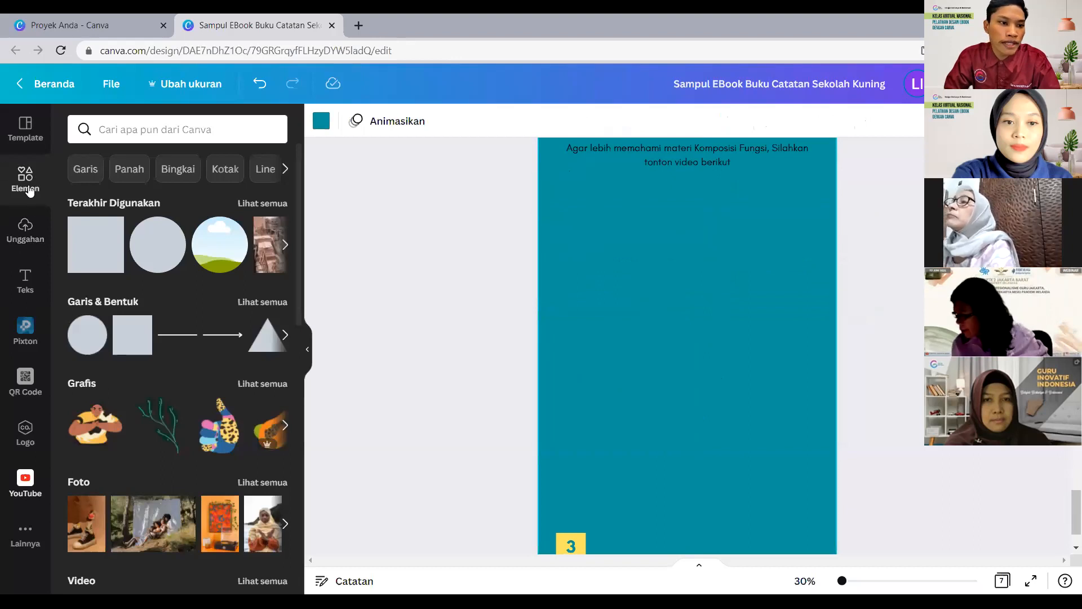
click(93, 131)
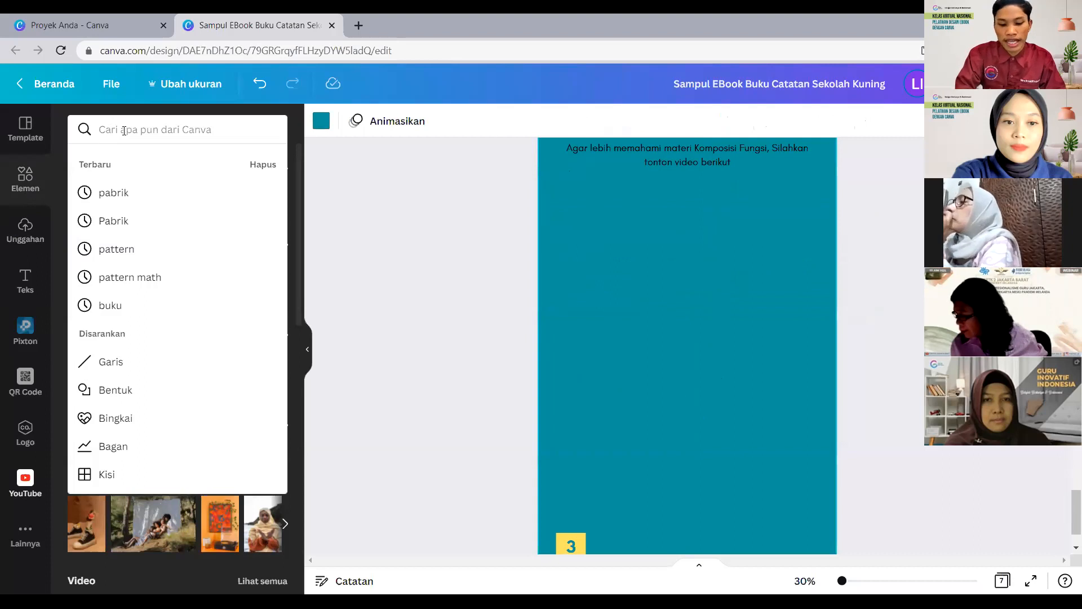
text(layar)
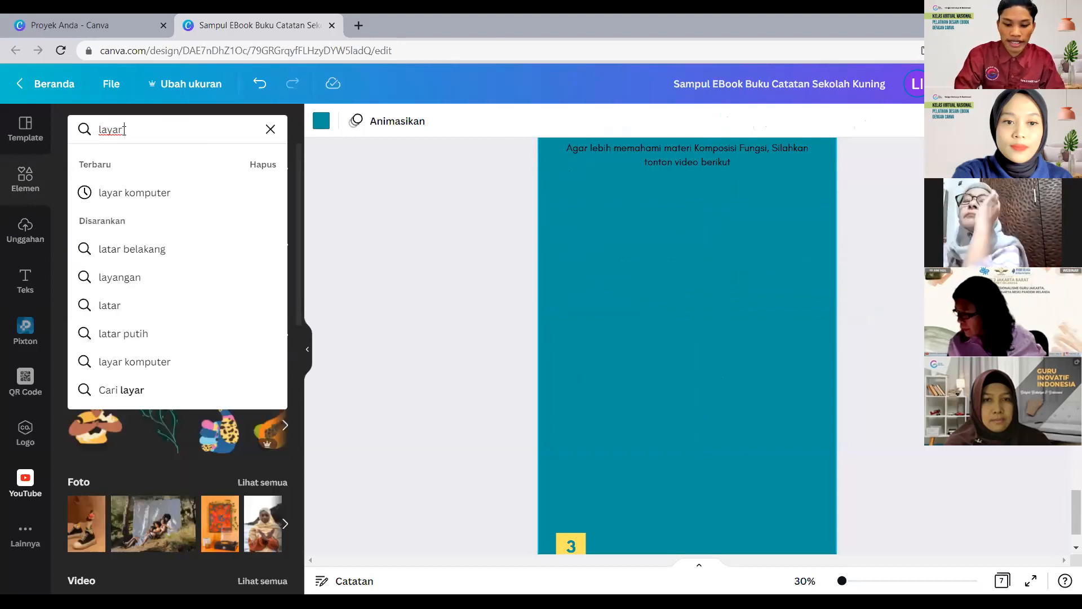
text( komputer)
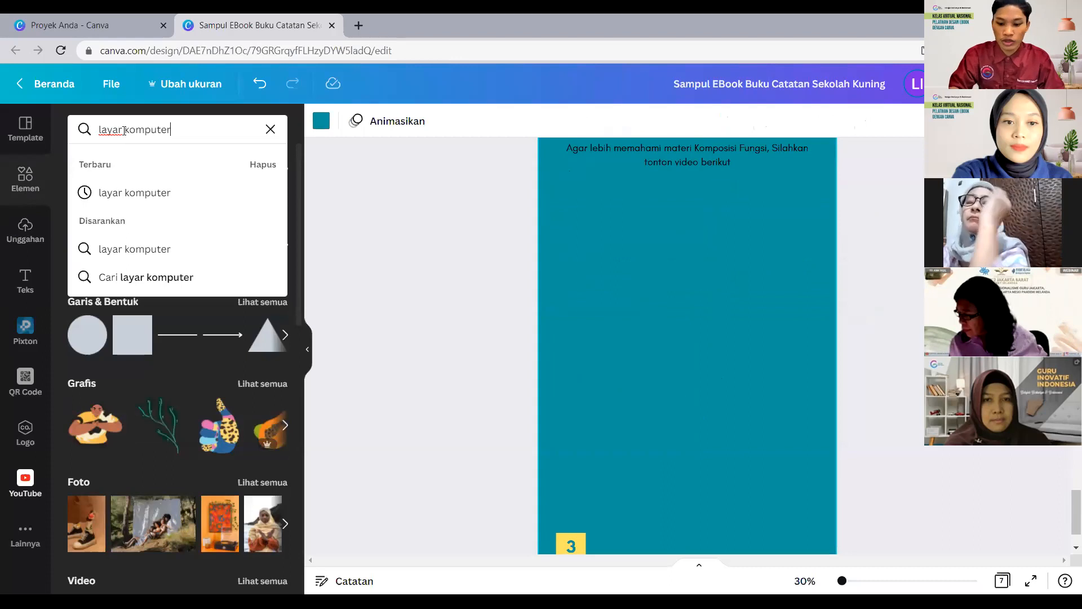
key(Return)
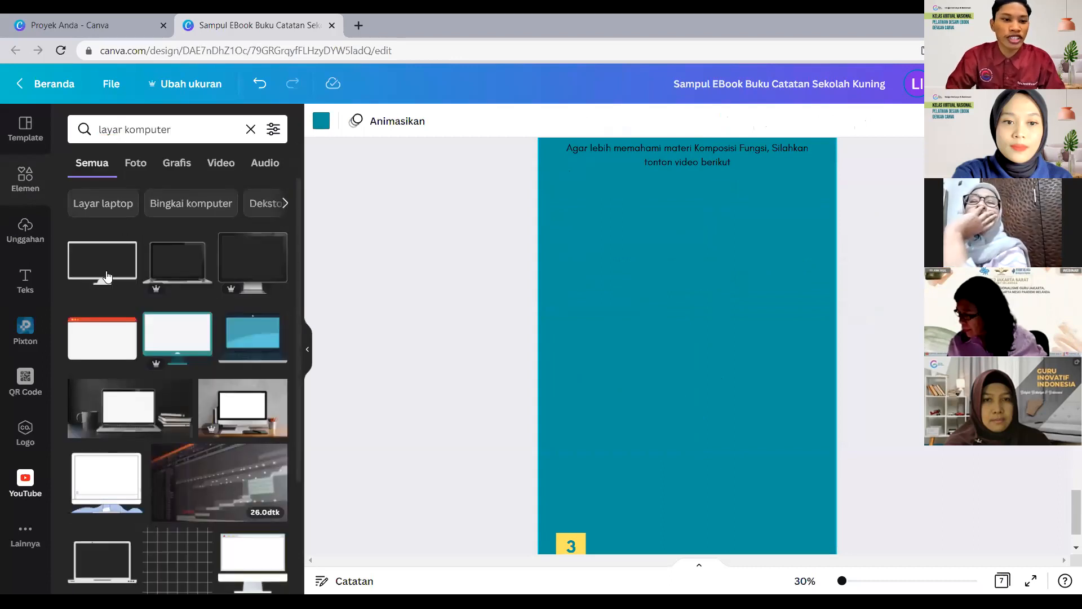
scroll(230, 285, down, 3)
scroll(162, 310, up, 3)
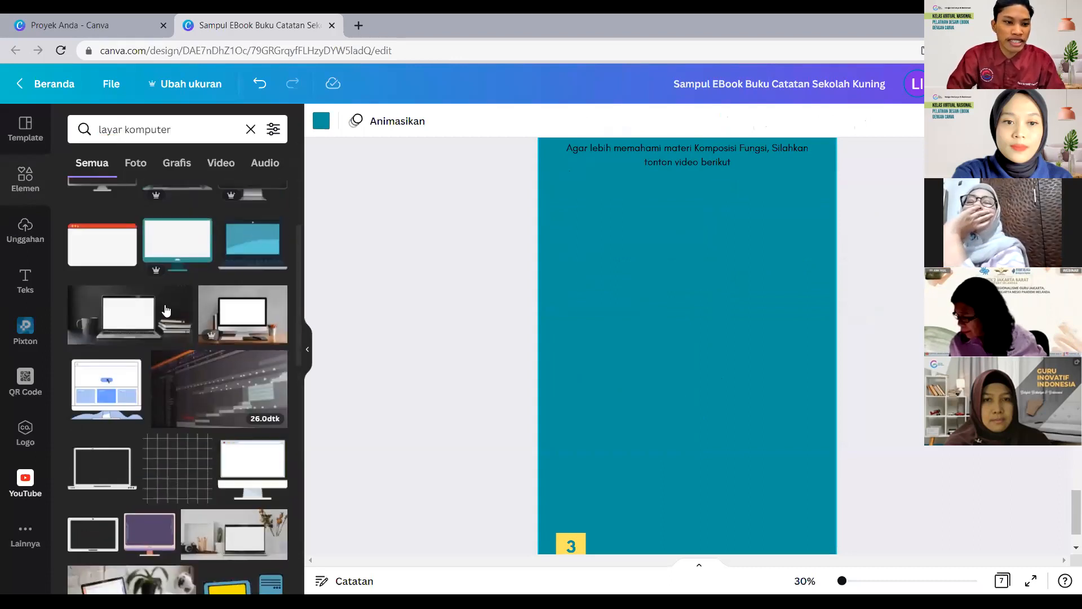
scroll(105, 282, down, 5)
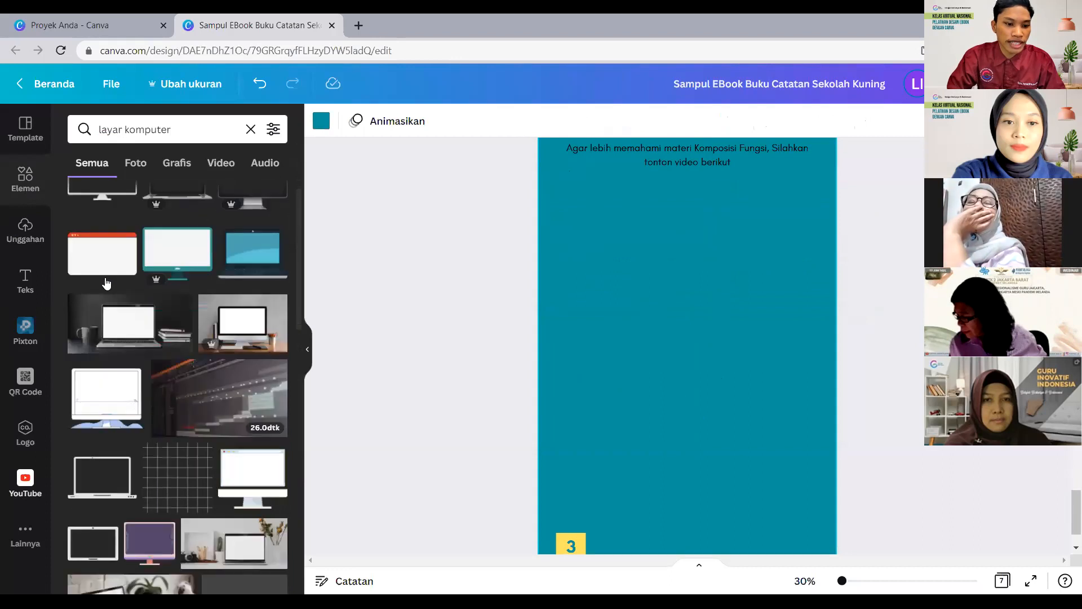
scroll(119, 311, up, 5)
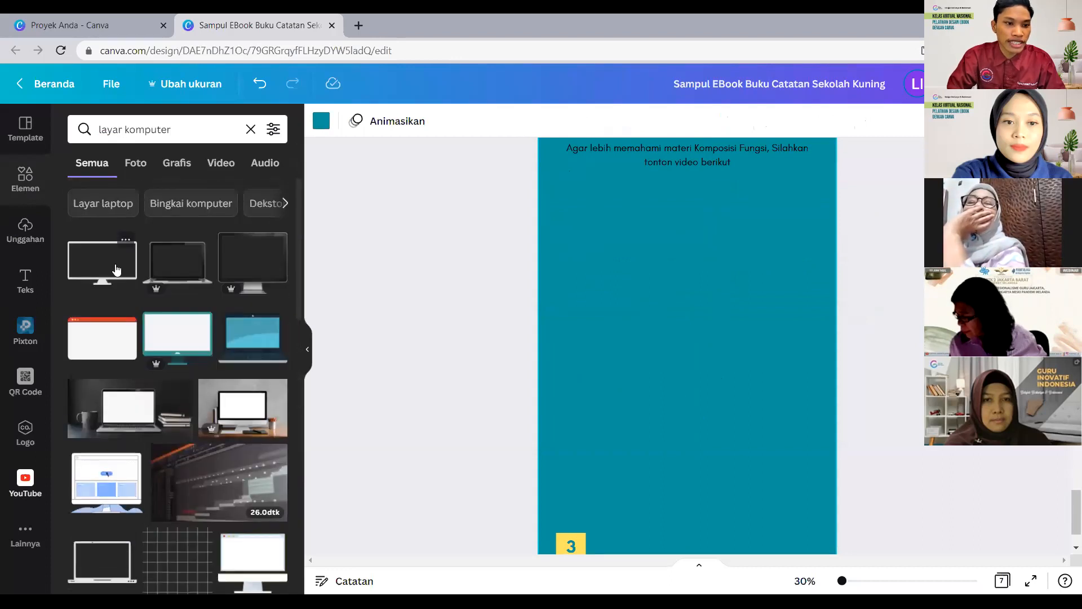
click(113, 275)
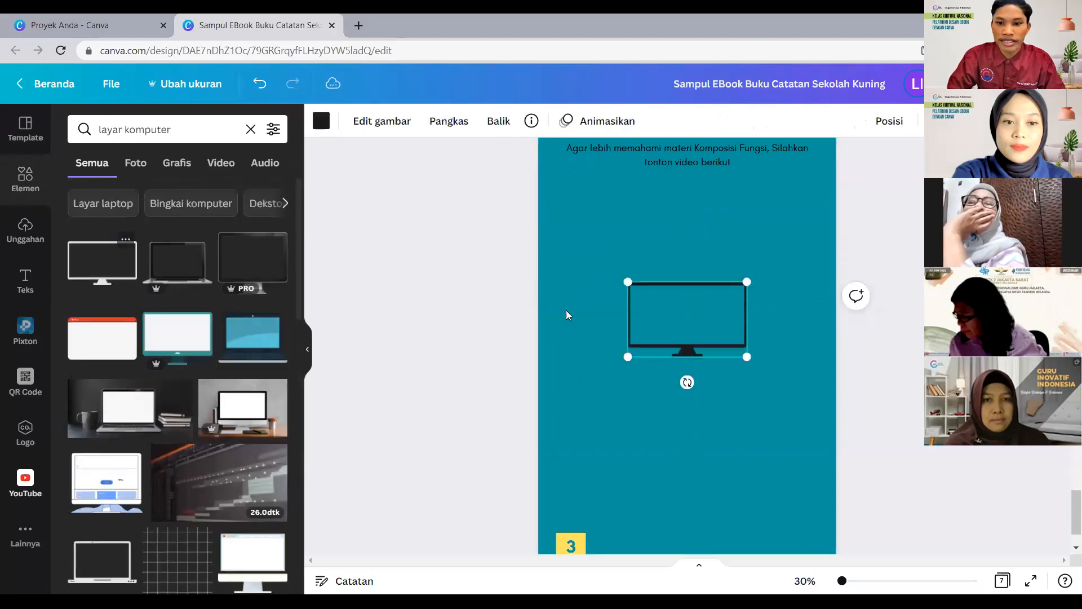
Enlarge the monitor graphic to almost the full page width and place it centred just below the intro text.
drag(628, 282, 558, 236)
drag(746, 356, 822, 430)
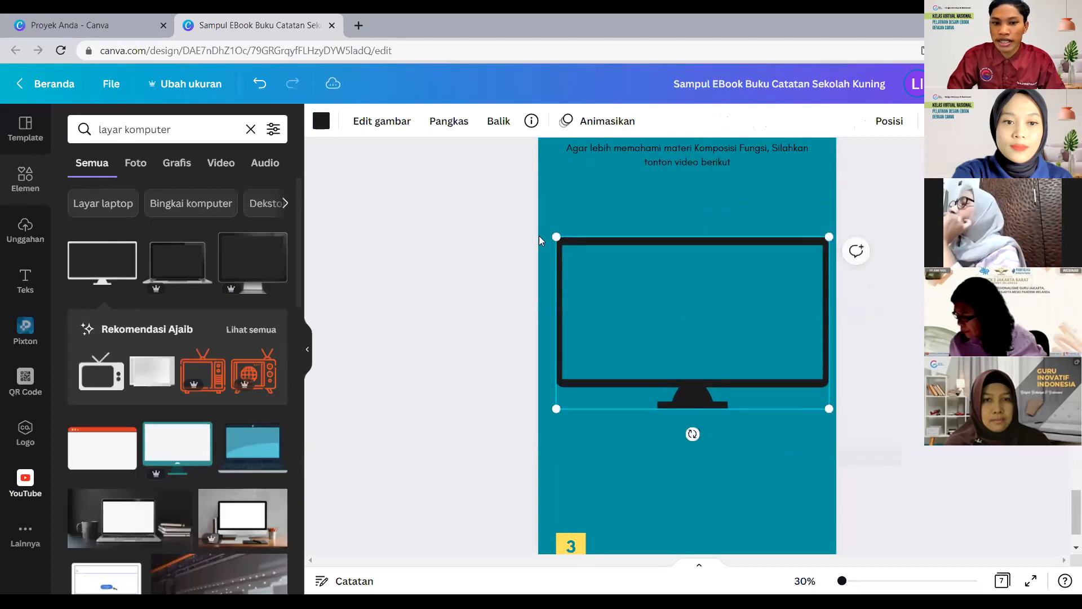
drag(554, 231, 545, 226)
click(650, 201)
drag(658, 231, 658, 194)
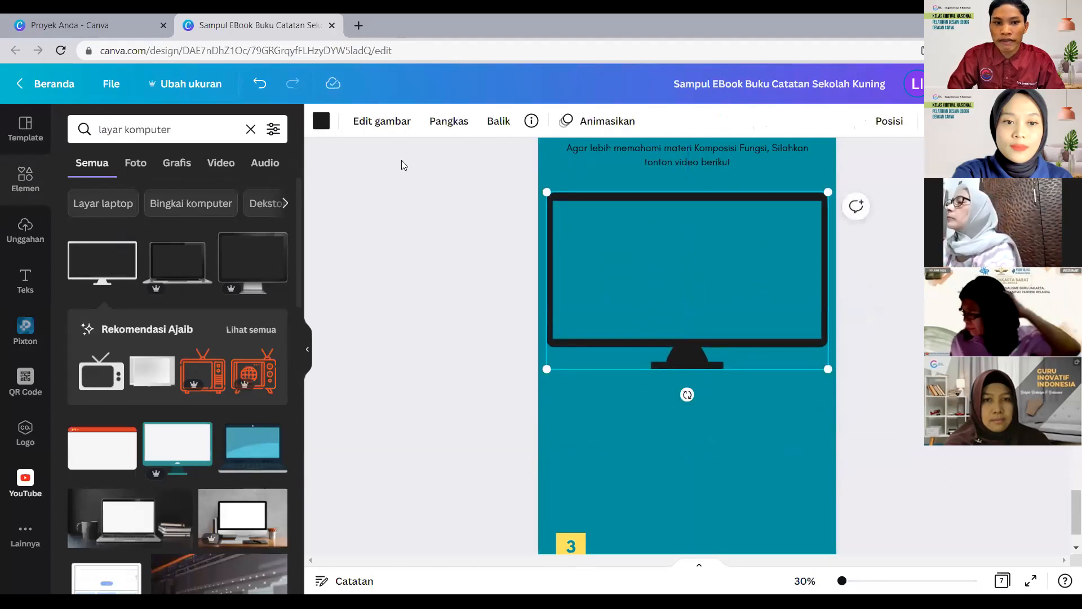
Recolour the monitor graphic with the document's bright yellow, matching the page number square.
click(322, 120)
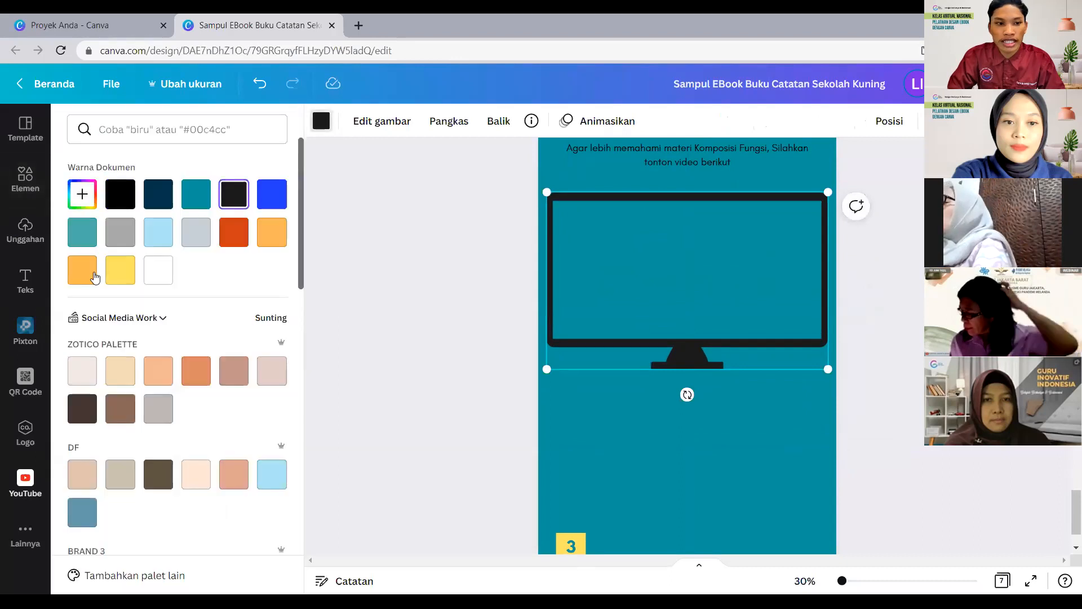
click(120, 268)
click(604, 271)
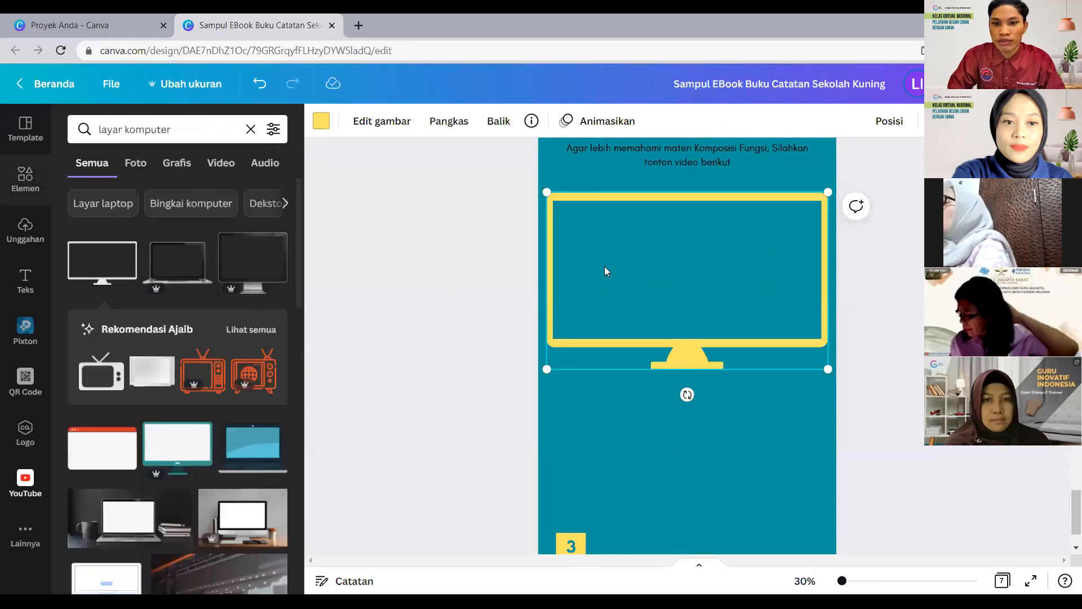
scroll(604, 266, up, 4)
scroll(555, 326, down, 1)
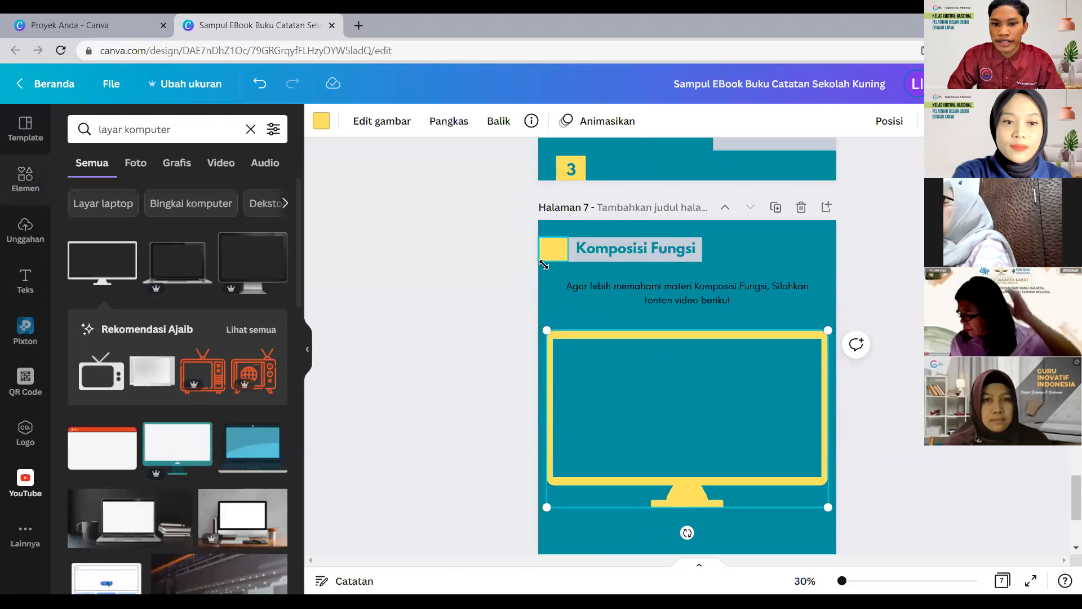
scroll(505, 307, down, 2)
click(520, 342)
scroll(676, 317, down, 2)
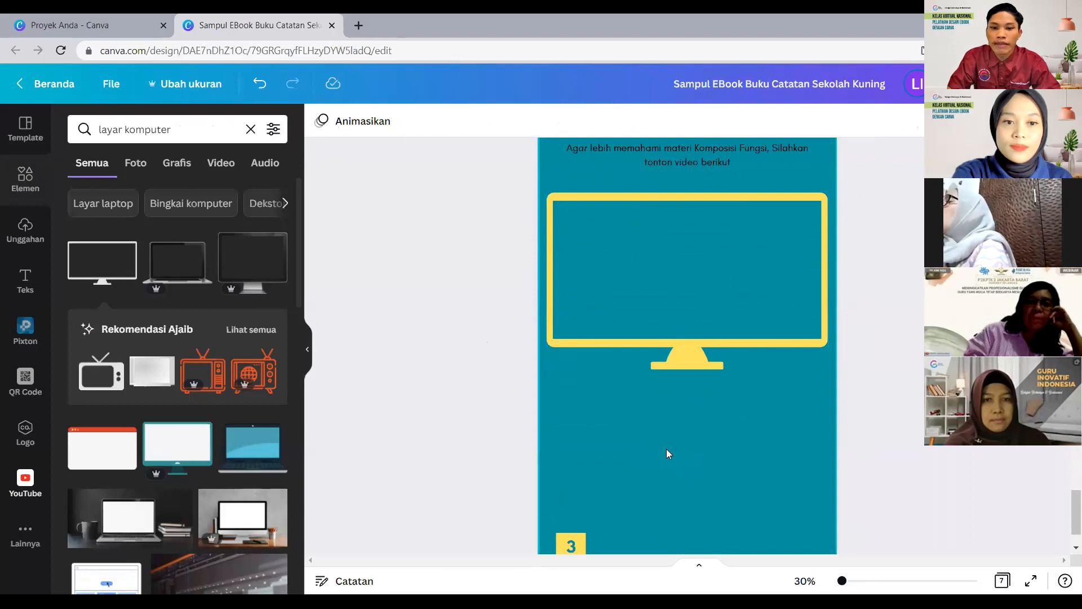
Copy the intro text on page 7 and place the duplicate just beneath the monitor's stand.
scroll(654, 436, down, 2)
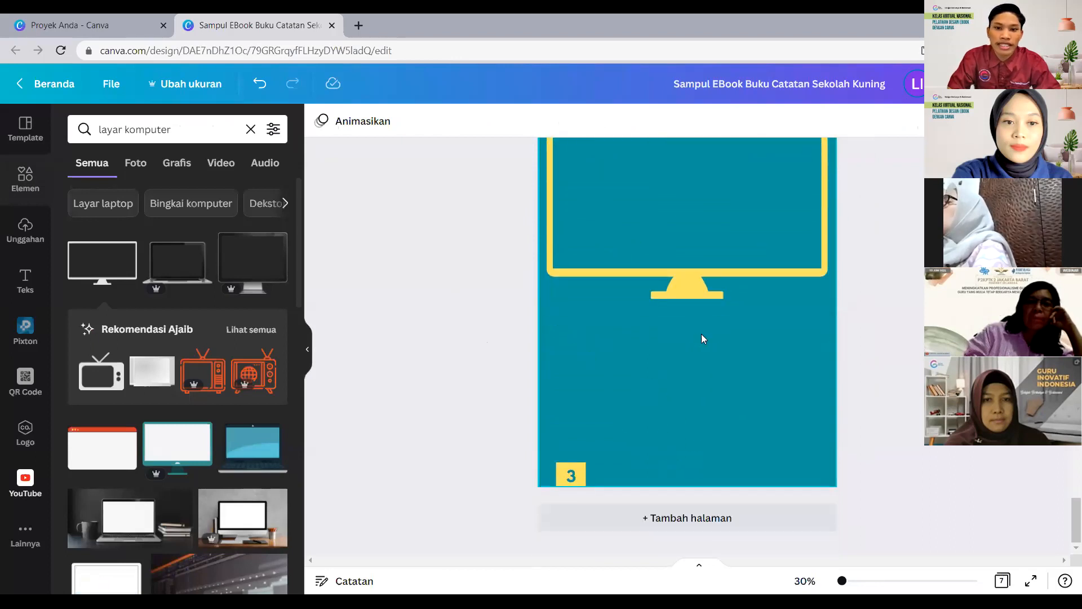
scroll(725, 250, up, 3)
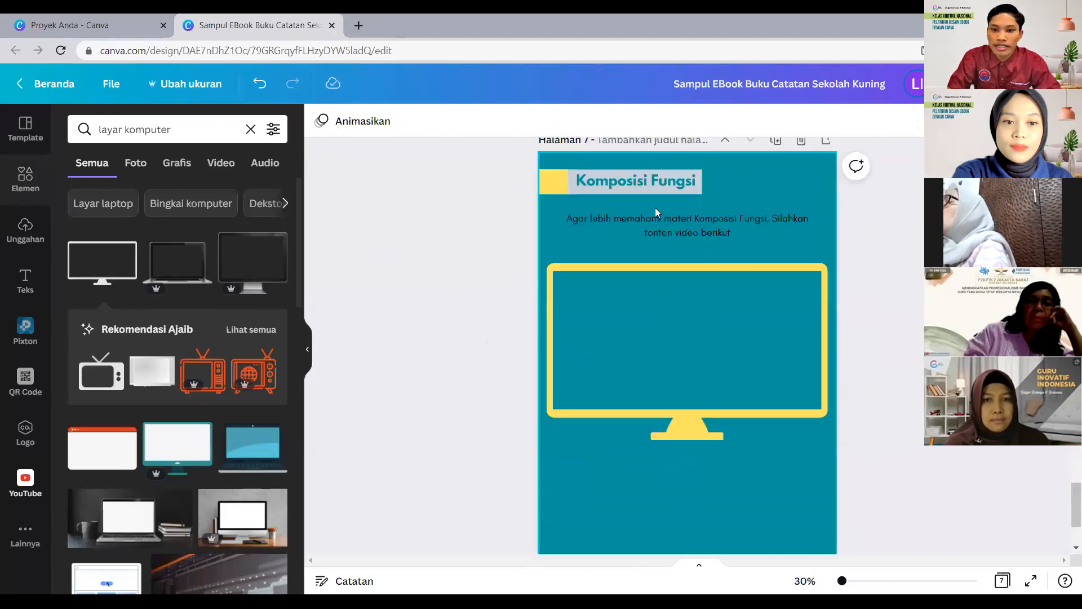
click(665, 228)
right_click(665, 225)
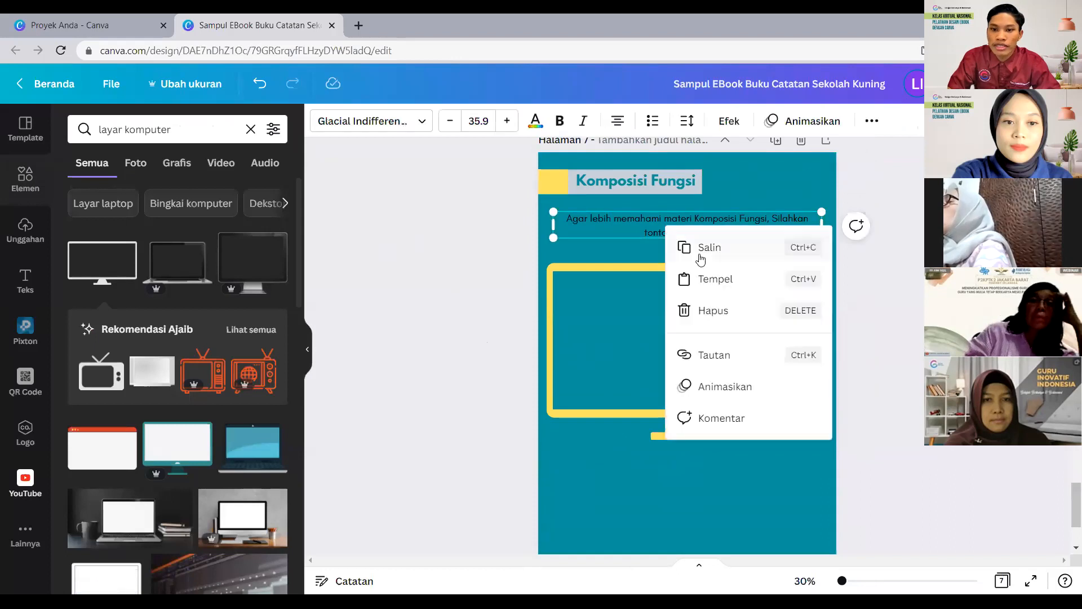
click(704, 247)
scroll(708, 434, down, 2)
click(688, 431)
right_click(687, 431)
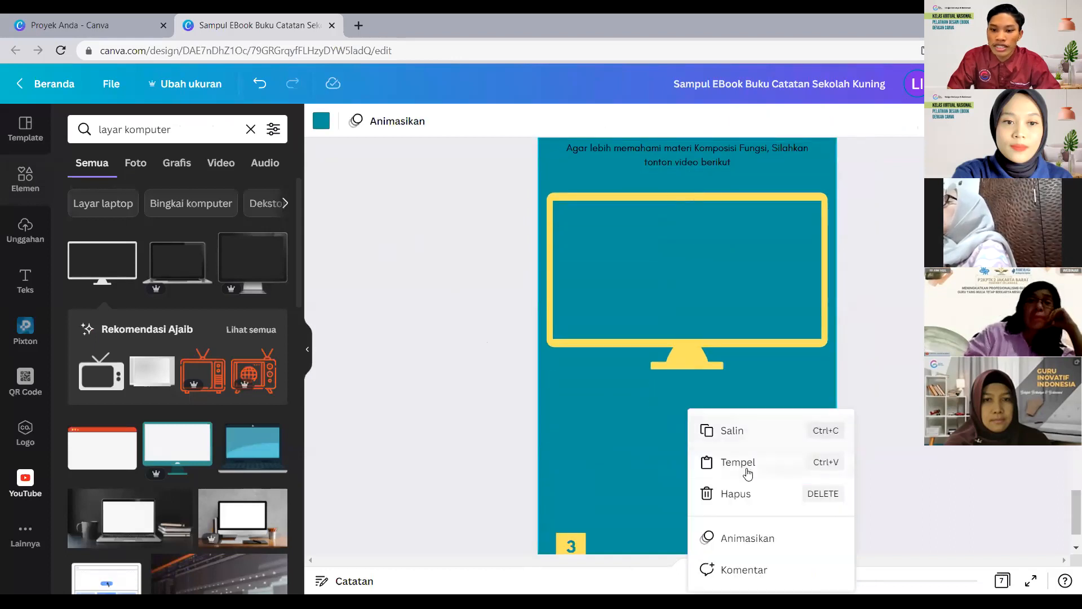
click(747, 468)
drag(695, 155, 693, 391)
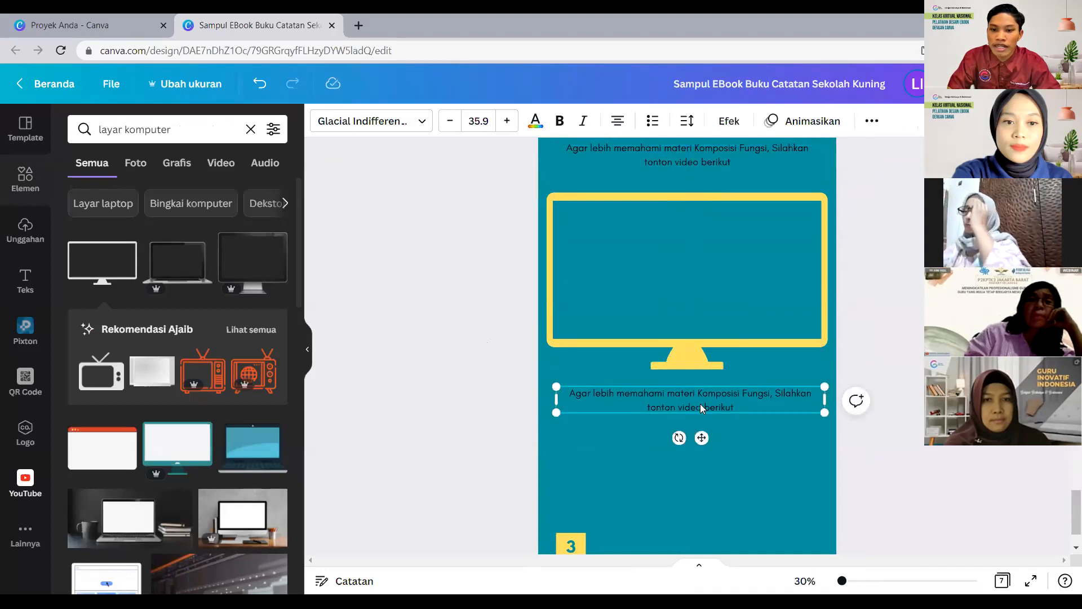
Replace the duplicated text below the monitor with "Atau Klik link berikut :".
double_click(624, 390)
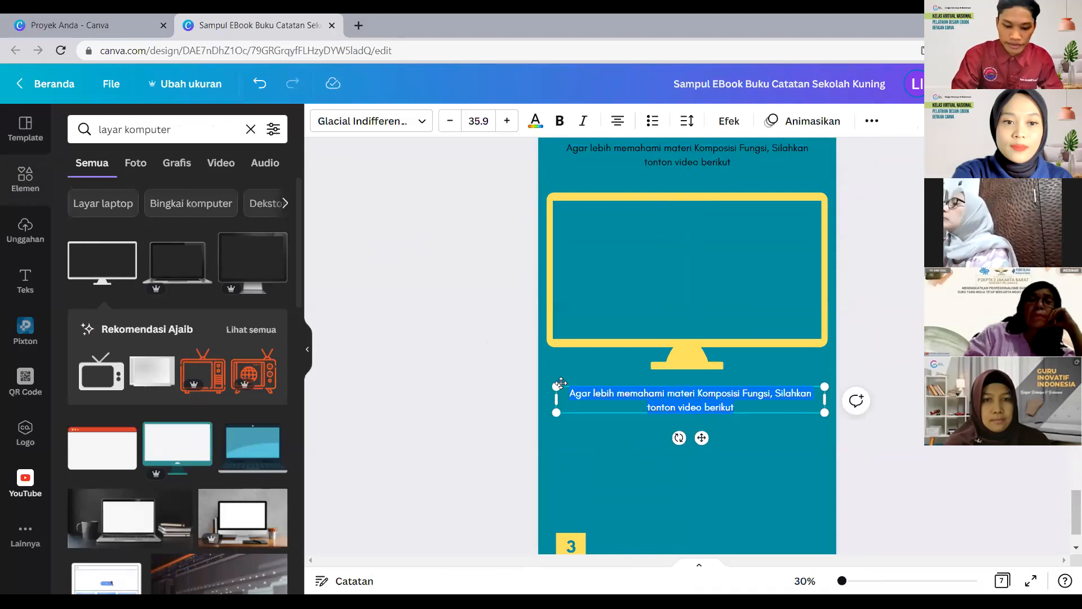
text(Atau Klik)
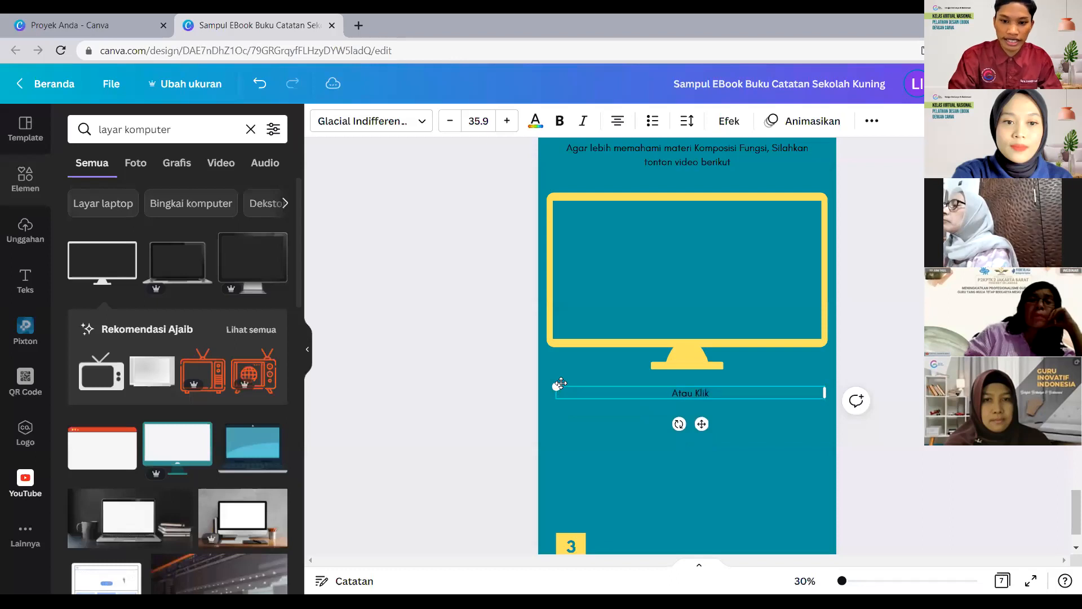
text( link berikut :)
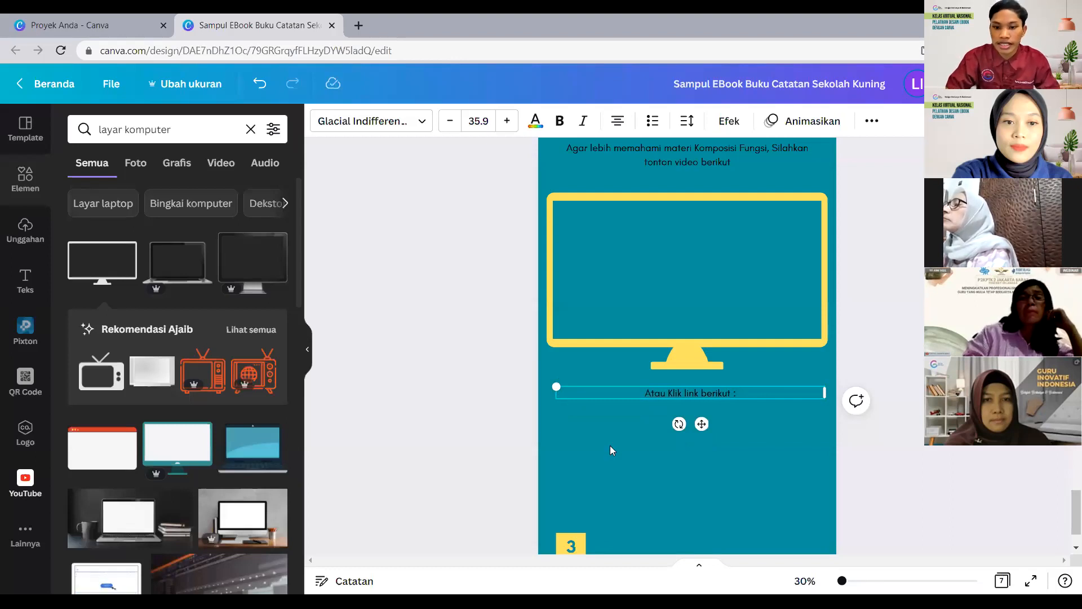
click(611, 449)
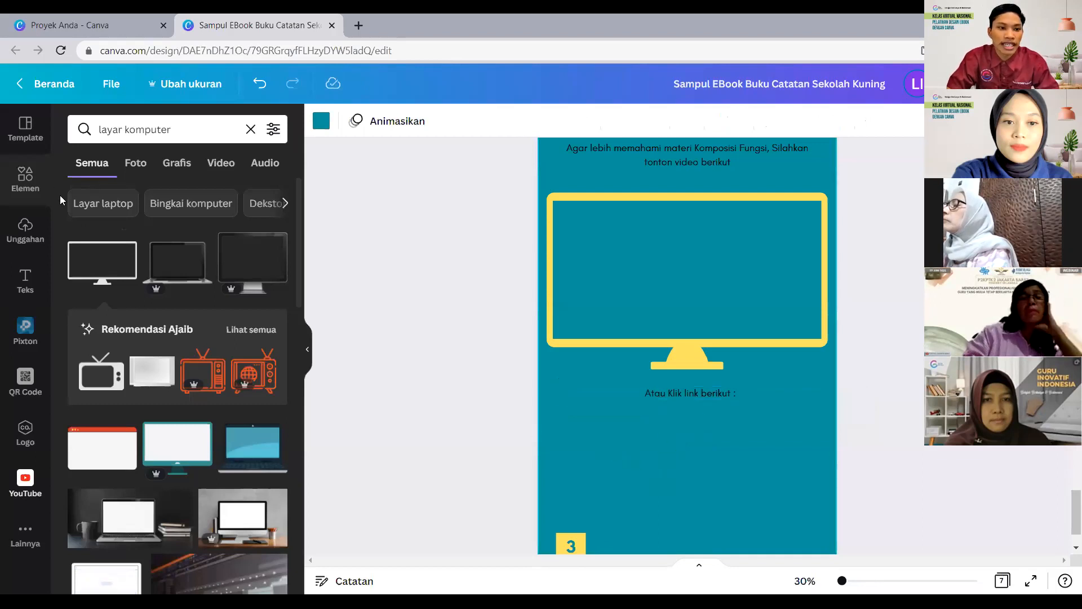
Search the elements for "click here" and add the round red CLICK HERE button graphic to page 7.
click(25, 180)
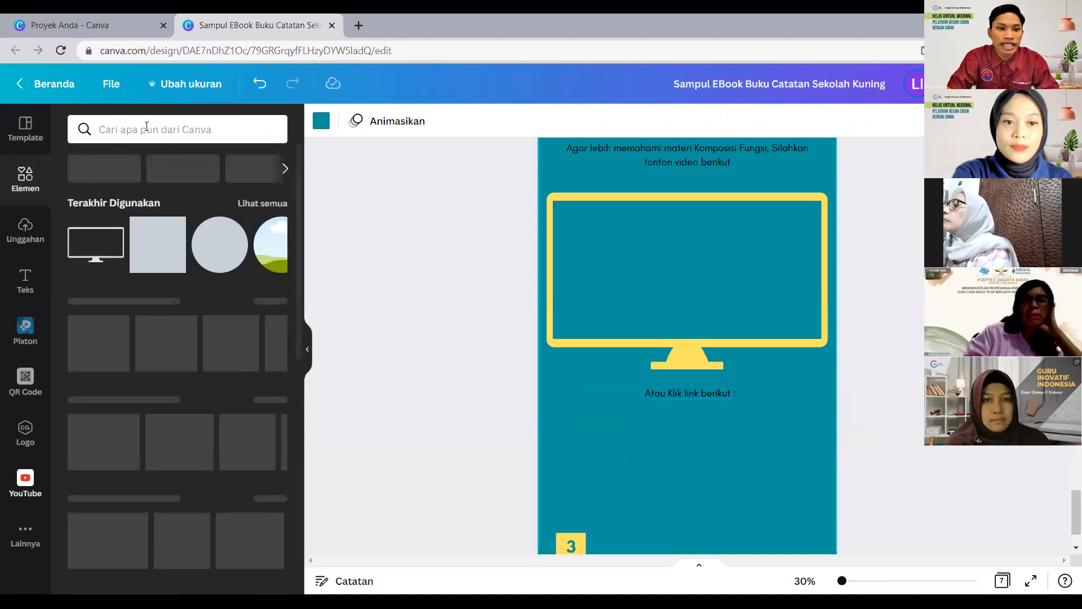
click(165, 130)
text(cli)
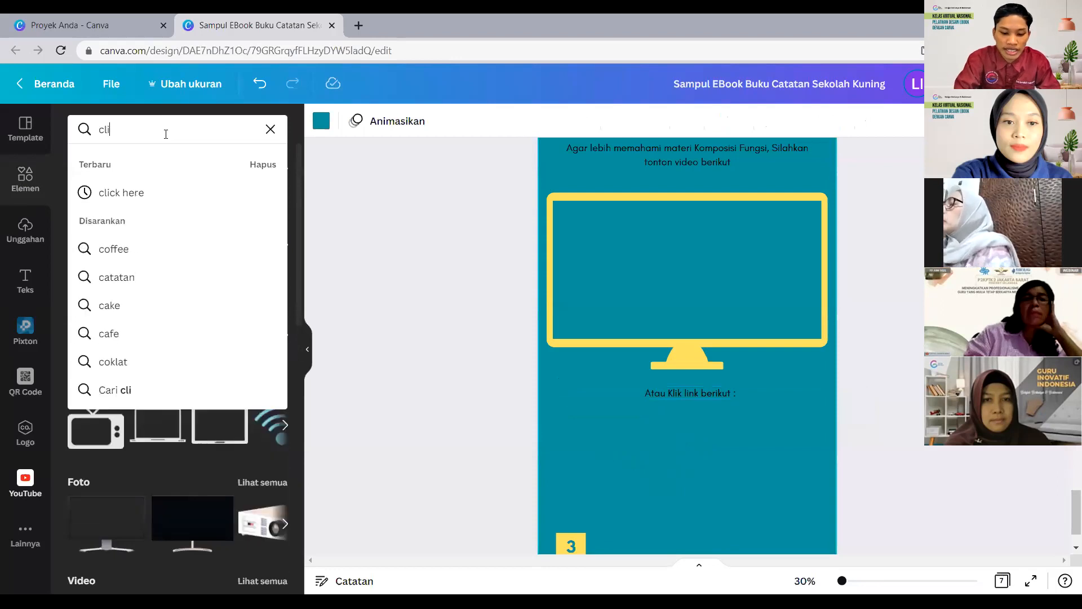
text(vcck here)
key(Return)
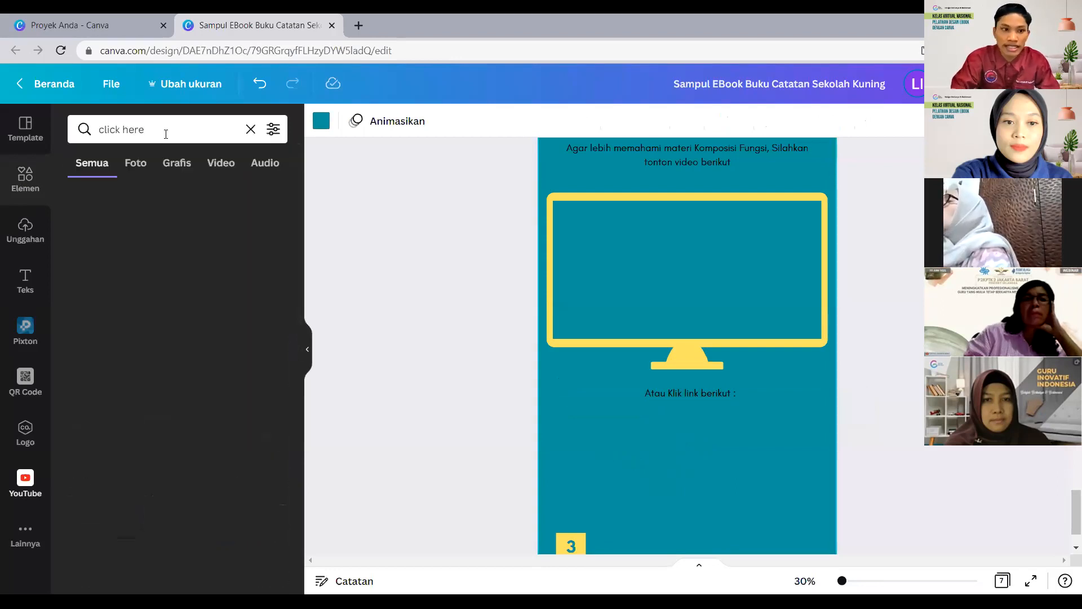
scroll(175, 387, down, 3)
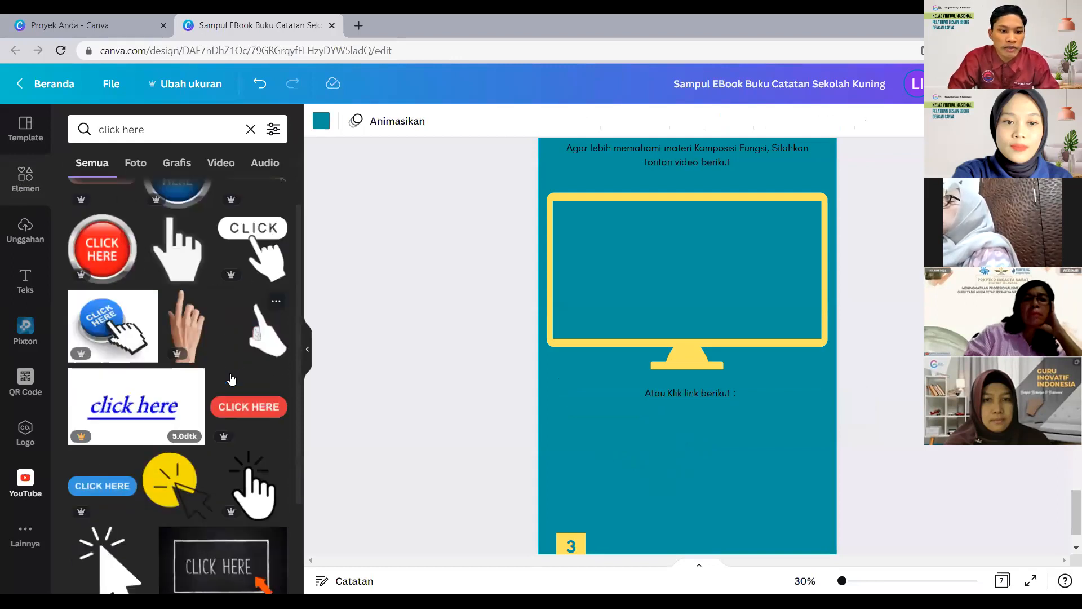
scroll(175, 388, down, 8)
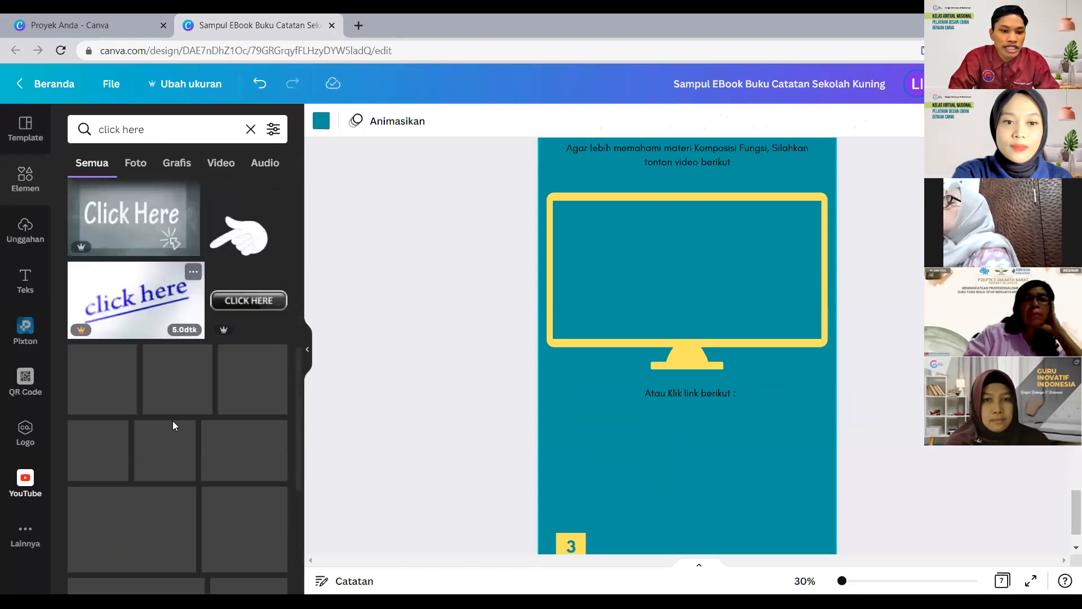
scroll(169, 407, up, 3)
scroll(210, 367, down, 1)
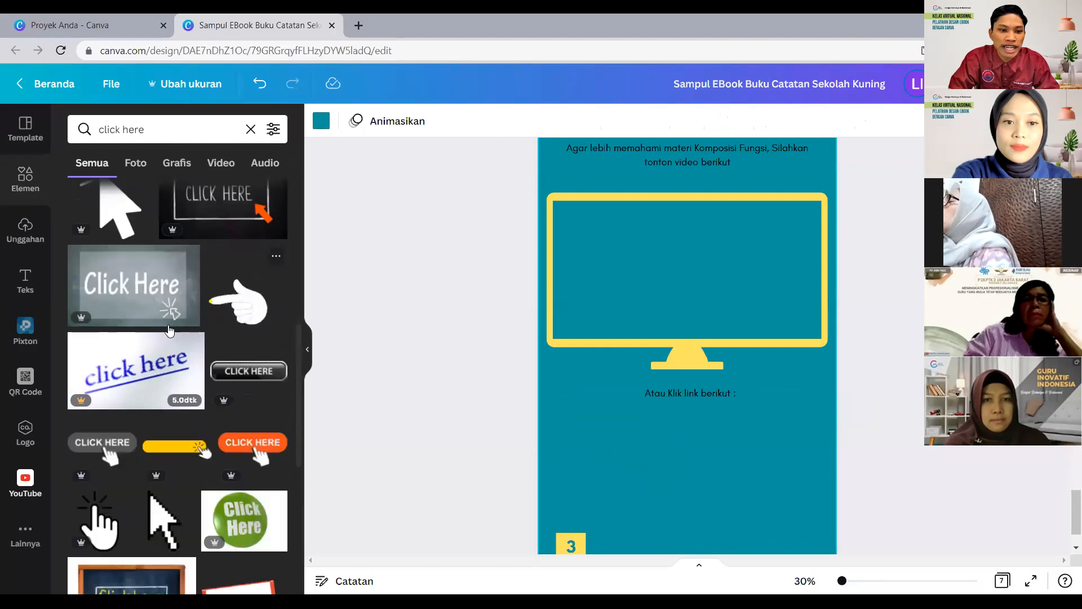
scroll(167, 332, up, 2)
scroll(163, 331, up, 5)
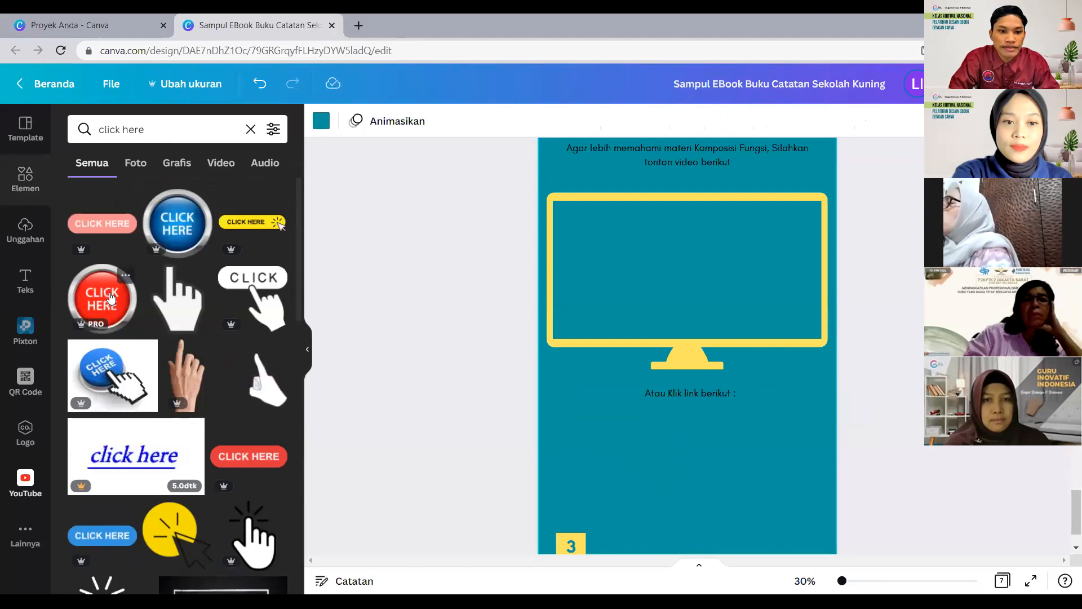
click(111, 298)
Shrink the red CLICK HERE button and centre it directly under the "Atau Klik link berikut :" text.
drag(565, 195, 725, 357)
drag(774, 391, 696, 446)
scroll(707, 431, down, 1)
click(762, 394)
click(677, 377)
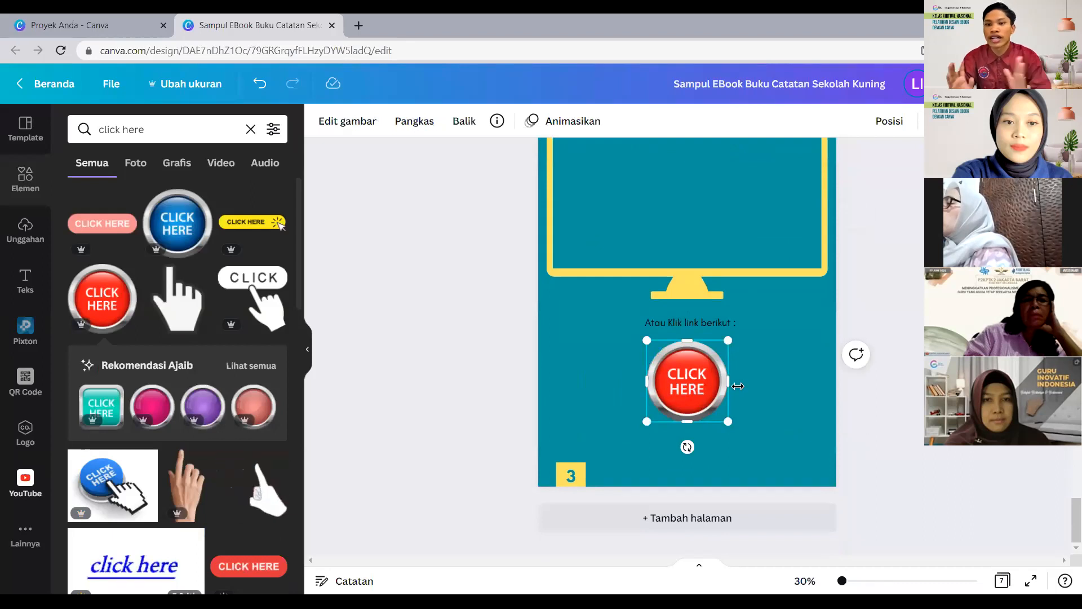
click(775, 384)
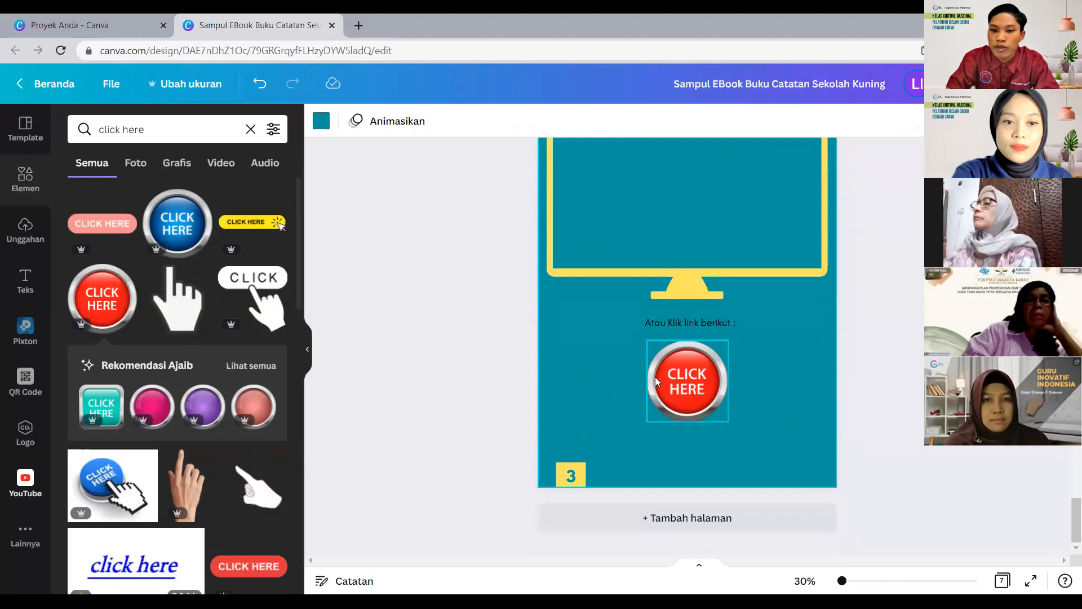
Add a circle shape, shrink it to slightly smaller than the CLICK HERE button and place it to the button's right.
click(25, 179)
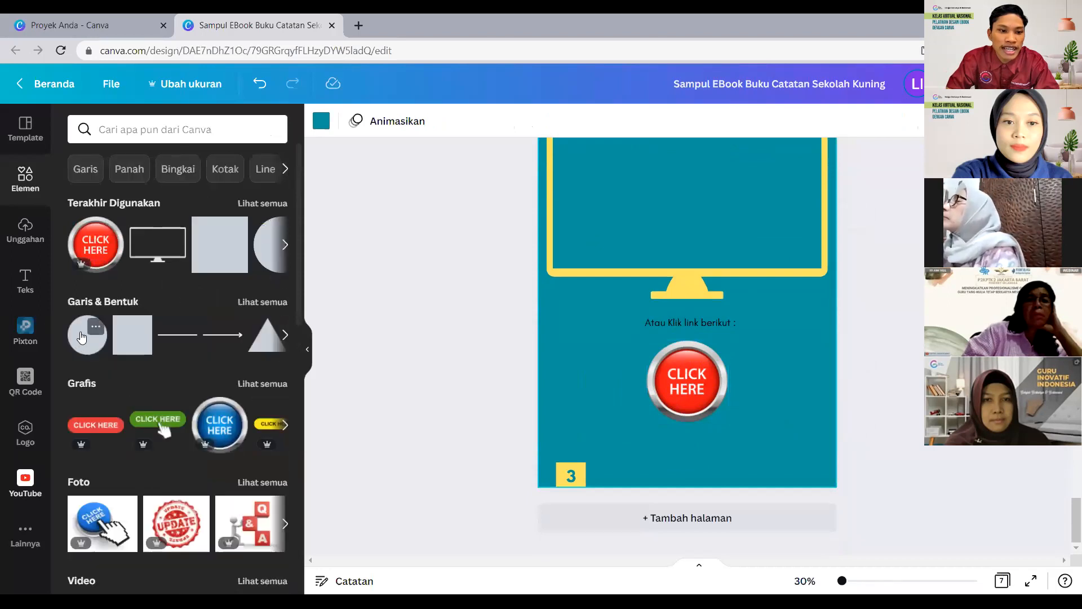
click(87, 335)
drag(718, 242, 777, 374)
drag(844, 476, 791, 396)
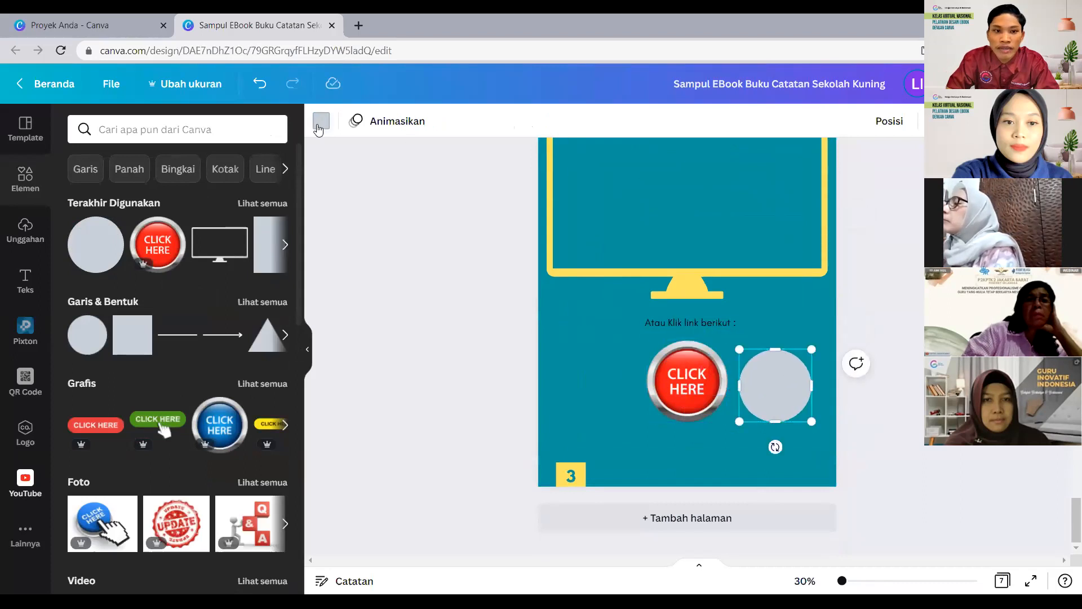
Recolour the grey circle beside the CLICK HERE button with the bright red from the button's photo colours and raise it slightly.
click(321, 121)
click(199, 240)
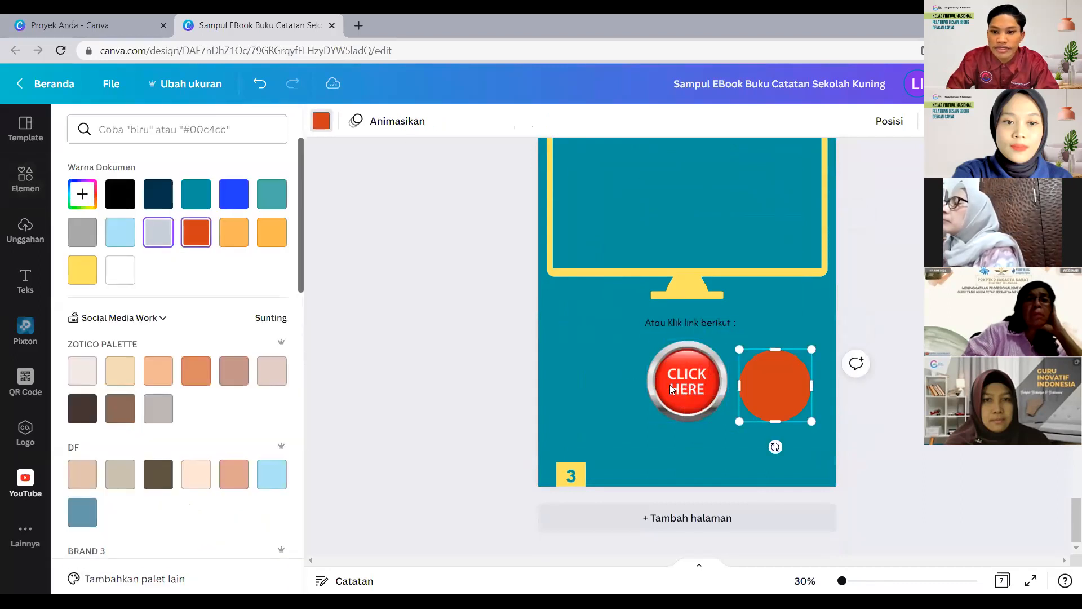
scroll(169, 473, down, 5)
scroll(177, 477, down, 6)
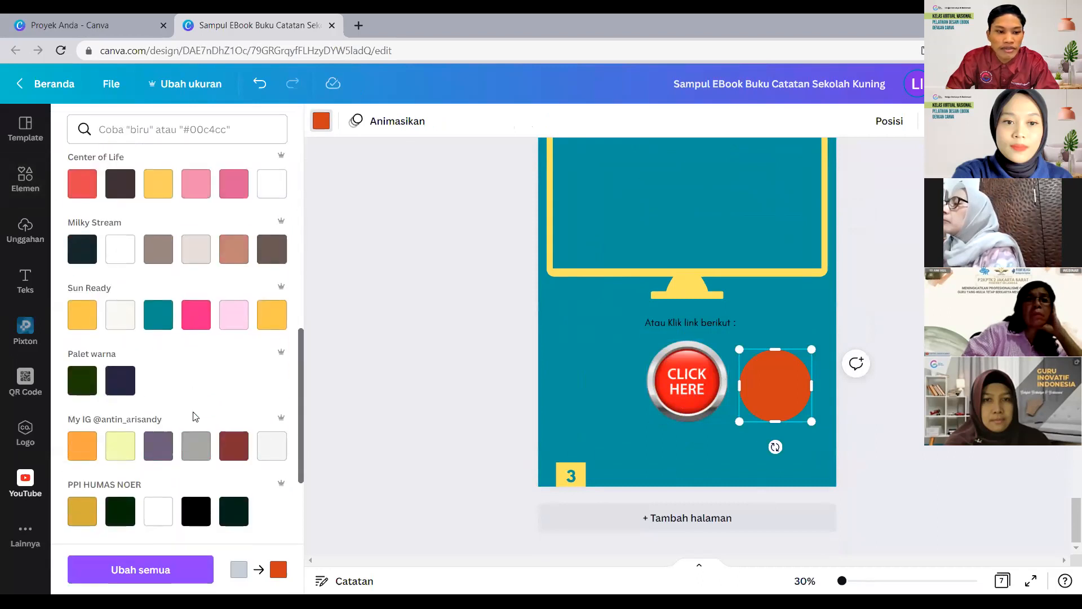
click(121, 449)
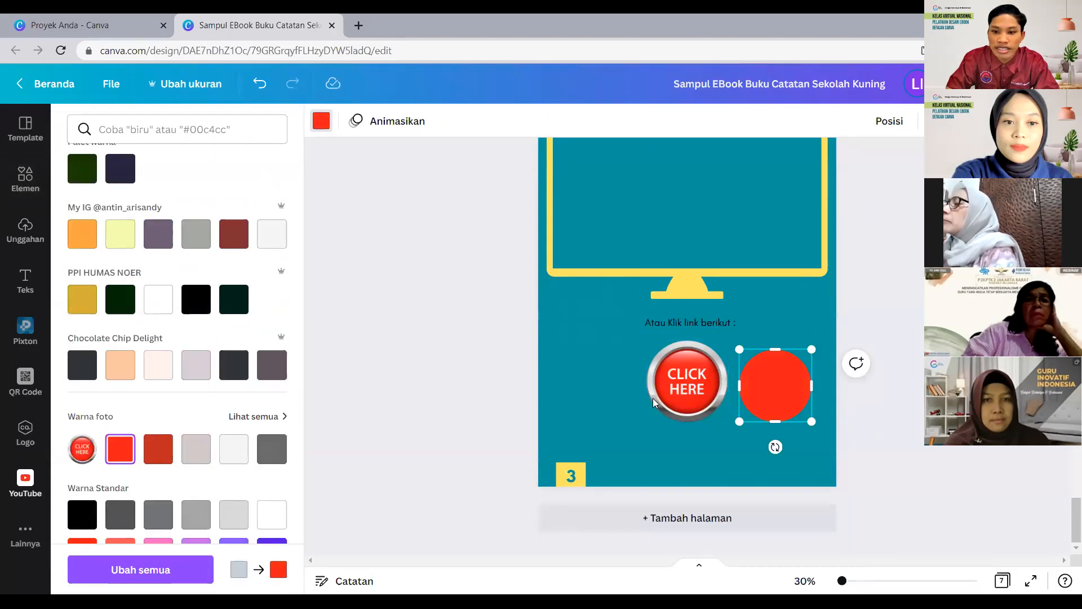
drag(777, 382, 781, 378)
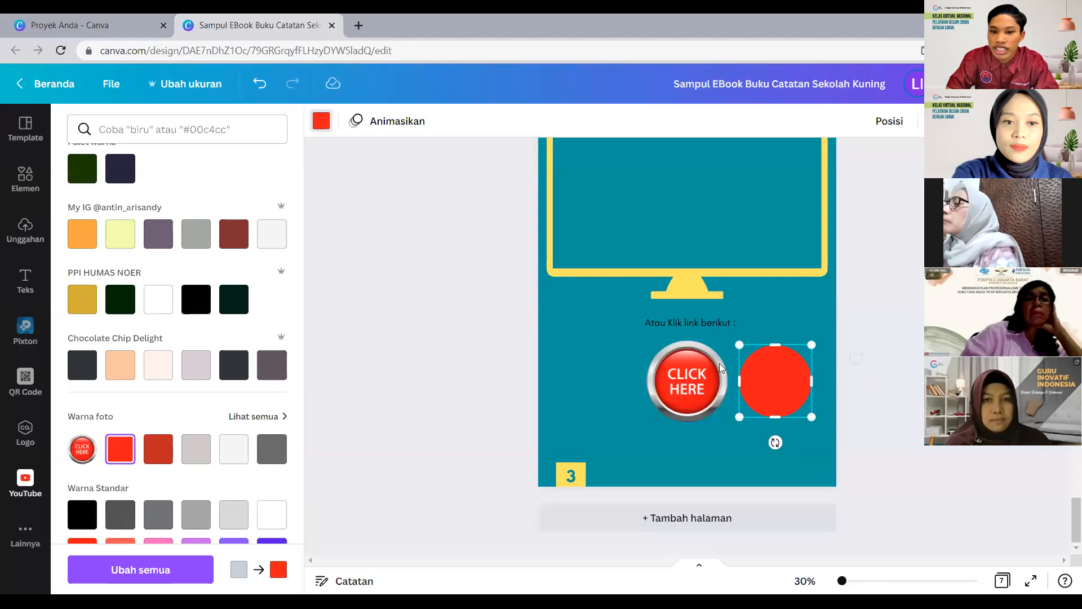
Duplicate the red circle, place the copy over the original and enlarge it slightly to form an outer ring.
right_click(769, 377)
click(792, 401)
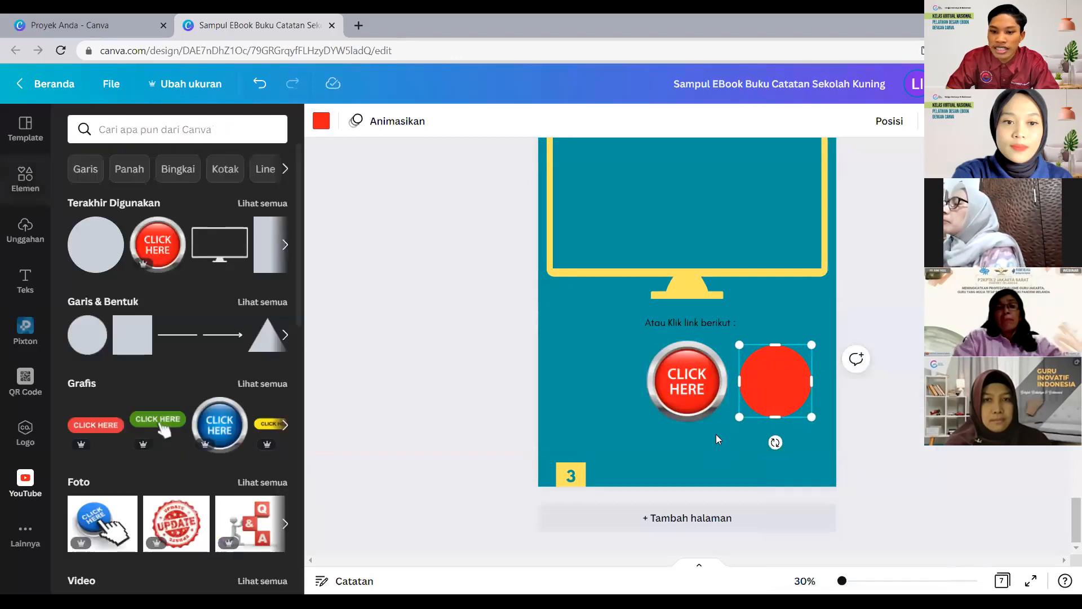
right_click(717, 439)
click(763, 459)
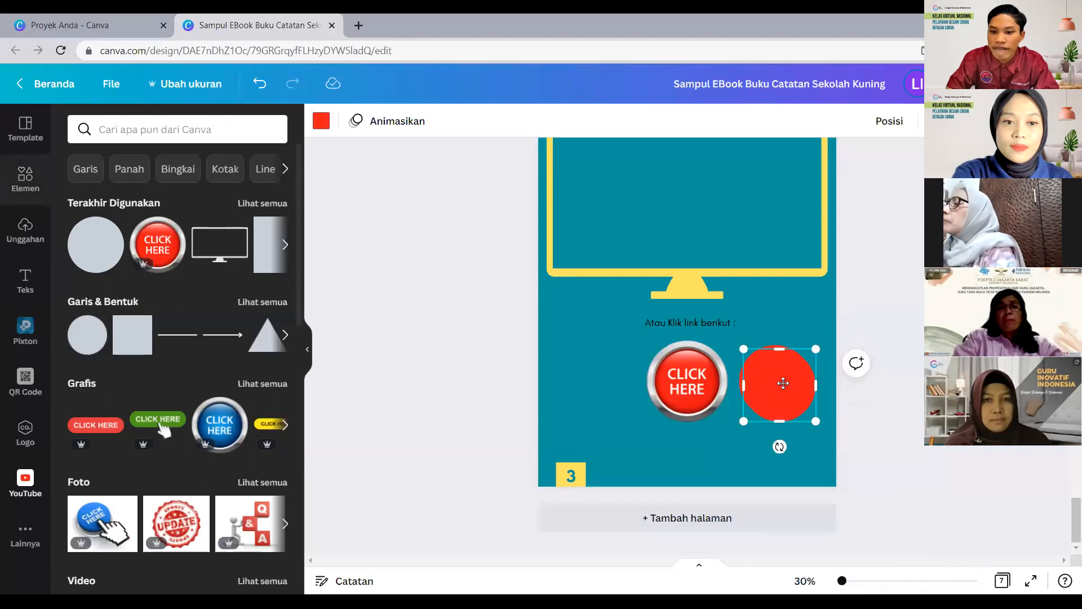
drag(783, 384, 775, 375)
drag(810, 418, 817, 425)
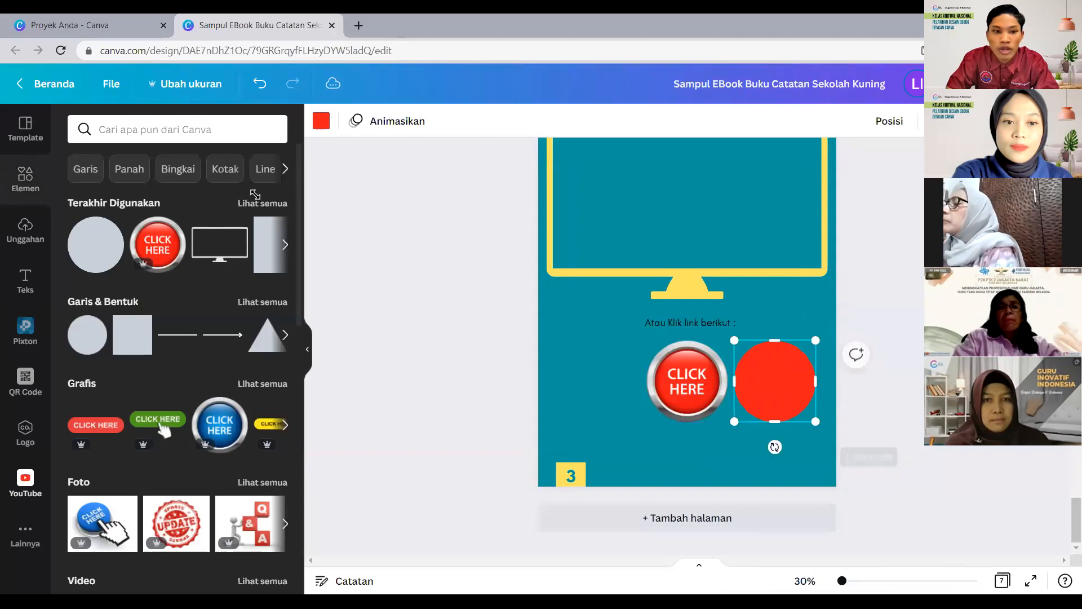
Colour the larger circle light grey and send it backward behind the red circle.
click(321, 121)
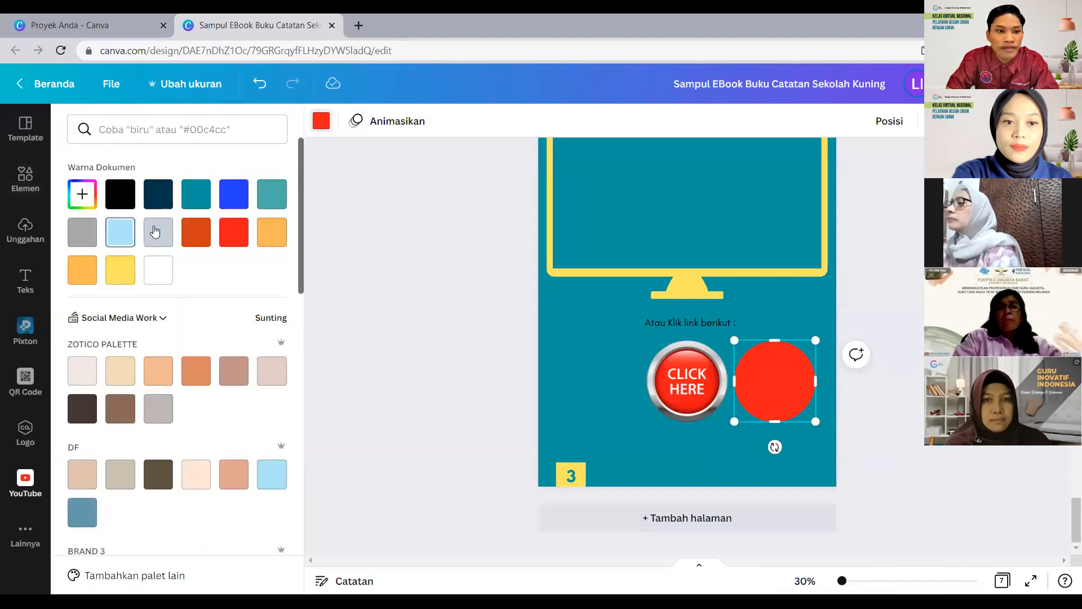
click(158, 232)
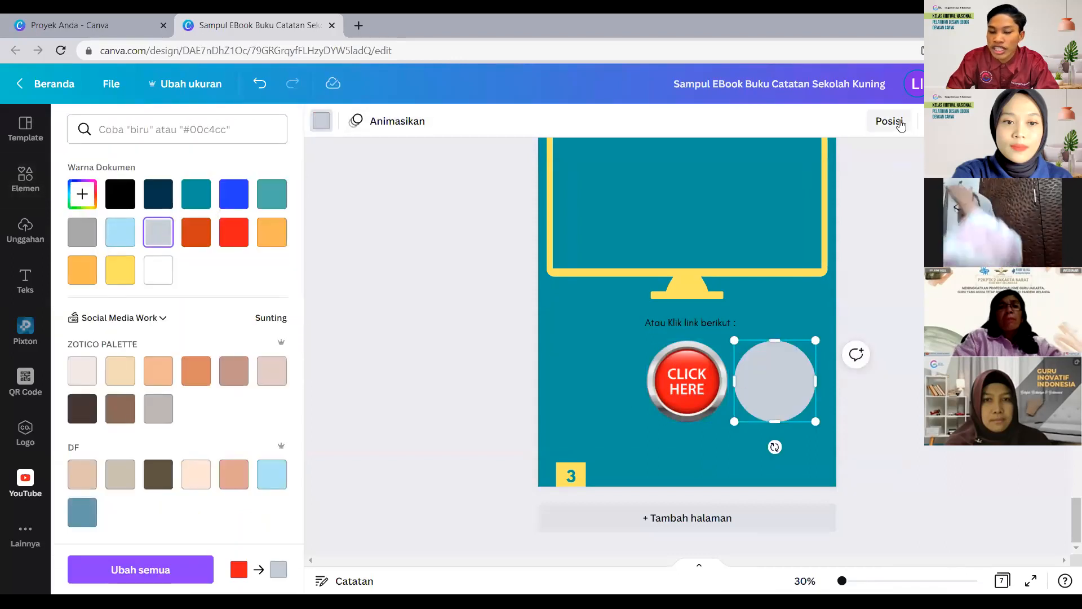
click(893, 122)
click(812, 163)
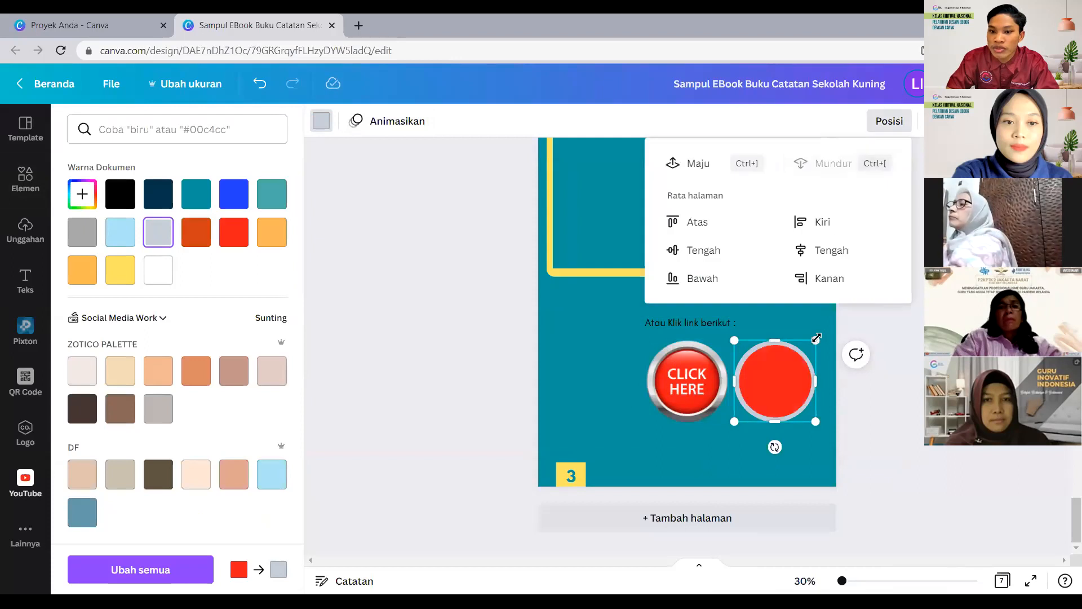
click(844, 401)
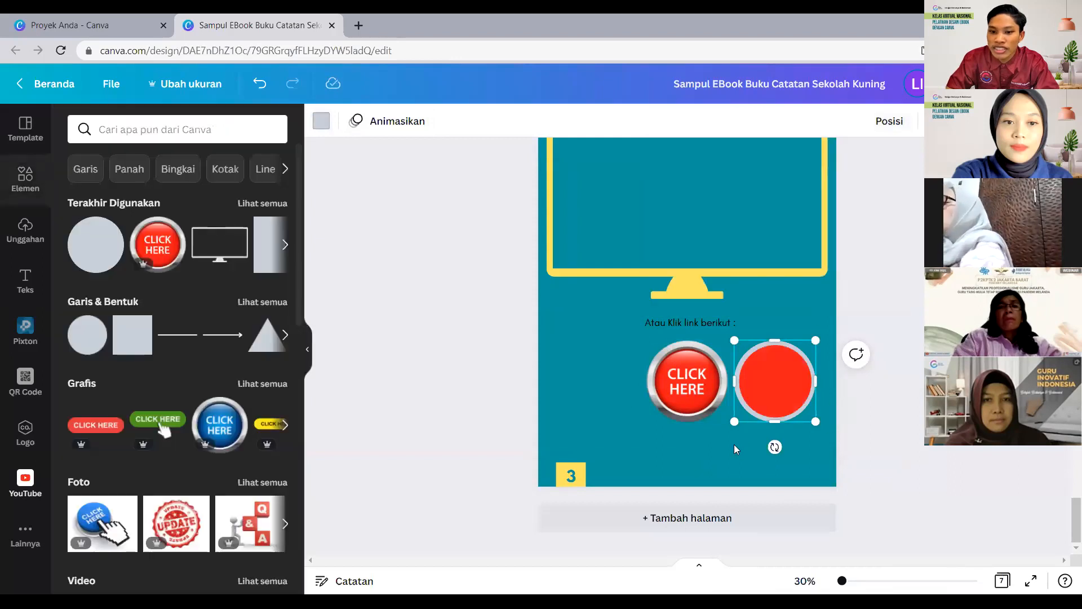
click(734, 444)
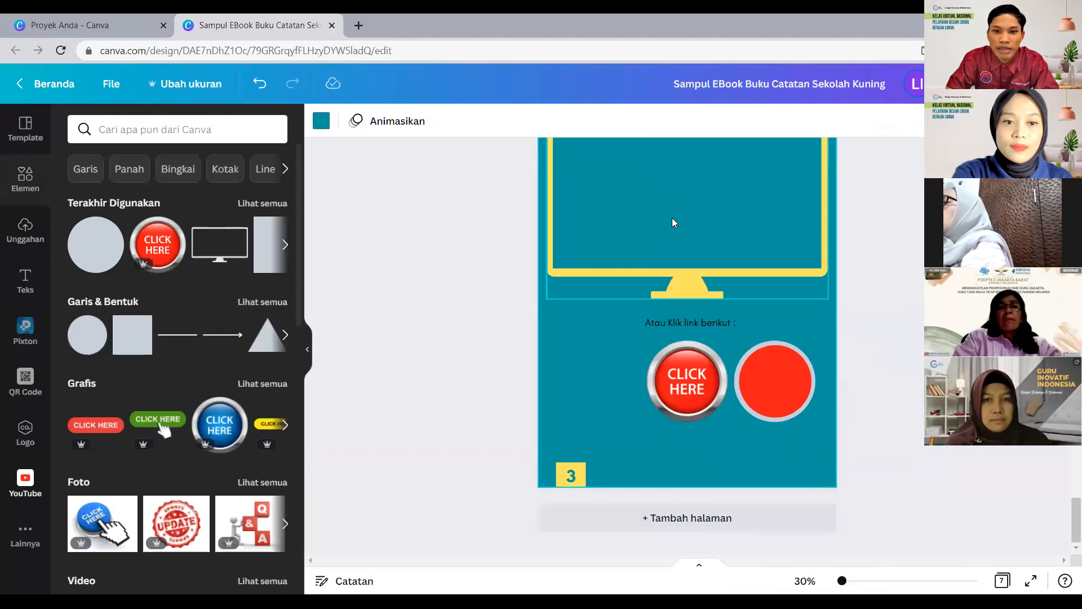
Copy the "Komposisi Fungsi" title from the top of page 7 and place the copy over the red circle.
scroll(672, 218, up, 4)
click(638, 252)
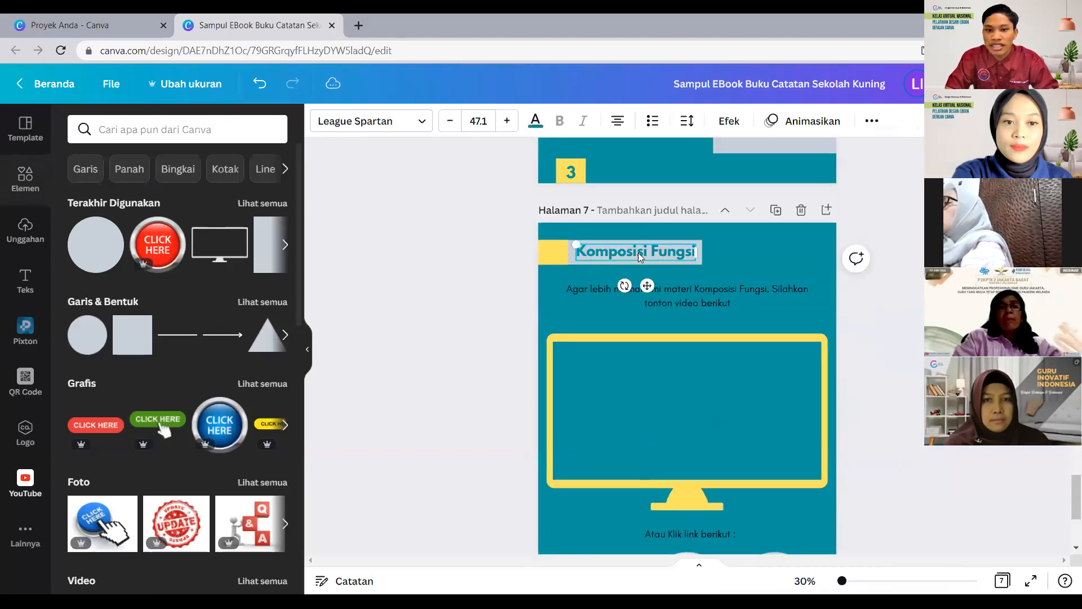
right_click(638, 252)
click(677, 273)
scroll(718, 326, down, 4)
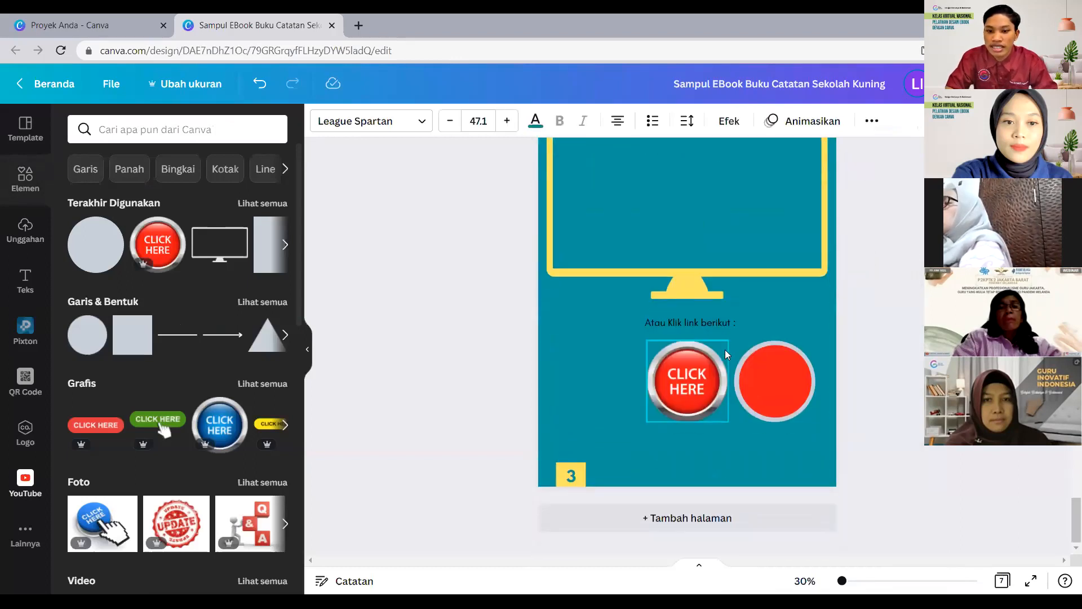
click(752, 450)
click(793, 463)
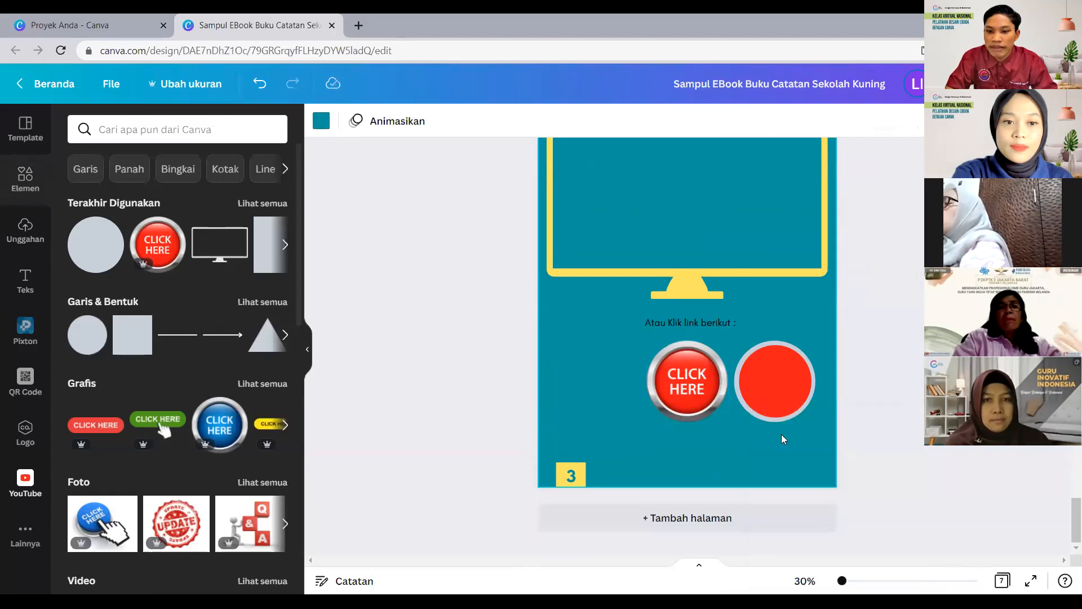
drag(688, 380, 813, 386)
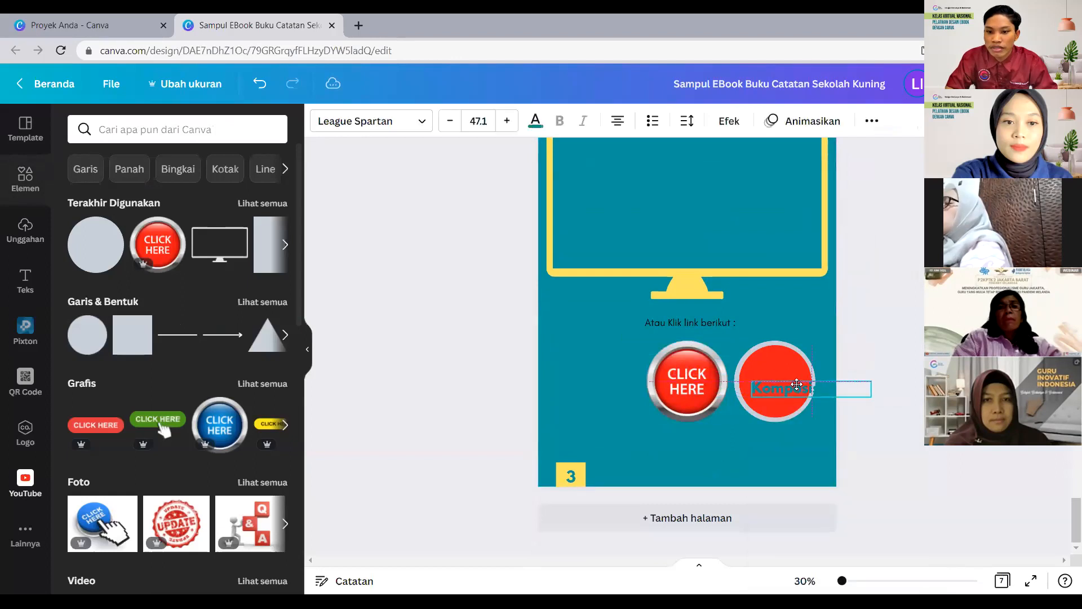
Colour the copied title light grey and replace its text with "Click Here".
click(535, 121)
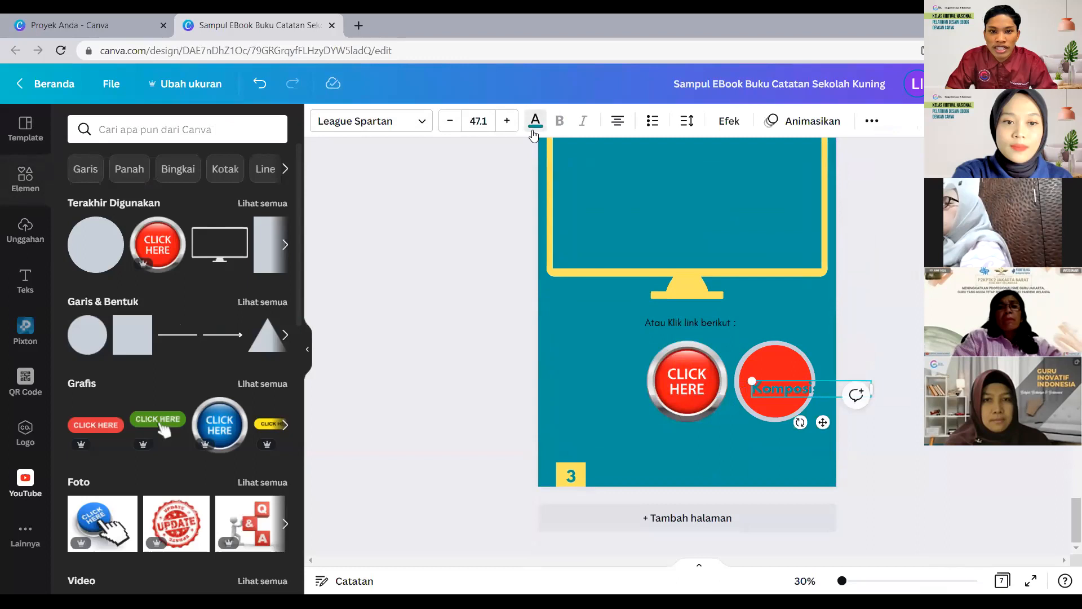
click(157, 232)
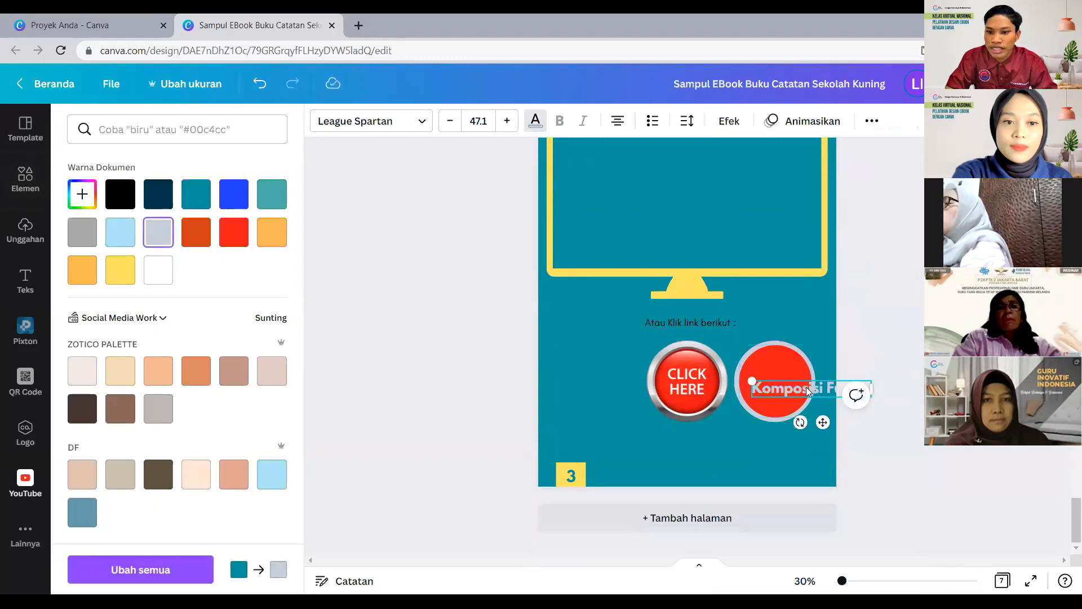
key(BackSpace)
key(BackSpace)
key(BackSpace)
key(BackSpace)
key(BackSpace)
key(BackSpace)
key(BackSpace)
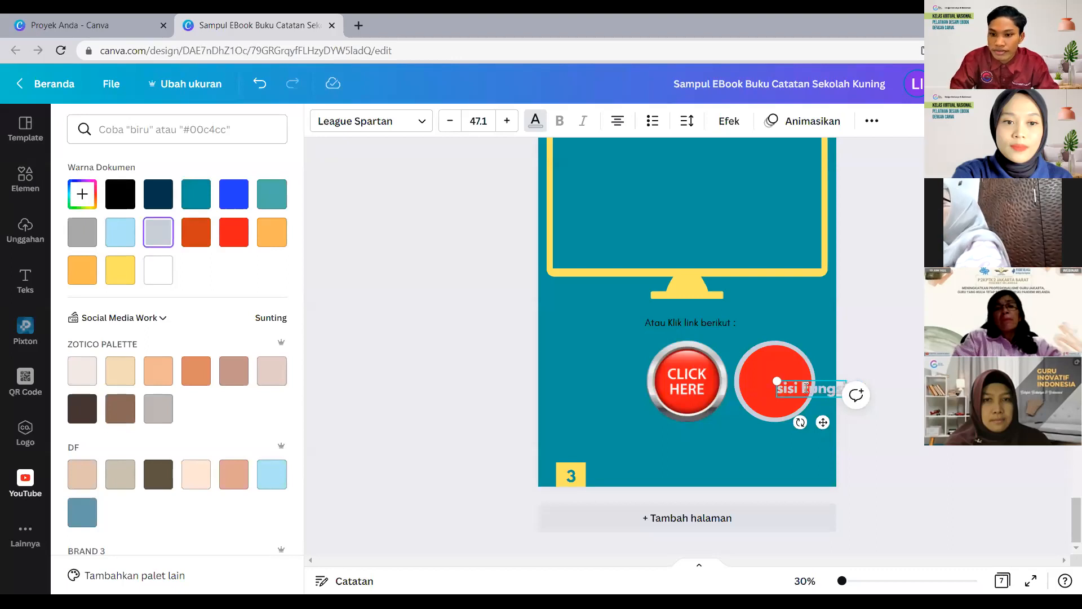
key(BackSpace)
key(BackSpace)
key(BackSpace)
key(BackSpace)
key(BackSpace)
key(BackSpace)
key(BackSpace)
key(BackSpace)
key(BackSpace)
key(BackSpace)
key(BackSpace)
text(Click Here)
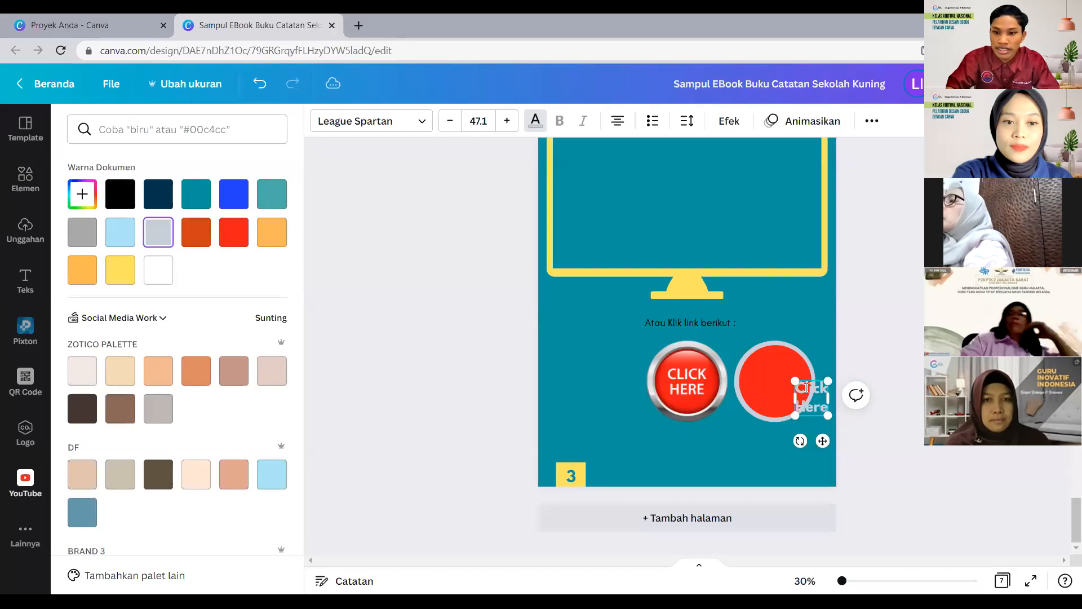
Centre the two-line "Click Here" text inside the red circle.
drag(823, 440, 793, 427)
click(809, 442)
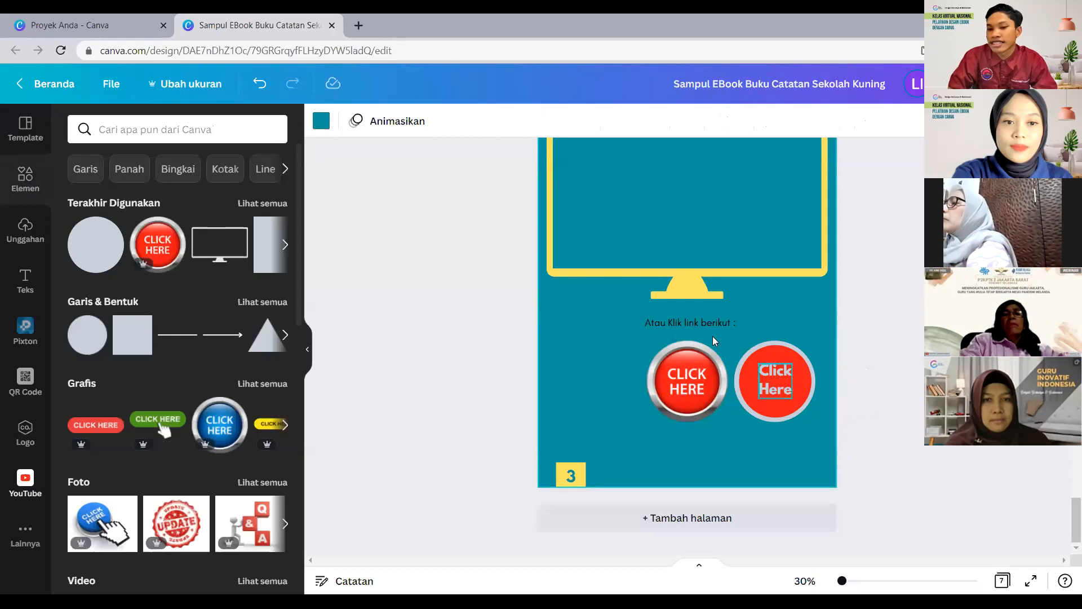
drag(860, 329, 760, 397)
click(821, 370)
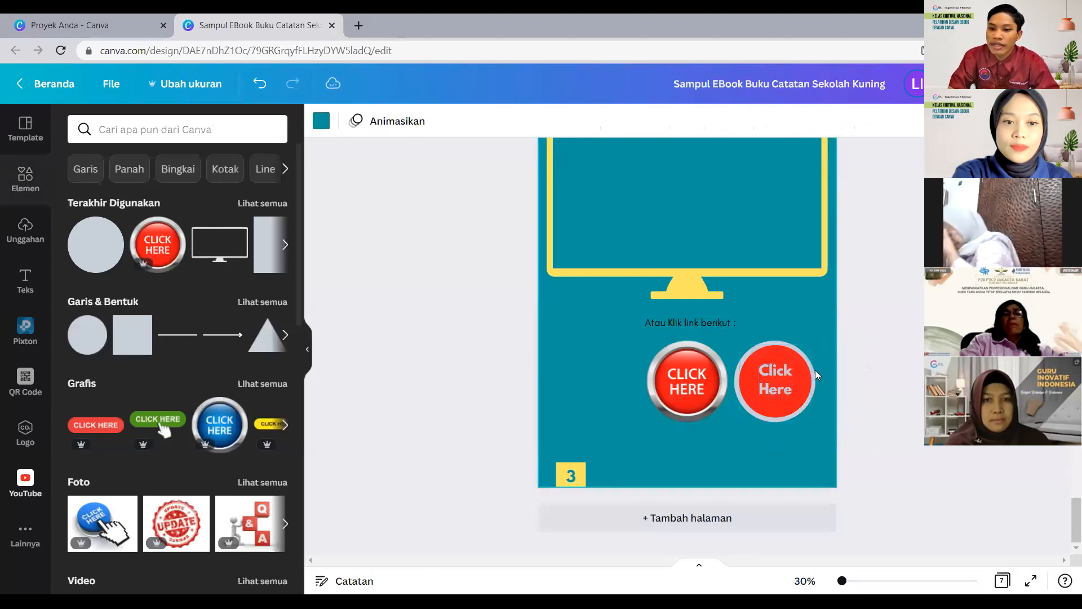
click(773, 375)
click(775, 349)
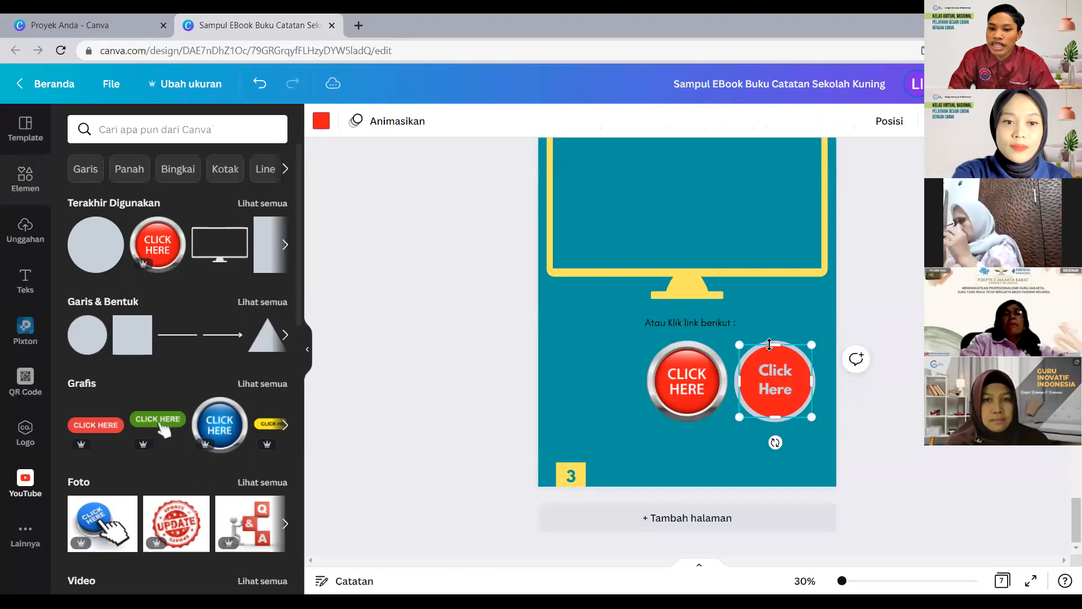
Group the two circles with the "Click Here" text and shift the group slightly to the right.
click(851, 324)
drag(857, 330, 732, 450)
right_click(761, 389)
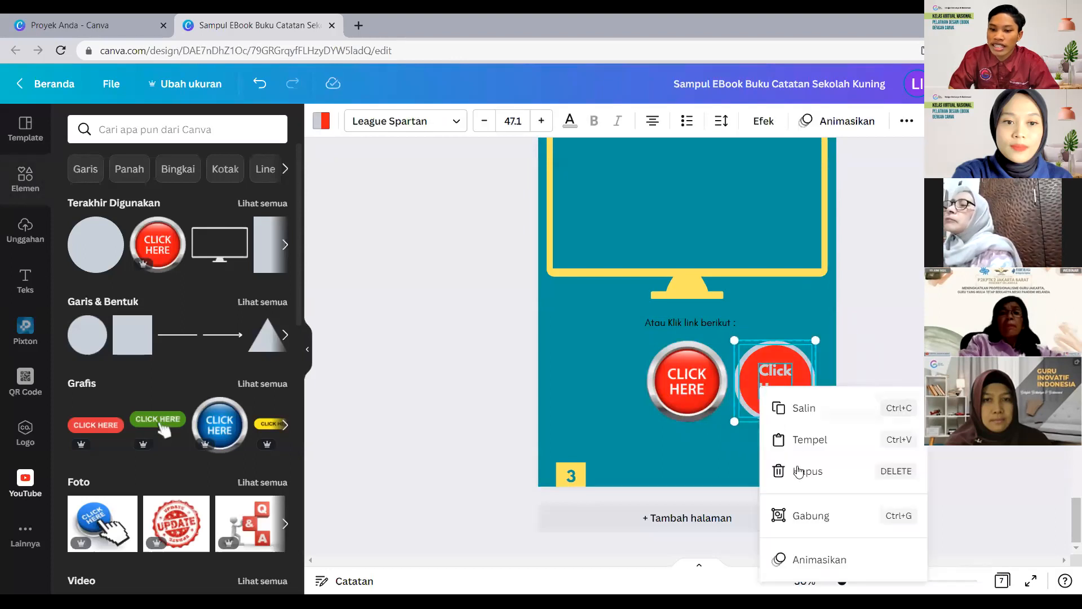
click(820, 522)
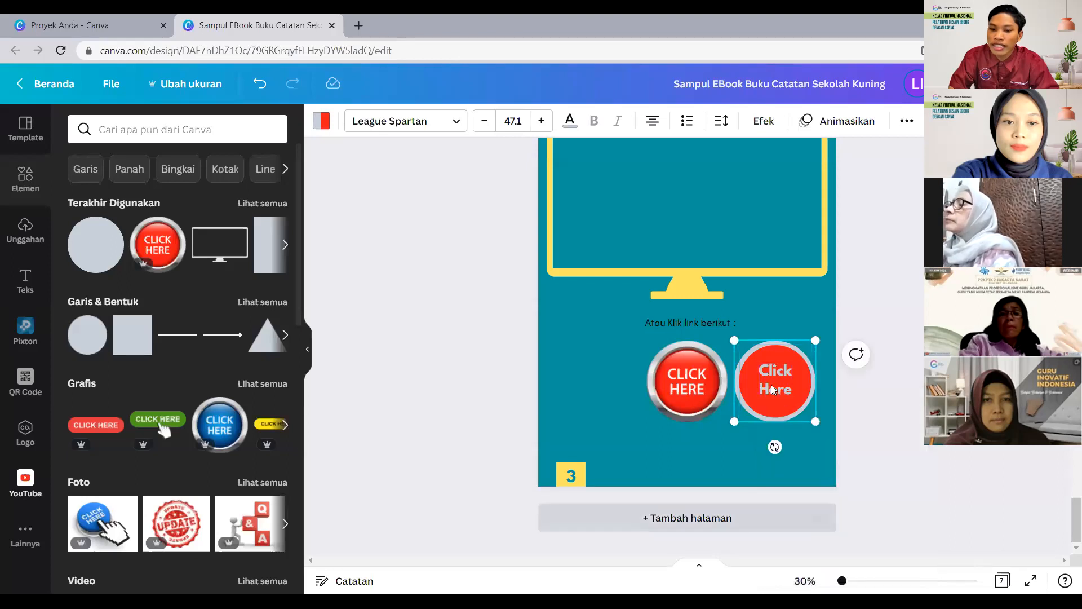
mouse_move(782, 380)
mouse_down()
mouse_move(789, 366)
mouse_move(768, 389)
mouse_move(768, 378)
mouse_up()
click(845, 430)
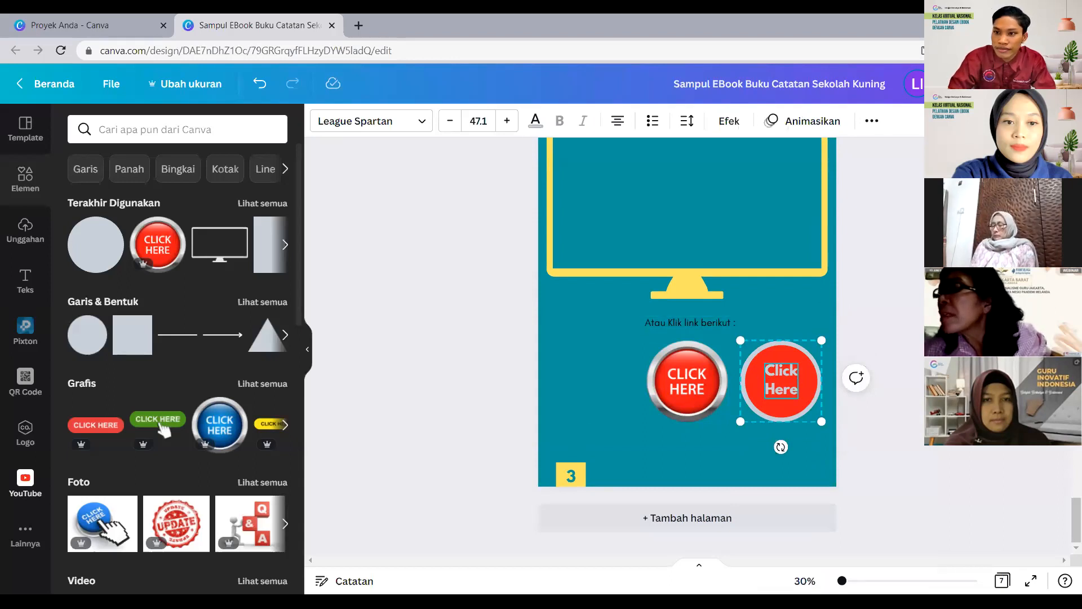
Delete the custom-made button, both its "Click Here" text and its circles, keeping the ready-made CLICK HERE graphic.
right_click(773, 382)
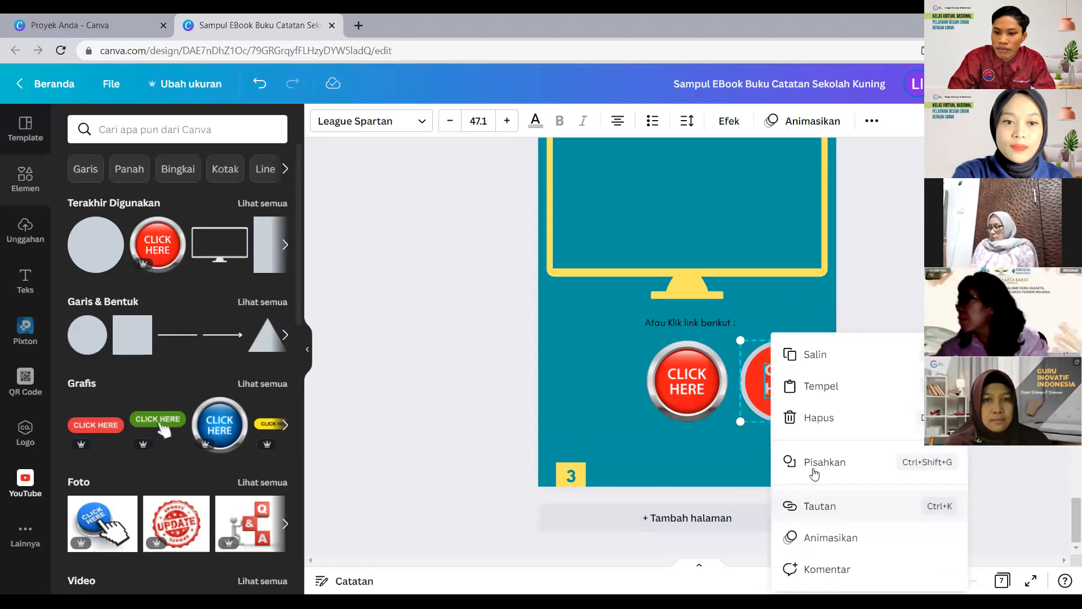
click(735, 456)
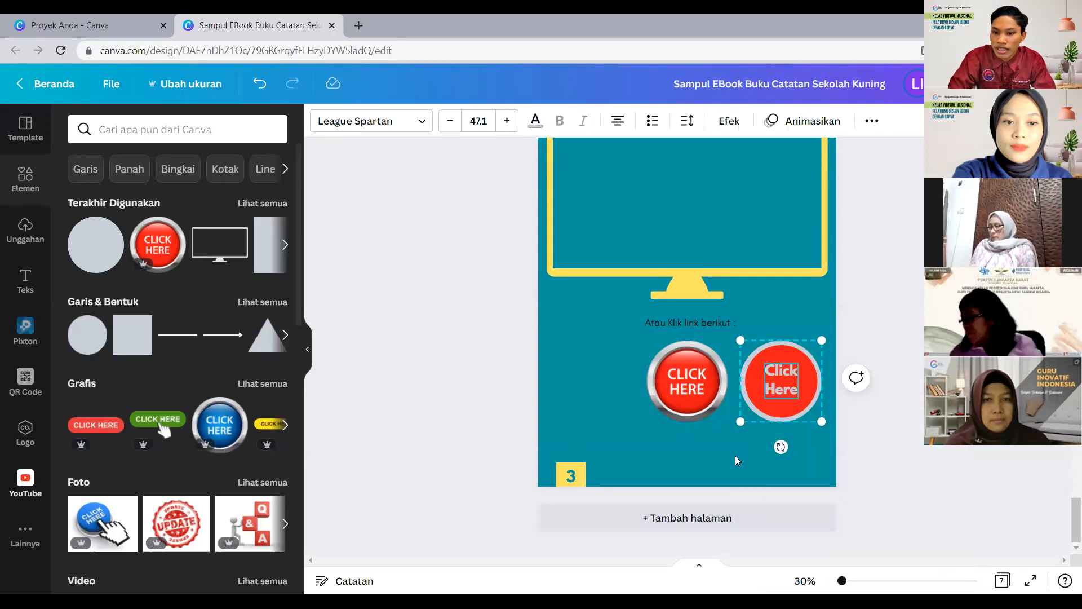
click(786, 397)
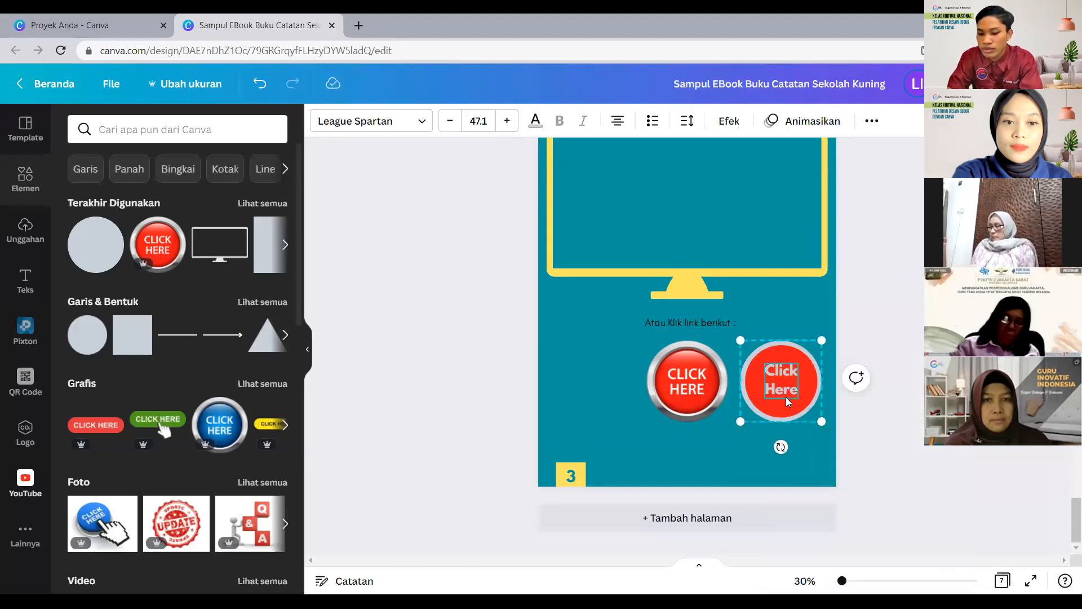
key(Delete)
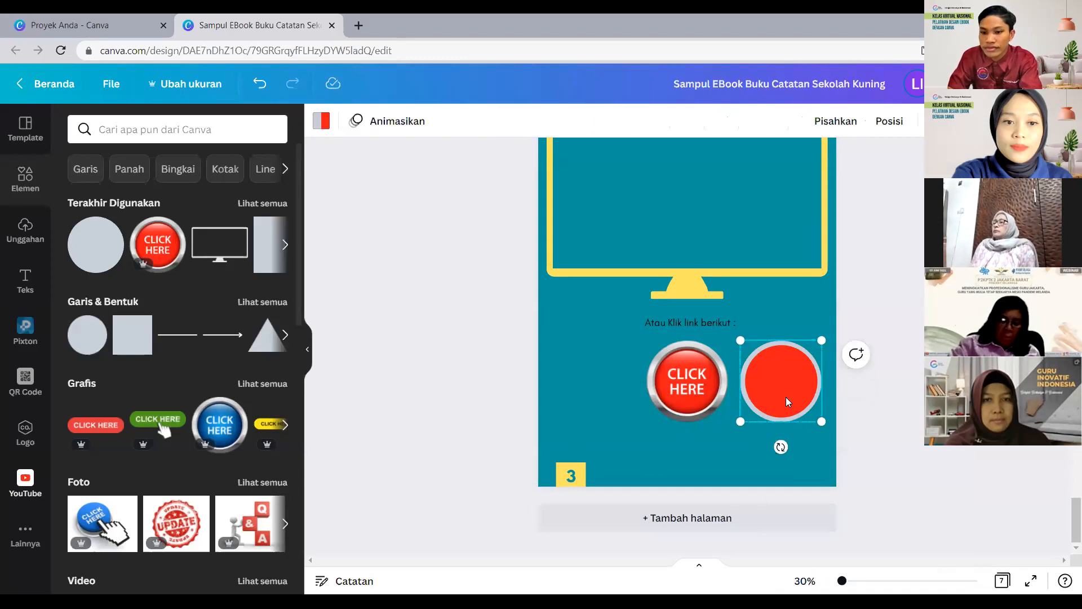
key(Delete)
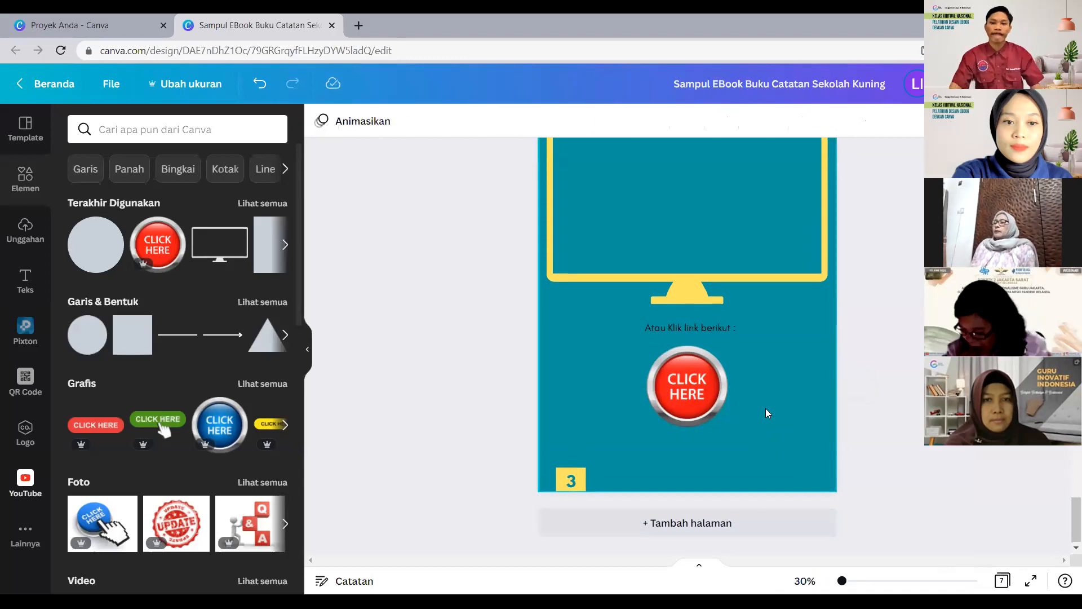
Change the page number in the yellow box at the foot of page 7 to 4.
scroll(765, 408, down, 5)
scroll(733, 361, down, 3)
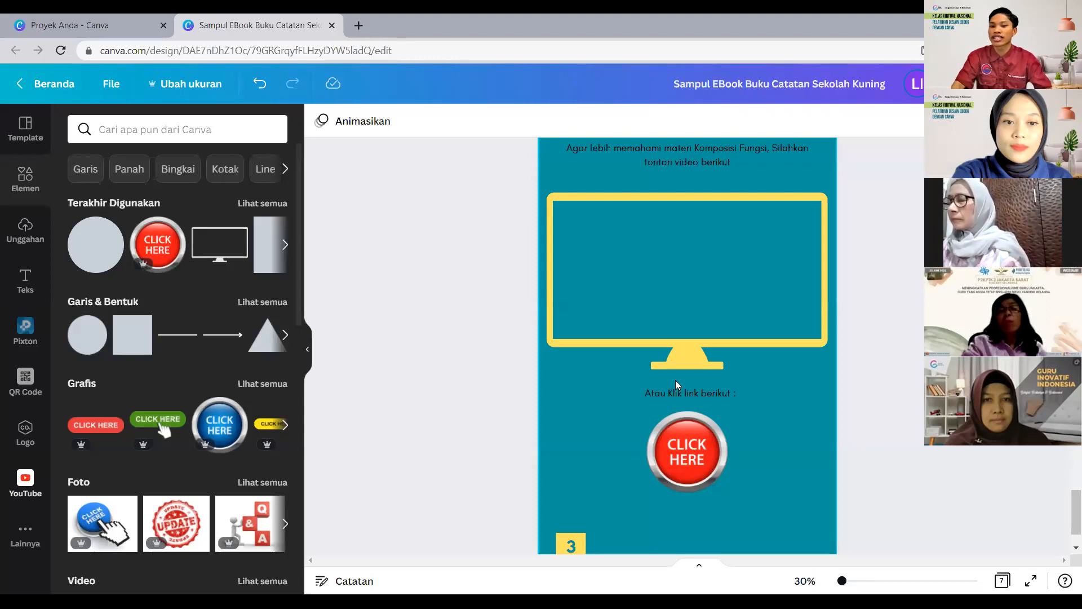
scroll(694, 296, down, 2)
scroll(655, 389, up, 3)
scroll(673, 383, down, 3)
scroll(670, 399, up, 5)
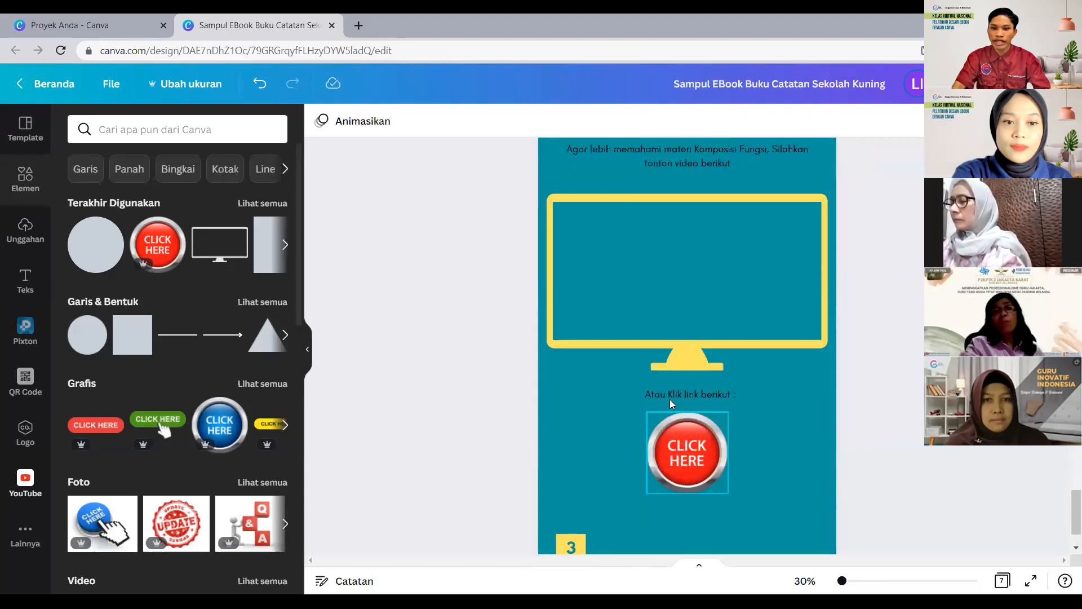
scroll(670, 393, down, 5)
scroll(576, 374, down, 3)
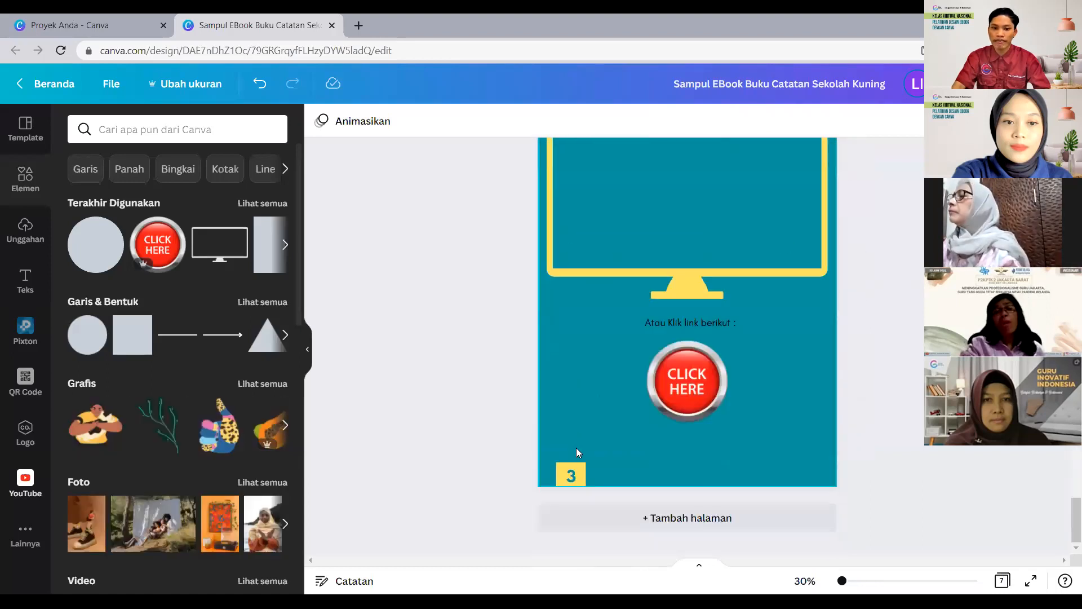
click(570, 476)
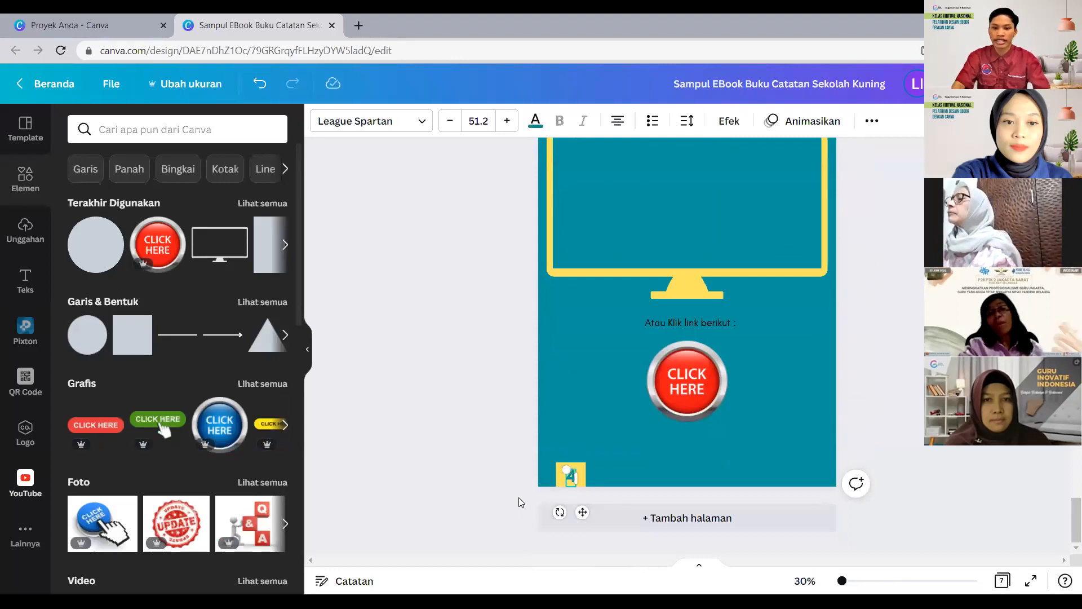
Move the yellow page number box with the 4 to the lower-right corner of page 7.
click(519, 497)
click(582, 475)
scroll(596, 271, up, 3)
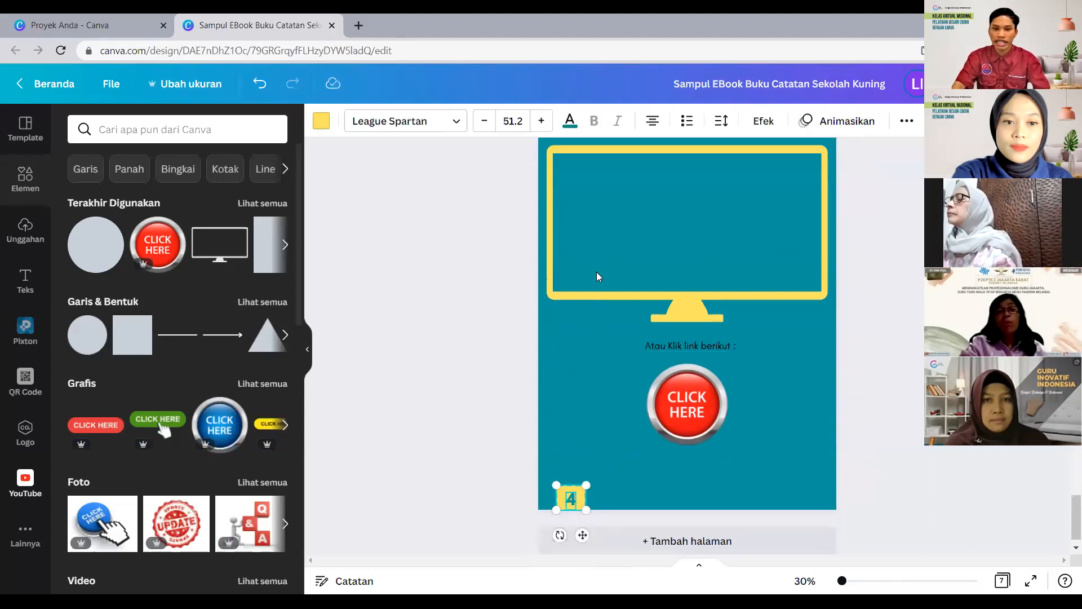
scroll(578, 450, down, 3)
drag(580, 472, 817, 474)
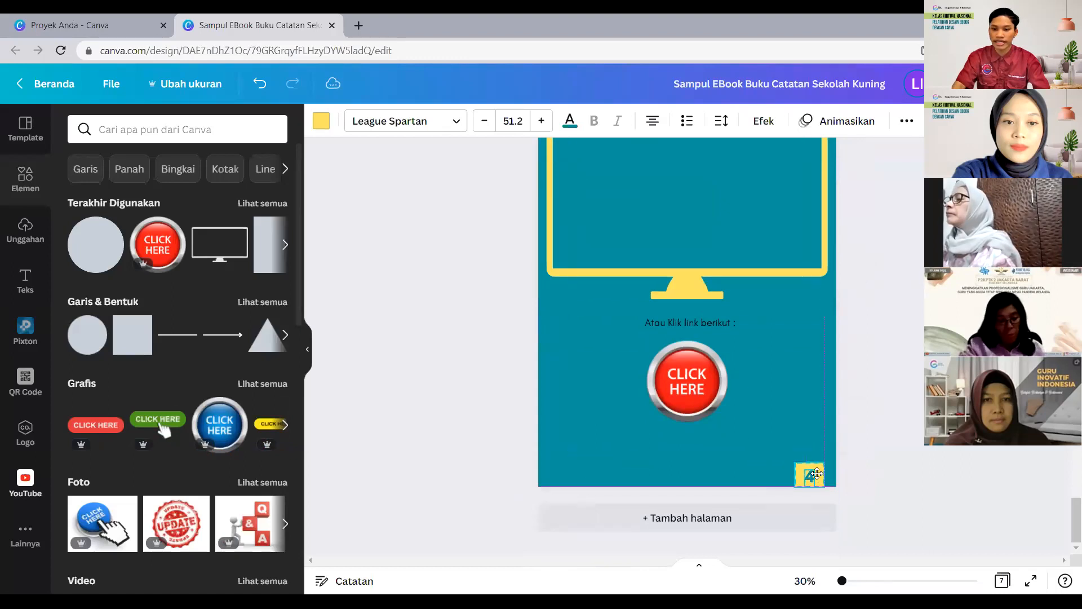
click(853, 482)
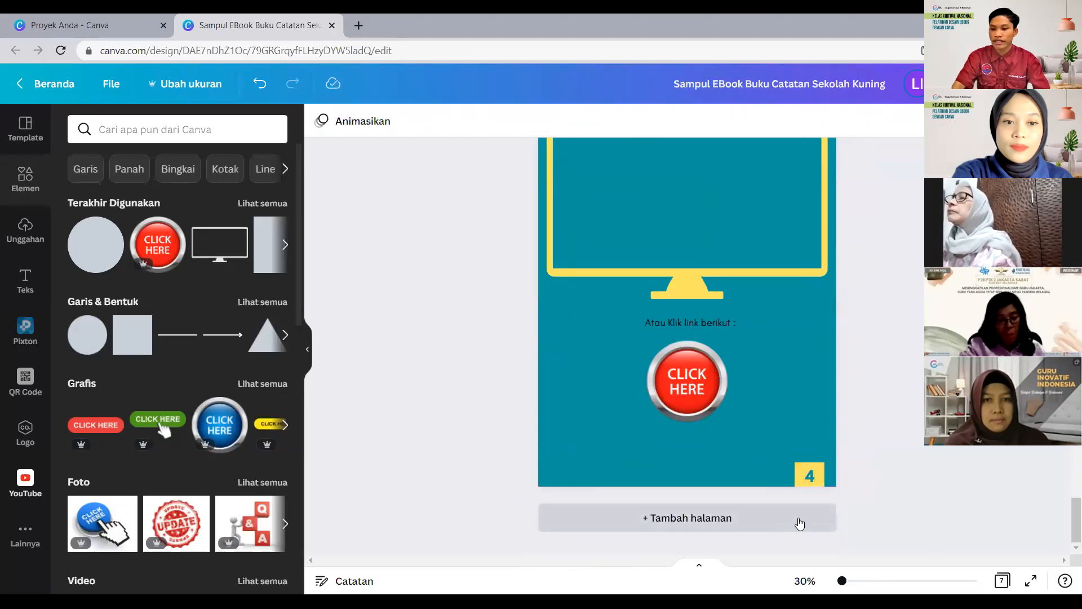
Check the Daftar Isi page for the section order, and duplicate page 7 as a new page.
scroll(799, 513, up, 15)
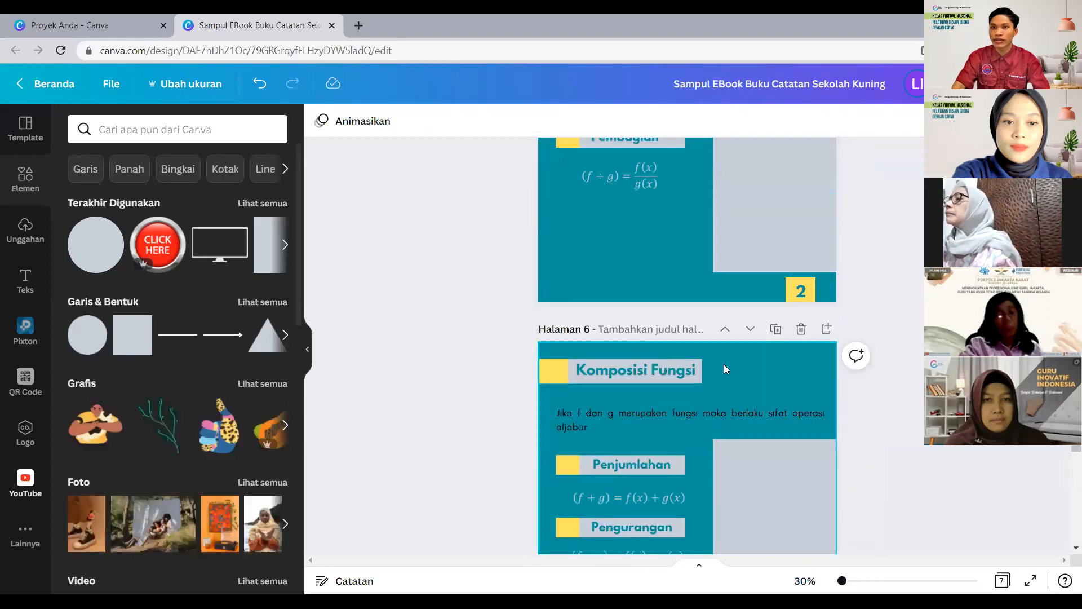
scroll(725, 365, up, 15)
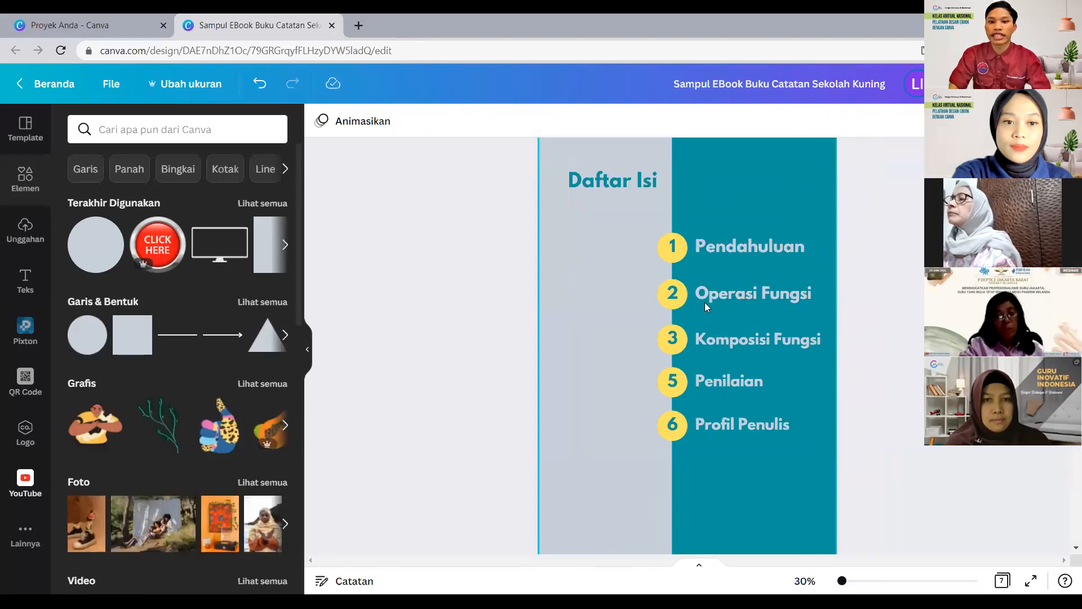
scroll(705, 302, up, 1)
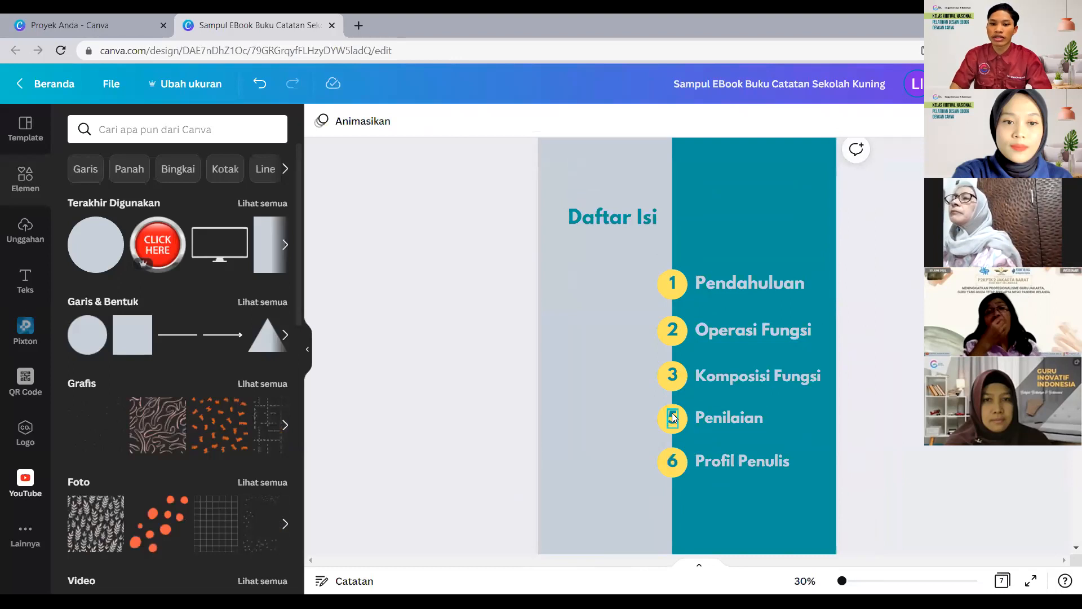
scroll(726, 420, down, 10)
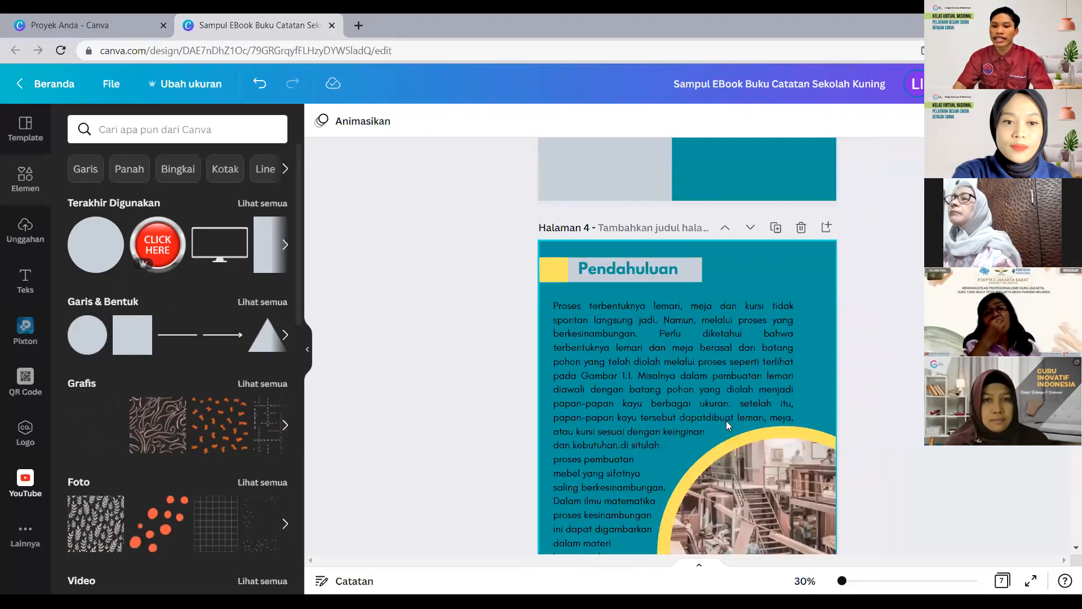
scroll(726, 420, down, 20)
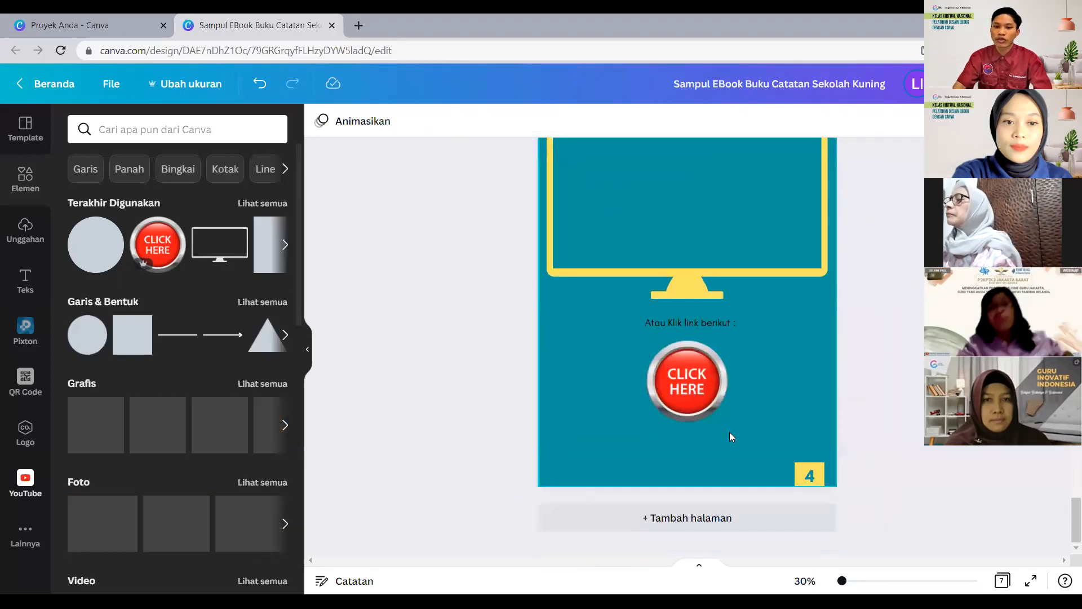
scroll(729, 432, up, 5)
click(775, 210)
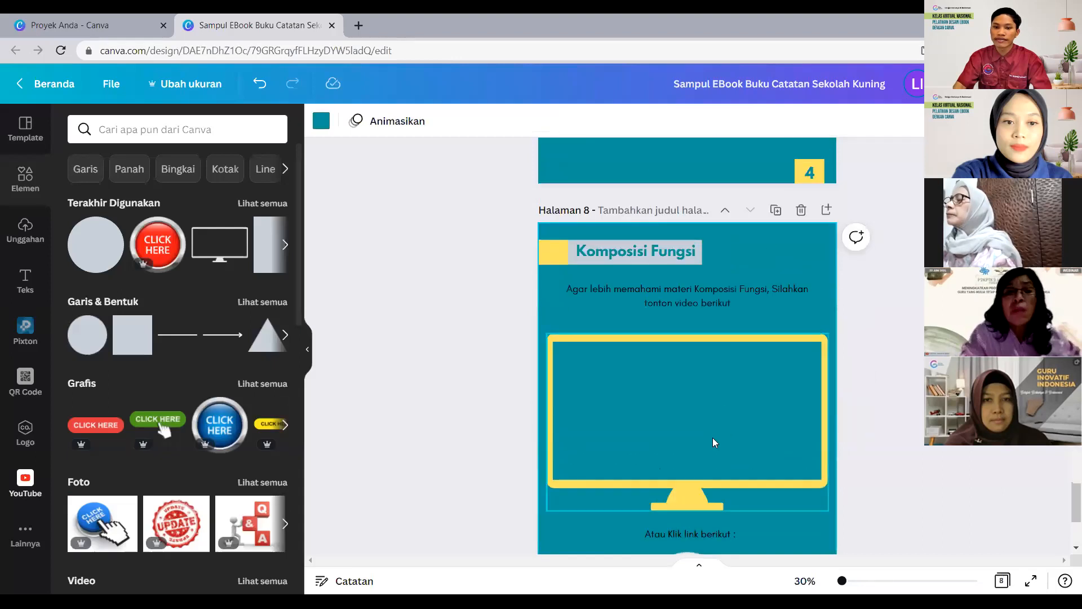
Change the heading on page 8 from Komposisi Fungsi to "Penilaian".
scroll(679, 338, down, 7)
scroll(679, 265, up, 6)
double_click(657, 181)
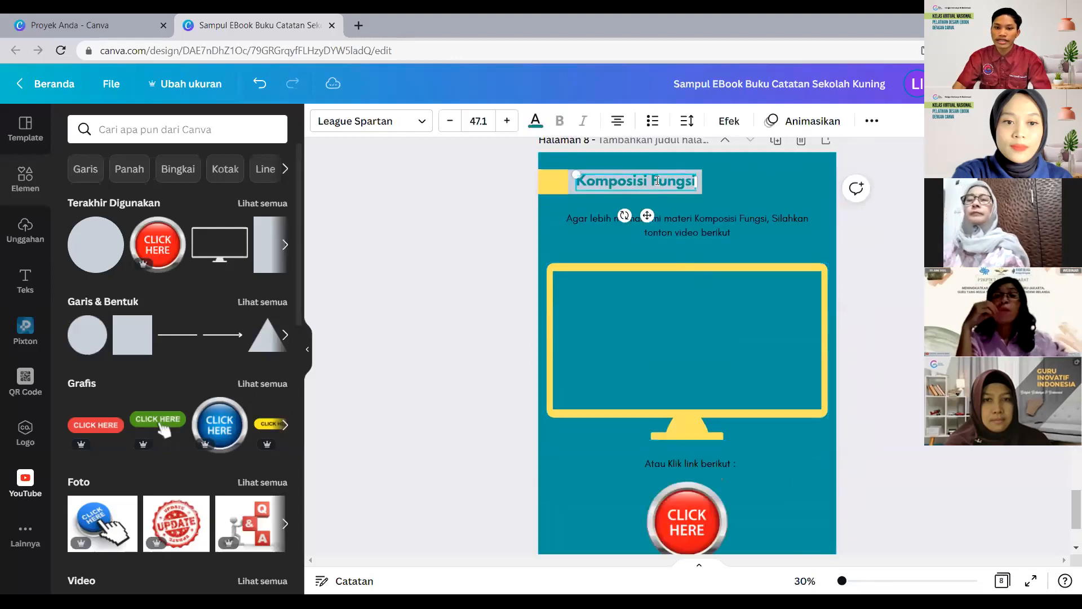
double_click(656, 180)
key(BackSpace)
double_click(670, 182)
key(BackSpace)
text(Penilaian)
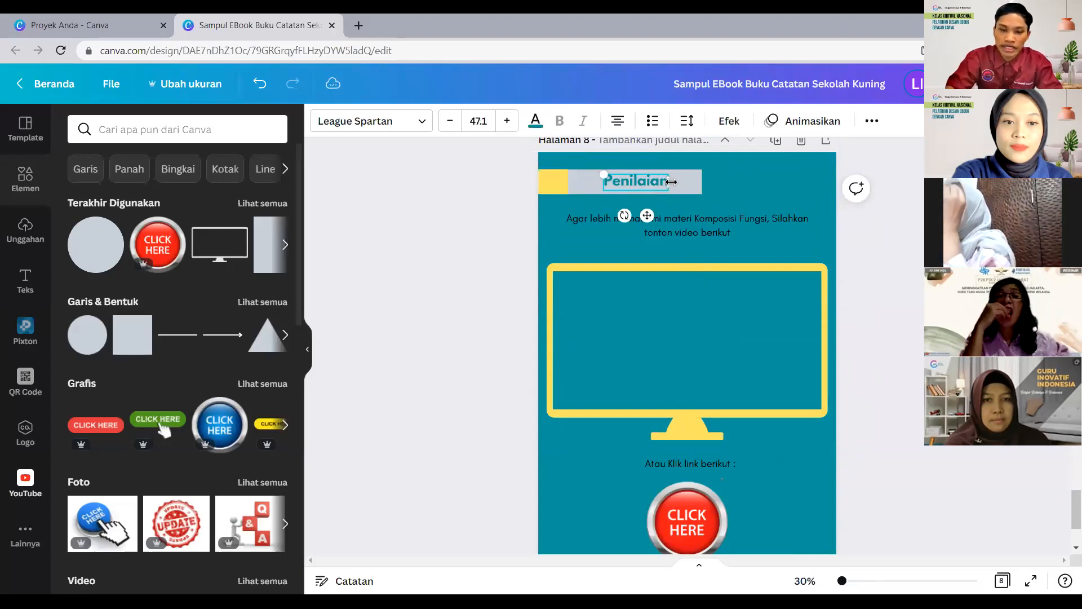
click(762, 180)
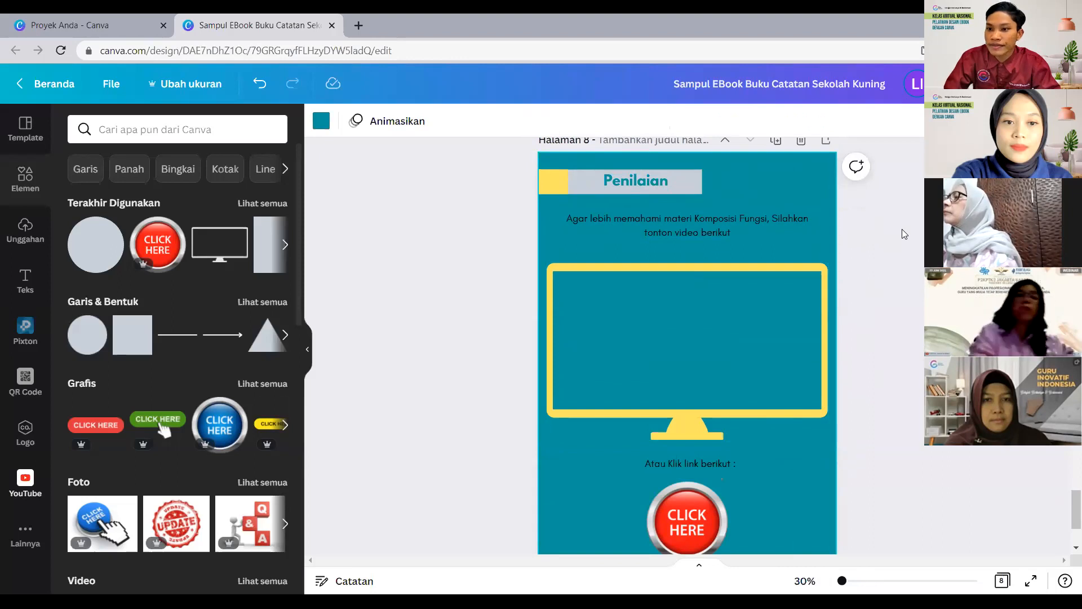
Replace the intro text under the Penilaian heading with "Jika Anda sudah memahami materi ini, Silahkan kerjakan Soal di link berikut :".
click(684, 233)
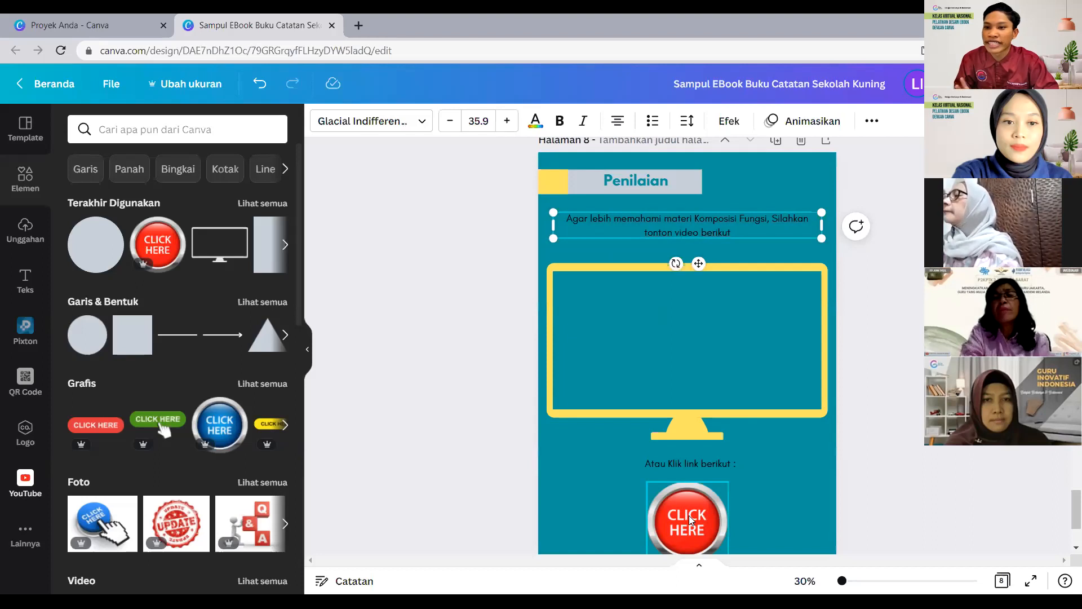
scroll(689, 515, up, 1)
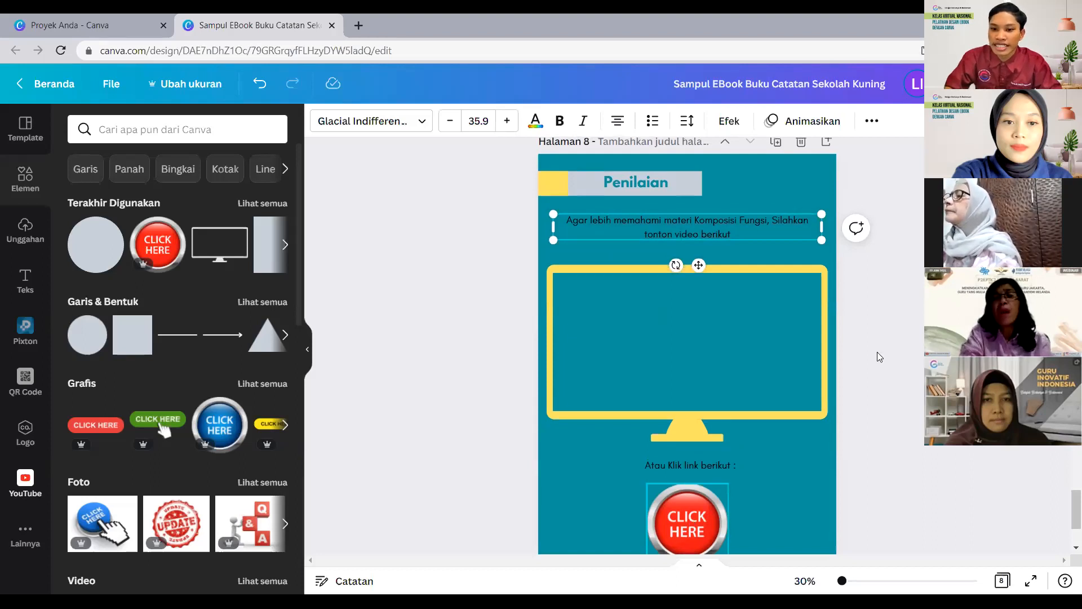
scroll(733, 162, down, 2)
drag(731, 162, 526, 149)
scroll(552, 152, up, 1)
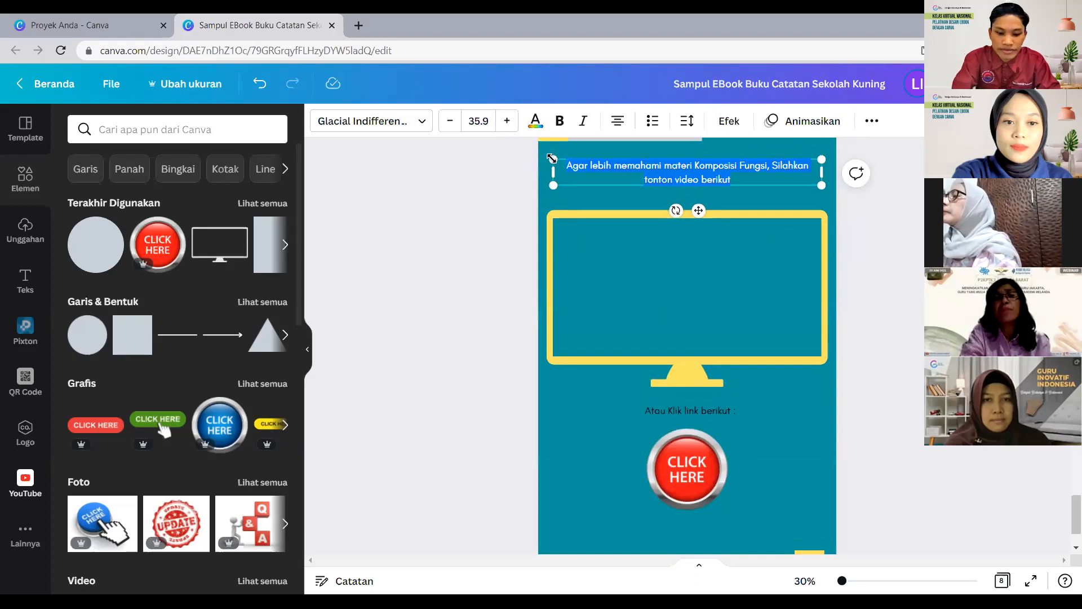
text(Jika Anda suda)
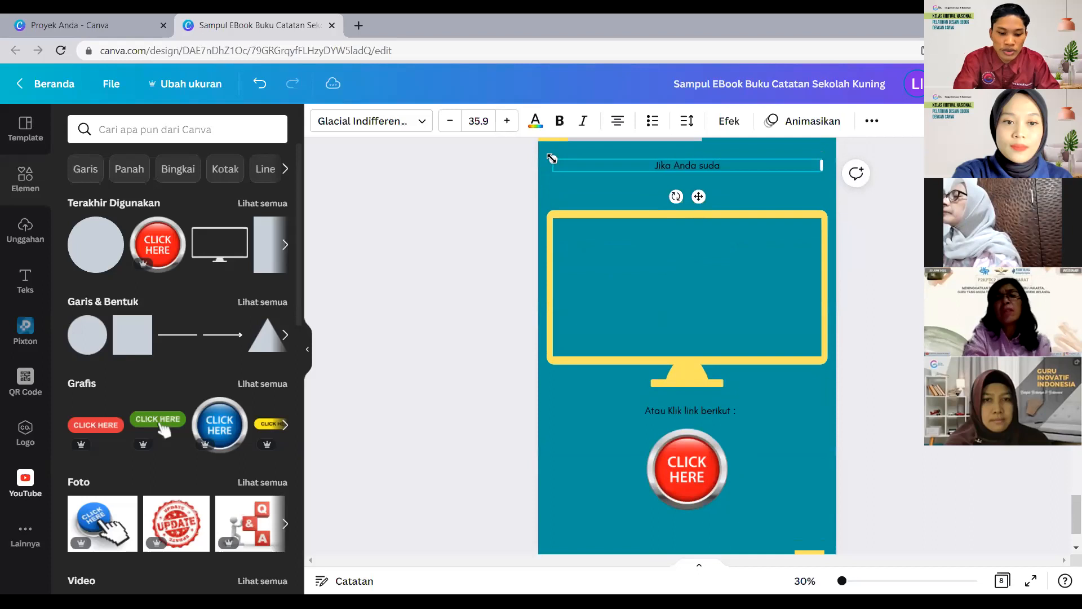
text(materi ini)
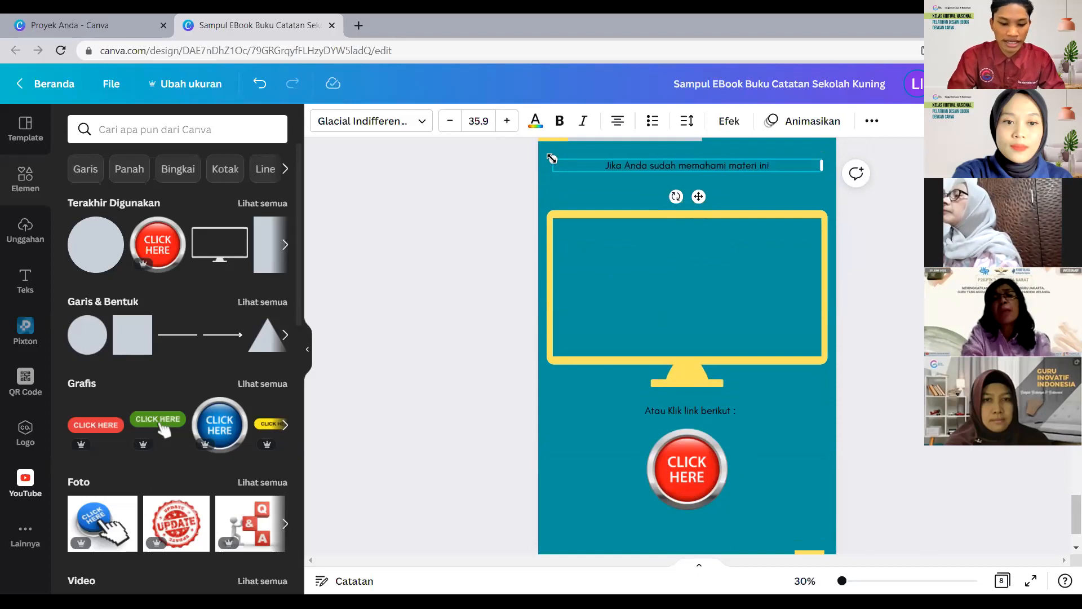
text(,)
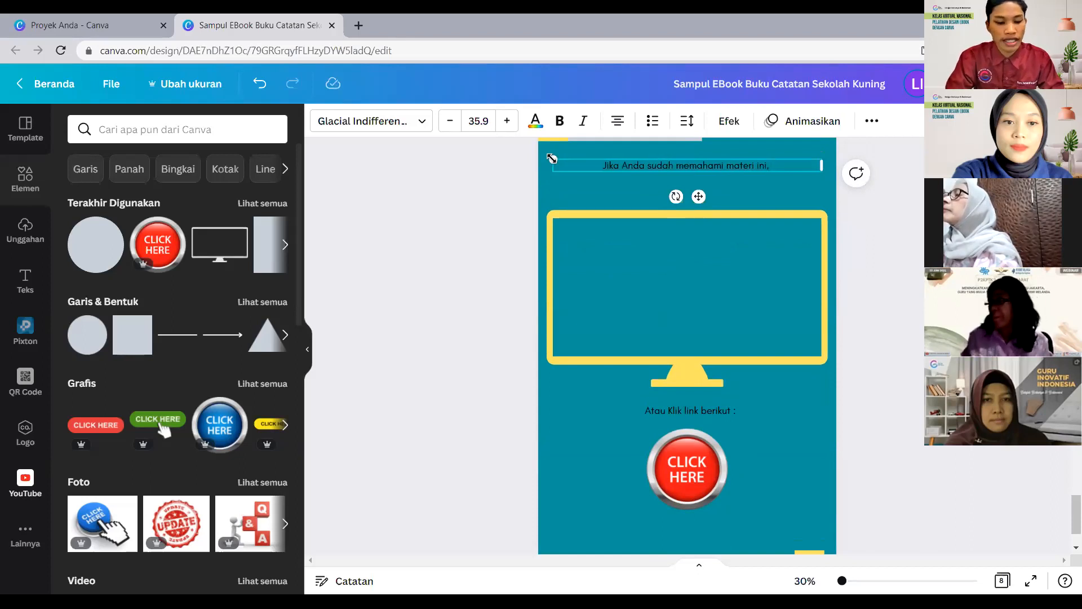
text( Silahkan)
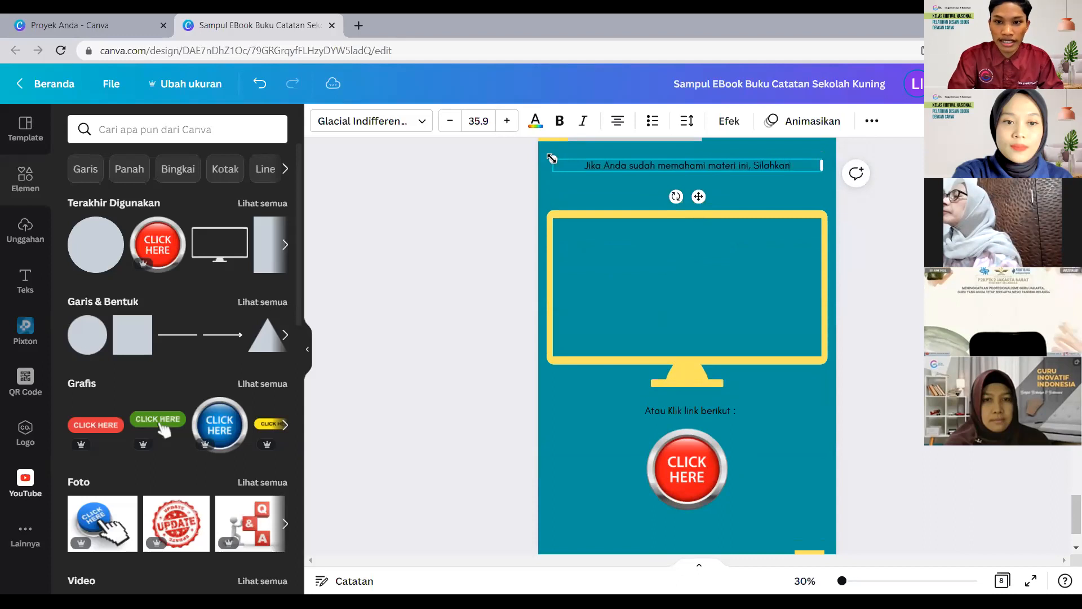
text( kerjakan)
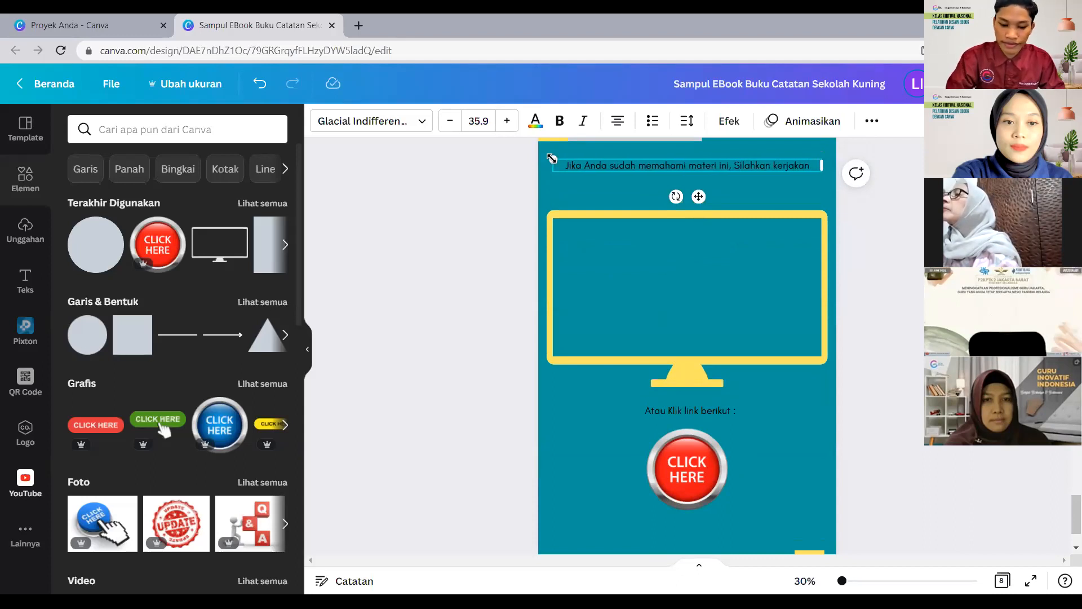
text( S)
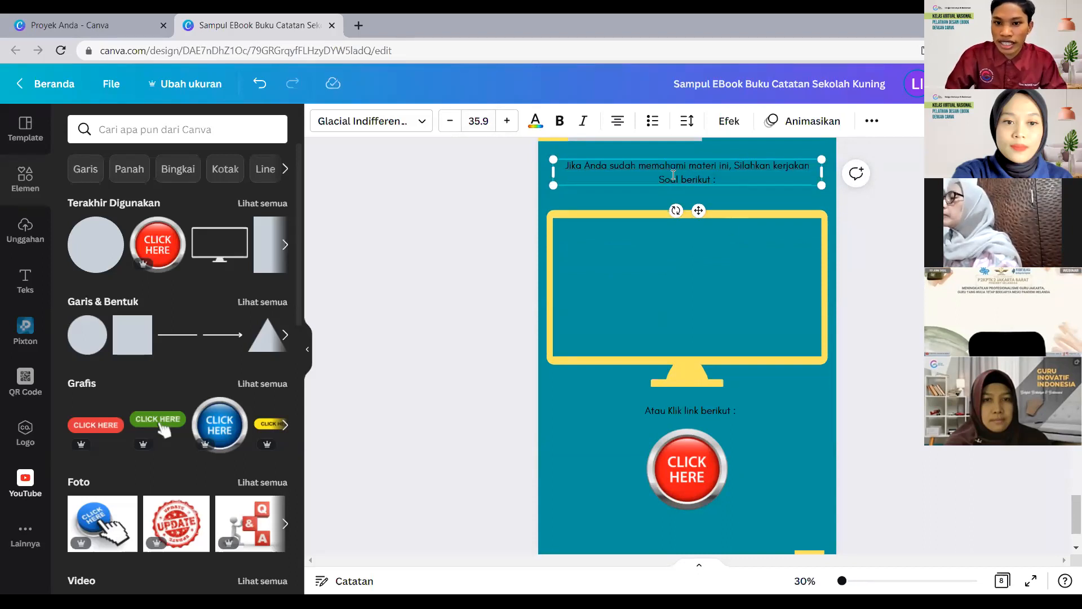
text(oal di link)
Delete the yellow monitor frame from page 8 and move the CLICK HERE graphic up into its space.
click(701, 249)
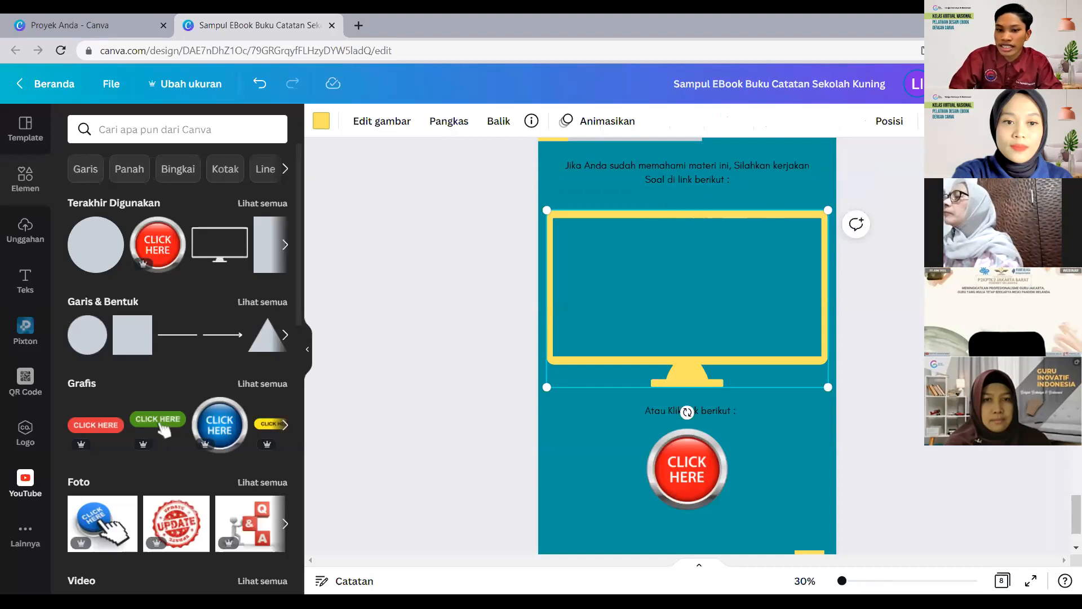
key(Delete)
drag(692, 473, 692, 277)
Delete the "Atau Klik link berikut :" line and bring the CLICK HERE graphic and the instruction text closer together.
drag(696, 412, 691, 216)
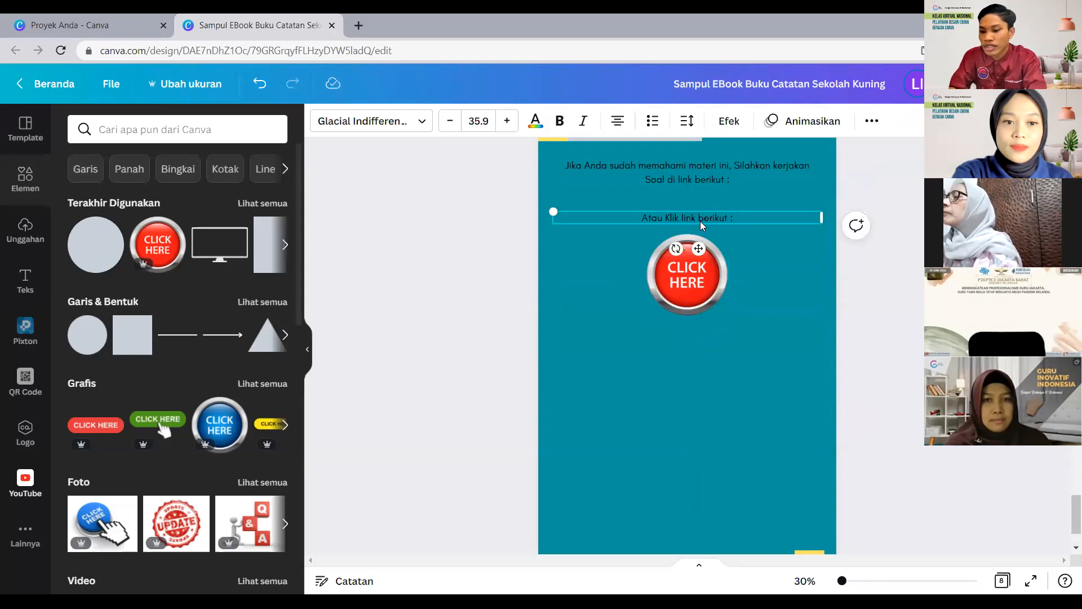
key(Delete)
drag(682, 260, 681, 236)
drag(691, 180, 688, 187)
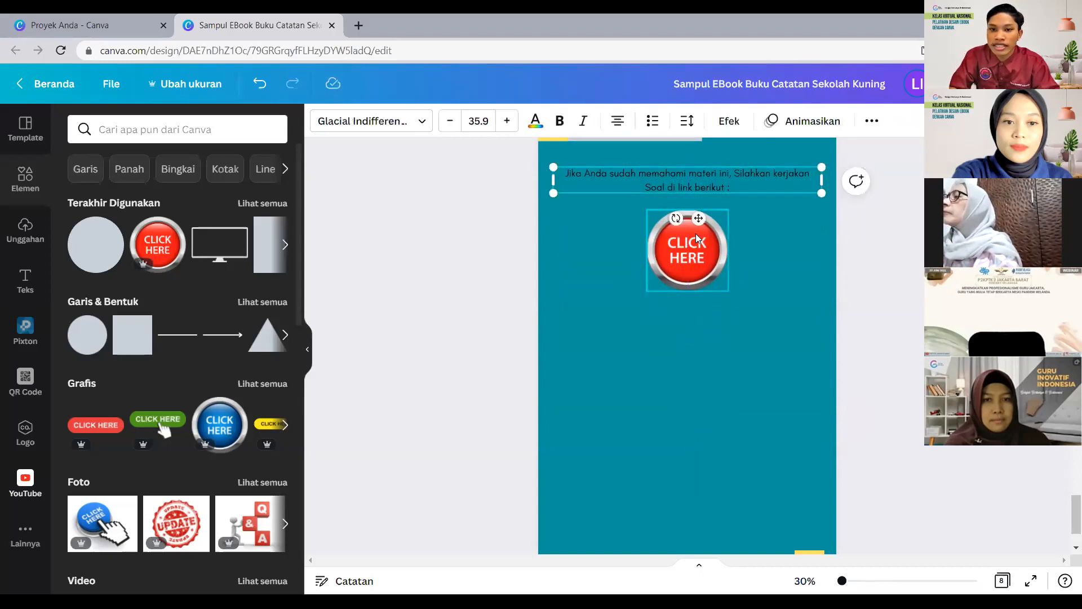
click(694, 257)
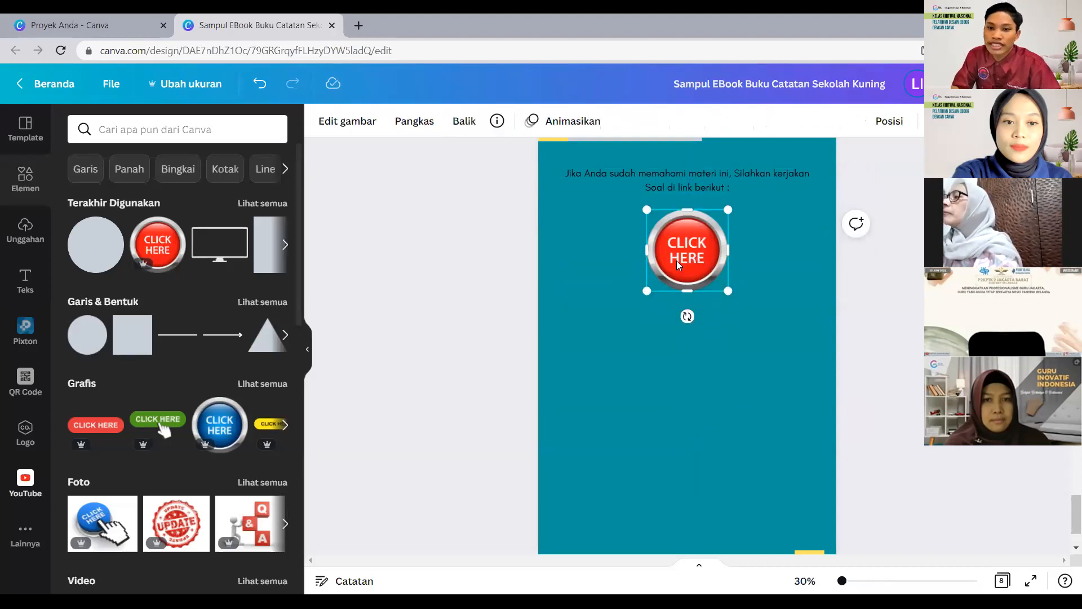
Search the elements library for "Buku" and browse the graphics for the empty area of page 8.
scroll(695, 386, up, 2)
scroll(695, 438, down, 4)
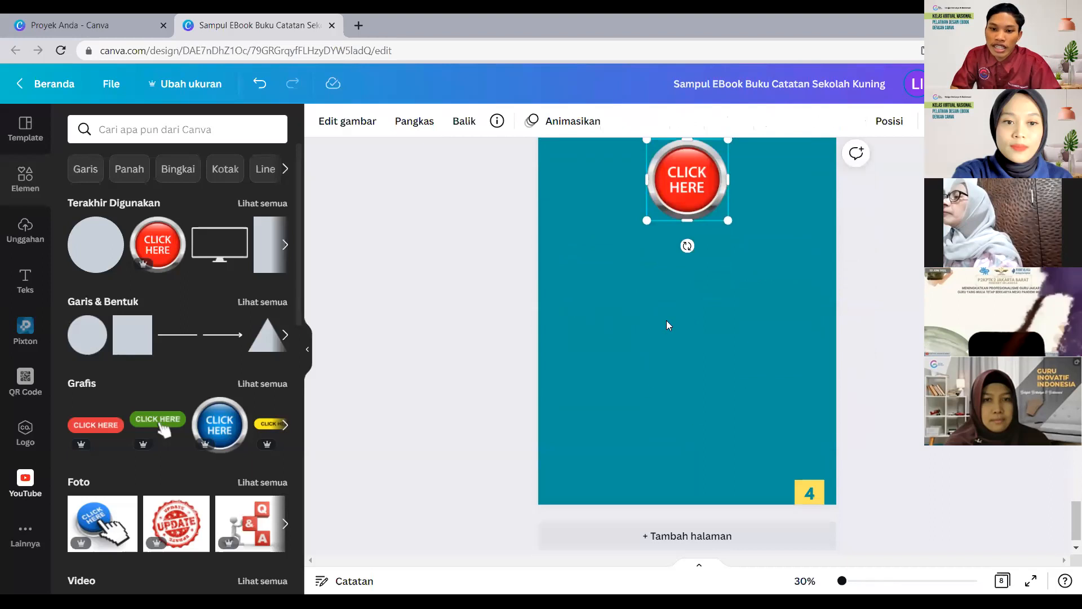
scroll(744, 364, up, 2)
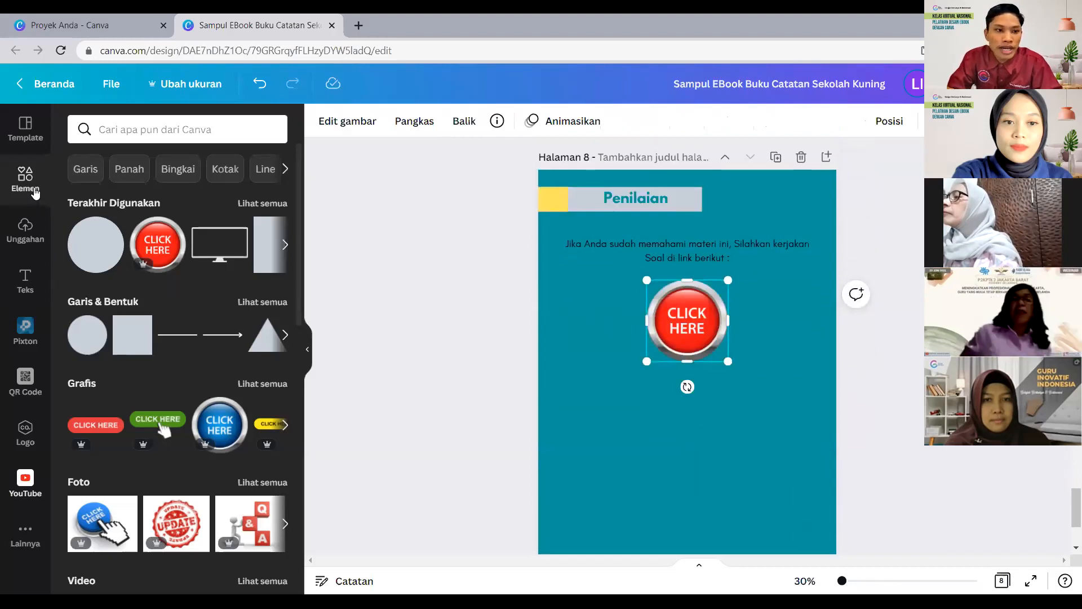
click(158, 130)
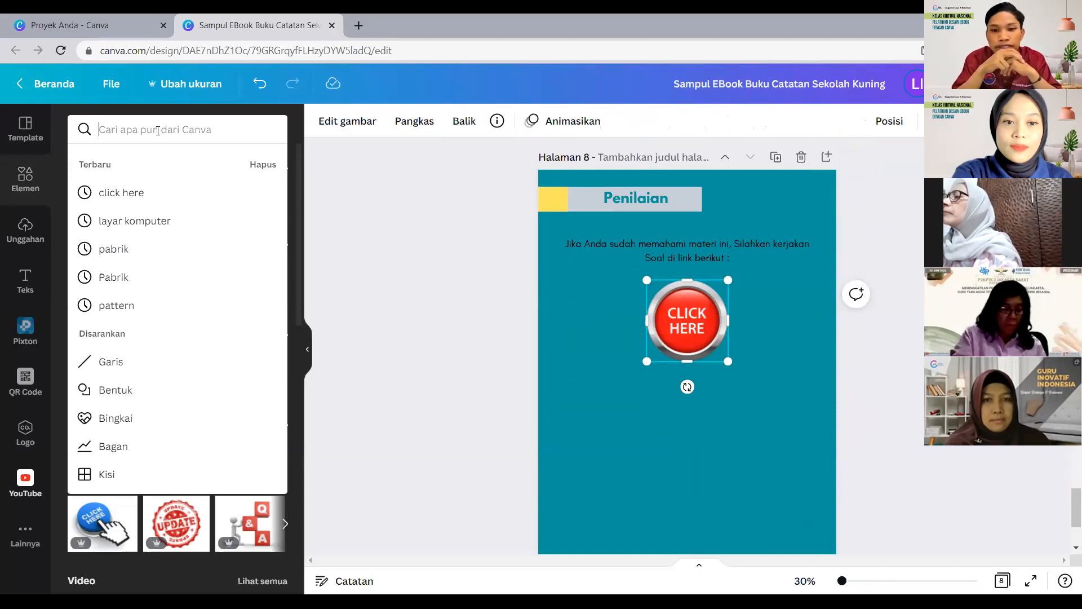
text(Bu)
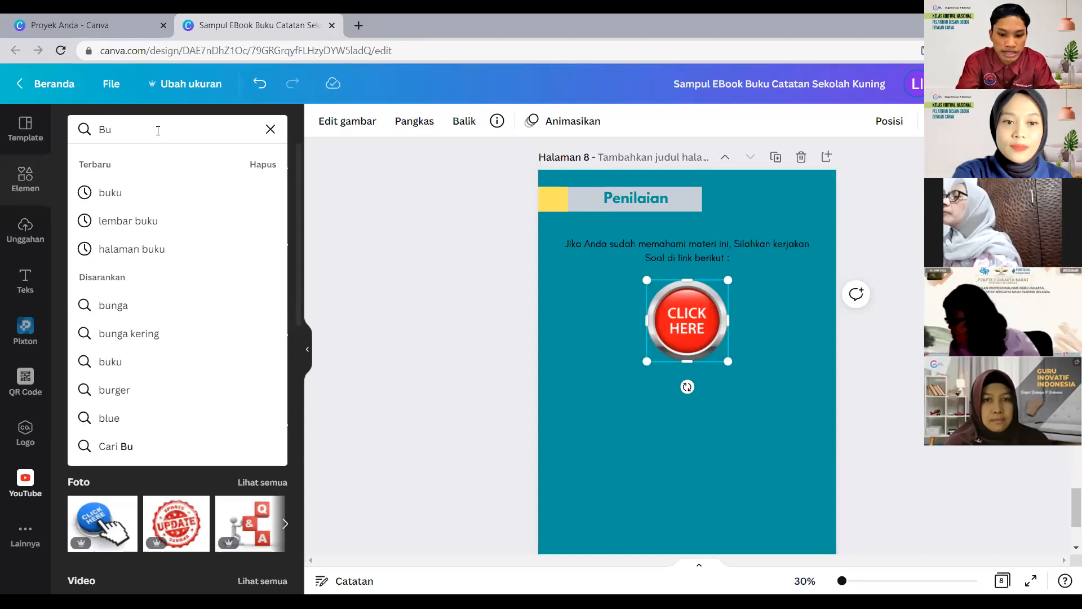
text(ku)
key(Return)
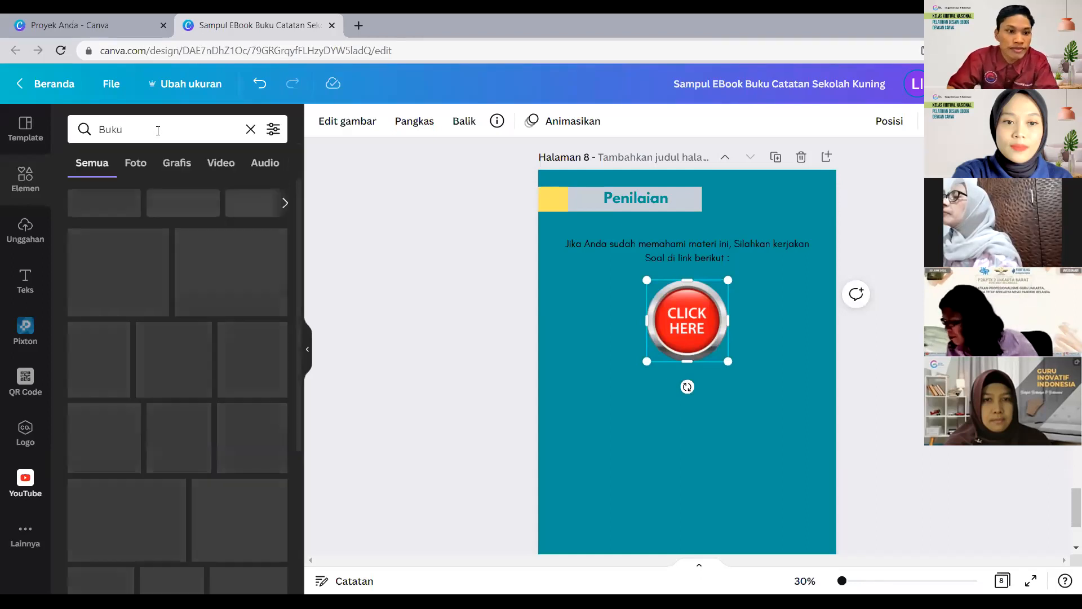
scroll(191, 373, down, 5)
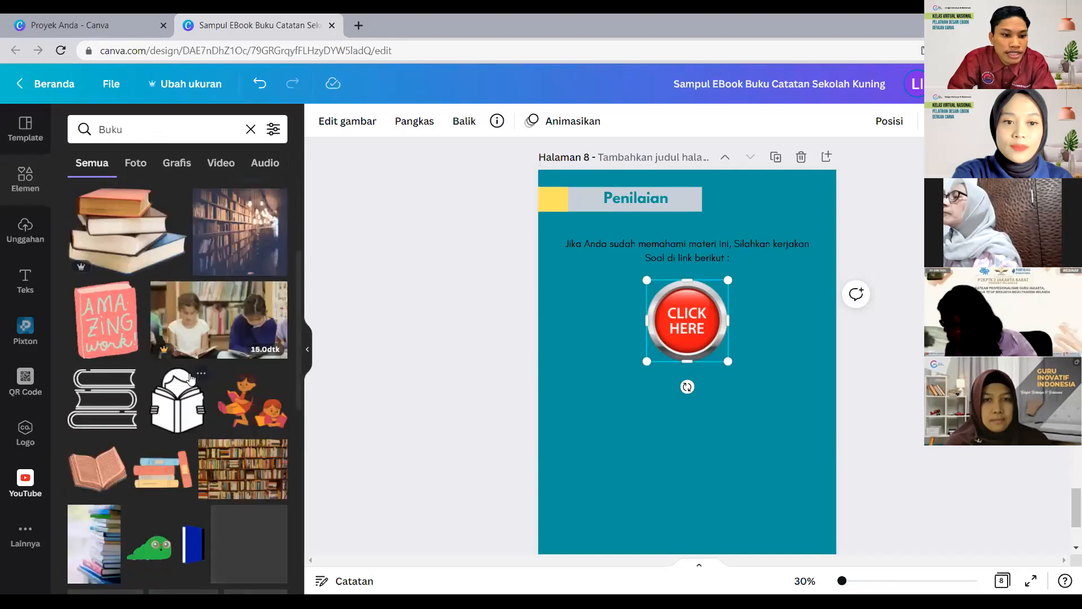
scroll(186, 368, down, 2)
Search the elements library for "kertas" and add the beige torn paper with navy tape to page 8.
drag(133, 130, 23, 124)
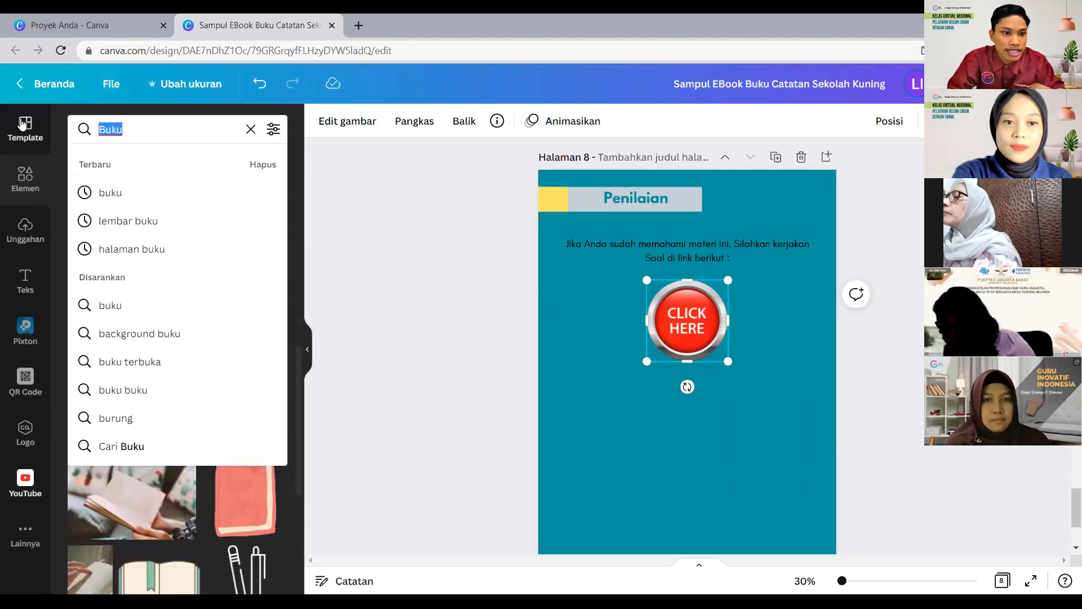
text(kertas)
key(Return)
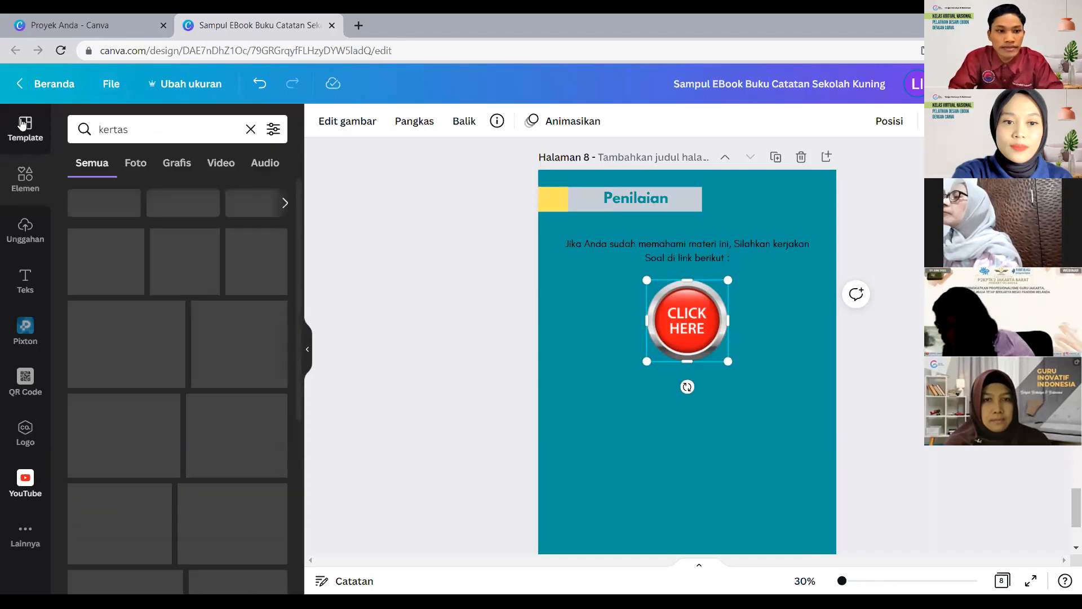
scroll(192, 341, down, 10)
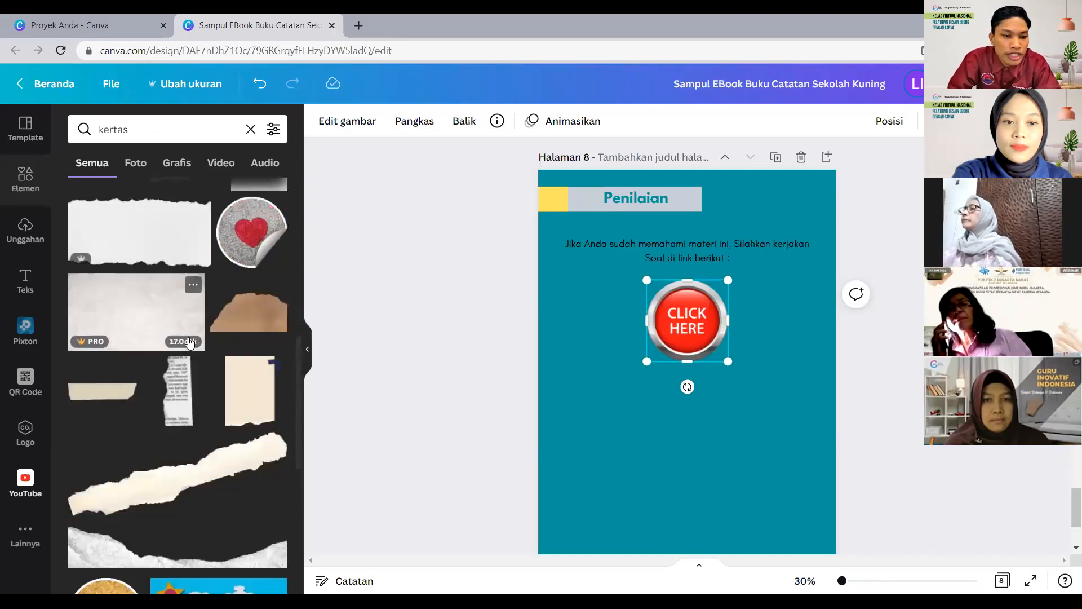
scroll(193, 340, down, 5)
scroll(190, 344, up, 2)
scroll(190, 343, down, 4)
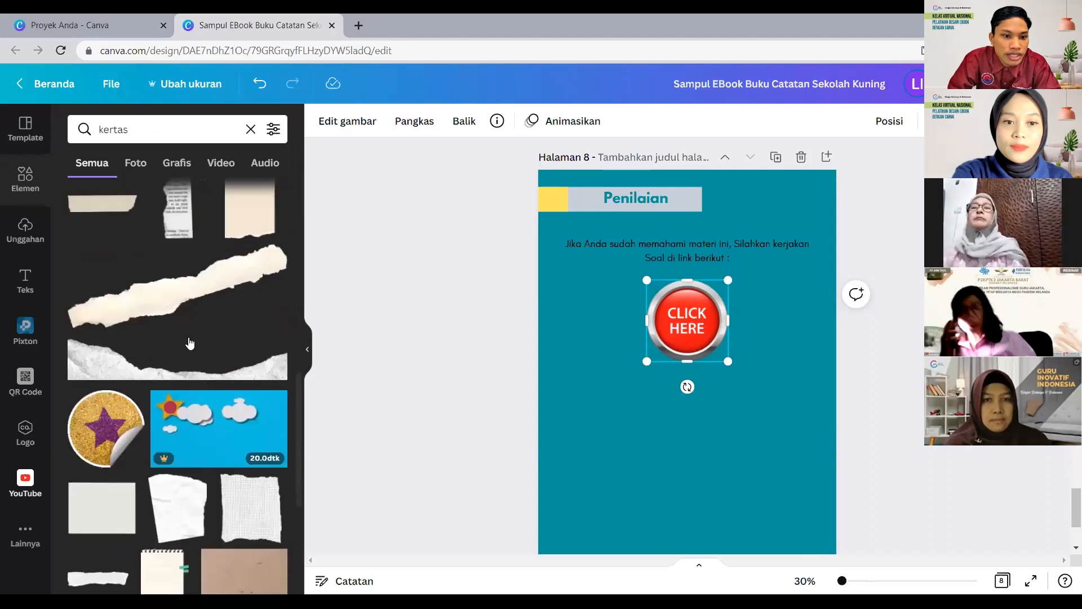
scroll(190, 344, up, 1)
scroll(189, 341, up, 1)
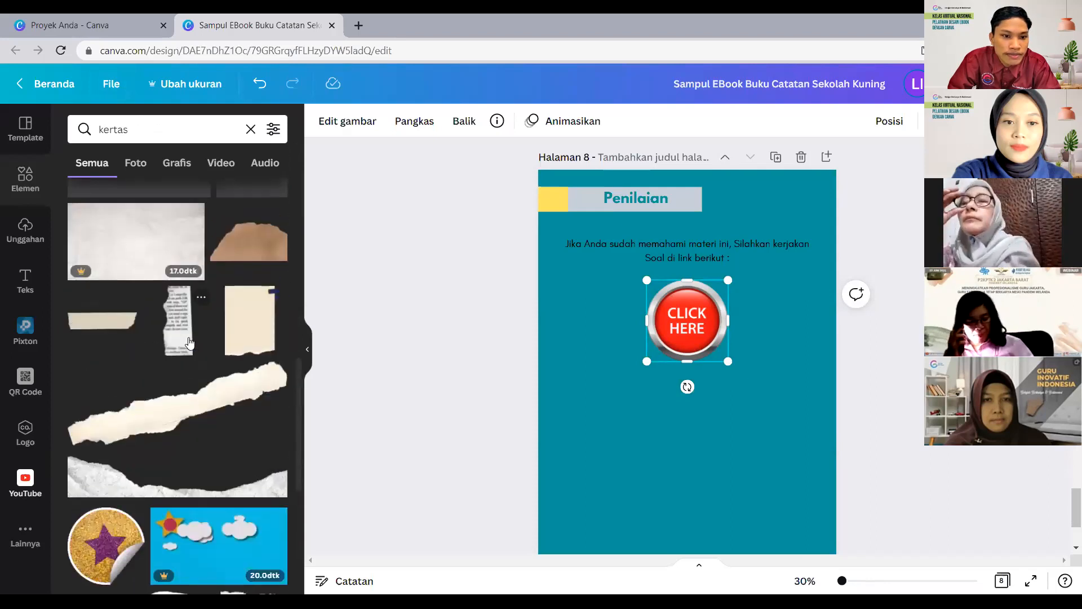
scroll(189, 338, down, 5)
scroll(188, 337, up, 1)
scroll(211, 375, up, 10)
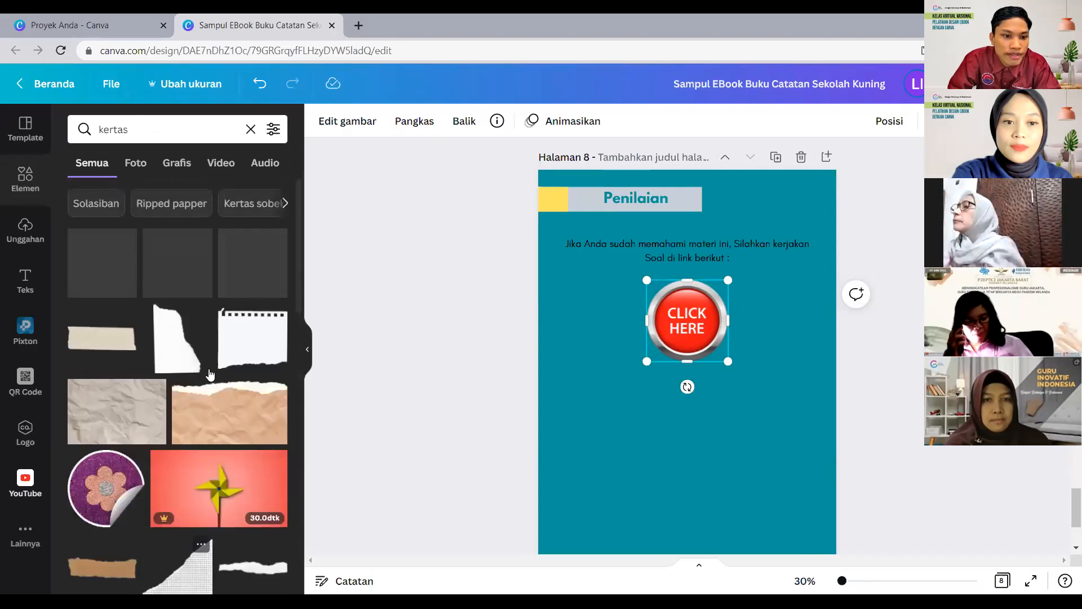
scroll(231, 349, down, 10)
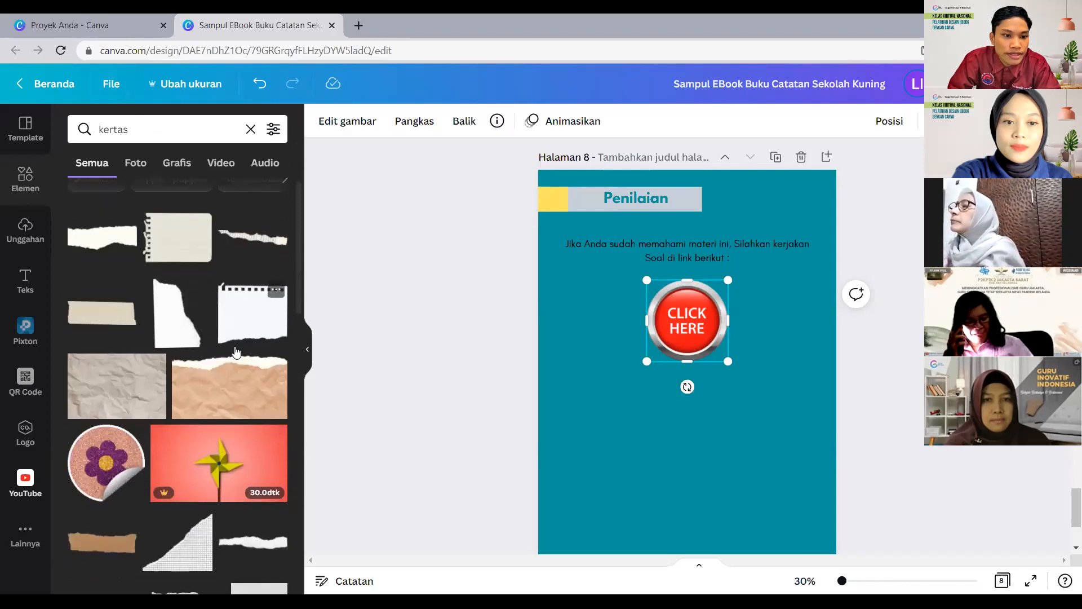
scroll(237, 358, up, 1)
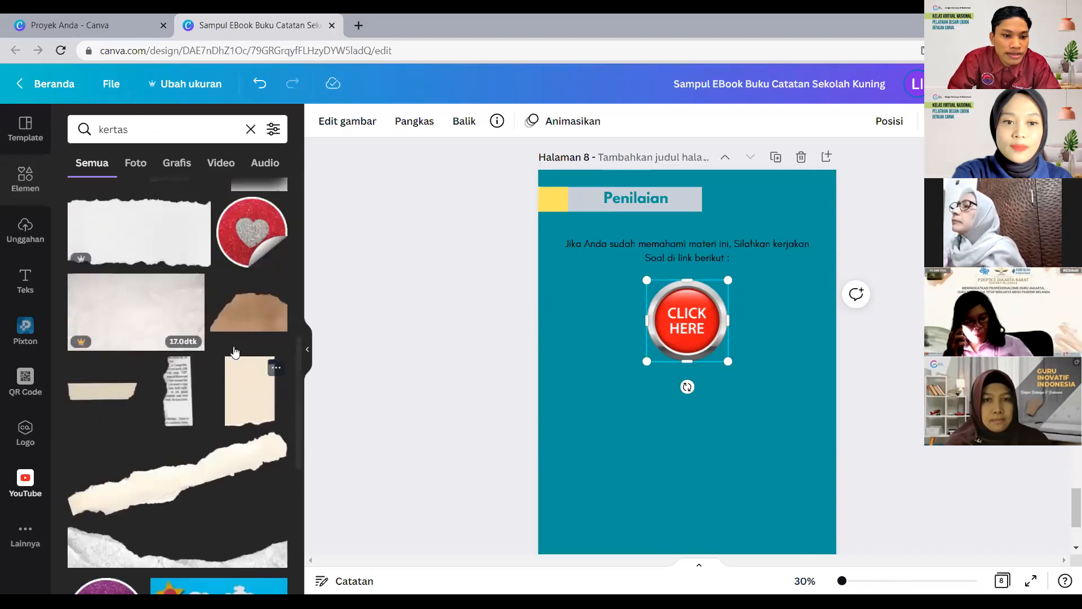
click(256, 389)
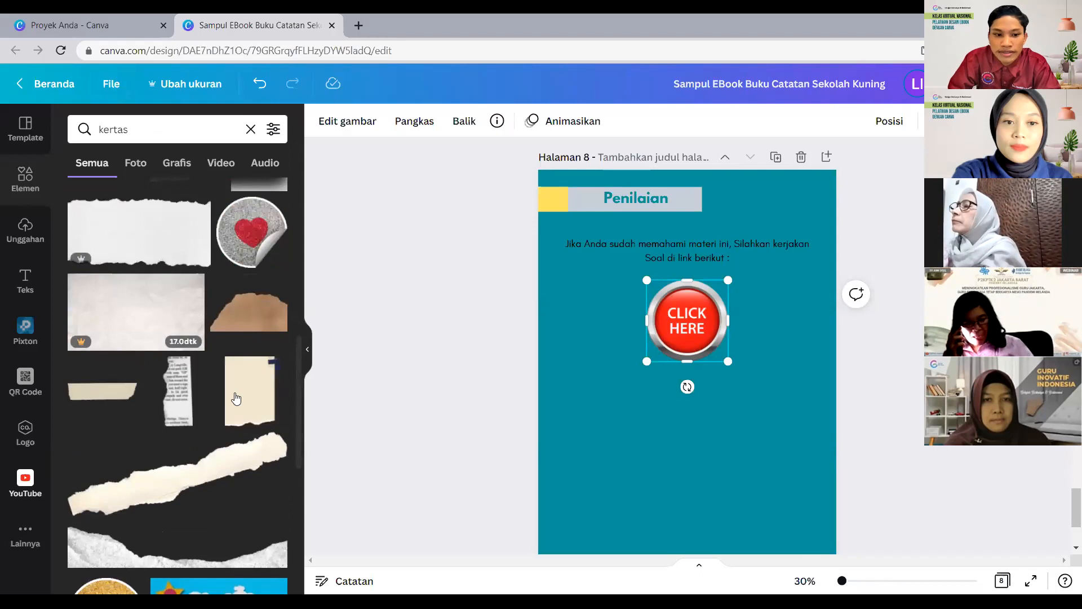
Enlarge the beige paper to nearly the page's width and position it below the Penilaian heading, against the page's right edge.
drag(662, 421, 587, 324)
drag(672, 386, 790, 527)
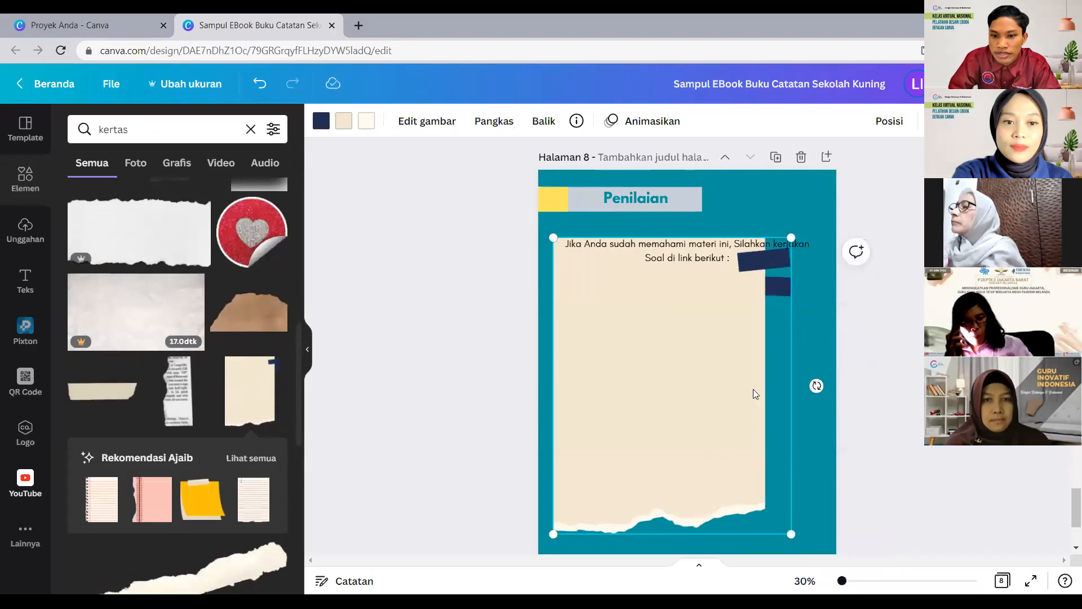
drag(728, 430, 724, 419)
drag(785, 519, 826, 559)
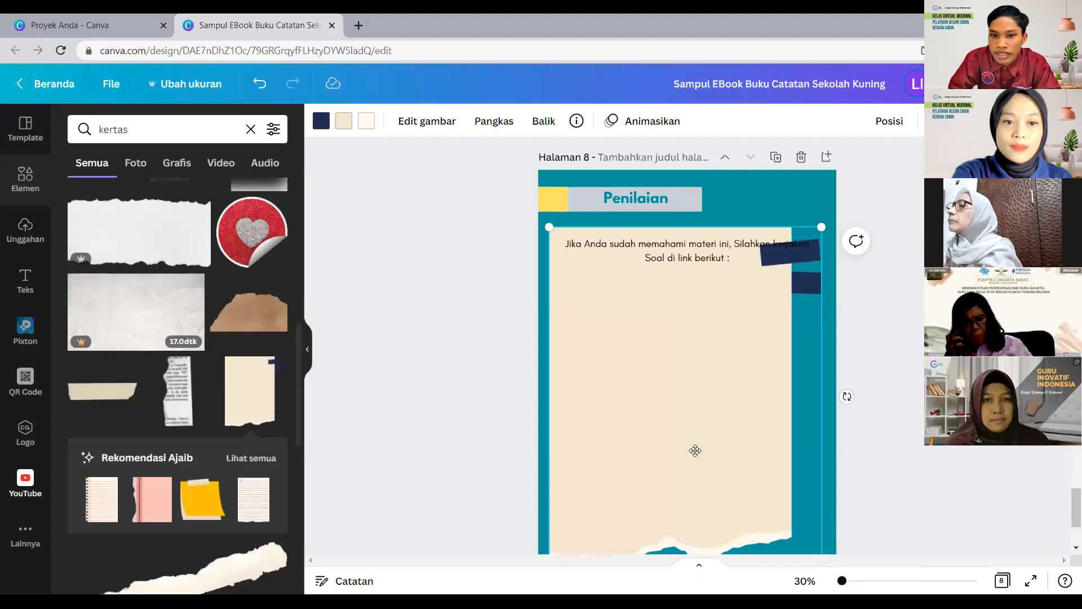
drag(680, 452, 691, 450)
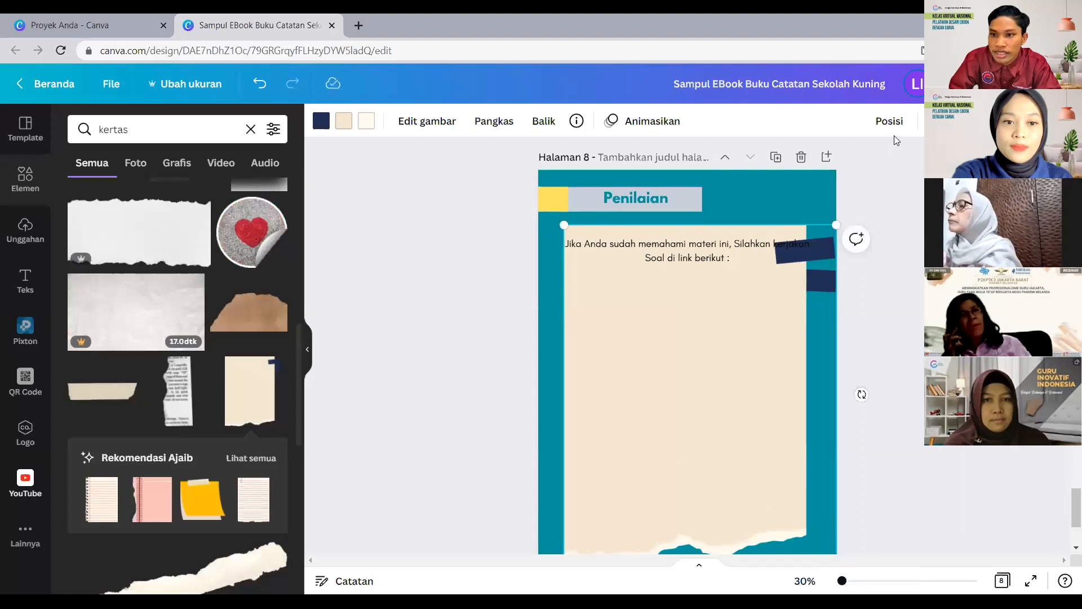
Send the beige paper backward so it lies behind the CLICK HERE graphic and the instruction text.
click(877, 125)
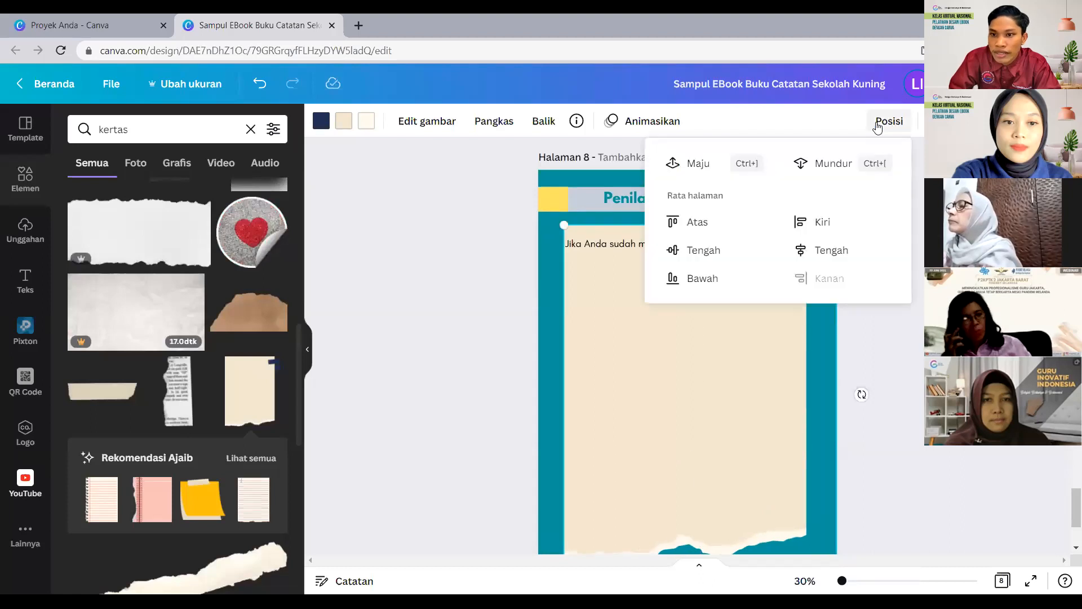
click(840, 163)
click(713, 401)
scroll(720, 389, down, 2)
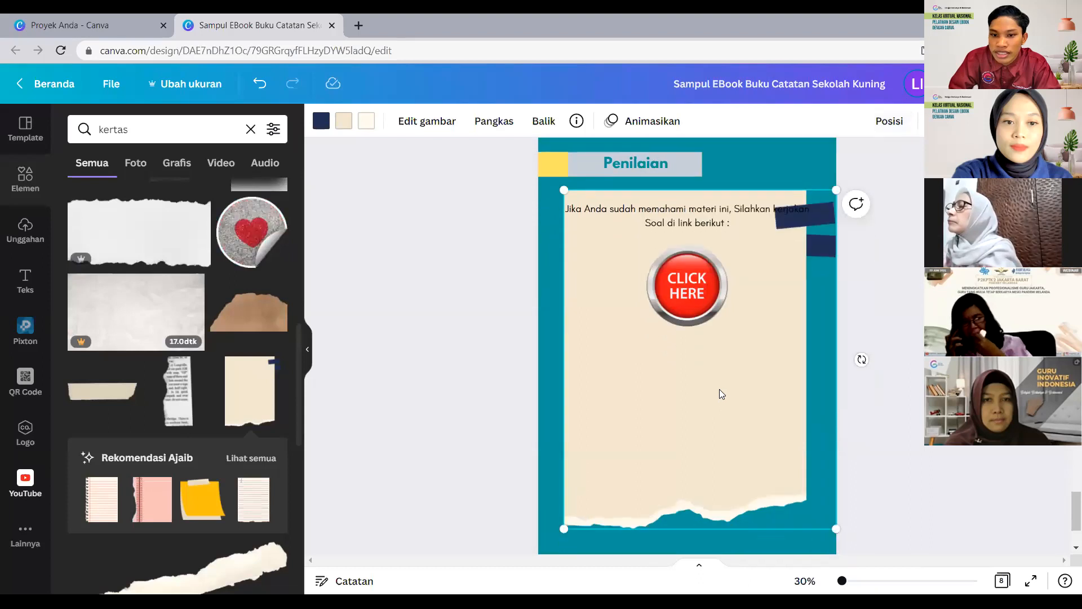
Narrow the instruction text box from both sides to fit the paper and remove the line break before "Soal".
click(782, 188)
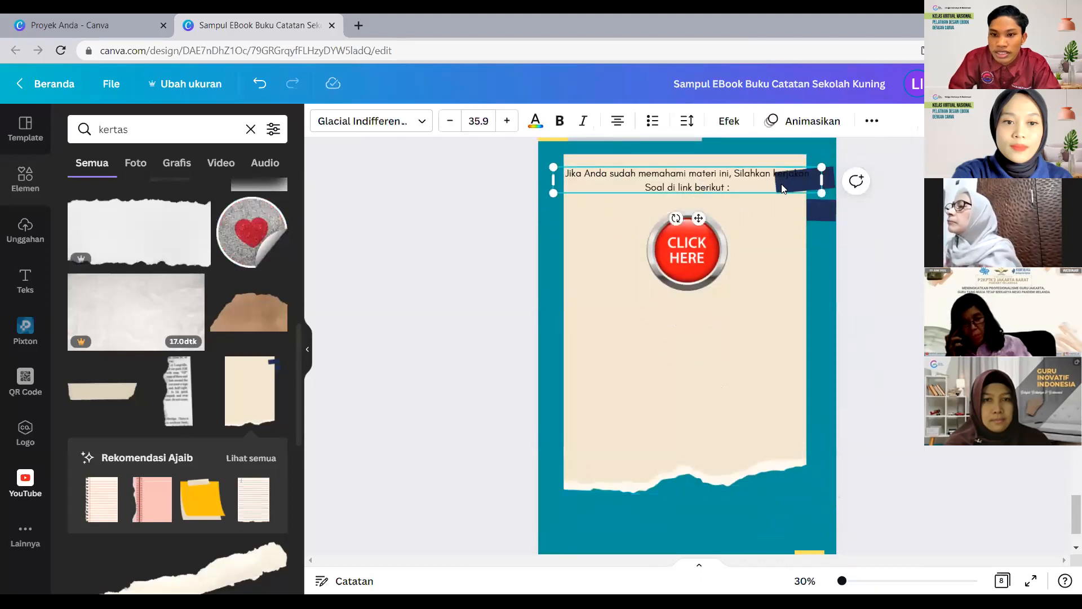
drag(817, 180, 771, 182)
triple_click(614, 201)
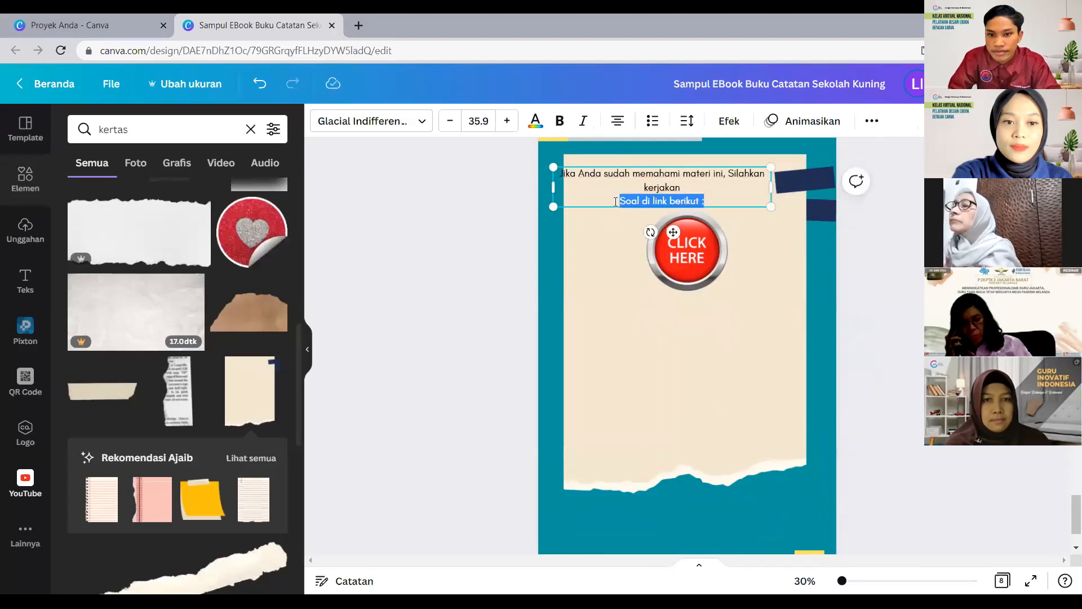
click(621, 200)
key(BackSpace)
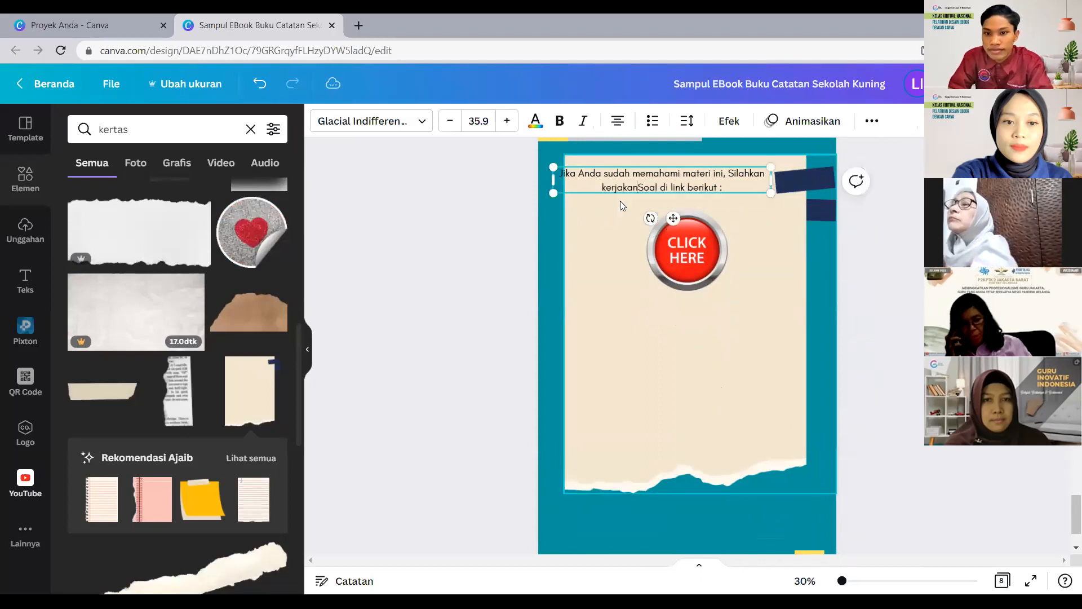
drag(547, 184, 585, 183)
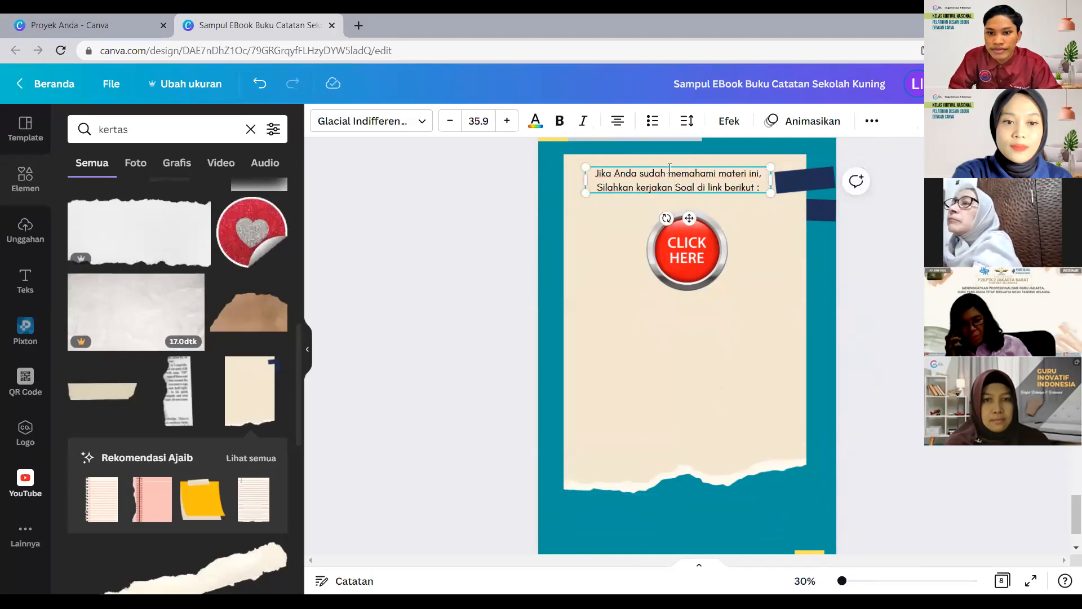
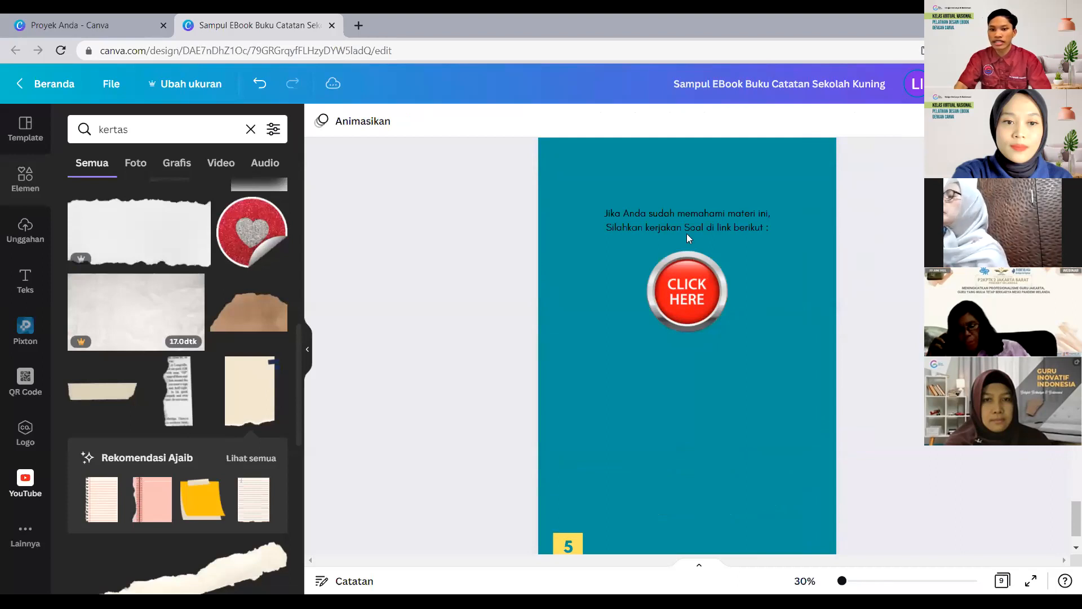
On page 9, delete the CLICK HERE graphic and move the instruction text partly past the page's right edge.
drag(687, 233, 768, 217)
scroll(641, 327, up, 3)
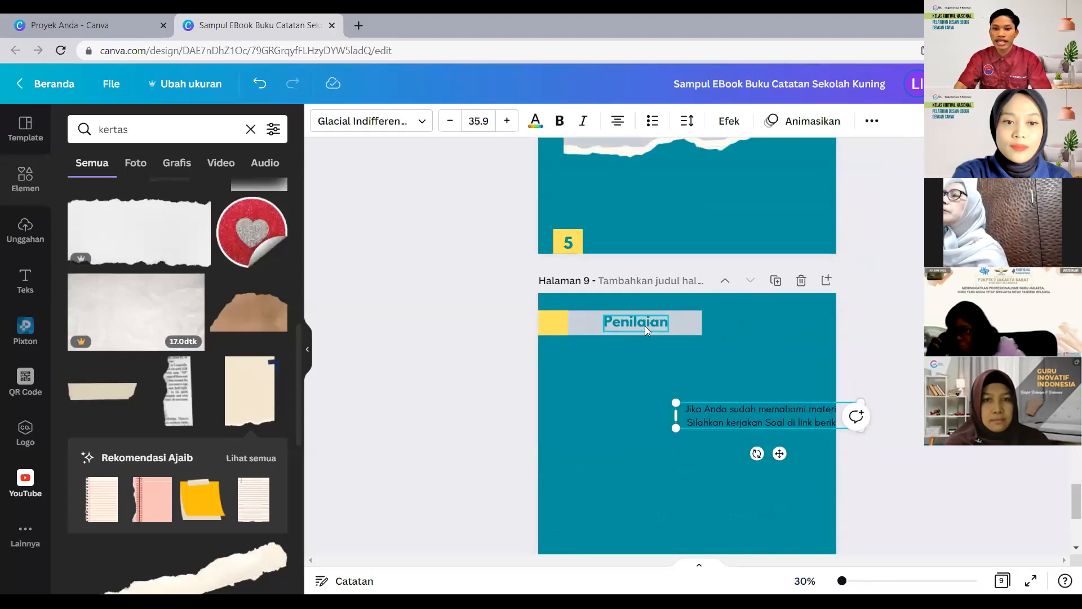
Look up the last section title in the contents list and change the page 9 heading to "Profil Penulis".
scroll(646, 329, up, 15)
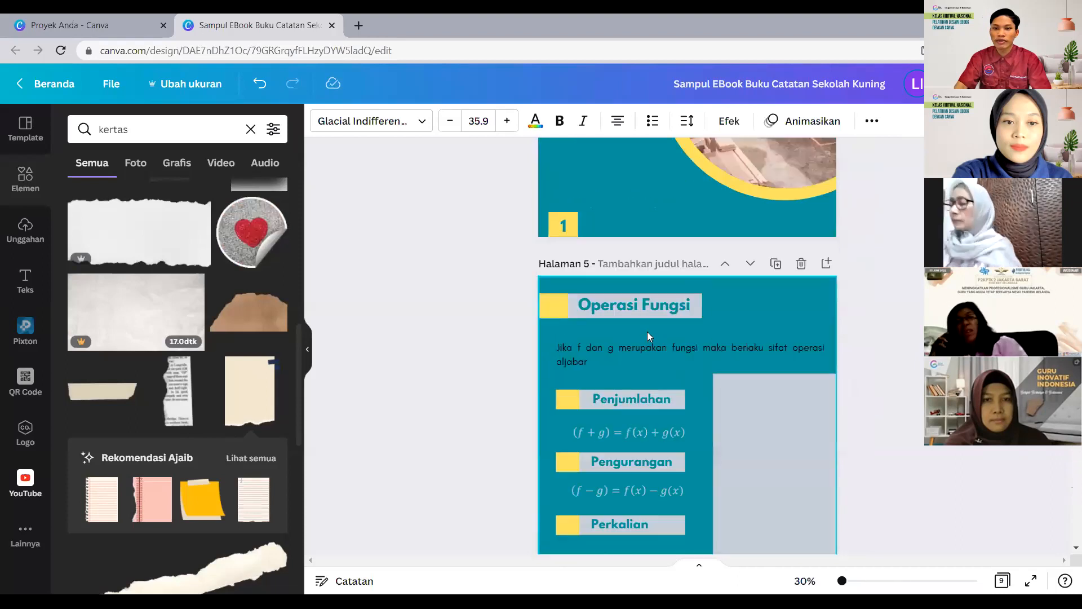
scroll(647, 331, up, 5)
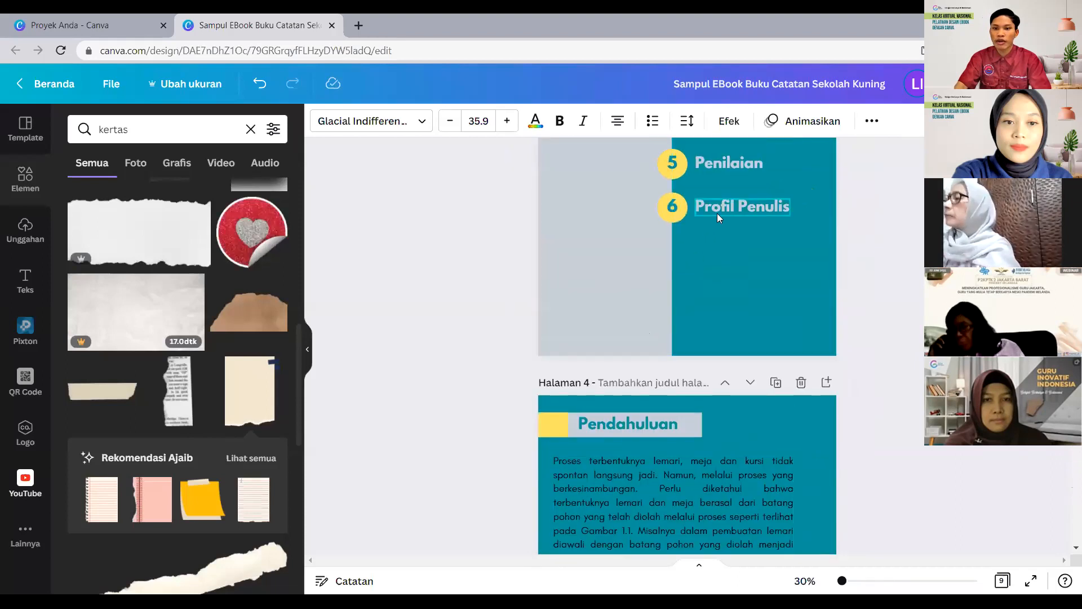
scroll(676, 369, down, 15)
scroll(675, 370, down, 8)
scroll(639, 188, up, 3)
scroll(640, 188, down, 1)
click(640, 188)
double_click(643, 186)
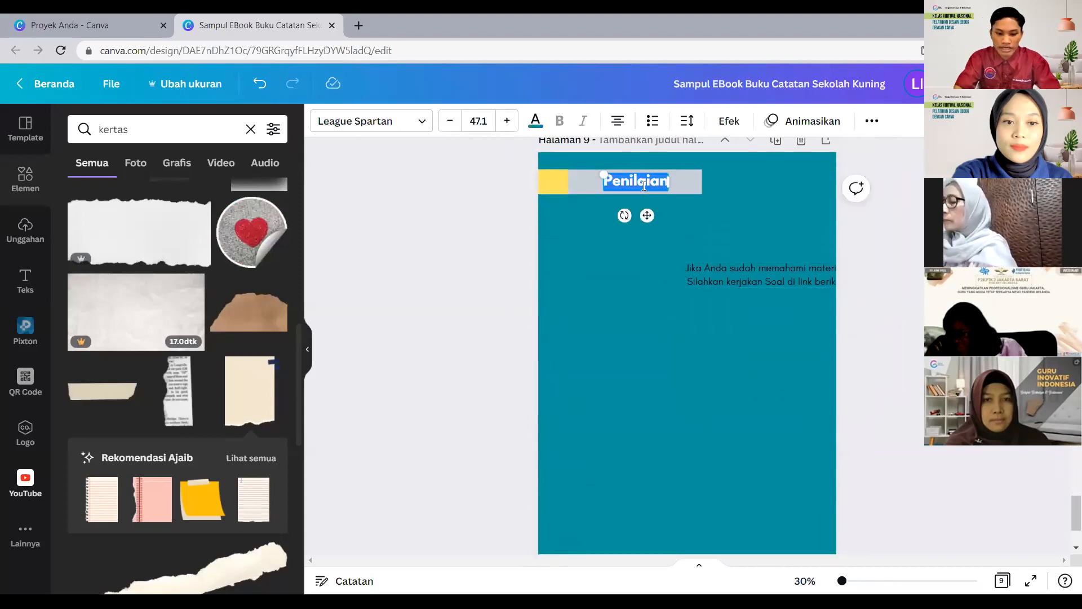
key(BackSpace)
text(Profil)
click(626, 321)
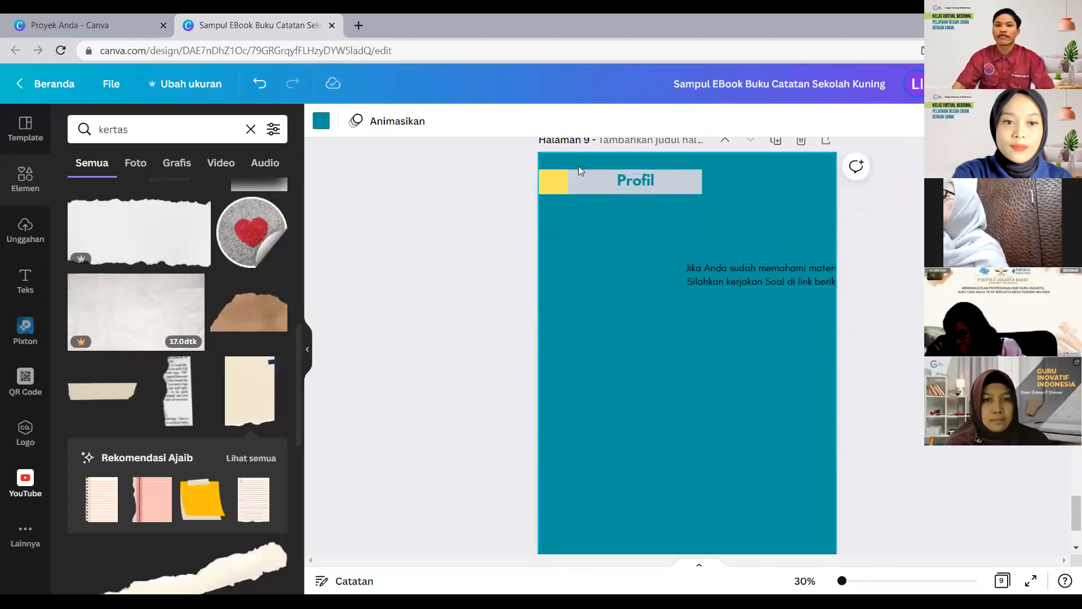
click(651, 180)
click(638, 182)
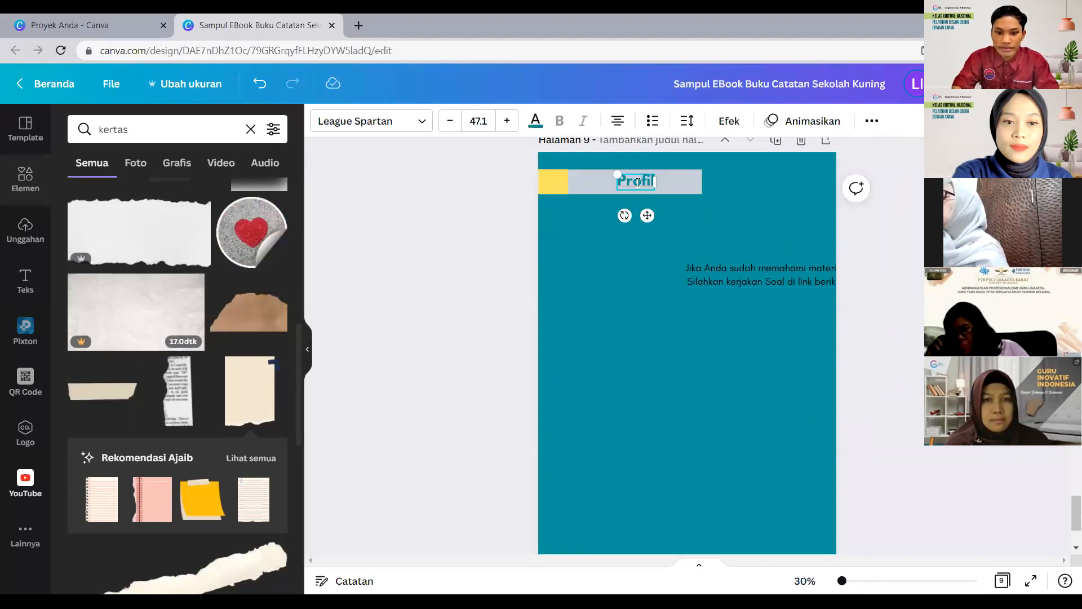
text(Penuli)
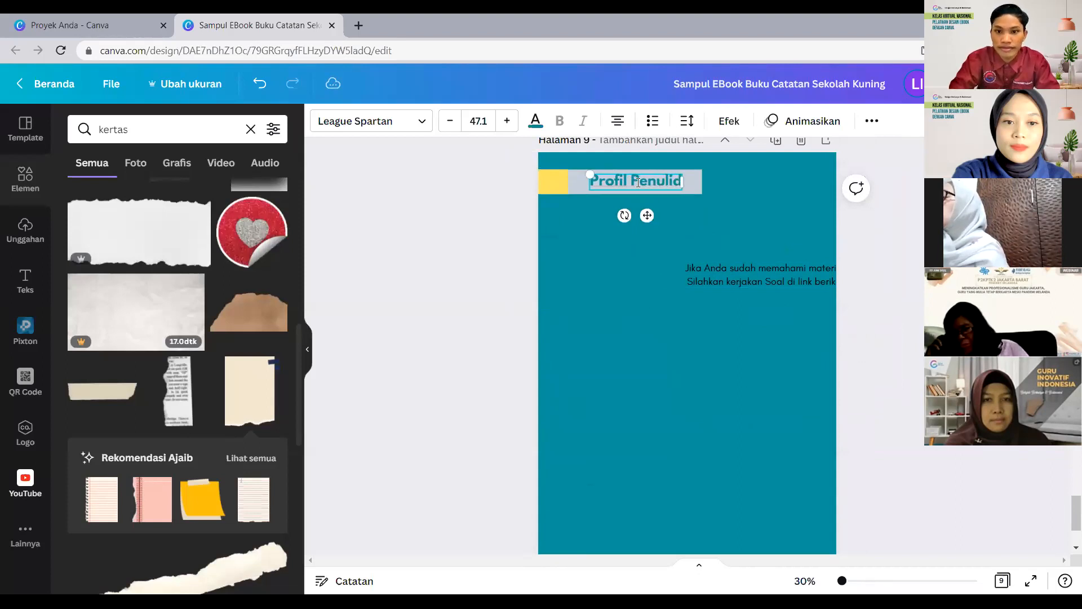
text(s)
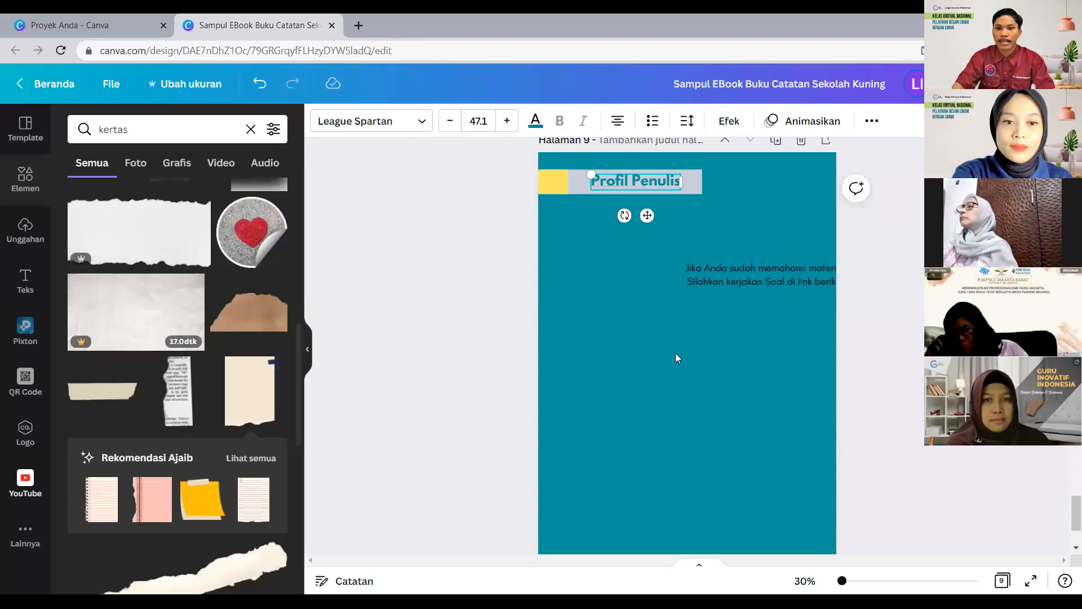
click(675, 353)
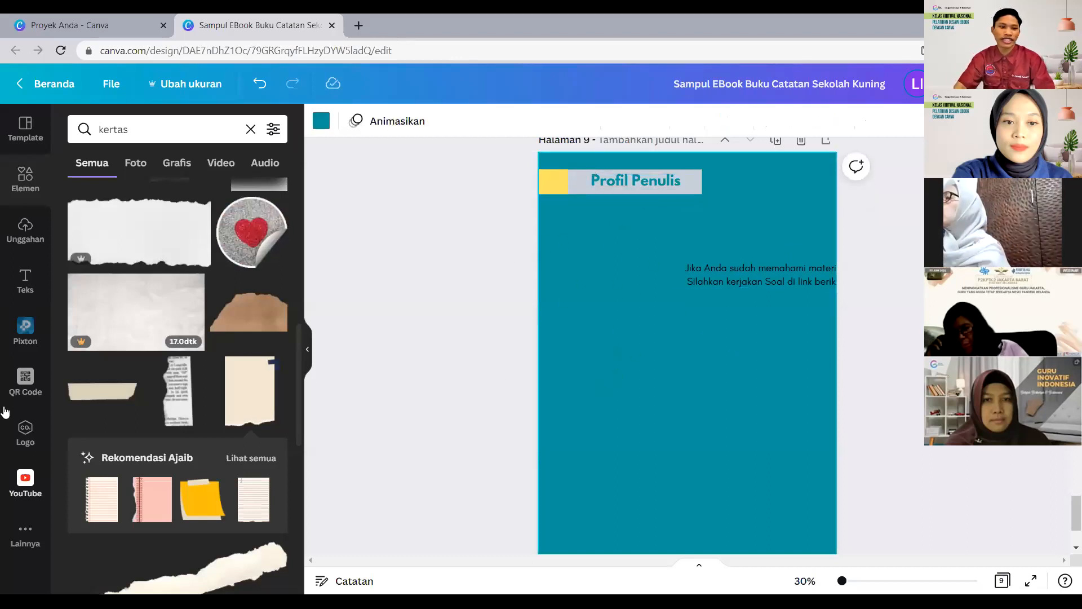
Find the author's portrait with the light indoor background among the uploaded images and add it to page 9.
click(14, 246)
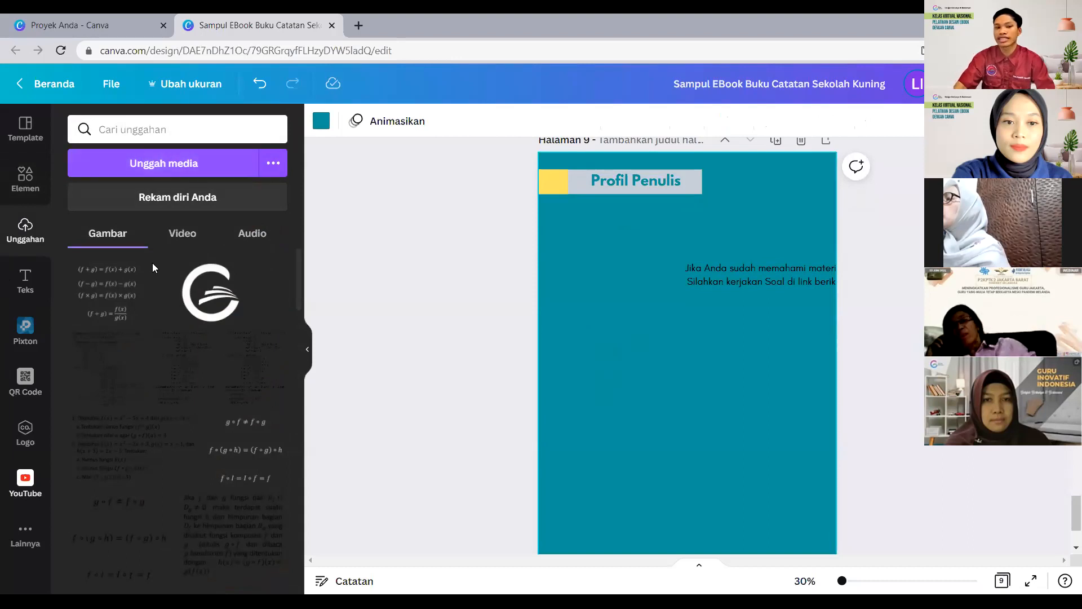
scroll(152, 273, down, 12)
scroll(190, 398, down, 10)
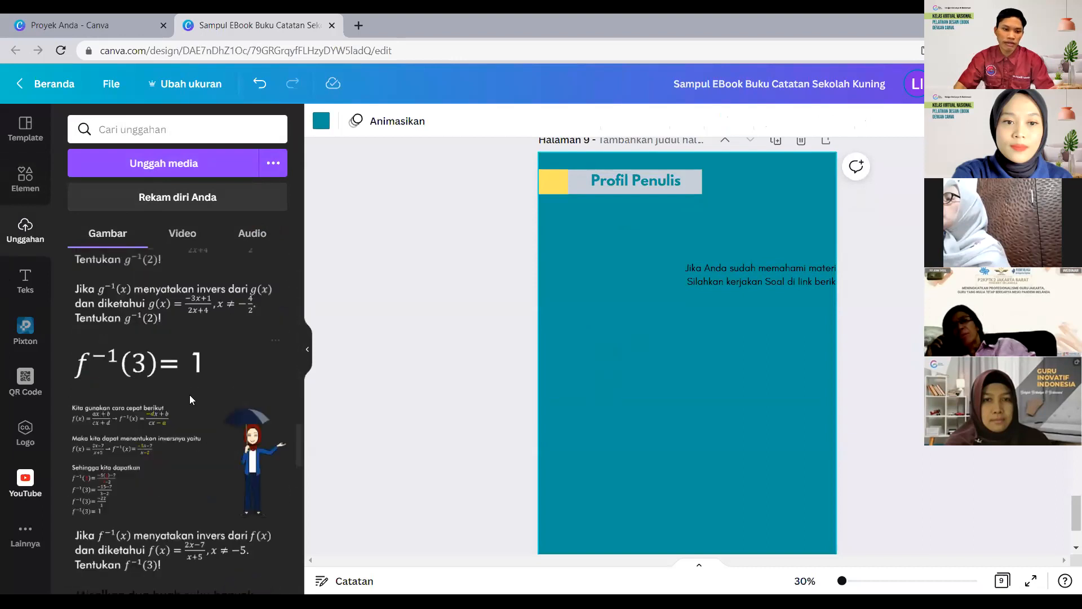
scroll(190, 400, down, 10)
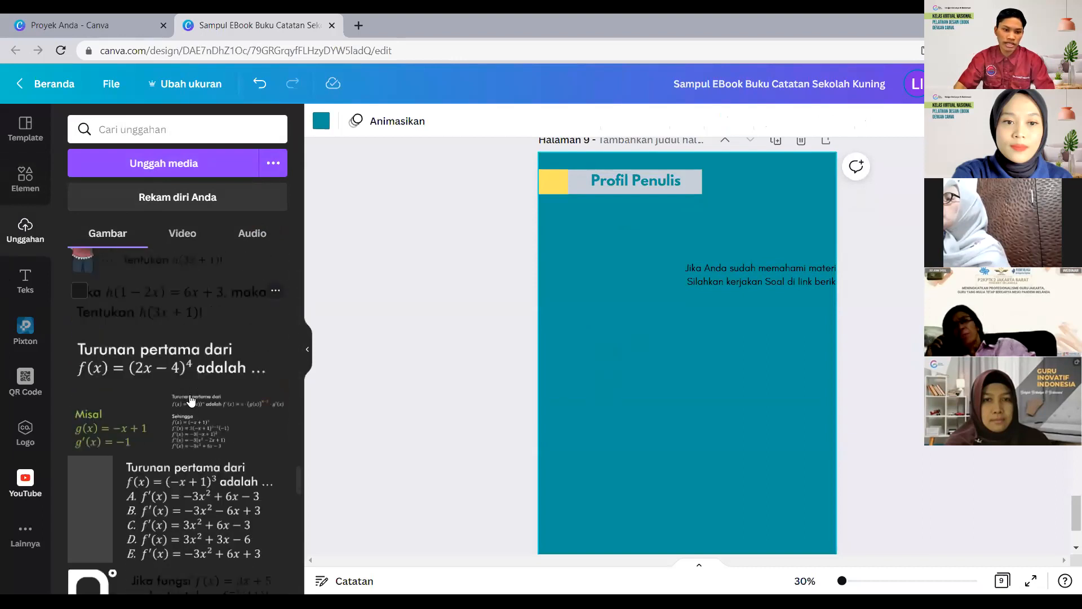
scroll(190, 400, up, 6)
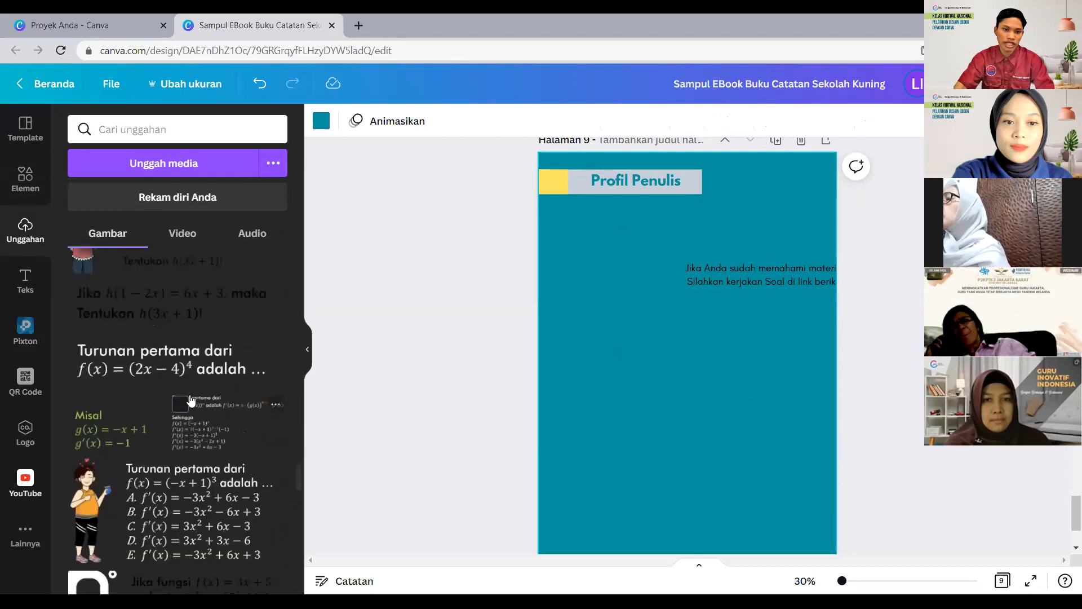
scroll(191, 400, down, 18)
scroll(190, 399, down, 5)
scroll(175, 395, up, 5)
scroll(157, 392, down, 5)
scroll(156, 390, up, 3)
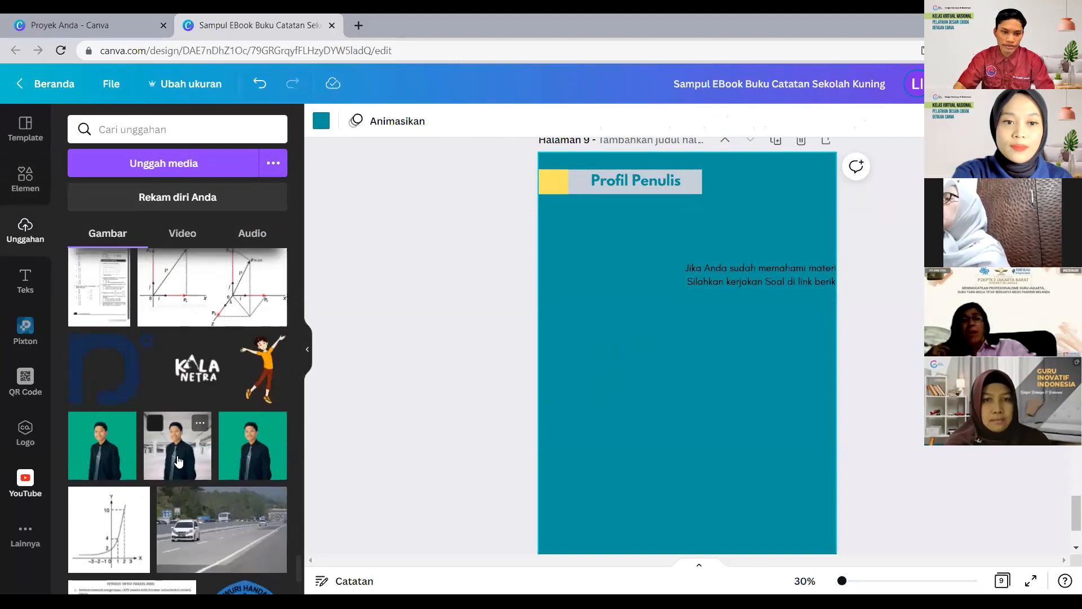
click(211, 462)
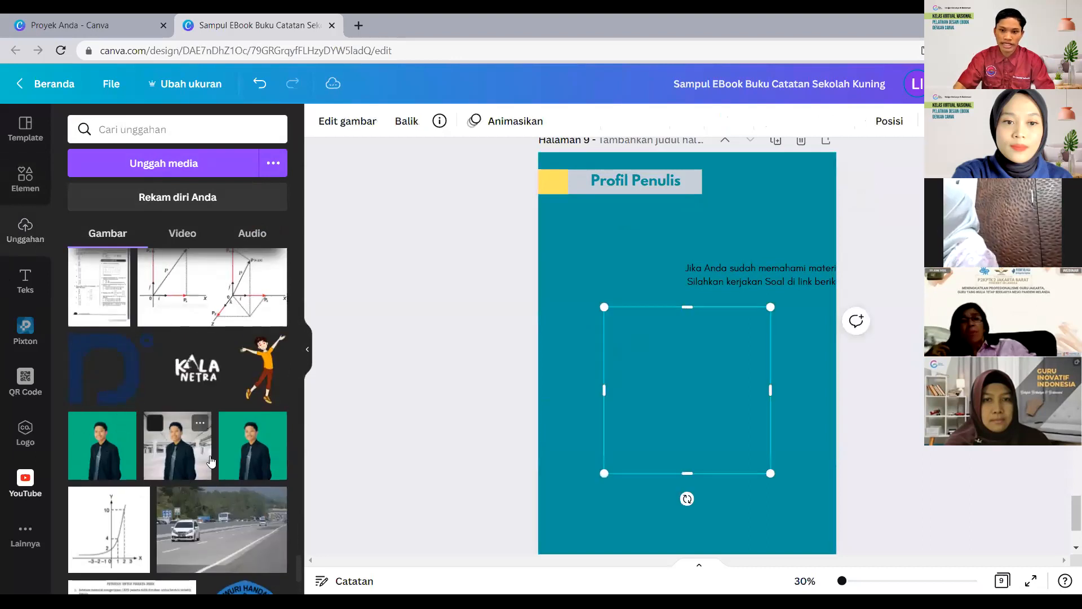
Shrink the portrait slightly and place it in the lower right part of page 9, below the instruction text.
drag(680, 378, 696, 410)
drag(791, 339, 768, 365)
click(664, 305)
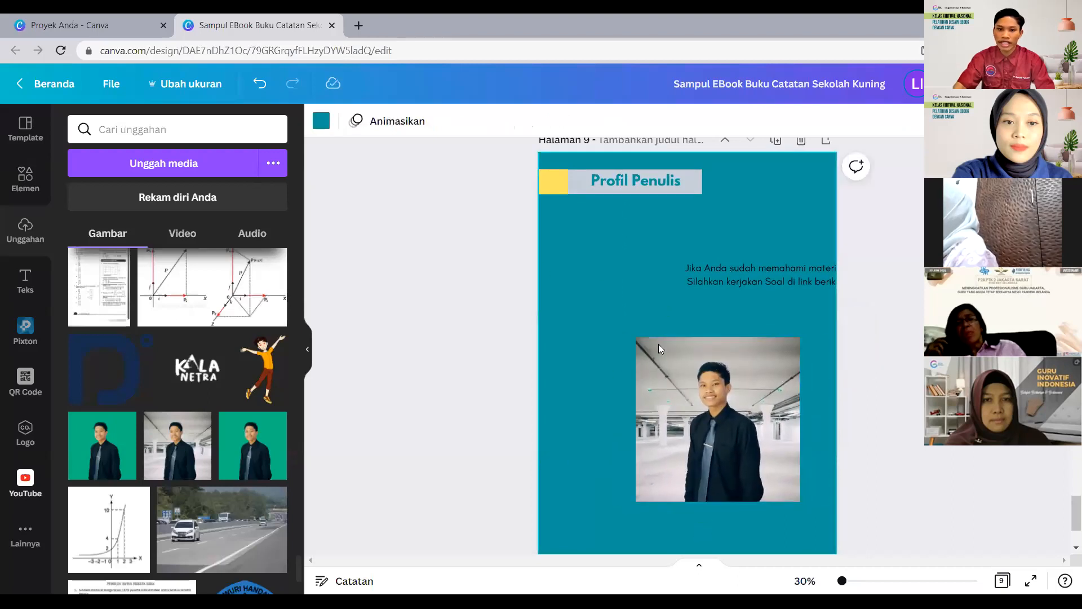
Add a circular frame to page 9, enlarge it beside the portrait, and place the portrait inside it.
click(26, 192)
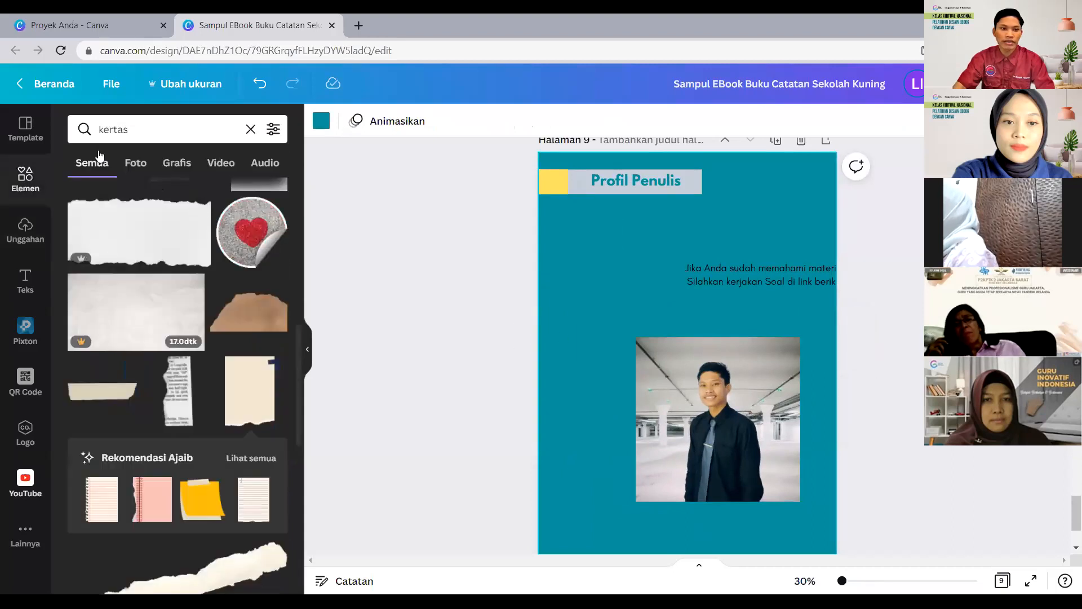
click(34, 175)
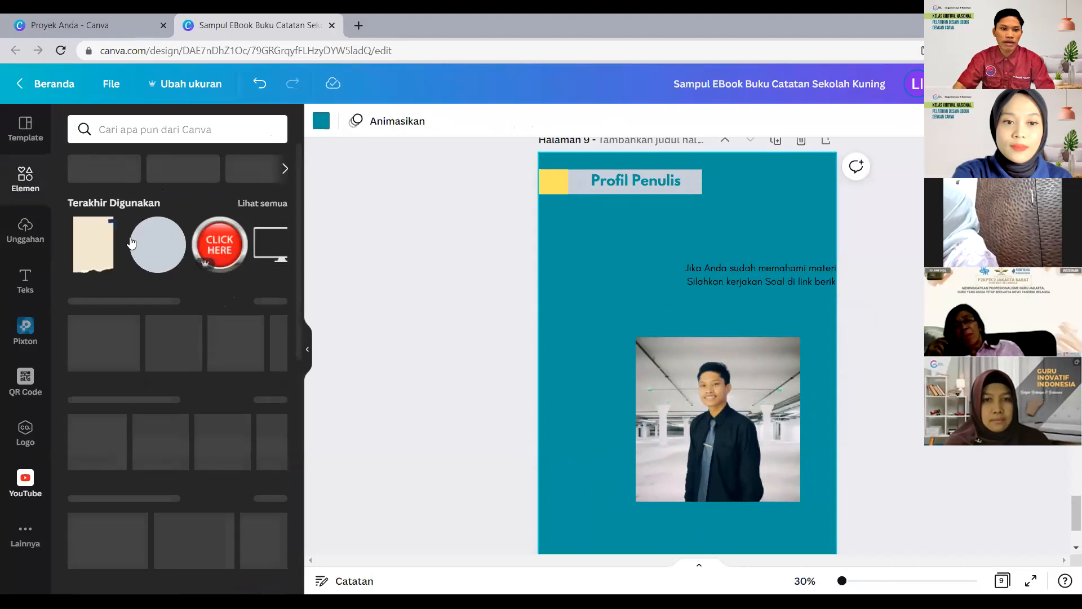
scroll(155, 298, down, 10)
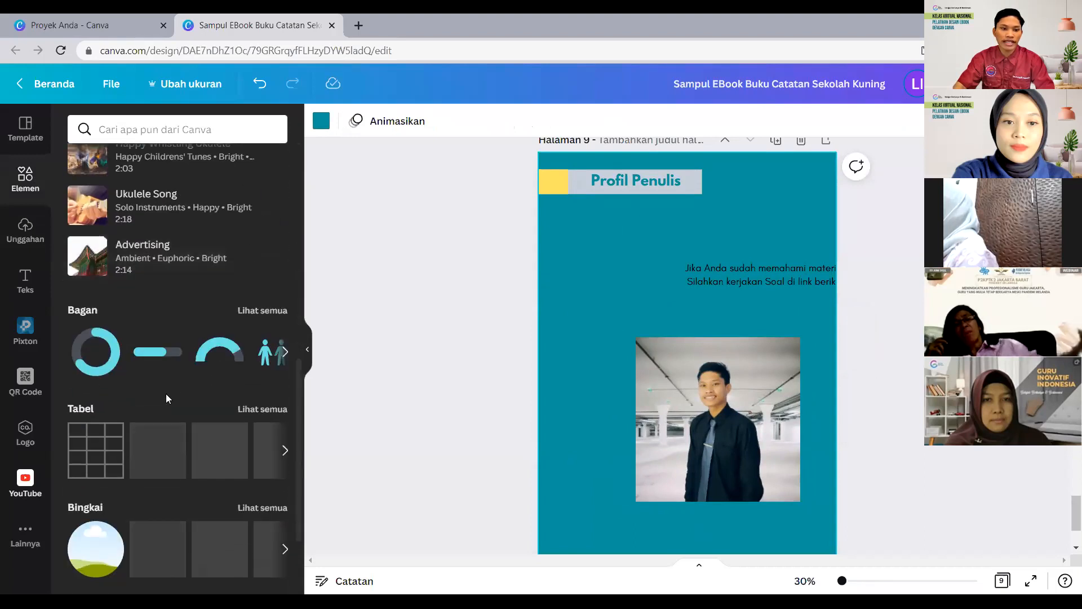
scroll(166, 393, down, 2)
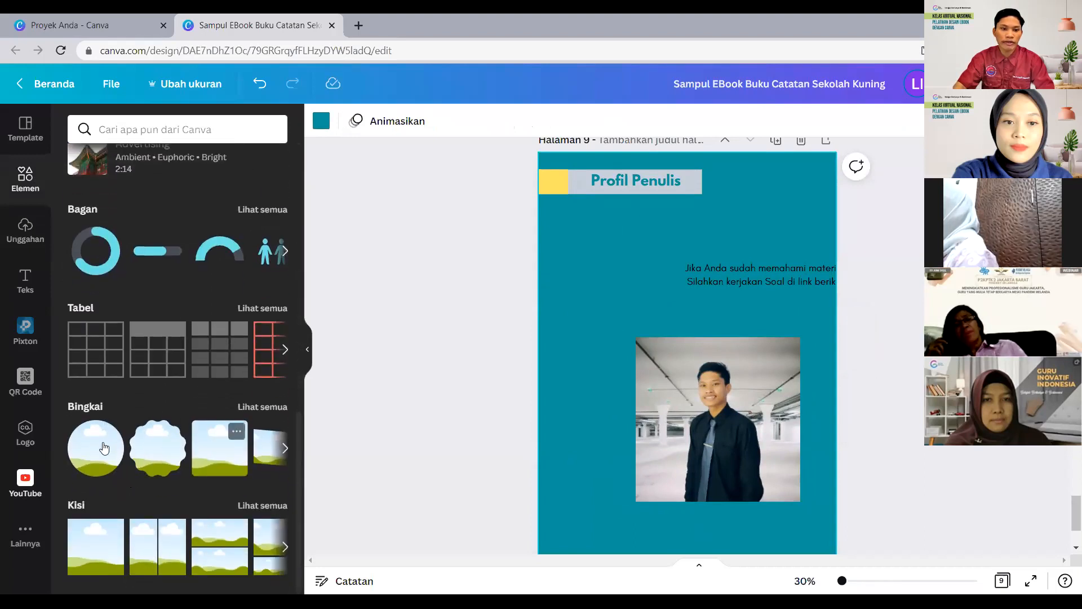
click(101, 450)
drag(723, 403, 602, 312)
drag(646, 389, 718, 459)
drag(760, 423, 659, 336)
Resize the circular portrait and position it below the heading, partly past the page's left edge.
drag(717, 457, 676, 415)
drag(630, 340, 648, 368)
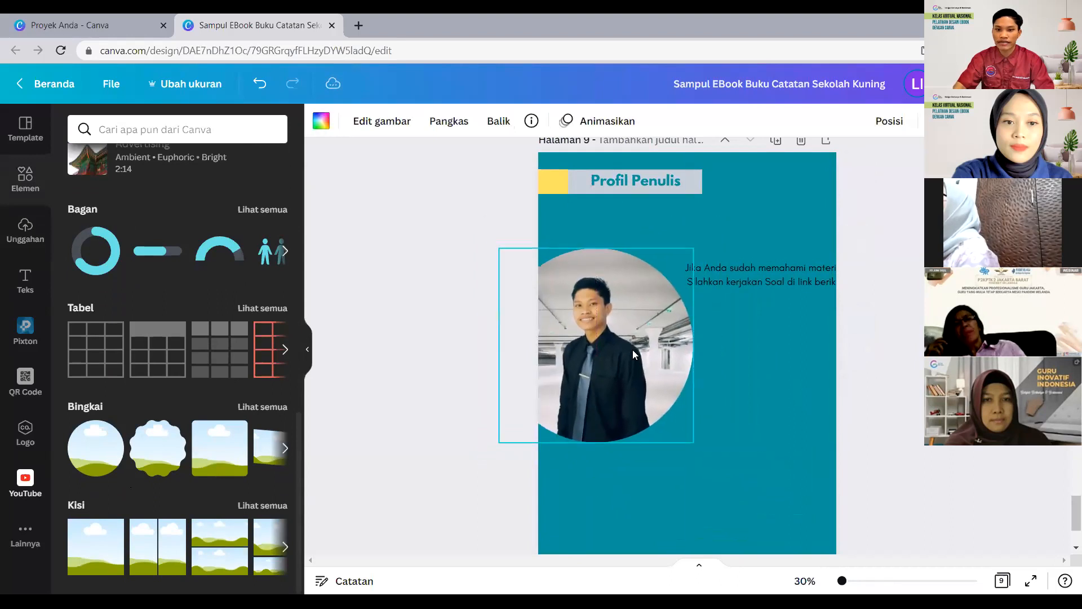
drag(693, 441, 675, 423)
drag(622, 346, 628, 343)
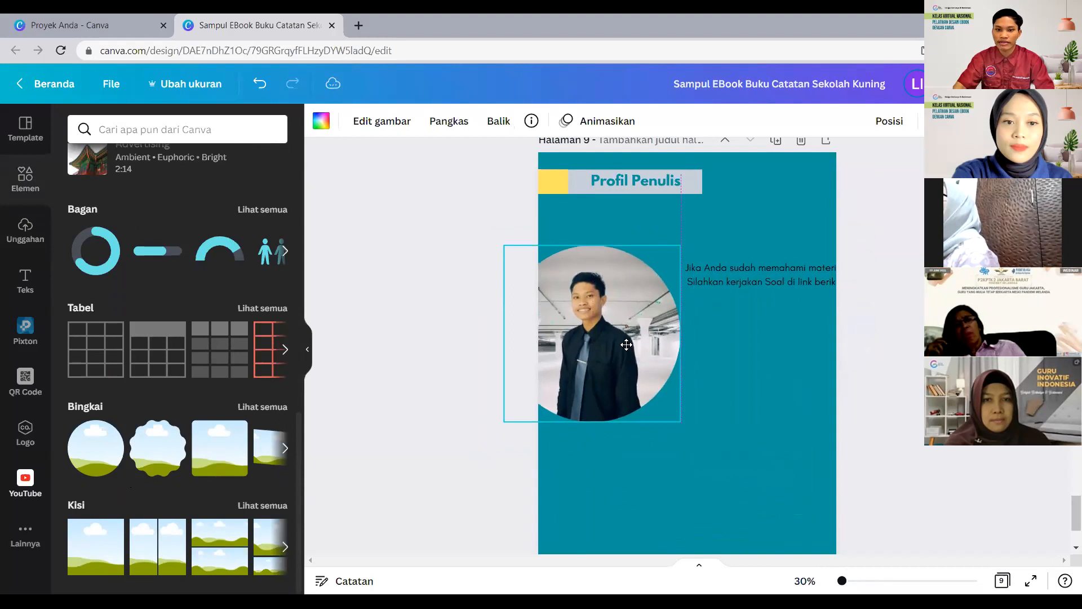
click(727, 386)
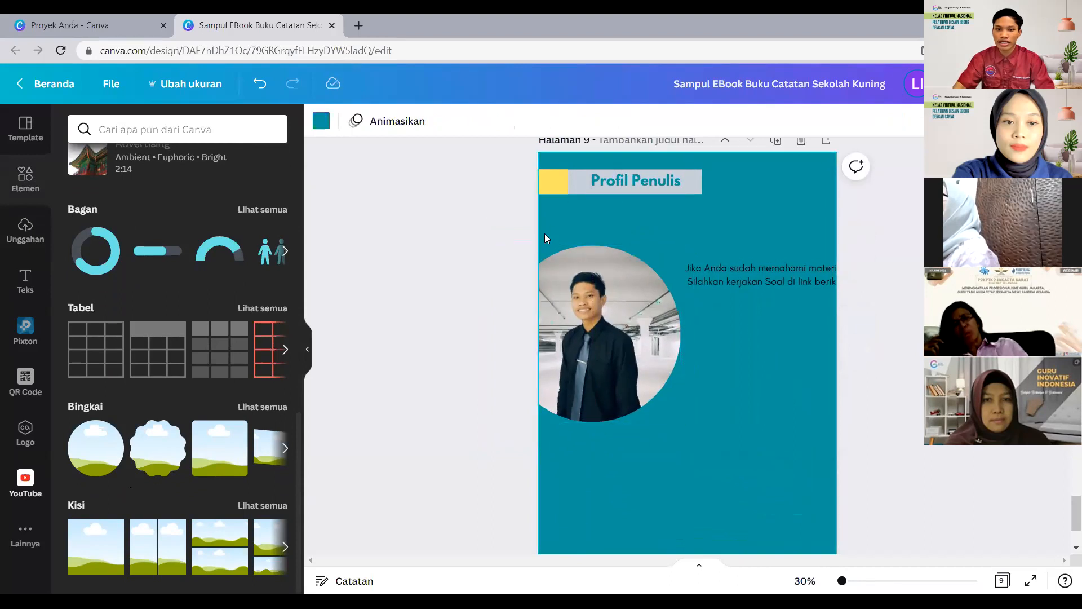
Check the ringed picture on the Pendahuluan page, then add a circle about 930 by 930 over the page 9 portrait.
scroll(696, 363, up, 20)
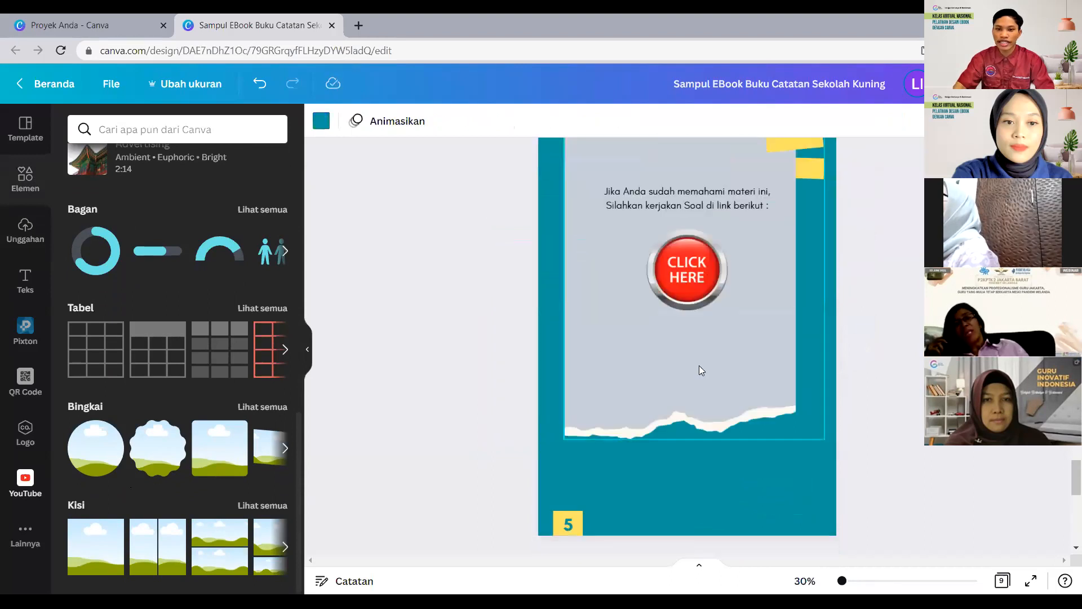
scroll(700, 365, up, 7)
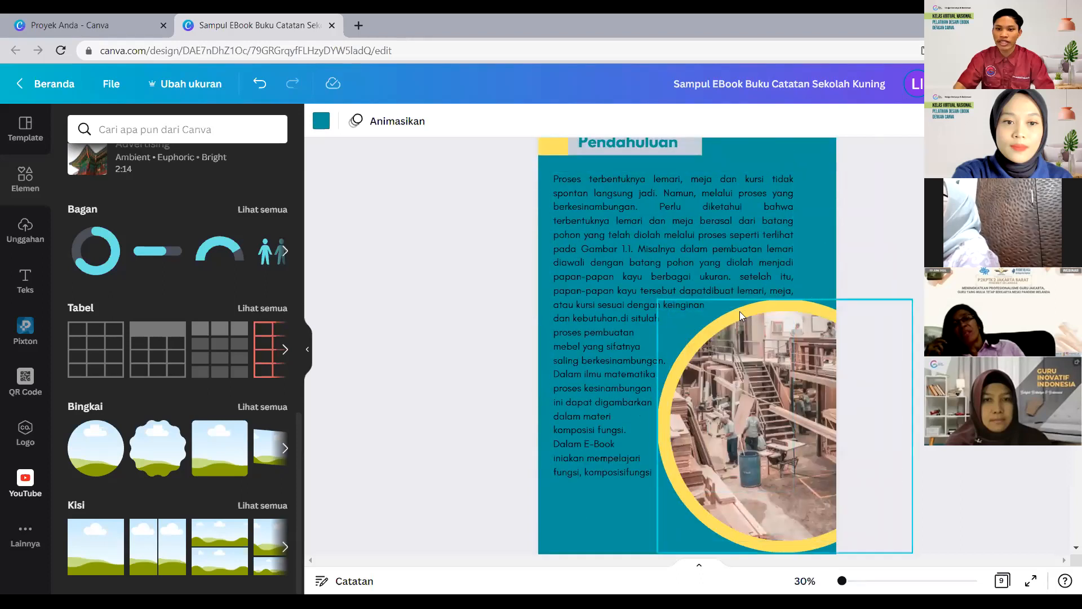
scroll(733, 364, down, 20)
scroll(731, 367, down, 20)
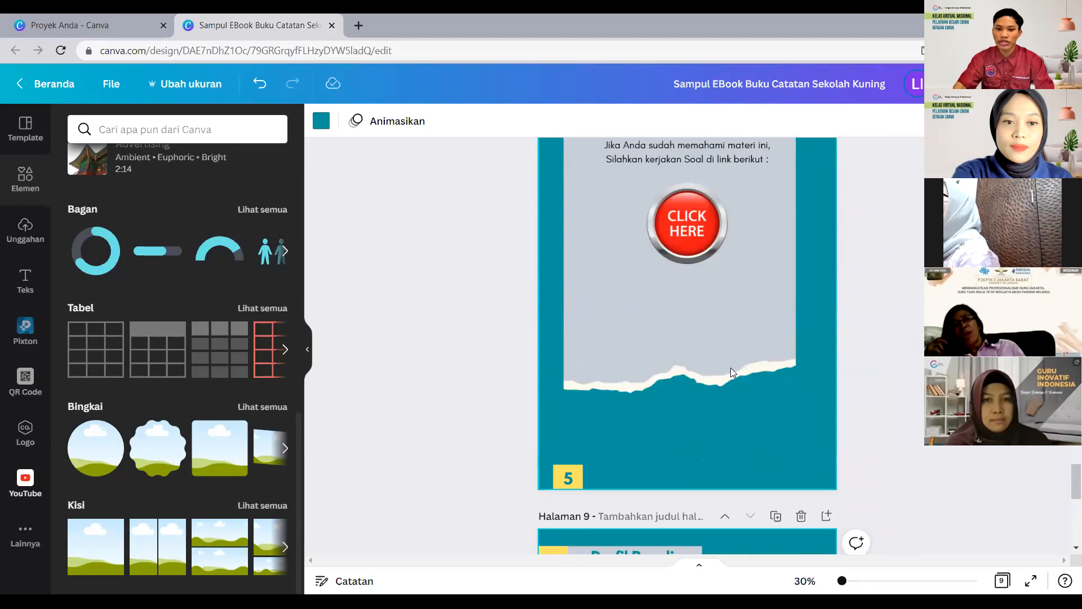
scroll(730, 373, up, 2)
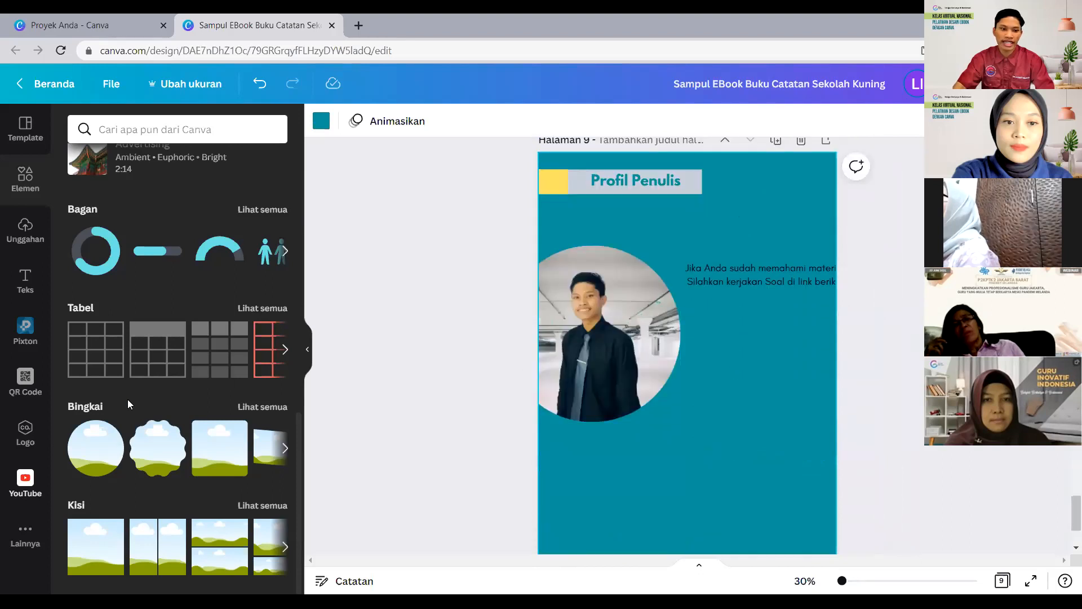
scroll(127, 399, up, 12)
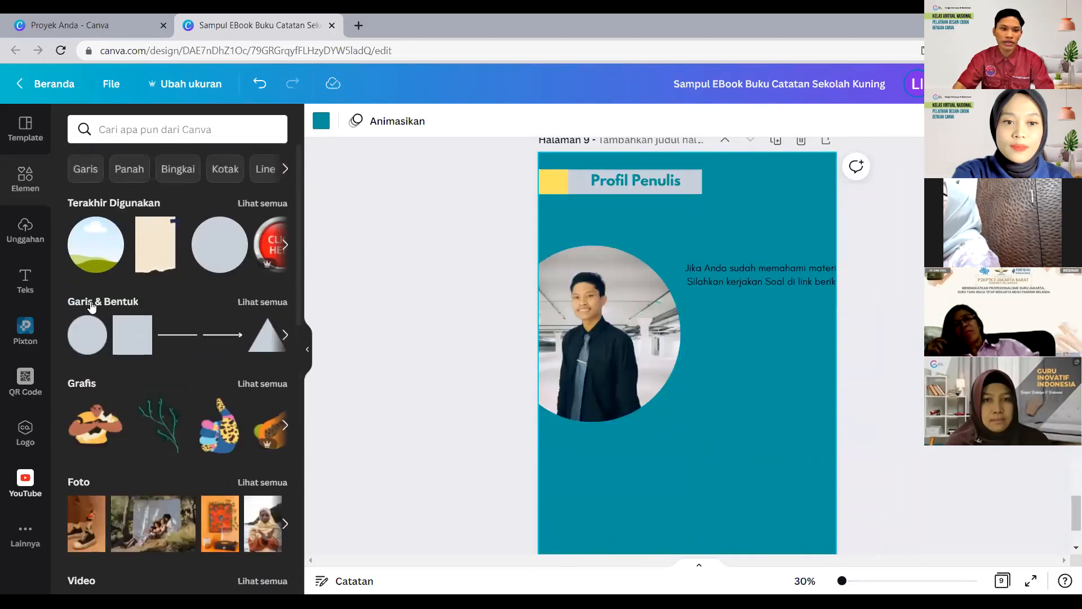
drag(650, 418, 541, 331)
drag(650, 389, 687, 422)
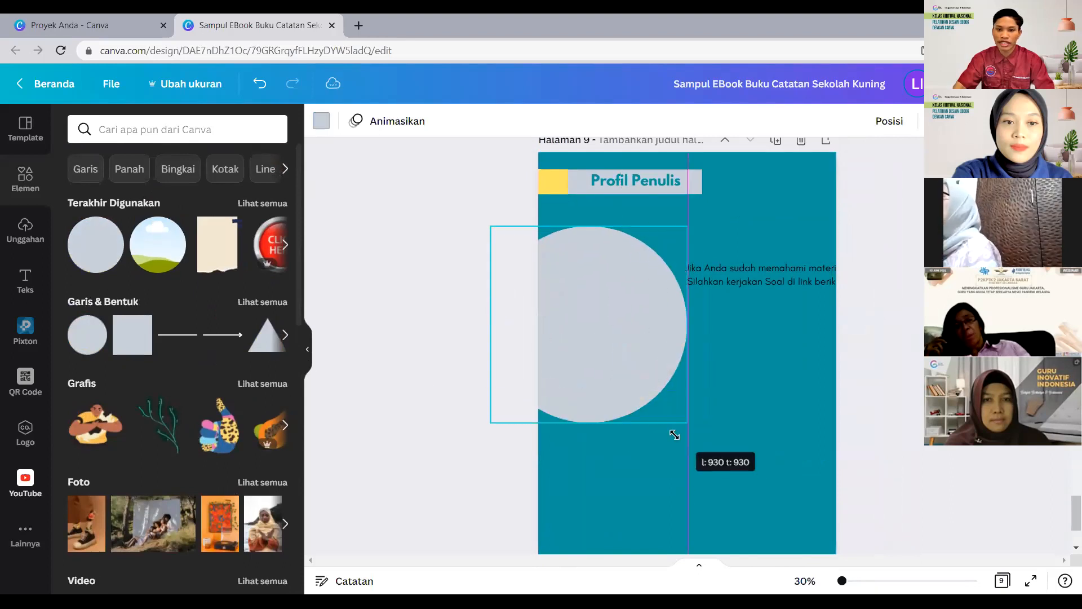
Fill the new circle with the document's yellow and send it behind the portrait.
click(321, 121)
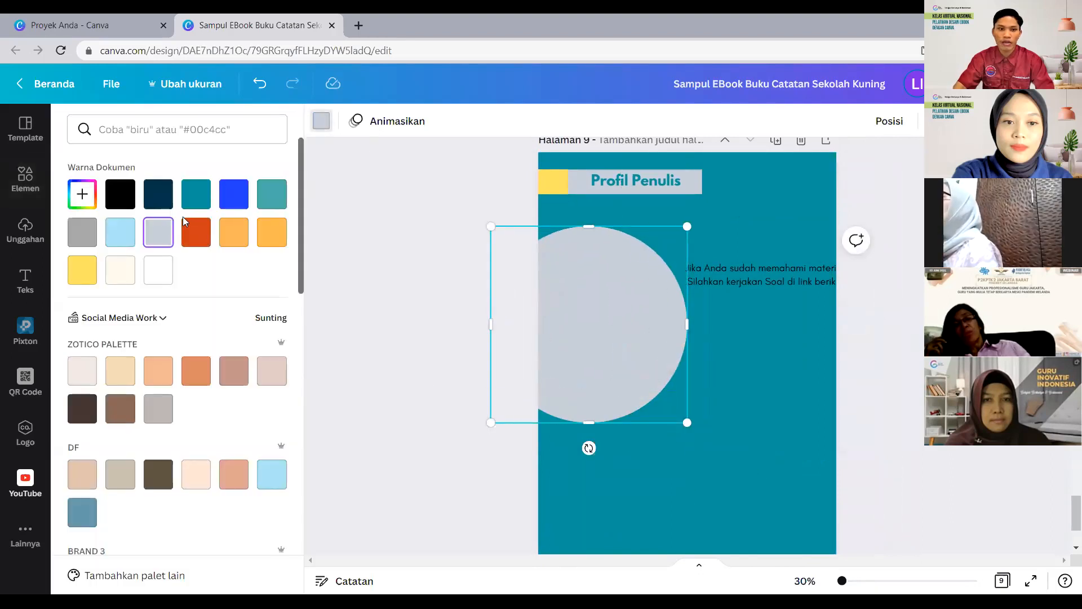
click(79, 267)
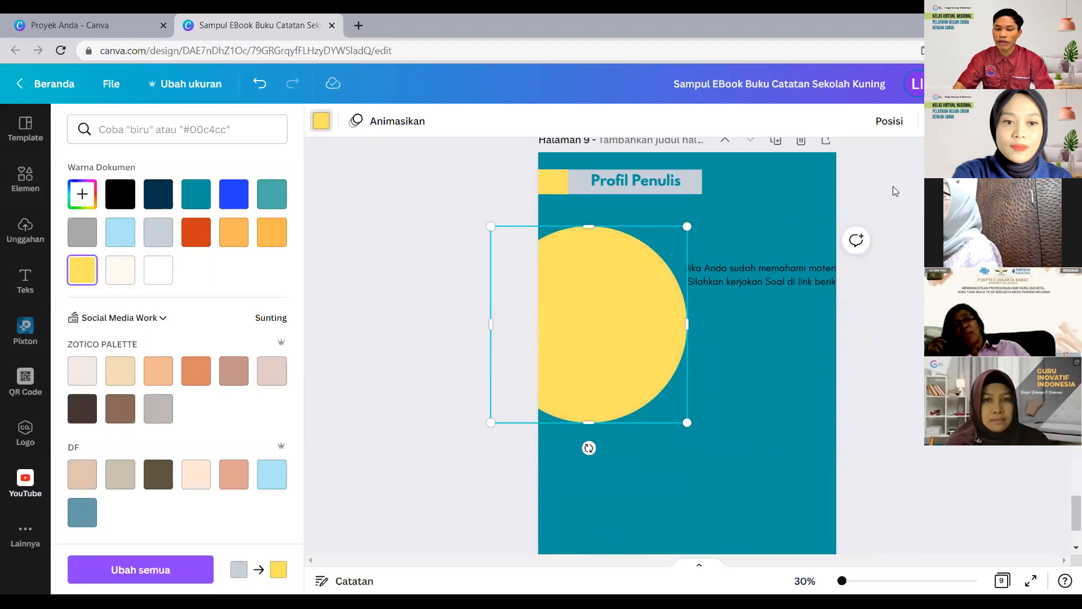
click(883, 127)
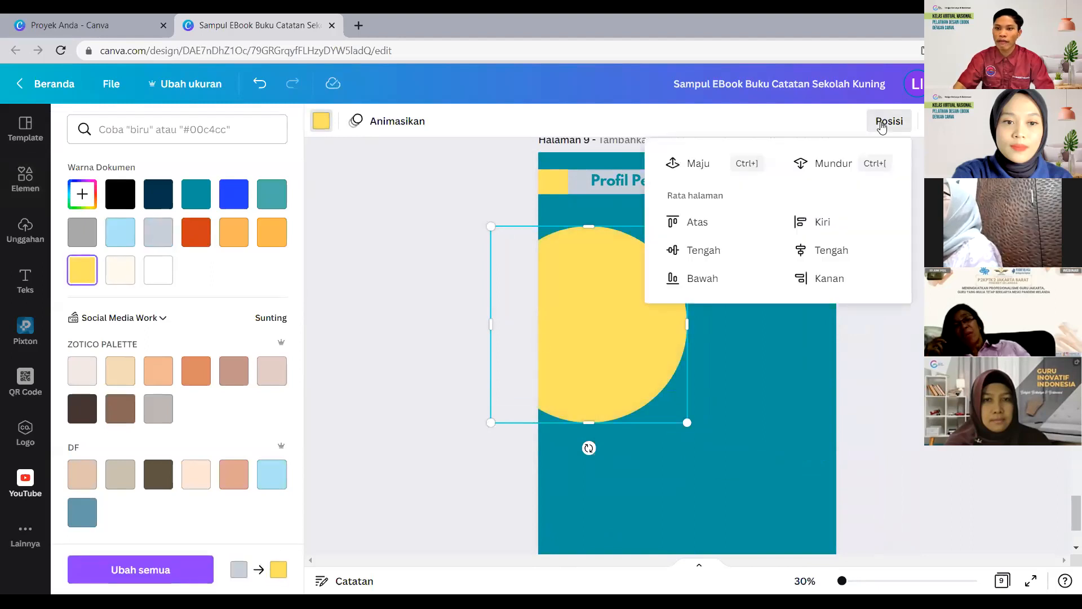
click(827, 169)
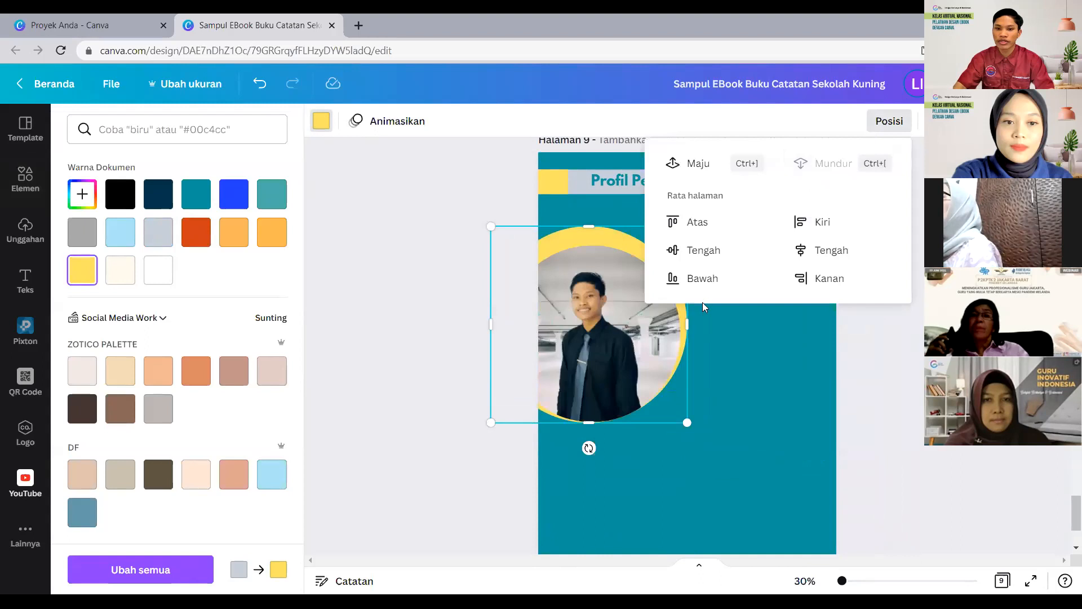
click(741, 434)
Adjust the yellow circle's size and proportions so it forms an even ring around the portrait.
click(603, 236)
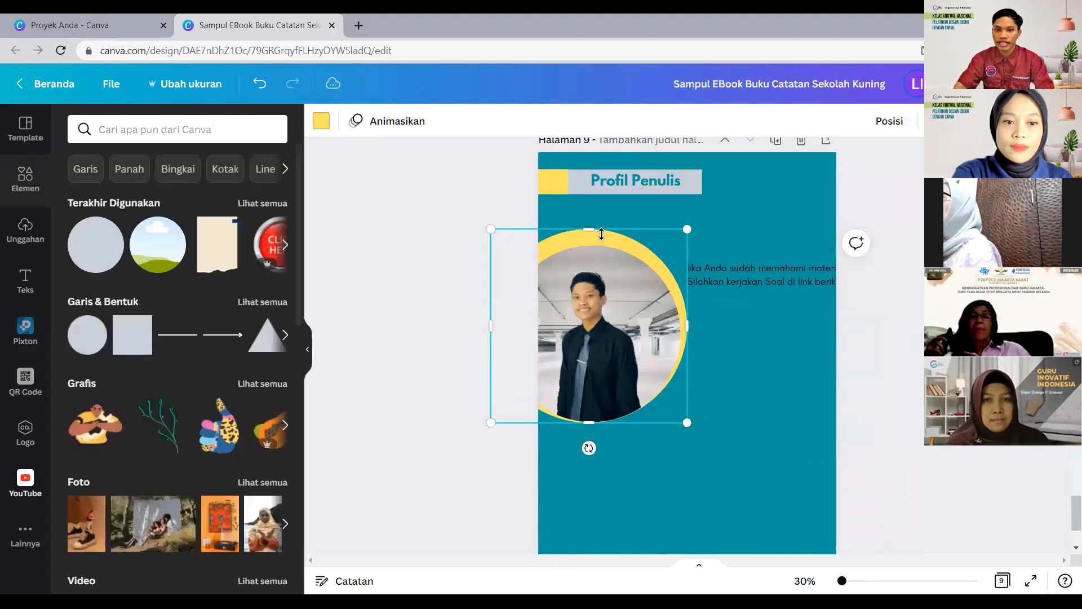
drag(619, 248, 621, 249)
drag(687, 422, 699, 433)
click(755, 434)
click(673, 391)
click(686, 391)
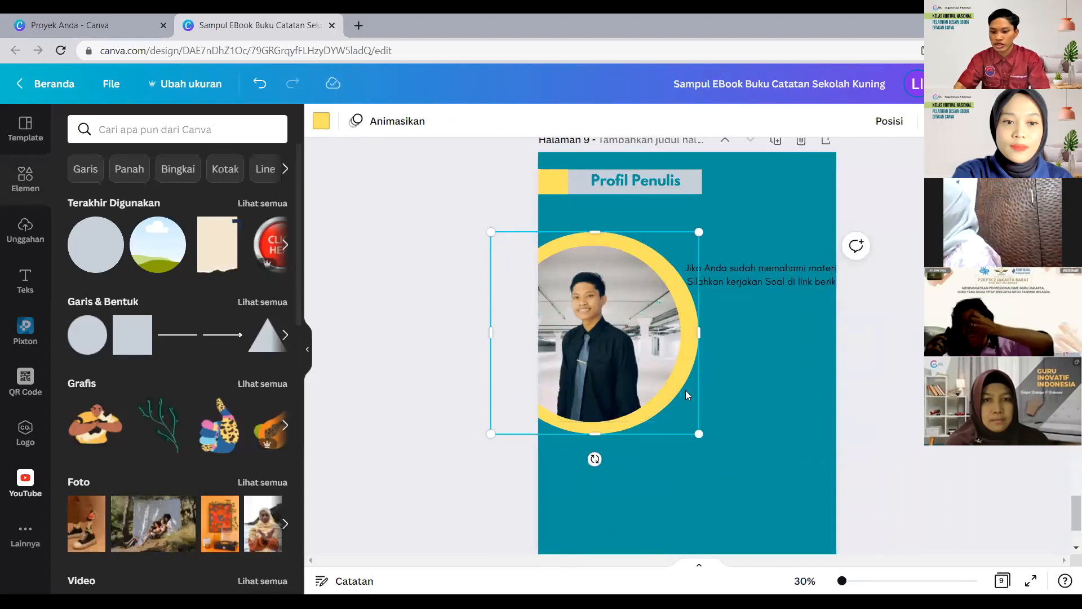
drag(692, 385, 685, 384)
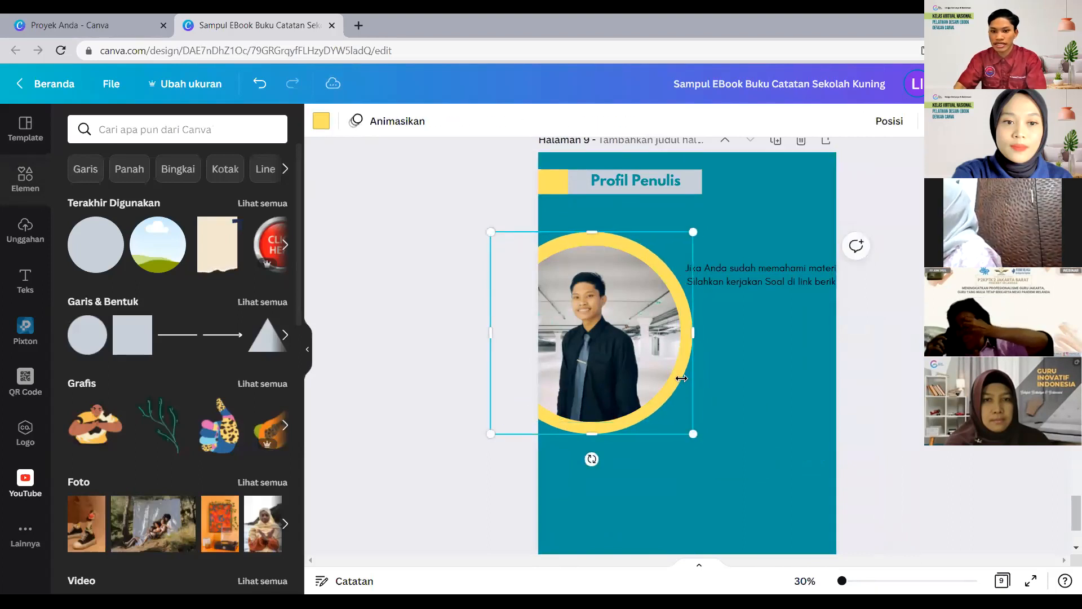
click(709, 379)
Move the instruction text on page 9 clear of the ring and replace all of it with the copied author biography.
drag(747, 281, 771, 275)
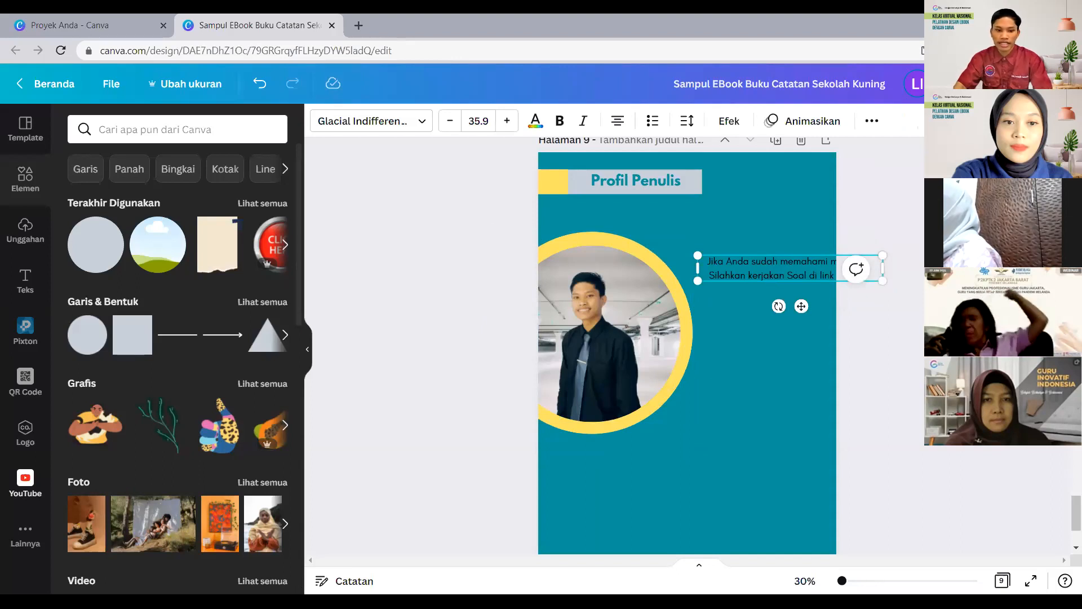
double_click(776, 275)
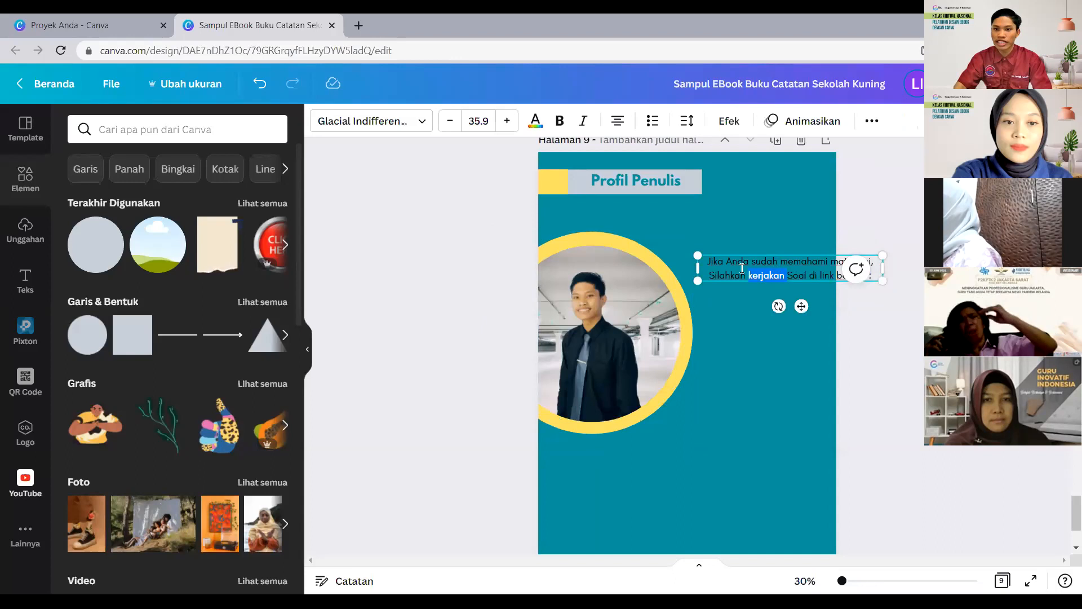
drag(843, 288, 874, 278)
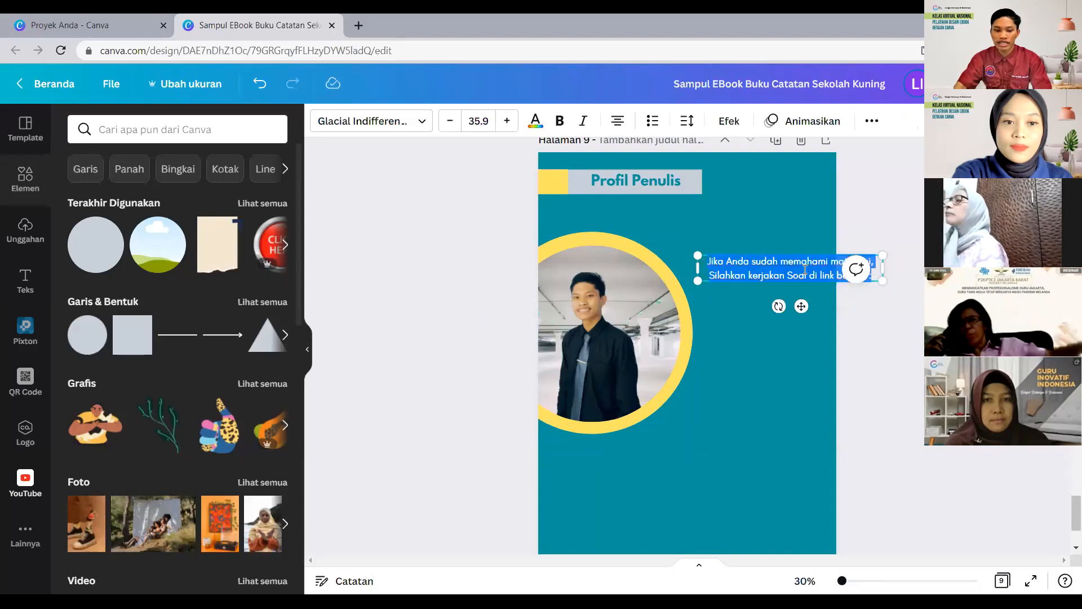
right_click(739, 273)
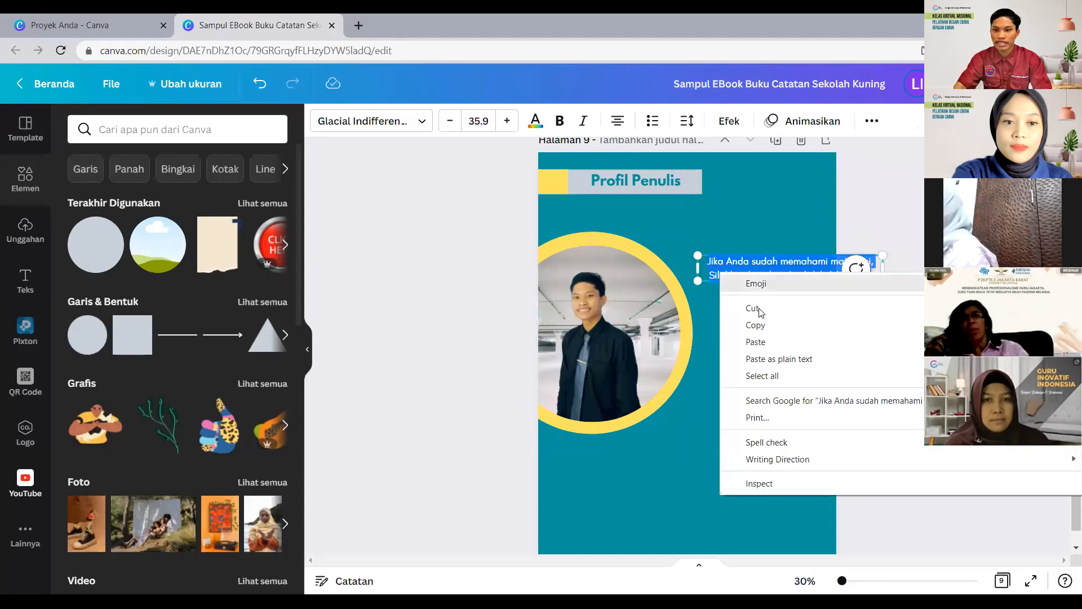
click(752, 340)
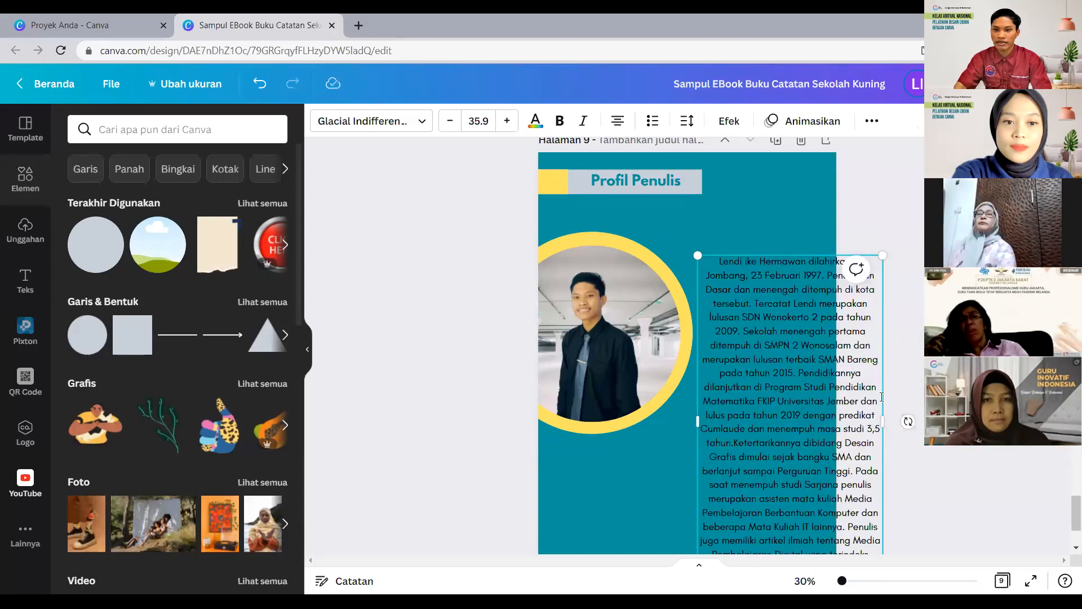
Narrow the biography text box to fit beside the portrait at font size 31.9, move it up, and justify the text.
drag(882, 429, 826, 428)
drag(737, 262, 739, 225)
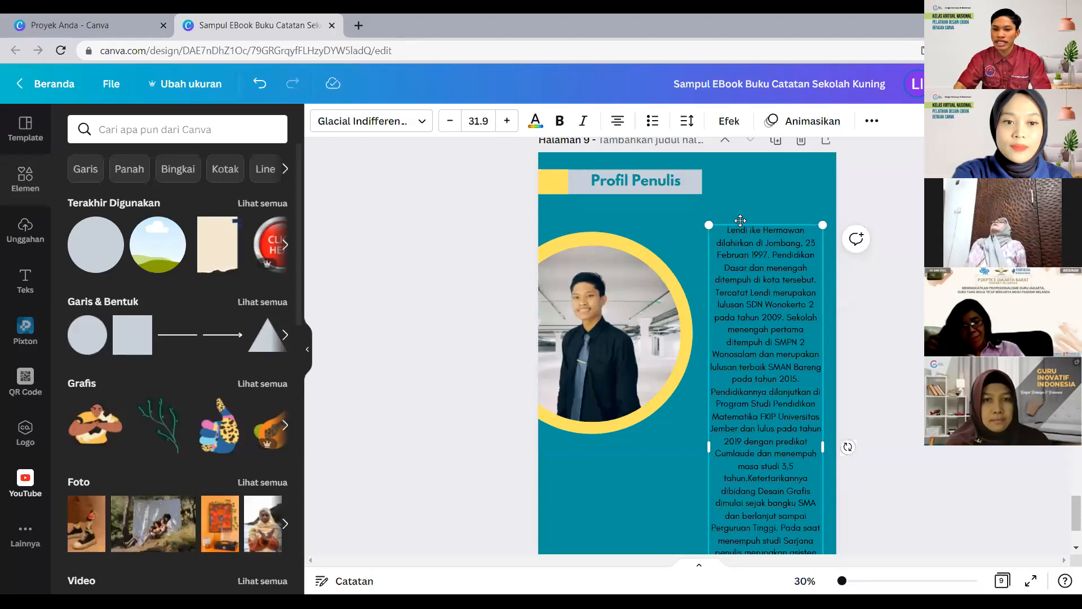
mouse_move(740, 220)
mouse_down()
mouse_move(740, 197)
mouse_move(742, 224)
mouse_up()
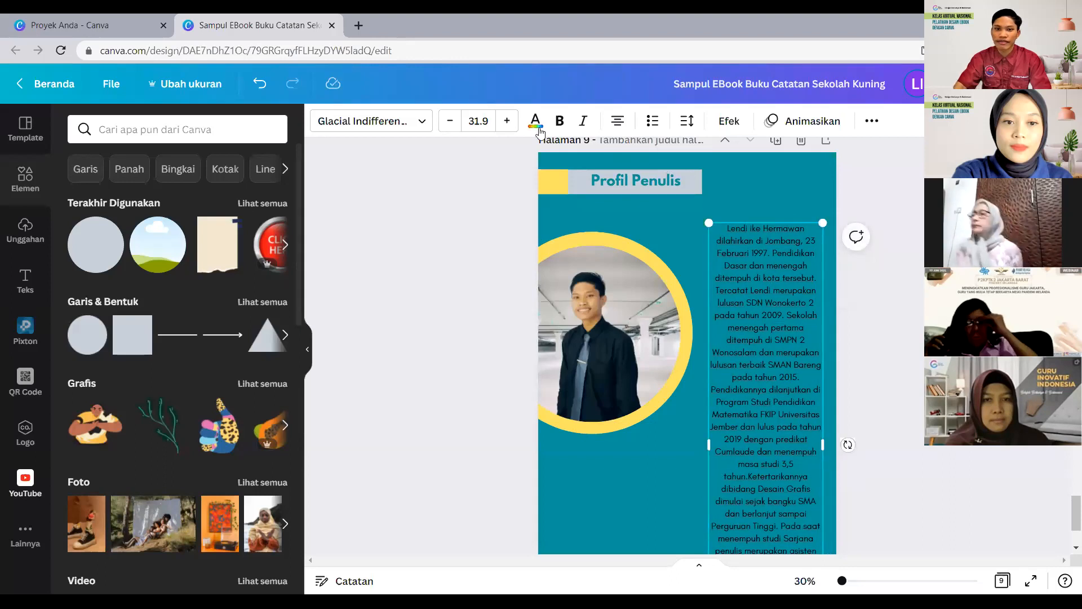
click(618, 121)
click(618, 121)
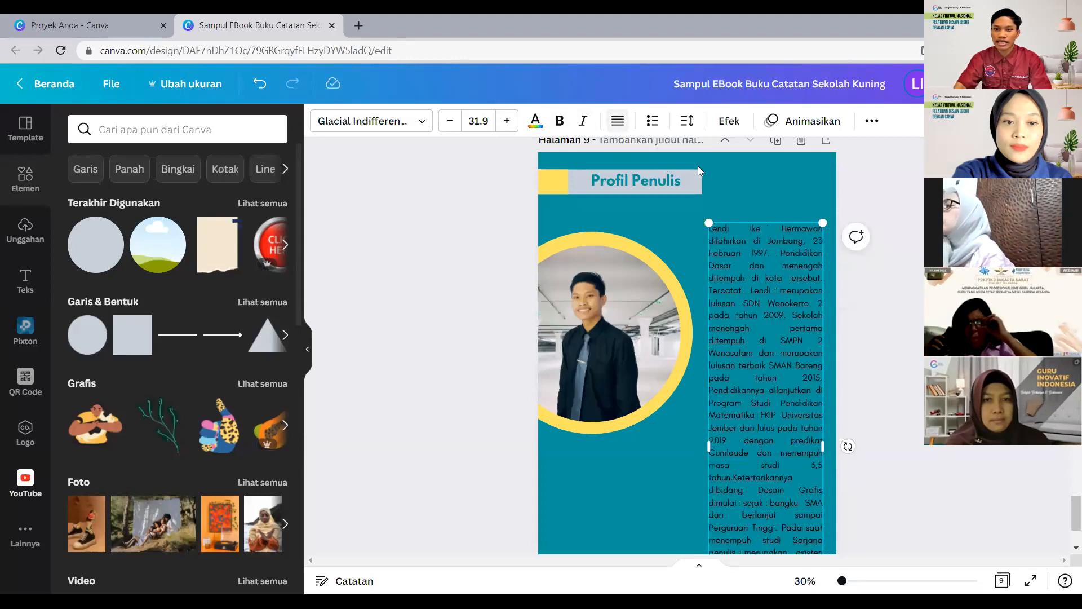
click(771, 194)
Scale the biography text down to size 27.8, widen its box toward the portrait, and move it up slightly.
scroll(766, 338, down, 2)
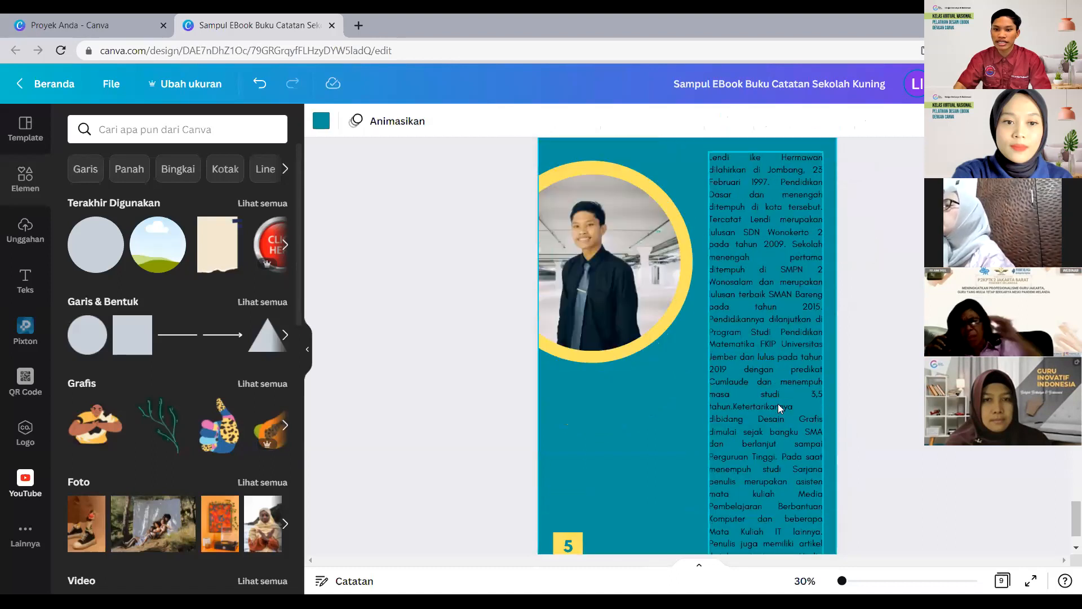
click(727, 349)
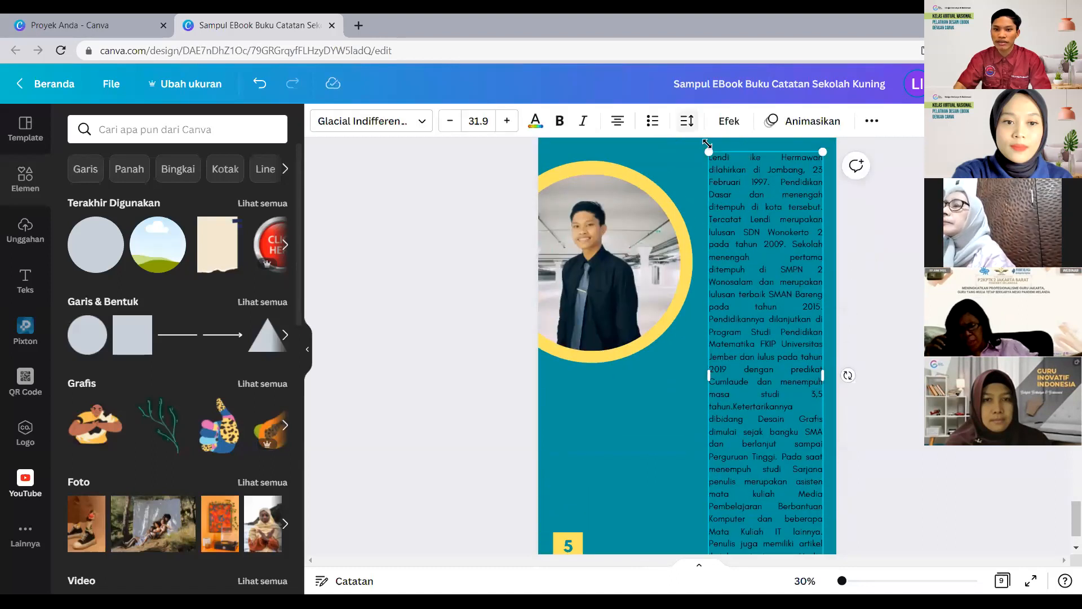
drag(723, 175, 746, 210)
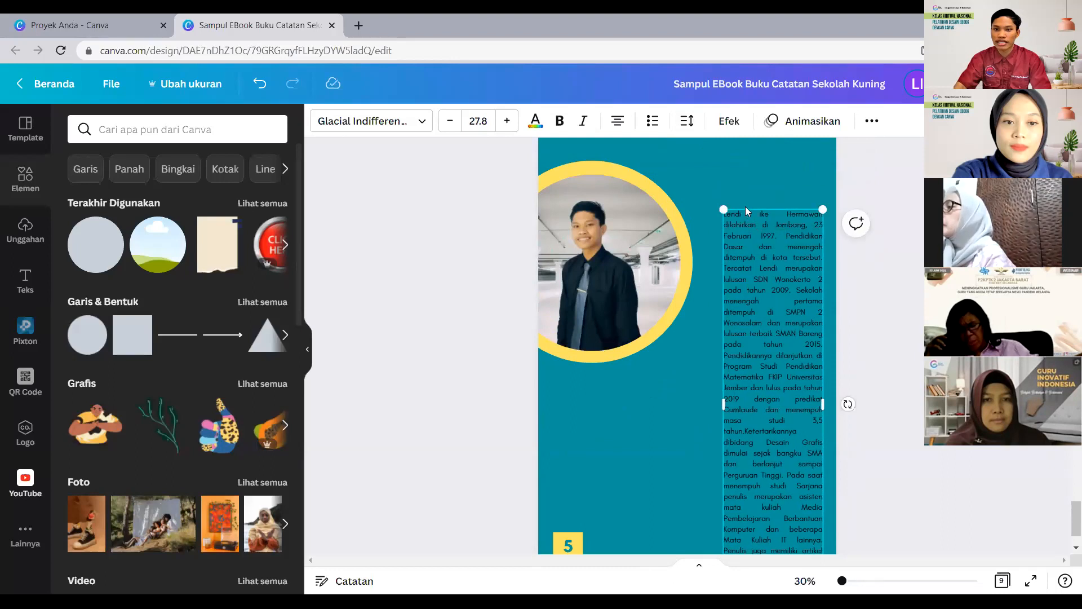
drag(720, 406, 701, 393)
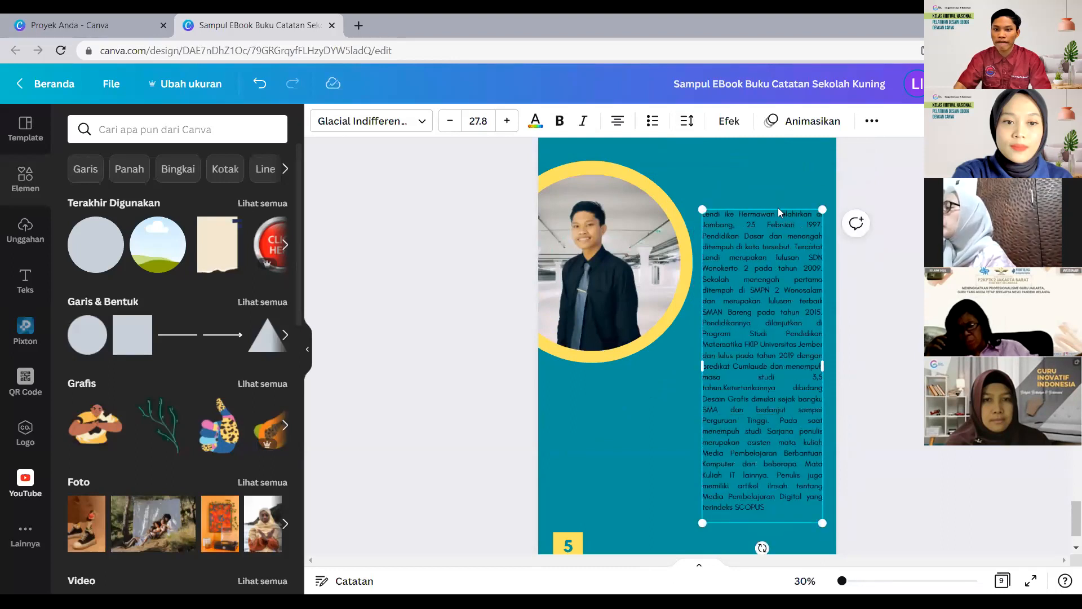
drag(737, 228, 739, 202)
click(676, 392)
scroll(679, 396, up, 3)
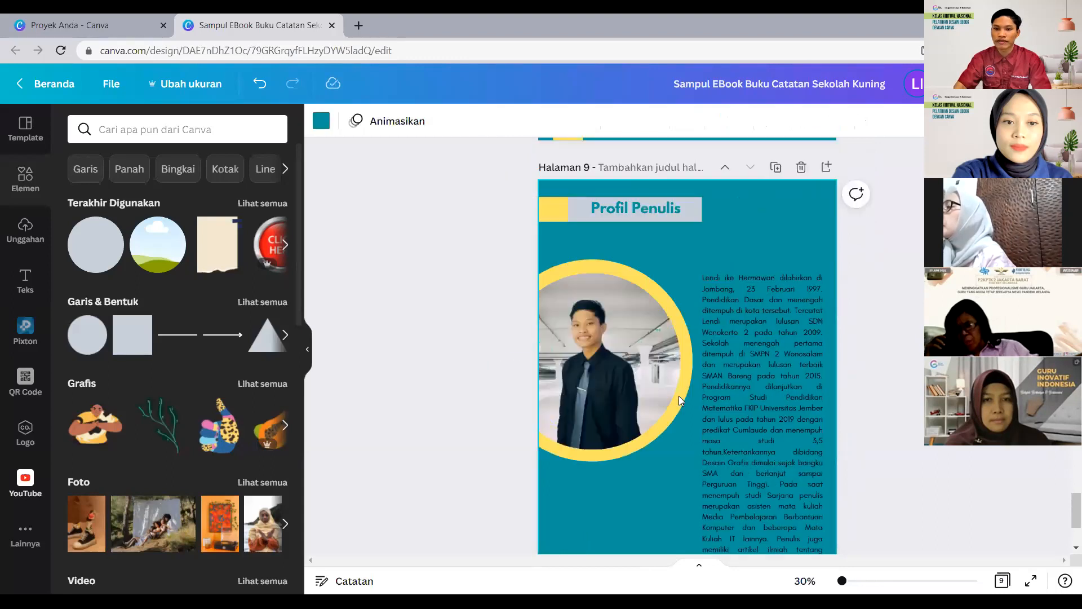
scroll(743, 411, down, 4)
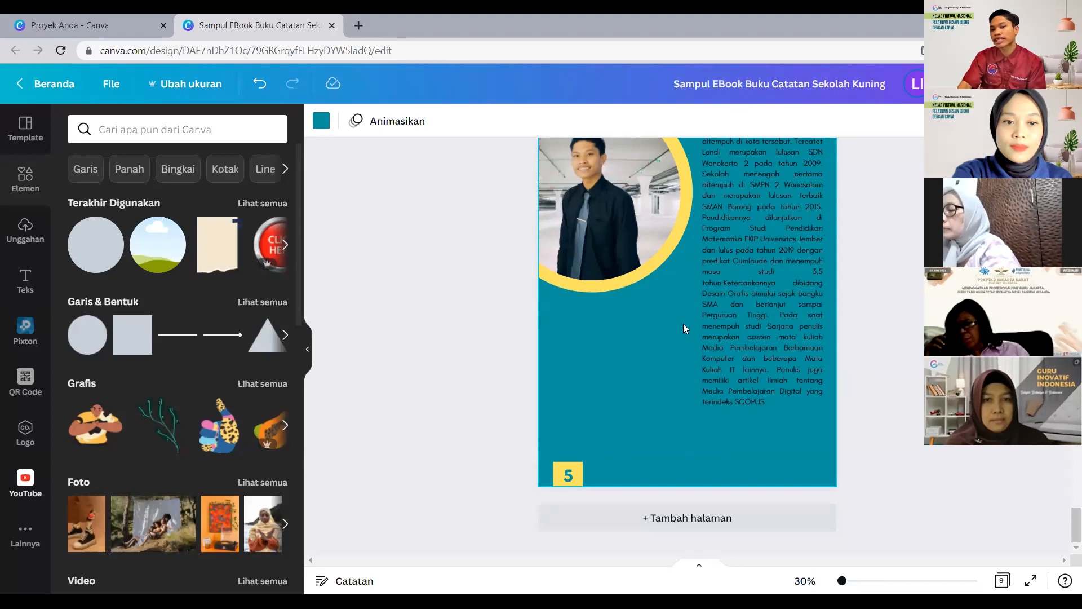
scroll(480, 334, down, 4)
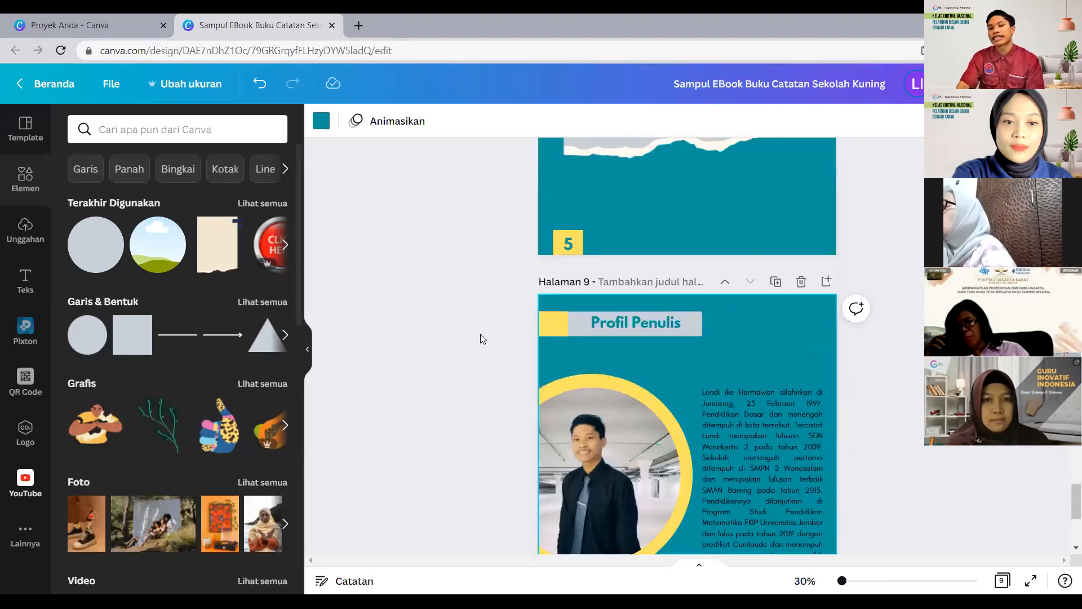
Copy the "Profil Penulis" heading with its yellow and grey blocks and paste it below the portrait at the page's left edge.
scroll(529, 379, up, 1)
drag(518, 376, 731, 425)
right_click(669, 394)
click(714, 418)
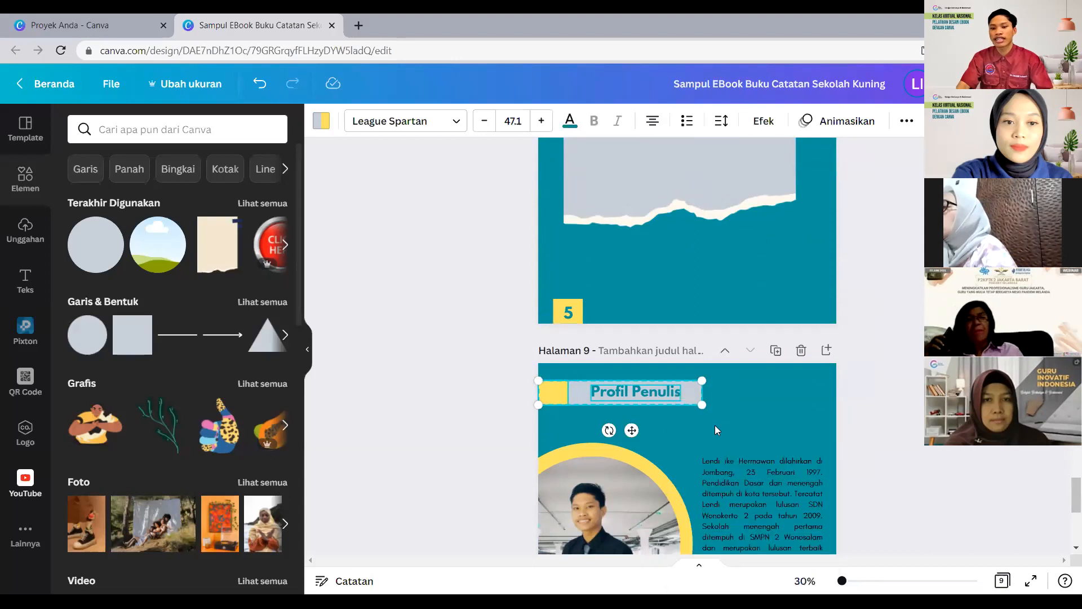
scroll(620, 397, down, 5)
click(619, 396)
right_click(619, 396)
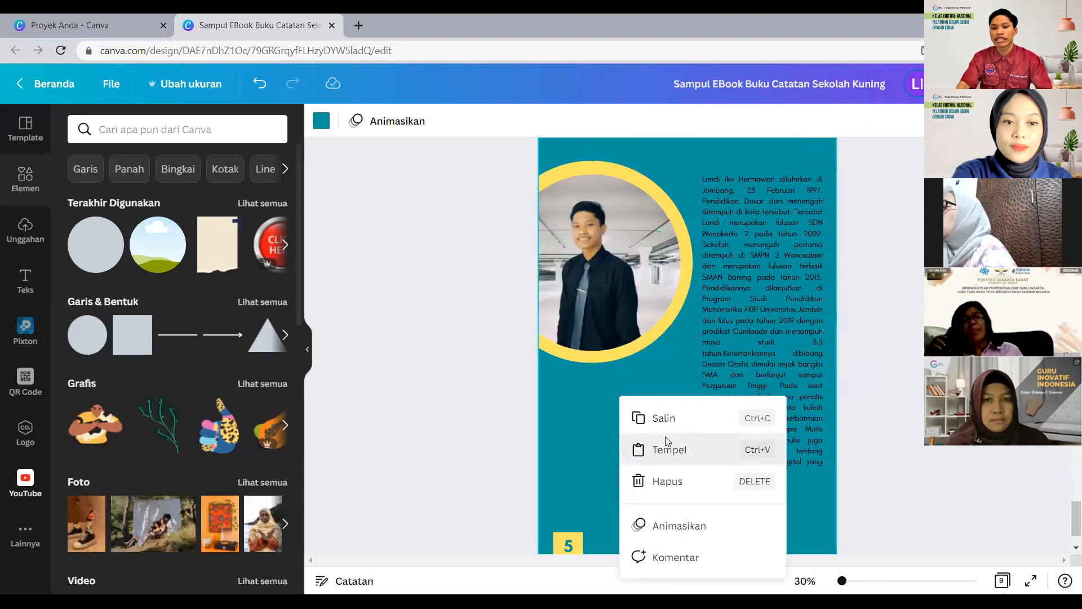
click(663, 443)
drag(622, 373, 540, 430)
click(520, 413)
Delete the yellow block from the copied heading and move its text above the grey bar.
click(545, 407)
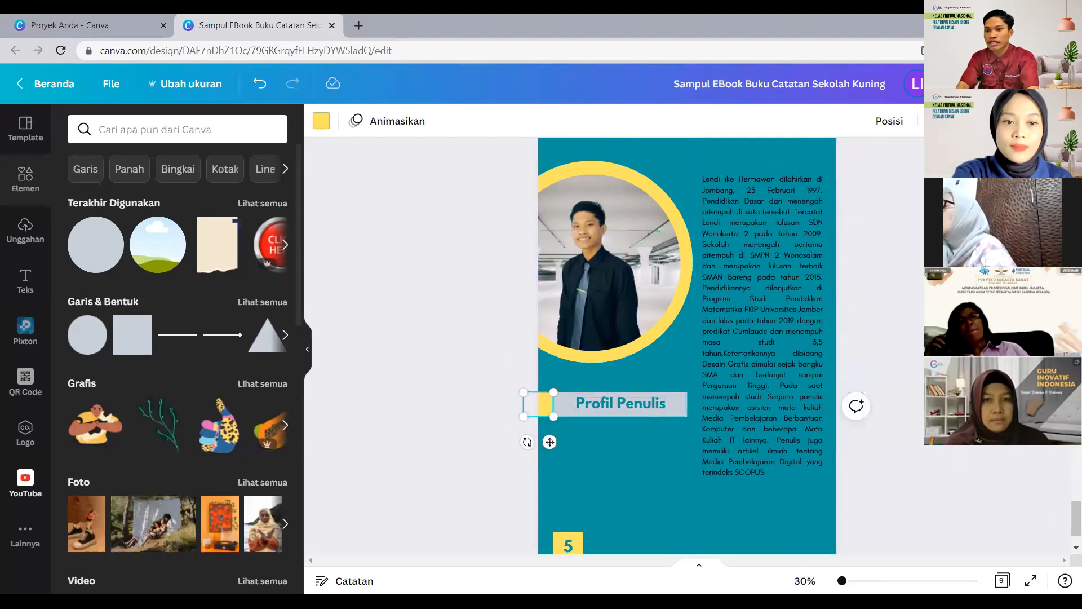
click(631, 399)
drag(632, 399, 596, 352)
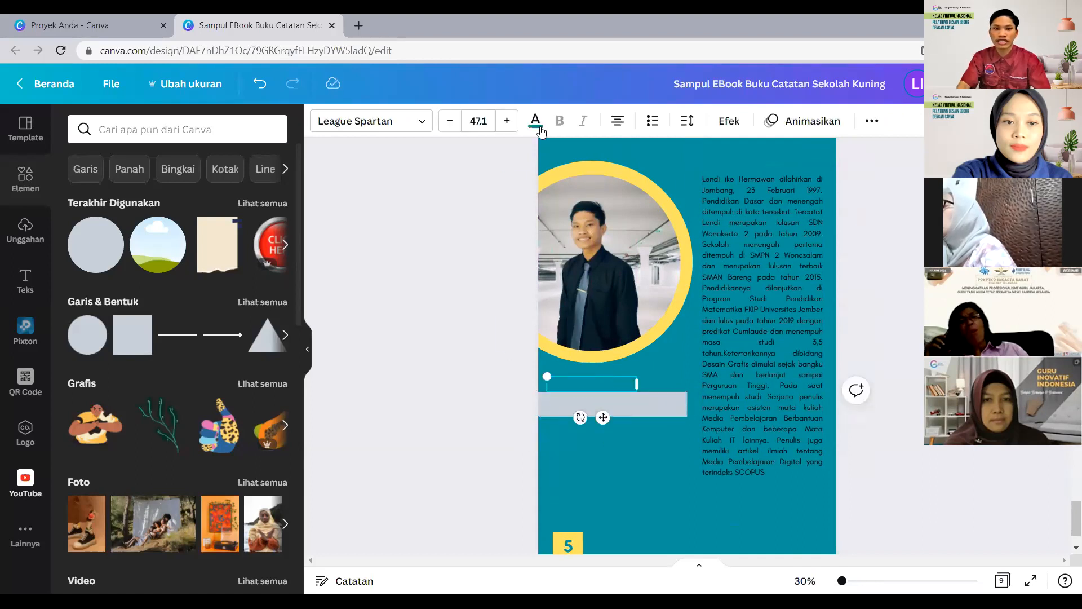
Colour the copied heading text light grey and replace its wording with "Contact".
click(533, 121)
click(157, 232)
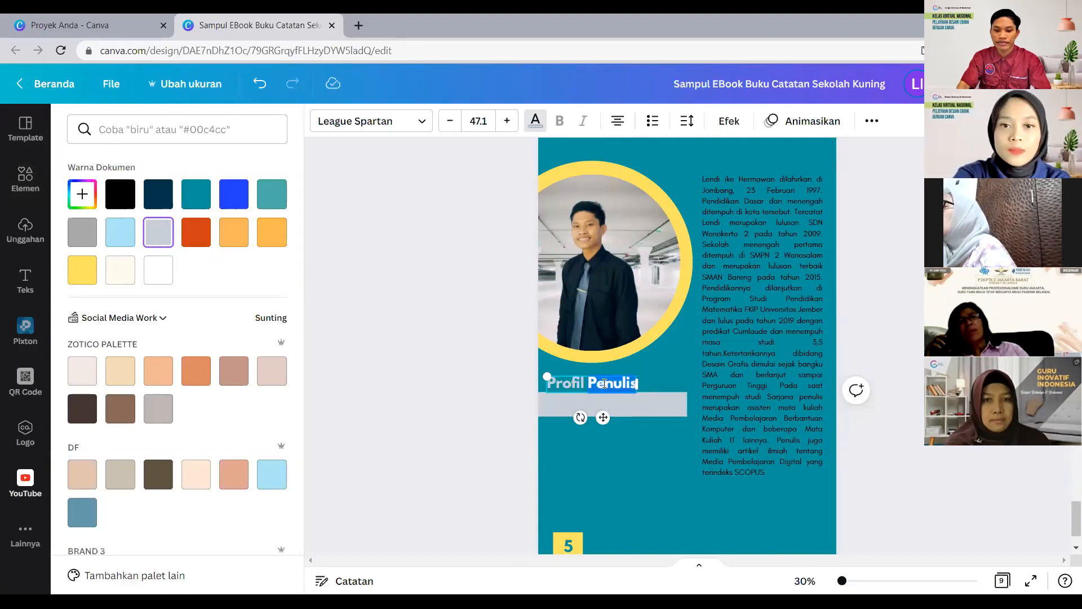
key(BackSpace)
key(BackSpace)
key(BackSpace)
key(BackSpace)
key(BackSpace)
key(BackSpace)
key(BackSpace)
key(BackSpace)
key(BackSpace)
key(BackSpace)
key(BackSpace)
key(BackSpace)
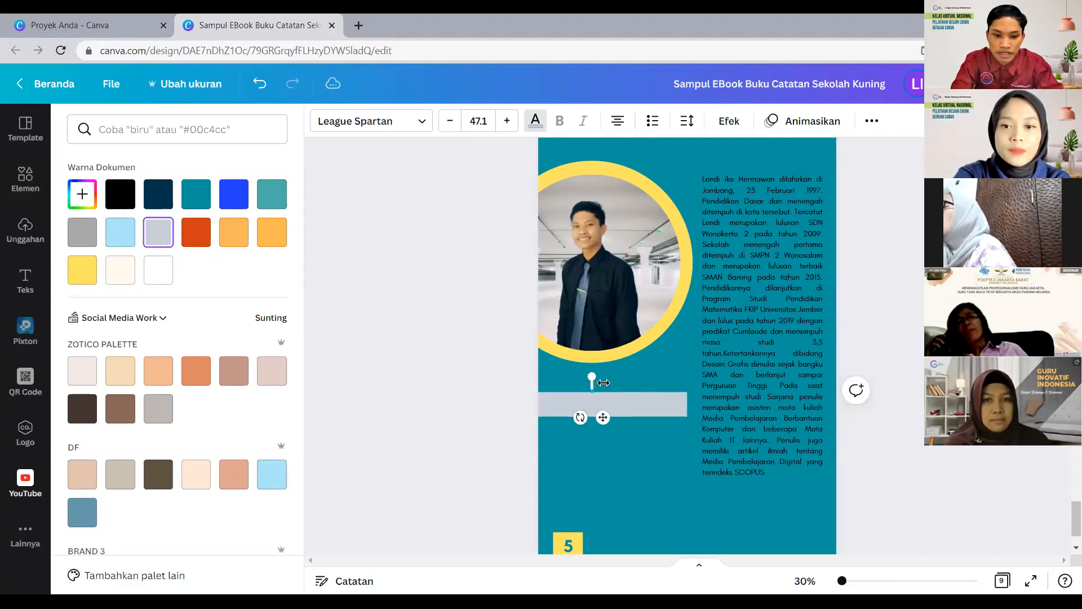
text(Contac)
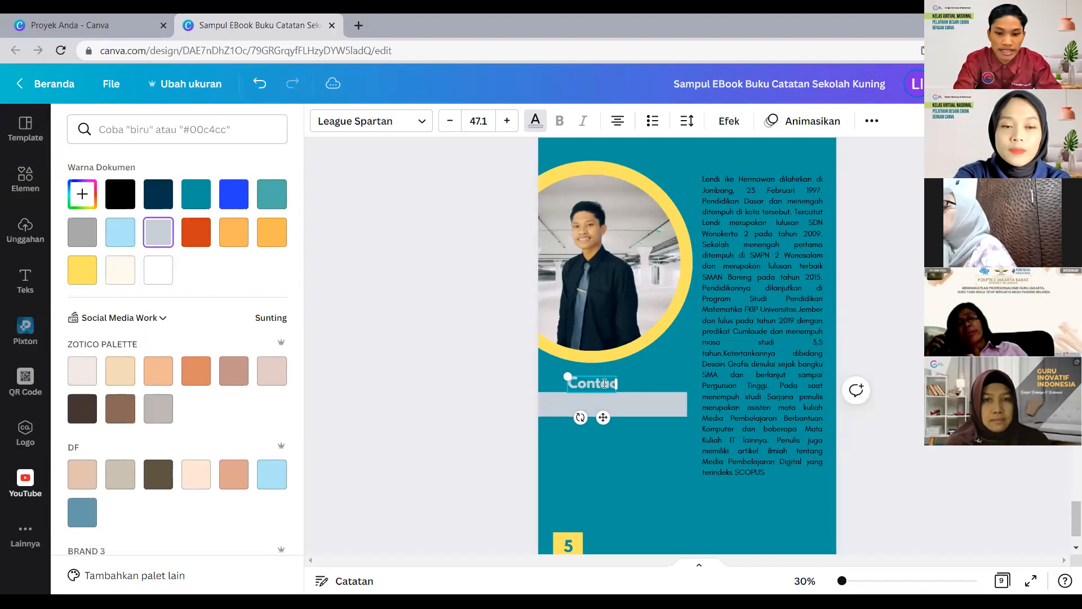
text(t)
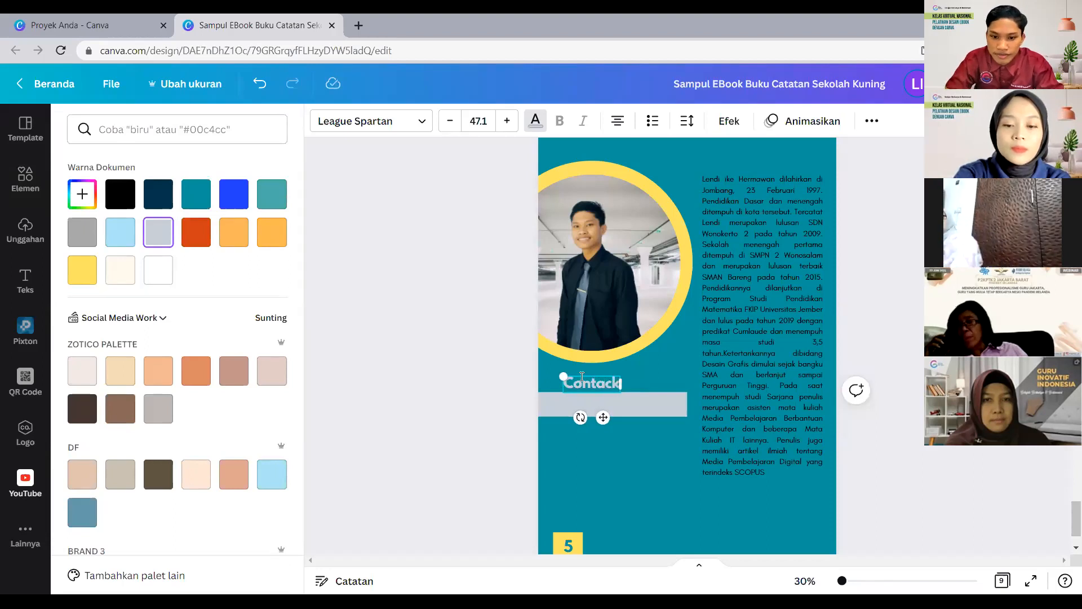
Reduce the heading to font size 39.3, reword it as "Sosial Media", and shift it toward the grey bar's left end.
drag(561, 373, 573, 378)
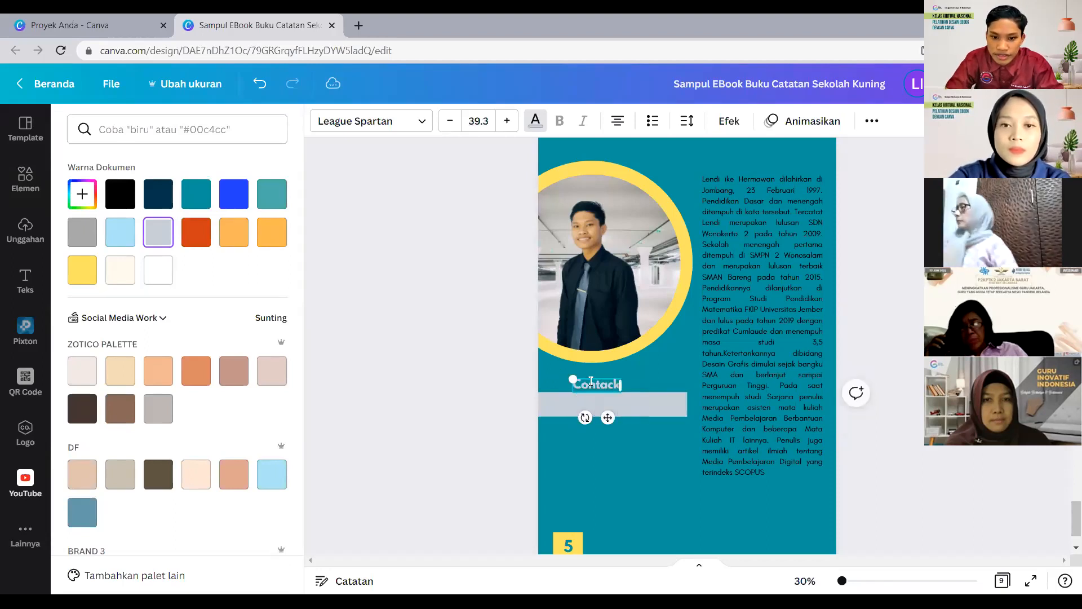
key(BackSpace)
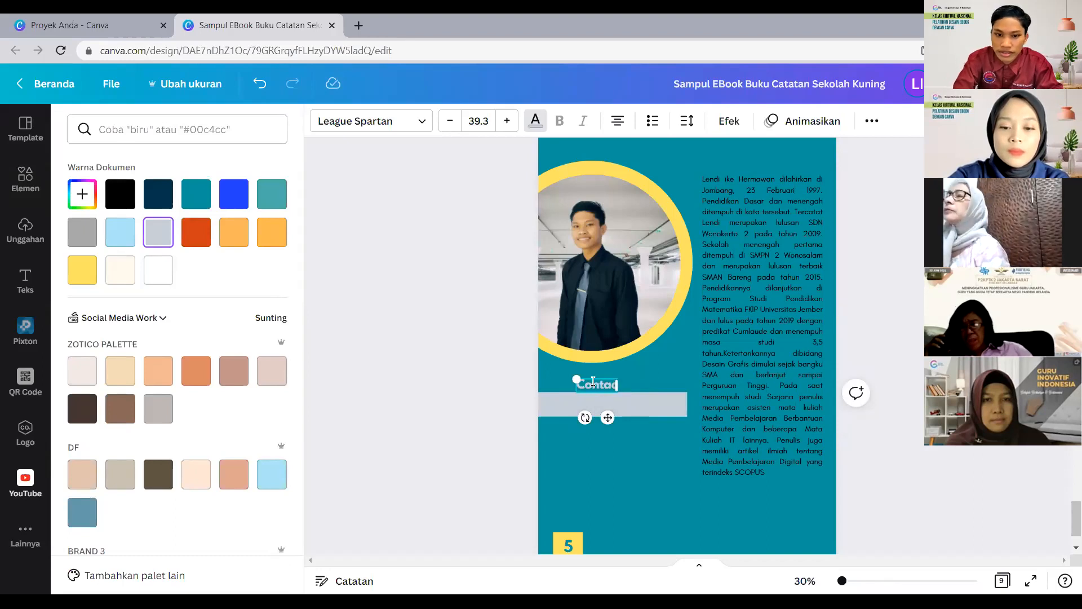
drag(576, 379, 590, 381)
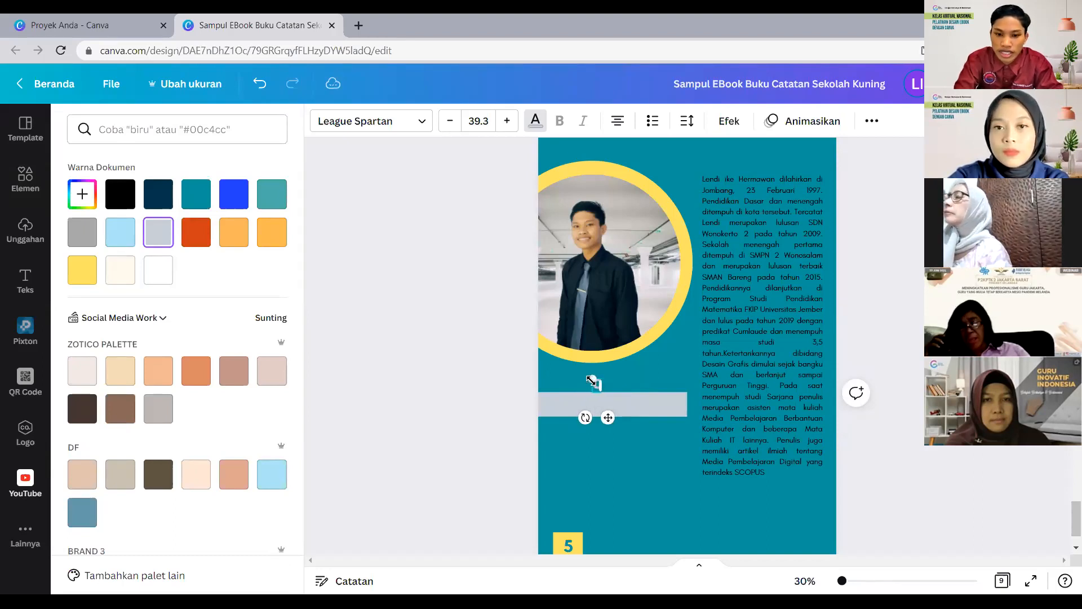
text(al Media)
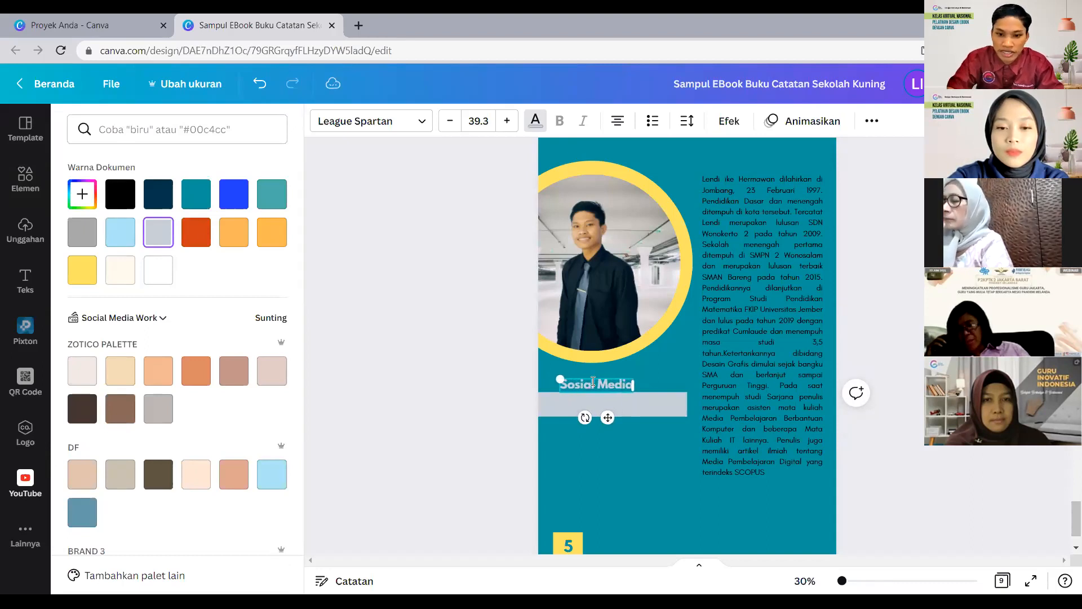
click(477, 397)
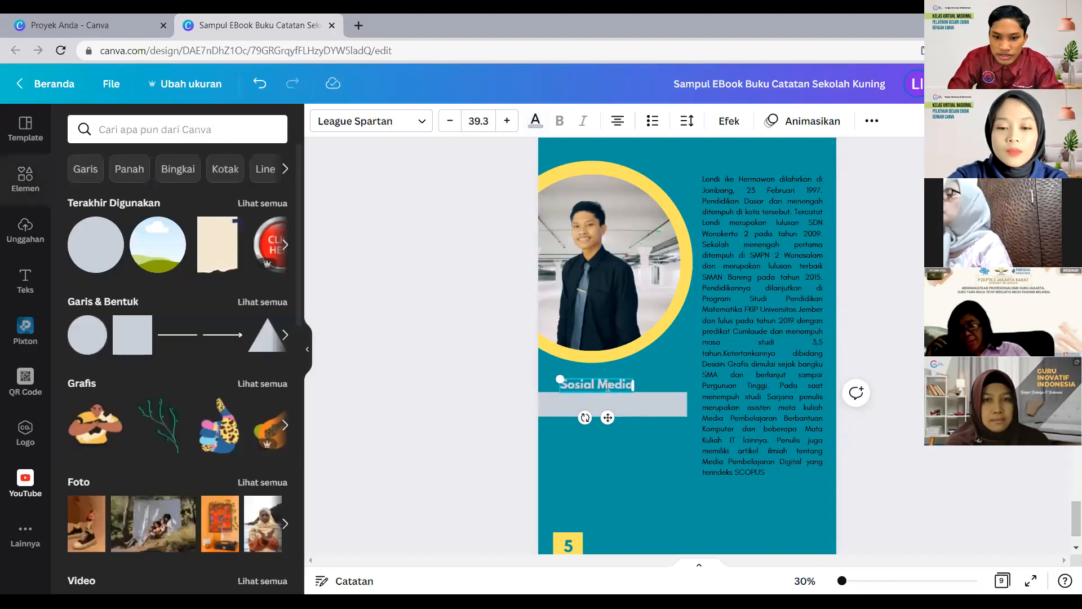
drag(600, 389, 596, 387)
Increase the height of the grey bar under the "Sosial Media" heading by extending it downward.
click(622, 400)
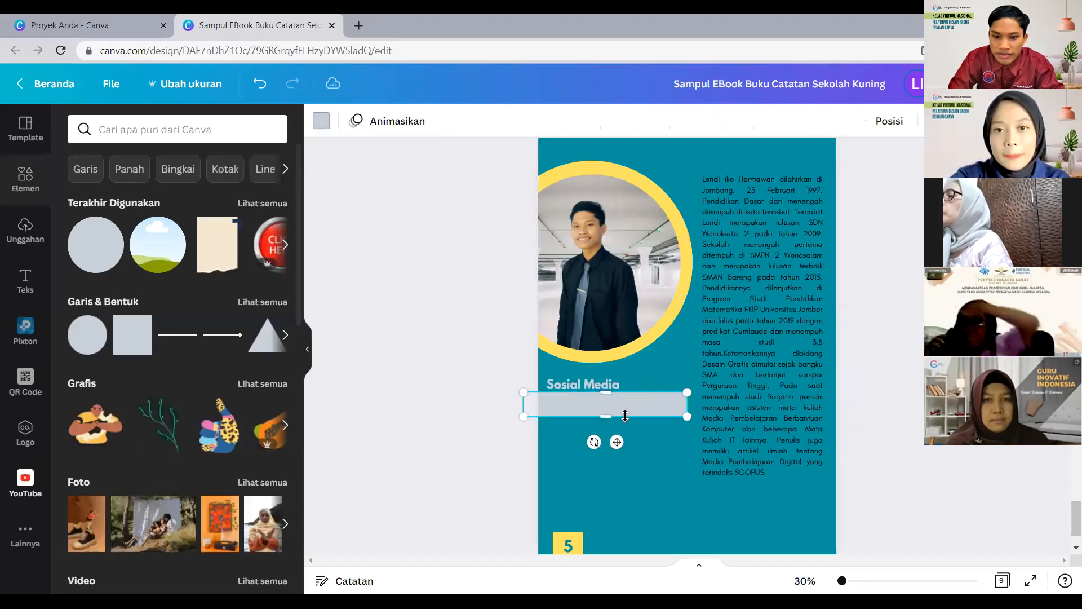
drag(611, 417, 610, 422)
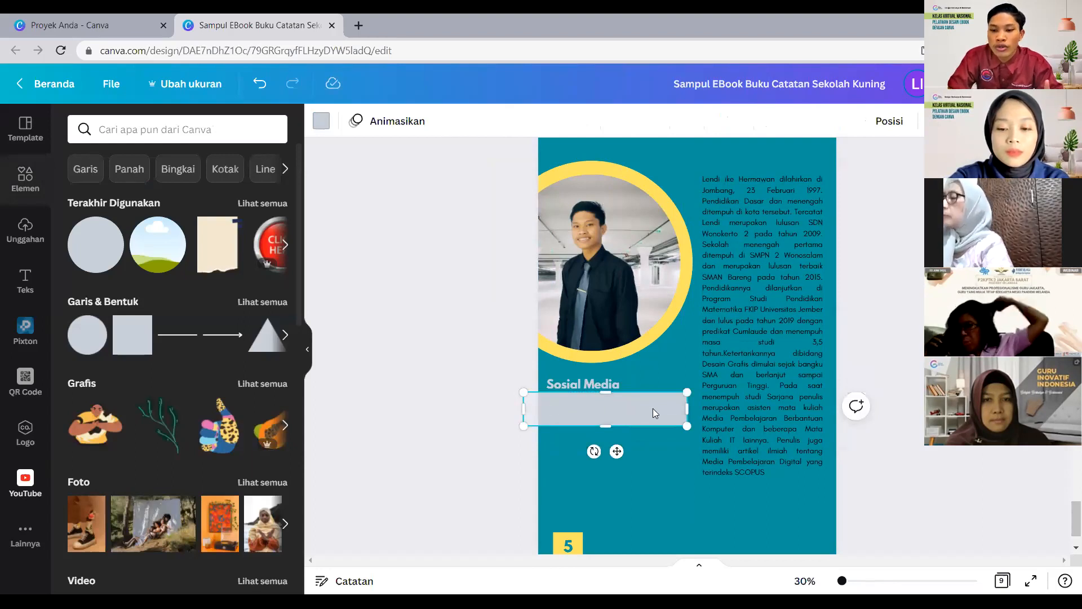
click(468, 371)
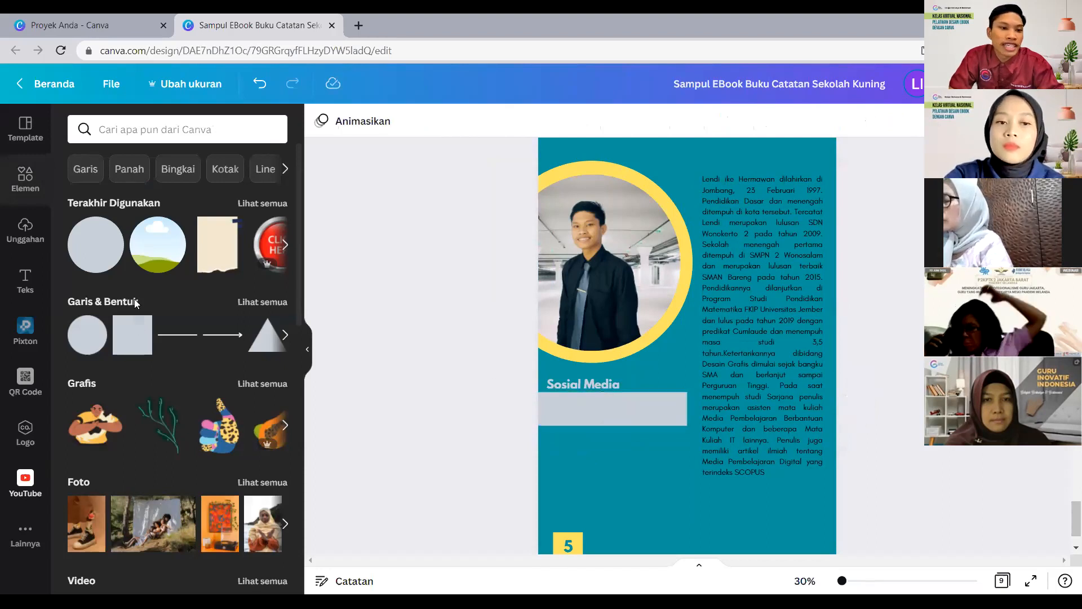
Find a red YouTube logo in the elements library, insert it, and scale it down at the grey bar's right end.
click(127, 130)
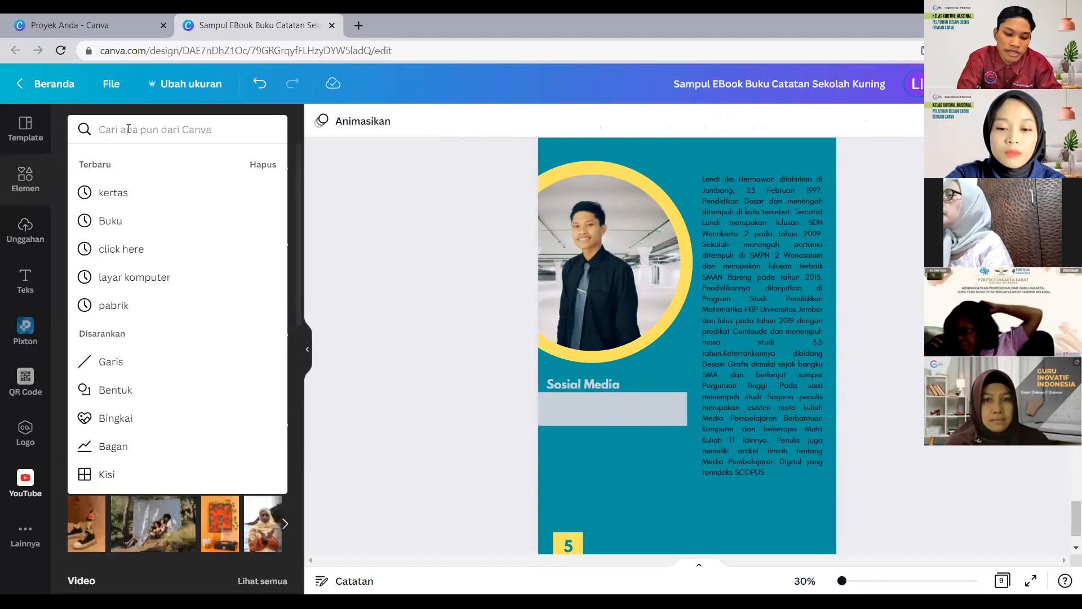
text(Youtubr)
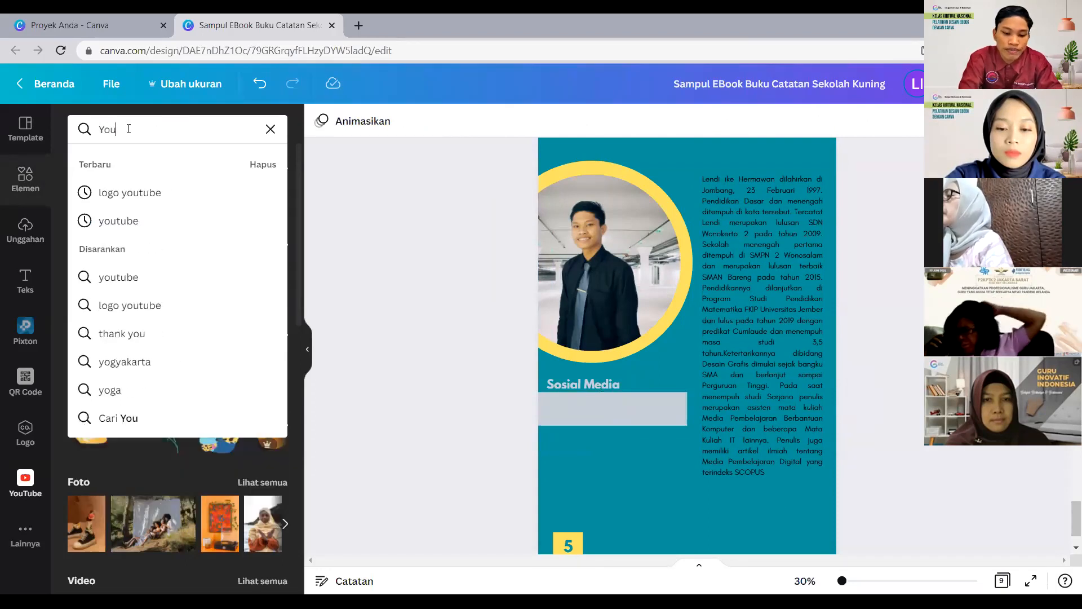
key(Return)
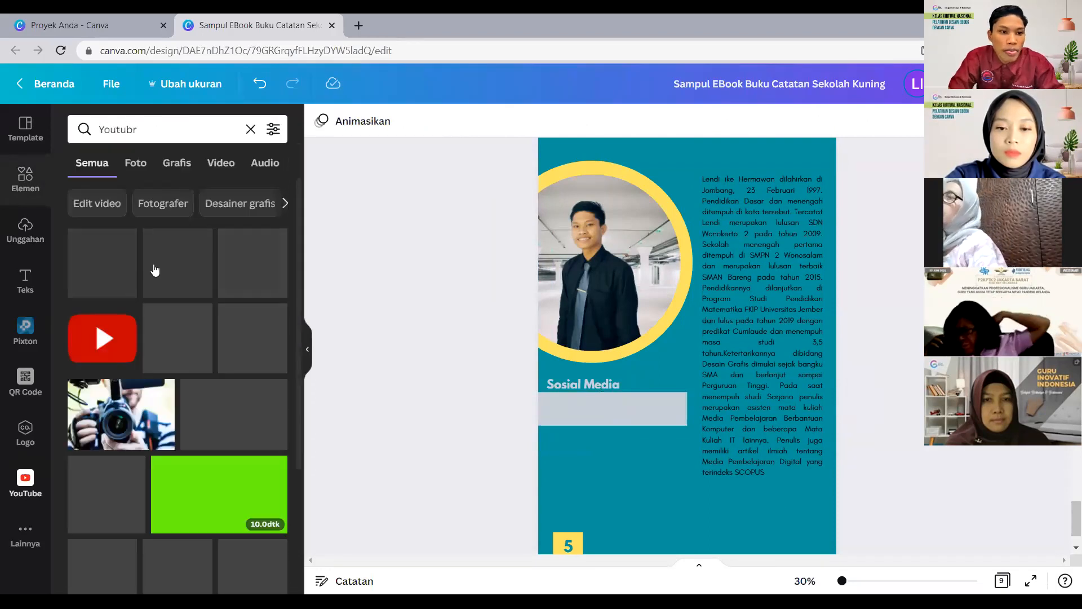
click(98, 272)
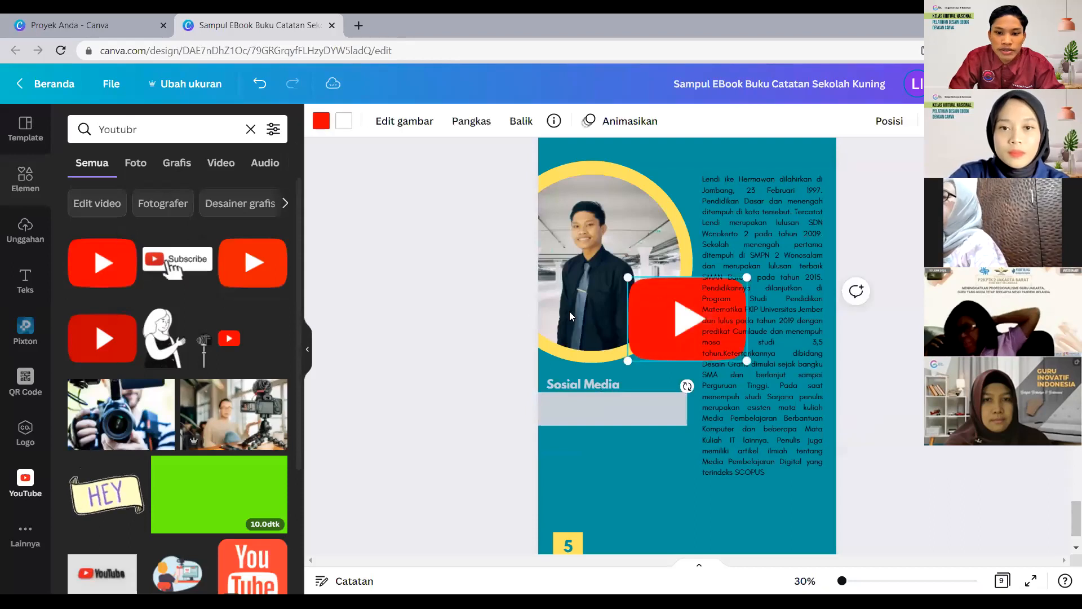
drag(670, 306, 689, 321)
drag(732, 365, 671, 421)
Search the elements for "Instagram", insert the colourful logo, and scale it down beside the YouTube icon on the grey bar.
drag(145, 130, 72, 128)
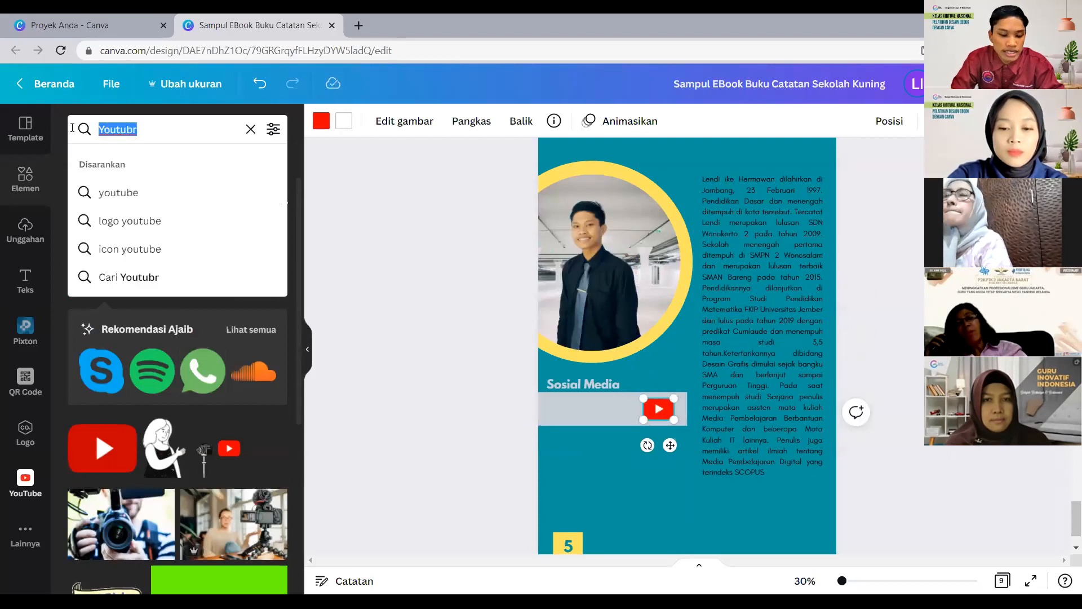
text(Instagram)
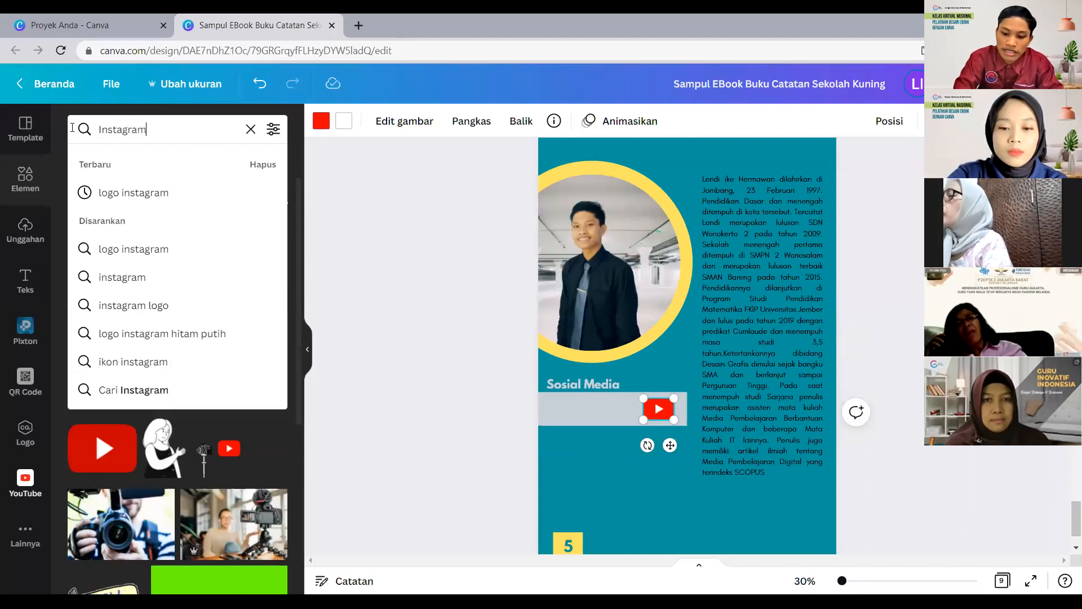
key(Return)
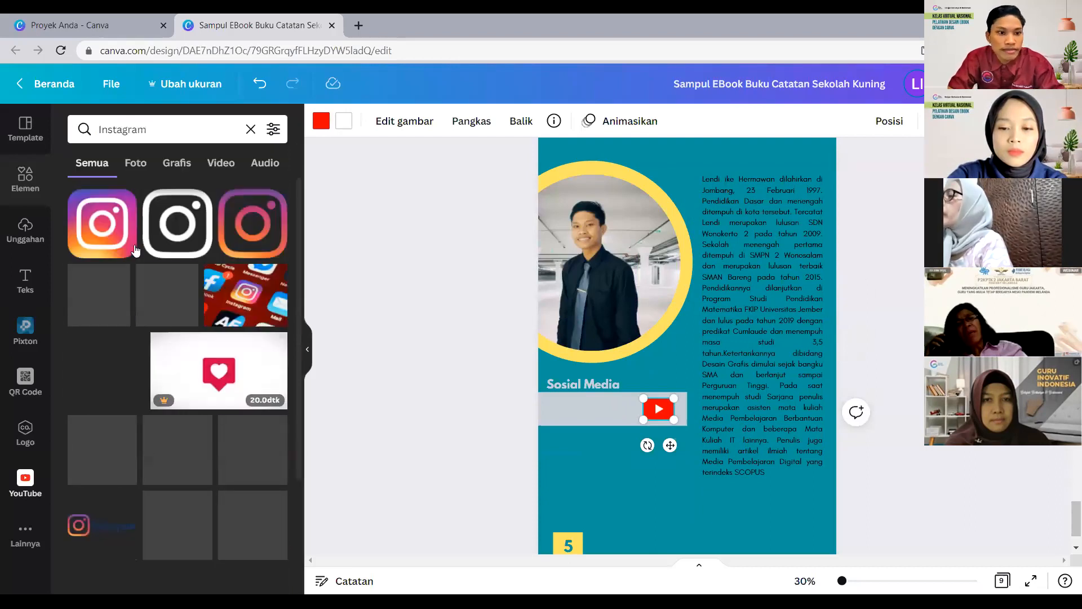
click(103, 225)
drag(627, 258, 594, 429)
drag(641, 461, 618, 415)
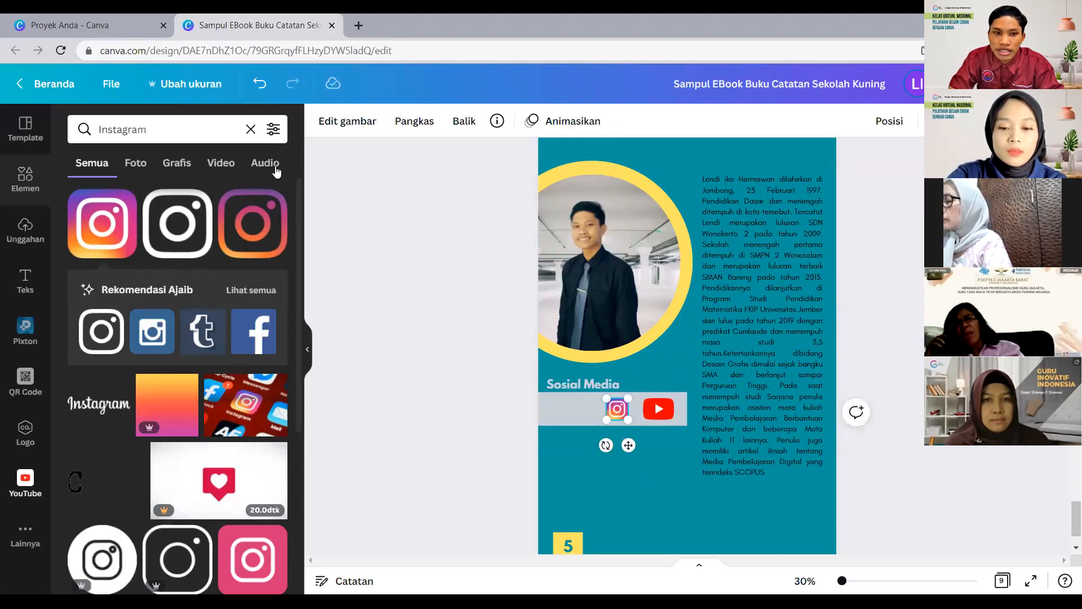
Search the elements for "facebook", insert the square blue logo, and scale it down to the left of the Instagram icon.
click(204, 123)
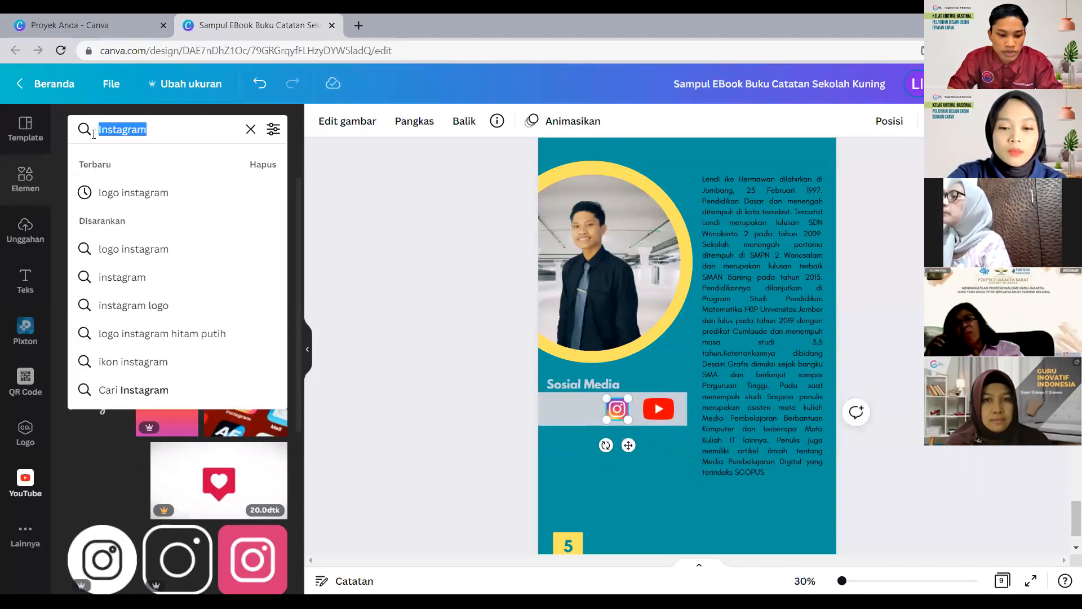
text(facebook)
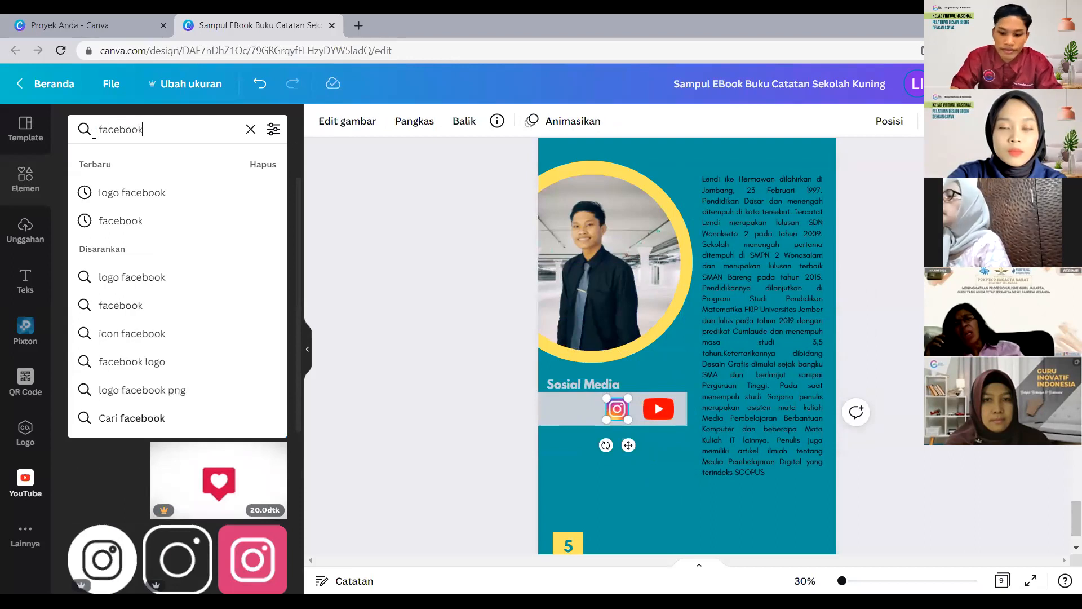
key(Return)
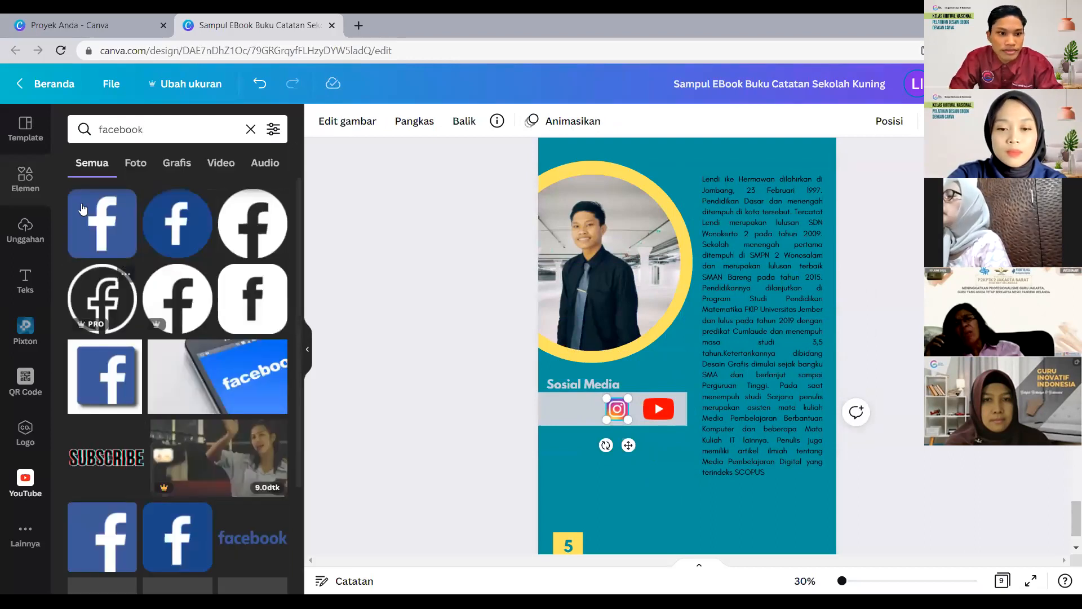
click(105, 204)
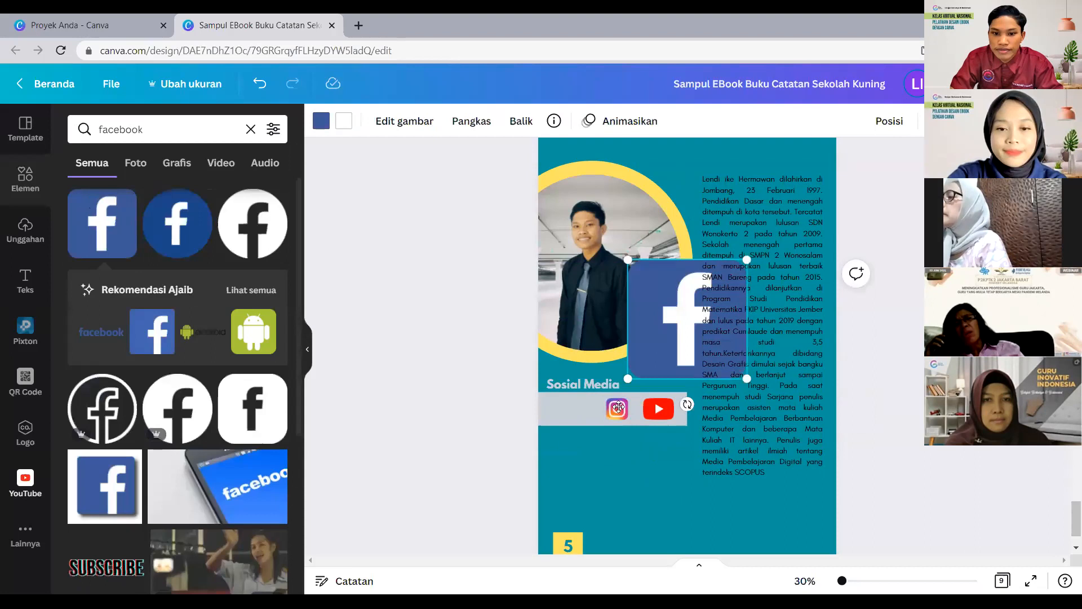
drag(692, 340, 586, 438)
drag(672, 489, 579, 411)
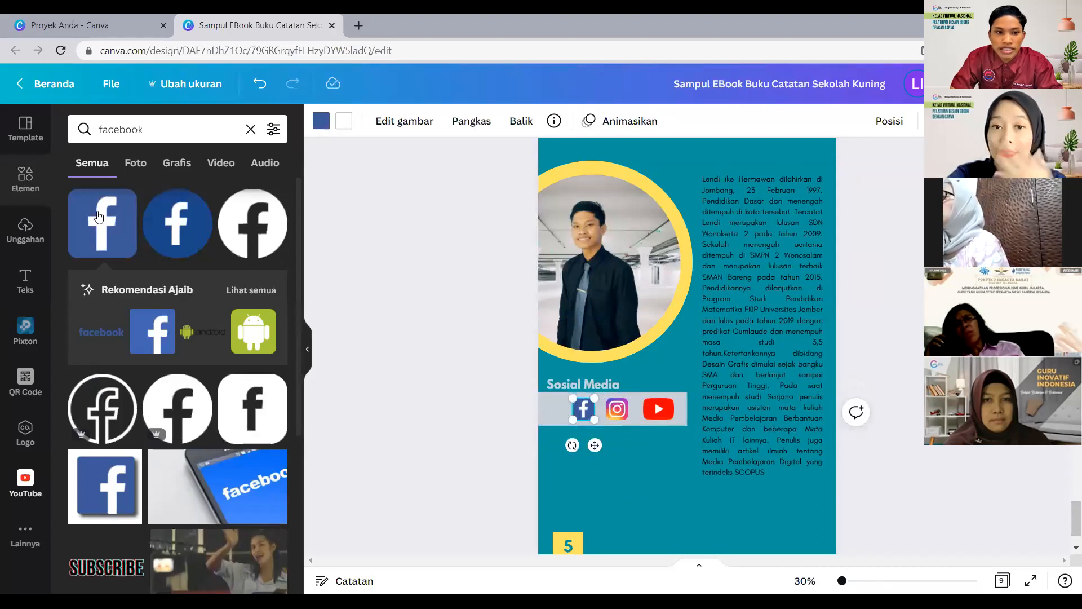
Search the elements for "wa", insert the green WhatsApp logo, and place it at icon size left of the Facebook icon.
drag(151, 133, 74, 133)
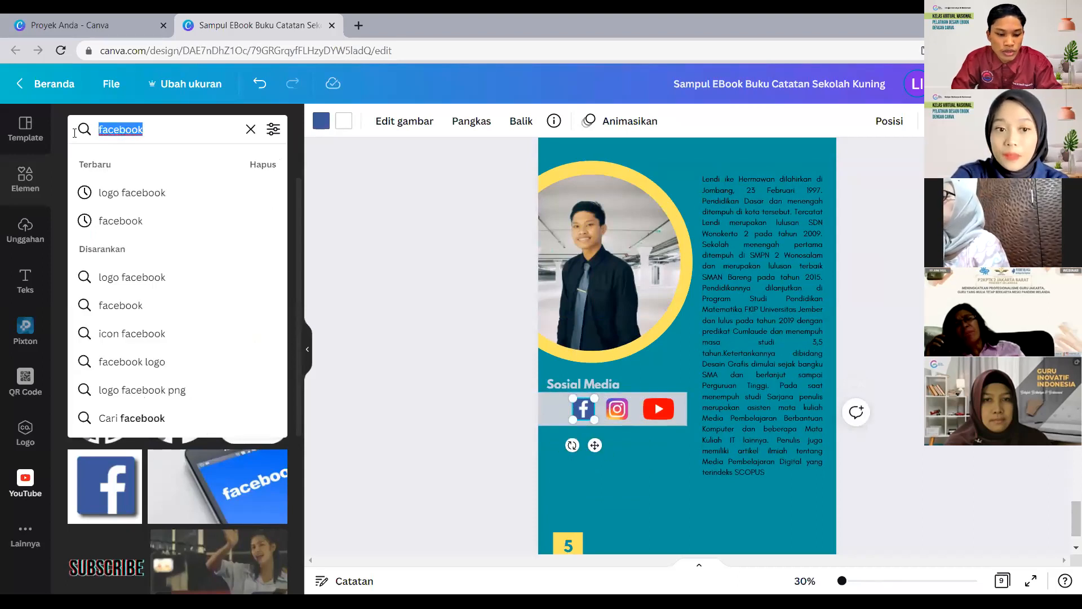
text(wa)
key(Return)
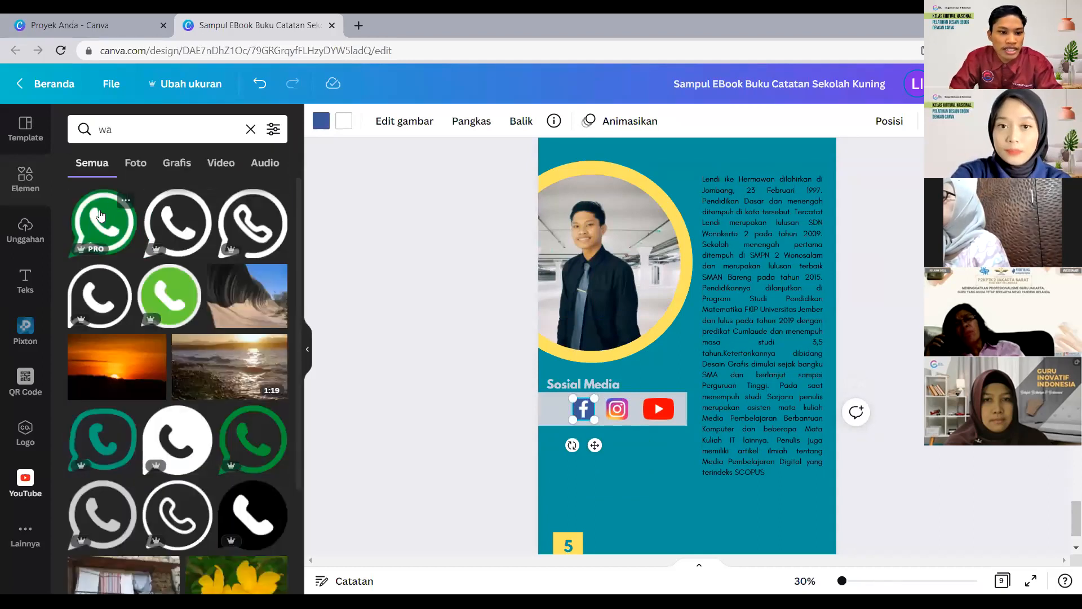
click(103, 217)
drag(751, 383, 559, 411)
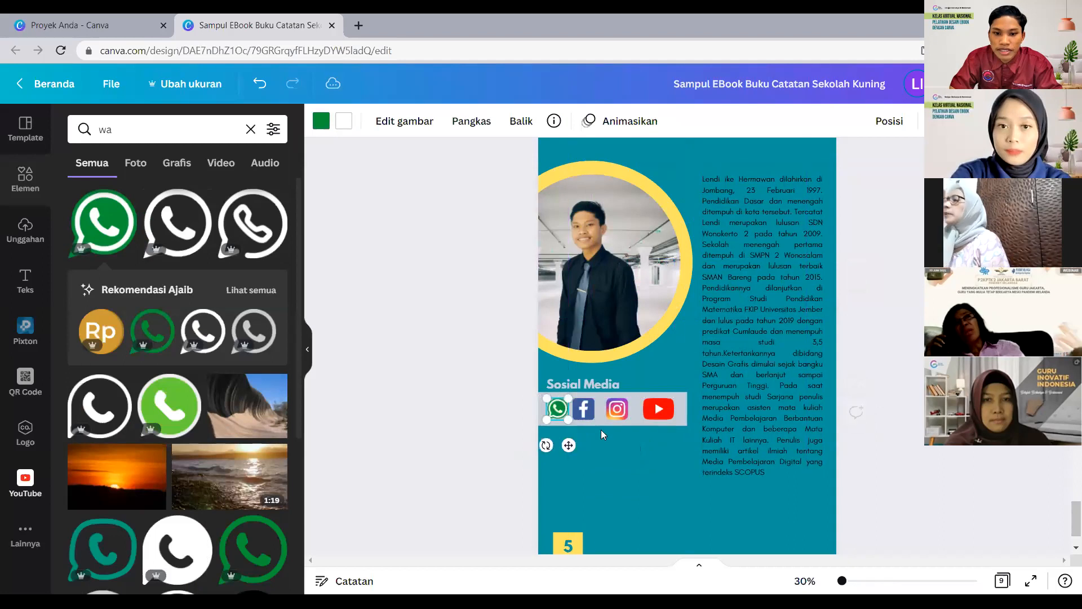
Reposition the WhatsApp, Facebook and Instagram icons slightly to the right so they are evenly spaced on the grey bar.
click(584, 408)
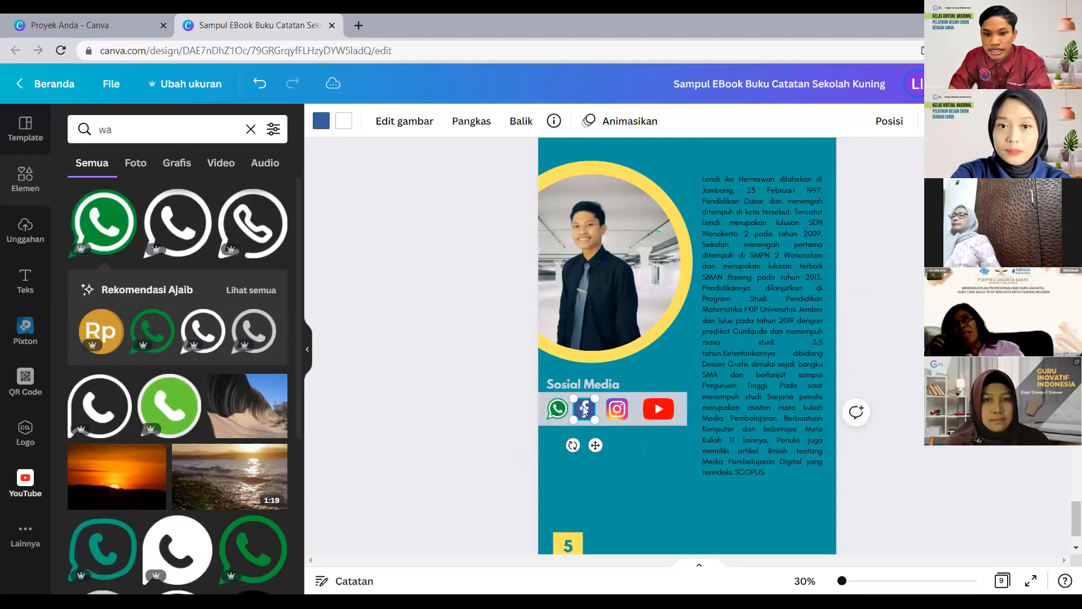
click(618, 408)
drag(622, 408, 556, 413)
click(614, 457)
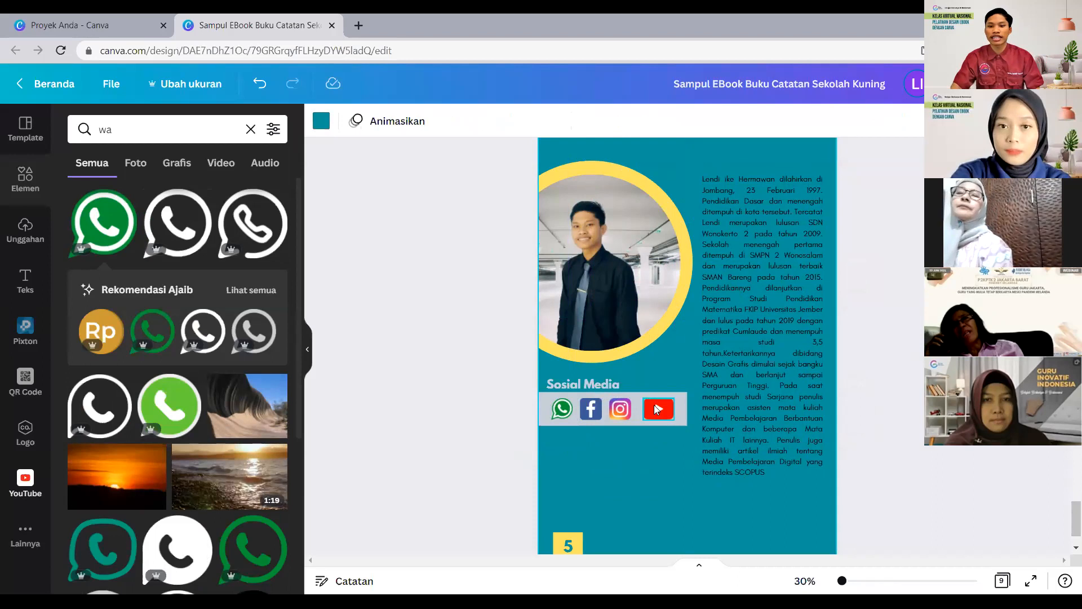
click(612, 410)
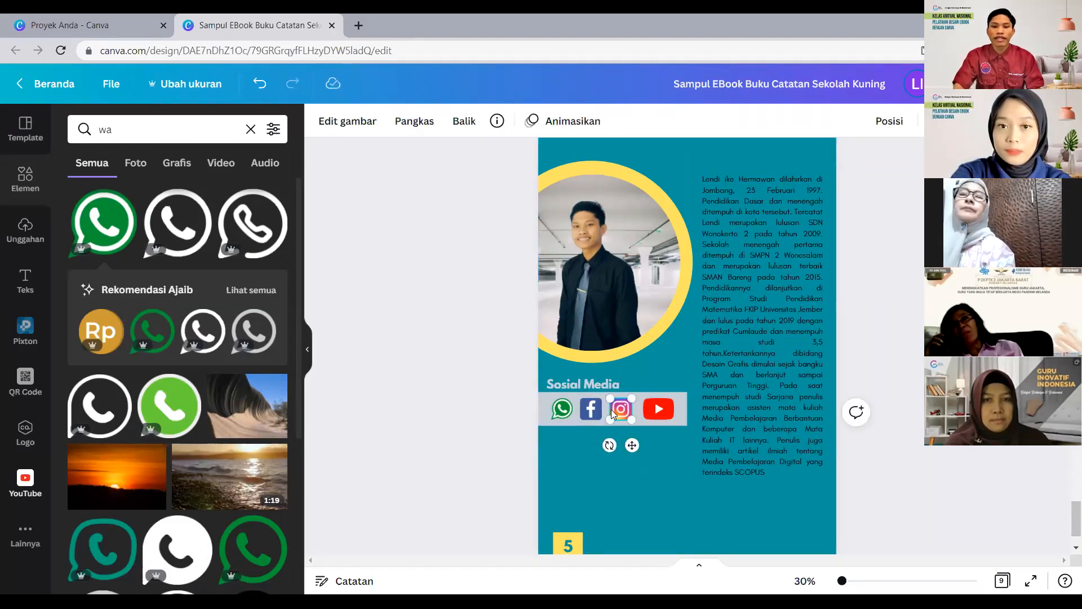
click(657, 412)
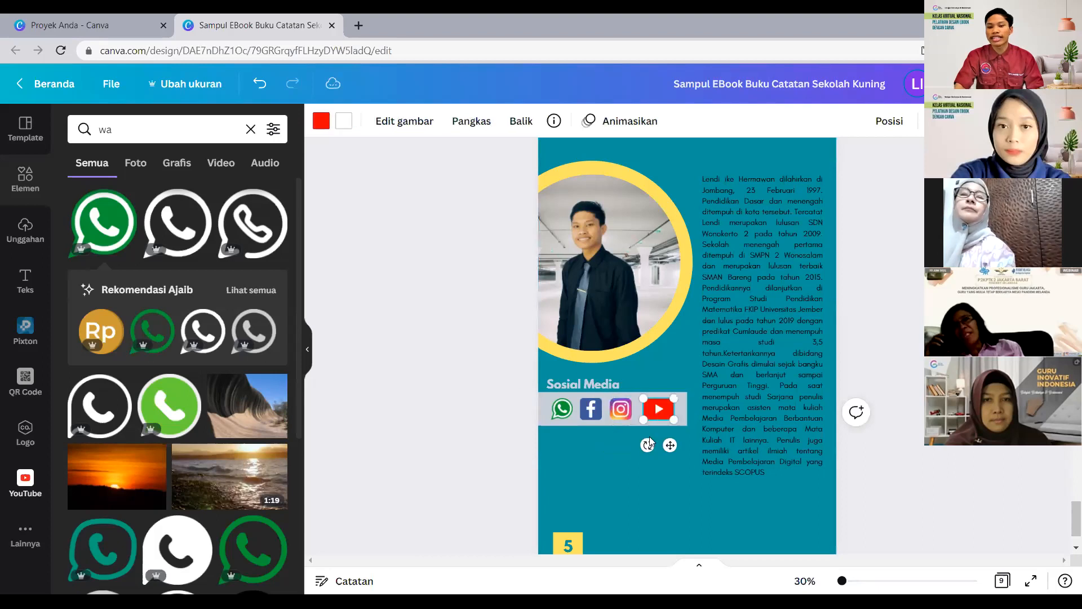
click(623, 458)
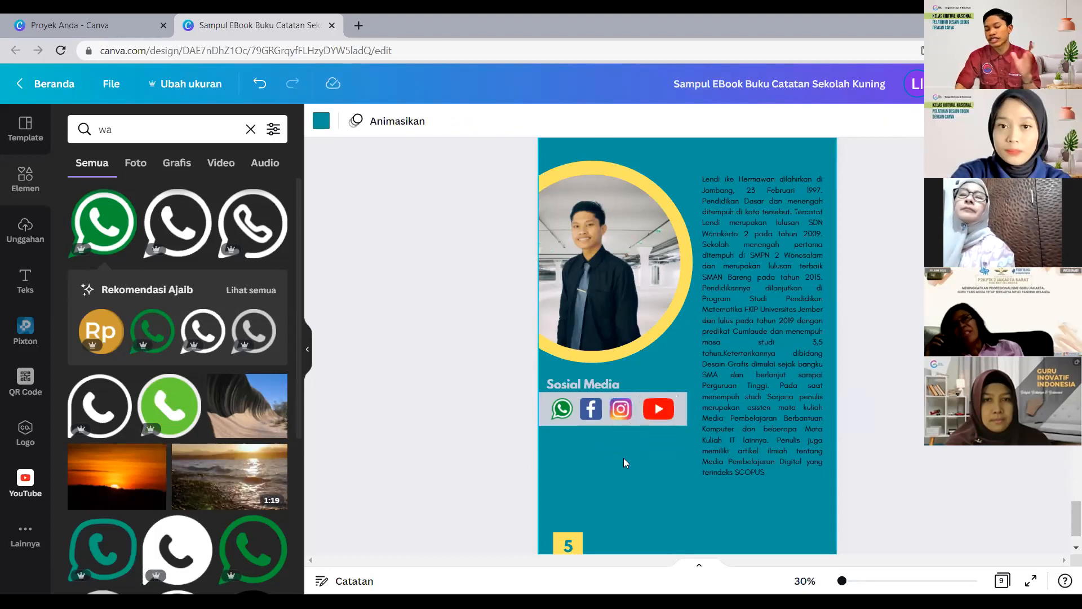